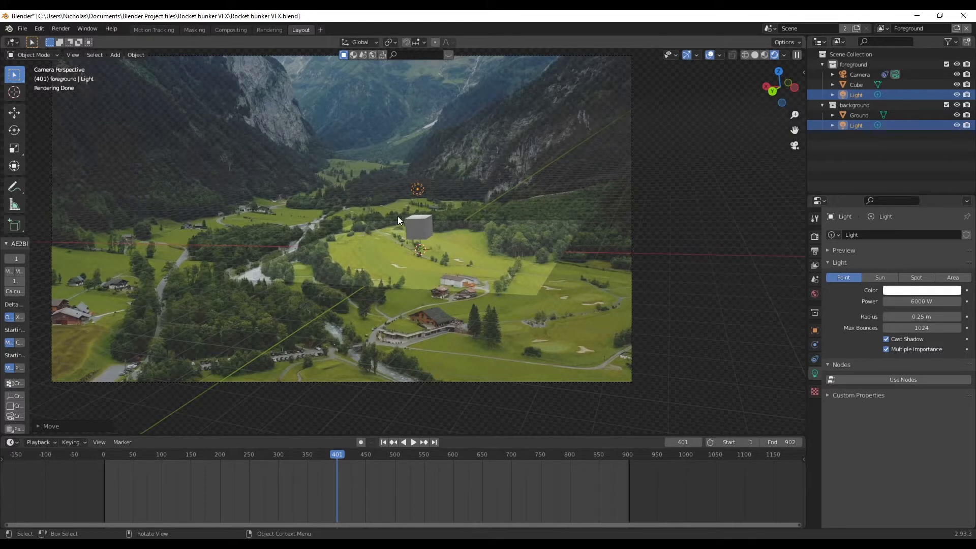
{"action": "scroll", "coordinate": [408, 244], "scroll_direction": "up", "scroll_amount": 2}
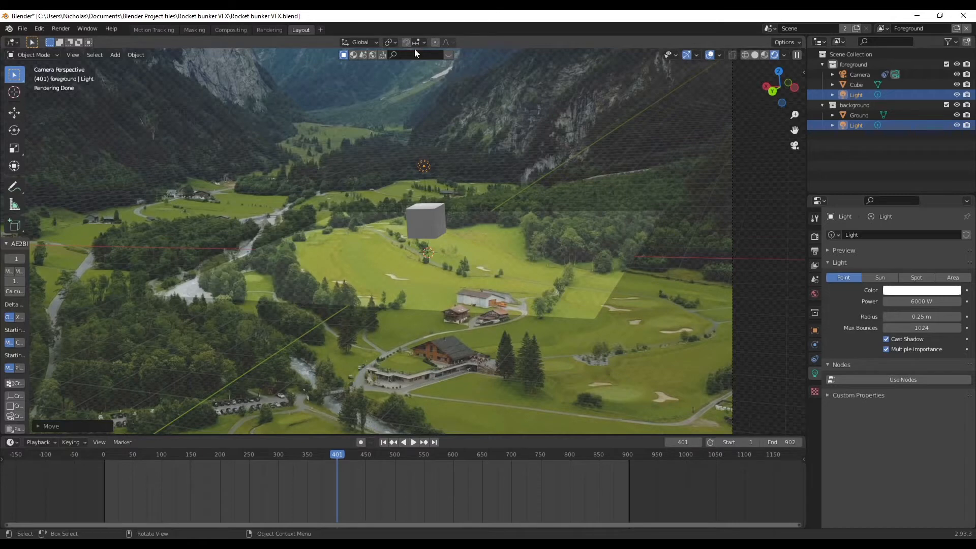
{"action": "scroll", "coordinate": [536, 365], "scroll_direction": "down", "scroll_amount": 4}
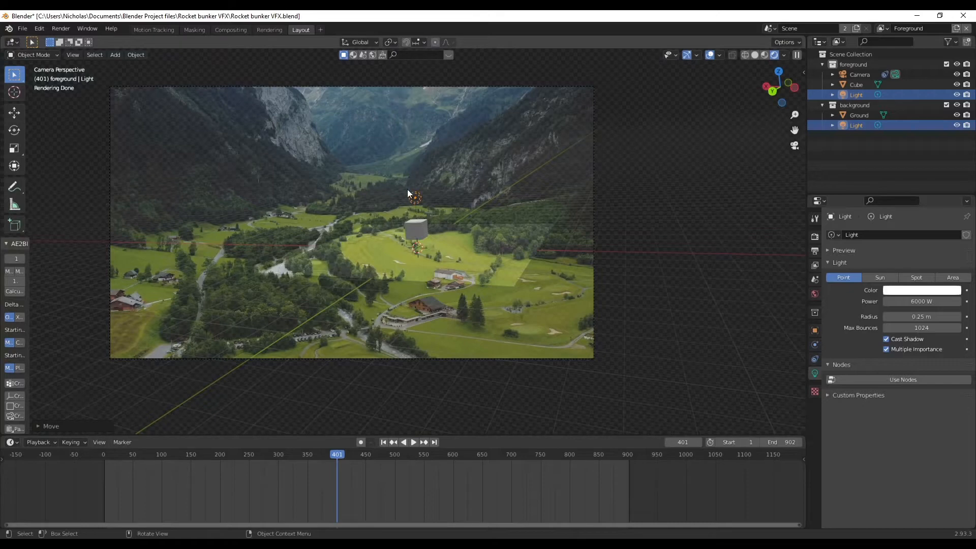
{"action": "scroll", "coordinate": [413, 199], "scroll_direction": "up", "scroll_amount": 2}
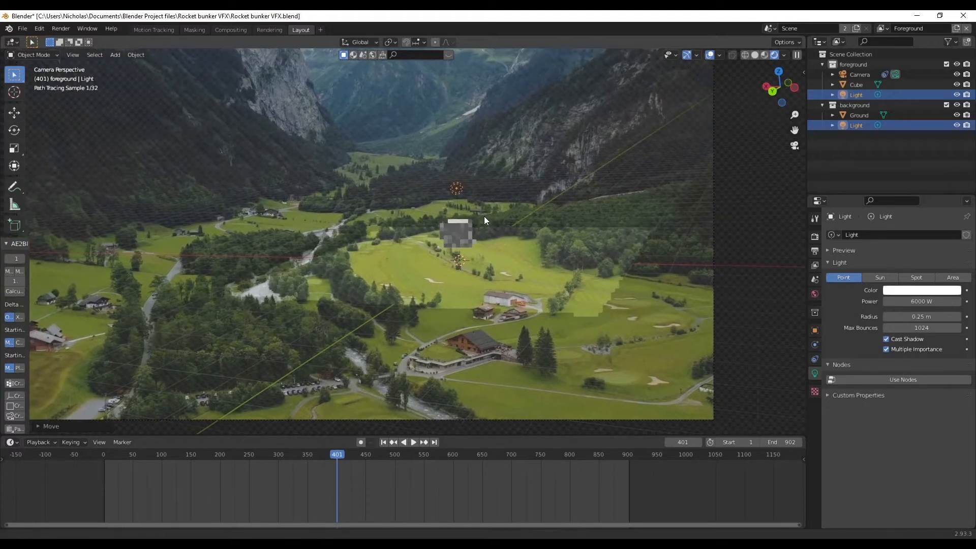
{"action": "scroll", "coordinate": [488, 224], "scroll_direction": "down", "scroll_amount": 2}
{"action": "scroll", "coordinate": [507, 221], "scroll_direction": "up", "scroll_amount": 1}
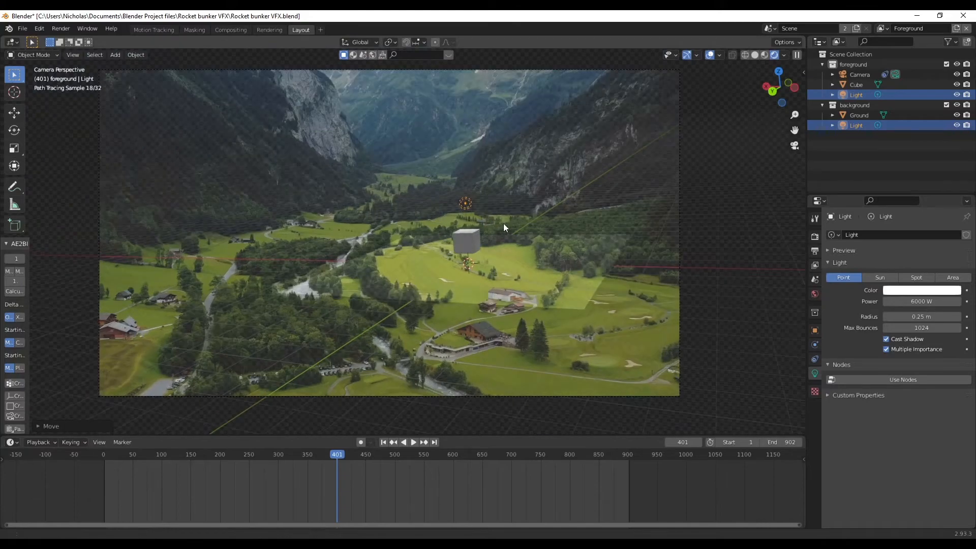
{"action": "scroll", "coordinate": [508, 228], "scroll_direction": "up", "scroll_amount": 1}
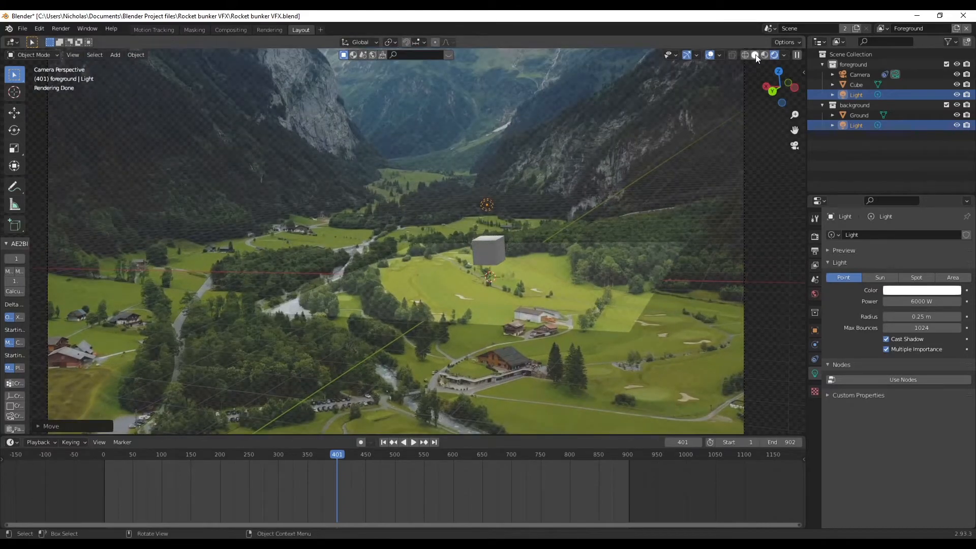
Switch the viewport to solid shading, framing the cube and ground plane over the footage.
{"action": "left_click", "coordinate": [755, 56]}
{"action": "scroll", "coordinate": [330, 292], "scroll_direction": "down", "scroll_amount": 2}
{"action": "mouse_move", "coordinate": [457, 307]}
{"action": "middle_mouse_down", "text": "shift"}
{"action": "mouse_move", "coordinate": [424, 318]}
{"action": "mouse_move", "coordinate": [459, 326]}
{"action": "middle_mouse_up", "text": "shift"}
{"action": "scroll", "coordinate": [425, 318], "scroll_direction": "up", "scroll_amount": 2}
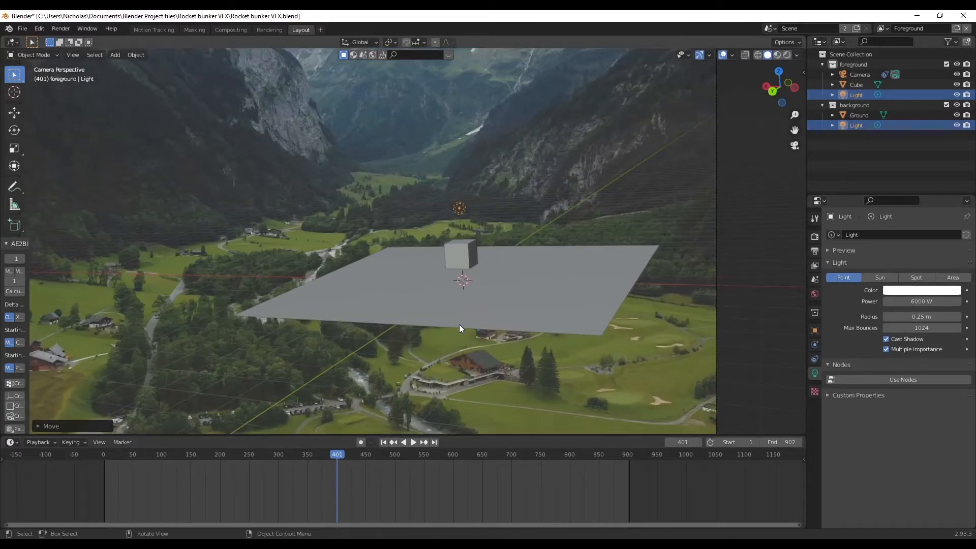
Scale down the ground plane and the cube together so they cover less of the meadow.
{"action": "left_click", "coordinate": [524, 280]}
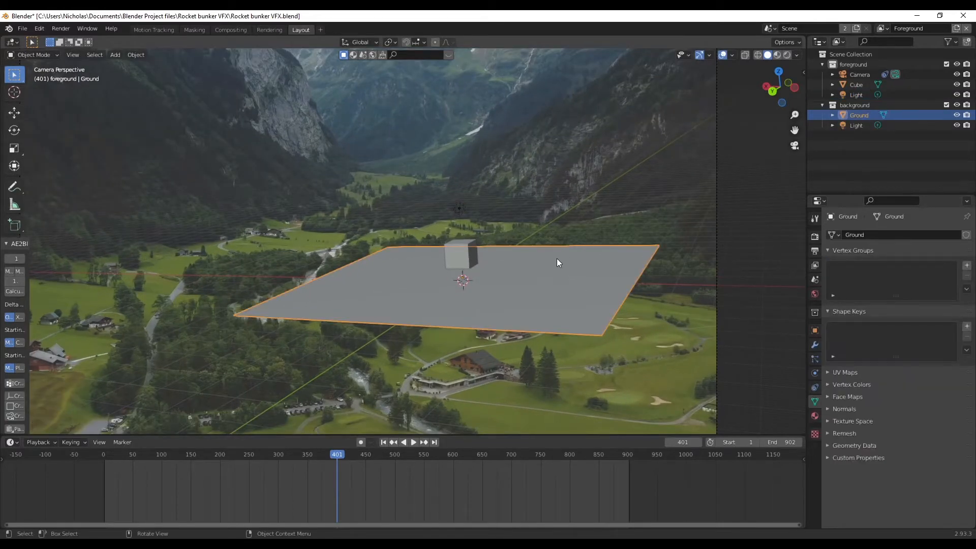
{"action": "left_click", "coordinate": [453, 245], "text": "shift"}
{"action": "key", "text": "s"}
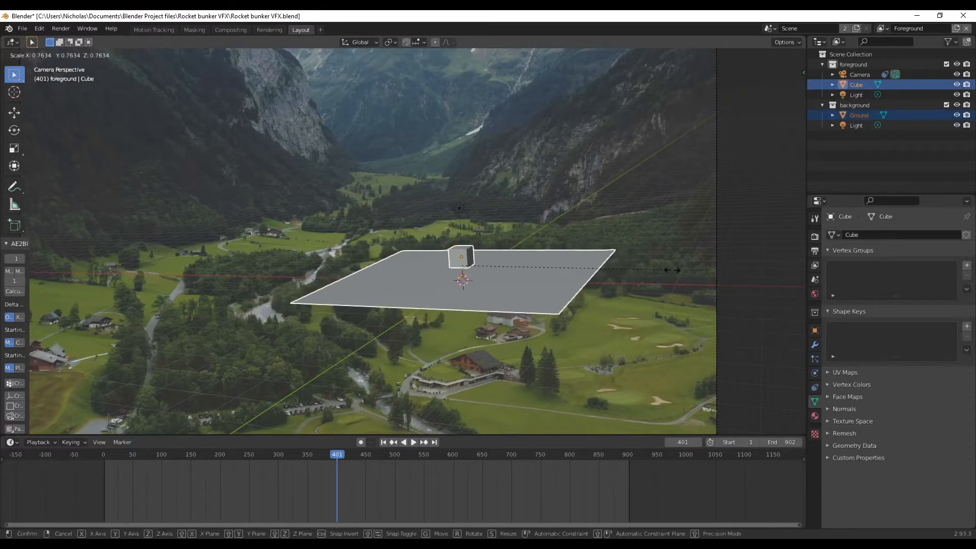
{"action": "left_click", "coordinate": [611, 269]}
{"action": "left_click", "coordinate": [782, 242]}
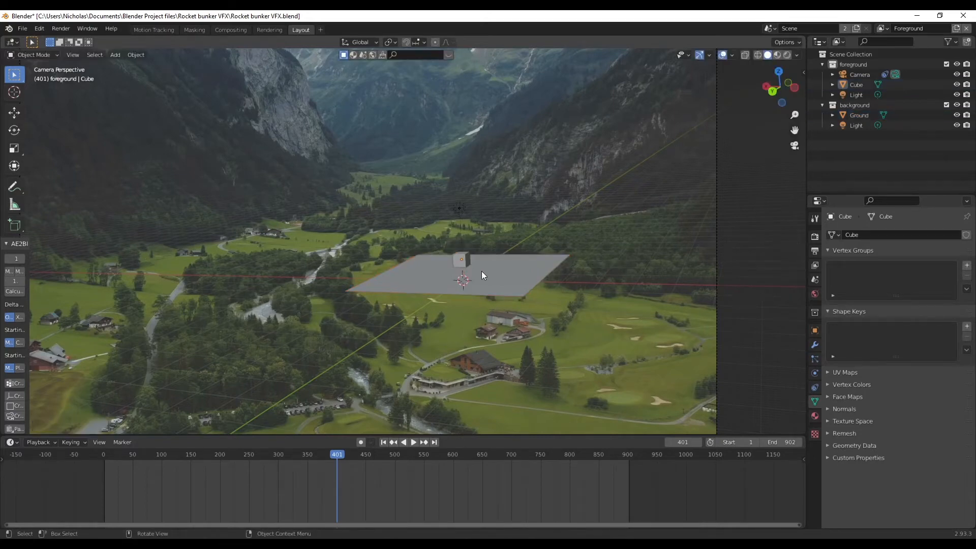
Move the cube and ground plane together about 9 m horizontally across the meadow.
{"action": "left_click", "coordinate": [458, 265]}
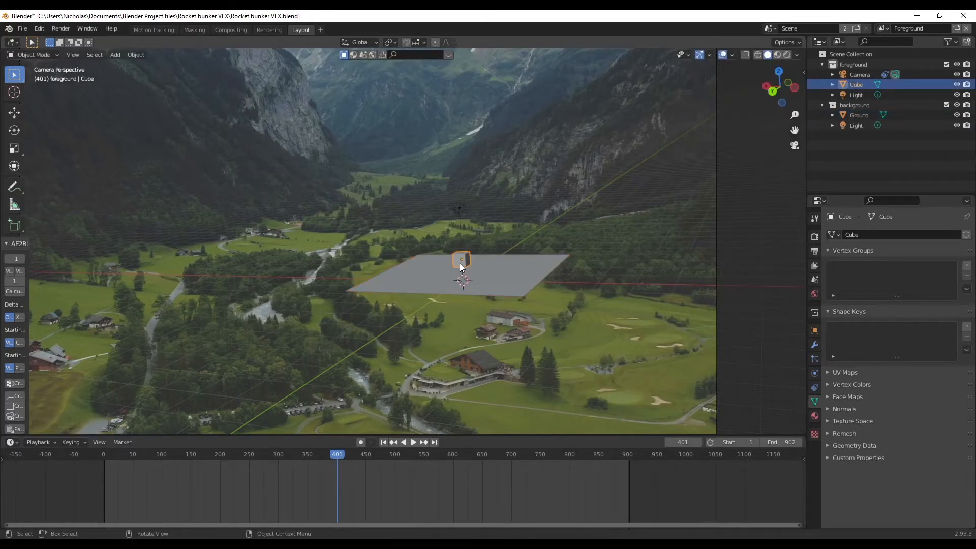
{"action": "left_click", "coordinate": [464, 276], "text": "shift"}
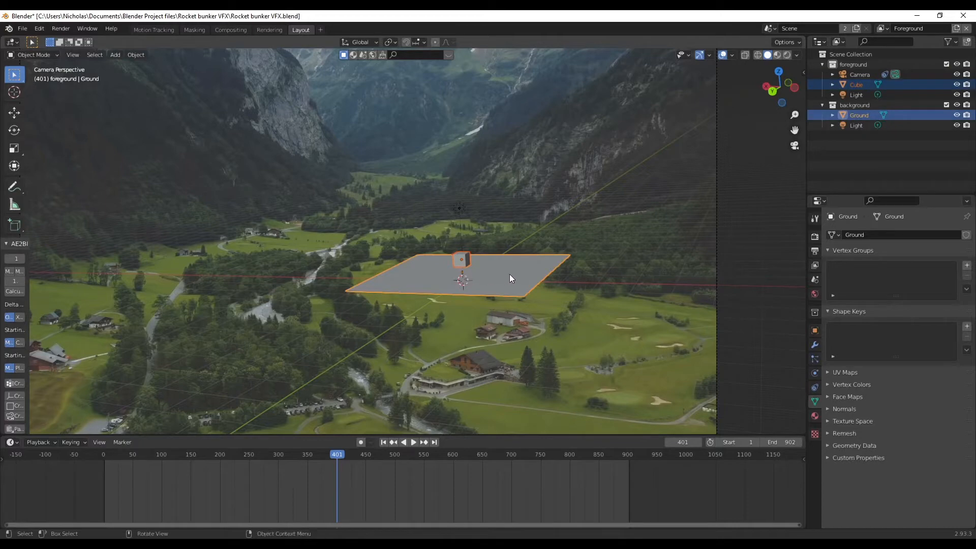
{"action": "left_click", "coordinate": [14, 112]}
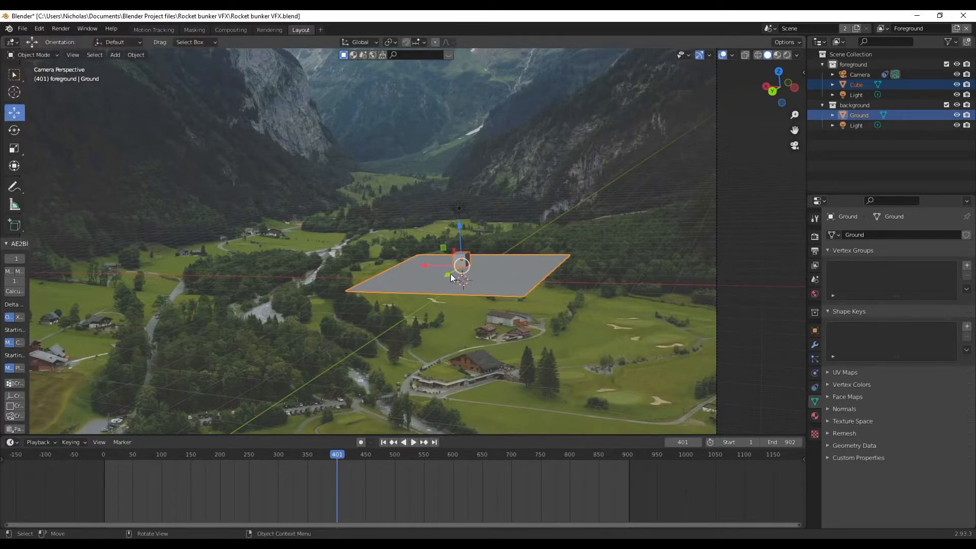
{"action": "key", "text": "g"}
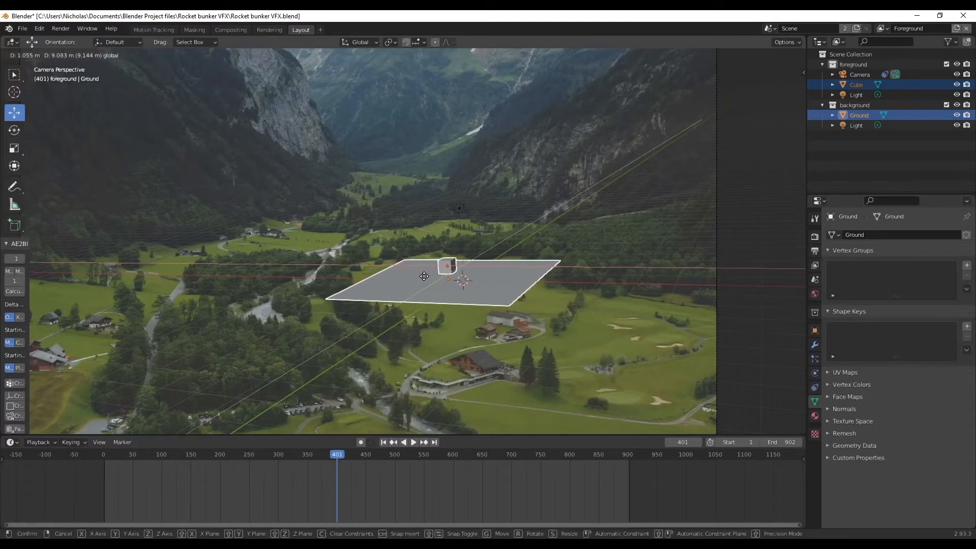
{"action": "left_click", "coordinate": [423, 278]}
{"action": "left_click", "coordinate": [733, 202]}
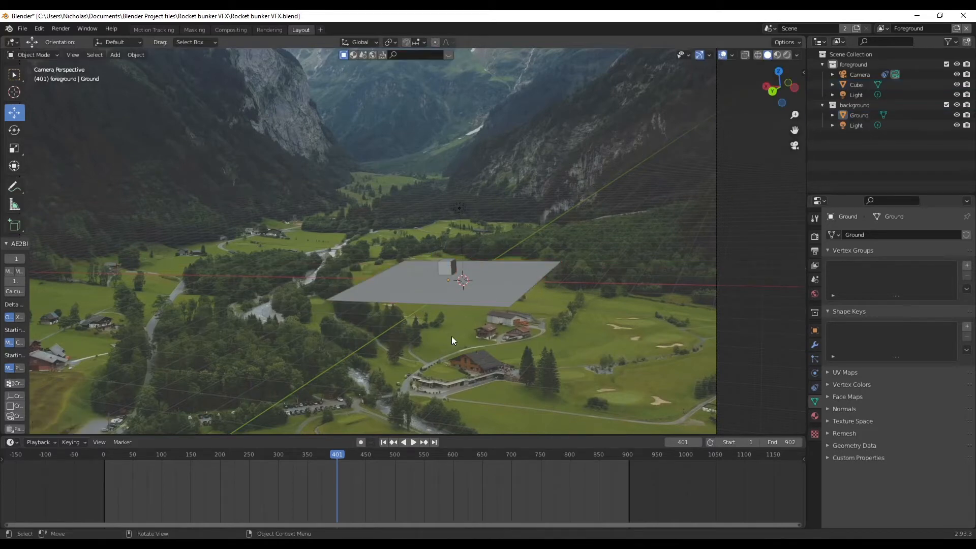
Leave the camera view and examine the cube on the ground plane from several angles.
{"action": "middle_click_drag", "start_coordinate": [451, 336], "coordinate": [463, 215]}
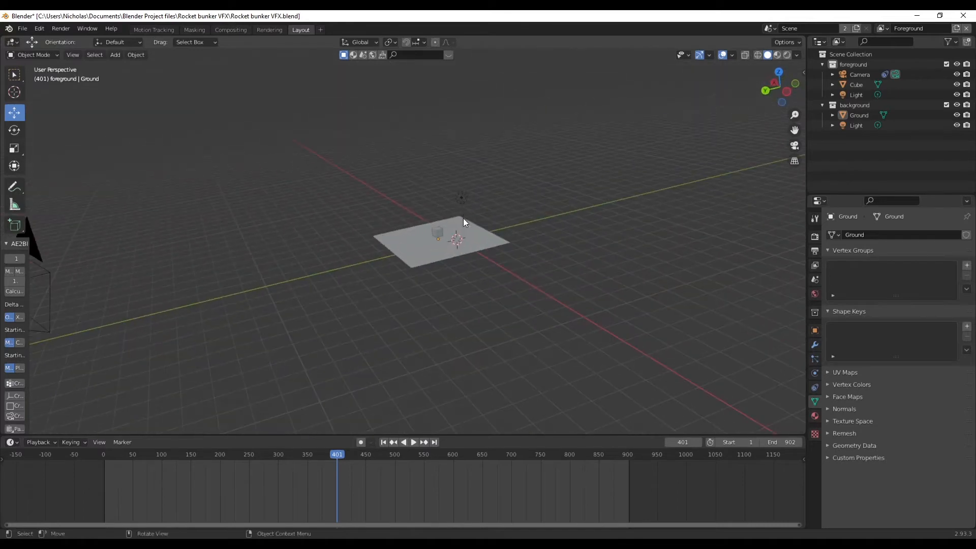
{"action": "scroll", "coordinate": [463, 219], "scroll_direction": "up", "scroll_amount": 6}
{"action": "middle_click_drag", "start_coordinate": [540, 252], "coordinate": [579, 375], "text": "shift"}
{"action": "scroll", "coordinate": [462, 235], "scroll_direction": "down", "scroll_amount": 5}
{"action": "scroll", "coordinate": [462, 236], "scroll_direction": "up", "scroll_amount": 5}
{"action": "middle_click_drag", "start_coordinate": [487, 245], "coordinate": [459, 236]}
{"action": "scroll", "coordinate": [459, 236], "scroll_direction": "down", "scroll_amount": 4}
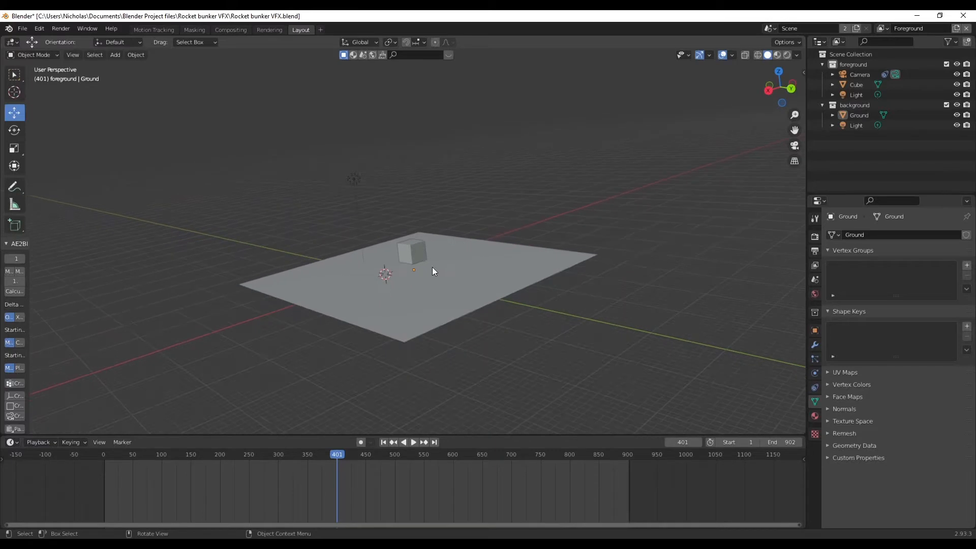
Split the 3D viewport into two side-by-side views, keeping one in free perspective and setting the other to the camera view.
{"action": "scroll", "coordinate": [452, 288], "scroll_direction": "up", "scroll_amount": 2}
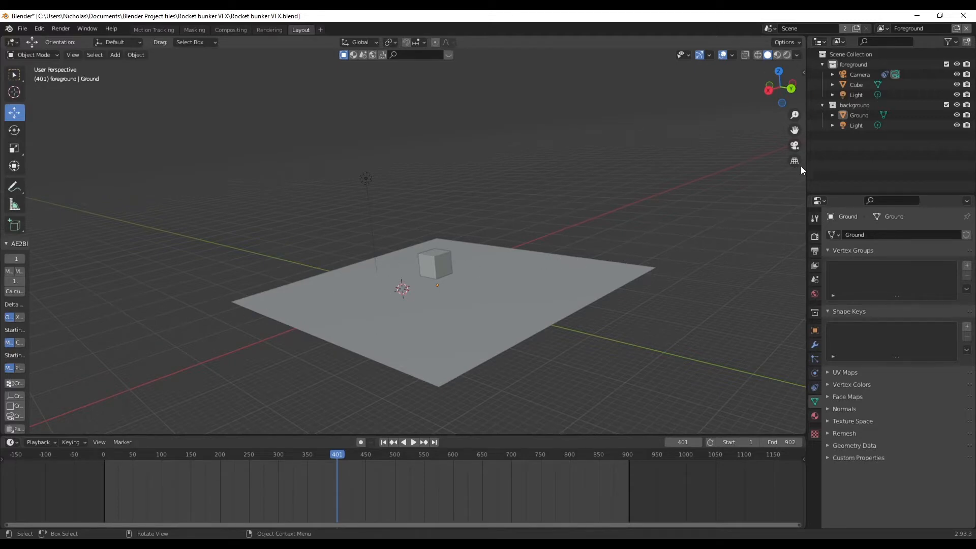
{"action": "left_click_drag", "start_coordinate": [4, 36], "coordinate": [527, 135]}
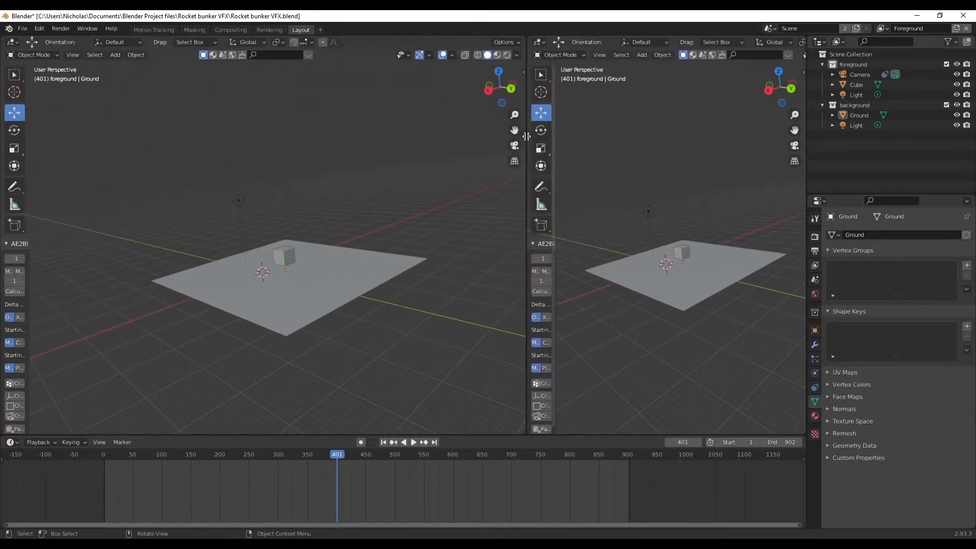
{"action": "left_click", "coordinate": [794, 146]}
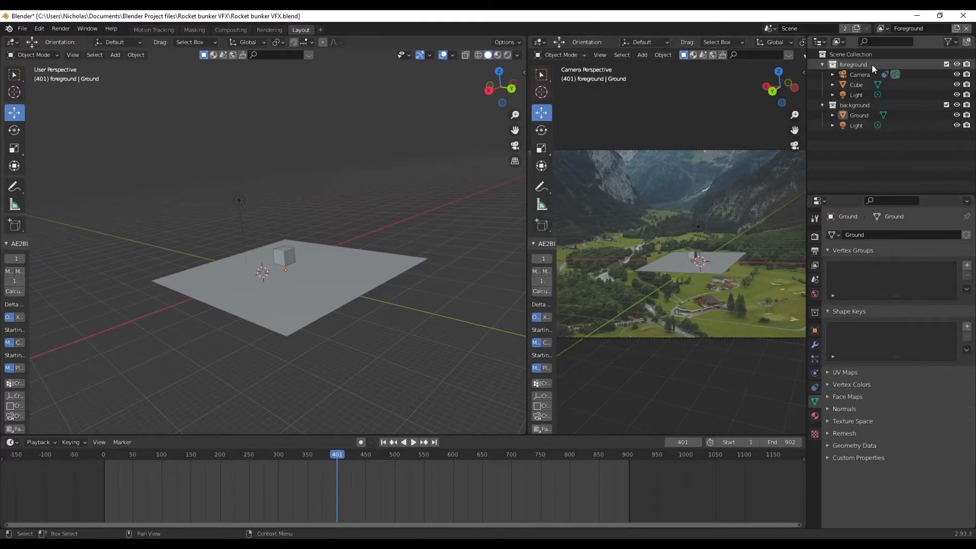
Set the opacity of the camera's background footage to 1.000.
{"action": "left_click", "coordinate": [855, 74]}
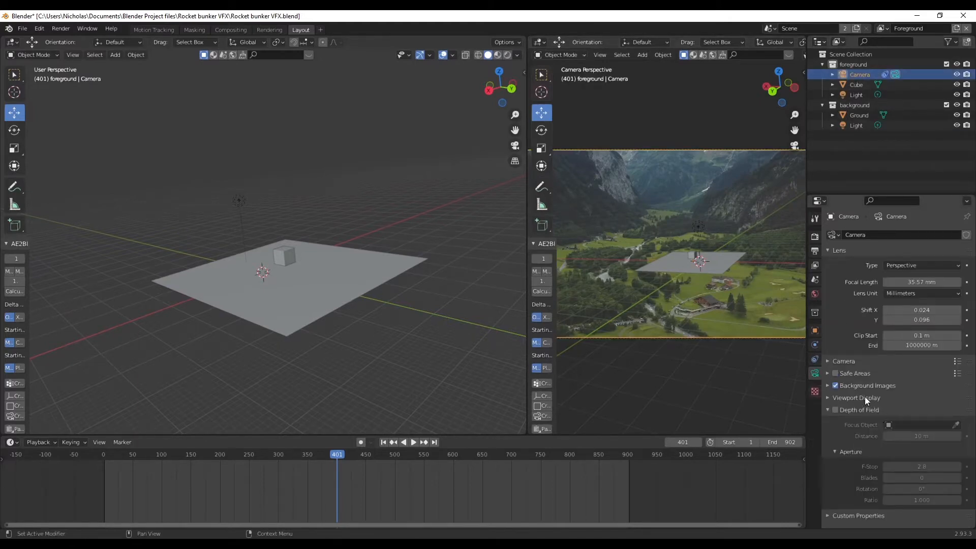
{"action": "left_click", "coordinate": [827, 385]}
{"action": "scroll", "coordinate": [864, 396], "scroll_direction": "down", "scroll_amount": 4}
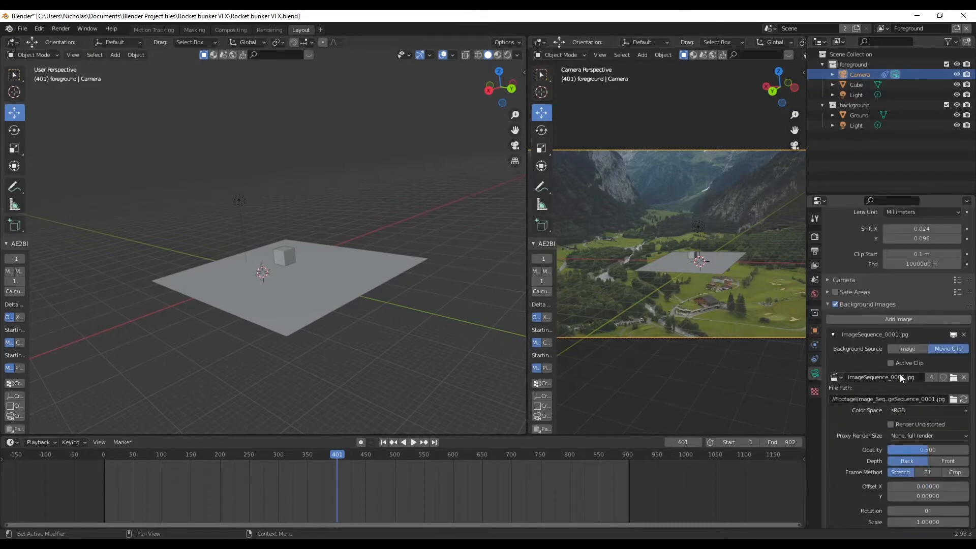
{"action": "left_click_drag", "start_coordinate": [928, 449], "coordinate": [970, 449]}
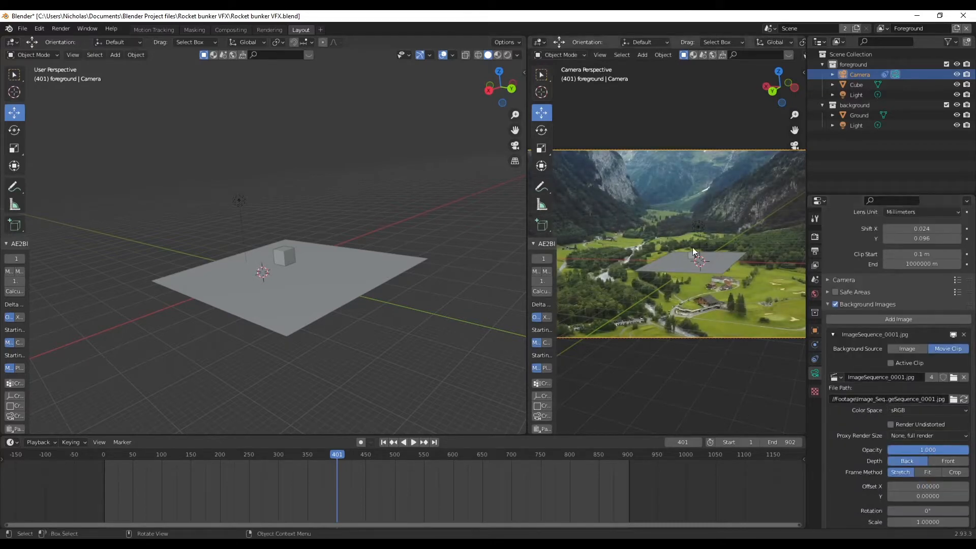
Frame the cube and ground closely in the camera viewport, switch it to rendered shading, and give the perspective viewport more width.
{"action": "left_click", "coordinate": [715, 393]}
{"action": "scroll", "coordinate": [719, 254], "scroll_direction": "up", "scroll_amount": 8}
{"action": "middle_click_drag", "start_coordinate": [748, 337], "coordinate": [690, 287], "text": "shift"}
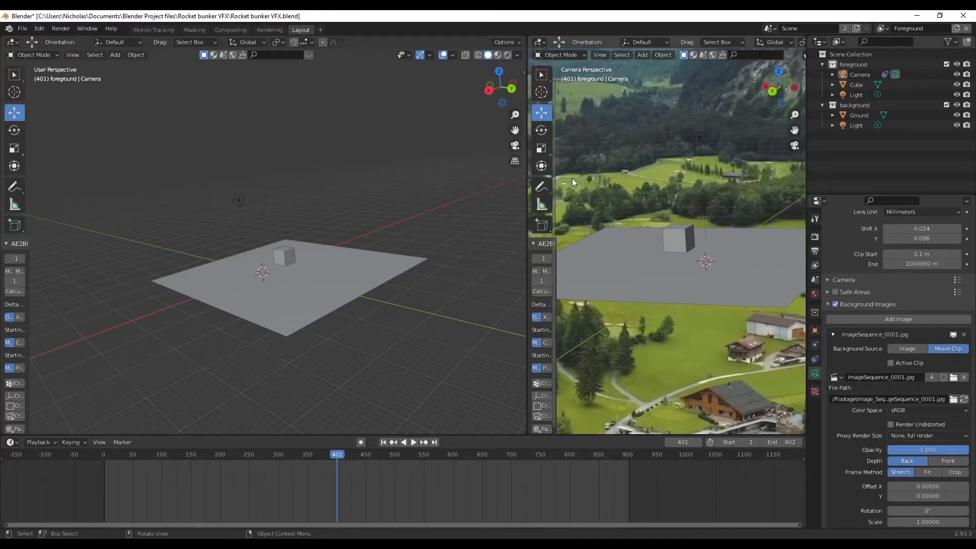
{"action": "left_click_drag", "start_coordinate": [524, 176], "coordinate": [347, 175]}
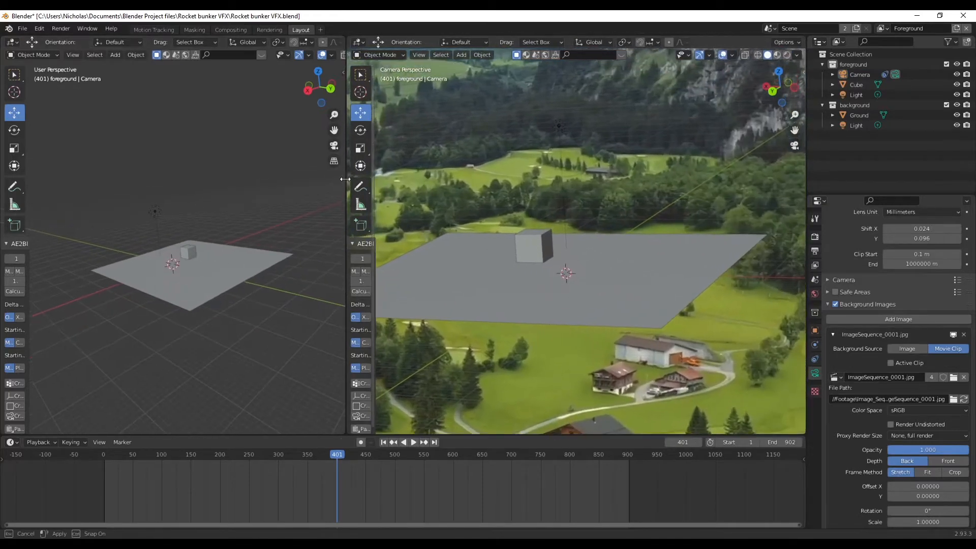
{"action": "left_click", "coordinate": [786, 55]}
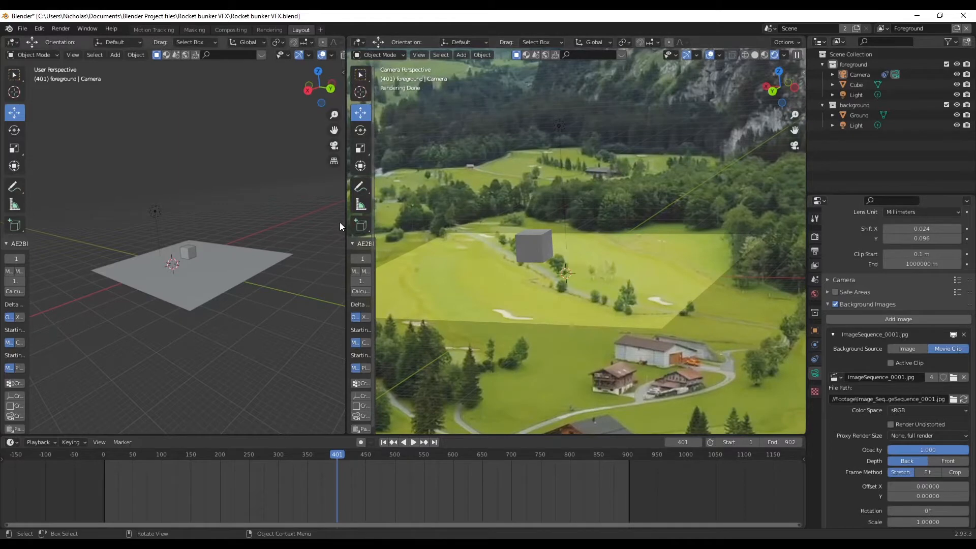
{"action": "mouse_move", "coordinate": [348, 222]}
{"action": "left_mouse_down"}
{"action": "mouse_move", "coordinate": [584, 224]}
{"action": "mouse_move", "coordinate": [576, 224]}
{"action": "left_mouse_up"}
Delete the cube from the scene.
{"action": "middle_click_drag", "start_coordinate": [374, 311], "coordinate": [418, 320]}
{"action": "scroll", "coordinate": [381, 301], "scroll_direction": "up", "scroll_amount": 2}
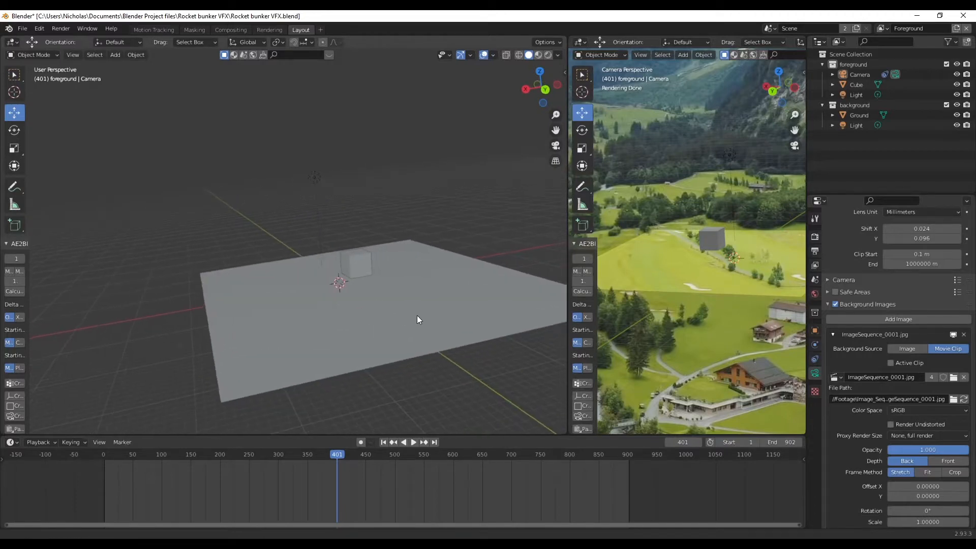
{"action": "left_click", "coordinate": [361, 265]}
{"action": "key", "text": "x"}
{"action": "left_click", "coordinate": [360, 264]}
{"action": "left_click", "coordinate": [361, 264]}
{"action": "left_click", "coordinate": [373, 191]}
Delete the ground plane from the scene.
{"action": "key", "text": "shift+a"}
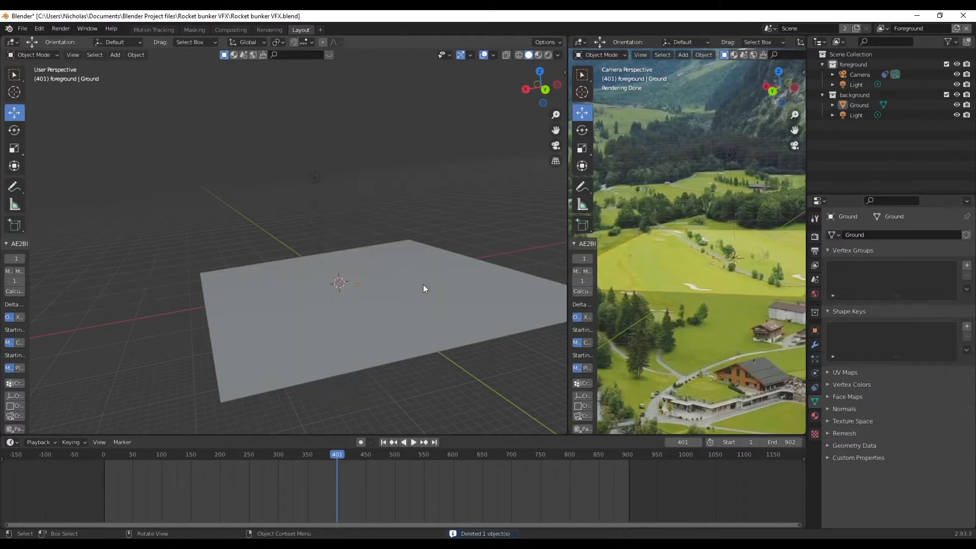
{"action": "left_click", "coordinate": [423, 285]}
{"action": "key", "text": "shift+a"}
{"action": "left_click", "coordinate": [422, 182]}
{"action": "left_click", "coordinate": [409, 297]}
{"action": "key", "text": "x"}
{"action": "left_click", "coordinate": [409, 298]}
Add a cylinder mesh and scale it uniformly to about 10.56 times its size.
{"action": "key", "text": "shift+a"}
{"action": "mouse_move", "coordinate": [367, 288]}
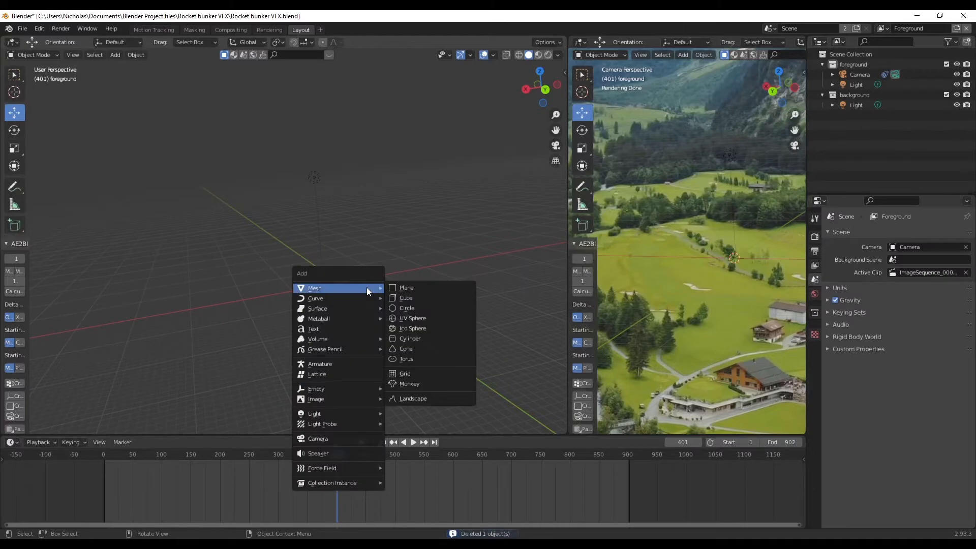
{"action": "left_click", "coordinate": [452, 338]}
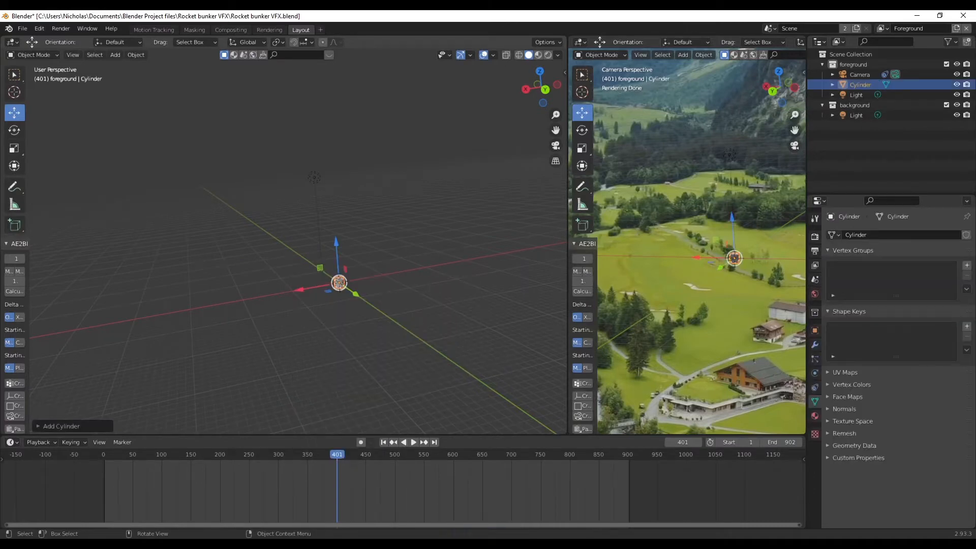
{"action": "key", "text": "s"}
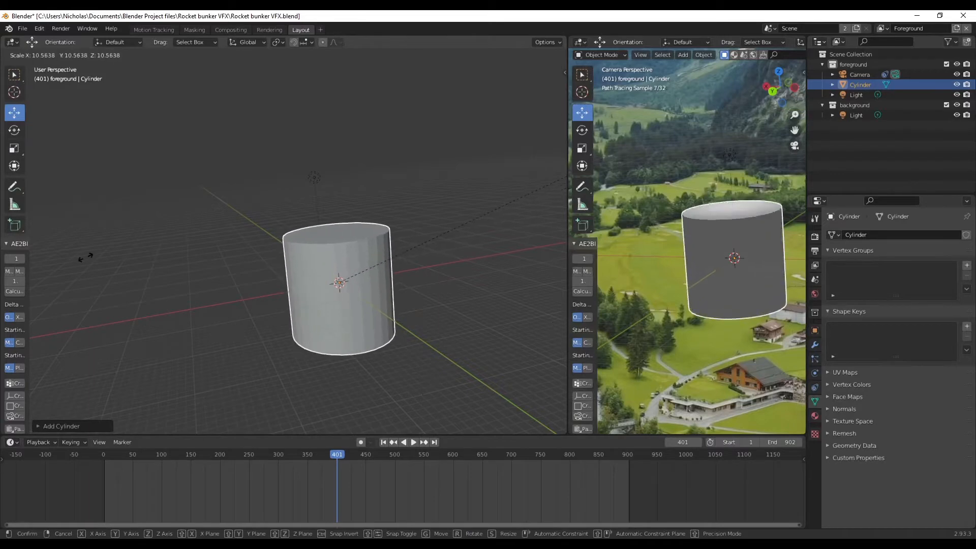
{"action": "left_click", "coordinate": [85, 257]}
Check the cylinder against the footage and put it into Edit Mode.
{"action": "scroll", "coordinate": [657, 279], "scroll_direction": "down", "scroll_amount": 3}
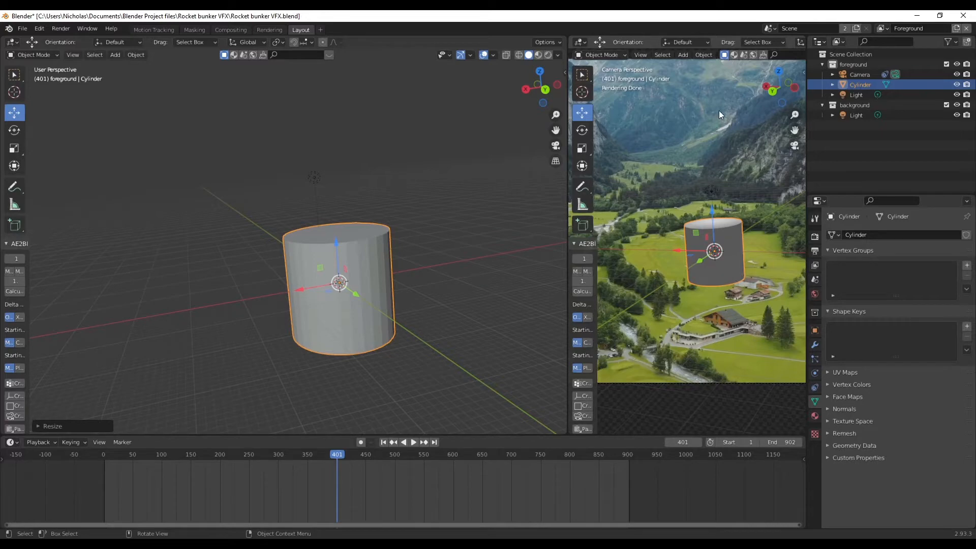
{"action": "scroll", "coordinate": [337, 306], "scroll_direction": "up", "scroll_amount": 1}
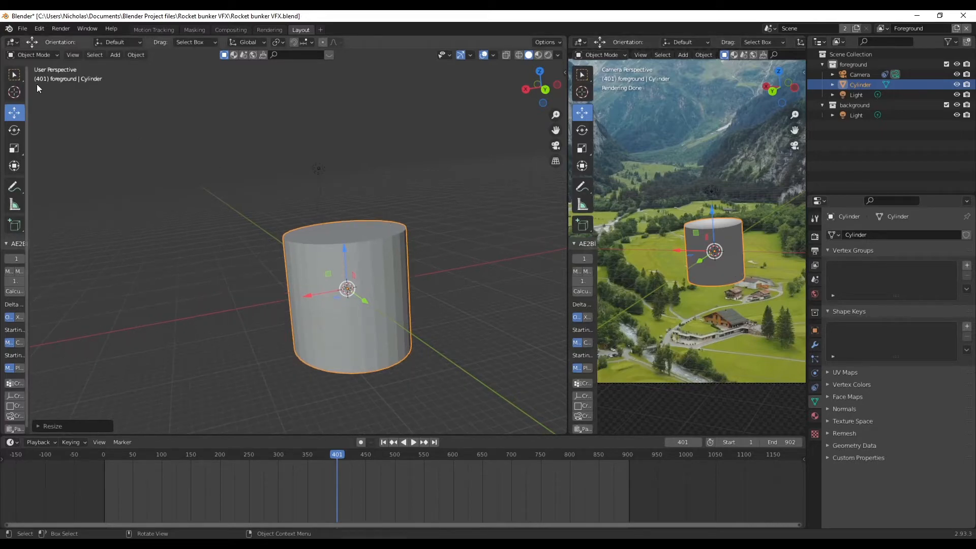
{"action": "left_click", "coordinate": [40, 54]}
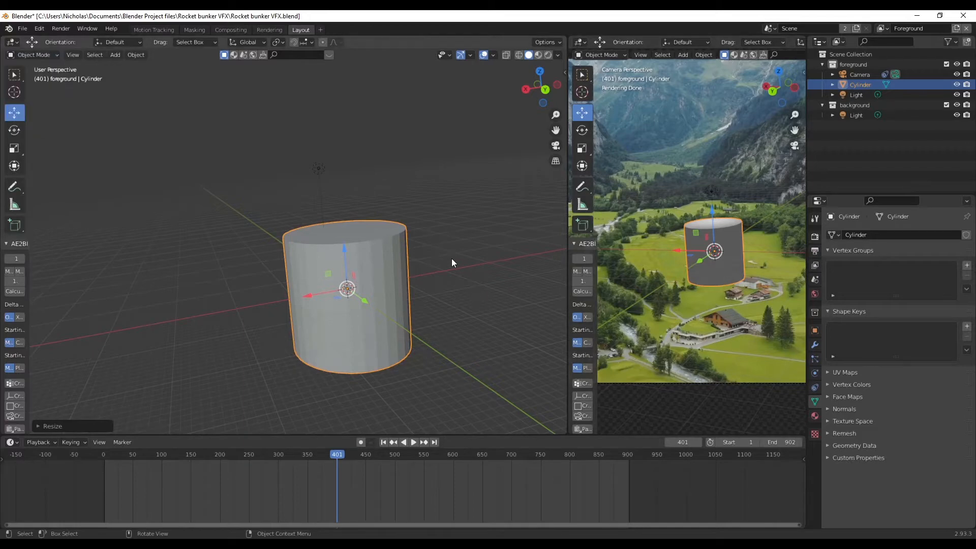
{"action": "left_click", "coordinate": [52, 55]}
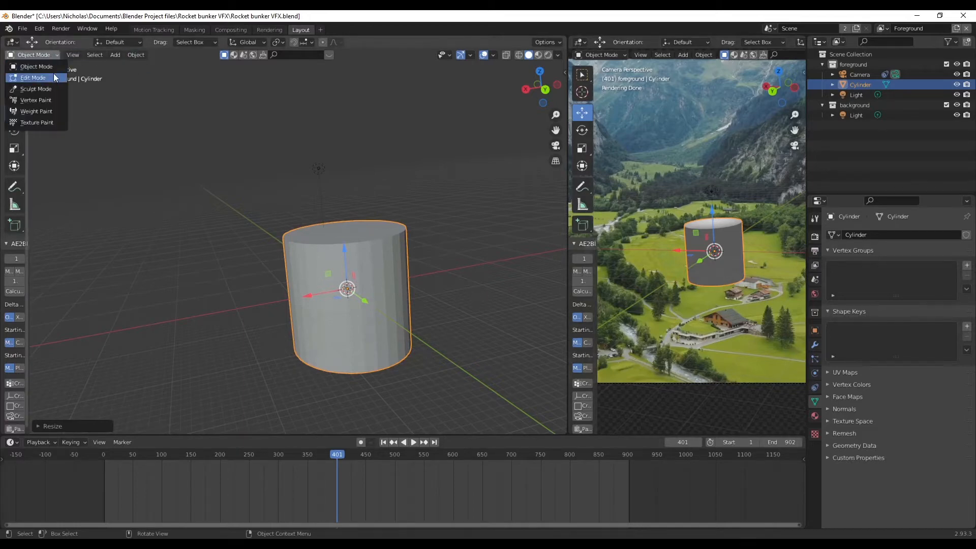
{"action": "left_click", "coordinate": [20, 78]}
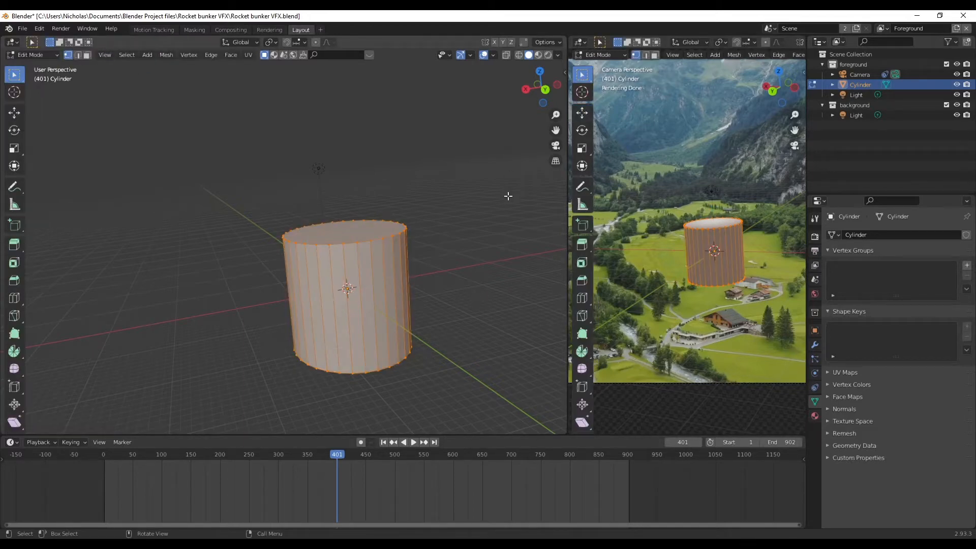
Turn on the Screencast Keys overlay in the 3D viewport.
{"action": "key", "text": "n"}
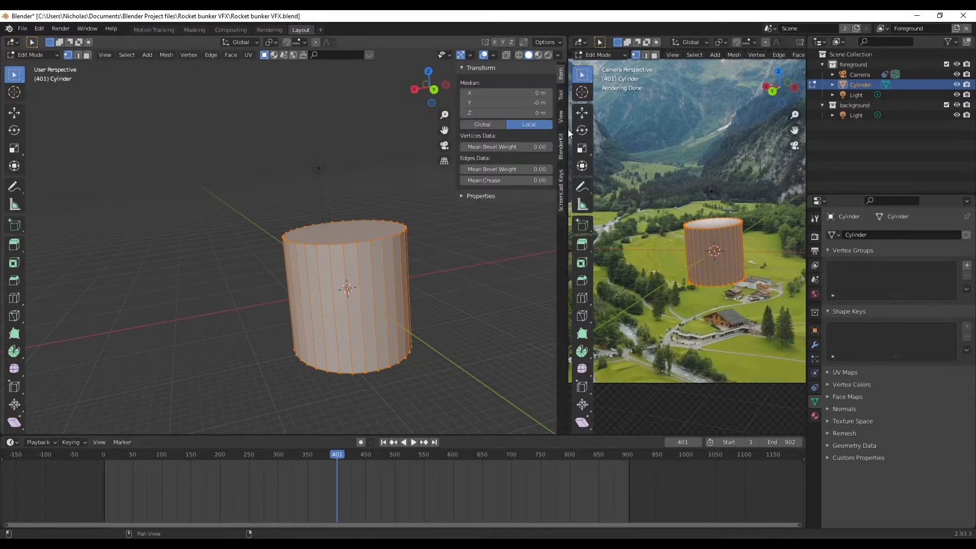
{"action": "left_click", "coordinate": [560, 198]}
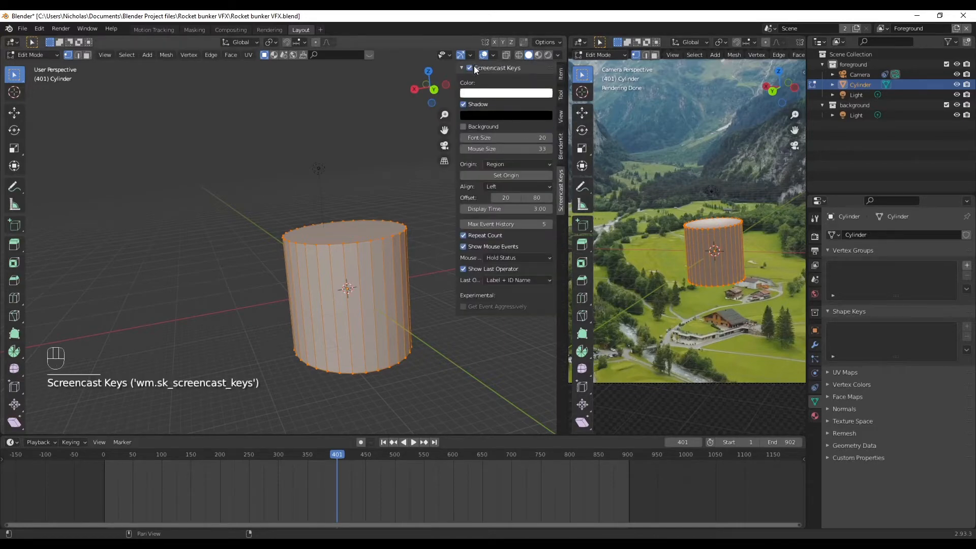
{"action": "key", "text": "n"}
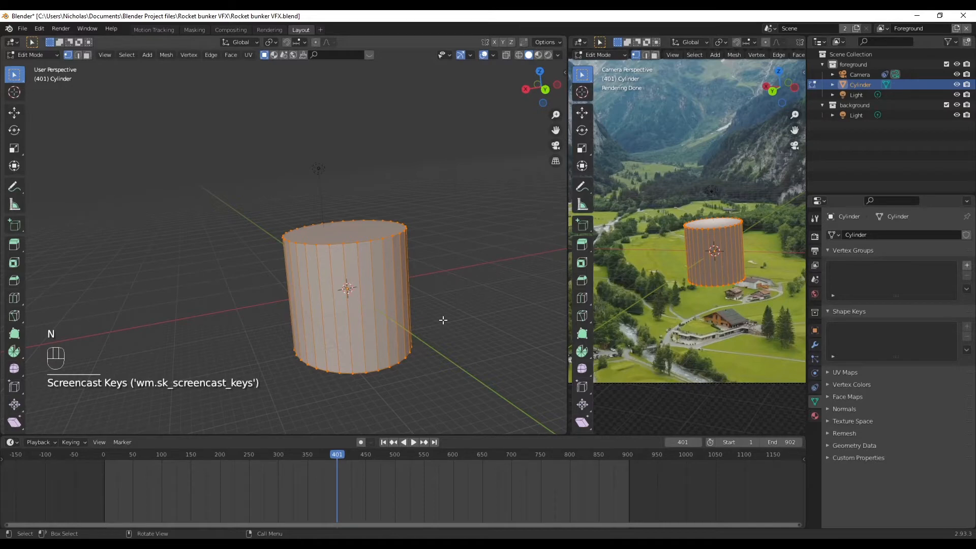
Stretch the whole cylinder mesh along Z to roughly three times its height and return to Object Mode.
{"action": "left_click", "coordinate": [88, 54]}
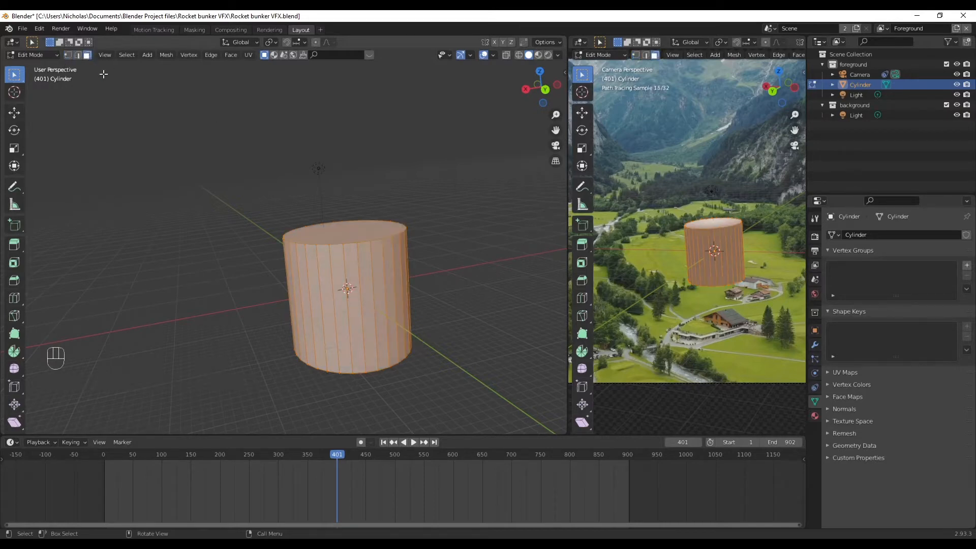
{"action": "key", "text": "a"}
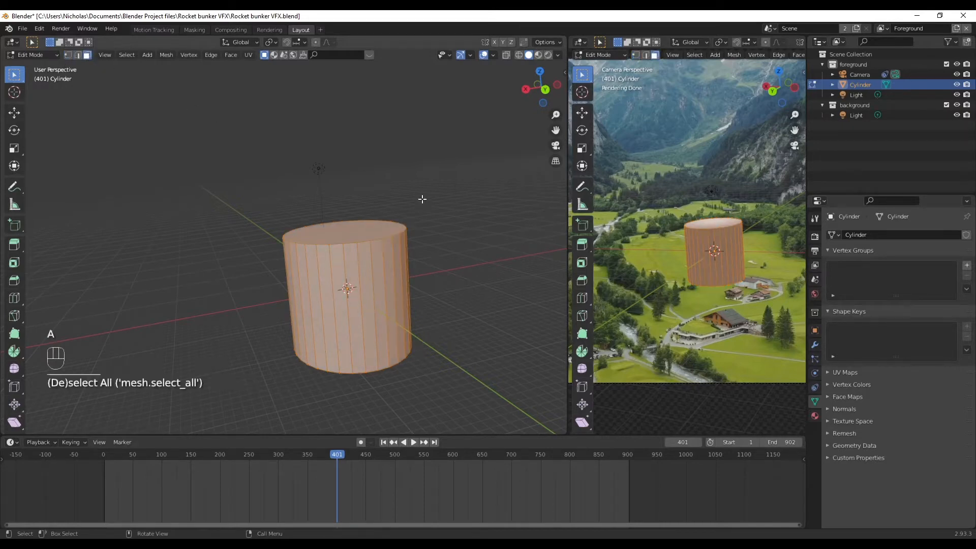
{"action": "key", "text": "s"}
{"action": "key", "text": "z"}
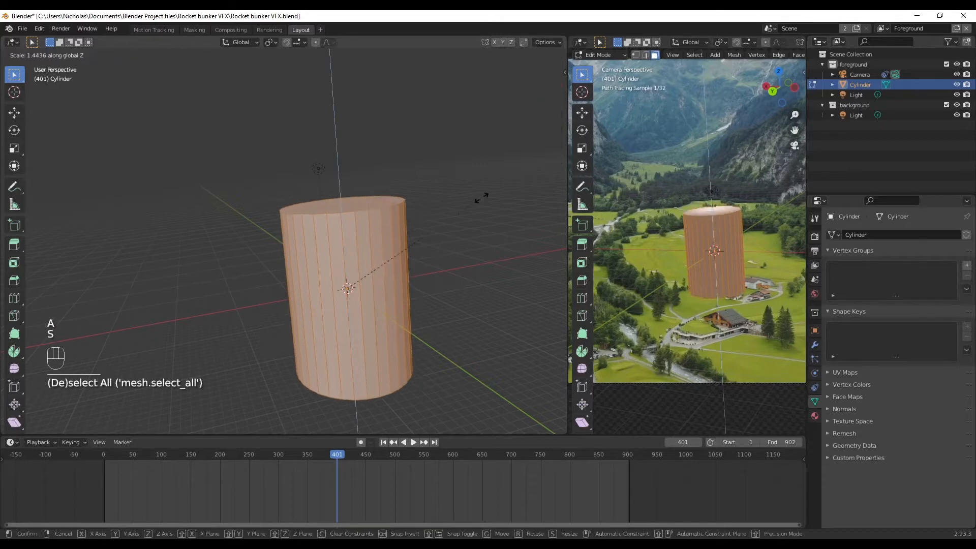
{"action": "left_click", "coordinate": [102, 123]}
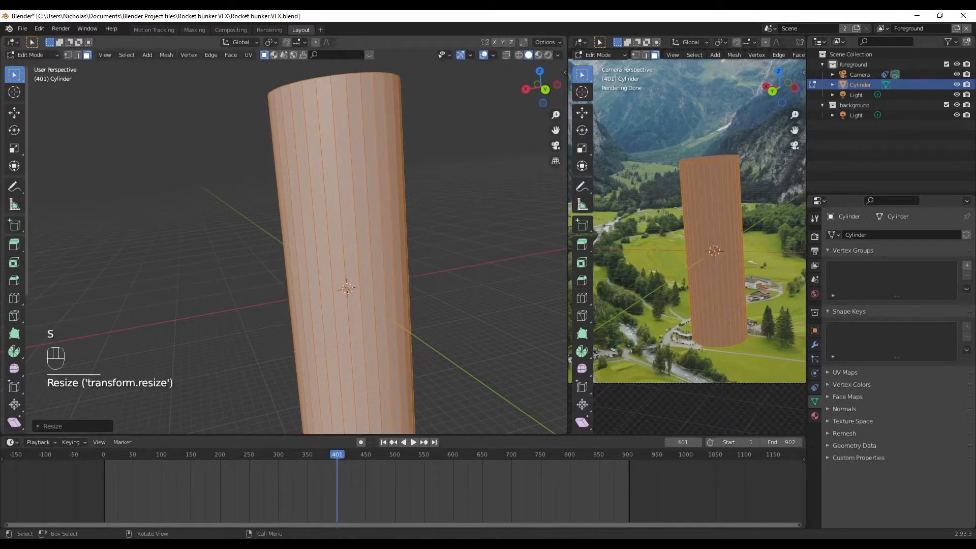
{"action": "left_click", "coordinate": [34, 55]}
{"action": "left_click", "coordinate": [34, 65]}
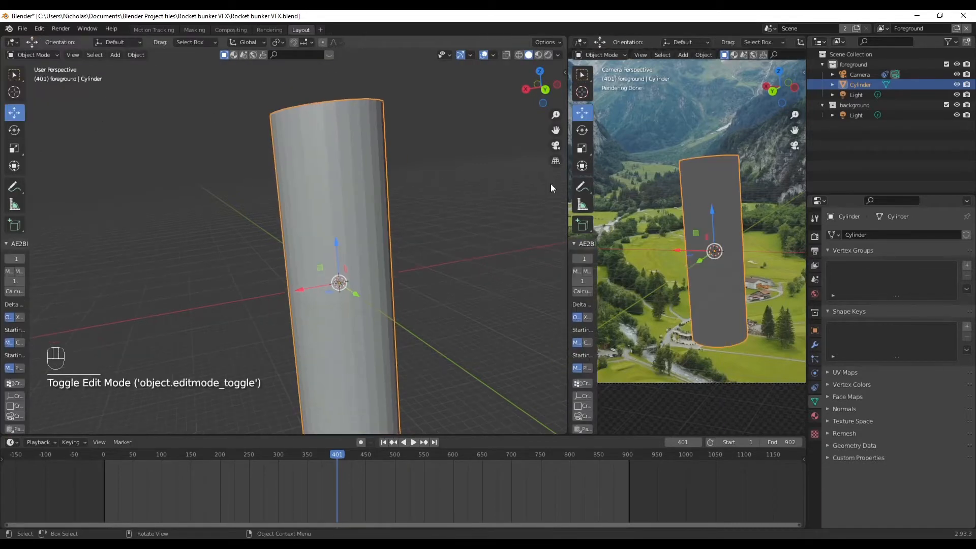
Move the cylinder down along Z by about 33.92 m, bringing its top rim to ground level.
{"action": "left_click", "coordinate": [544, 89]}
{"action": "middle_click_drag", "start_coordinate": [414, 216], "coordinate": [359, 211], "text": "shift"}
{"action": "scroll", "coordinate": [359, 210], "scroll_direction": "down", "scroll_amount": 3}
{"action": "scroll", "coordinate": [319, 230], "scroll_direction": "up", "scroll_amount": 1}
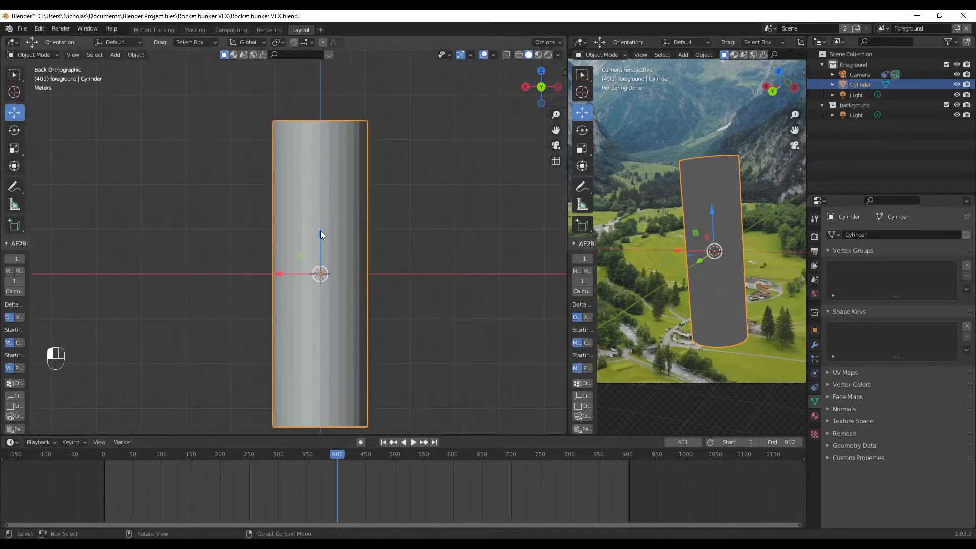
{"action": "key", "text": "g"}
{"action": "key", "text": "z"}
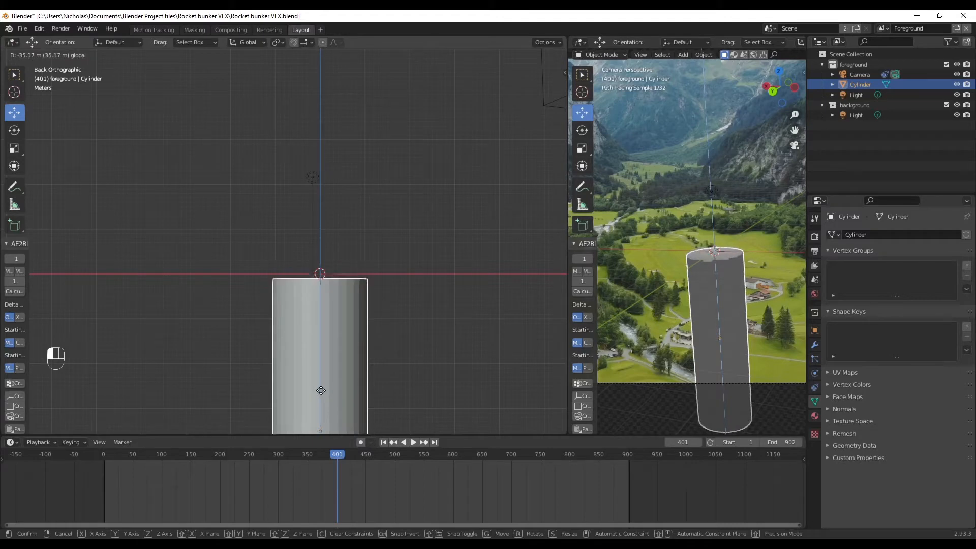
{"action": "left_click", "coordinate": [321, 387]}
Delete the cylinder's top face in Edit Mode, leaving its upper end open.
{"action": "middle_click_drag", "start_coordinate": [374, 263], "coordinate": [392, 278]}
{"action": "middle_click_drag", "start_coordinate": [301, 285], "coordinate": [331, 277], "text": "shift"}
{"action": "scroll", "coordinate": [402, 284], "scroll_direction": "up", "scroll_amount": 3}
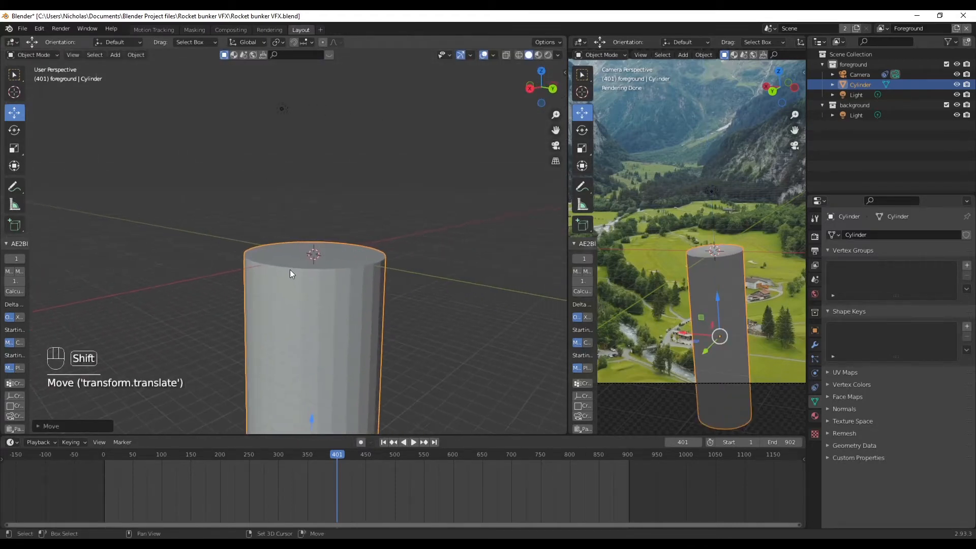
{"action": "left_click", "coordinate": [32, 55]}
{"action": "left_click", "coordinate": [32, 77]}
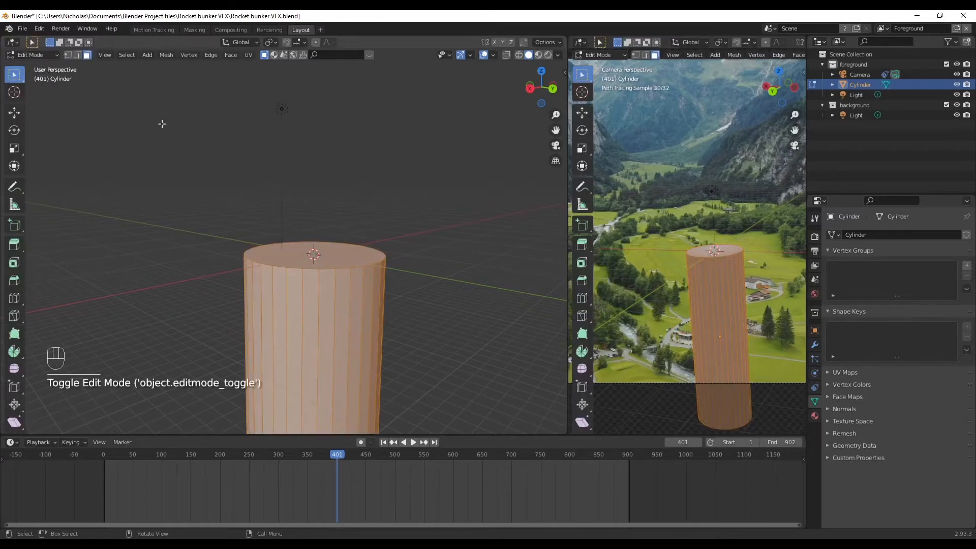
{"action": "left_click", "coordinate": [304, 253]}
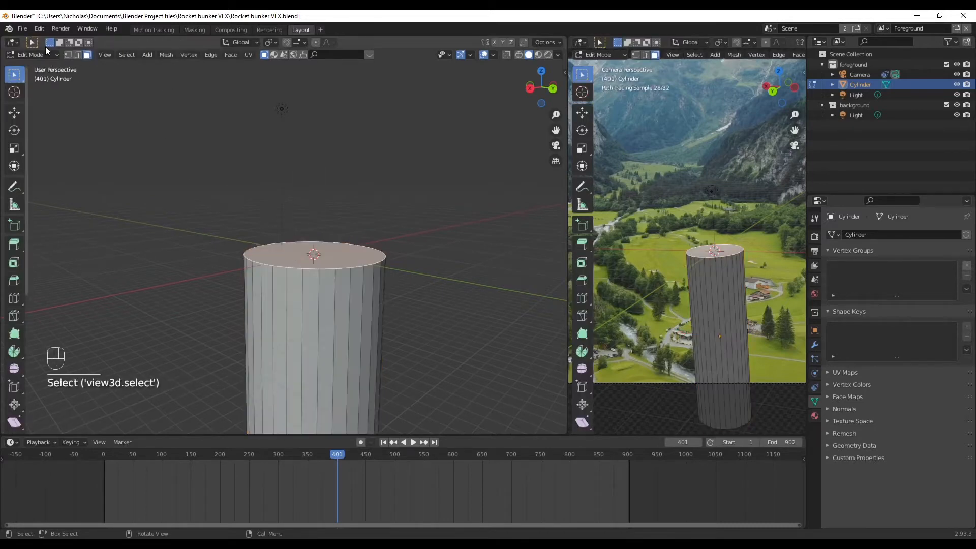
{"action": "left_click", "coordinate": [87, 55]}
{"action": "left_click", "coordinate": [335, 257]}
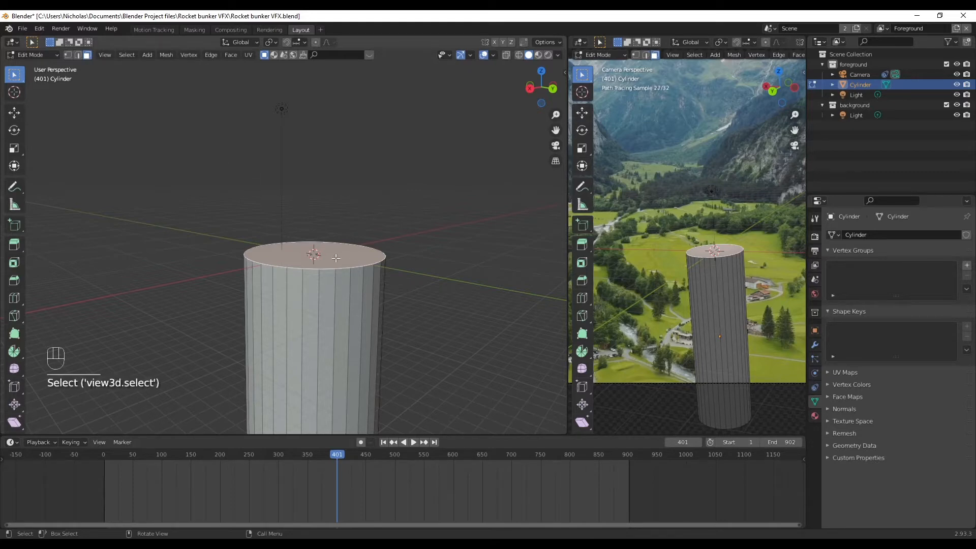
{"action": "key", "text": "x"}
{"action": "left_click", "coordinate": [320, 282]}
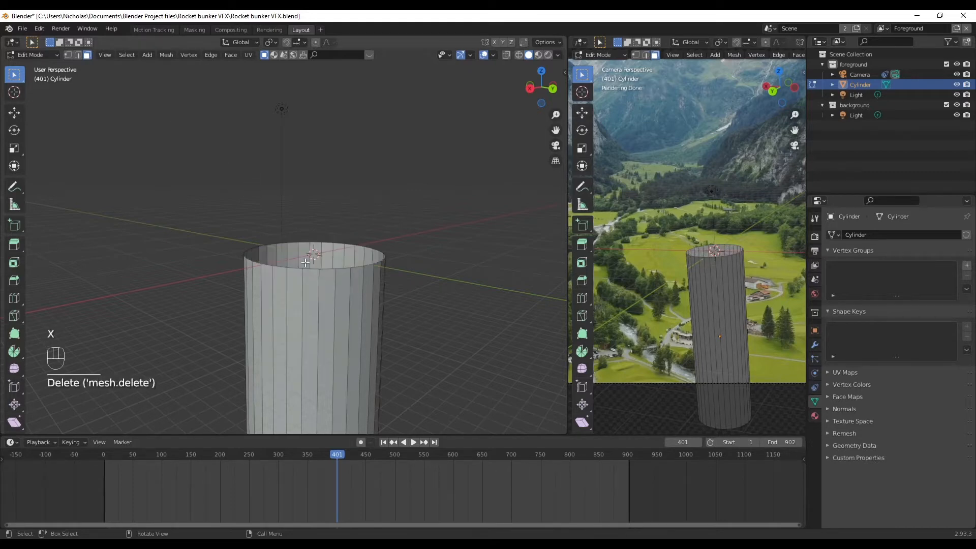
Extrude the edge loop around the open top and scale it outward into a wide flat ground disc, ending in Object Mode.
{"action": "scroll", "coordinate": [388, 313], "scroll_direction": "up", "scroll_amount": 4}
{"action": "middle_click_drag", "start_coordinate": [434, 322], "coordinate": [388, 293], "text": "shift"}
{"action": "left_click", "coordinate": [77, 55]}
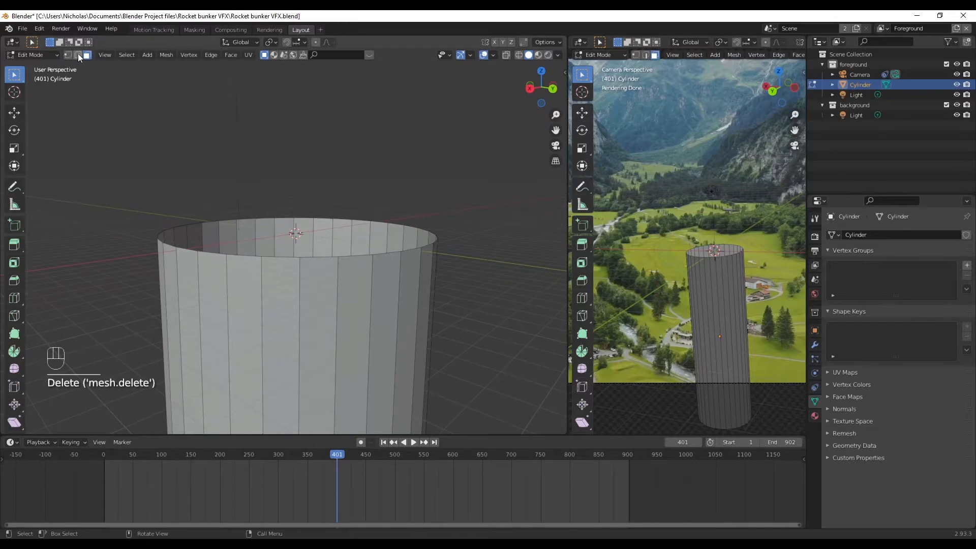
{"action": "left_click", "coordinate": [280, 257]}
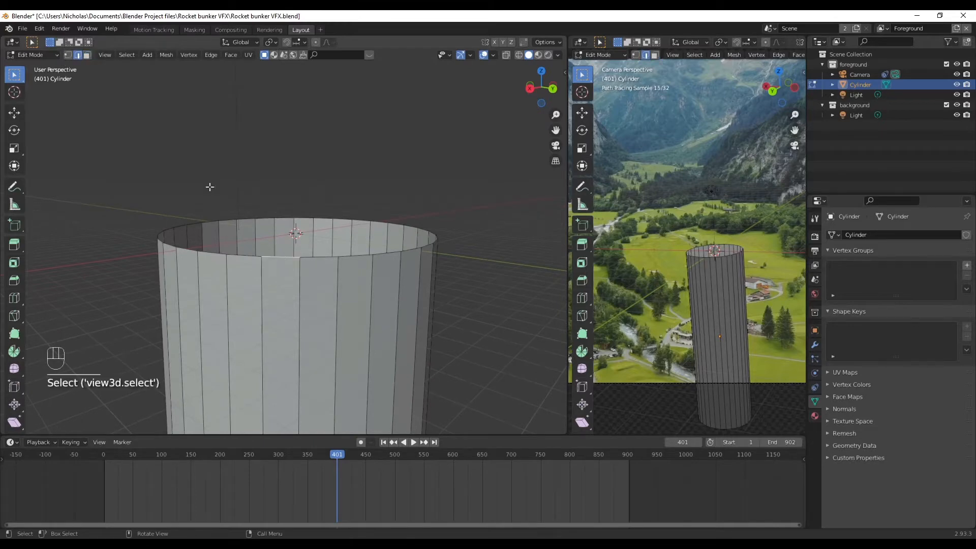
{"action": "left_click", "coordinate": [127, 54]}
{"action": "mouse_move", "coordinate": [162, 209]}
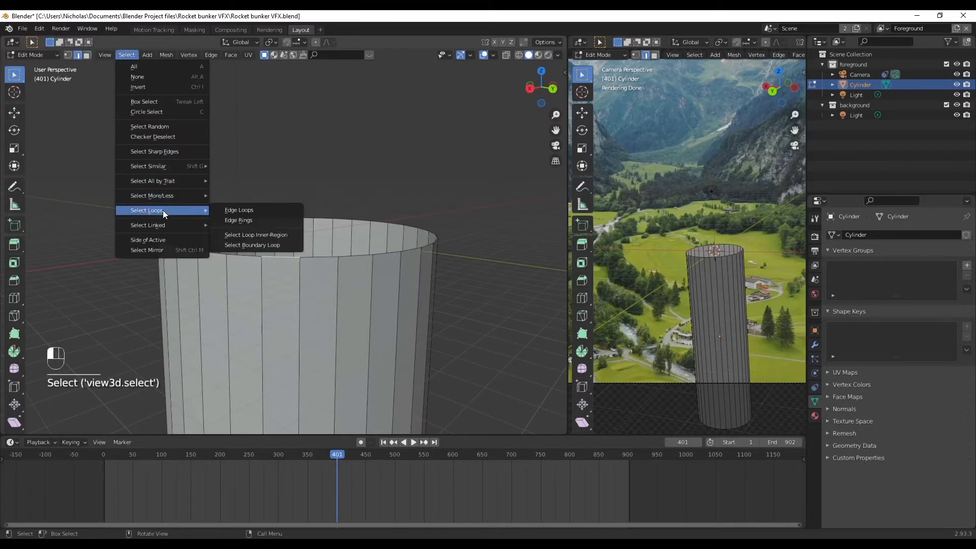
{"action": "left_click", "coordinate": [256, 211]}
{"action": "scroll", "coordinate": [323, 217], "scroll_direction": "down", "scroll_amount": 3}
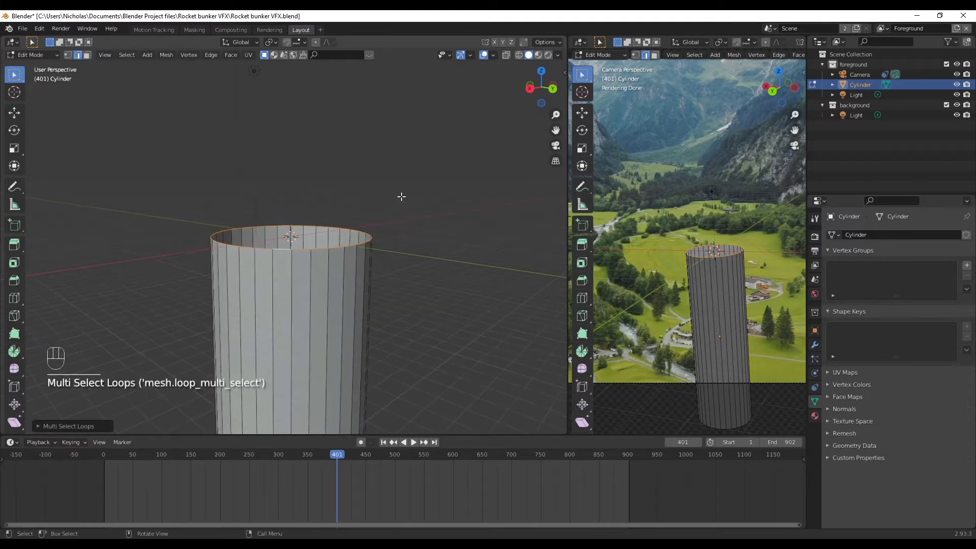
{"action": "middle_click_drag", "start_coordinate": [401, 197], "coordinate": [359, 224]}
{"action": "scroll", "coordinate": [359, 225], "scroll_direction": "down", "scroll_amount": 3}
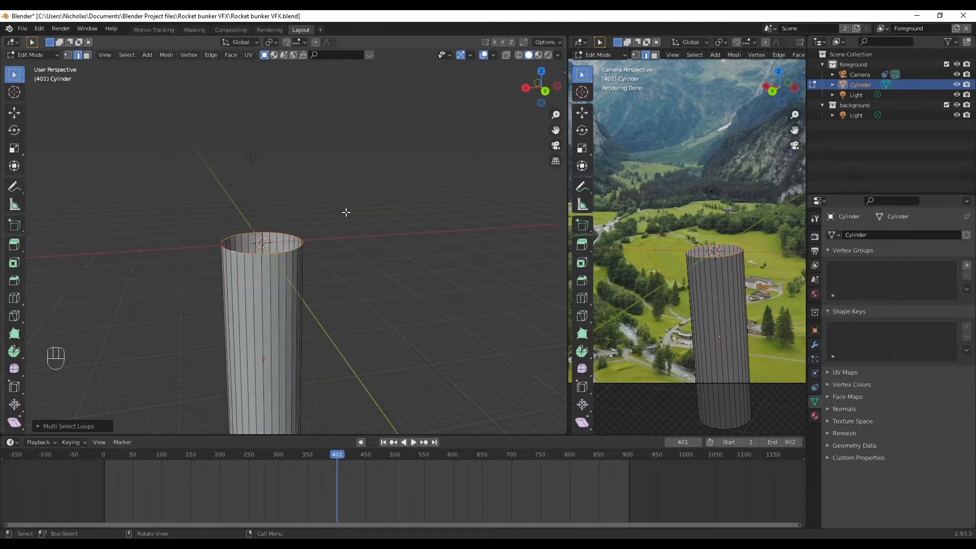
{"action": "key", "text": "e"}
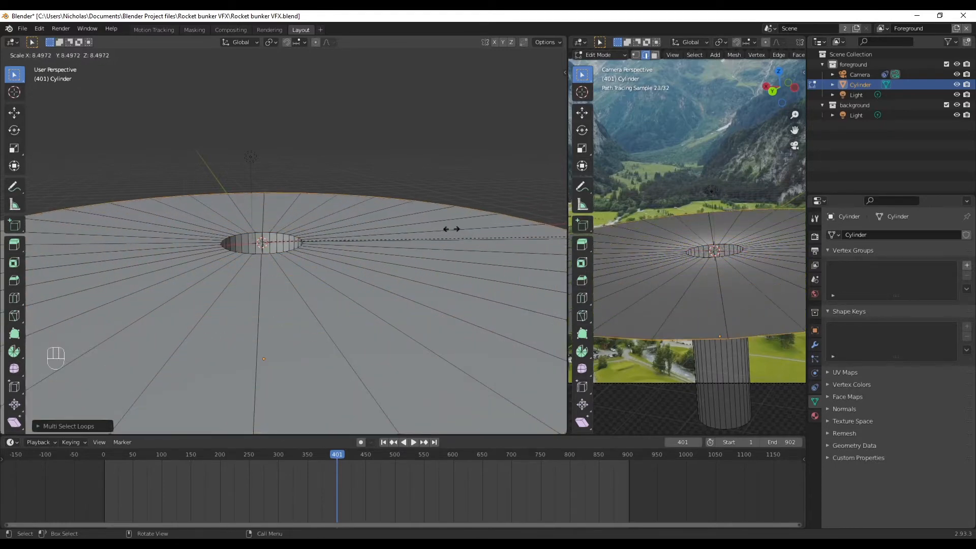
{"action": "left_click", "coordinate": [528, 242]}
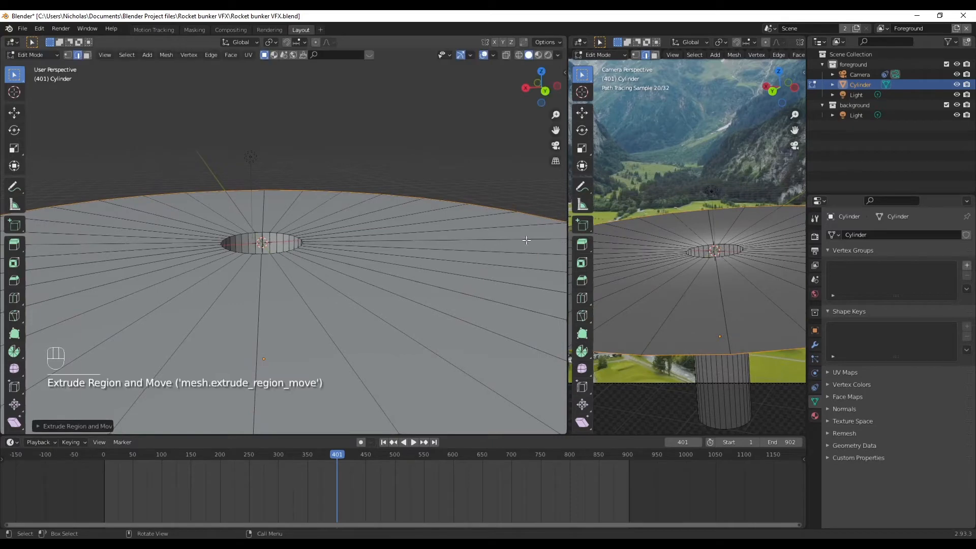
{"action": "left_click", "coordinate": [45, 66]}
{"action": "left_click", "coordinate": [38, 56]}
{"action": "left_click", "coordinate": [39, 66]}
{"action": "left_click", "coordinate": [264, 143]}
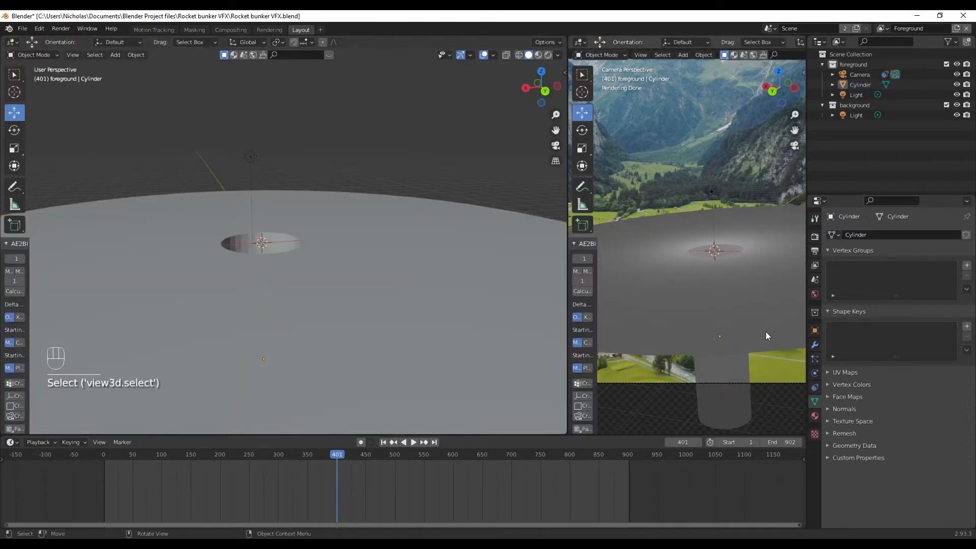
Shade the cylinder object smooth and enable Auto Smooth at 30°.
{"action": "left_click_drag", "start_coordinate": [568, 247], "coordinate": [428, 246]}
{"action": "left_click", "coordinate": [333, 273]}
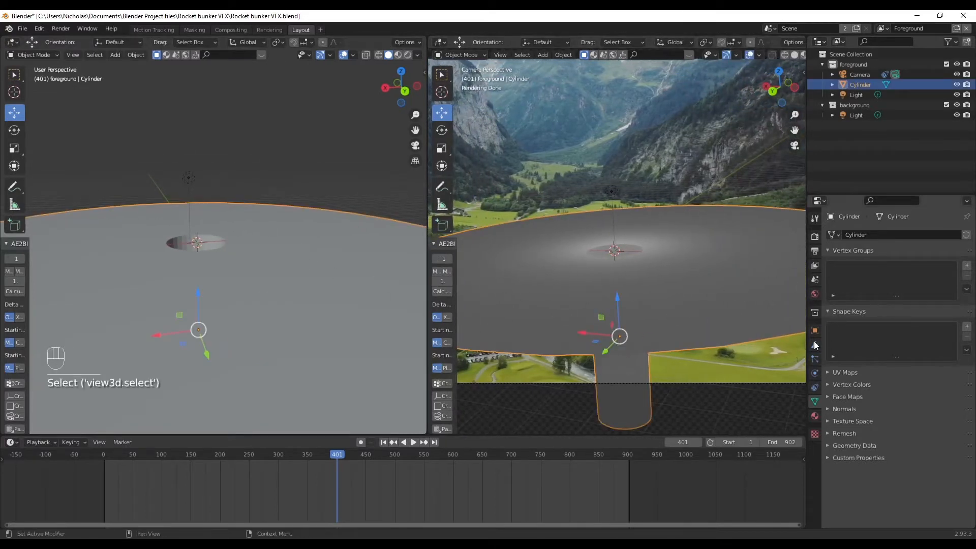
{"action": "right_click", "coordinate": [281, 252]}
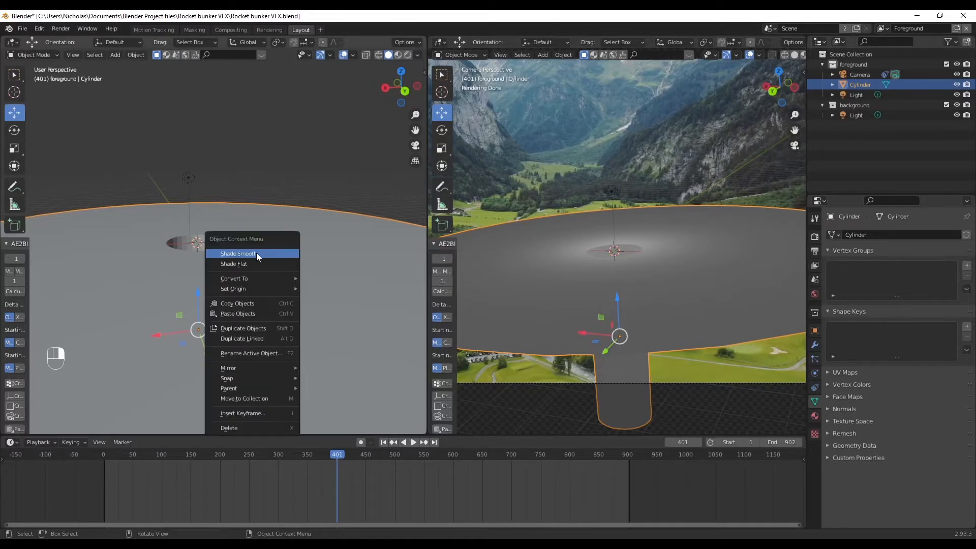
{"action": "left_click", "coordinate": [256, 252]}
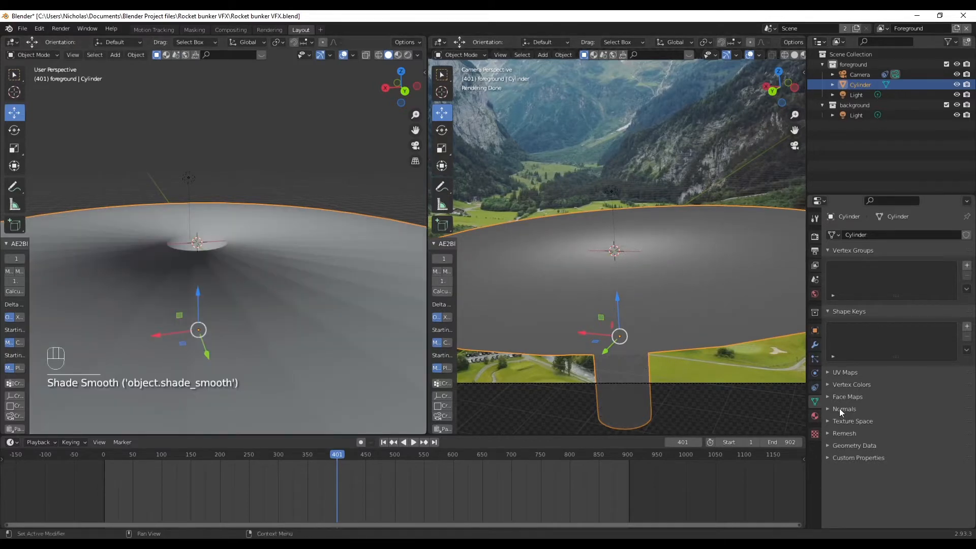
{"action": "left_click", "coordinate": [827, 408]}
{"action": "left_click", "coordinate": [886, 423]}
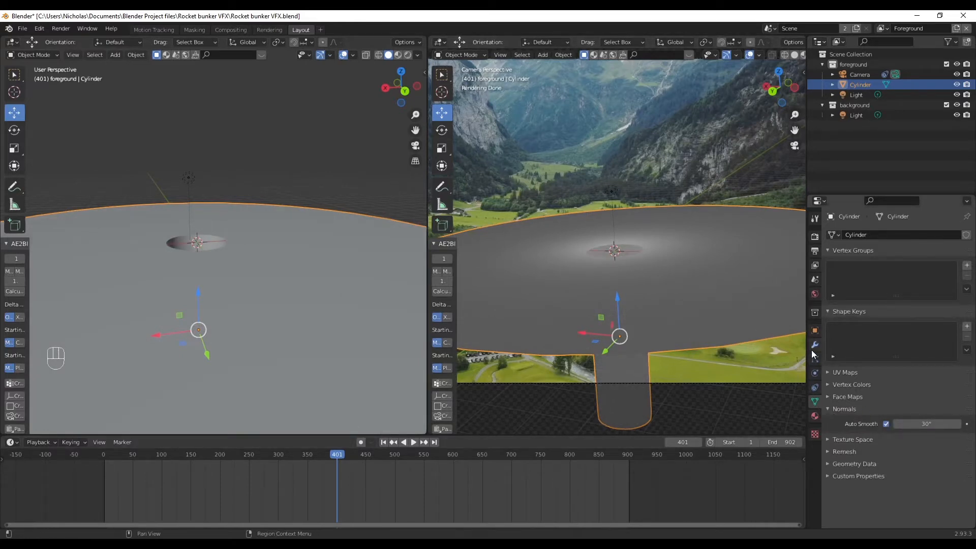
Make the cylinder object a Shadow Catcher in its visibility settings and deselect it.
{"action": "left_click", "coordinate": [813, 331]}
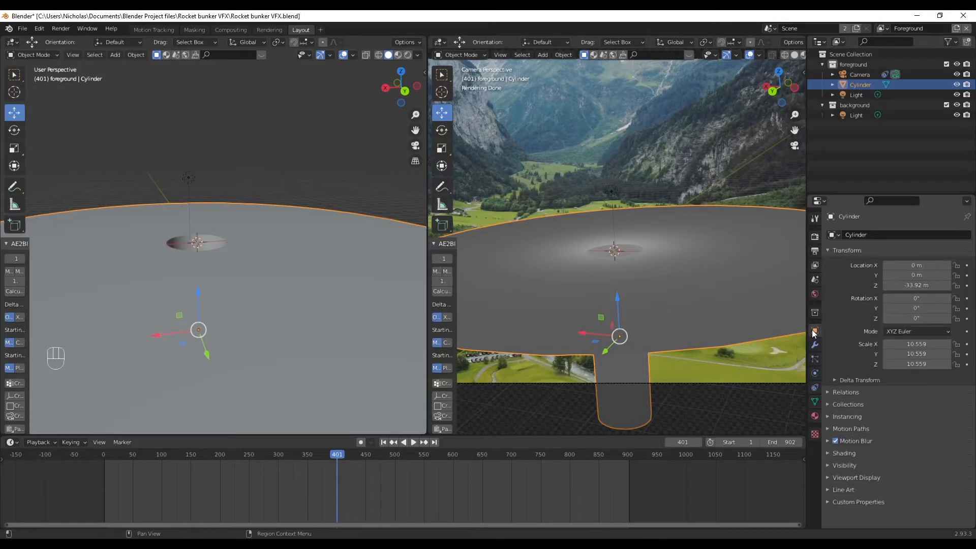
{"action": "left_click", "coordinate": [828, 465]}
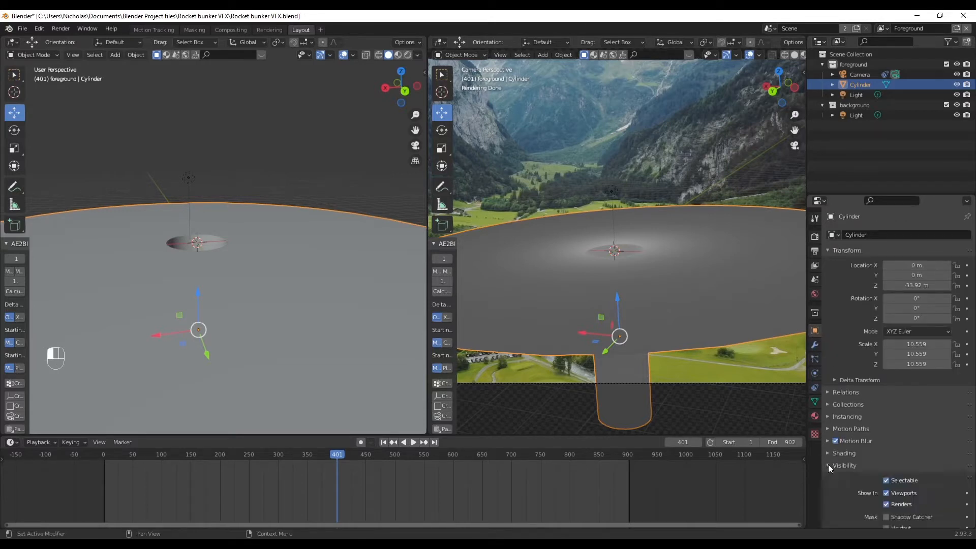
{"action": "scroll", "coordinate": [850, 469], "scroll_direction": "down", "scroll_amount": 5}
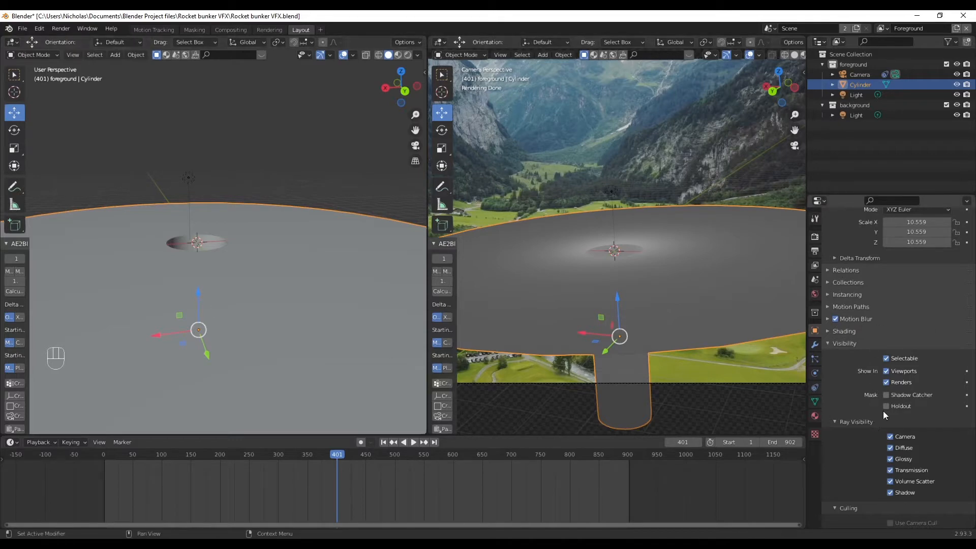
{"action": "left_click", "coordinate": [886, 395]}
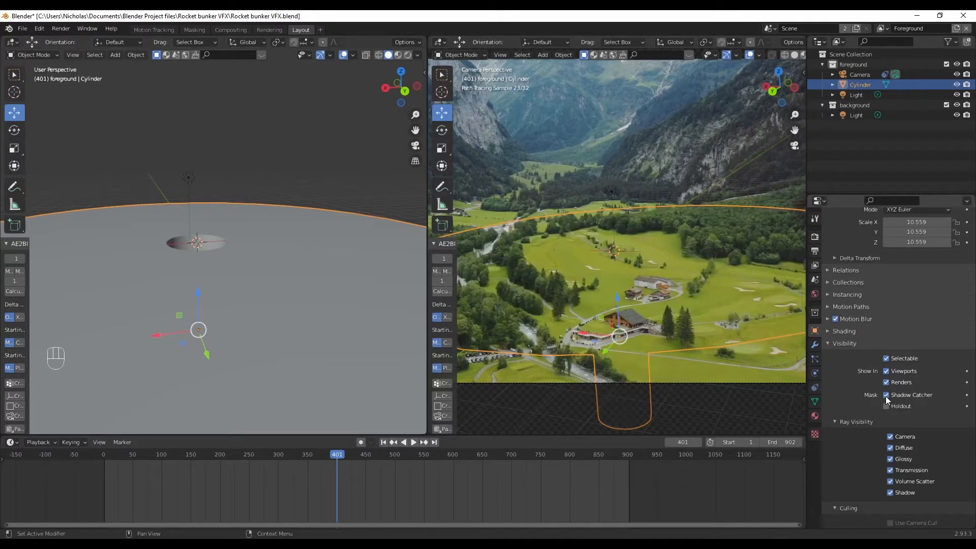
{"action": "left_click", "coordinate": [283, 123]}
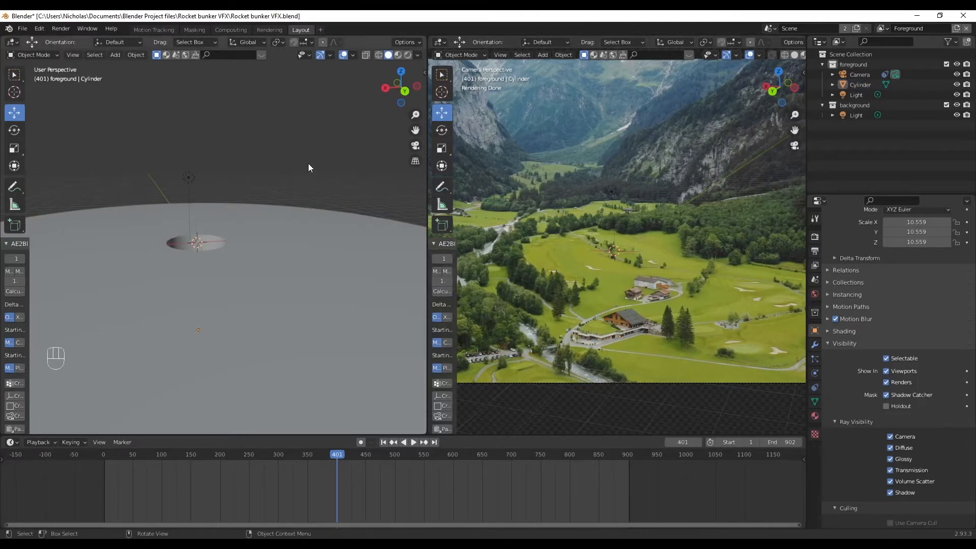
Render frame 401, inspect how the shadow-catching ground blends with the footage, and close the render.
{"action": "key", "text": "F12"}
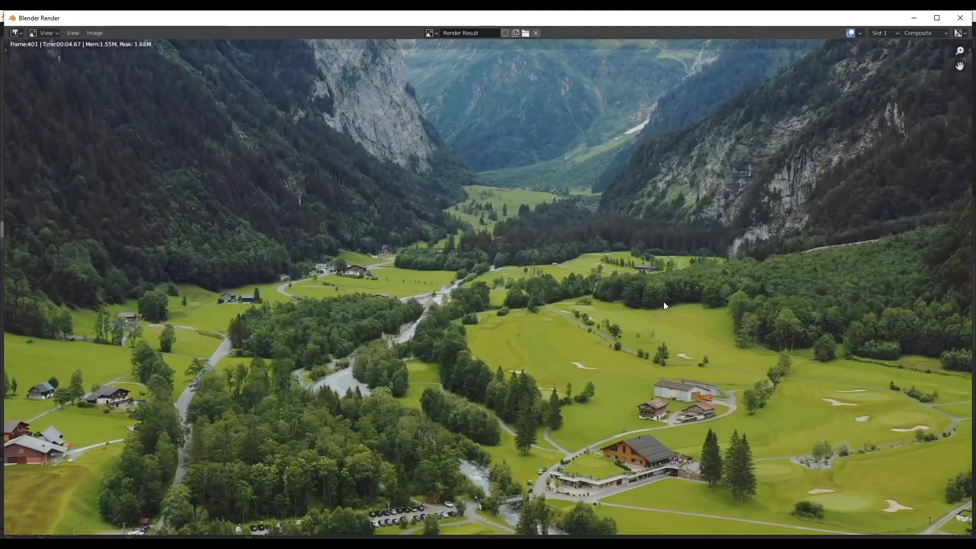
{"action": "scroll", "coordinate": [575, 321], "scroll_direction": "down", "scroll_amount": 4}
{"action": "scroll", "coordinate": [660, 364], "scroll_direction": "up", "scroll_amount": 3}
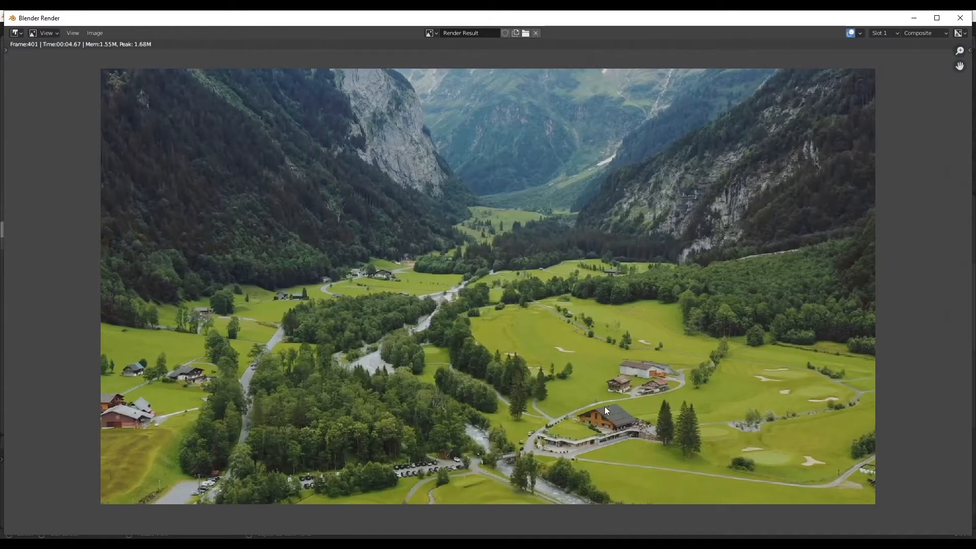
{"action": "left_click", "coordinate": [960, 18]}
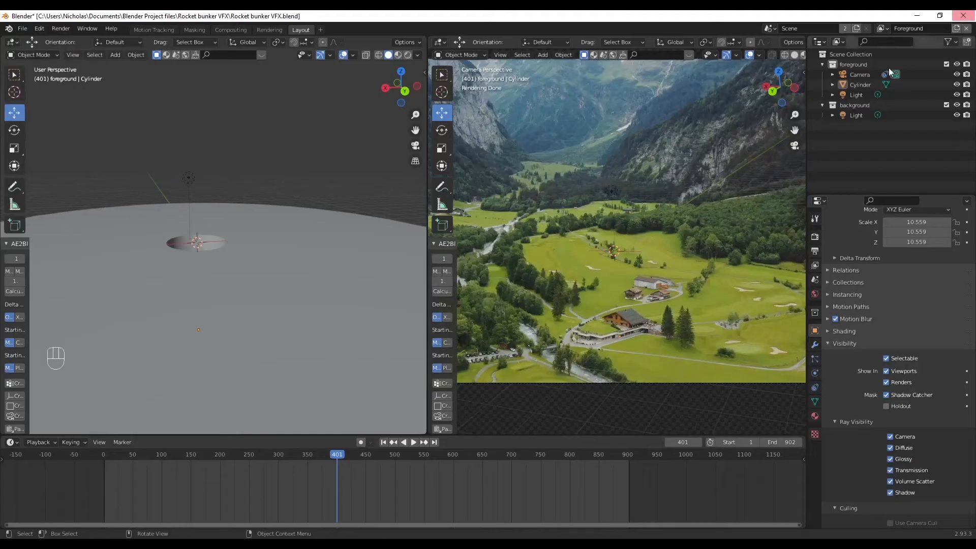
Move the light about 27 m sideways from above the shaft opening and render frame 401 to check its shadows.
{"action": "left_click", "coordinate": [188, 178]}
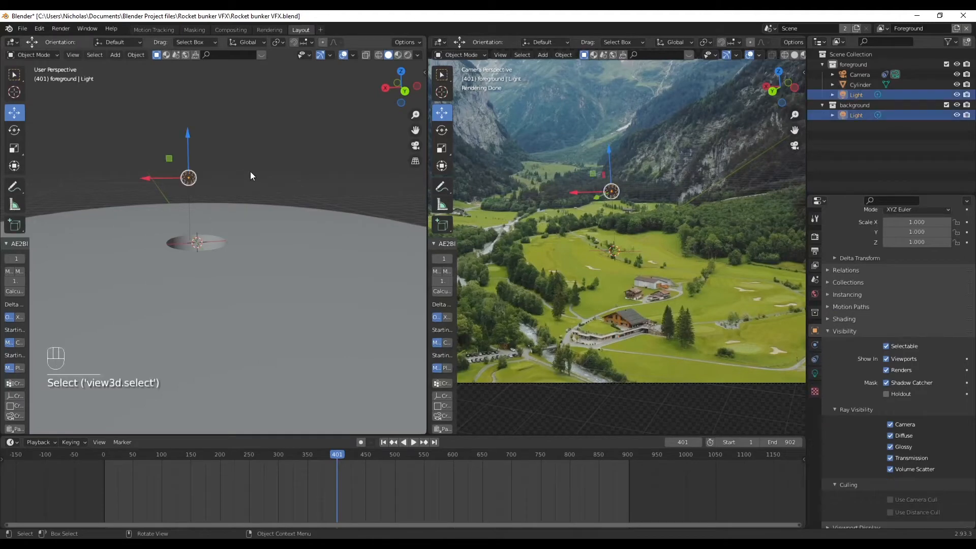
{"action": "key", "text": "g"}
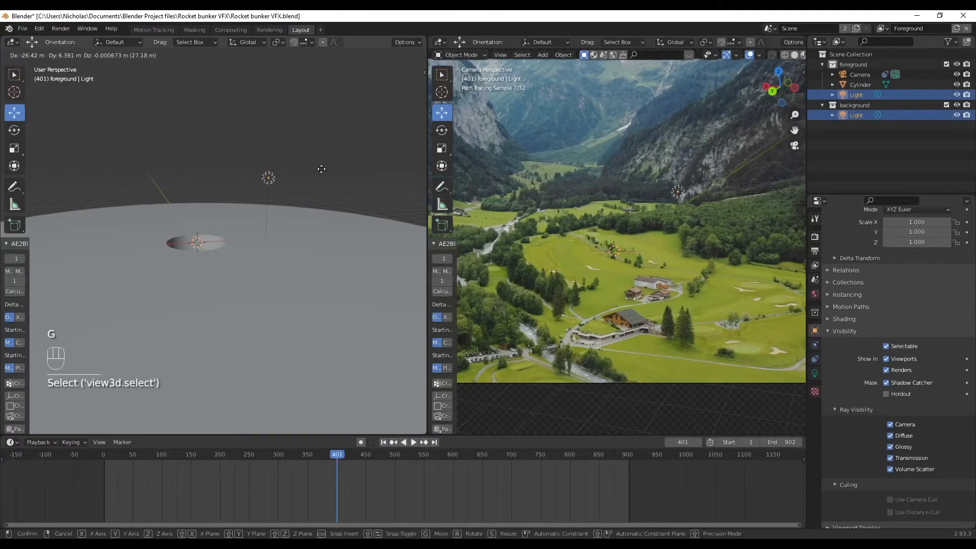
{"action": "left_click", "coordinate": [322, 173]}
{"action": "middle_click_drag", "start_coordinate": [296, 171], "coordinate": [264, 185]}
{"action": "key", "text": "F12"}
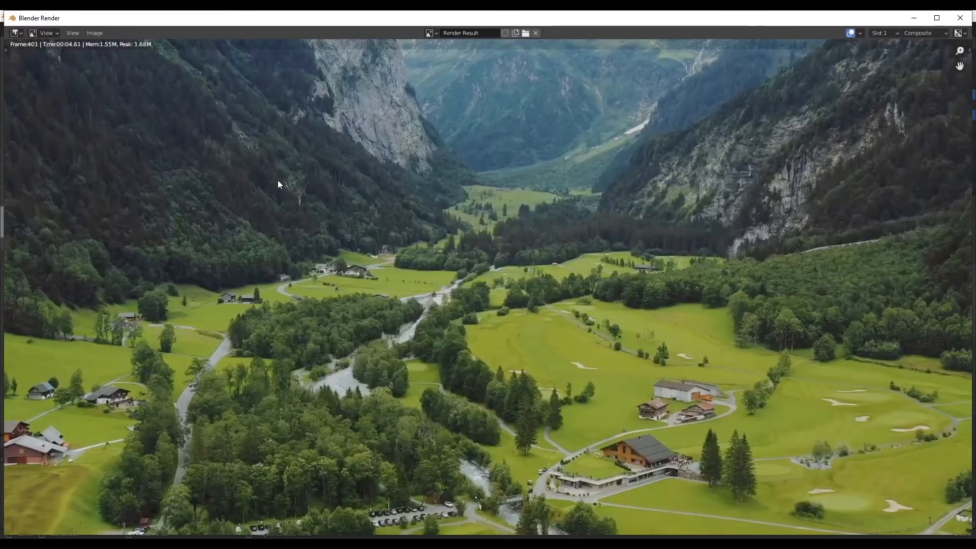
{"action": "left_click", "coordinate": [960, 18]}
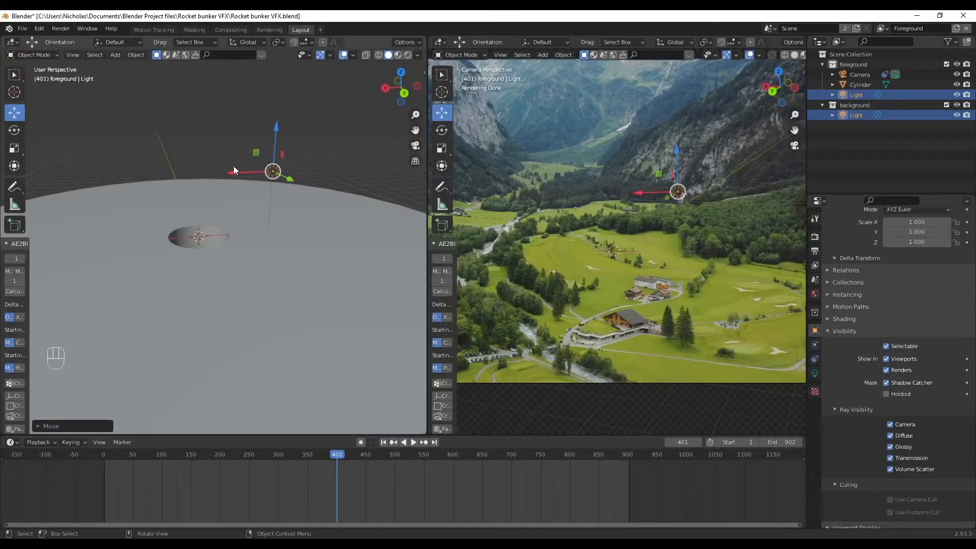
Add a UV sphere, raise it above the shaft opening, and scale it to about 7.26 as a shadow test object.
{"action": "left_click", "coordinate": [182, 165]}
{"action": "key", "text": "shift+a"}
{"action": "mouse_move", "coordinate": [256, 176]}
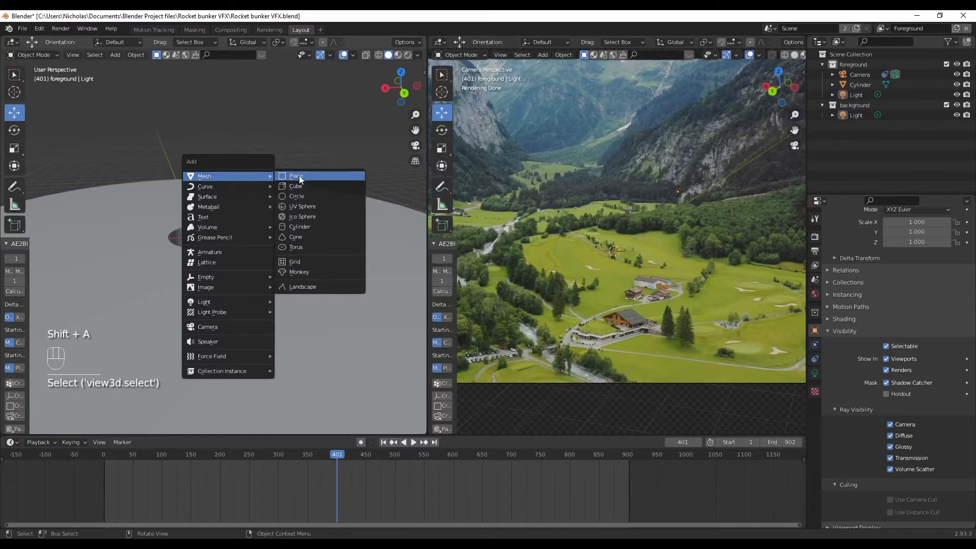
{"action": "left_click", "coordinate": [311, 206]}
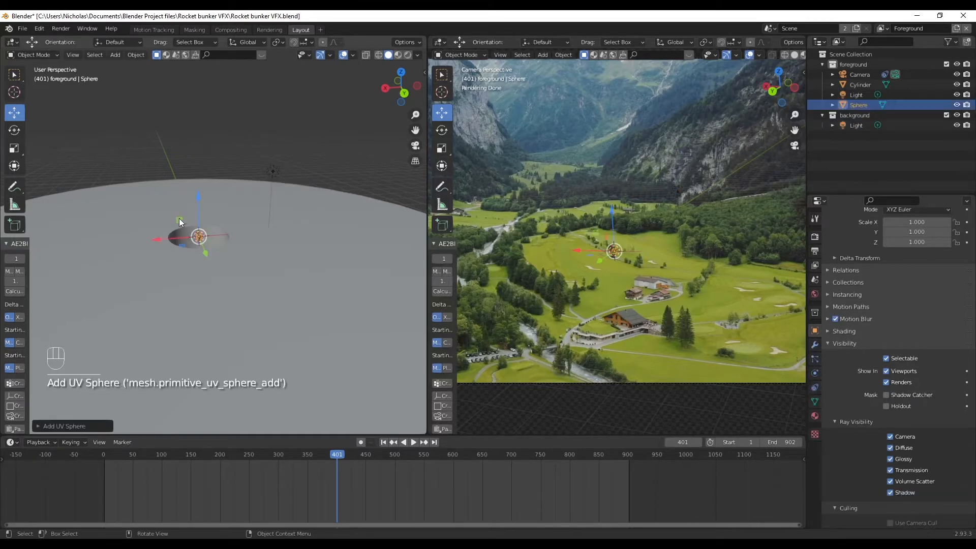
{"action": "left_click_drag", "start_coordinate": [198, 198], "coordinate": [230, 181]}
{"action": "key", "text": "s"}
{"action": "key", "text": "Return"}
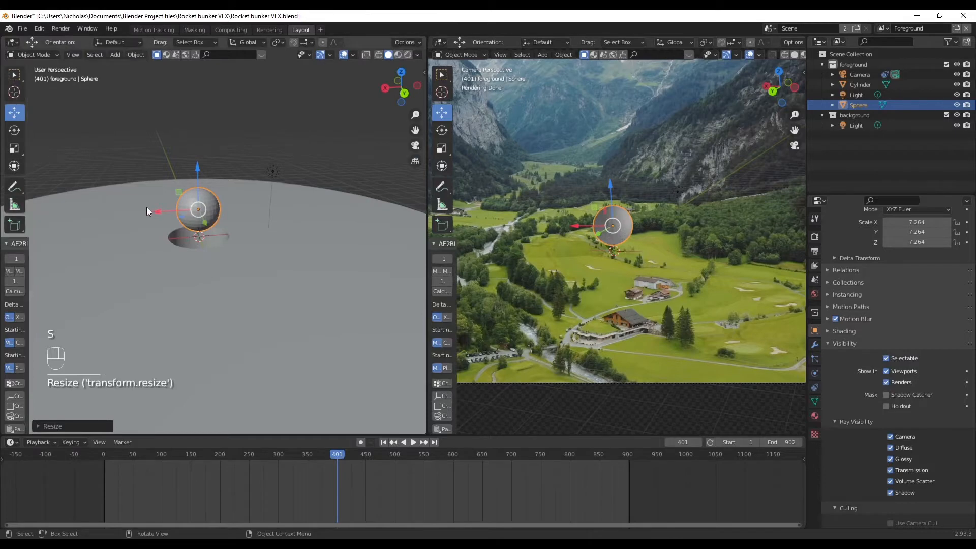
Move the light closer to the sphere, render frame 401 to inspect the sphere's shadow, and close the render.
{"action": "left_click", "coordinate": [271, 170]}
{"action": "key", "text": "g"}
{"action": "left_click", "coordinate": [239, 168]}
{"action": "key", "text": "F12"}
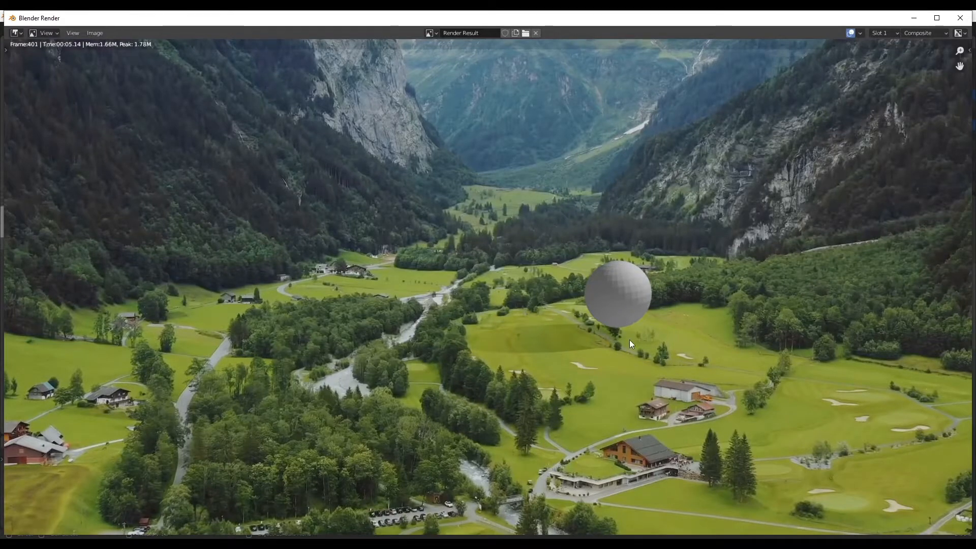
{"action": "left_click", "coordinate": [965, 17]}
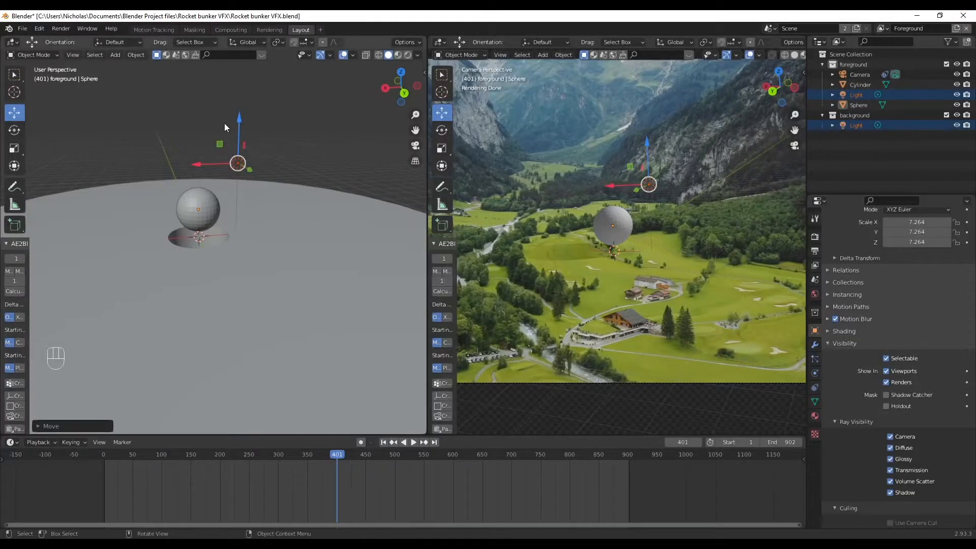
Delete the test sphere from the foreground scene.
{"action": "left_click", "coordinate": [208, 202]}
{"action": "key", "text": "c"}
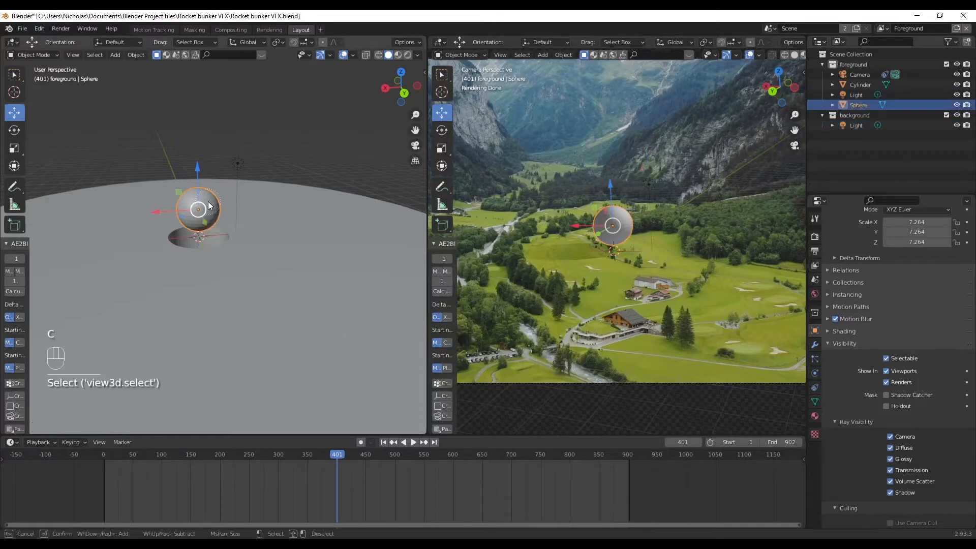
{"action": "key", "text": "x"}
{"action": "left_click", "coordinate": [206, 201]}
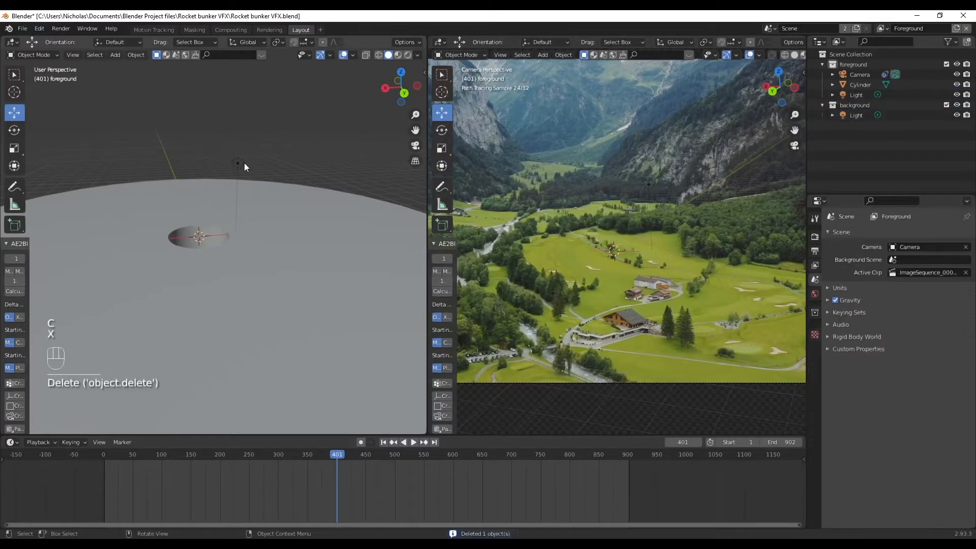
Move the light farther out and higher, to about X -50.57 m and Z 53.52 m.
{"action": "left_click", "coordinate": [237, 162]}
{"action": "left_click_drag", "start_coordinate": [218, 146], "coordinate": [305, 73]}
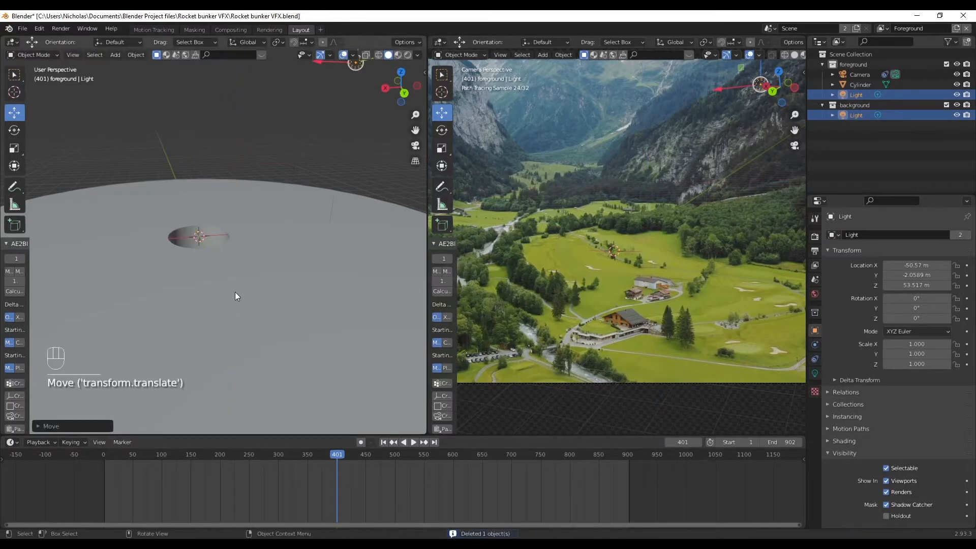
{"action": "left_click", "coordinate": [253, 158]}
Widen the modelling viewport and add a second cylinder centred on the shaft opening, scaled up to about 9.42.
{"action": "middle_click_drag", "start_coordinate": [216, 244], "coordinate": [274, 209], "text": "shift"}
{"action": "middle_click_drag", "start_coordinate": [274, 209], "coordinate": [262, 228]}
{"action": "middle_click_drag", "start_coordinate": [161, 172], "coordinate": [191, 248], "text": "shift"}
{"action": "left_click", "coordinate": [288, 255]}
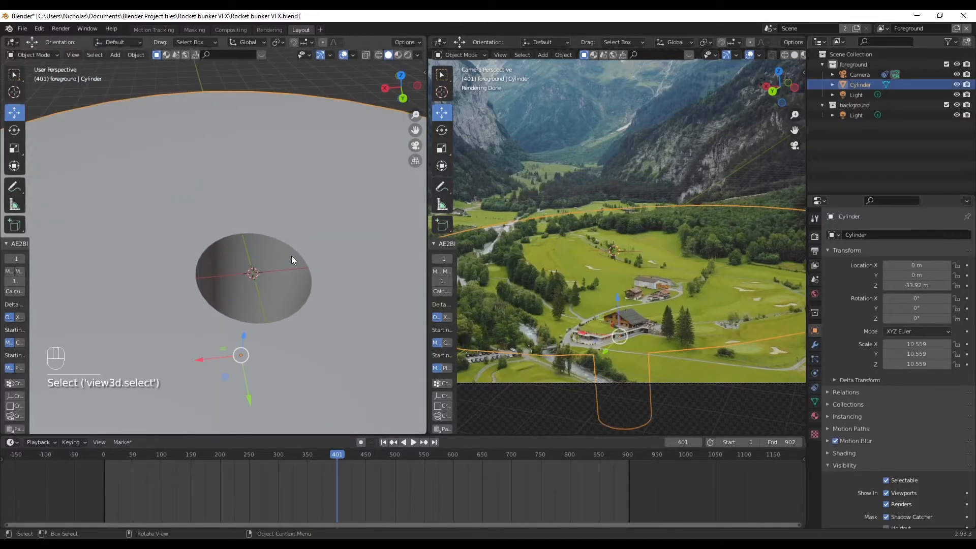
{"action": "middle_click_drag", "start_coordinate": [289, 255], "coordinate": [291, 259]}
{"action": "middle_click_drag", "start_coordinate": [217, 90], "coordinate": [271, 238]}
{"action": "left_click_drag", "start_coordinate": [428, 244], "coordinate": [584, 218]}
{"action": "key", "text": "shift+a"}
{"action": "mouse_move", "coordinate": [334, 108]}
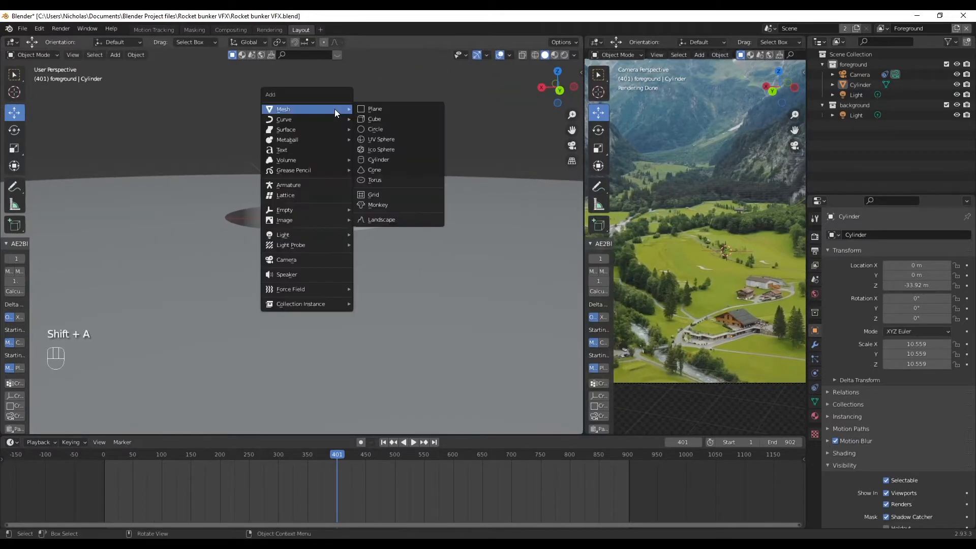
{"action": "left_click", "coordinate": [383, 160]}
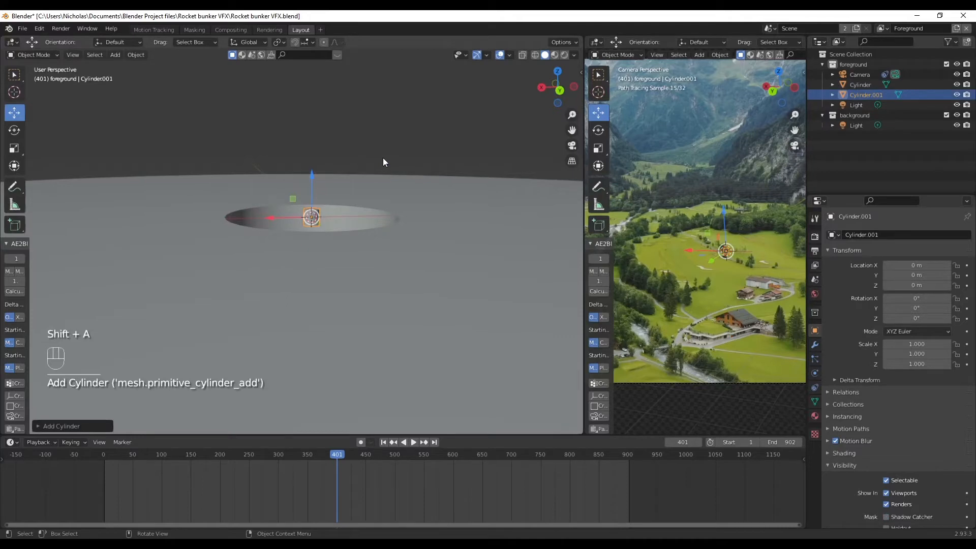
{"action": "key", "text": "s"}
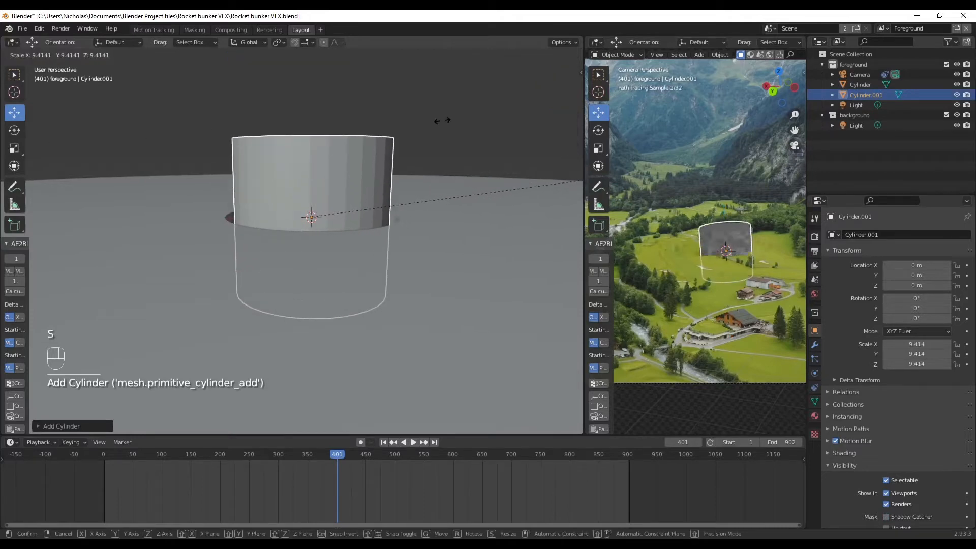
{"action": "left_click", "coordinate": [527, 123]}
Fit the second cylinder to the rim of the shaft opening by scaling it to about 10.44.
{"action": "left_click", "coordinate": [557, 72]}
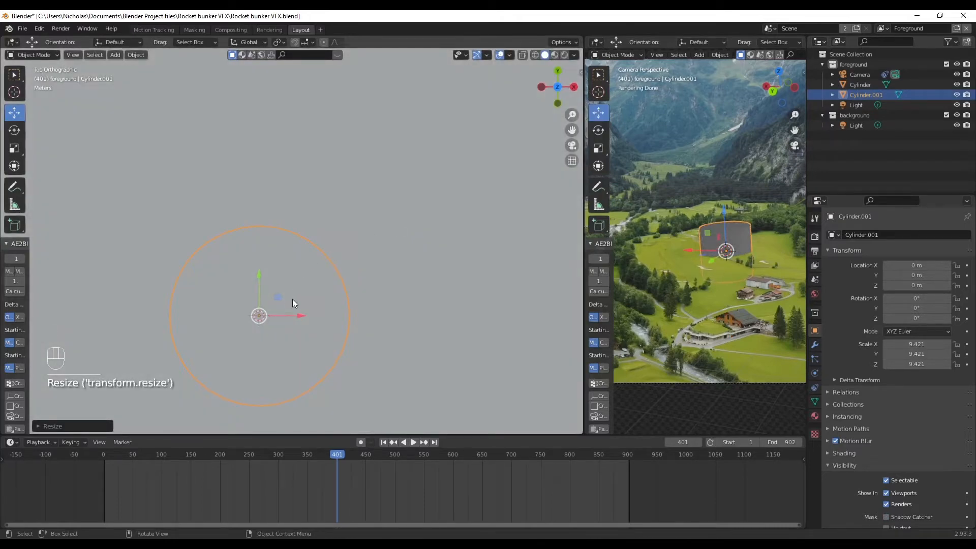
{"action": "key", "text": "s"}
{"action": "left_click", "coordinate": [453, 152]}
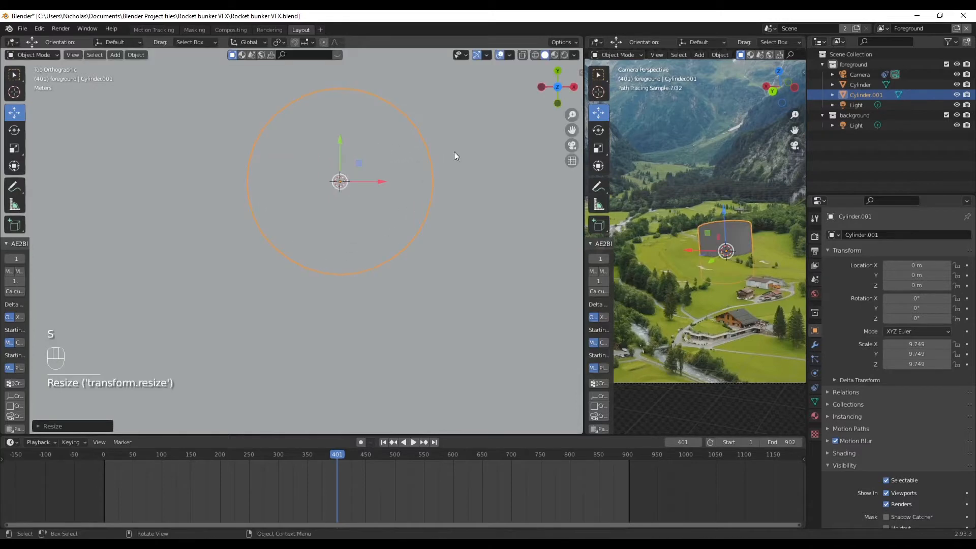
{"action": "middle_click_drag", "start_coordinate": [453, 152], "coordinate": [425, 140]}
{"action": "scroll", "coordinate": [450, 242], "scroll_direction": "up", "scroll_amount": 4}
{"action": "middle_click_drag", "start_coordinate": [450, 242], "coordinate": [427, 312]}
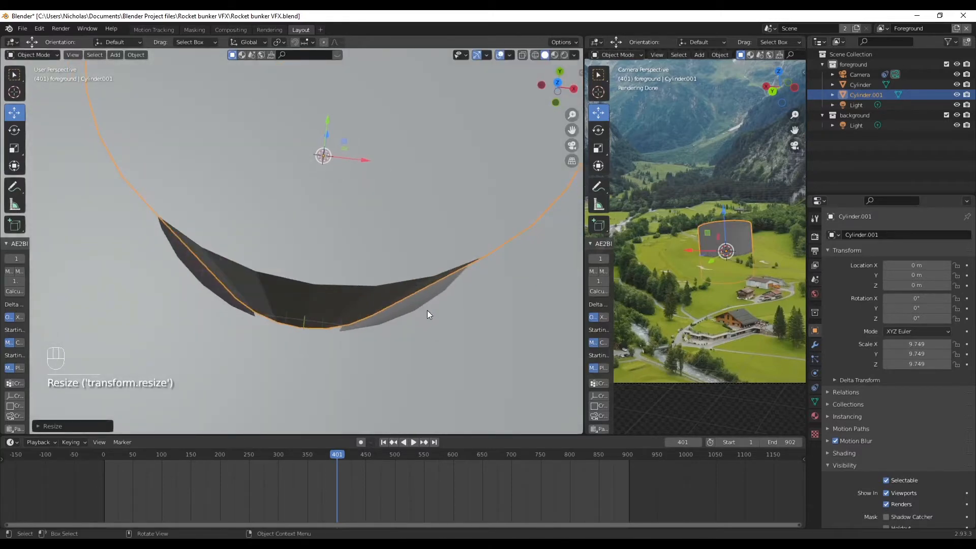
{"action": "key", "text": "s"}
{"action": "left_click", "coordinate": [518, 312]}
{"action": "scroll", "coordinate": [353, 337], "scroll_direction": "up", "scroll_amount": 4}
{"action": "key", "text": "s"}
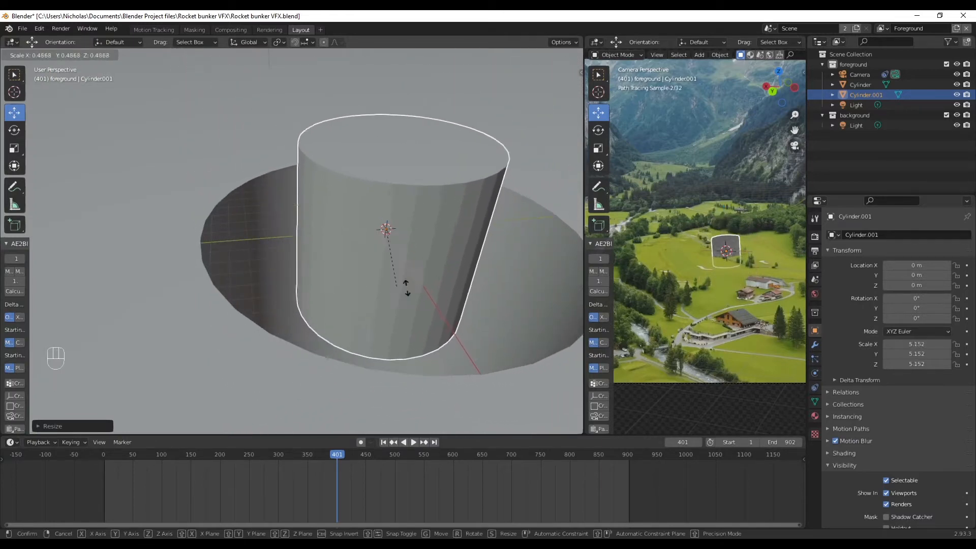
{"action": "left_click", "coordinate": [458, 314]}
Stretch the second cylinder's whole mesh along Z in Edit Mode into a tall column and return to Object Mode.
{"action": "scroll", "coordinate": [456, 315], "scroll_direction": "down", "scroll_amount": 5}
{"action": "middle_click_drag", "start_coordinate": [454, 312], "coordinate": [403, 343]}
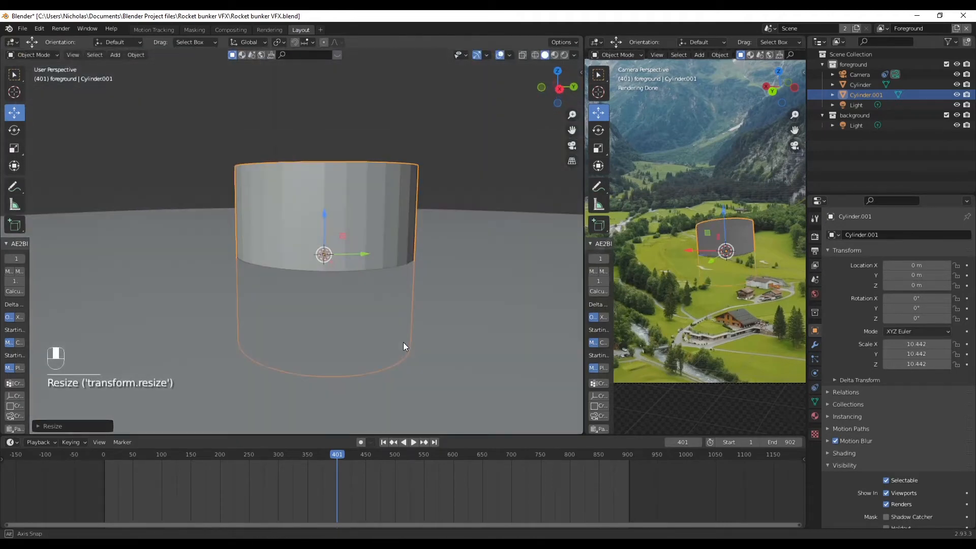
{"action": "left_click", "coordinate": [30, 55]}
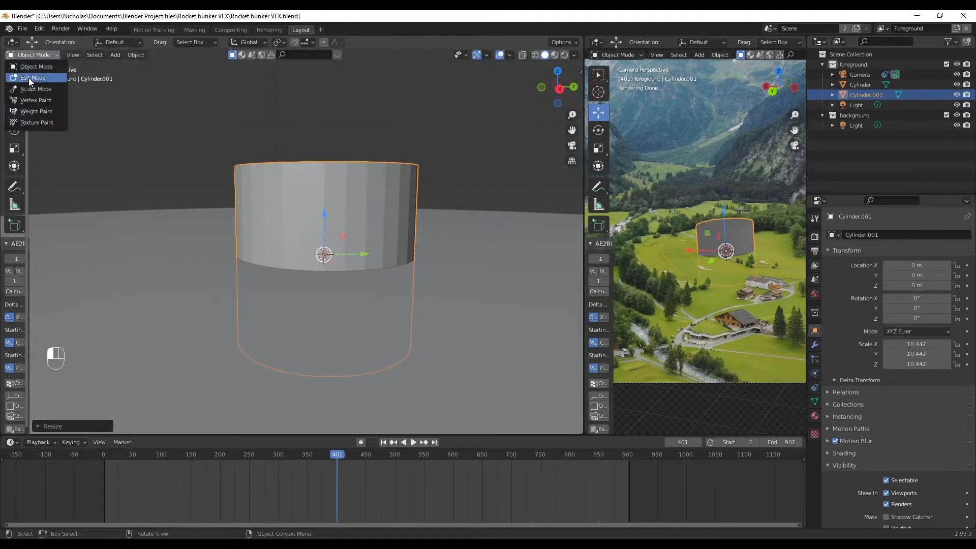
{"action": "left_click", "coordinate": [29, 76]}
{"action": "key", "text": "a"}
{"action": "key", "text": "s"}
{"action": "key", "text": "z"}
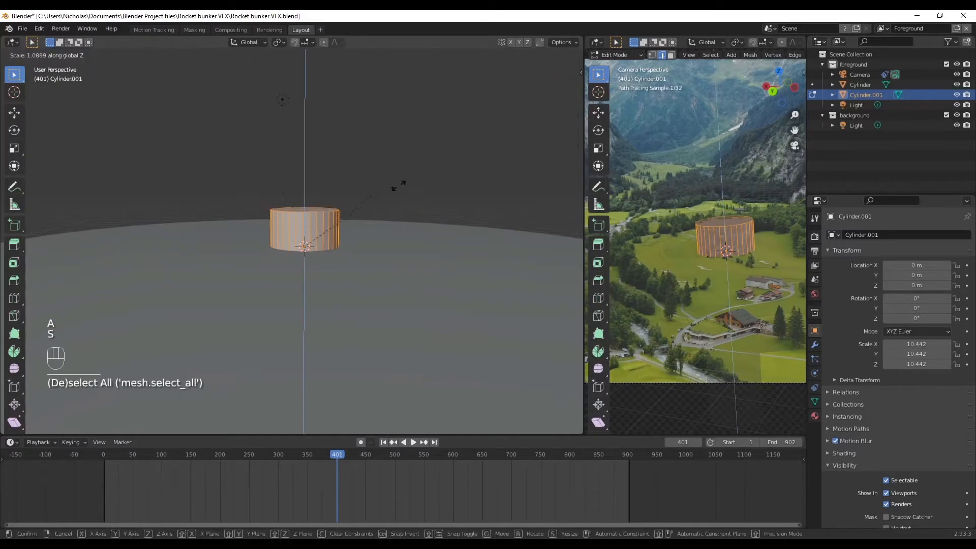
{"action": "left_click", "coordinate": [124, 156]}
{"action": "left_click", "coordinate": [25, 56]}
{"action": "left_click", "coordinate": [25, 67]}
Lower the tall cylinder along Z to about -43.83 m, bringing its top level with the ground surface.
{"action": "left_click", "coordinate": [559, 89]}
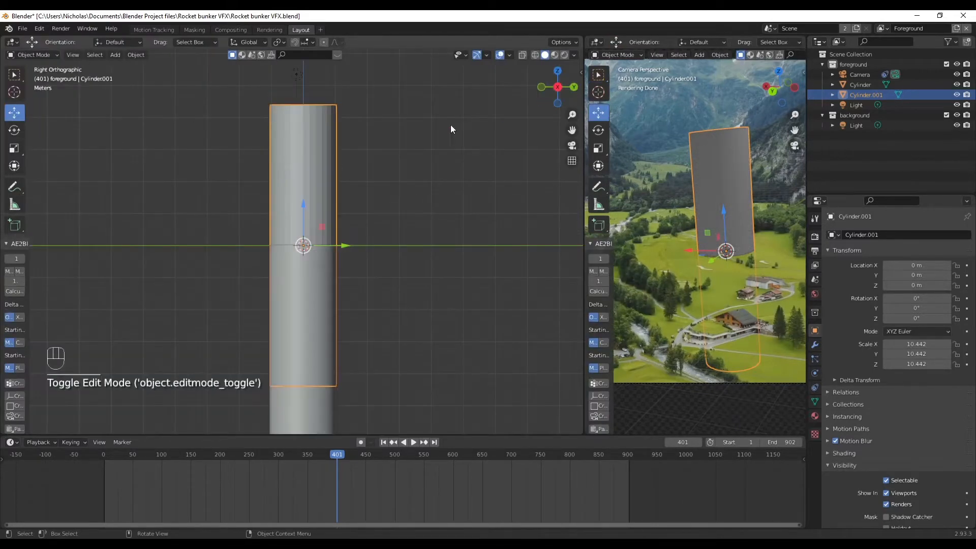
{"action": "key", "text": "g"}
{"action": "key", "text": "z"}
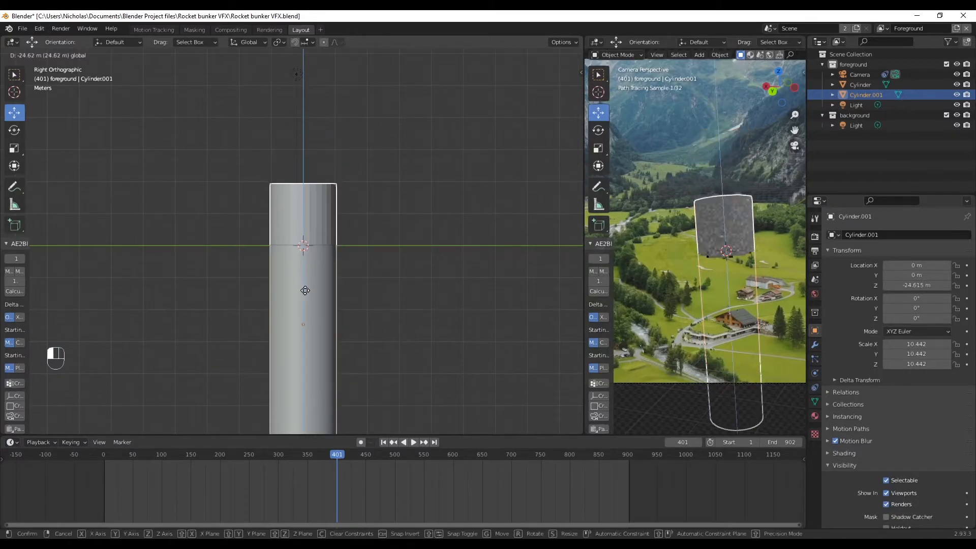
{"action": "left_click", "coordinate": [307, 348]}
{"action": "mouse_move", "coordinate": [355, 230]}
{"action": "middle_mouse_down"}
{"action": "mouse_move", "coordinate": [394, 279]}
{"action": "mouse_move", "coordinate": [376, 270]}
{"action": "mouse_move", "coordinate": [370, 231]}
{"action": "middle_mouse_up"}
{"action": "scroll", "coordinate": [270, 252], "scroll_direction": "up", "scroll_amount": 6}
{"action": "middle_click_drag", "start_coordinate": [329, 168], "coordinate": [334, 203], "text": "shift"}
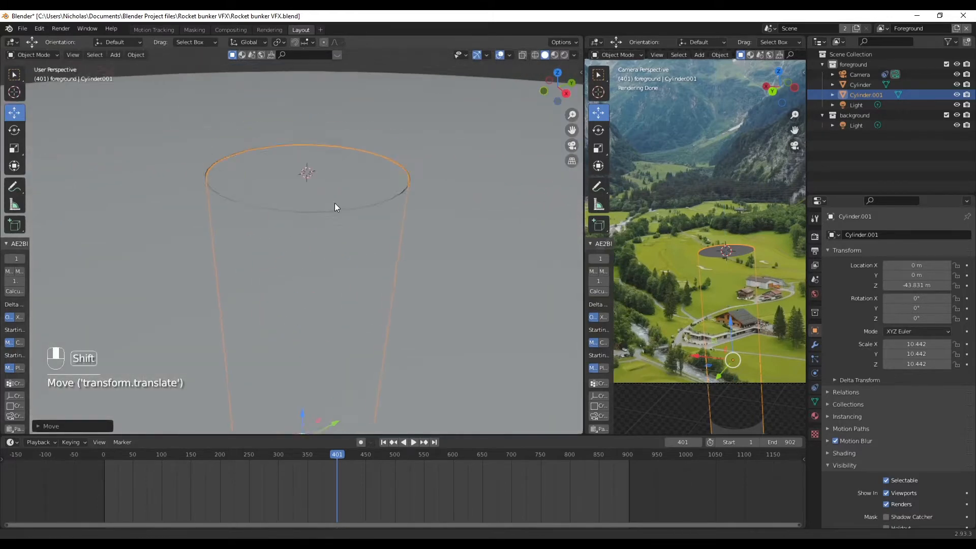
{"action": "left_click", "coordinate": [343, 189]}
{"action": "left_click", "coordinate": [33, 55]}
{"action": "left_click", "coordinate": [45, 79]}
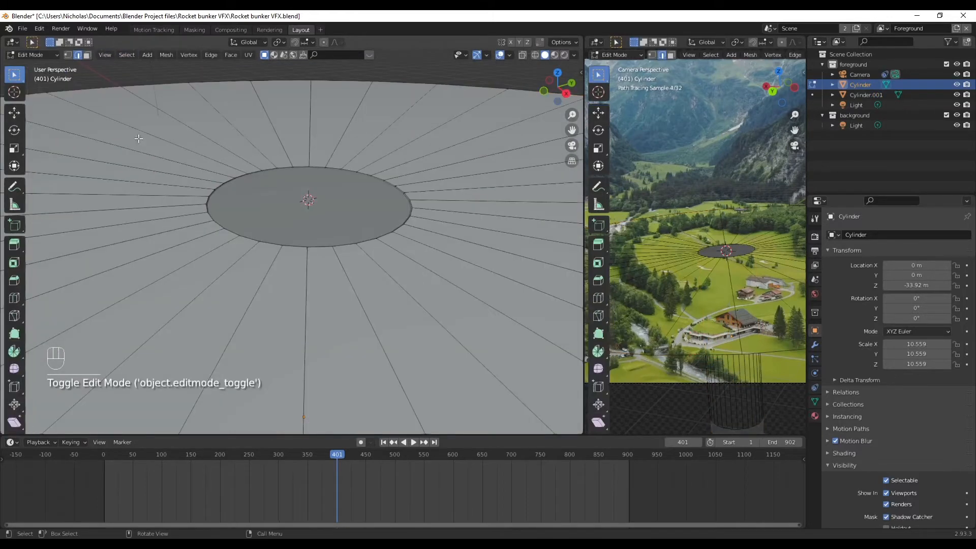
{"action": "left_click", "coordinate": [316, 186]}
{"action": "left_click", "coordinate": [87, 55]}
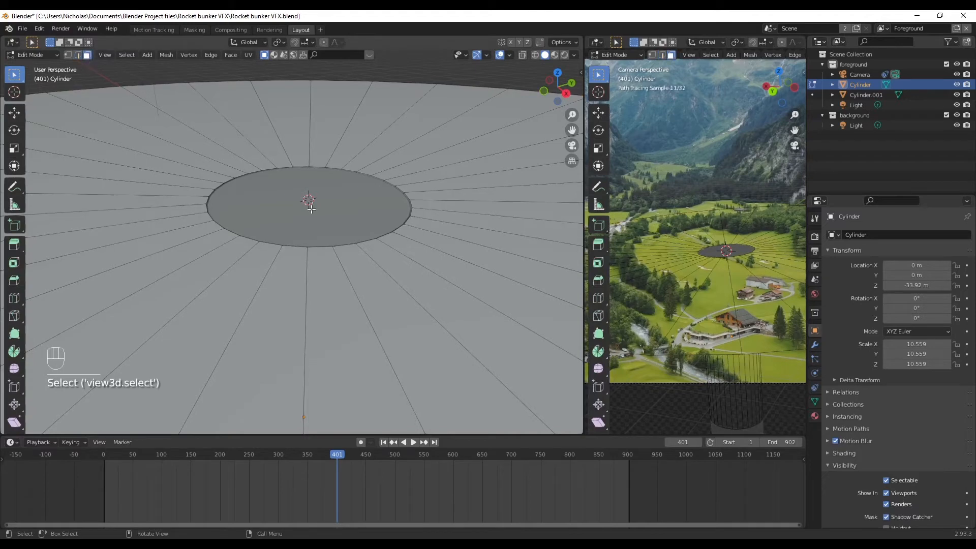
{"action": "left_click", "coordinate": [342, 211]}
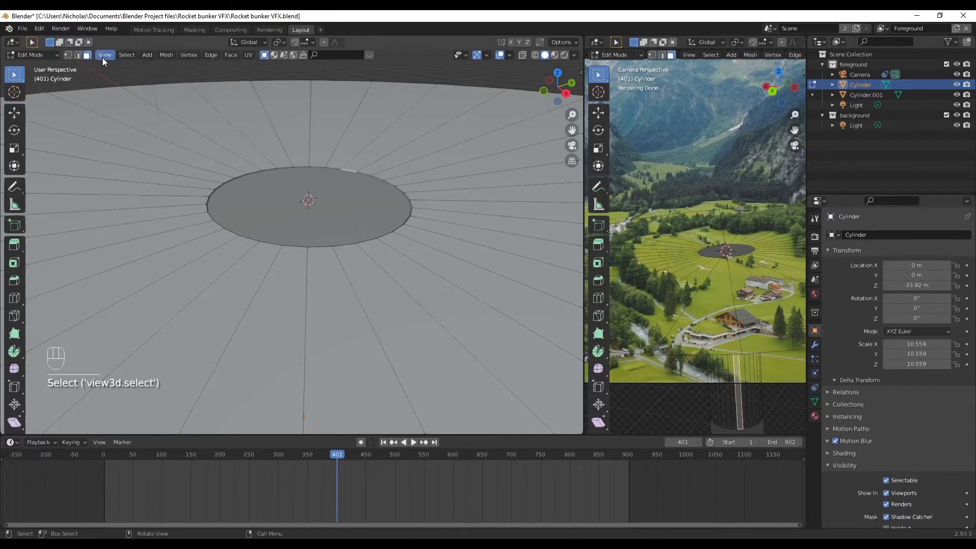
{"action": "left_click", "coordinate": [306, 202]}
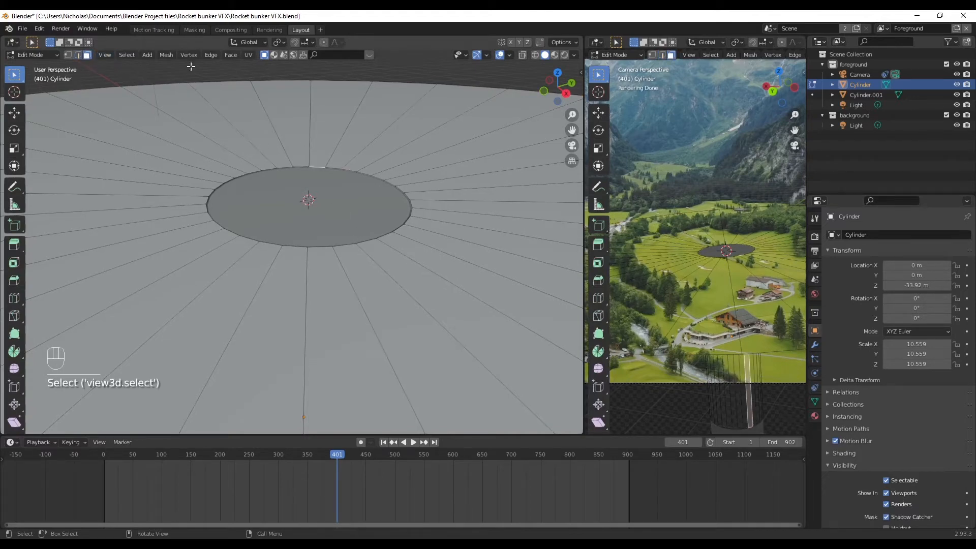
{"action": "left_click", "coordinate": [77, 55]}
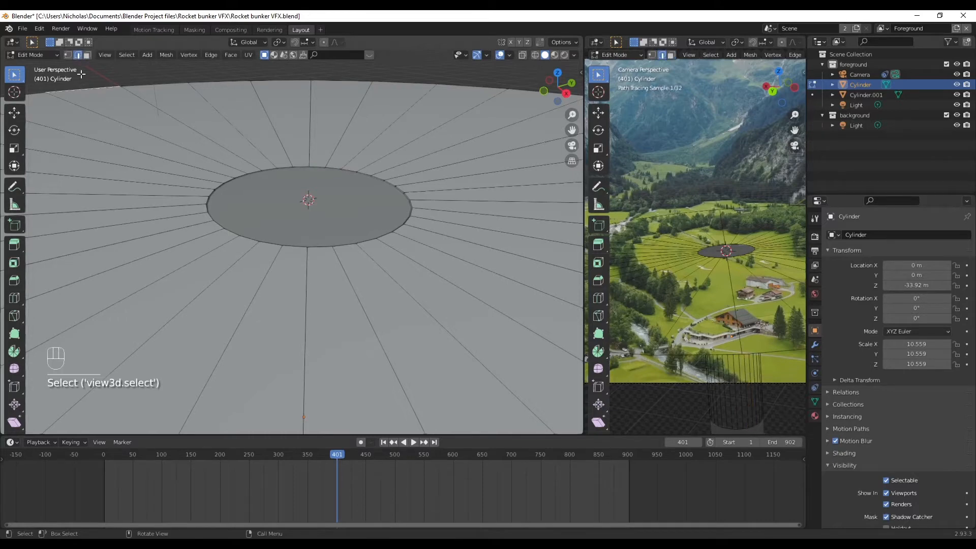
{"action": "left_click", "coordinate": [38, 56]}
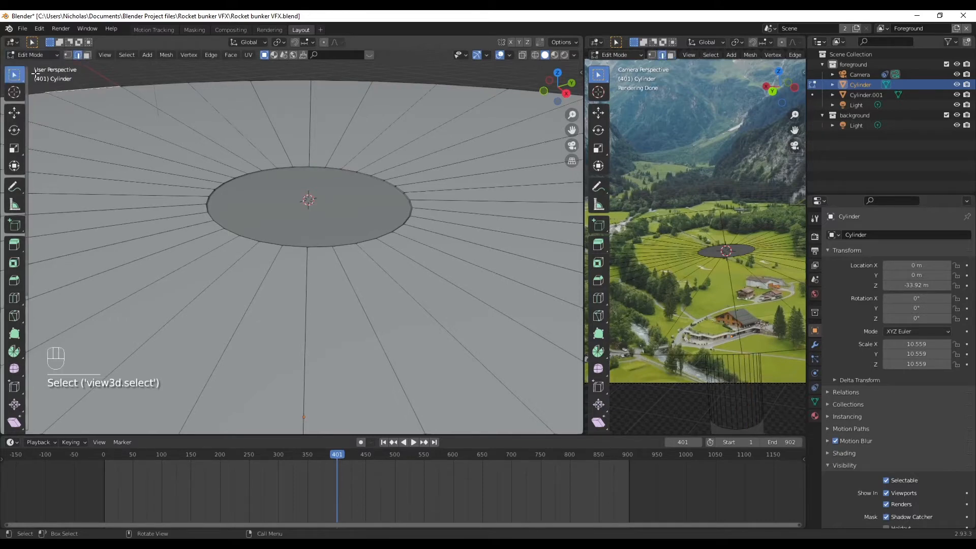
{"action": "left_click", "coordinate": [35, 57]}
{"action": "left_click", "coordinate": [34, 68]}
Delete the top cap face of the tall inner cylinder in Edit Mode to open it up.
{"action": "left_click", "coordinate": [314, 182]}
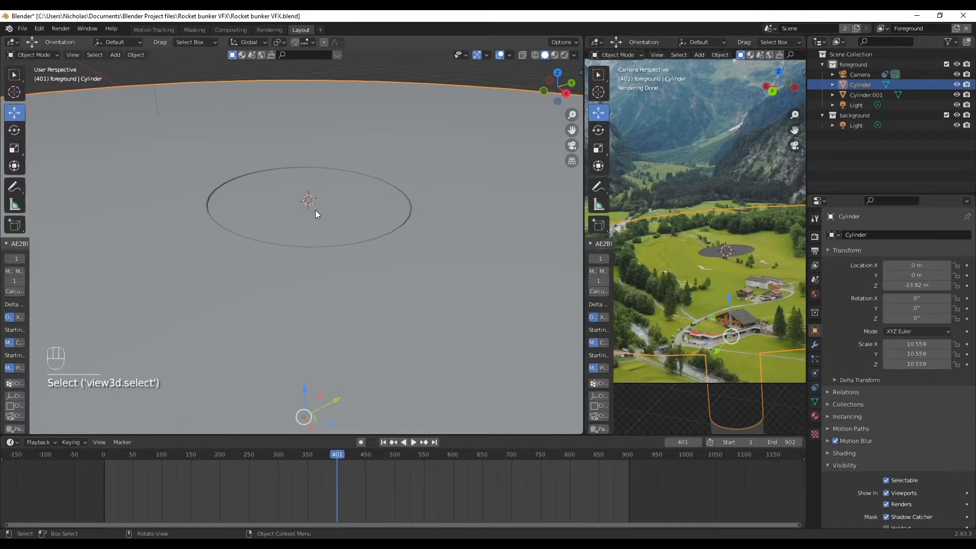
{"action": "left_click", "coordinate": [25, 55]}
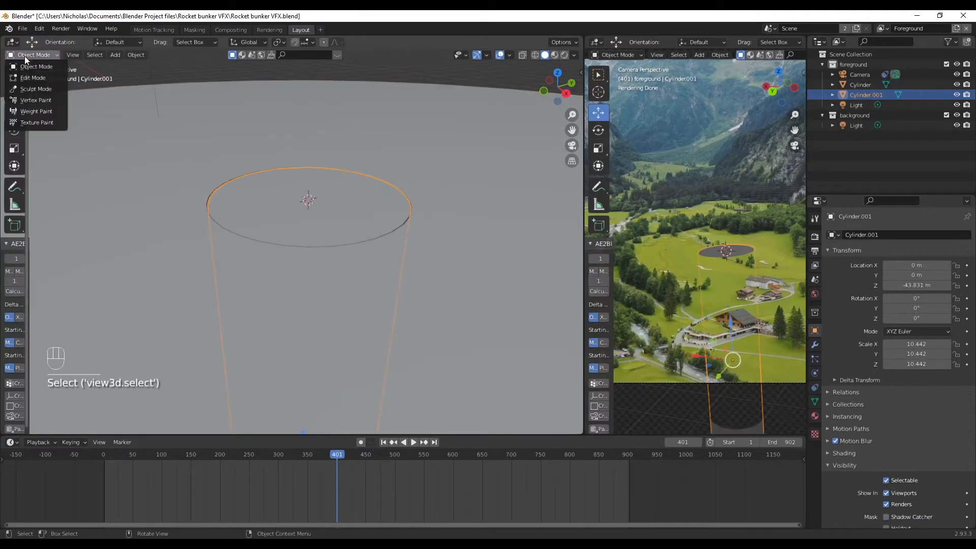
{"action": "left_click", "coordinate": [39, 81]}
{"action": "left_click", "coordinate": [86, 55]}
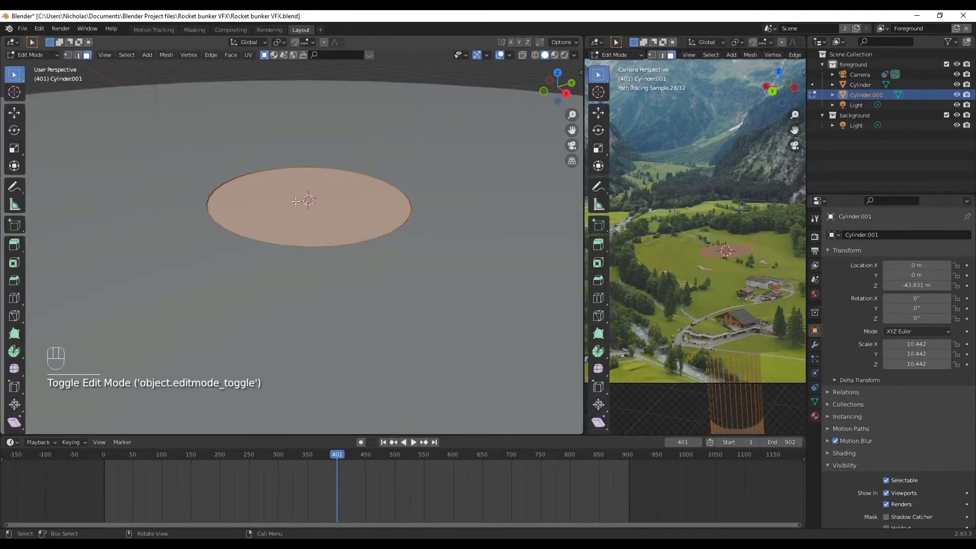
{"action": "left_click", "coordinate": [295, 202]}
{"action": "left_click", "coordinate": [420, 159]}
{"action": "left_click", "coordinate": [310, 201]}
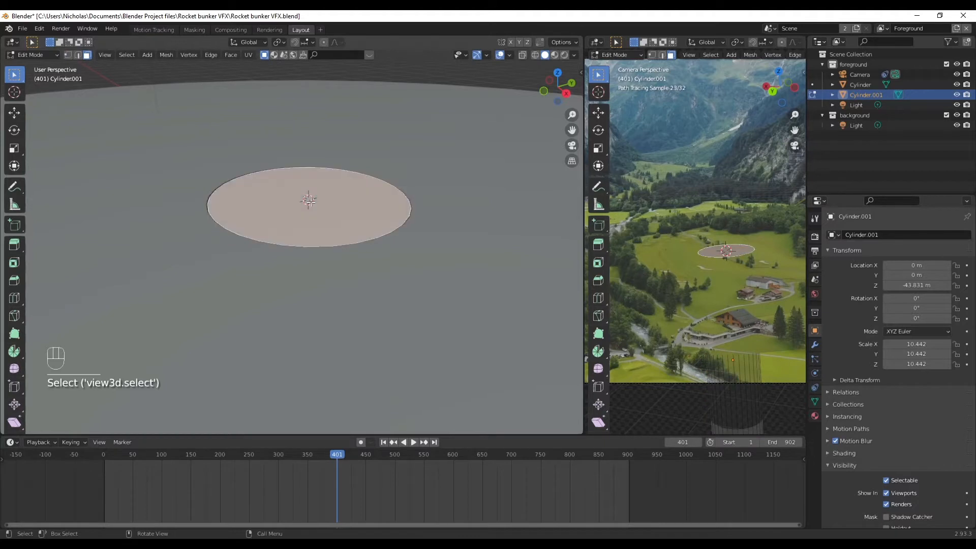
{"action": "key", "text": "x"}
{"action": "left_click", "coordinate": [310, 202]}
Select the complete edge loop around the open top of the inner cylinder.
{"action": "scroll", "coordinate": [397, 200], "scroll_direction": "up", "scroll_amount": 2}
{"action": "middle_click_drag", "start_coordinate": [361, 166], "coordinate": [356, 227], "text": "shift"}
{"action": "middle_click_drag", "start_coordinate": [361, 270], "coordinate": [357, 248], "text": "shift"}
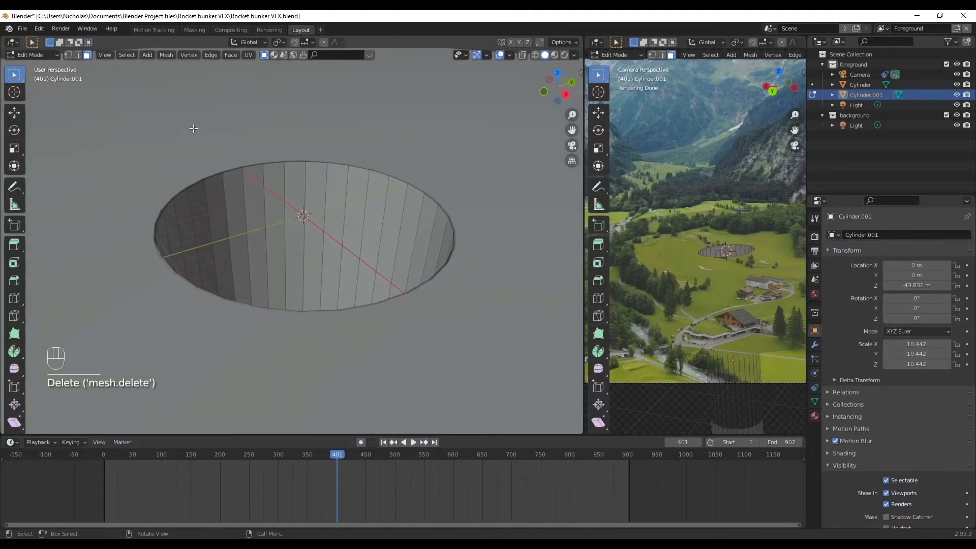
{"action": "scroll", "coordinate": [281, 157], "scroll_direction": "up", "scroll_amount": 4}
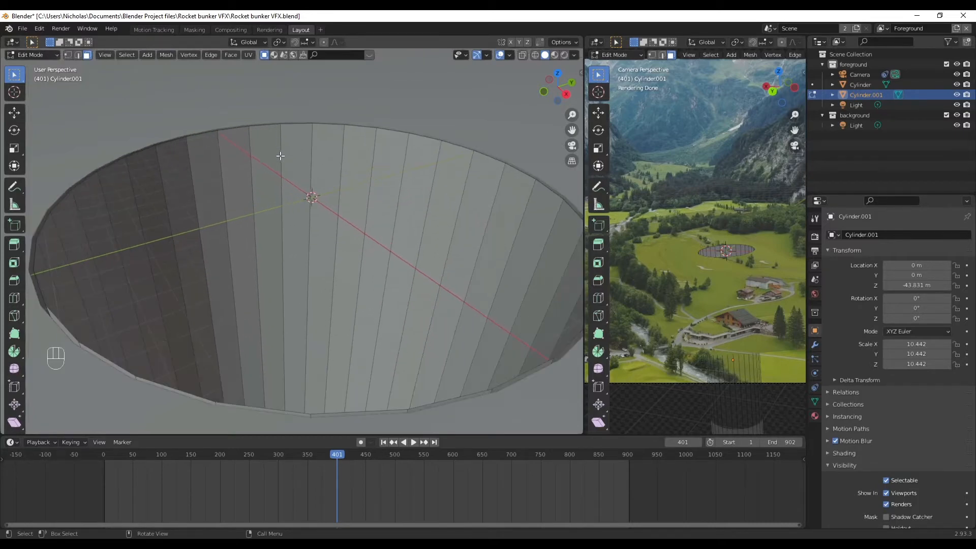
{"action": "middle_click_drag", "start_coordinate": [300, 129], "coordinate": [320, 145], "text": "shift"}
{"action": "scroll", "coordinate": [384, 157], "scroll_direction": "up", "scroll_amount": 2}
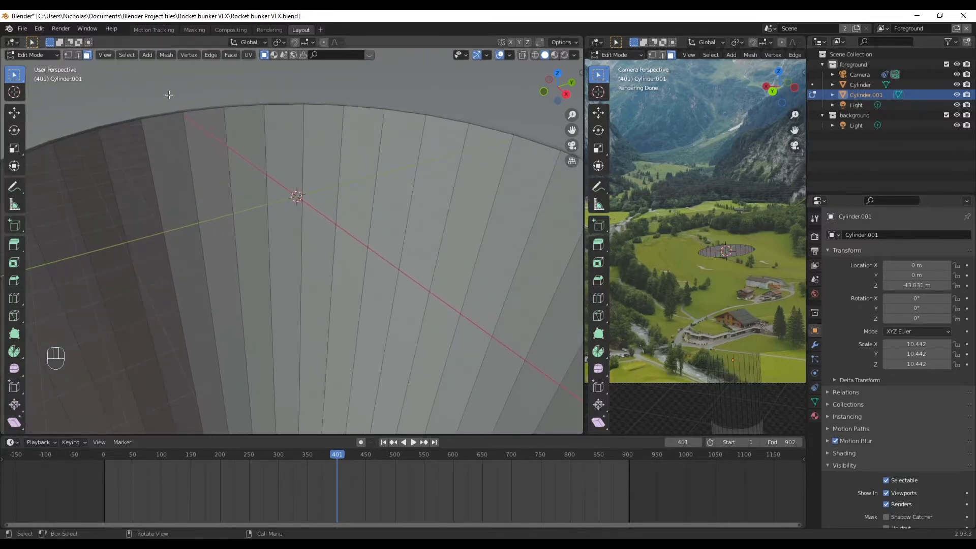
{"action": "left_click", "coordinate": [78, 54]}
{"action": "left_click", "coordinate": [216, 106], "text": "shift"}
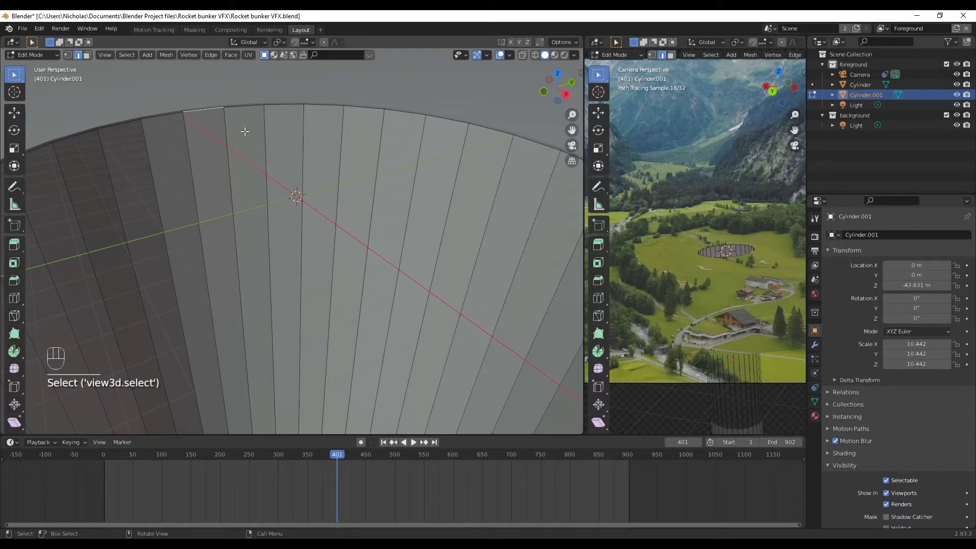
{"action": "scroll", "coordinate": [260, 231], "scroll_direction": "down", "scroll_amount": 3}
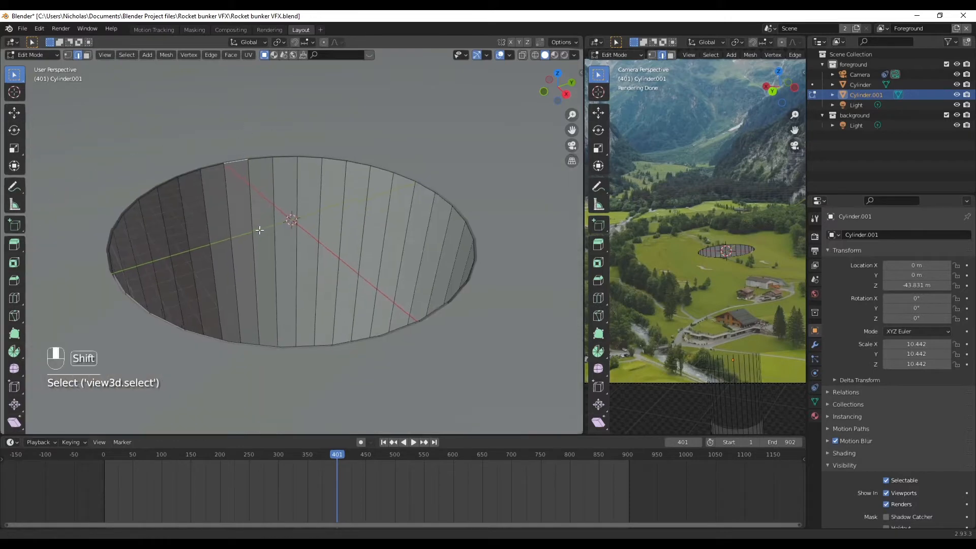
{"action": "left_click", "coordinate": [127, 54]}
{"action": "mouse_move", "coordinate": [166, 209]}
{"action": "left_click", "coordinate": [227, 209]}
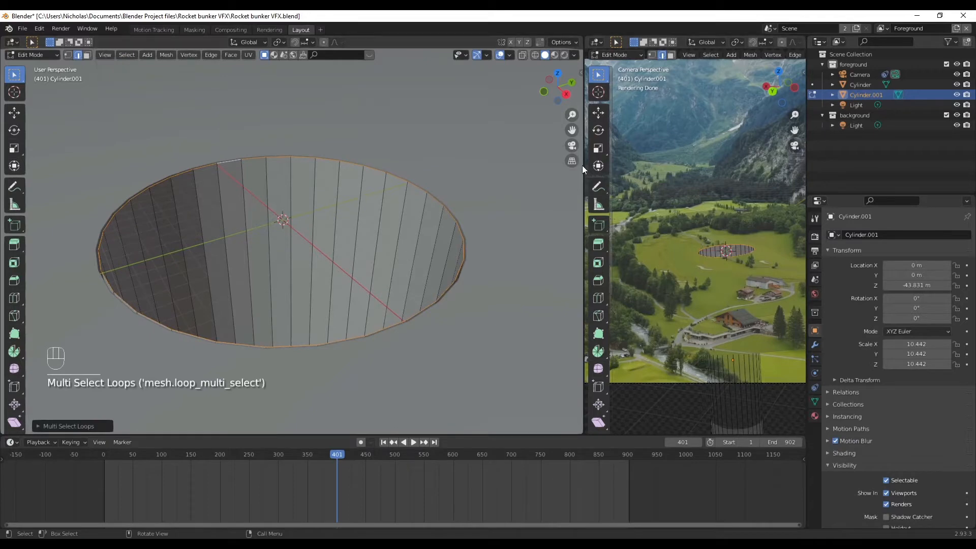
Extrude the selected rim loop upward along Z by about 0.19 m.
{"action": "scroll", "coordinate": [389, 228], "scroll_direction": "down", "scroll_amount": 3}
{"action": "middle_click_drag", "start_coordinate": [389, 229], "coordinate": [388, 220]}
{"action": "scroll", "coordinate": [209, 211], "scroll_direction": "up", "scroll_amount": 2}
{"action": "middle_click_drag", "start_coordinate": [257, 192], "coordinate": [280, 231], "text": "shift"}
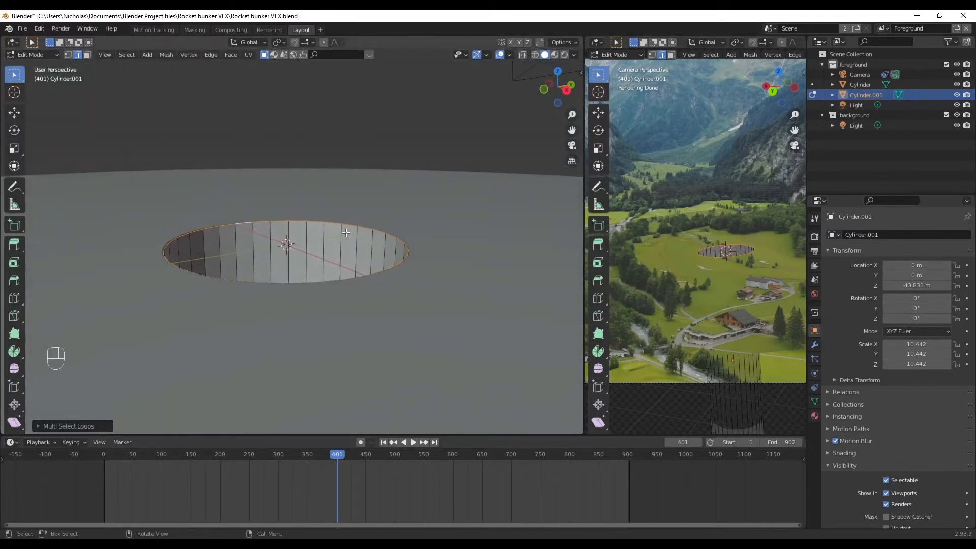
{"action": "key", "text": "e"}
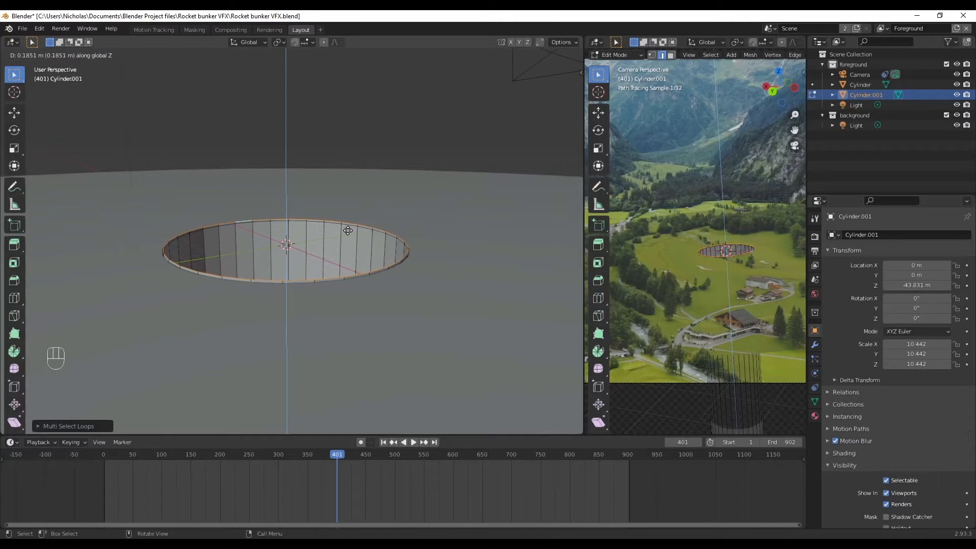
{"action": "left_click", "coordinate": [348, 230]}
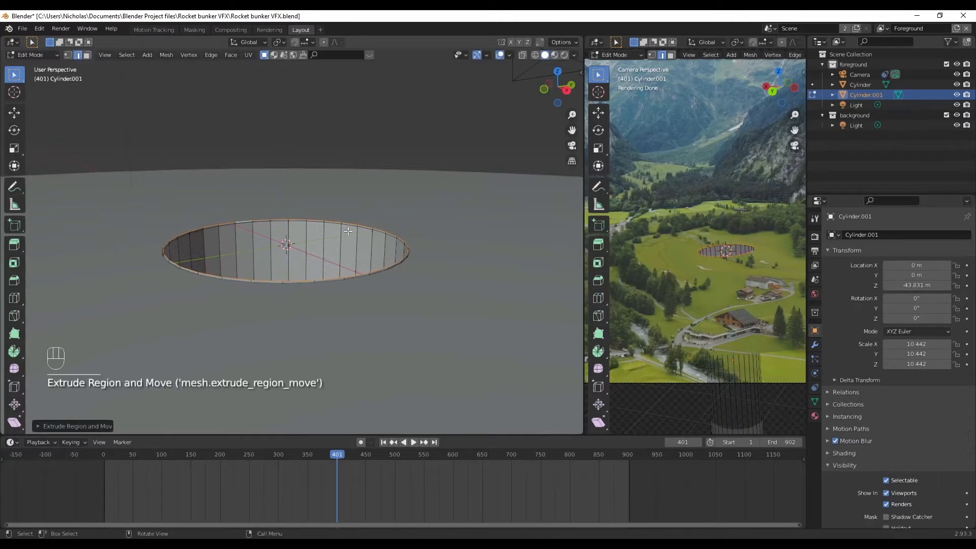
Extrude the rim loop outward into a narrow ledge, and extrude its outer edge slightly upward.
{"action": "scroll", "coordinate": [368, 261], "scroll_direction": "up", "scroll_amount": 4}
{"action": "middle_click_drag", "start_coordinate": [368, 262], "coordinate": [243, 241], "text": "shift"}
{"action": "mouse_move", "coordinate": [401, 258]}
{"action": "middle_mouse_down"}
{"action": "mouse_move", "coordinate": [412, 261]}
{"action": "mouse_move", "coordinate": [386, 261]}
{"action": "middle_mouse_up"}
{"action": "key", "text": "e"}
{"action": "key", "text": "s"}
{"action": "key", "text": "e"}
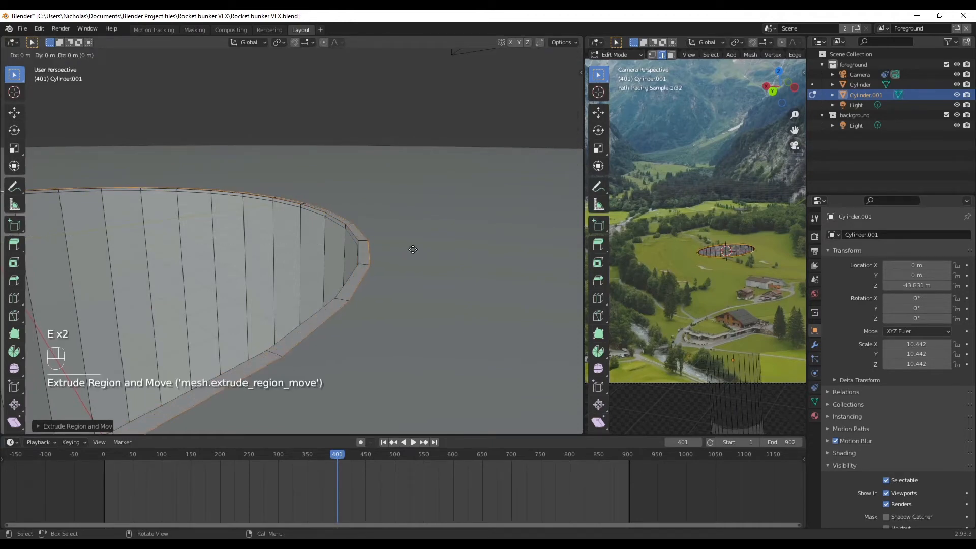
{"action": "left_click", "coordinate": [412, 243]}
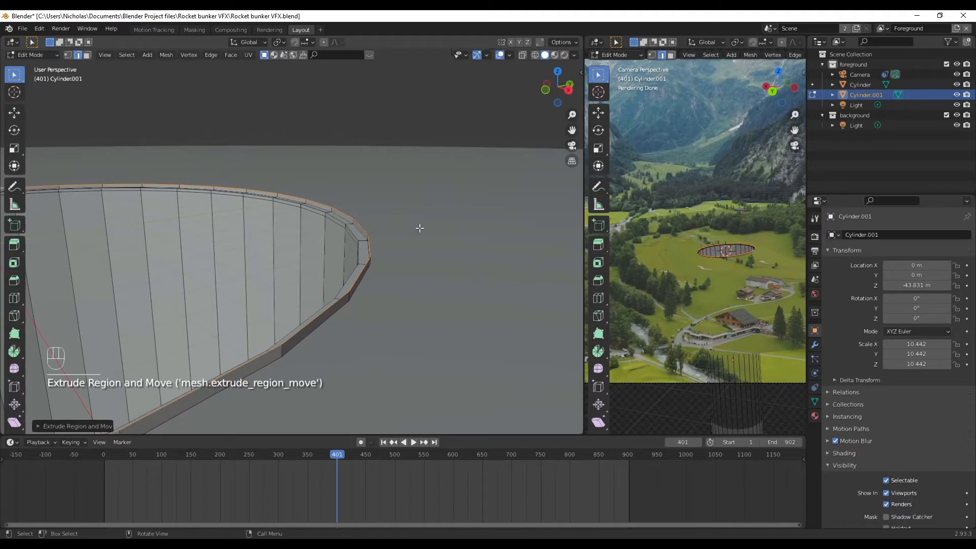
Extrude the rim loop inward into a thin lip, and extrude that edge up along Z by about 0.86 m.
{"action": "scroll", "coordinate": [425, 230], "scroll_direction": "down", "scroll_amount": 3}
{"action": "middle_click_drag", "start_coordinate": [422, 229], "coordinate": [394, 233], "text": "shift"}
{"action": "scroll", "coordinate": [470, 242], "scroll_direction": "up", "scroll_amount": 3}
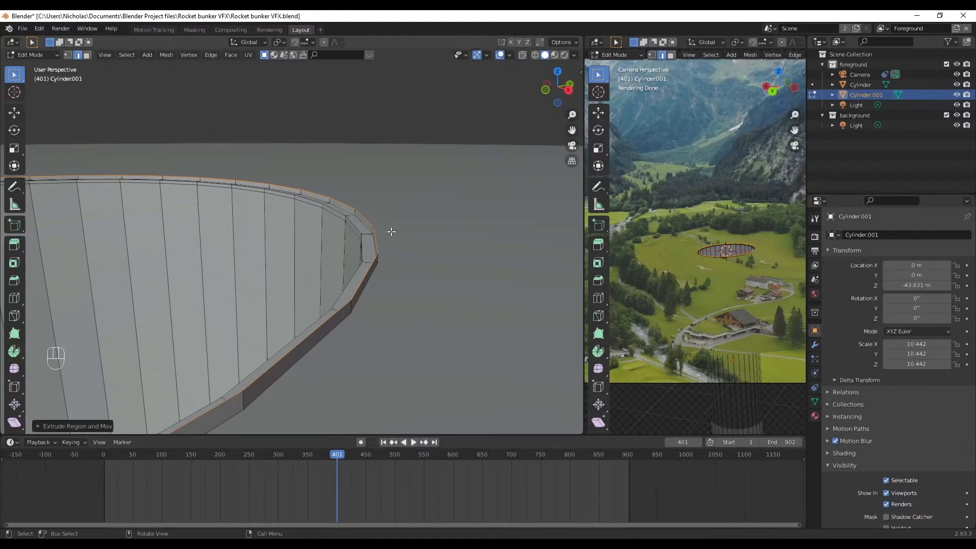
{"action": "key", "text": "e"}
{"action": "key", "text": "s"}
{"action": "left_click", "coordinate": [376, 232]}
{"action": "key", "text": "e"}
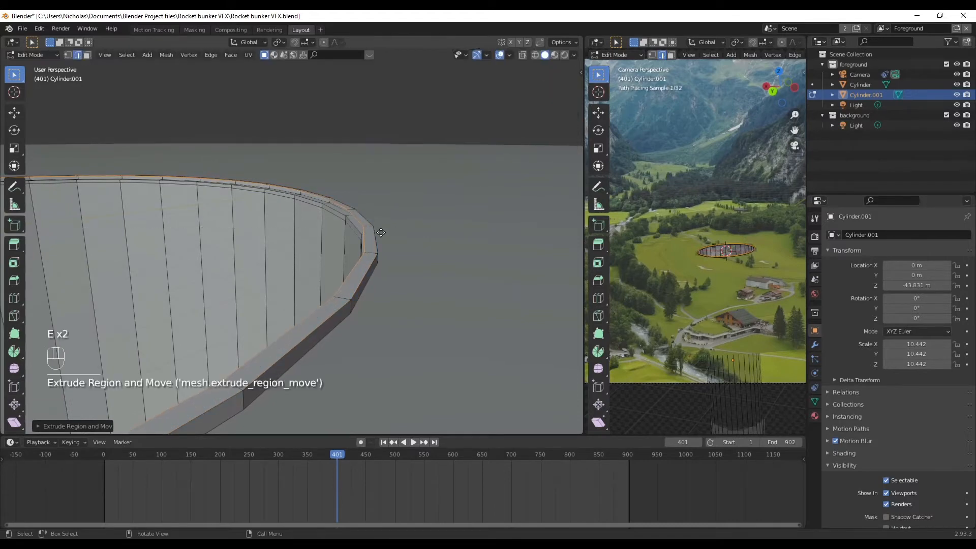
{"action": "key", "text": "z"}
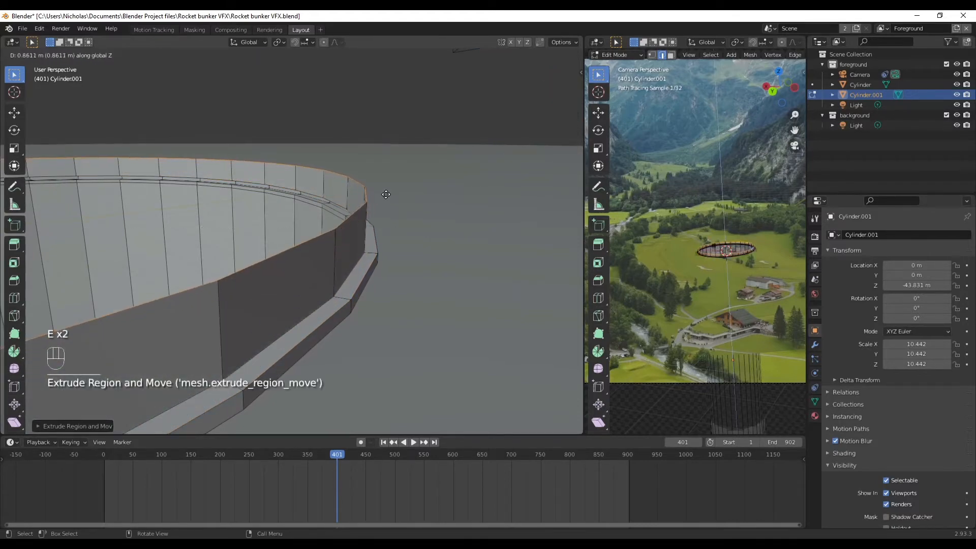
{"action": "left_click", "coordinate": [386, 196]}
Extrude the wall's upper edge outward at a scale of about 1.14 and lower the new outer edge slightly along Z.
{"action": "scroll", "coordinate": [385, 196], "scroll_direction": "down", "scroll_amount": 5}
{"action": "middle_click_drag", "start_coordinate": [386, 196], "coordinate": [430, 221], "text": "shift"}
{"action": "key", "text": "e"}
{"action": "key", "text": "s"}
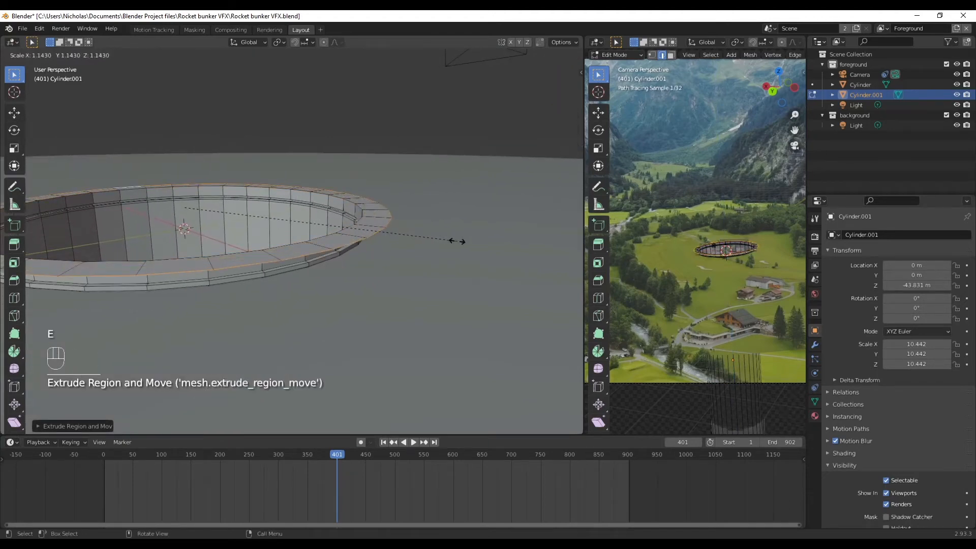
{"action": "left_click", "coordinate": [462, 241]}
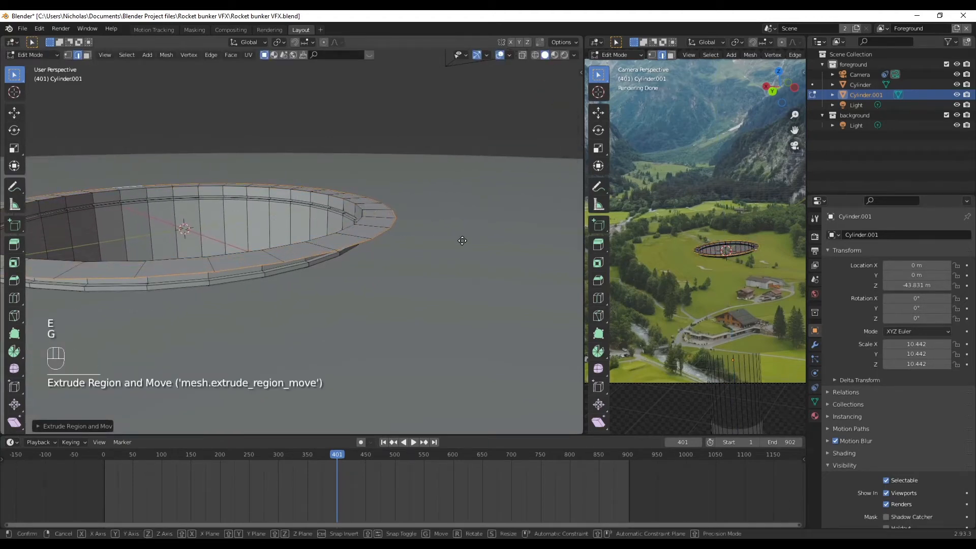
{"action": "key", "text": "g"}
{"action": "key", "text": "z"}
{"action": "left_click", "coordinate": [461, 245]}
Extrude the collar's outer edge down along Z to the ground, flare it outward by scaling, and return to Object Mode.
{"action": "middle_click_drag", "start_coordinate": [478, 293], "coordinate": [412, 291]}
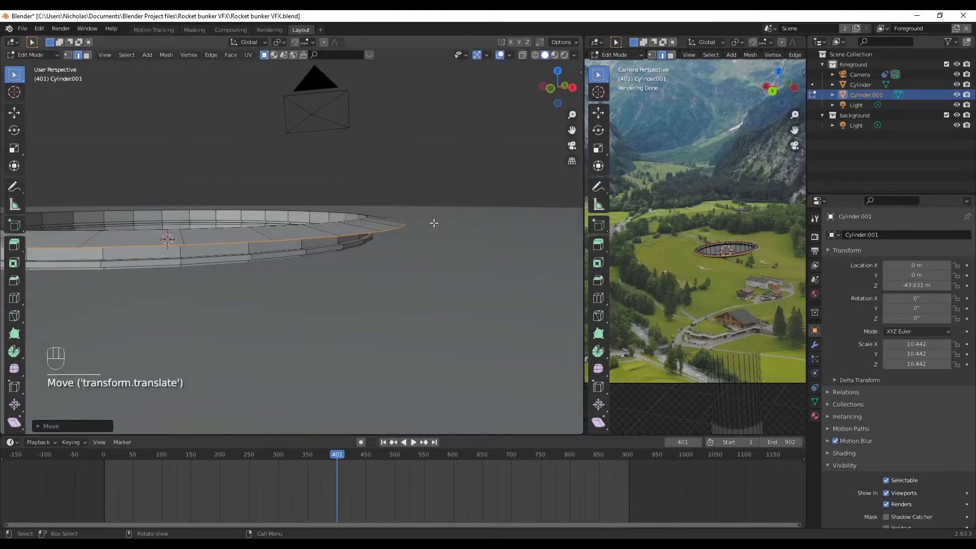
{"action": "key", "text": "e"}
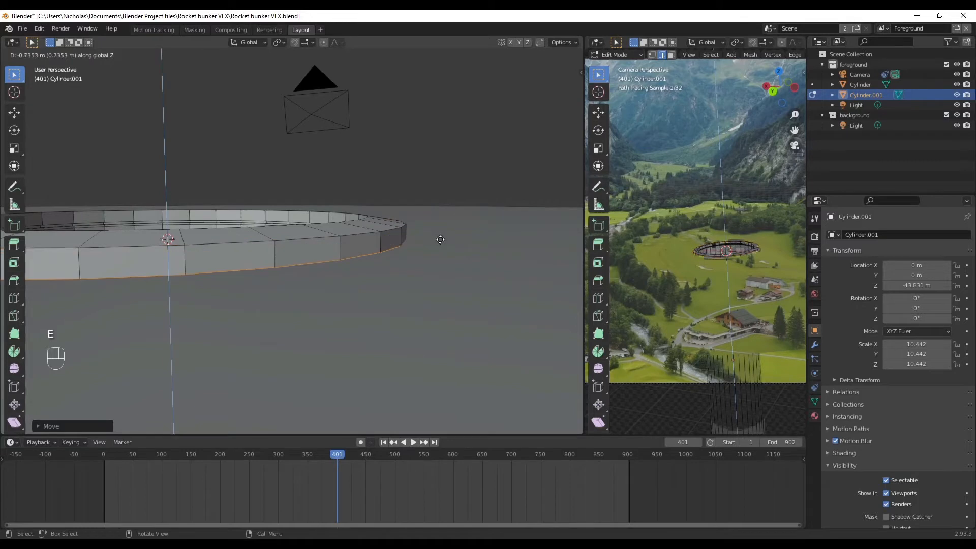
{"action": "left_click", "coordinate": [445, 242]}
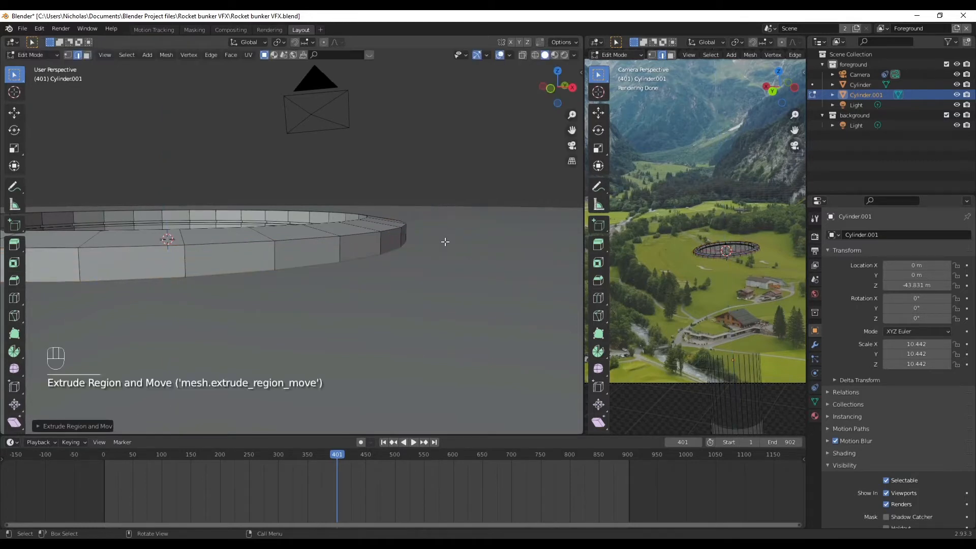
{"action": "key", "text": "s"}
{"action": "left_click", "coordinate": [472, 242]}
{"action": "scroll", "coordinate": [306, 246], "scroll_direction": "down", "scroll_amount": 4}
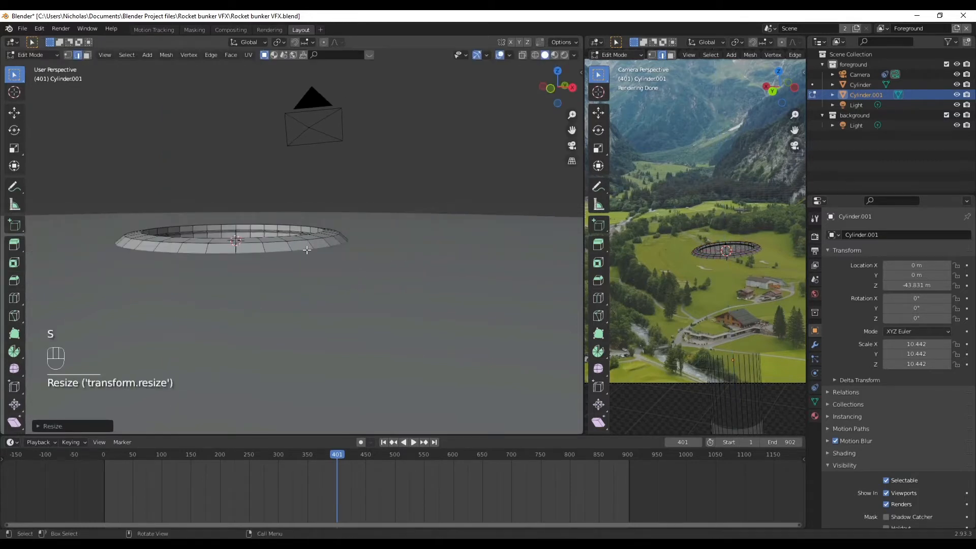
{"action": "middle_click_drag", "start_coordinate": [306, 246], "coordinate": [118, 81]}
{"action": "key", "text": "Tab"}
Shade the collared inner cylinder smooth and enable Auto Smooth at 30° for its normals.
{"action": "middle_click_drag", "start_coordinate": [204, 103], "coordinate": [368, 227]}
{"action": "left_click", "coordinate": [366, 266]}
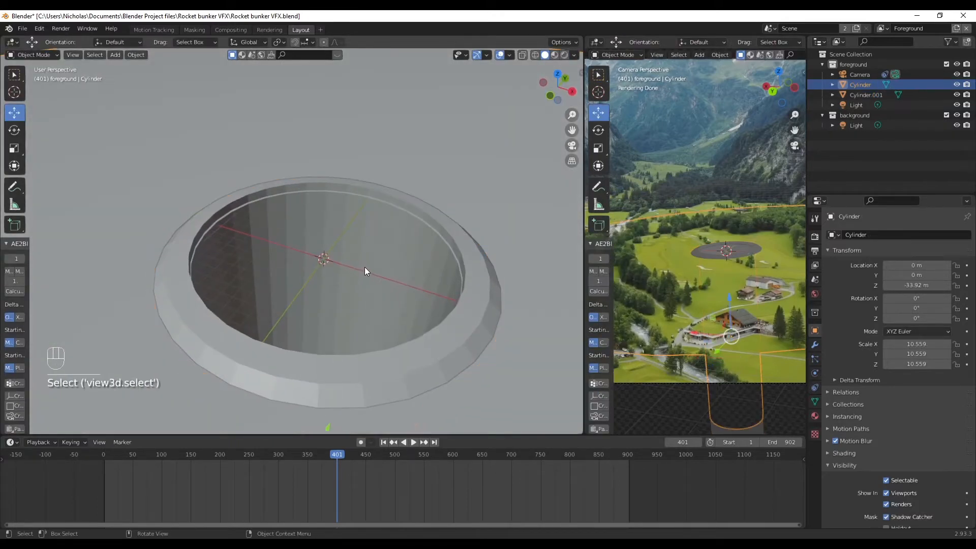
{"action": "middle_click_drag", "start_coordinate": [378, 260], "coordinate": [348, 227], "text": "shift"}
{"action": "left_click", "coordinate": [304, 190]}
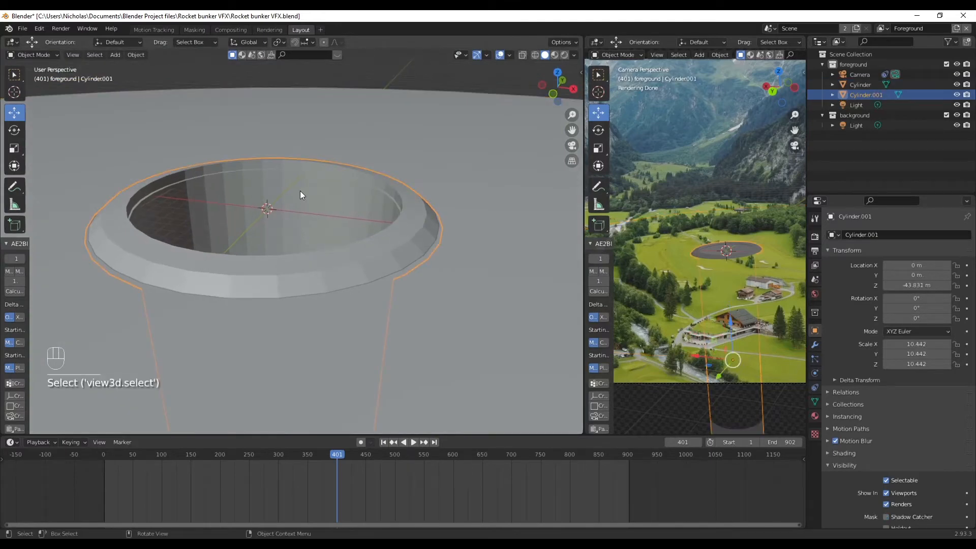
{"action": "right_click", "coordinate": [297, 190]}
{"action": "left_click", "coordinate": [297, 190]}
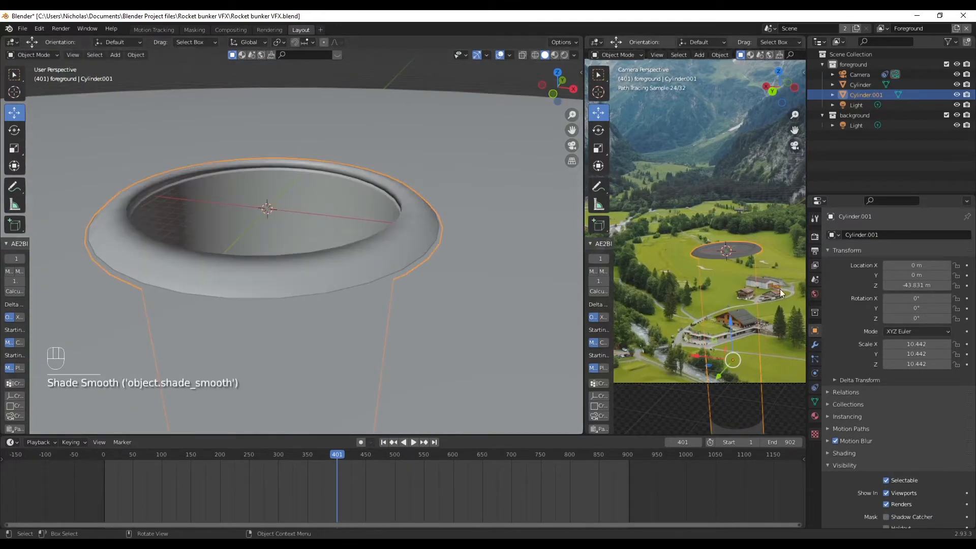
{"action": "left_click", "coordinate": [814, 402]}
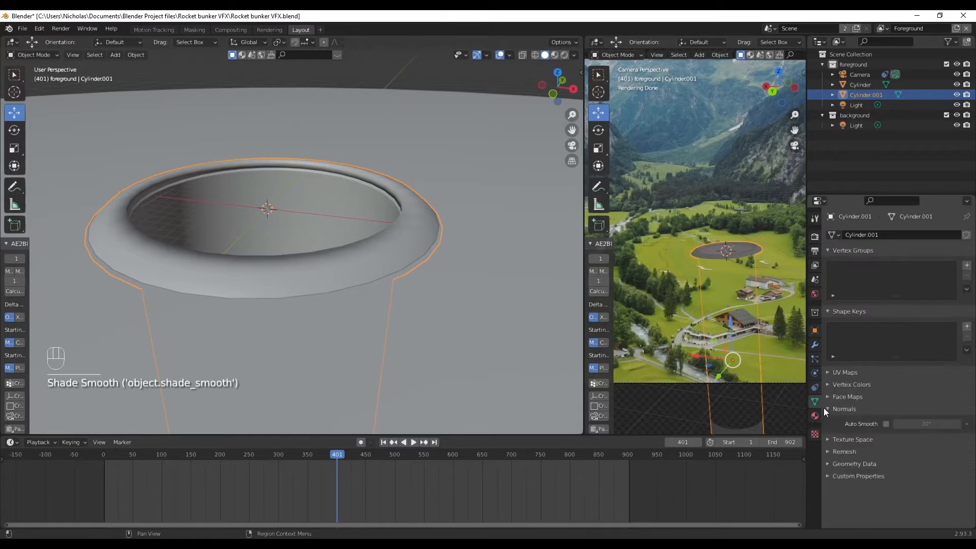
{"action": "left_click", "coordinate": [885, 424]}
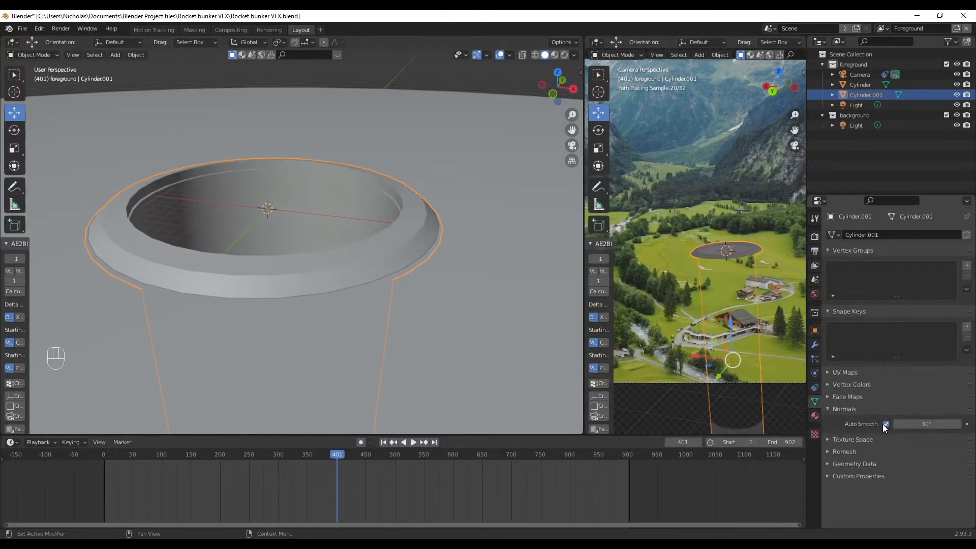
Fine-tune the overall size of the collared cylinder, scaling it by a factor of about 0.998.
{"action": "left_click", "coordinate": [367, 77]}
{"action": "mouse_move", "coordinate": [432, 275]}
{"action": "middle_mouse_down"}
{"action": "mouse_move", "coordinate": [354, 288]}
{"action": "mouse_move", "coordinate": [356, 217]}
{"action": "mouse_move", "coordinate": [328, 182]}
{"action": "mouse_move", "coordinate": [332, 202]}
{"action": "middle_mouse_up"}
{"action": "scroll", "coordinate": [355, 289], "scroll_direction": "down", "scroll_amount": 5}
{"action": "middle_click_drag", "start_coordinate": [332, 203], "coordinate": [332, 220]}
{"action": "scroll", "coordinate": [317, 269], "scroll_direction": "up", "scroll_amount": 5}
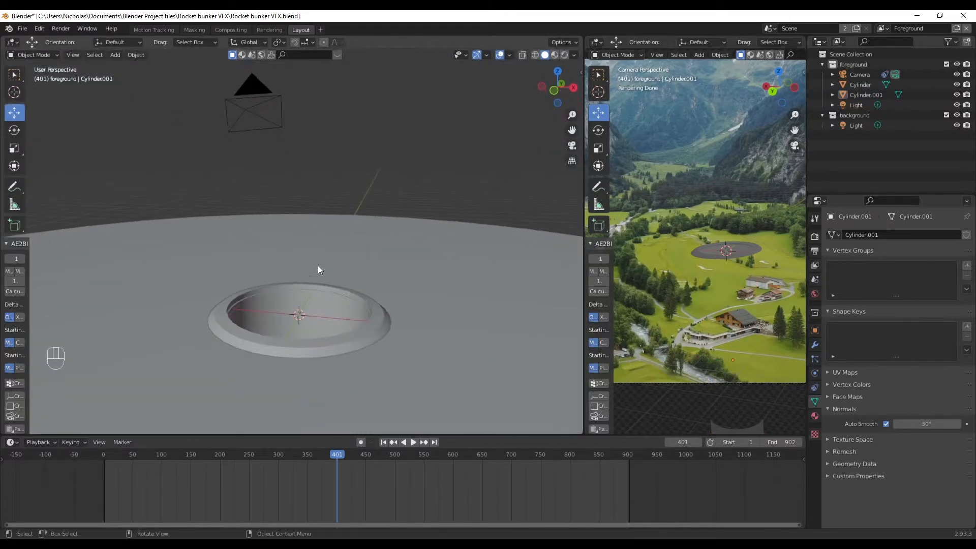
{"action": "left_click", "coordinate": [358, 301]}
{"action": "key", "text": "s"}
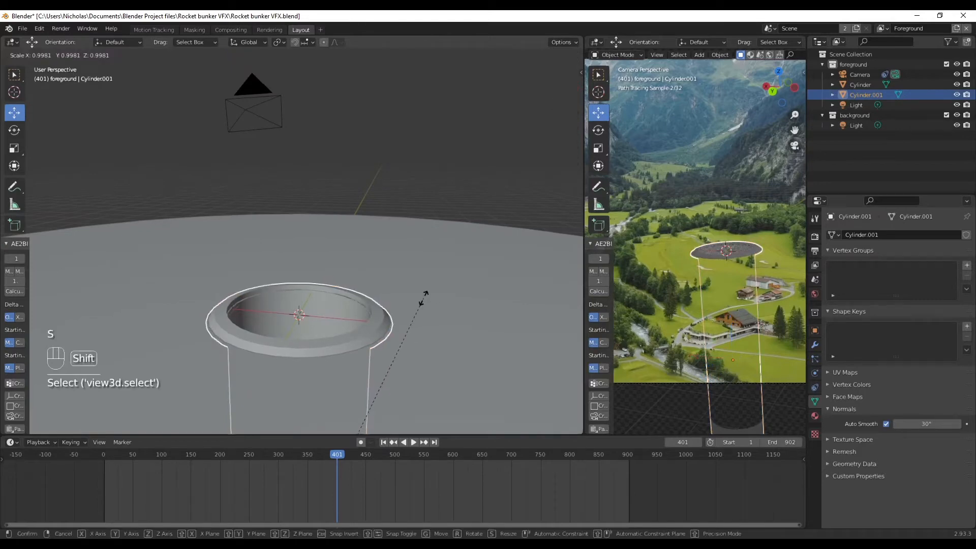
{"action": "left_click", "coordinate": [422, 298]}
{"action": "scroll", "coordinate": [417, 296], "scroll_direction": "down", "scroll_amount": 4}
{"action": "middle_click_drag", "start_coordinate": [415, 296], "coordinate": [410, 323]}
Deselect everything, render frame 401 to check the bunker in the valley shot, and close the render.
{"action": "left_click", "coordinate": [393, 123]}
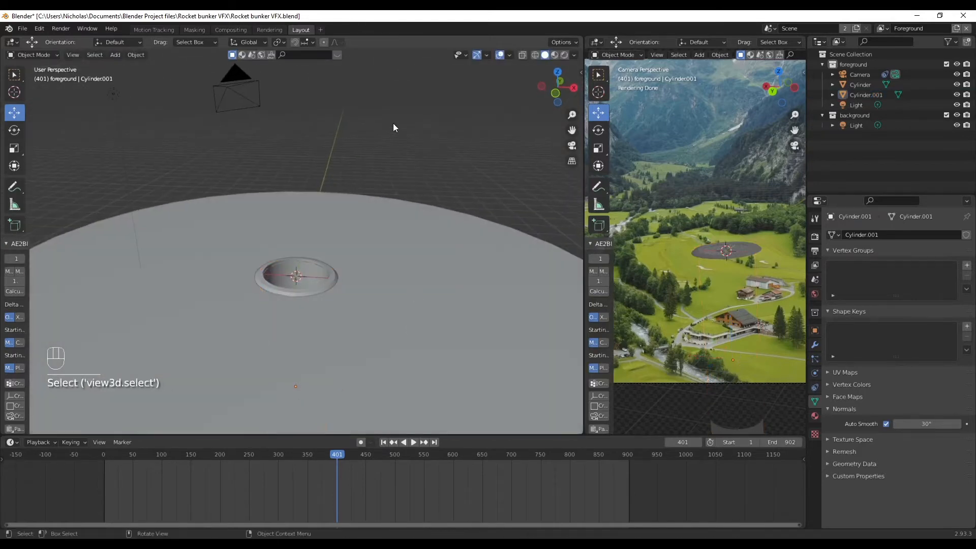
{"action": "key", "text": "F12"}
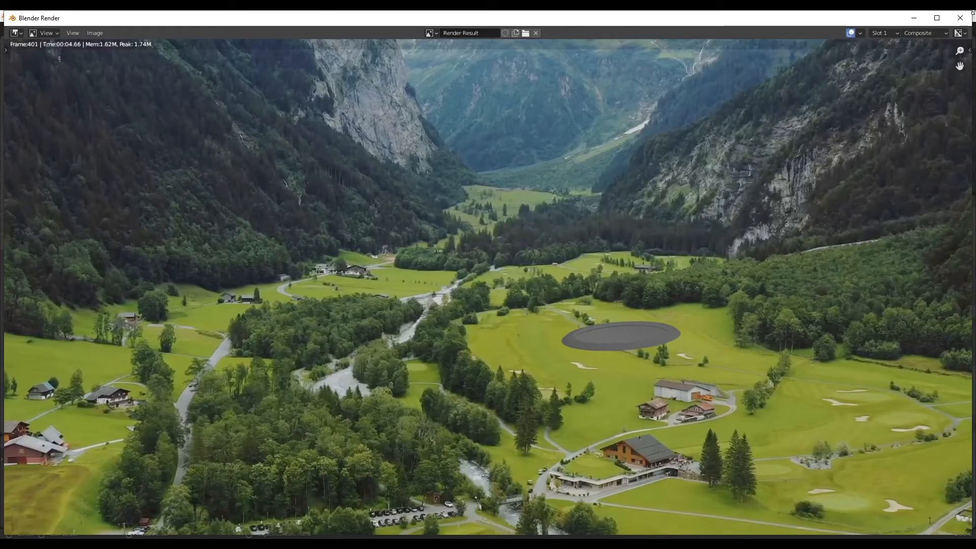
{"action": "left_click", "coordinate": [960, 17]}
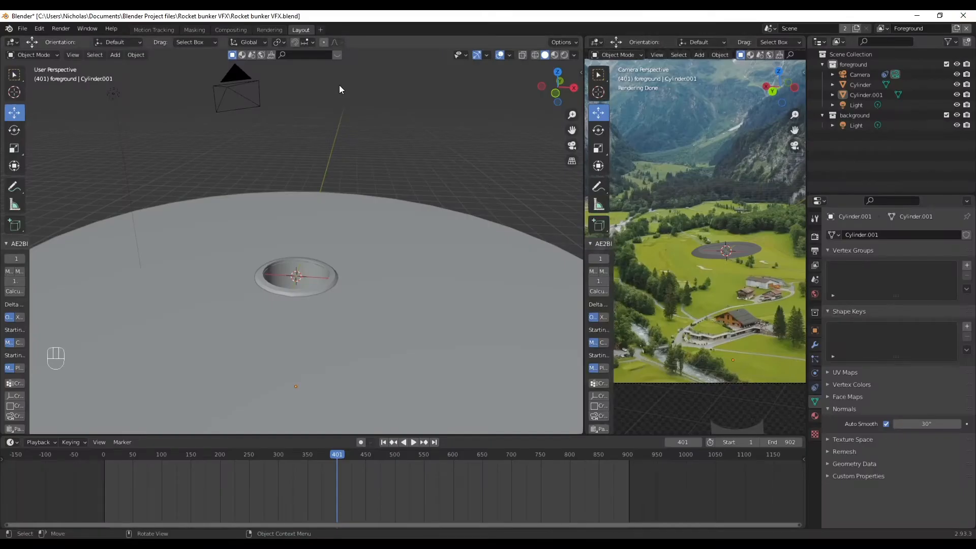
Reposition the light above the ground disc to change how it lights the shaft, and render frame 401 again.
{"action": "left_click", "coordinate": [114, 94]}
{"action": "left_click_drag", "start_coordinate": [128, 75], "coordinate": [365, 257]}
{"action": "key", "text": "F12"}
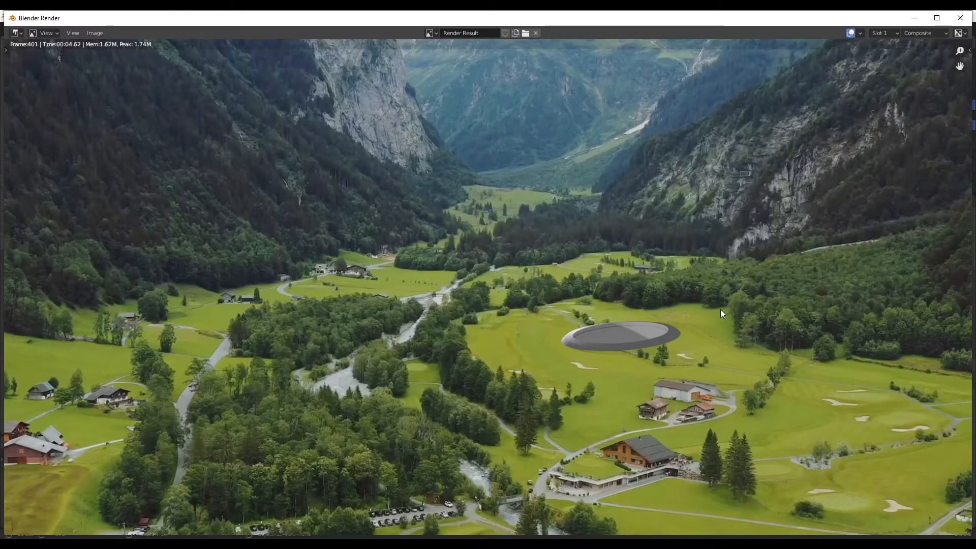
Close the render, widen the camera viewport, and compare material preview with solid shading.
{"action": "scroll", "coordinate": [660, 314], "scroll_direction": "down", "scroll_amount": 2}
{"action": "scroll", "coordinate": [631, 322], "scroll_direction": "up", "scroll_amount": 2}
{"action": "left_click", "coordinate": [959, 18]}
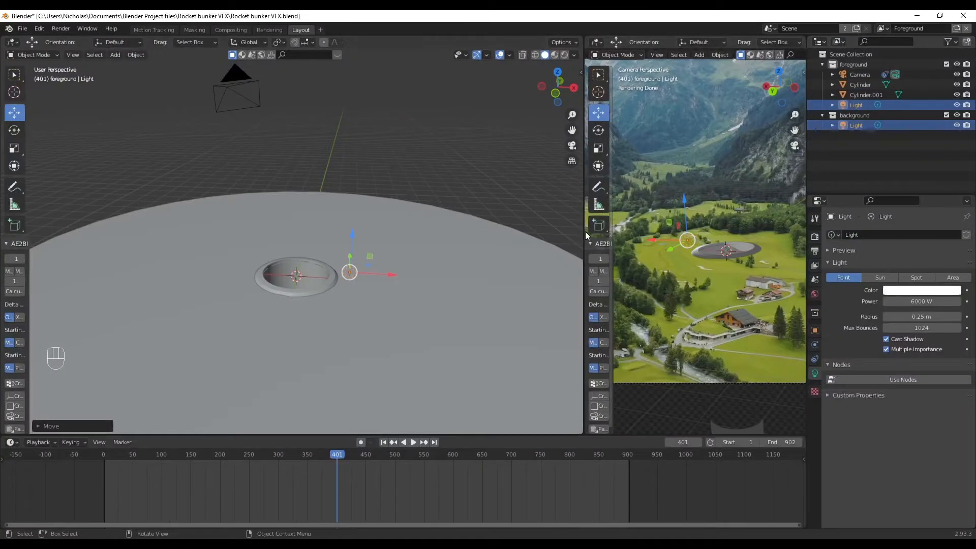
{"action": "left_click_drag", "start_coordinate": [584, 231], "coordinate": [393, 231]}
{"action": "left_click", "coordinate": [762, 56]}
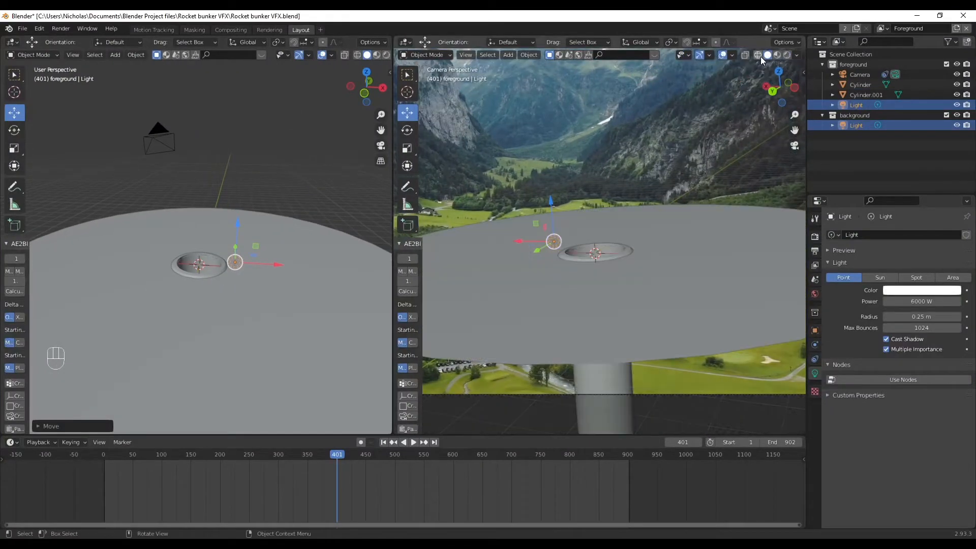
{"action": "left_click", "coordinate": [776, 54]}
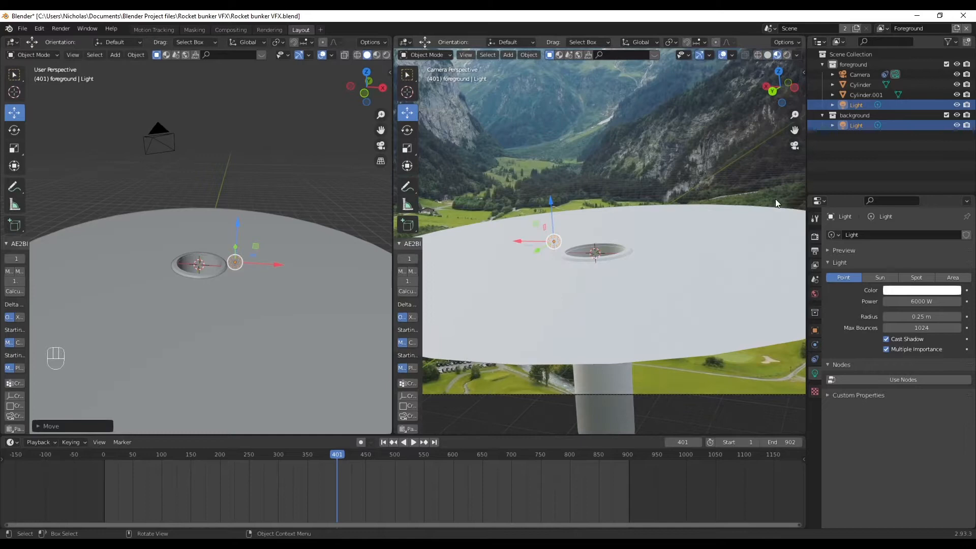
{"action": "left_click", "coordinate": [768, 55]}
Play the tracked shot from near the start and scrub to frame 660 to check how the bunker sticks to the ground.
{"action": "key", "text": "space"}
{"action": "key", "text": "space"}
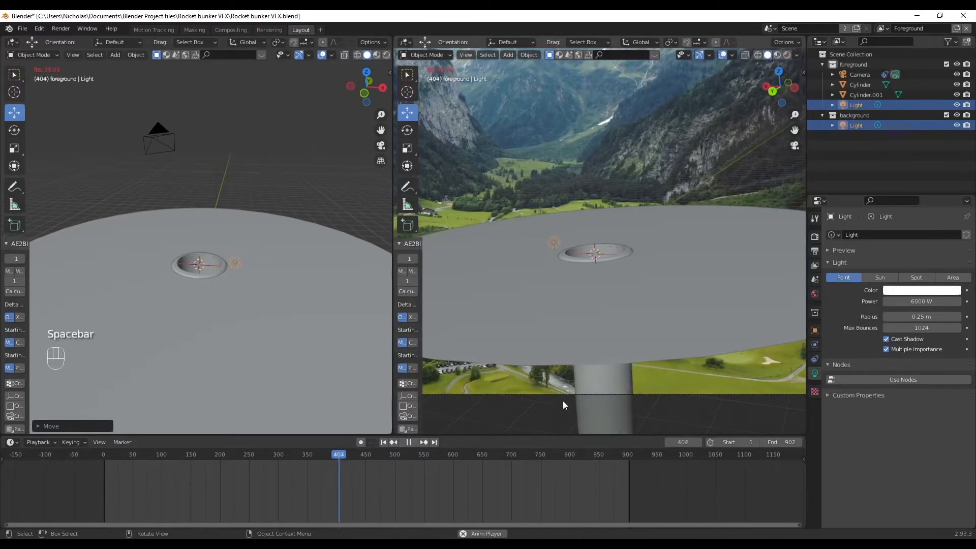
{"action": "scroll", "coordinate": [495, 297], "scroll_direction": "down", "scroll_amount": 3}
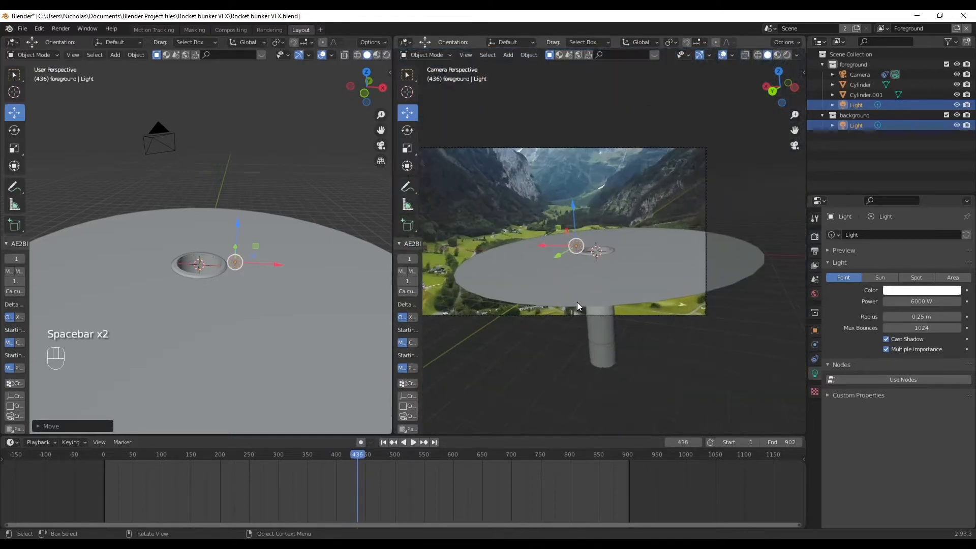
{"action": "left_click_drag", "start_coordinate": [358, 456], "coordinate": [127, 456]}
{"action": "key", "text": "space"}
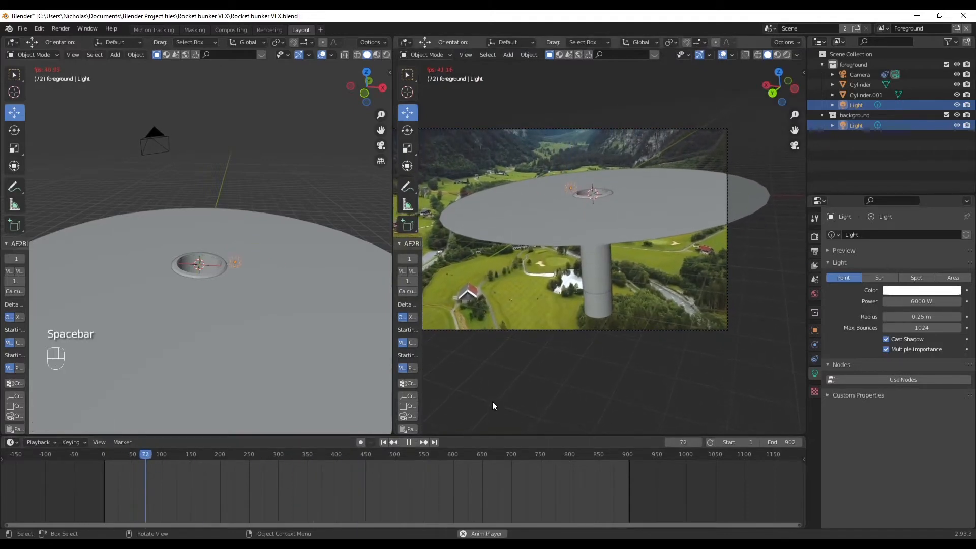
{"action": "scroll", "coordinate": [624, 203], "scroll_direction": "up", "scroll_amount": 1}
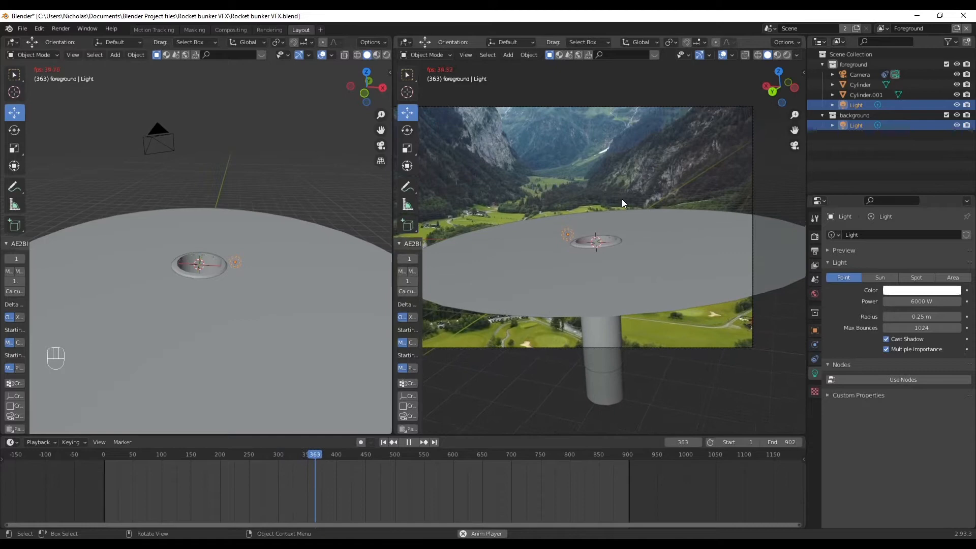
{"action": "key", "text": "space"}
{"action": "left_click_drag", "start_coordinate": [325, 453], "coordinate": [488, 454]}
{"action": "scroll", "coordinate": [625, 325], "scroll_direction": "up", "scroll_amount": 1}
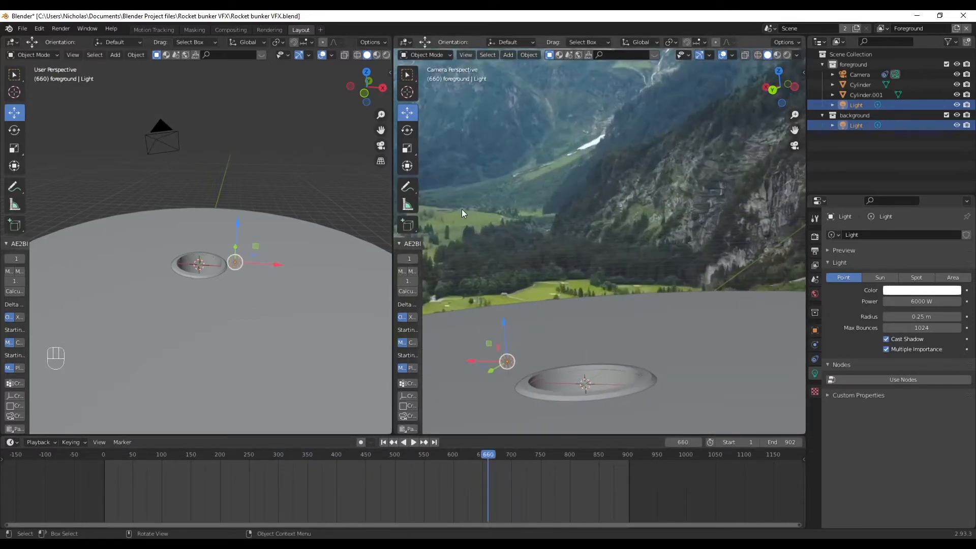
Show the camera view in rendered shading, narrow its viewport and frame the bunker opening closely.
{"action": "left_click", "coordinate": [787, 55]}
{"action": "left_click_drag", "start_coordinate": [393, 231], "coordinate": [602, 214]}
{"action": "scroll", "coordinate": [747, 379], "scroll_direction": "up", "scroll_amount": 3}
{"action": "middle_click_drag", "start_coordinate": [747, 380], "coordinate": [667, 100], "text": "shift"}
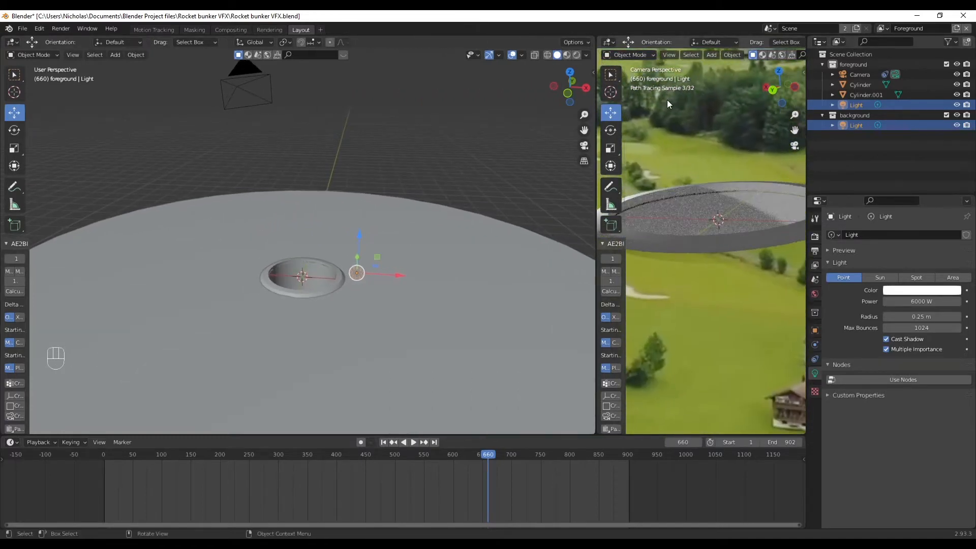
Select the collared cylinder around the shaft opening and apply Shade Smooth to it again.
{"action": "scroll", "coordinate": [326, 236], "scroll_direction": "up", "scroll_amount": 4}
{"action": "middle_click_drag", "start_coordinate": [348, 401], "coordinate": [350, 299], "text": "shift"}
{"action": "middle_click_drag", "start_coordinate": [296, 284], "coordinate": [339, 290]}
{"action": "scroll", "coordinate": [338, 227], "scroll_direction": "up", "scroll_amount": 3}
{"action": "middle_click_drag", "start_coordinate": [320, 244], "coordinate": [320, 289], "text": "shift"}
{"action": "scroll", "coordinate": [424, 313], "scroll_direction": "up", "scroll_amount": 1}
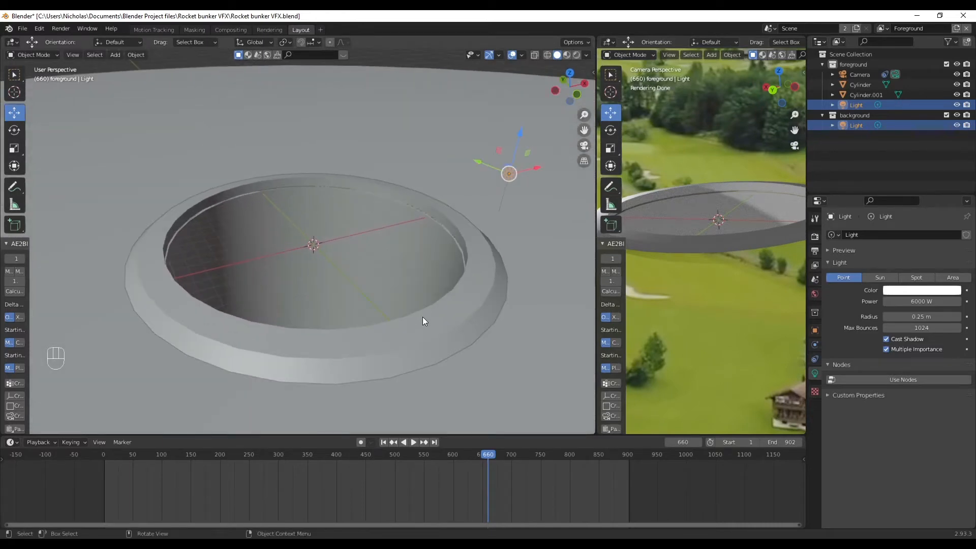
{"action": "left_click", "coordinate": [463, 315]}
{"action": "right_click", "coordinate": [472, 282]}
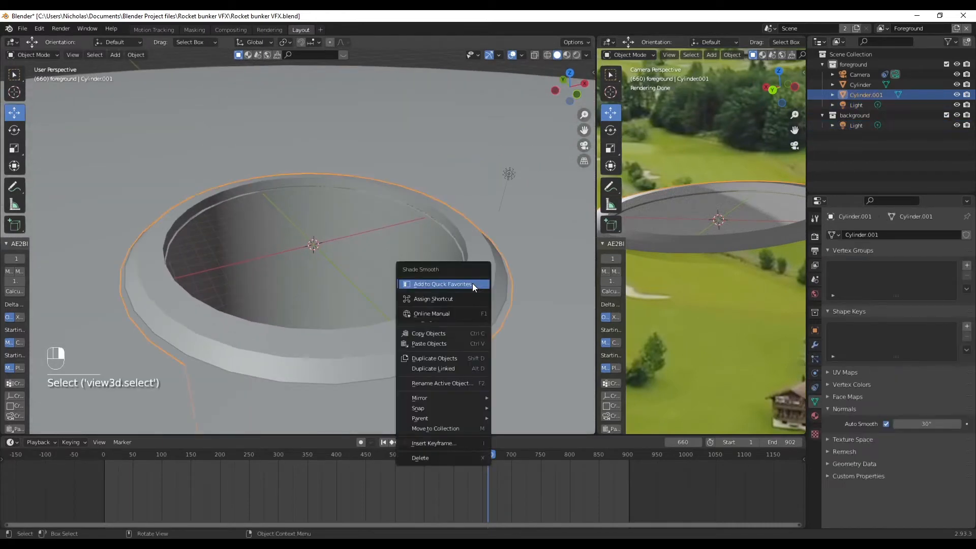
{"action": "right_click", "coordinate": [362, 352]}
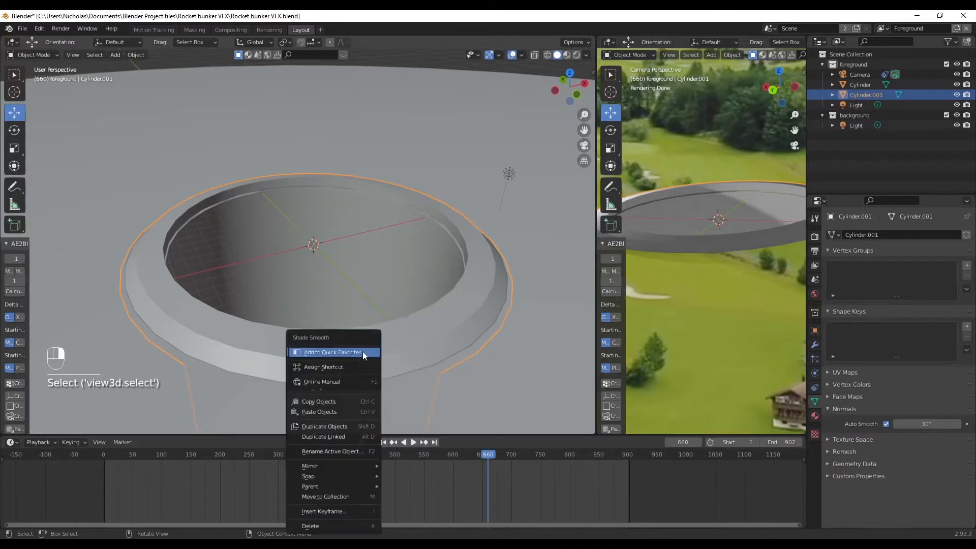
{"action": "right_click", "coordinate": [438, 319]}
{"action": "right_click", "coordinate": [441, 319]}
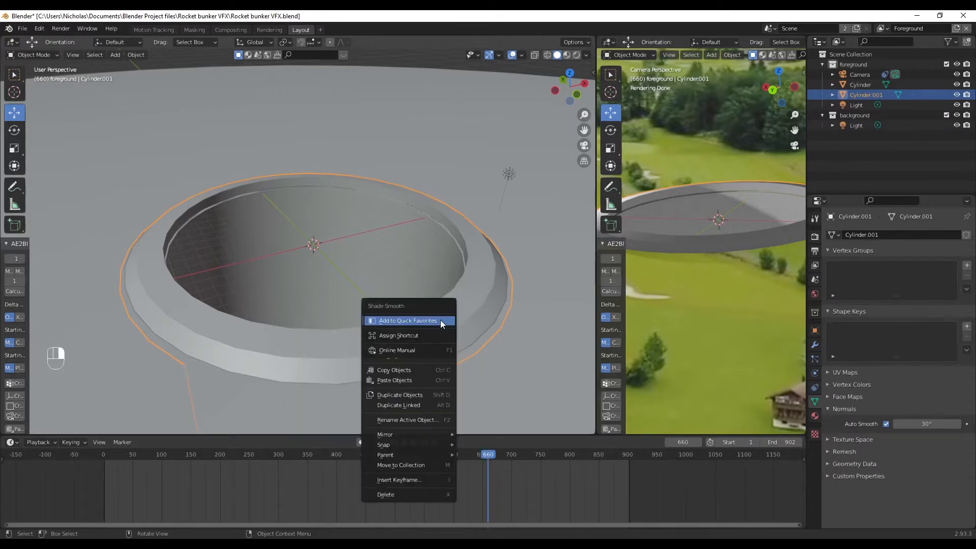
{"action": "right_click", "coordinate": [151, 249]}
{"action": "left_click", "coordinate": [141, 255]}
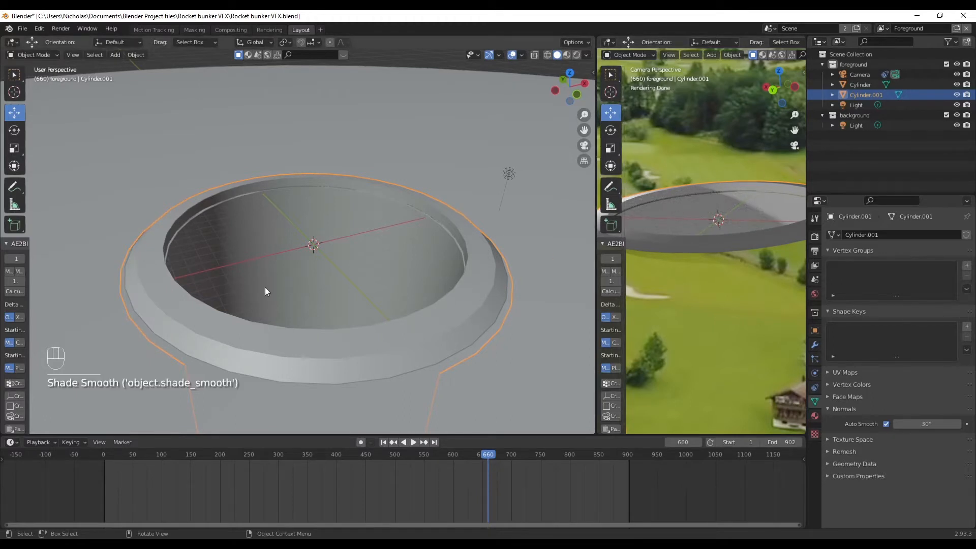
Deselect the collared cylinder and look straight down on the shaft opening in top view.
{"action": "scroll", "coordinate": [356, 282], "scroll_direction": "down", "scroll_amount": 1}
{"action": "middle_click_drag", "start_coordinate": [432, 266], "coordinate": [419, 287], "text": "shift"}
{"action": "left_click", "coordinate": [423, 74]}
{"action": "middle_click_drag", "start_coordinate": [398, 233], "coordinate": [410, 254]}
{"action": "mouse_move", "coordinate": [363, 362]}
{"action": "middle_mouse_down"}
{"action": "mouse_move", "coordinate": [322, 433]}
{"action": "mouse_move", "coordinate": [316, 344]}
{"action": "mouse_move", "coordinate": [371, 370]}
{"action": "middle_mouse_up"}
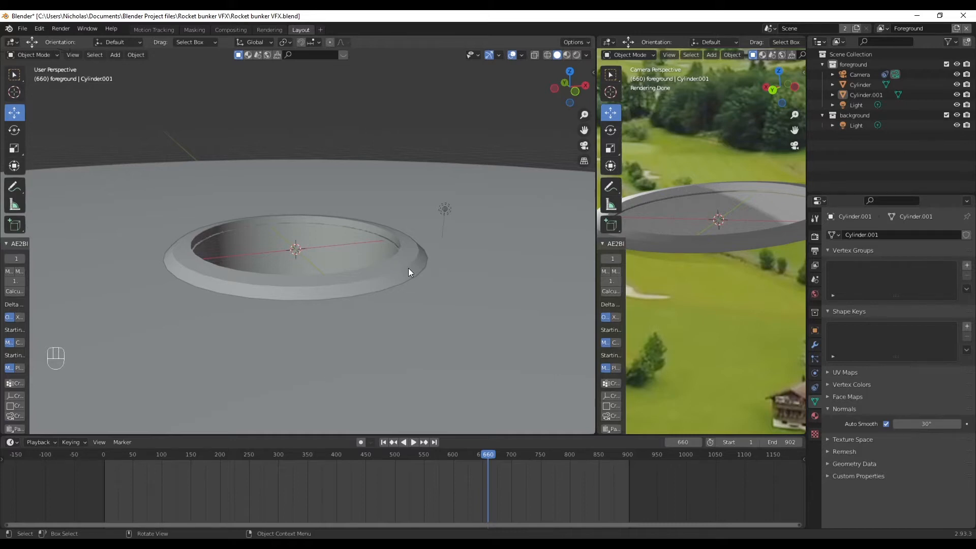
{"action": "left_click", "coordinate": [570, 71]}
{"action": "scroll", "coordinate": [358, 204], "scroll_direction": "up", "scroll_amount": 1}
{"action": "middle_click_drag", "start_coordinate": [354, 201], "coordinate": [397, 189], "text": "shift"}
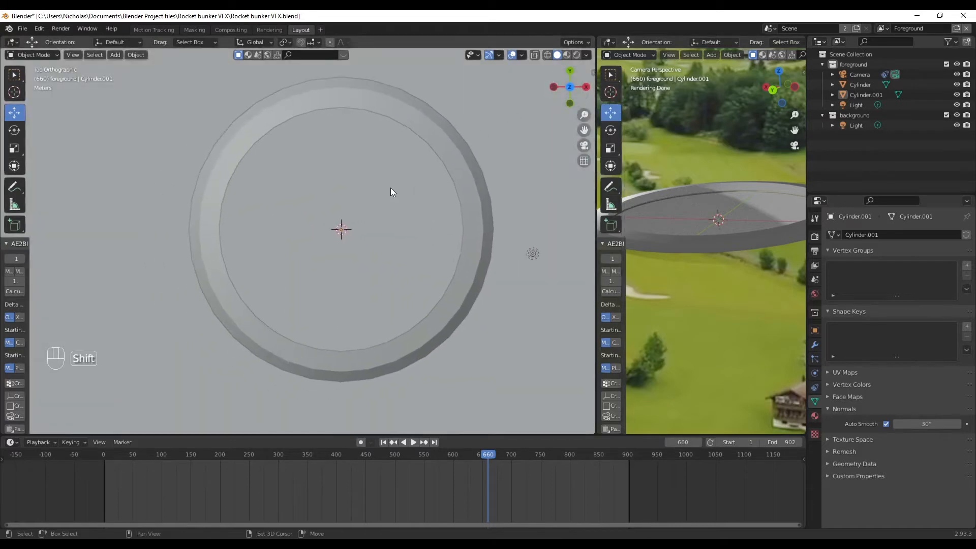
Add a plane at the shaft's centre, enlarge it, and shift it along X until its inner edge meets the centre.
{"action": "key", "text": "shift+a"}
{"action": "mouse_move", "coordinate": [380, 182]}
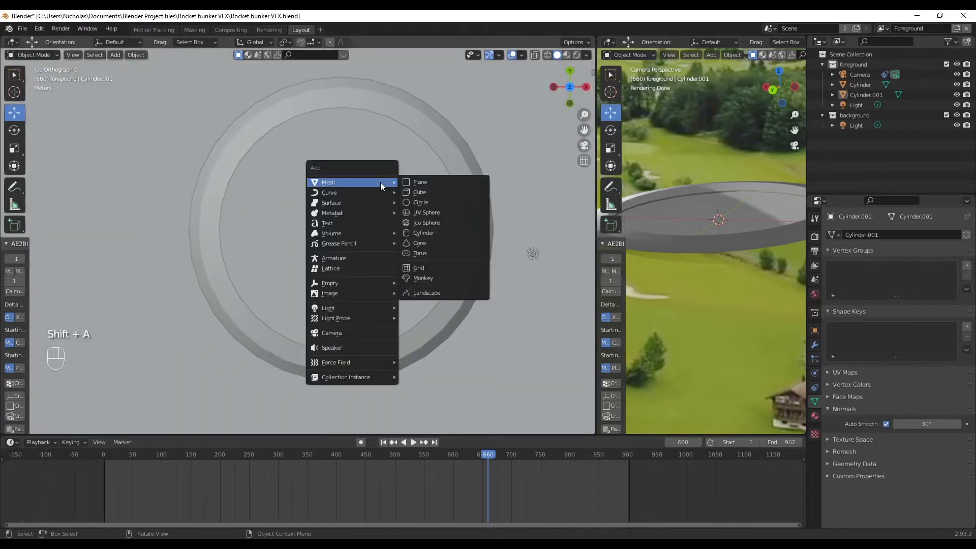
{"action": "left_click", "coordinate": [418, 181]}
{"action": "key", "text": "s"}
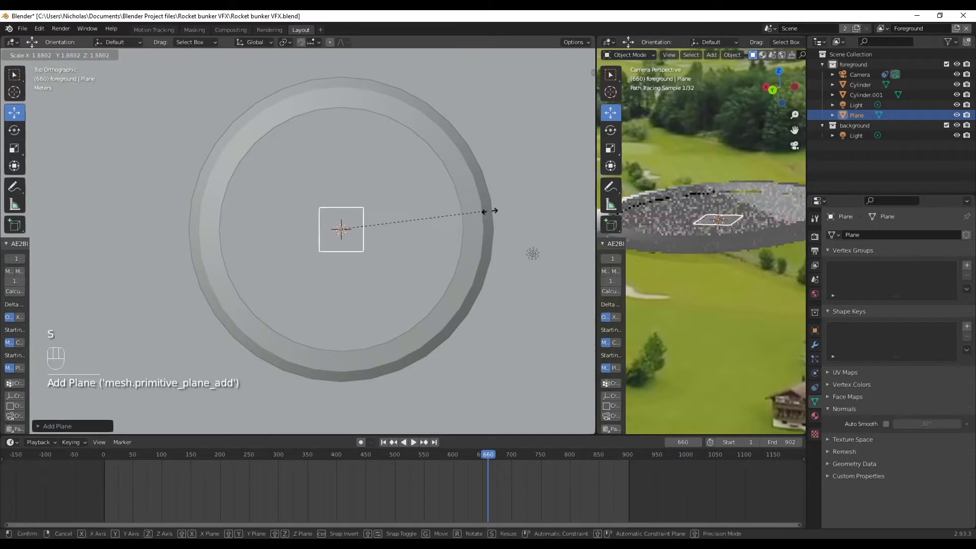
{"action": "left_click", "coordinate": [78, 200]}
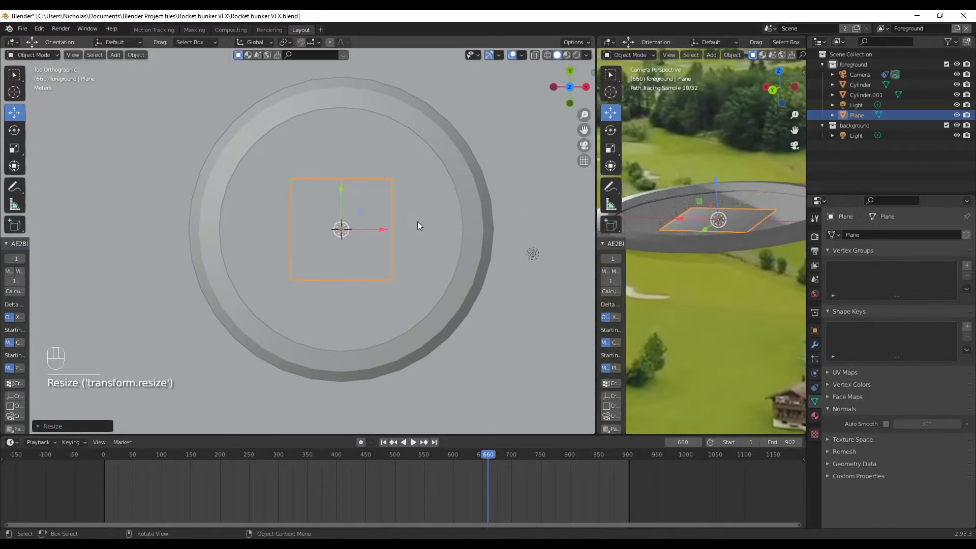
{"action": "left_click_drag", "start_coordinate": [383, 232], "coordinate": [432, 232]}
Scale up the plane's whole mesh in Edit Mode so its outer edge reaches past the opening's inner rim.
{"action": "left_click", "coordinate": [33, 55]}
{"action": "left_click", "coordinate": [28, 77]}
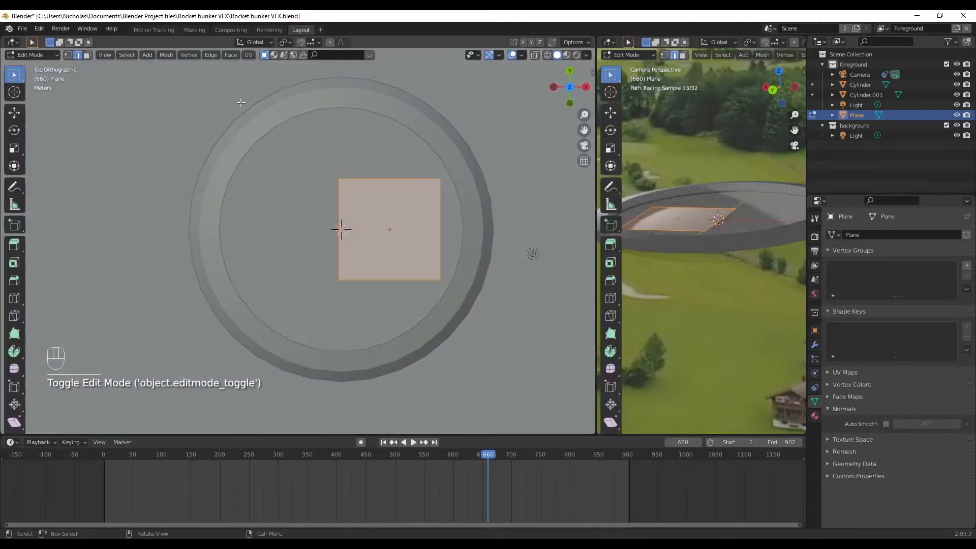
{"action": "left_click", "coordinate": [411, 180]}
{"action": "middle_click_drag", "start_coordinate": [445, 162], "coordinate": [458, 221], "text": "shift"}
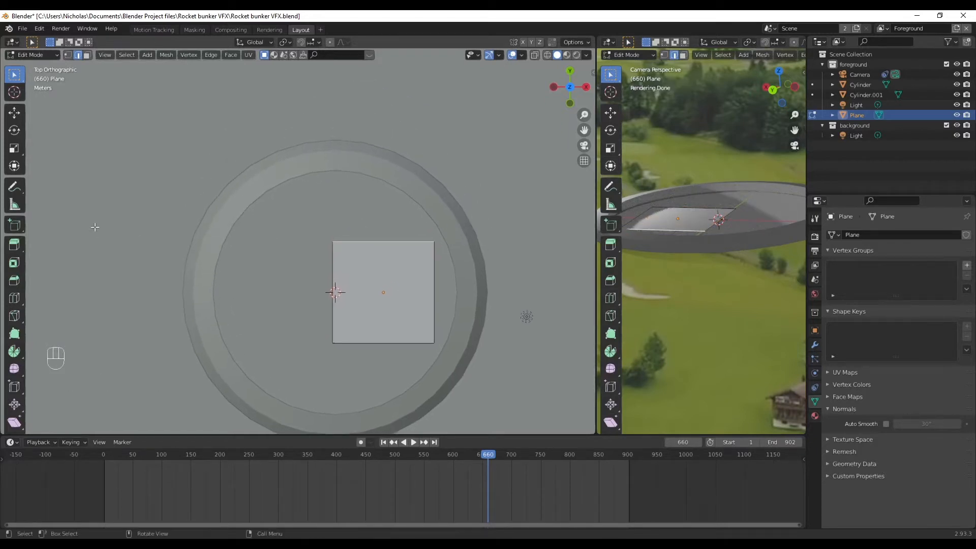
{"action": "key", "text": "a"}
{"action": "key", "text": "s"}
{"action": "left_click", "coordinate": [590, 226]}
{"action": "left_click", "coordinate": [32, 54]}
{"action": "left_click", "coordinate": [30, 66]}
{"action": "mouse_move", "coordinate": [421, 293]}
{"action": "left_mouse_down"}
{"action": "mouse_move", "coordinate": [455, 285]}
{"action": "mouse_move", "coordinate": [429, 284]}
{"action": "left_mouse_up"}
{"action": "left_click", "coordinate": [44, 55]}
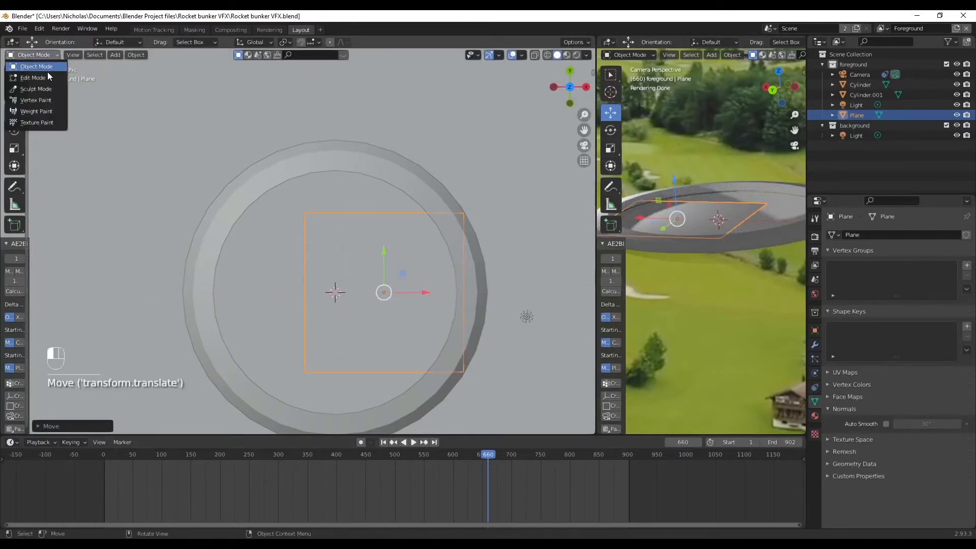
{"action": "left_click", "coordinate": [46, 76]}
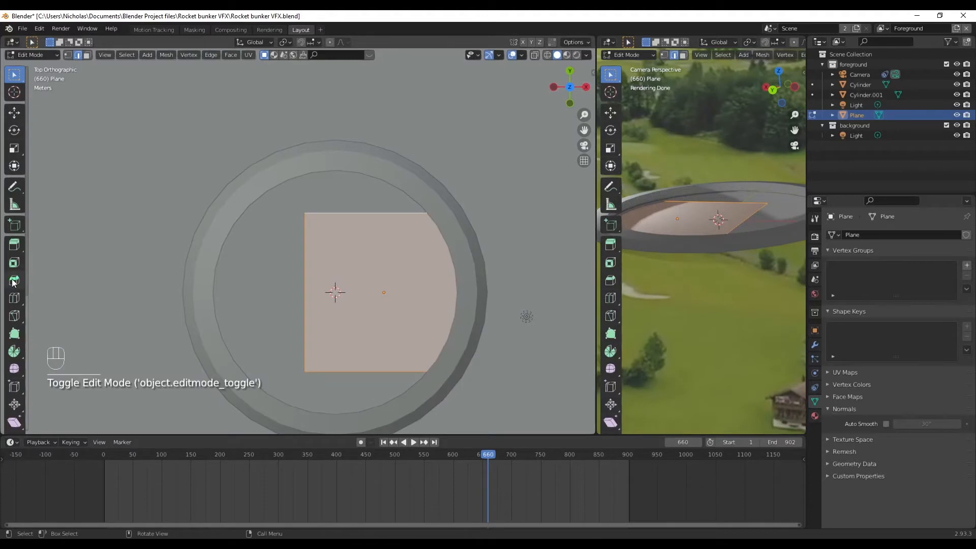
Add three loop cuts to the plane, one along Y slightly toward the shaft's centre and two along X dividing its length.
{"action": "left_click", "coordinate": [15, 299]}
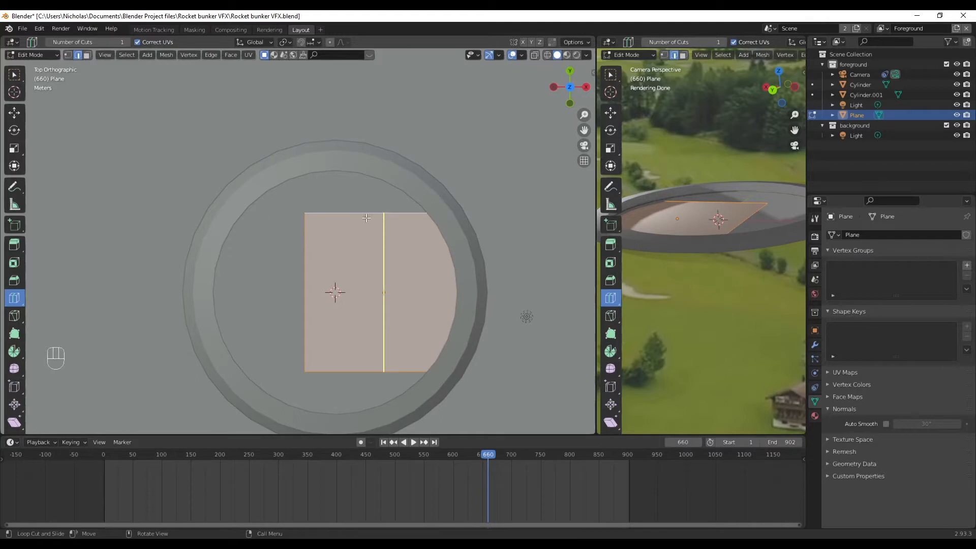
{"action": "mouse_move", "coordinate": [390, 222]}
{"action": "left_mouse_down"}
{"action": "mouse_move", "coordinate": [359, 222]}
{"action": "mouse_move", "coordinate": [372, 222]}
{"action": "left_mouse_up"}
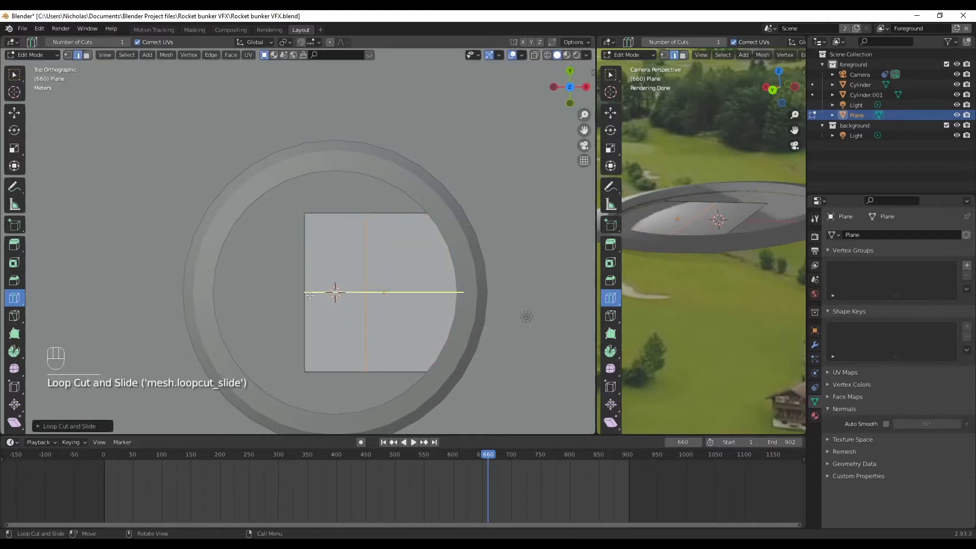
{"action": "left_click", "coordinate": [338, 290]}
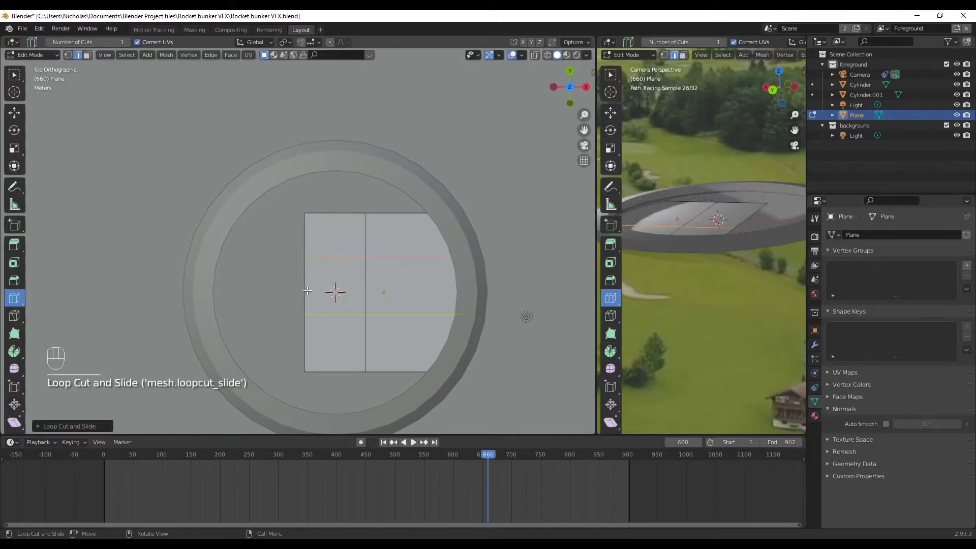
{"action": "left_click_drag", "start_coordinate": [305, 291], "coordinate": [305, 305]}
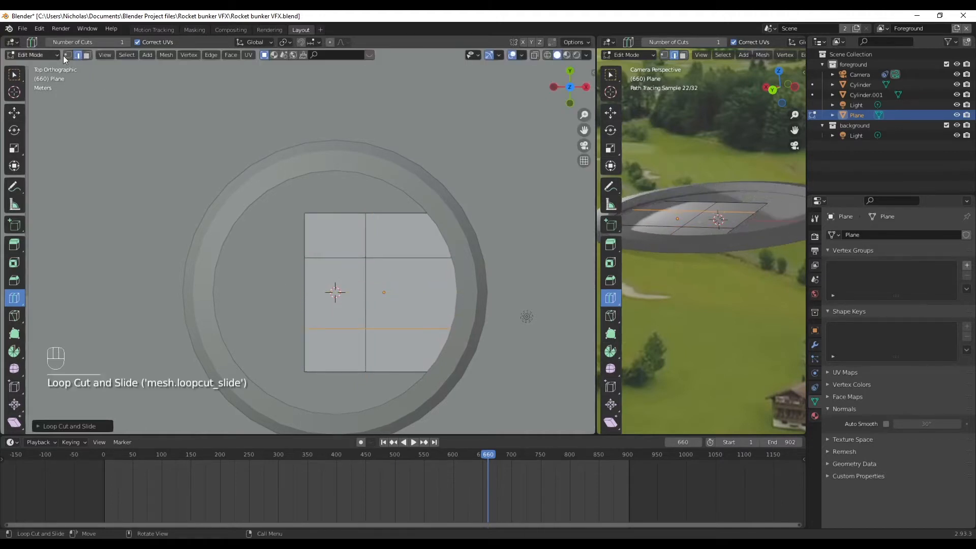
Extrude the outer segment of the plane's +Y edge about 5 m along Y, past the opening's inner rim.
{"action": "left_click", "coordinate": [68, 55]}
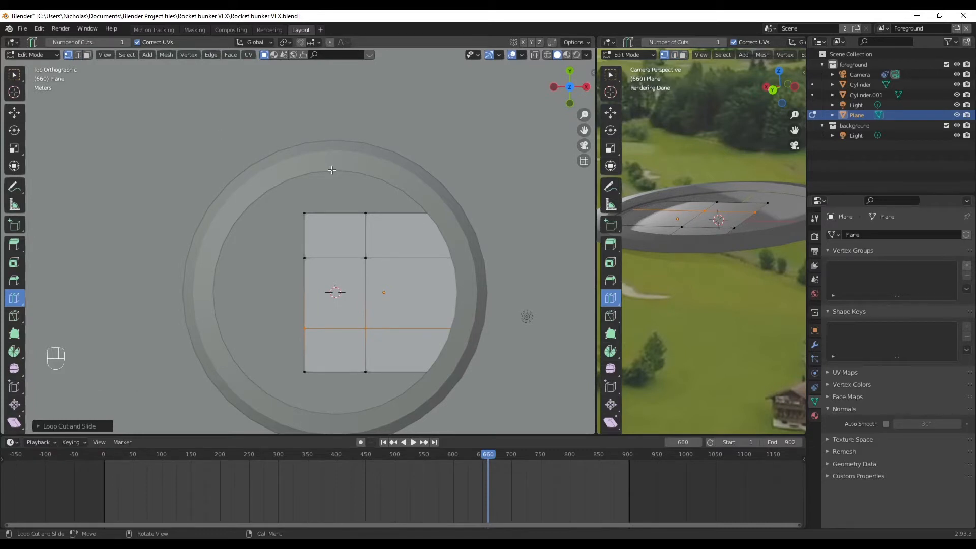
{"action": "left_click", "coordinate": [78, 55]}
{"action": "key", "text": "w"}
{"action": "left_click", "coordinate": [403, 392]}
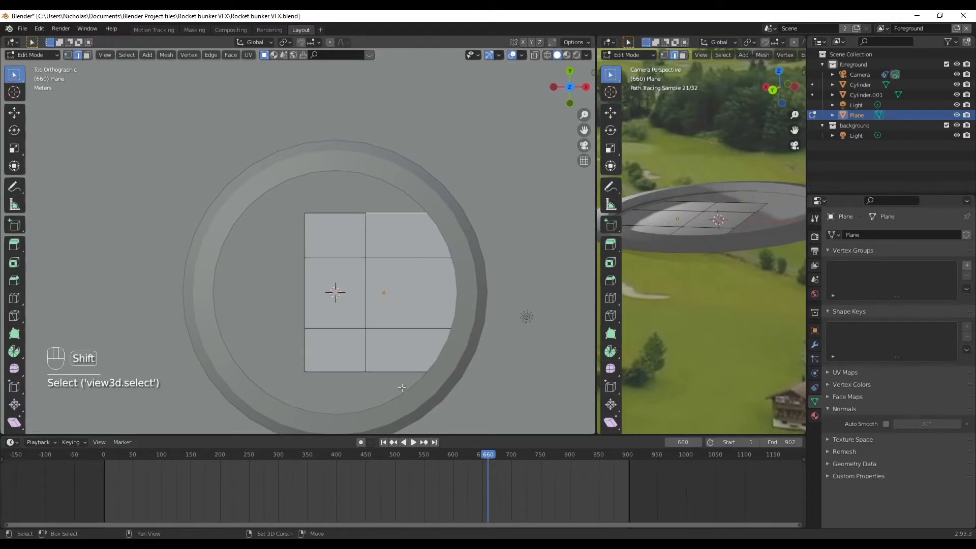
{"action": "key", "text": "e"}
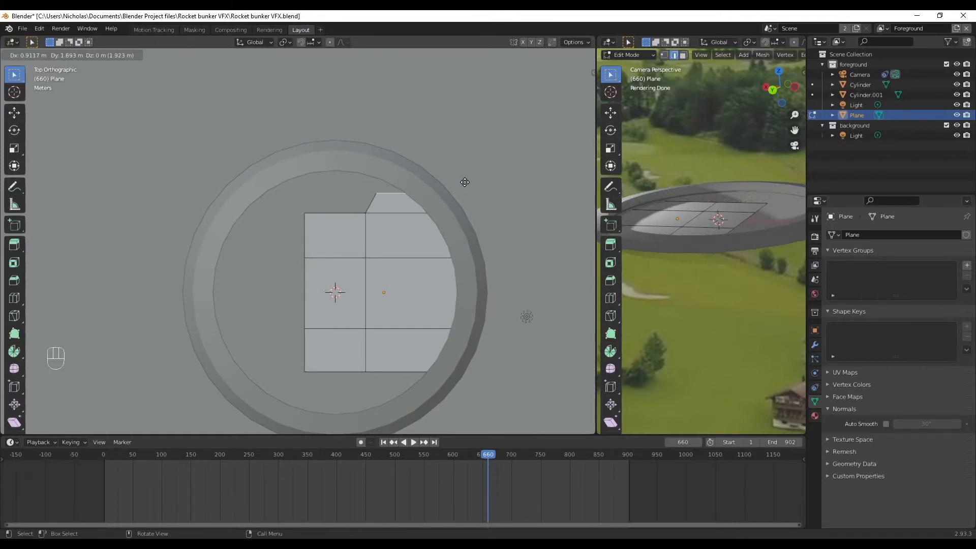
{"action": "key", "text": "x"}
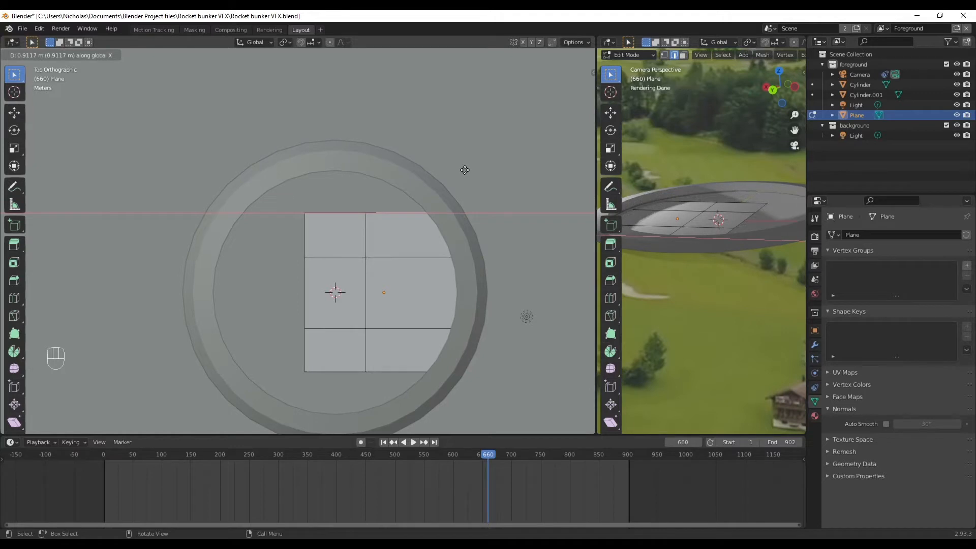
{"action": "key", "text": "y"}
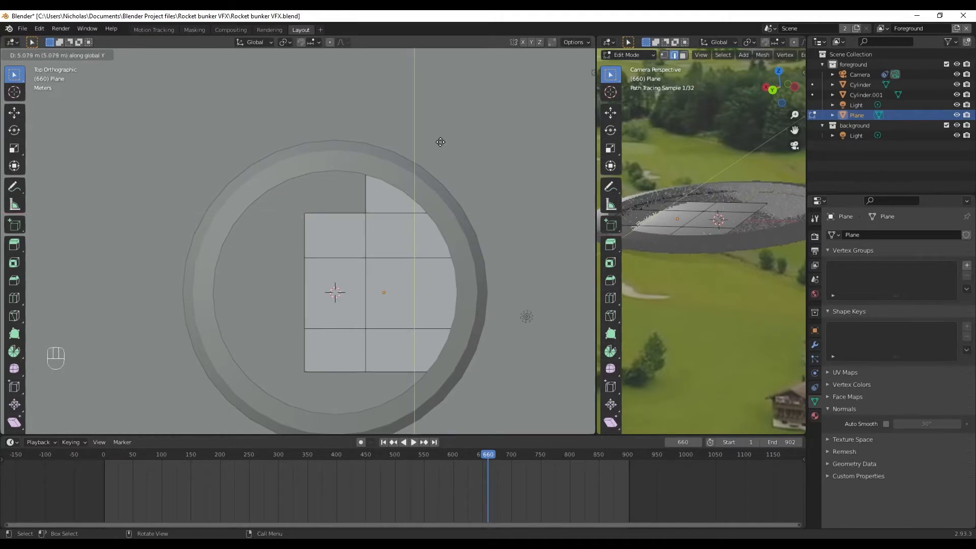
{"action": "left_click", "coordinate": [440, 143]}
Extrude the matching outer segment of the -Y edge about 4.4 m in the opposite direction and switch to vertex selection.
{"action": "left_click", "coordinate": [416, 372]}
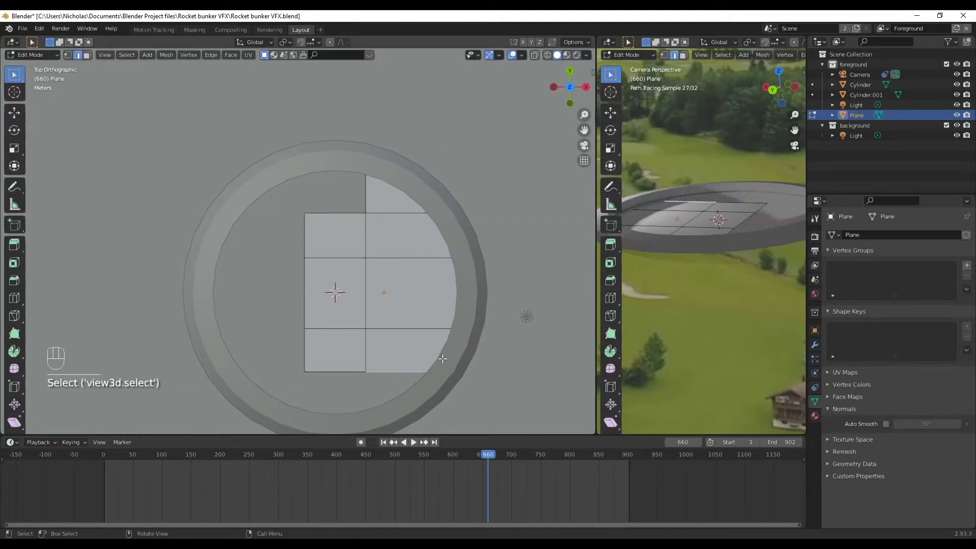
{"action": "key", "text": "e"}
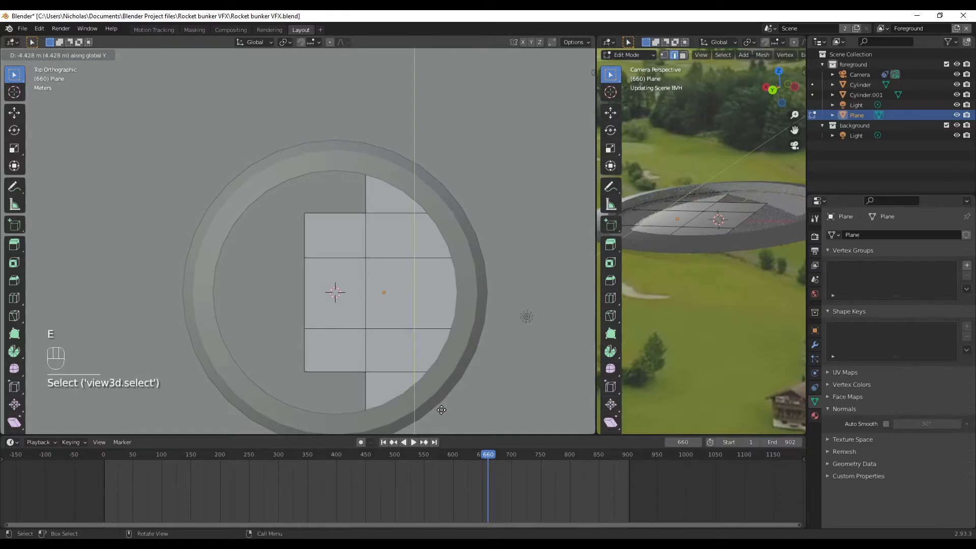
{"action": "left_click", "coordinate": [441, 415]}
{"action": "left_click", "coordinate": [69, 55]}
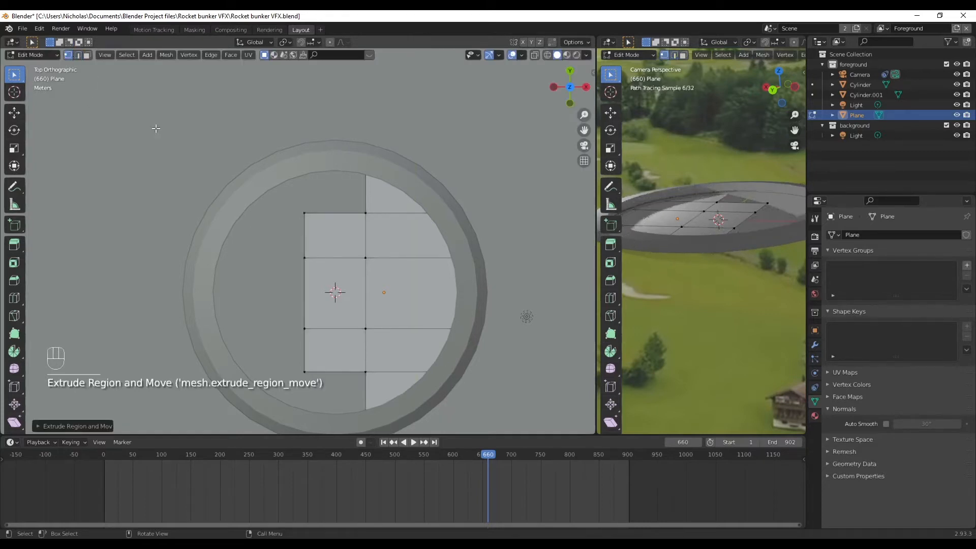
Move the two corner vertices at the plane's inner end about 2.5 m along X to form slanted edges.
{"action": "left_click", "coordinate": [304, 212]}
{"action": "left_click", "coordinate": [304, 371], "text": "shift"}
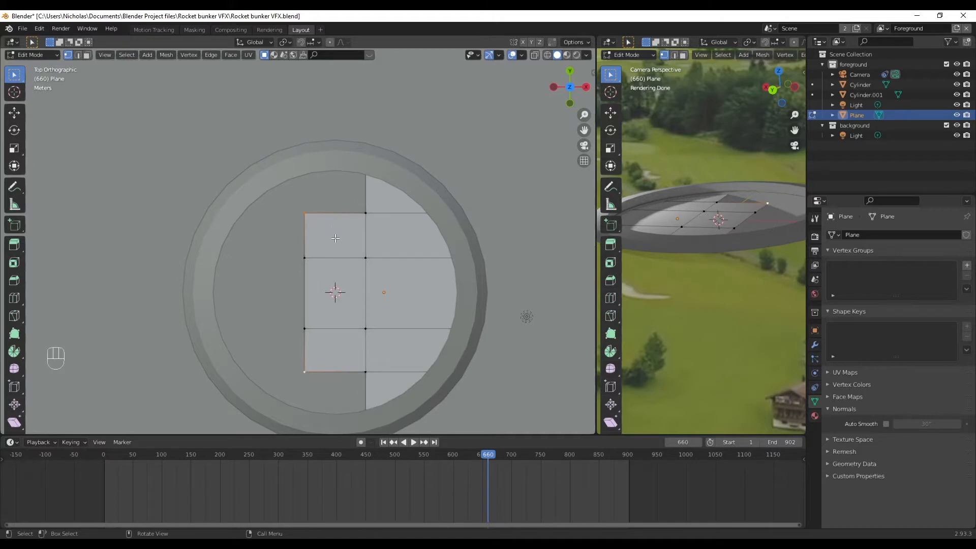
{"action": "key", "text": "g"}
{"action": "key", "text": "y"}
{"action": "key", "text": "x"}
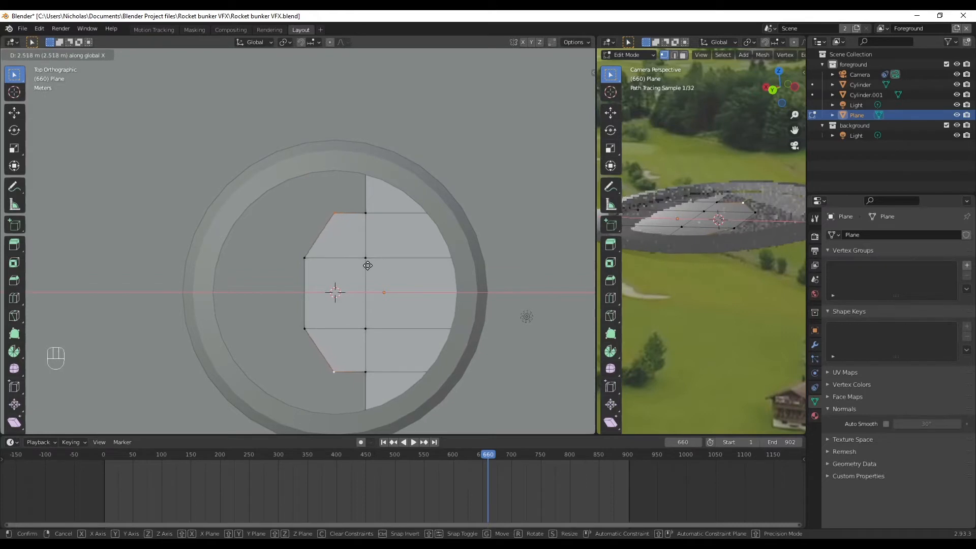
{"action": "left_click", "coordinate": [366, 266]}
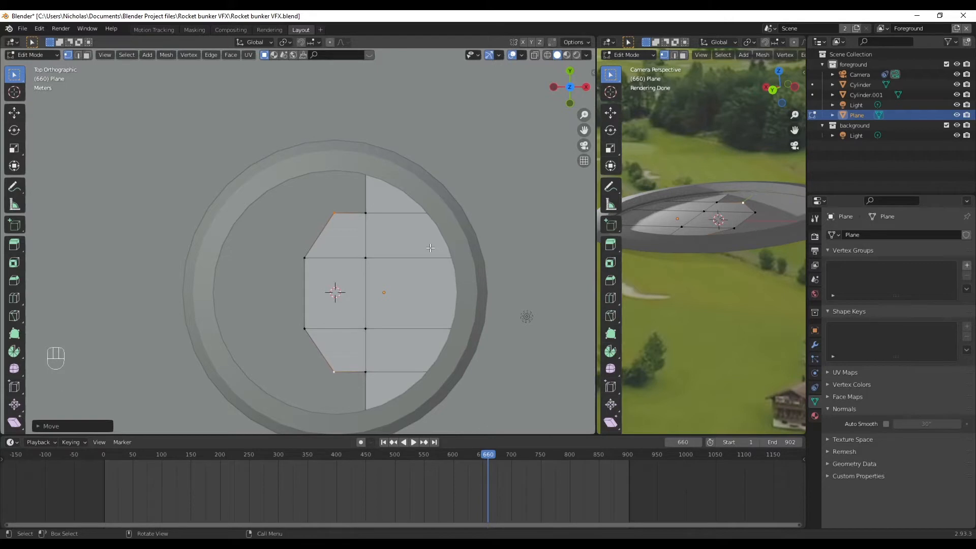
Return to Object Mode, duplicate the plane in place and rotate the copy 180 degrees about Z.
{"action": "left_click", "coordinate": [45, 56]}
{"action": "left_click", "coordinate": [45, 63]}
{"action": "key", "text": "shift"}
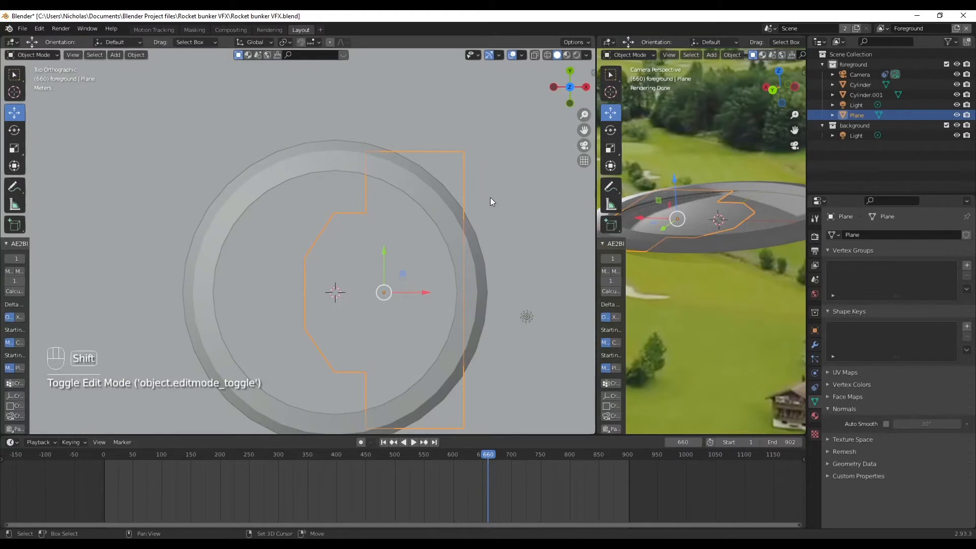
{"action": "key", "text": "shift+d"}
{"action": "right_click", "coordinate": [491, 200]}
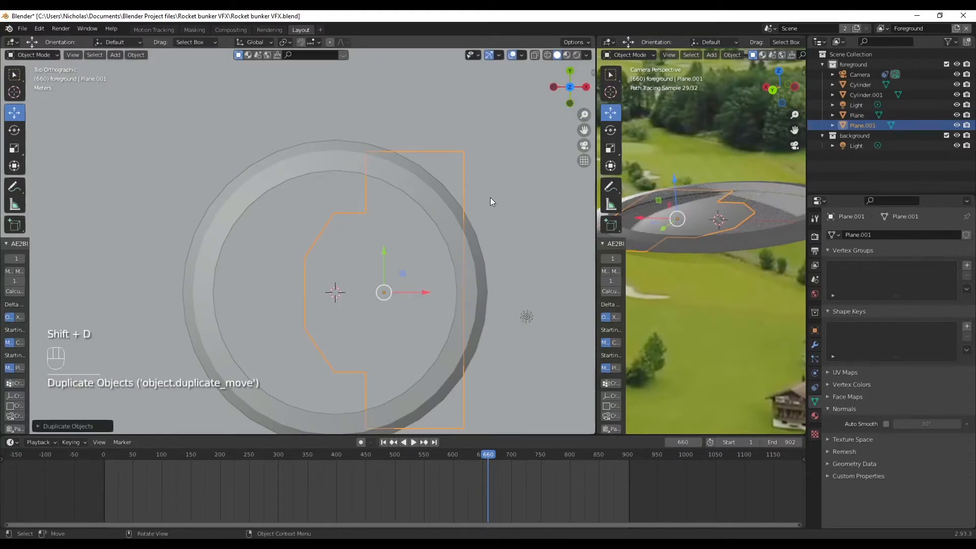
{"action": "key", "text": "r"}
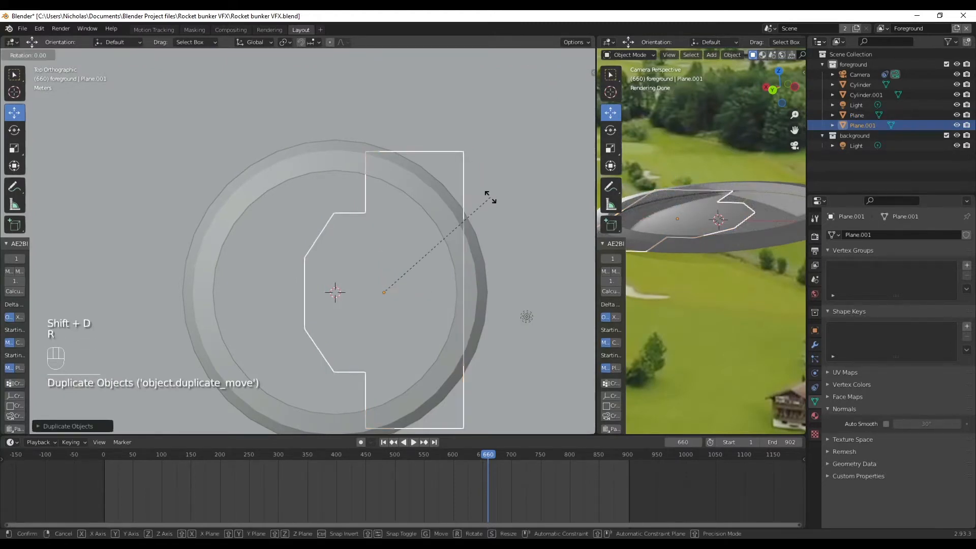
{"action": "key", "text": "z"}
{"action": "type", "text": "180"}
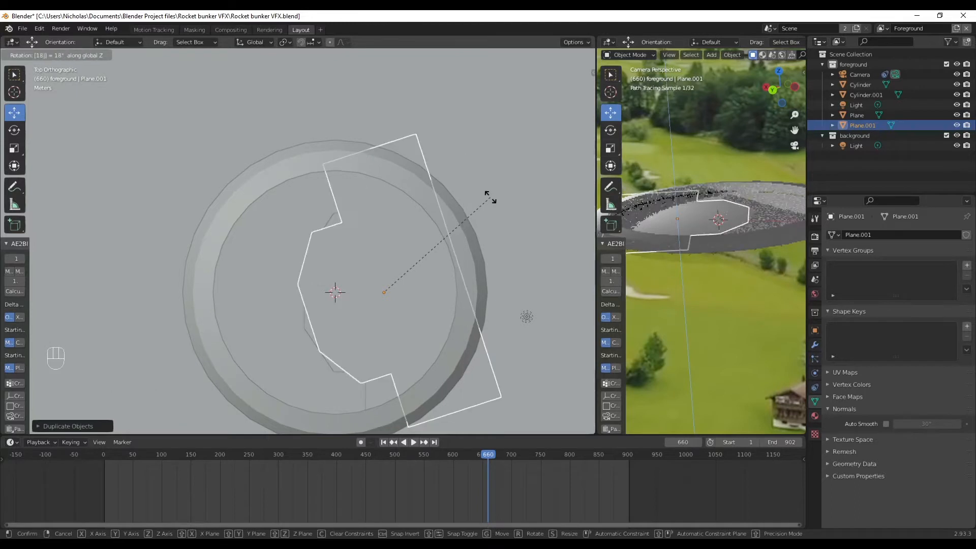
{"action": "key", "text": "Return"}
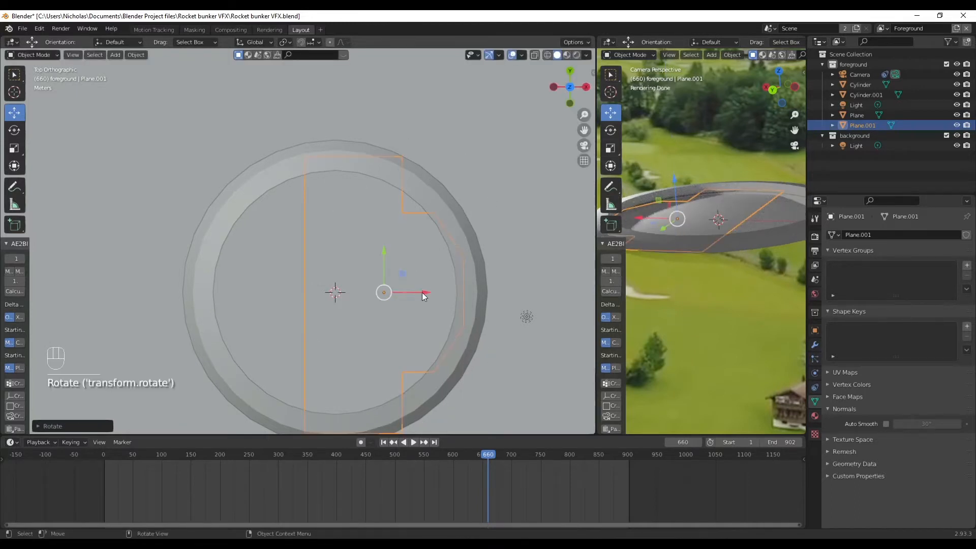
Move the rotated copy about 13.7 m along negative X so its inner end meets the original plane's inner edge.
{"action": "key", "text": "g"}
{"action": "key", "text": "x"}
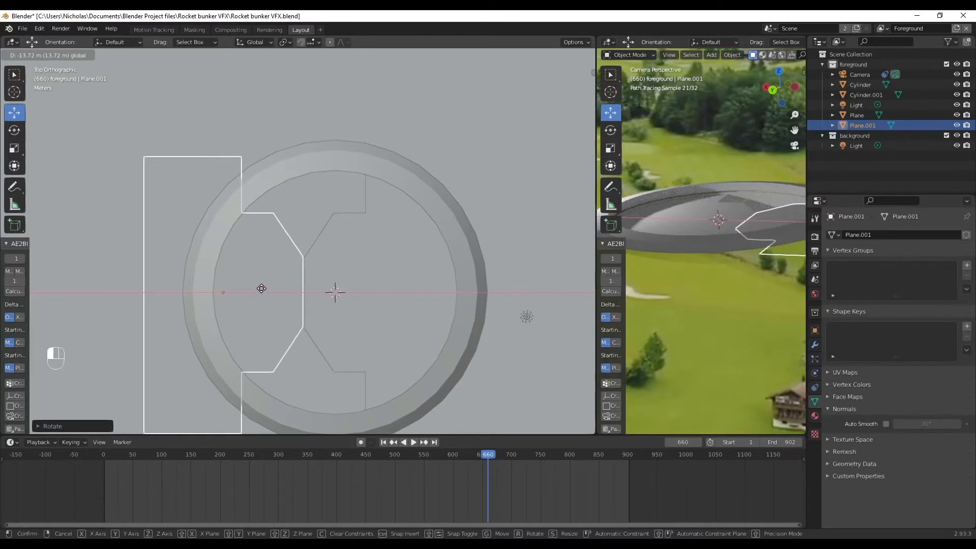
{"action": "left_click", "coordinate": [262, 289]}
{"action": "left_click", "coordinate": [41, 53]}
{"action": "left_click", "coordinate": [38, 72]}
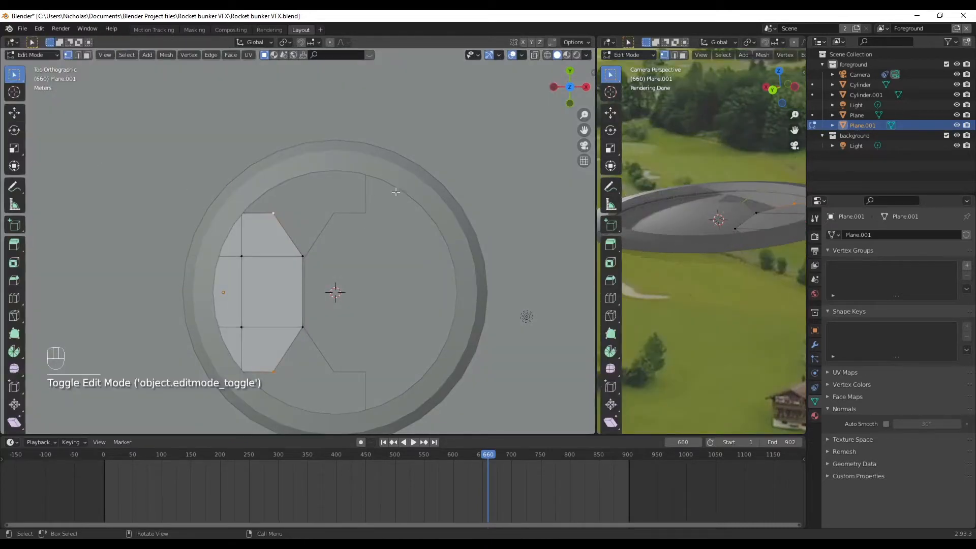
{"action": "left_click", "coordinate": [30, 53]}
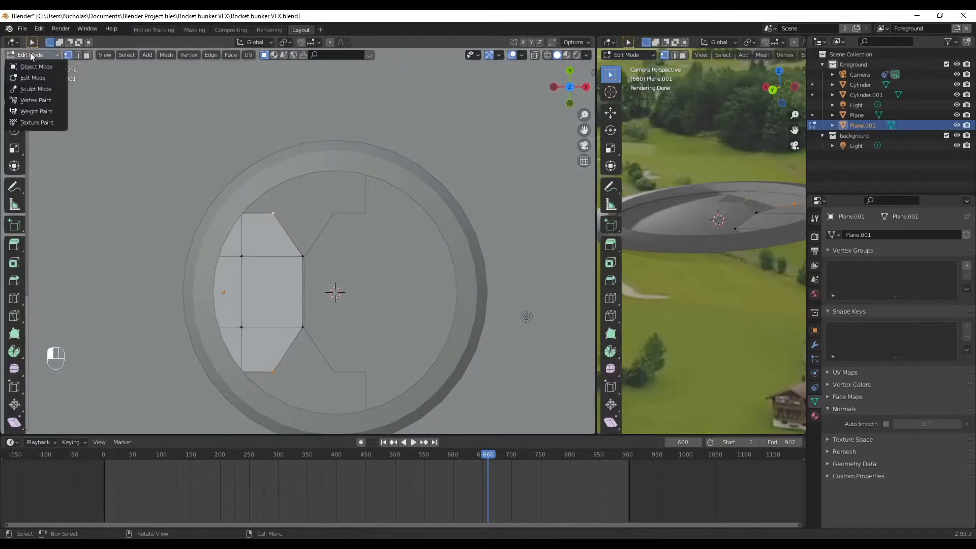
{"action": "left_click", "coordinate": [32, 63]}
Hide the Cylinder and Cylinder.001 objects, leaving only the two door planes in view.
{"action": "left_click", "coordinate": [321, 270]}
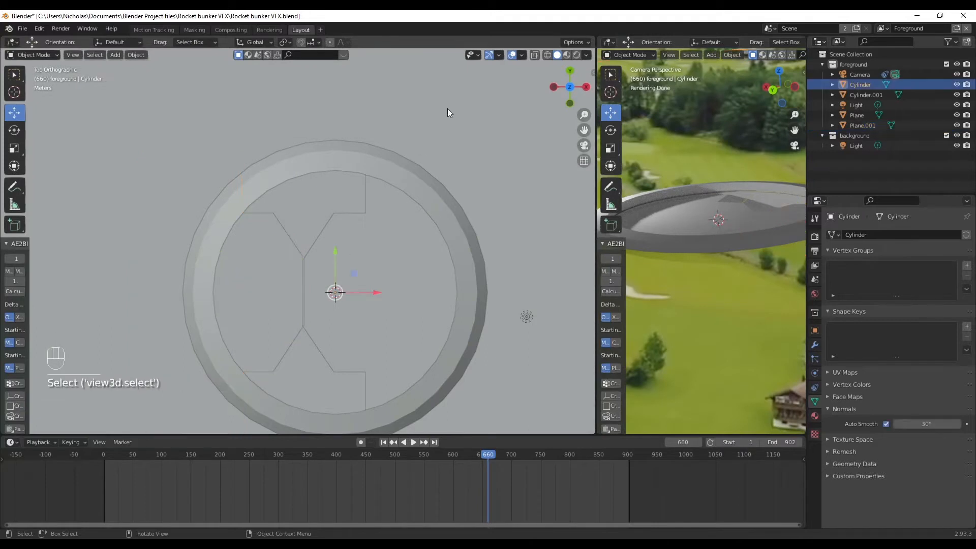
{"action": "key", "text": "h"}
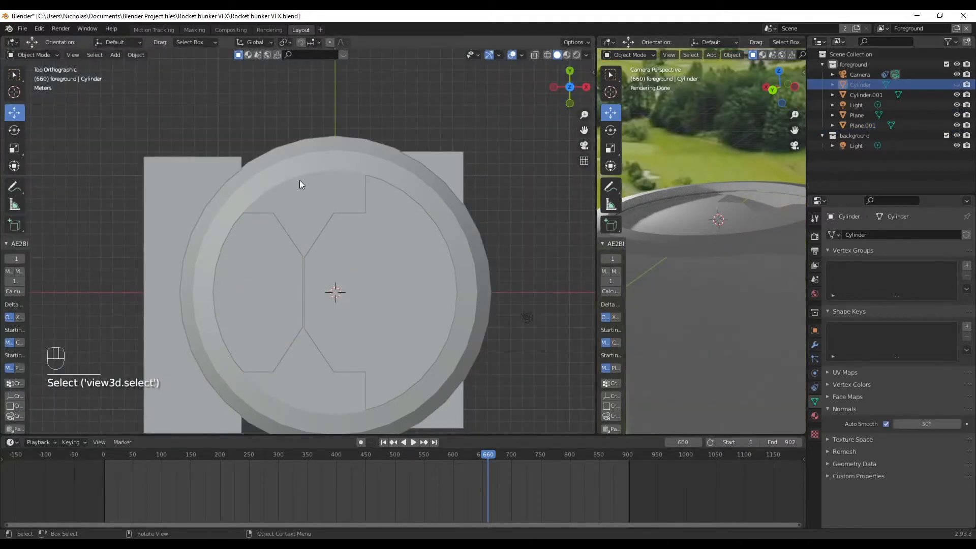
{"action": "left_click", "coordinate": [359, 168]}
{"action": "left_click", "coordinate": [956, 94]}
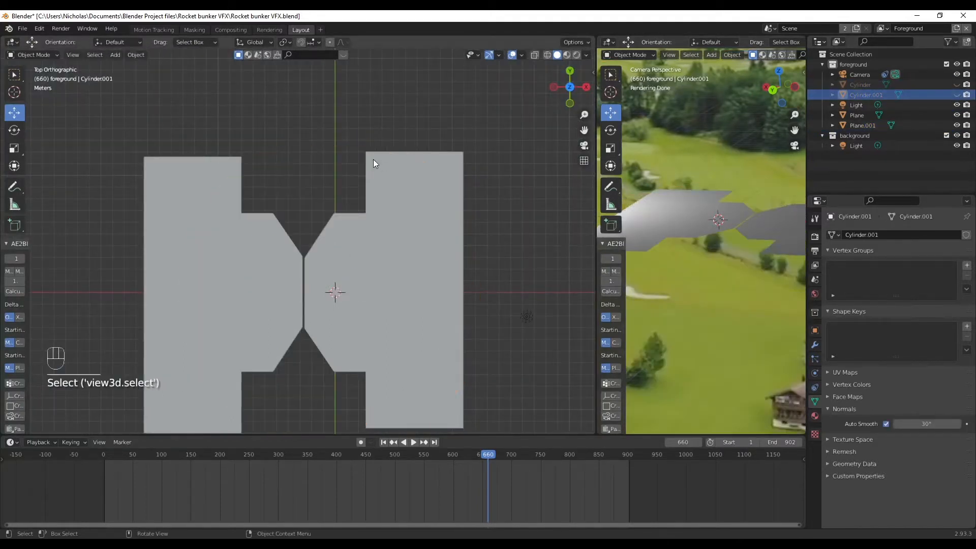
Enter Edit Mode on the duplicated plane and select its slanted corner vertex on the +Y side.
{"action": "left_click", "coordinate": [247, 268]}
{"action": "left_click", "coordinate": [32, 54]}
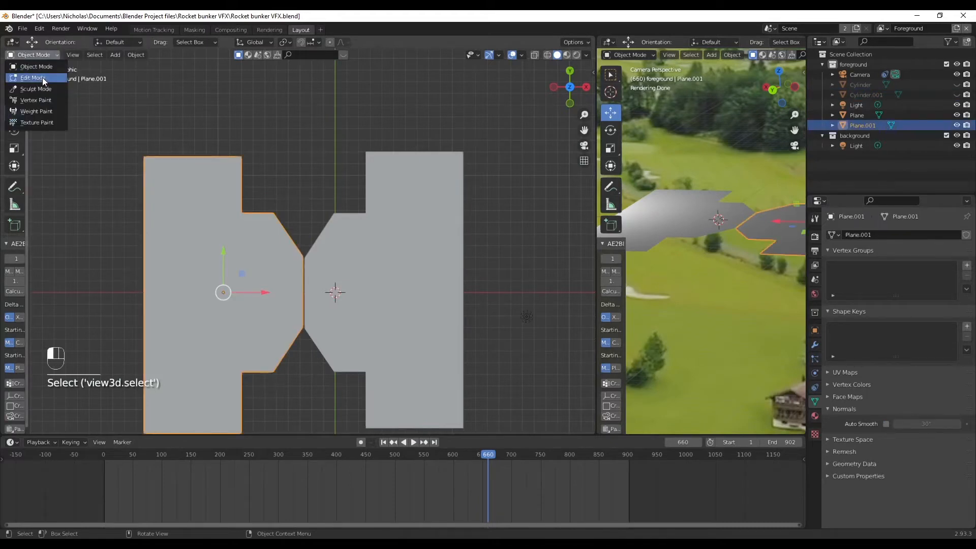
{"action": "left_click", "coordinate": [42, 78]}
{"action": "left_click_drag", "start_coordinate": [265, 203], "coordinate": [283, 222]}
{"action": "left_click_drag", "start_coordinate": [287, 386], "coordinate": [262, 358], "text": "shift"}
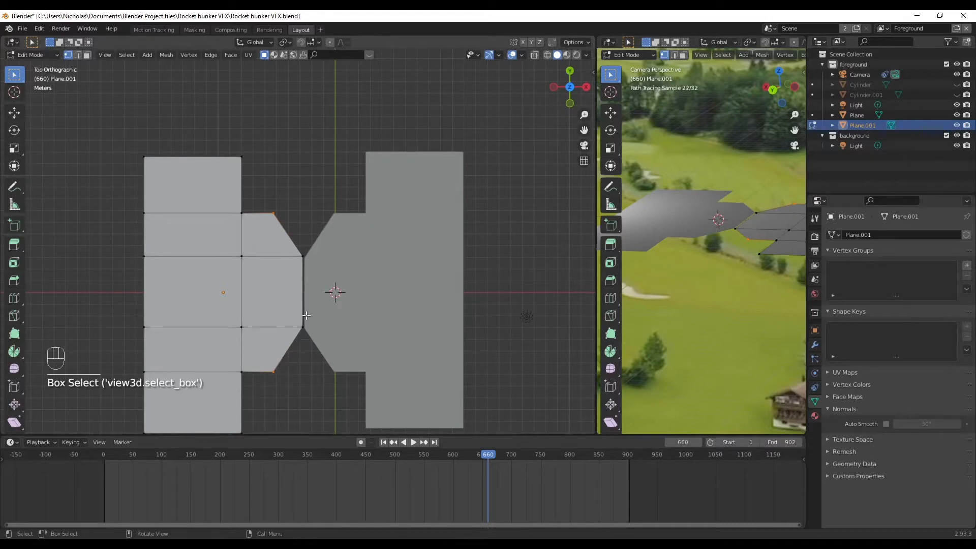
{"action": "key", "text": "g"}
{"action": "key", "text": "y"}
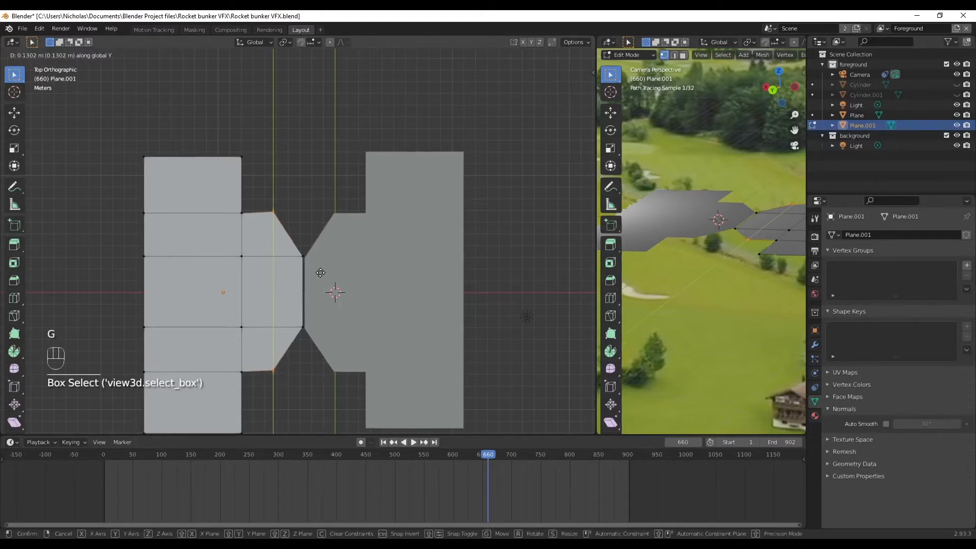
{"action": "key", "text": "g"}
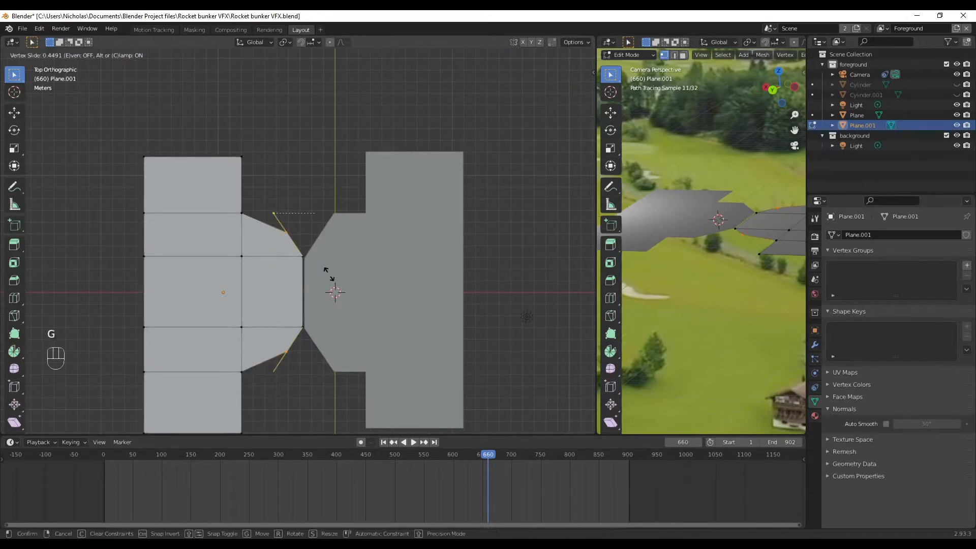
{"action": "right_click", "coordinate": [354, 277]}
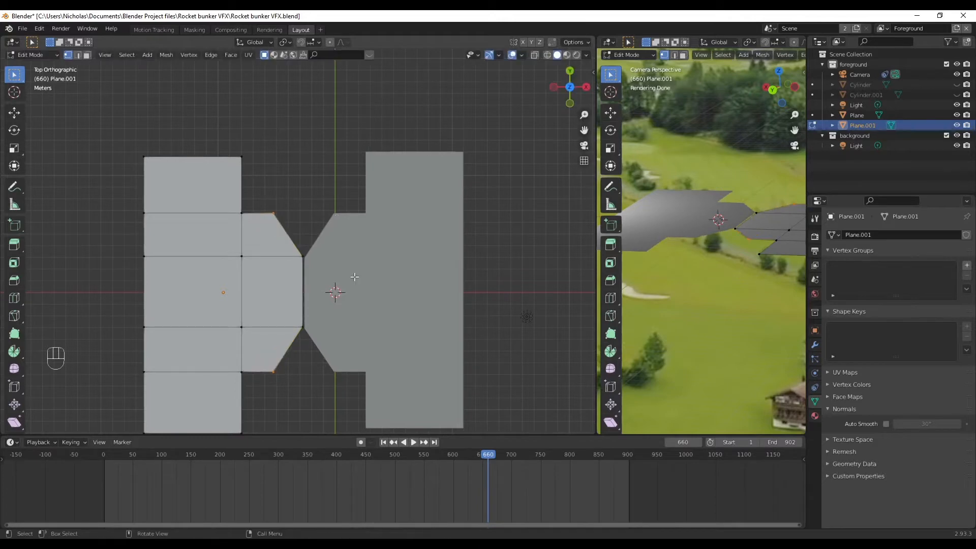
{"action": "key", "text": "ctrl+z"}
Move the duplicate's two slanted corner vertices about 5 m each along X so they follow the original plane's slanted edges.
{"action": "key", "text": "g"}
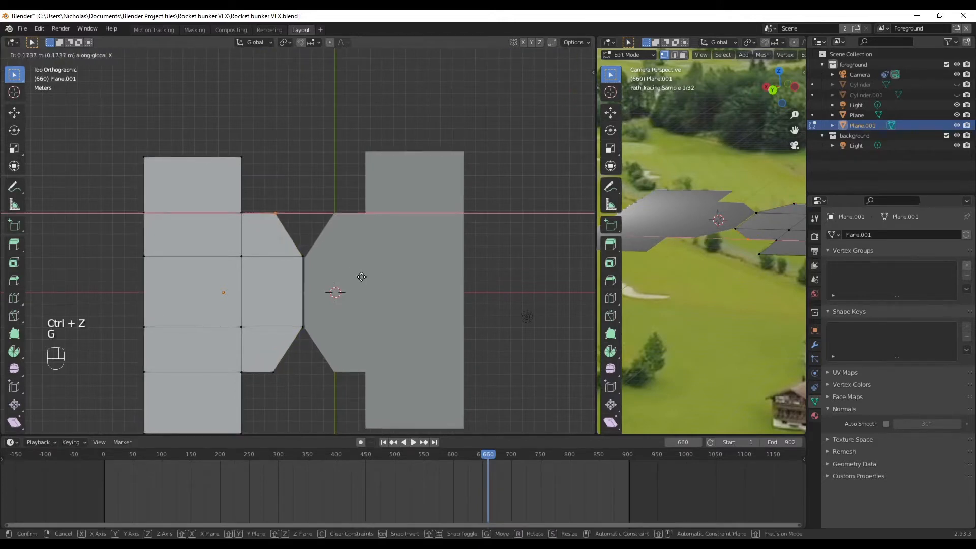
{"action": "key", "text": "x"}
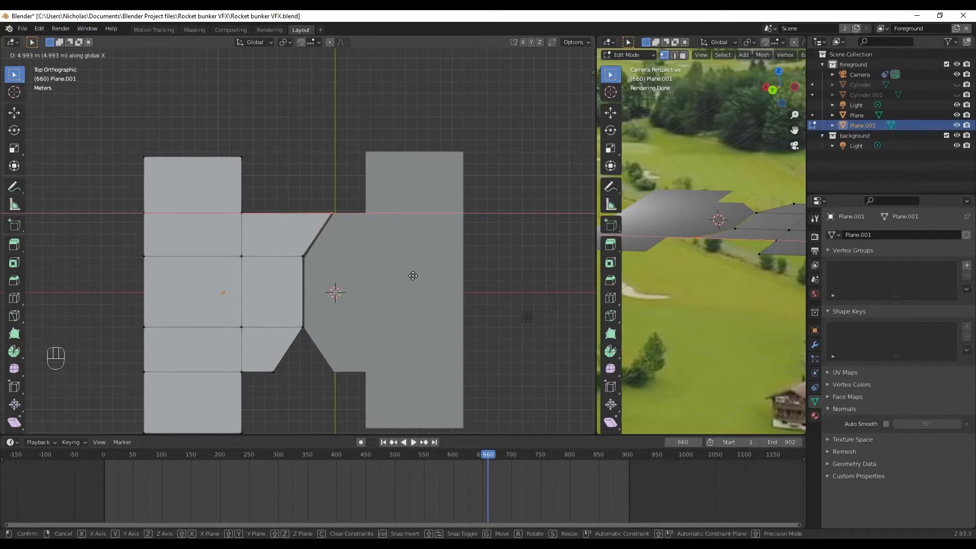
{"action": "left_click", "coordinate": [413, 275]}
{"action": "left_click", "coordinate": [269, 370]}
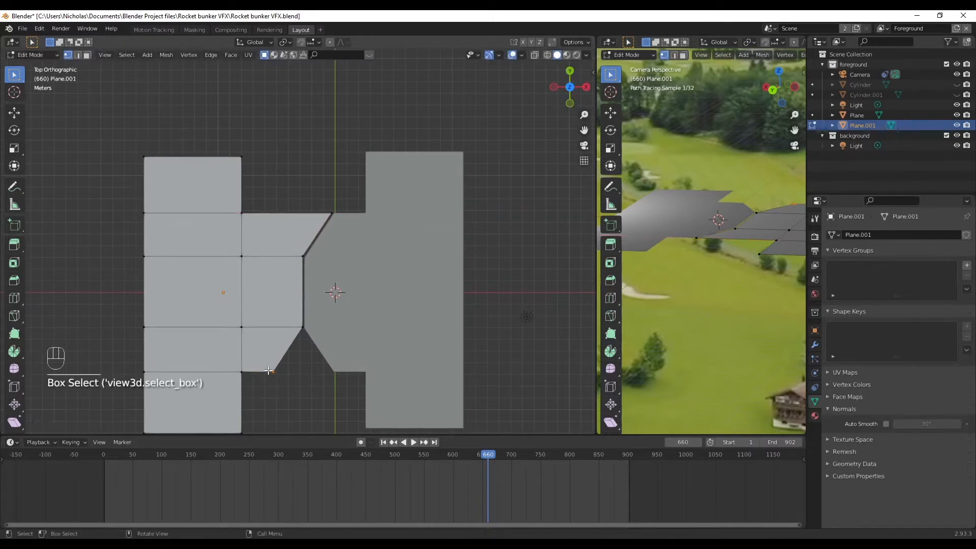
{"action": "key", "text": "g"}
{"action": "key", "text": "x"}
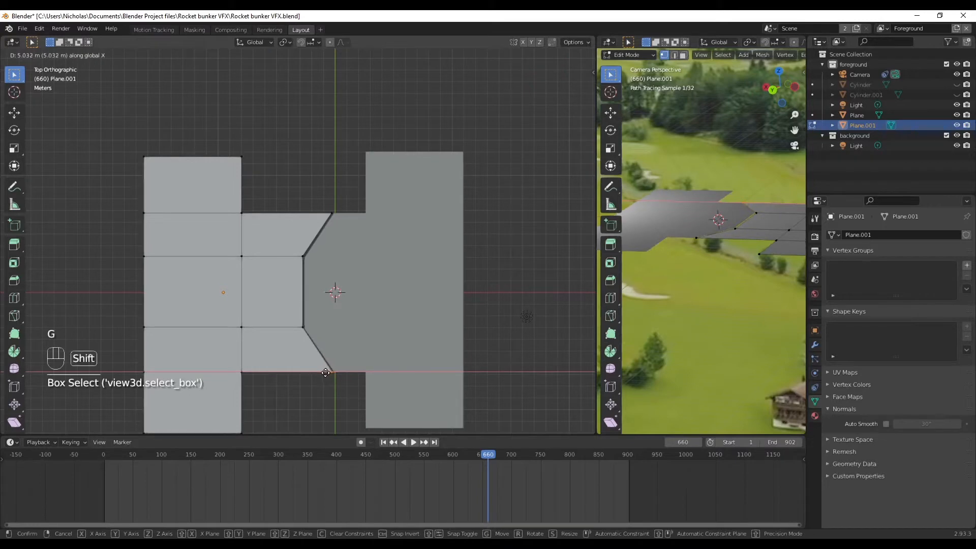
{"action": "left_click", "coordinate": [331, 372]}
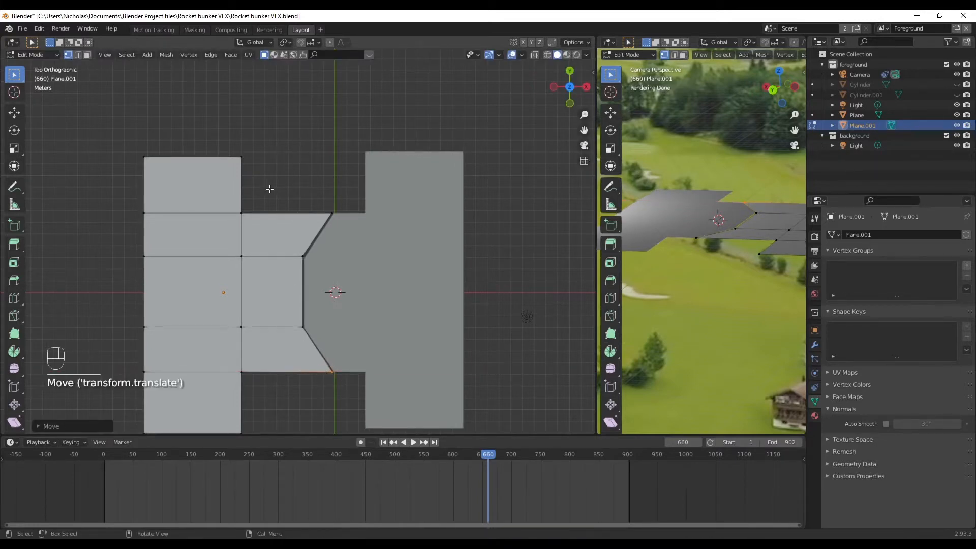
Move the four vertices on the inner sides of the duplicate's +Y and -Y arms about 3.2 m along X.
{"action": "left_click_drag", "start_coordinate": [261, 137], "coordinate": [233, 226]}
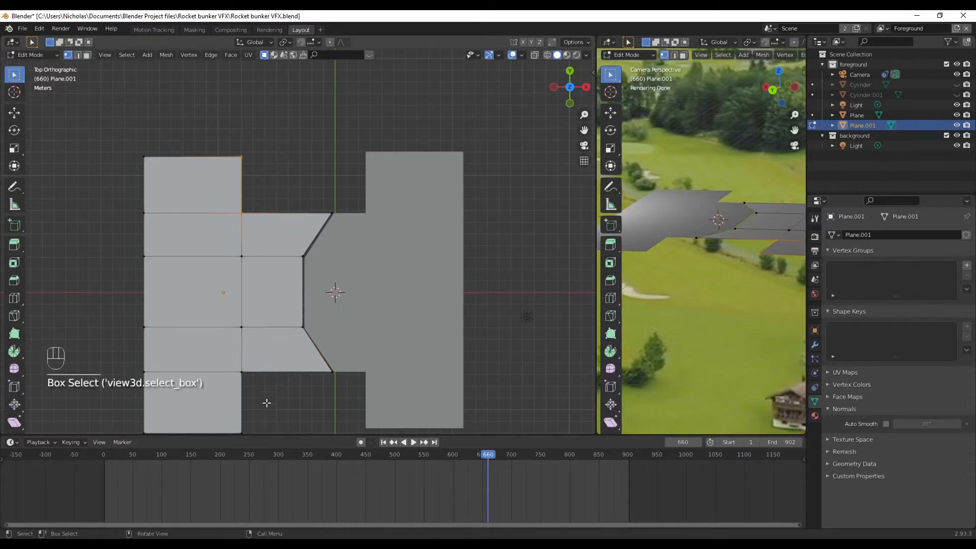
{"action": "scroll", "coordinate": [269, 398], "scroll_direction": "down", "scroll_amount": 2}
{"action": "middle_click_drag", "start_coordinate": [276, 388], "coordinate": [282, 329], "text": "shift"}
{"action": "scroll", "coordinate": [280, 324], "scroll_direction": "up", "scroll_amount": 2}
{"action": "left_click_drag", "start_coordinate": [272, 406], "coordinate": [239, 284], "text": "shift"}
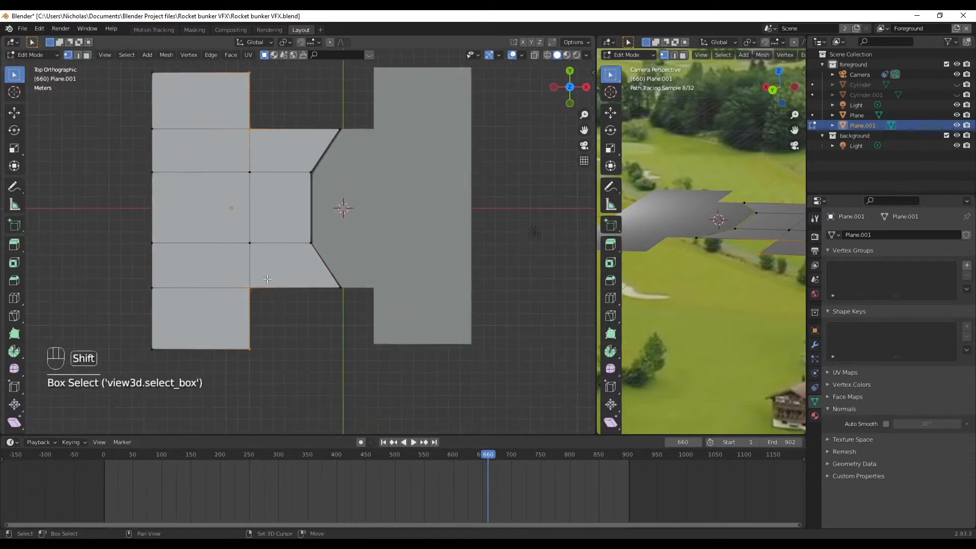
{"action": "key", "text": "g"}
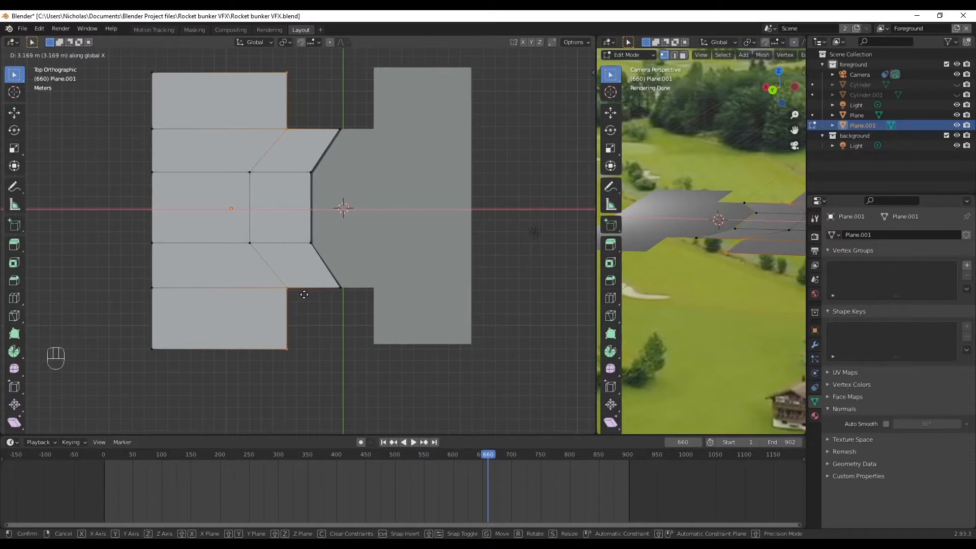
{"action": "left_click", "coordinate": [304, 294]}
Extrude the inner end edges of both arms about 7.3 m along X up to the original plane.
{"action": "scroll", "coordinate": [328, 199], "scroll_direction": "up", "scroll_amount": 2}
{"action": "middle_click_drag", "start_coordinate": [330, 193], "coordinate": [326, 250], "text": "shift"}
{"action": "scroll", "coordinate": [330, 306], "scroll_direction": "down", "scroll_amount": 1}
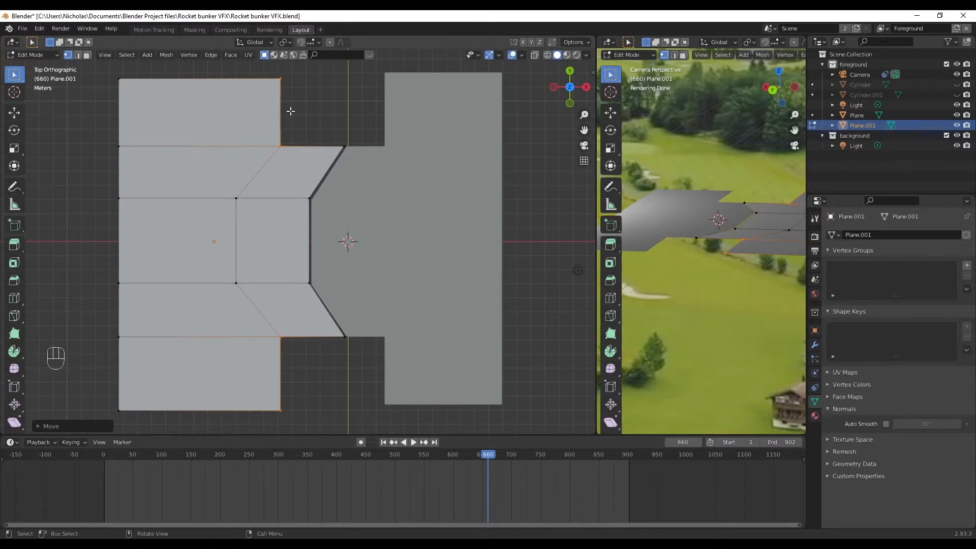
{"action": "scroll", "coordinate": [322, 87], "scroll_direction": "up", "scroll_amount": 2}
{"action": "middle_click_drag", "start_coordinate": [322, 86], "coordinate": [320, 249], "text": "shift"}
{"action": "key", "text": "2"}
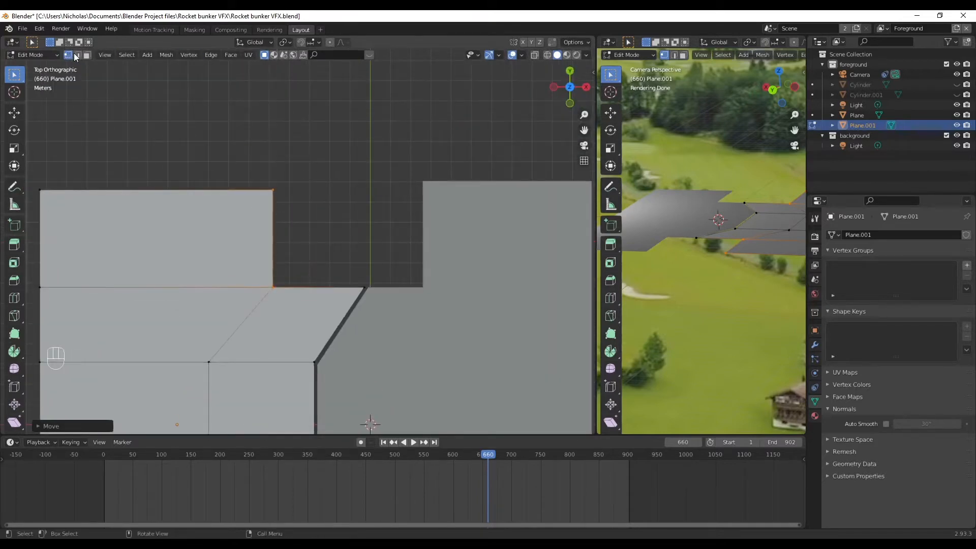
{"action": "left_click", "coordinate": [272, 229]}
{"action": "middle_click_drag", "start_coordinate": [385, 287], "coordinate": [381, 95], "text": "shift"}
{"action": "scroll", "coordinate": [355, 146], "scroll_direction": "down", "scroll_amount": 2}
{"action": "middle_click_drag", "start_coordinate": [311, 394], "coordinate": [312, 351], "text": "shift"}
{"action": "left_click", "coordinate": [269, 317], "text": "shift"}
{"action": "key", "text": "e"}
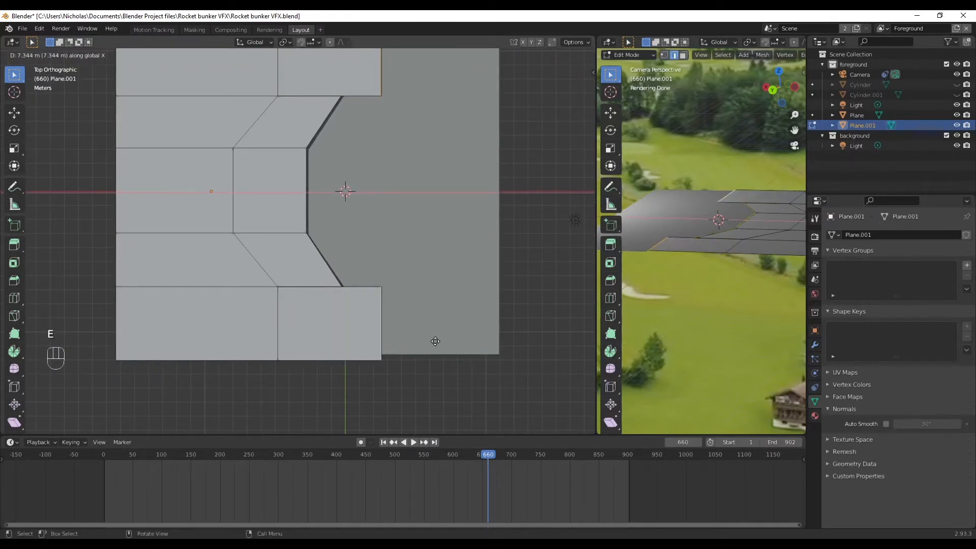
{"action": "left_click", "coordinate": [435, 340]}
Scale the duplicate's outer +Y and -Y edges slightly apart along Y to line up the +Y edge with the original plane.
{"action": "middle_click_drag", "start_coordinate": [391, 345], "coordinate": [401, 371], "text": "shift"}
{"action": "scroll", "coordinate": [405, 360], "scroll_direction": "down", "scroll_amount": 1}
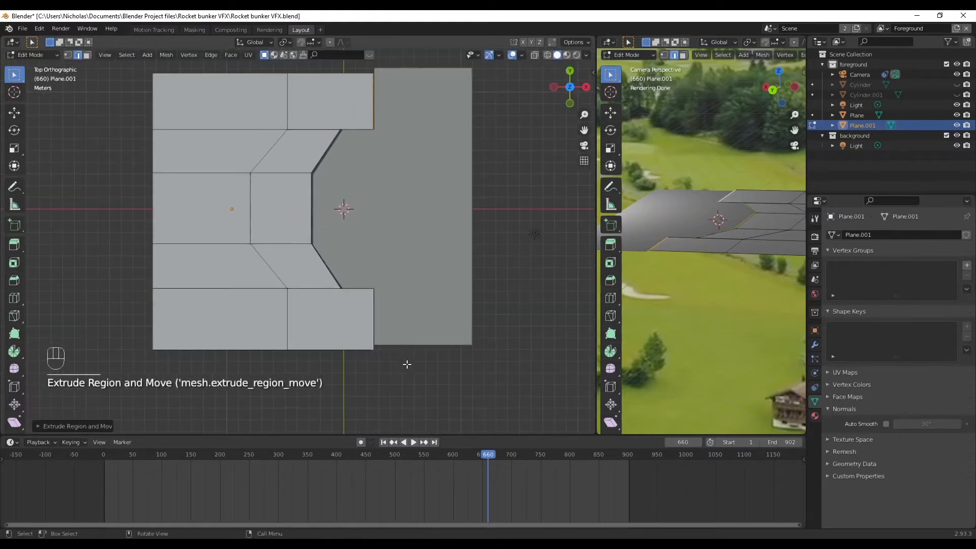
{"action": "left_click_drag", "start_coordinate": [399, 380], "coordinate": [94, 341]}
{"action": "left_click_drag", "start_coordinate": [143, 66], "coordinate": [485, 93], "text": "shift"}
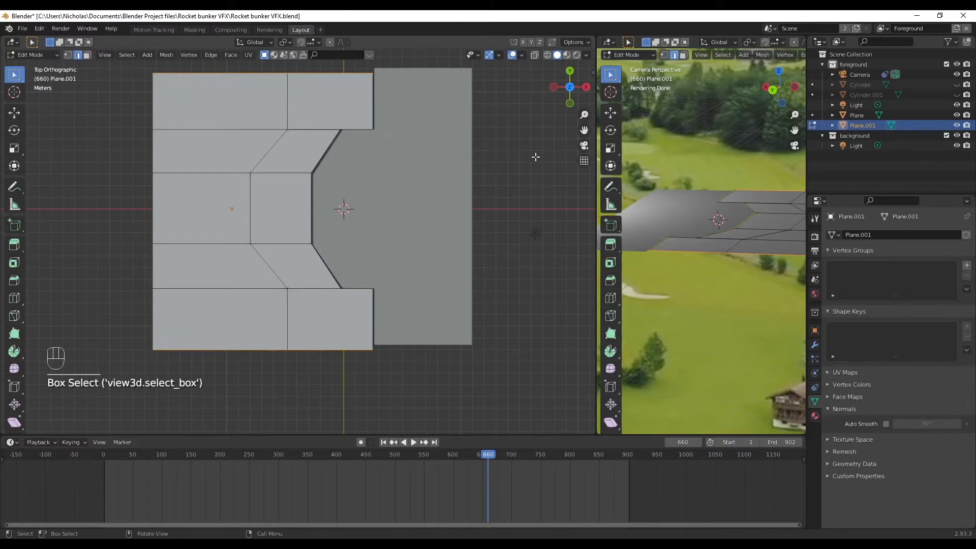
{"action": "key", "text": "s"}
{"action": "key", "text": "y"}
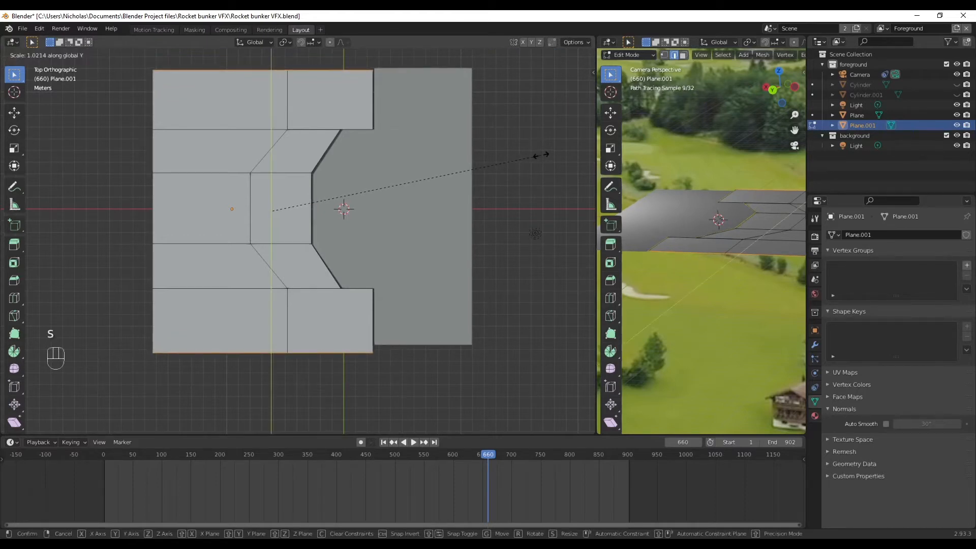
{"action": "left_click", "coordinate": [543, 153]}
Move the duplicate's outer -Y edge about 0.74 m along Y to line up with the original plane.
{"action": "left_click_drag", "start_coordinate": [411, 381], "coordinate": [67, 345]}
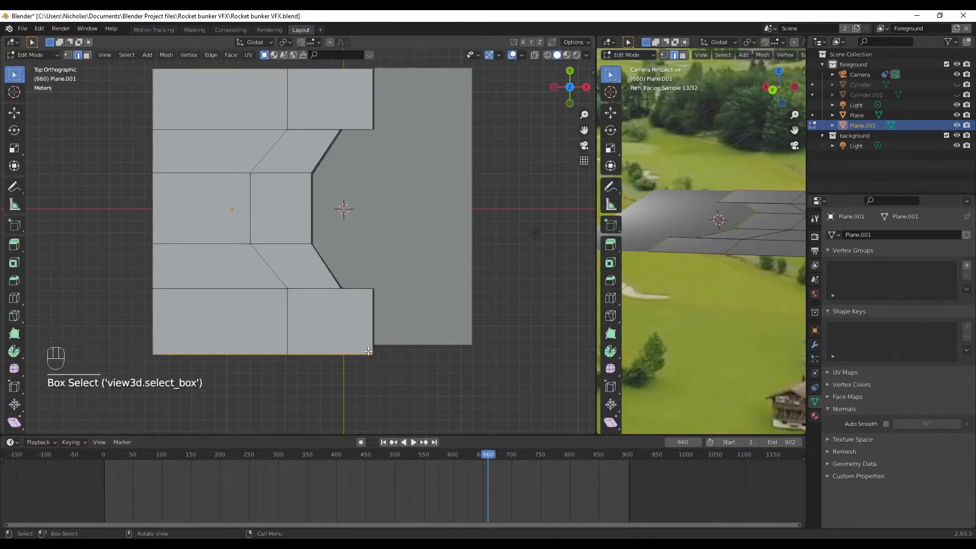
{"action": "key", "text": "g"}
{"action": "key", "text": "y"}
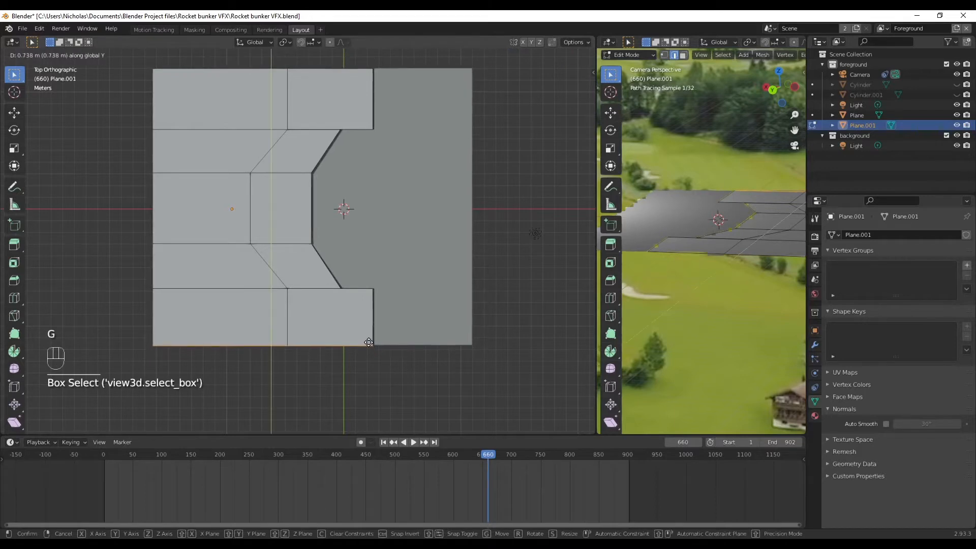
{"action": "left_click", "coordinate": [369, 341]}
Add a loop cut across the duplicate's +Y arm where its inner edge meets the slanted edge.
{"action": "scroll", "coordinate": [384, 81], "scroll_direction": "up", "scroll_amount": 5}
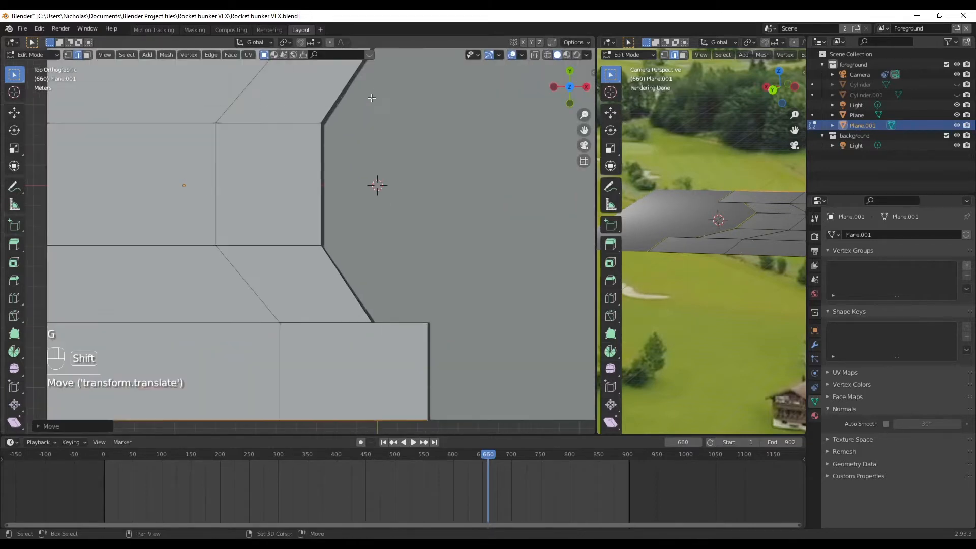
{"action": "left_click", "coordinate": [68, 55]}
{"action": "scroll", "coordinate": [454, 316], "scroll_direction": "up", "scroll_amount": 3}
{"action": "middle_click_drag", "start_coordinate": [454, 315], "coordinate": [296, 252], "text": "shift"}
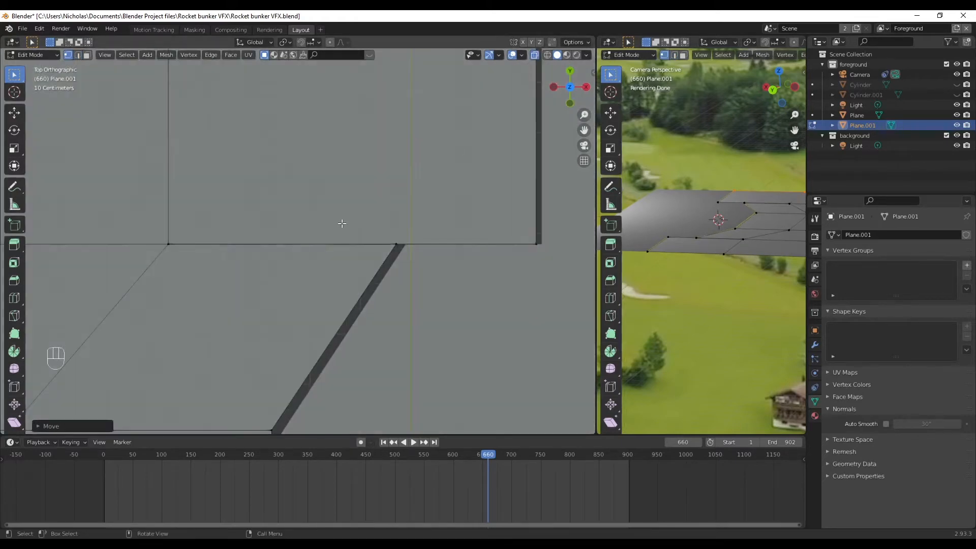
{"action": "middle_click_drag", "start_coordinate": [342, 221], "coordinate": [375, 230], "text": "shift"}
{"action": "left_click", "coordinate": [431, 266]}
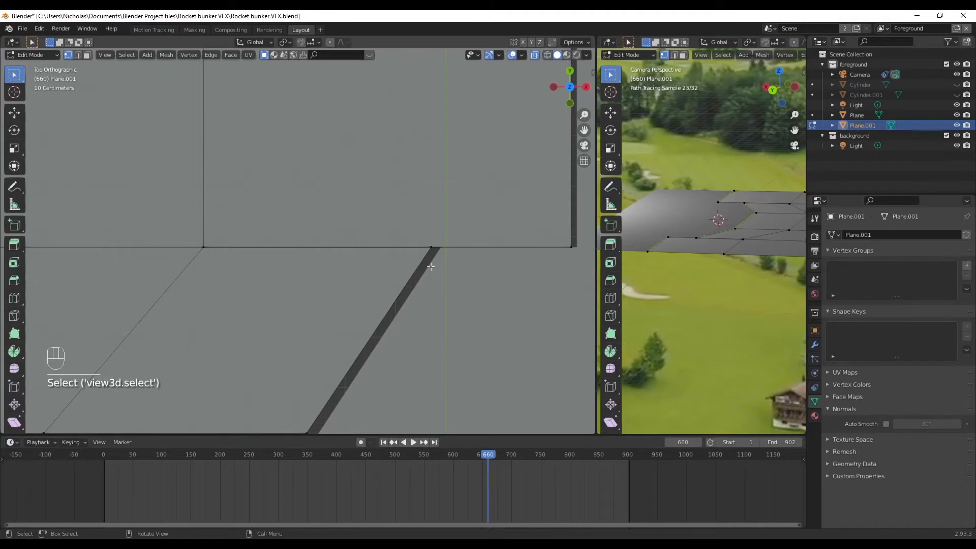
{"action": "middle_click_drag", "start_coordinate": [432, 265], "coordinate": [408, 369], "text": "shift"}
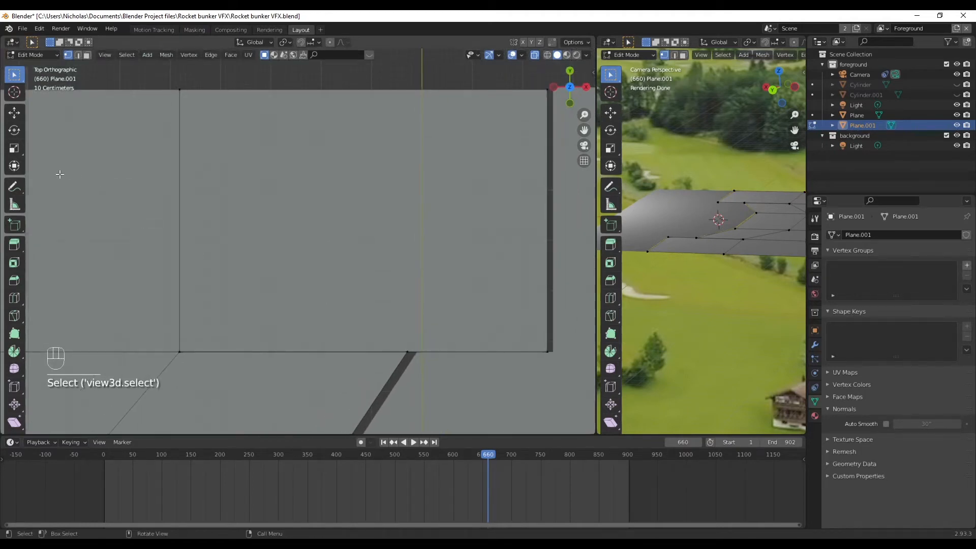
{"action": "left_click", "coordinate": [14, 298]}
{"action": "left_click_drag", "start_coordinate": [378, 88], "coordinate": [420, 85]}
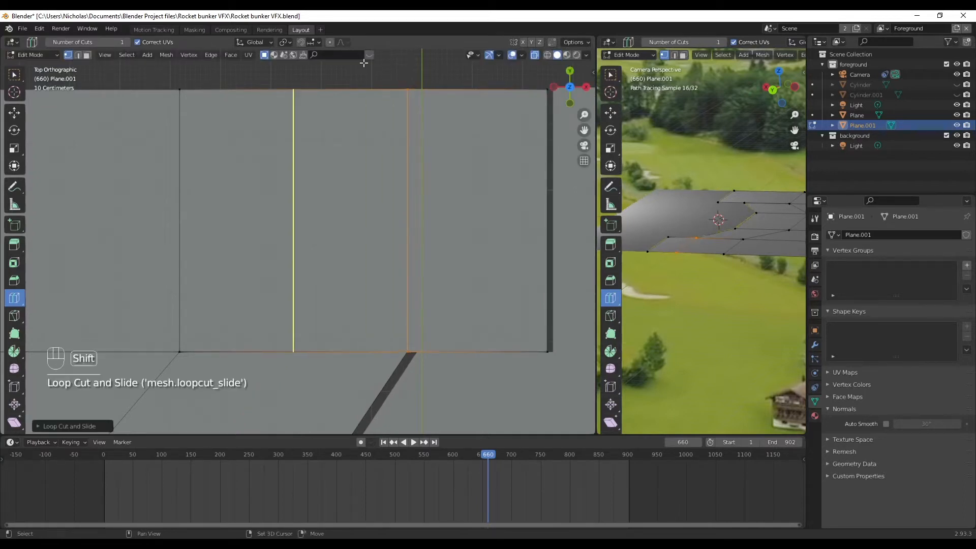
Add a matching loop cut across the duplicate's -Y arm where its inner edge meets the slanted edge.
{"action": "middle_click_drag", "start_coordinate": [392, 258], "coordinate": [379, 108], "text": "shift"}
{"action": "scroll", "coordinate": [379, 108], "scroll_direction": "down", "scroll_amount": 7}
{"action": "middle_click_drag", "start_coordinate": [376, 300], "coordinate": [387, 157], "text": "shift"}
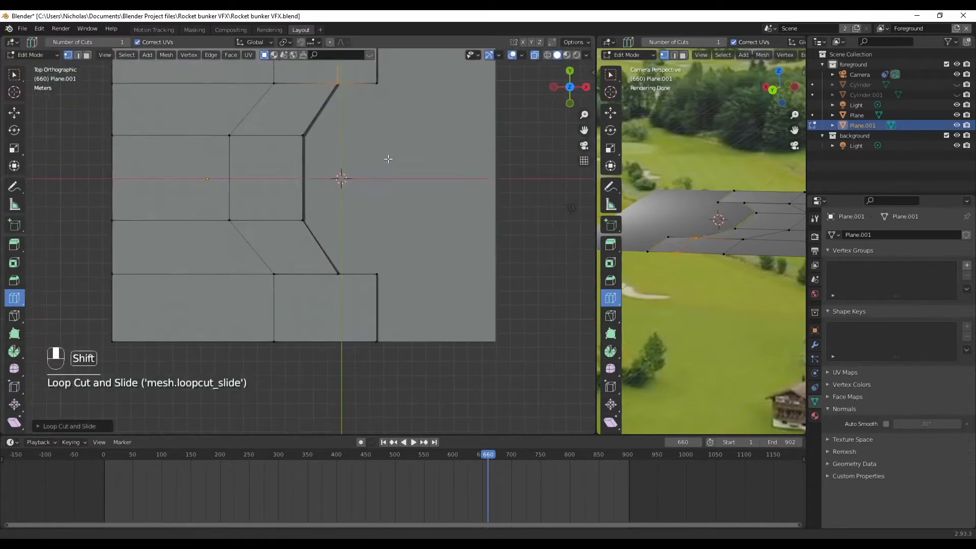
{"action": "scroll", "coordinate": [341, 350], "scroll_direction": "up", "scroll_amount": 2}
{"action": "left_click_drag", "start_coordinate": [342, 368], "coordinate": [359, 369]}
Merge the vertices at the +Y arm's inner corner, where the interior slanted edge begins, at their center.
{"action": "middle_click_drag", "start_coordinate": [385, 212], "coordinate": [398, 432], "text": "shift"}
{"action": "scroll", "coordinate": [297, 180], "scroll_direction": "up", "scroll_amount": 3}
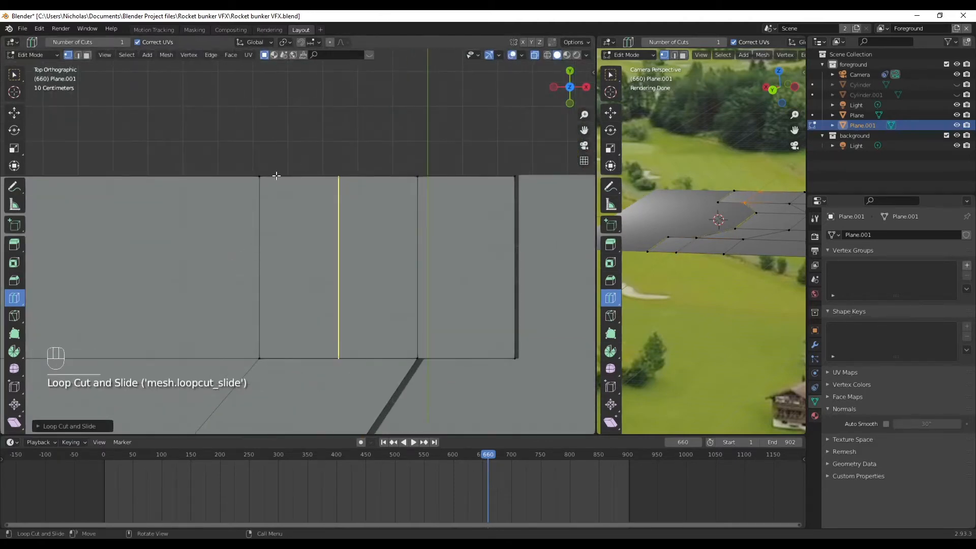
{"action": "left_click", "coordinate": [15, 77]}
{"action": "middle_click_drag", "start_coordinate": [241, 343], "coordinate": [242, 283], "text": "shift"}
{"action": "left_click", "coordinate": [243, 283]}
{"action": "left_click_drag", "start_coordinate": [205, 264], "coordinate": [286, 318]}
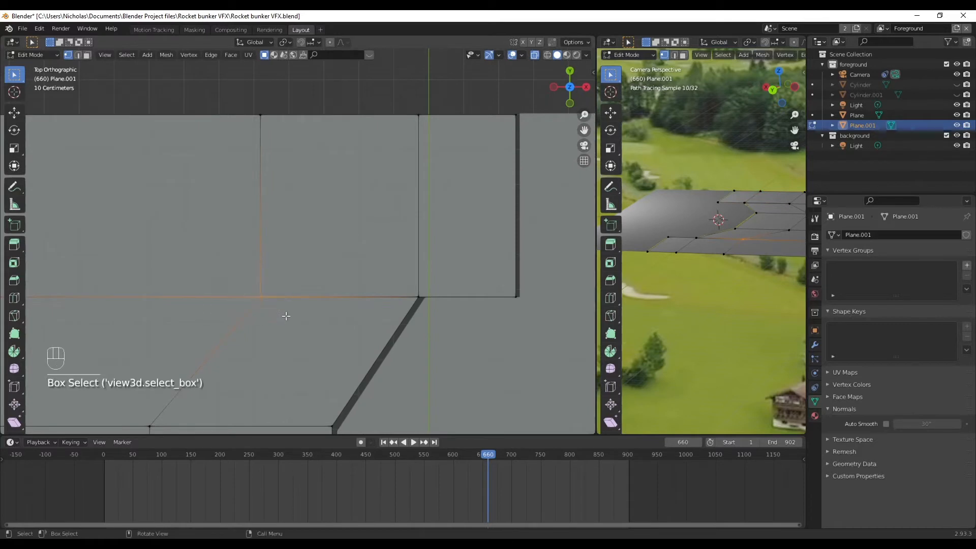
{"action": "key", "text": "m"}
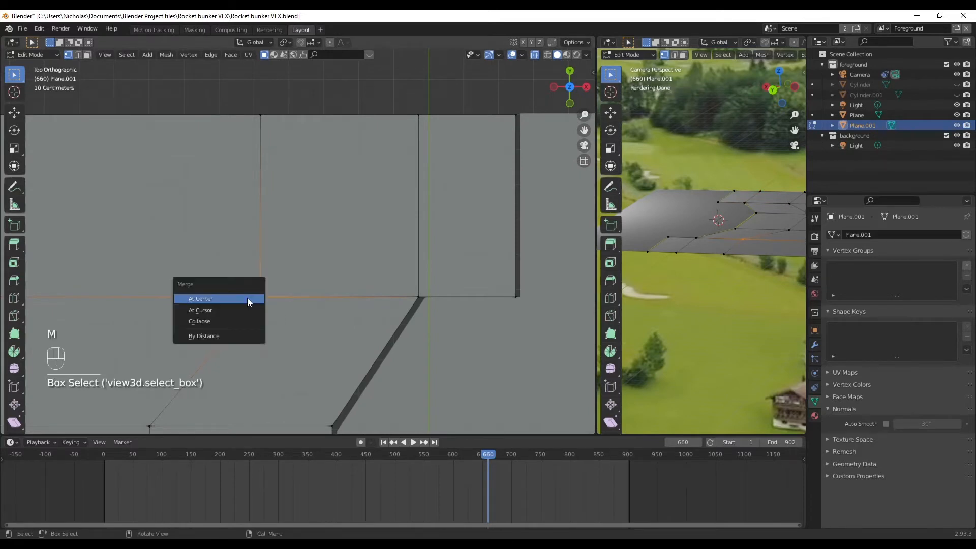
{"action": "left_click", "coordinate": [247, 298]}
Merge at center the vertices where the +Y arm's new cut meets the slanted edge and those at the older crosswise edge's outer end.
{"action": "left_click_drag", "start_coordinate": [389, 271], "coordinate": [423, 305]}
{"action": "key", "text": "m"}
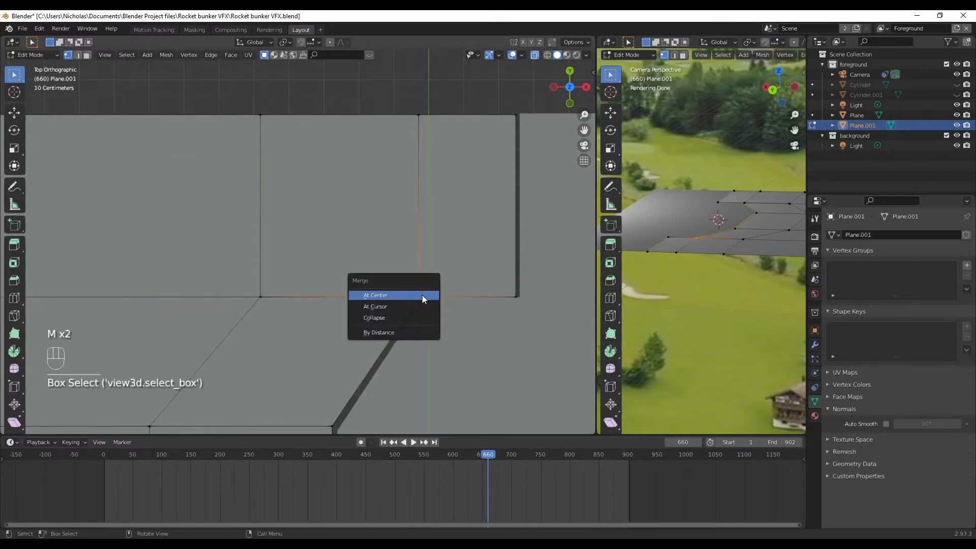
{"action": "left_click", "coordinate": [421, 295]}
{"action": "left_click_drag", "start_coordinate": [253, 108], "coordinate": [298, 163]}
{"action": "key", "text": "m"}
{"action": "left_click", "coordinate": [300, 166]}
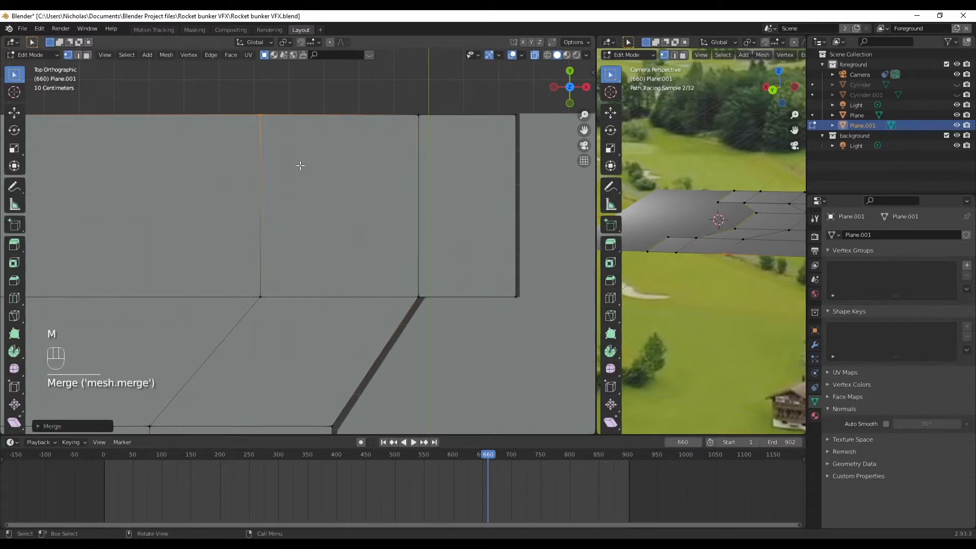
Merge at center the vertices at the -Y arm's inner corner and where its new cut meets the slanted edge.
{"action": "middle_click_drag", "start_coordinate": [428, 328], "coordinate": [388, 133], "text": "shift"}
{"action": "scroll", "coordinate": [385, 157], "scroll_direction": "down", "scroll_amount": 5}
{"action": "middle_click_drag", "start_coordinate": [360, 290], "coordinate": [369, 171], "text": "shift"}
{"action": "scroll", "coordinate": [327, 279], "scroll_direction": "up", "scroll_amount": 2}
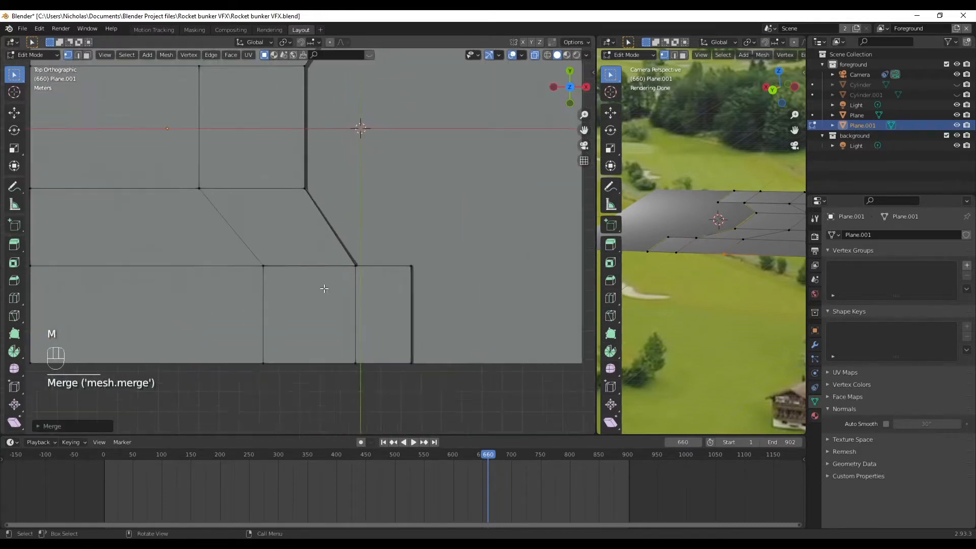
{"action": "scroll", "coordinate": [324, 288], "scroll_direction": "up", "scroll_amount": 1}
{"action": "middle_click_drag", "start_coordinate": [324, 288], "coordinate": [331, 246], "text": "shift"}
{"action": "left_click_drag", "start_coordinate": [250, 200], "coordinate": [333, 265]}
{"action": "key", "text": "m"}
{"action": "left_click", "coordinate": [332, 266]}
{"action": "left_click_drag", "start_coordinate": [402, 193], "coordinate": [436, 261]}
{"action": "key", "text": "m"}
{"action": "left_click", "coordinate": [438, 259]}
Merge at center the vertices at the outer ends of the -Y arm's two crosswise edges.
{"action": "left_click_drag", "start_coordinate": [292, 306], "coordinate": [314, 369]}
{"action": "key", "text": "m"}
{"action": "left_click", "coordinate": [314, 369]}
{"action": "left_click_drag", "start_coordinate": [382, 321], "coordinate": [466, 388]}
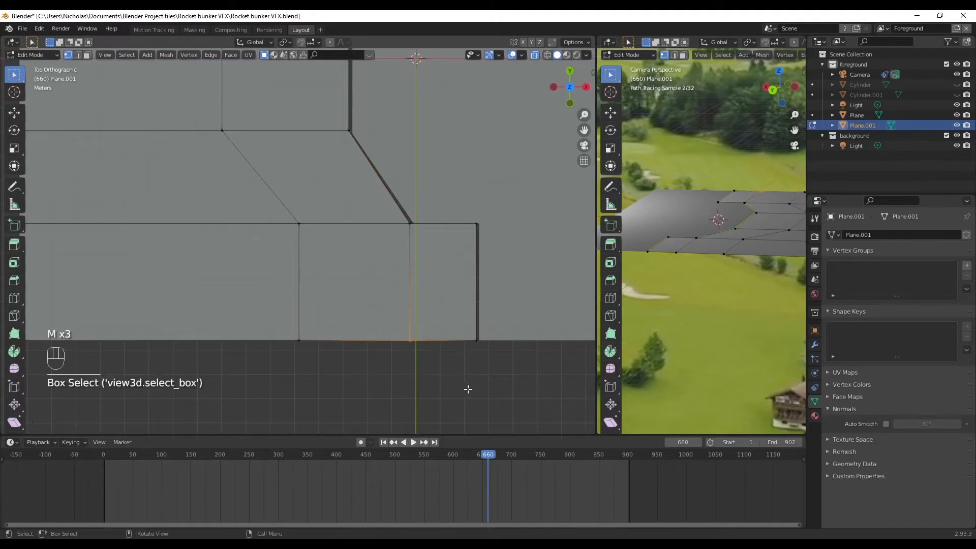
{"action": "key", "text": "m"}
{"action": "left_click", "coordinate": [405, 353]}
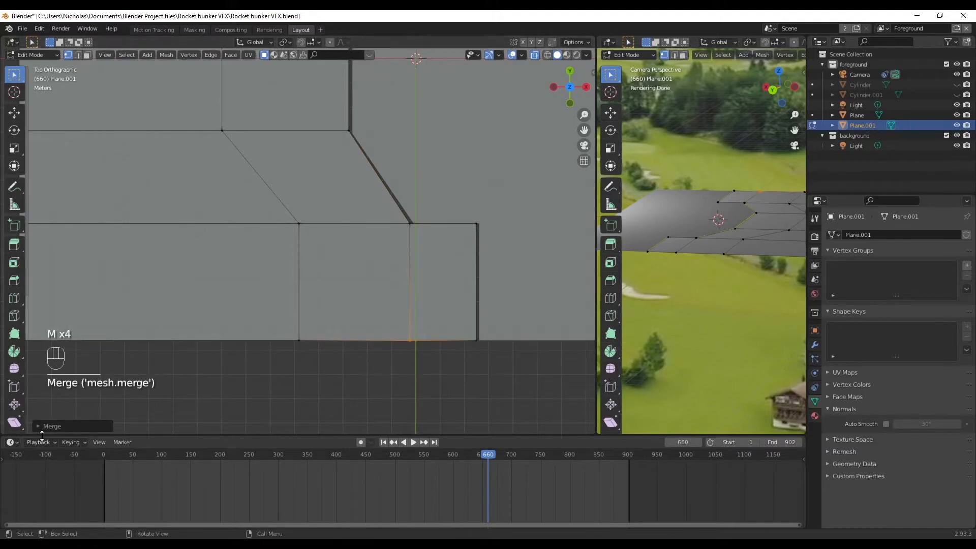
{"action": "left_click_drag", "start_coordinate": [381, 318], "coordinate": [449, 380]}
{"action": "key", "text": "m"}
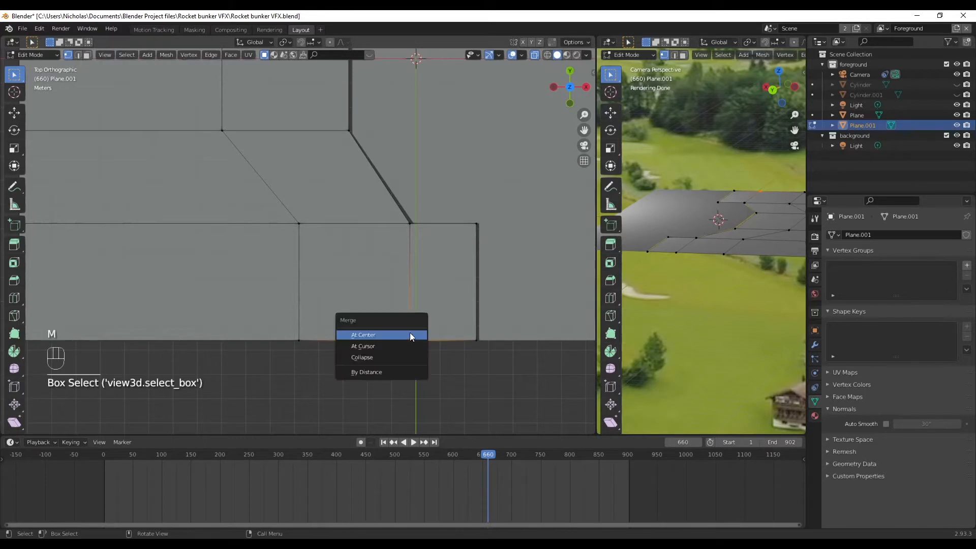
{"action": "key", "text": "m"}
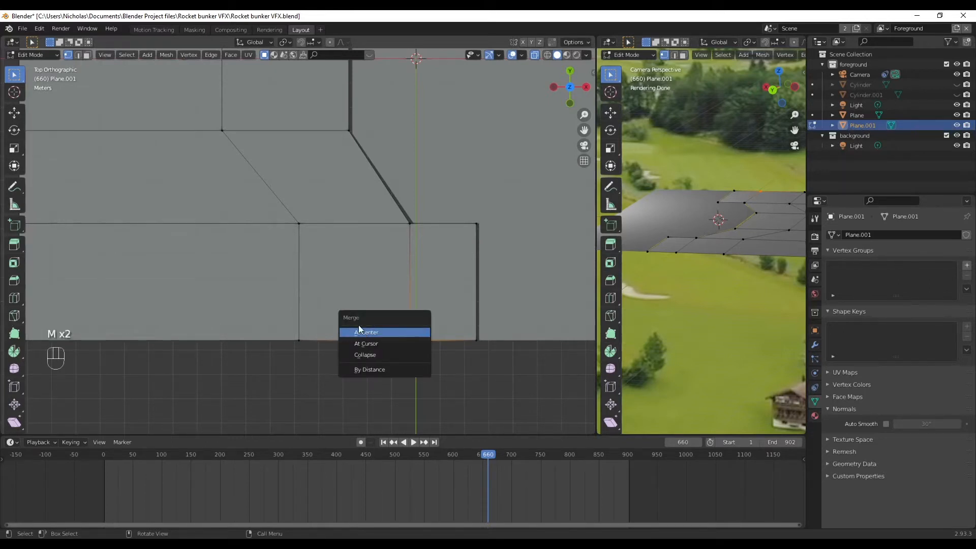
Return to Object Mode and unhide Cylinder and Cylinder.001.
{"action": "left_click", "coordinate": [45, 57]}
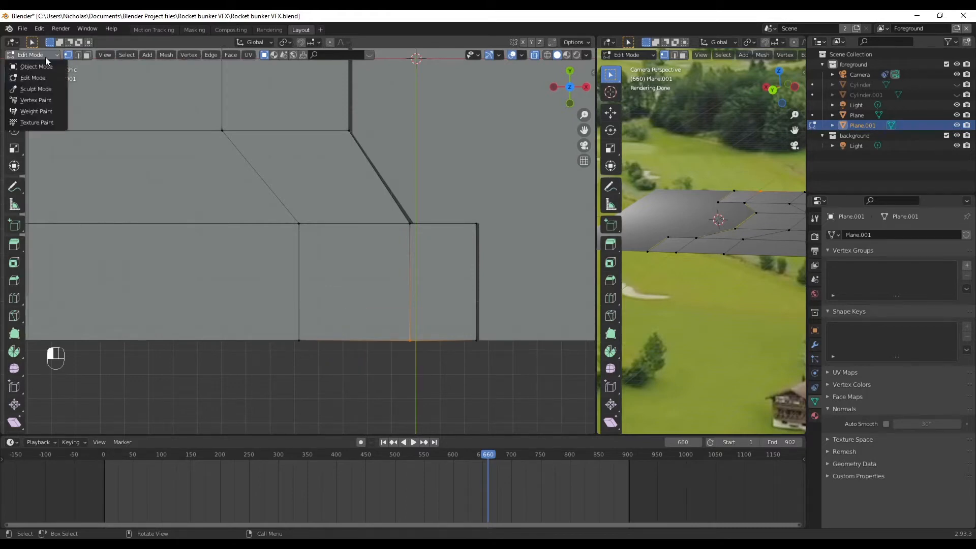
{"action": "left_click", "coordinate": [44, 66]}
{"action": "scroll", "coordinate": [264, 193], "scroll_direction": "down", "scroll_amount": 3}
{"action": "middle_click_drag", "start_coordinate": [444, 287], "coordinate": [456, 365], "text": "shift"}
{"action": "scroll", "coordinate": [456, 365], "scroll_direction": "down", "scroll_amount": 2}
{"action": "scroll", "coordinate": [381, 233], "scroll_direction": "up", "scroll_amount": 2}
{"action": "scroll", "coordinate": [482, 191], "scroll_direction": "down", "scroll_amount": 2}
{"action": "middle_click_drag", "start_coordinate": [502, 176], "coordinate": [485, 194], "text": "shift"}
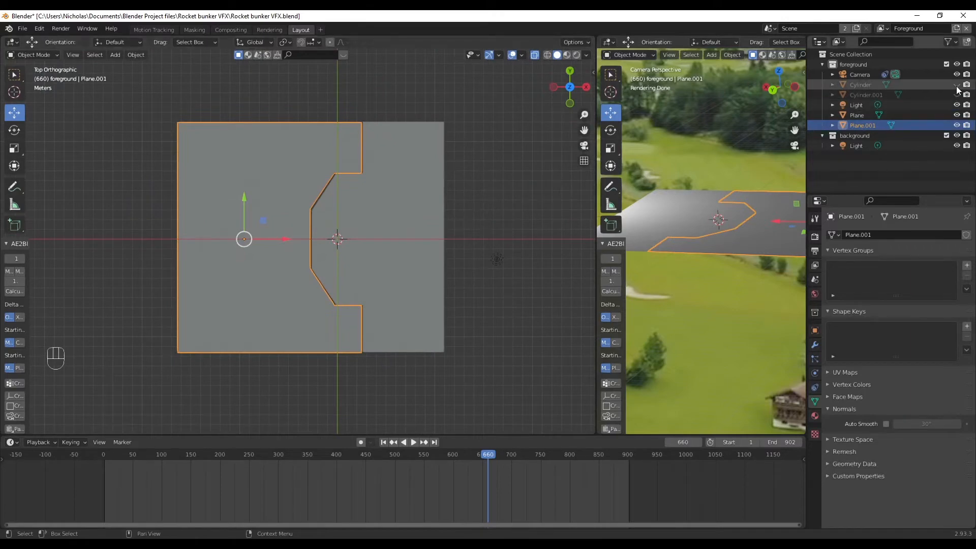
{"action": "left_click_drag", "start_coordinate": [956, 85], "coordinate": [957, 95]}
Move the outer +X vertices of the original Plane about 5.9 m along X, past the shaft's collar.
{"action": "left_click", "coordinate": [520, 220]}
{"action": "middle_click_drag", "start_coordinate": [520, 220], "coordinate": [468, 186]}
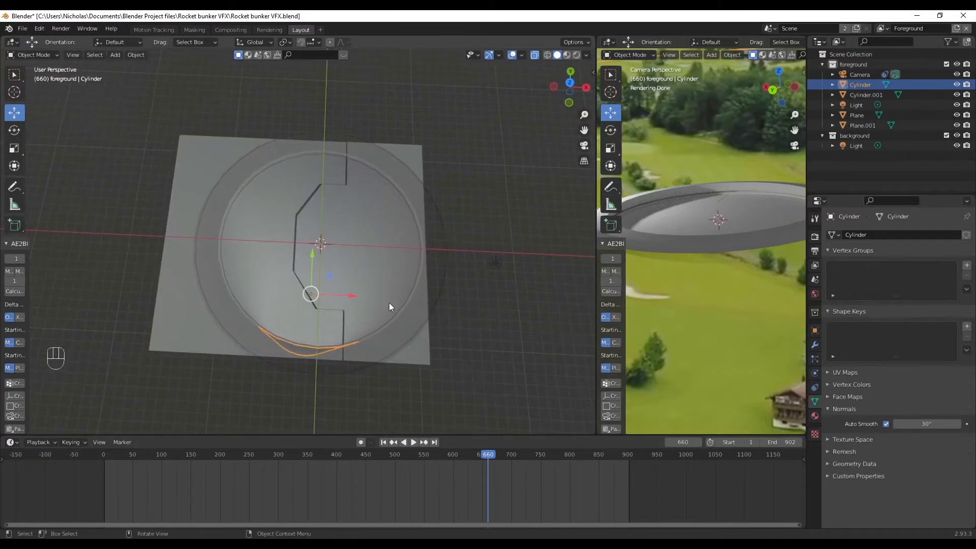
{"action": "left_click", "coordinate": [410, 152]}
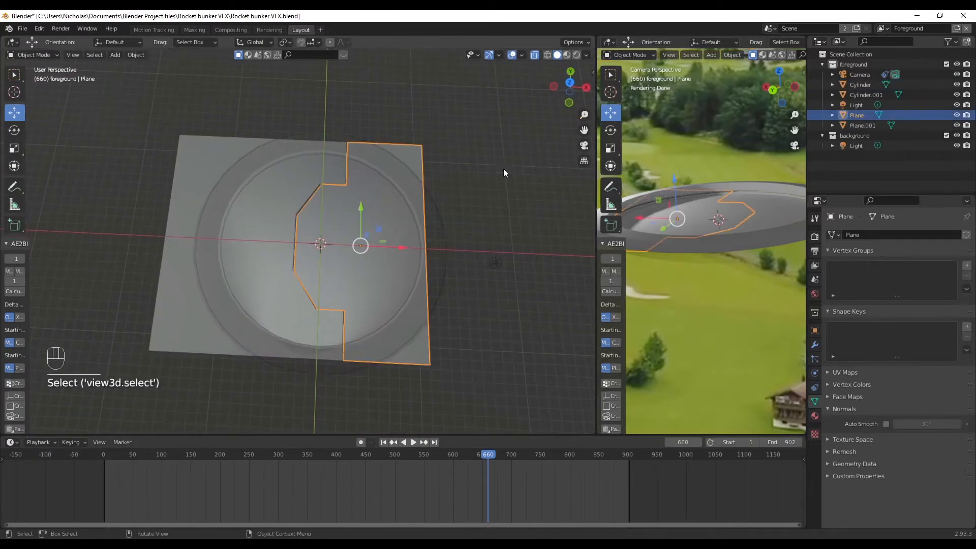
{"action": "left_click", "coordinate": [571, 83]}
{"action": "left_click", "coordinate": [33, 55]}
{"action": "left_click", "coordinate": [33, 77]}
{"action": "left_click_drag", "start_coordinate": [412, 123], "coordinate": [382, 386]}
{"action": "key", "text": "g"}
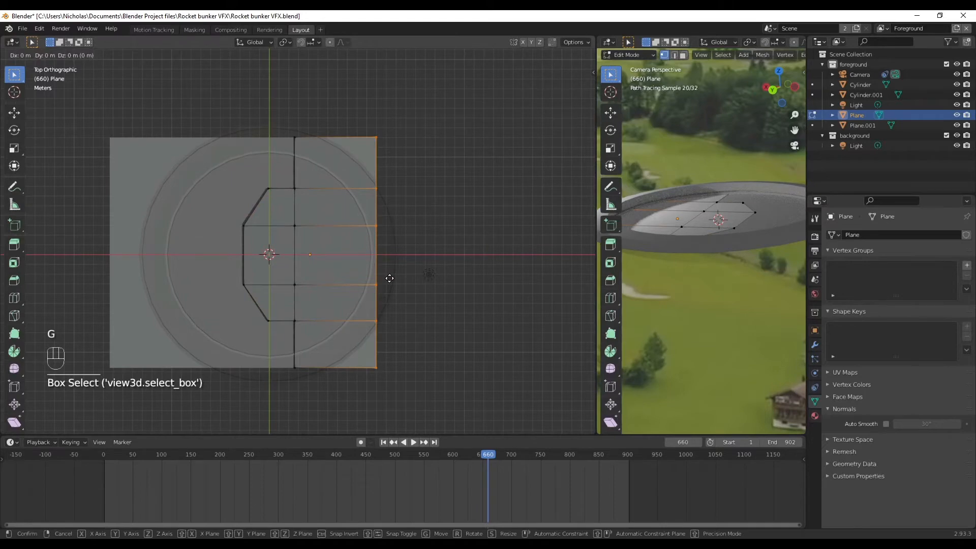
{"action": "key", "text": "x"}
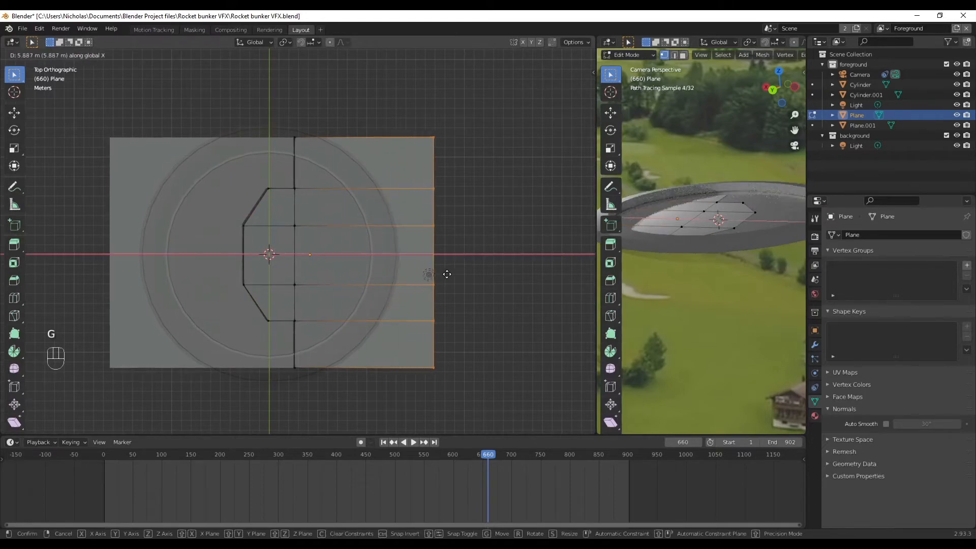
{"action": "left_click", "coordinate": [446, 275]}
{"action": "left_click_drag", "start_coordinate": [88, 104], "coordinate": [481, 158]}
{"action": "key", "text": "g"}
{"action": "key", "text": "y"}
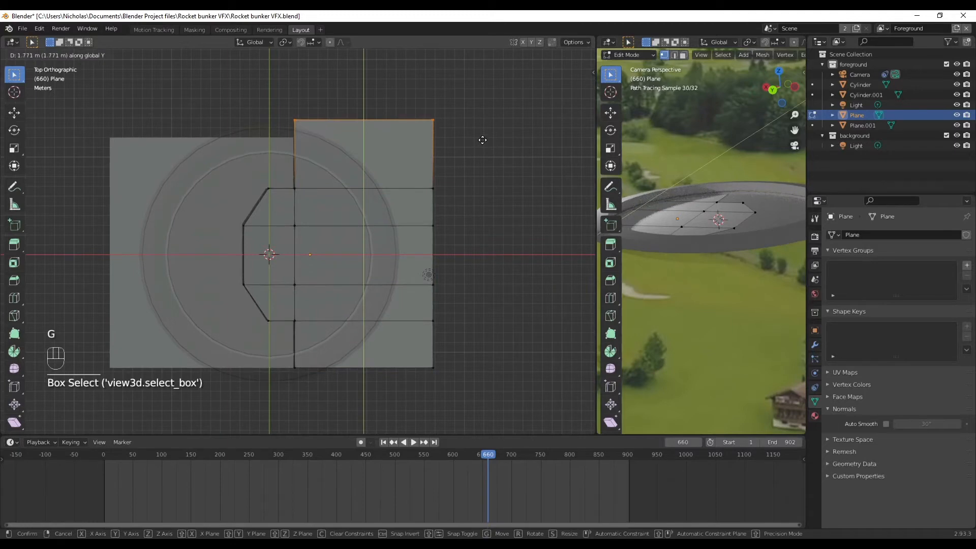
{"action": "right_click", "coordinate": [483, 140]}
Return to Object Mode and turn off the viewport's X-ray display to view the hatch panels inside the shaft.
{"action": "left_click", "coordinate": [56, 51]}
{"action": "left_click", "coordinate": [53, 62]}
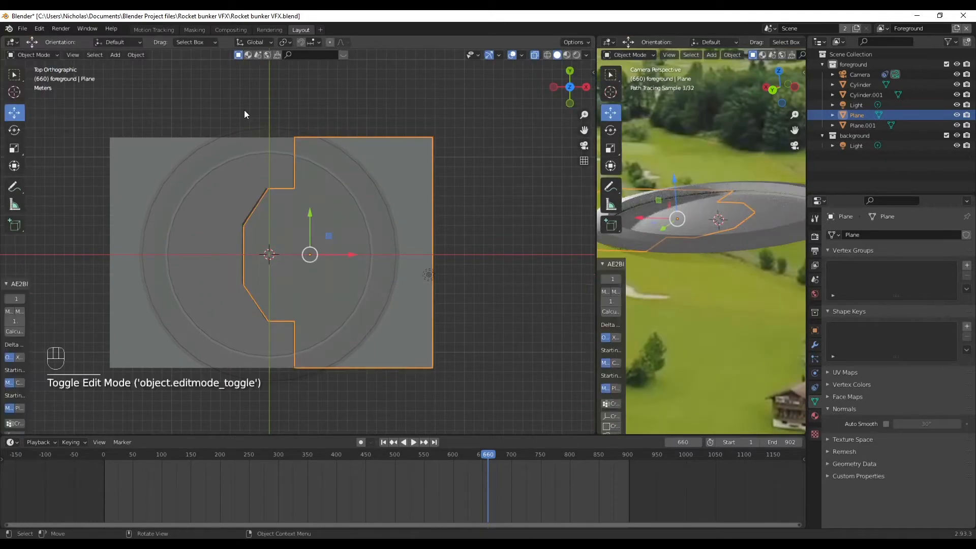
{"action": "left_click", "coordinate": [288, 154]}
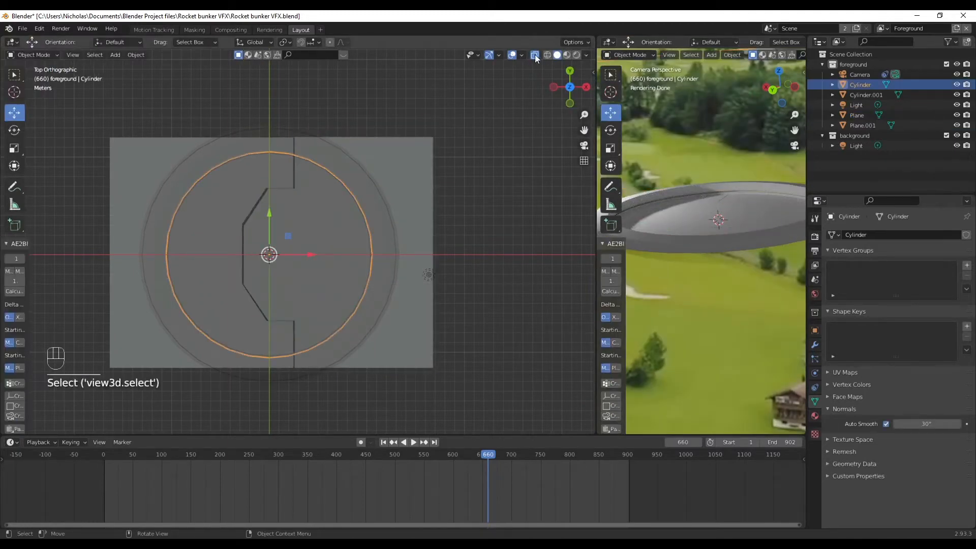
{"action": "left_click", "coordinate": [534, 55]}
{"action": "middle_click_drag", "start_coordinate": [343, 218], "coordinate": [251, 279]}
{"action": "scroll", "coordinate": [251, 278], "scroll_direction": "up", "scroll_amount": 5}
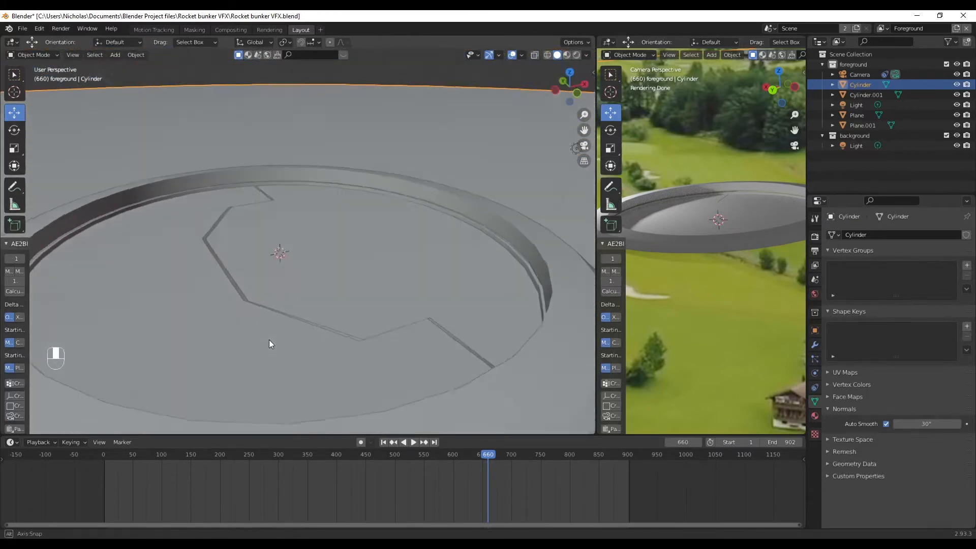
{"action": "mouse_move", "coordinate": [364, 318]}
{"action": "middle_mouse_down"}
{"action": "mouse_move", "coordinate": [336, 313]}
{"action": "mouse_move", "coordinate": [366, 319]}
{"action": "middle_mouse_up"}
Extrude the original Plane's whole mesh about 0.47 m along its normal, and return to Object Mode.
{"action": "left_click", "coordinate": [358, 234]}
{"action": "middle_click_drag", "start_coordinate": [359, 233], "coordinate": [418, 211]}
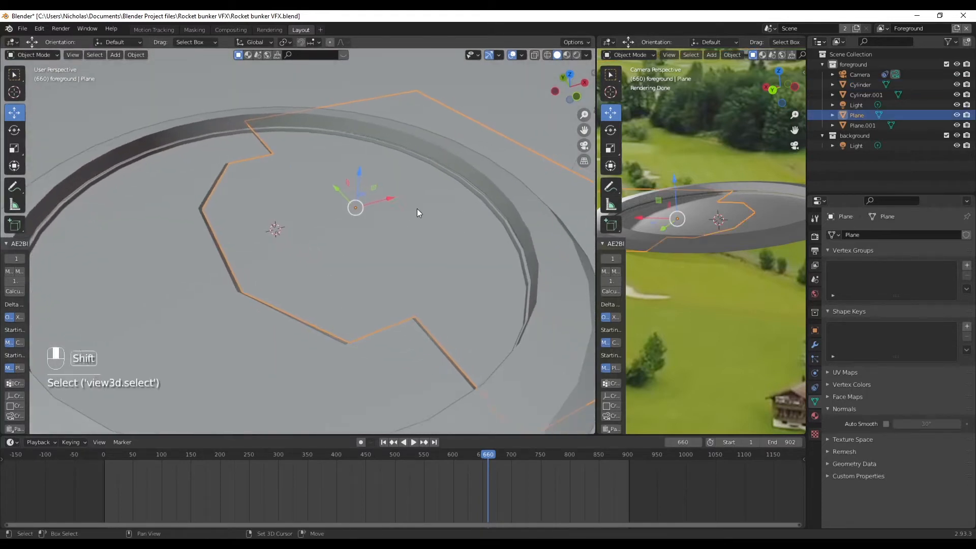
{"action": "left_click", "coordinate": [33, 54]}
{"action": "left_click", "coordinate": [46, 78]}
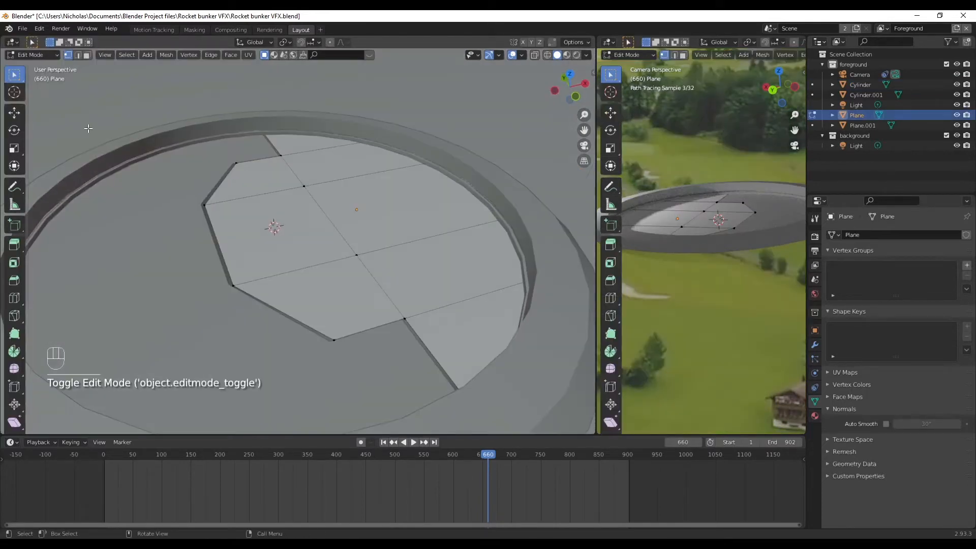
{"action": "key", "text": "a"}
{"action": "middle_click_drag", "start_coordinate": [356, 169], "coordinate": [412, 168], "text": "shift"}
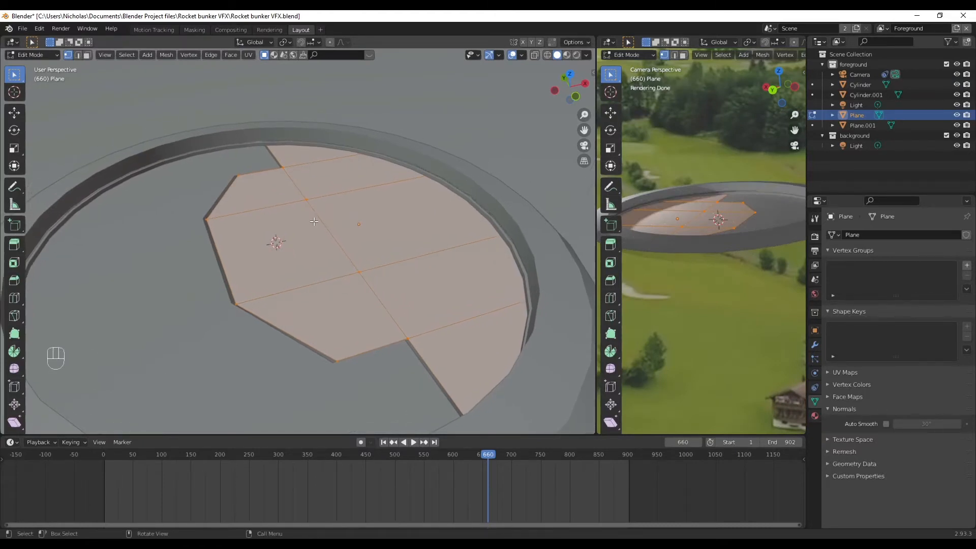
{"action": "key", "text": "e"}
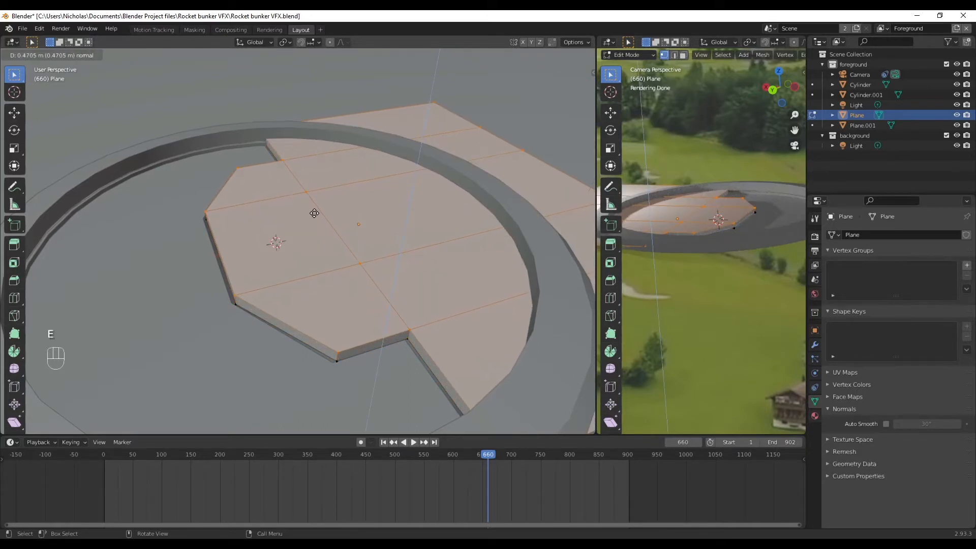
{"action": "left_click", "coordinate": [314, 213]}
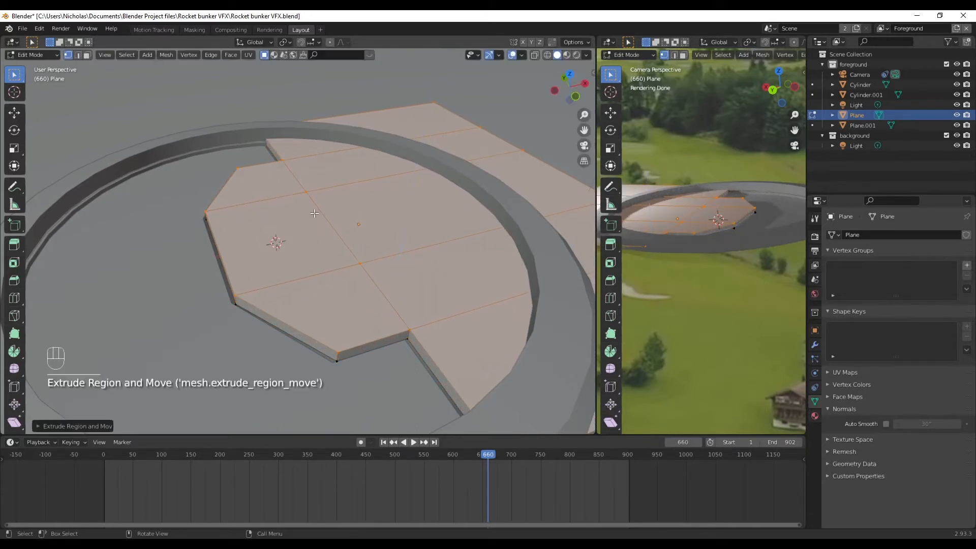
{"action": "left_click", "coordinate": [44, 56]}
{"action": "left_click", "coordinate": [44, 66]}
Extrude Plane.001's whole mesh about 0.44 m along its normal, and return to Object Mode.
{"action": "left_click", "coordinate": [152, 206]}
{"action": "left_click", "coordinate": [52, 55]}
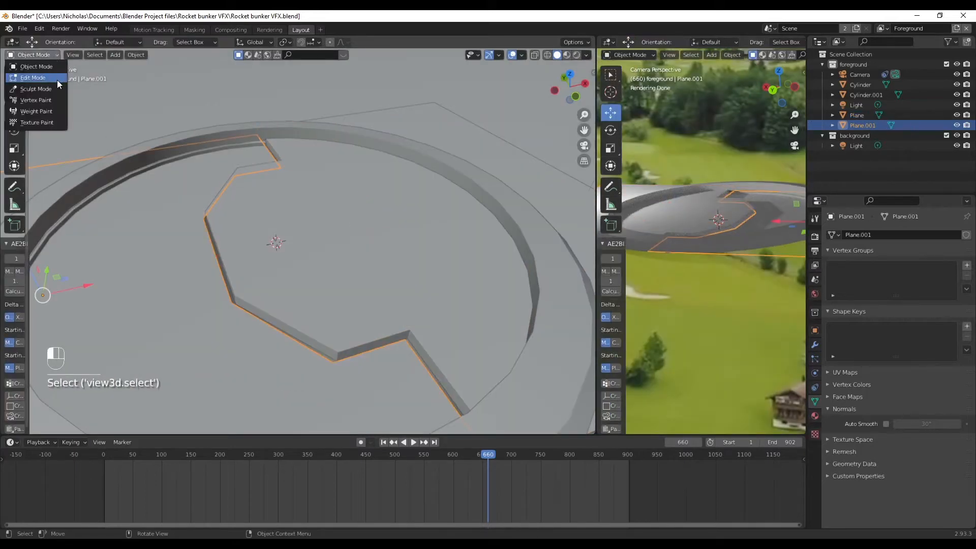
{"action": "left_click", "coordinate": [57, 79]}
{"action": "key", "text": "a"}
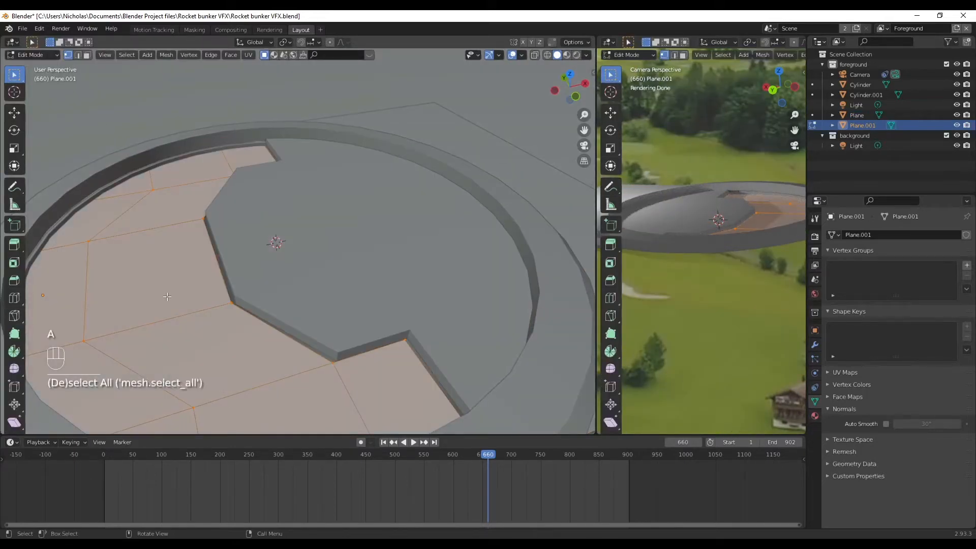
{"action": "key", "text": "alt+a"}
{"action": "key", "text": "a"}
{"action": "key", "text": "e"}
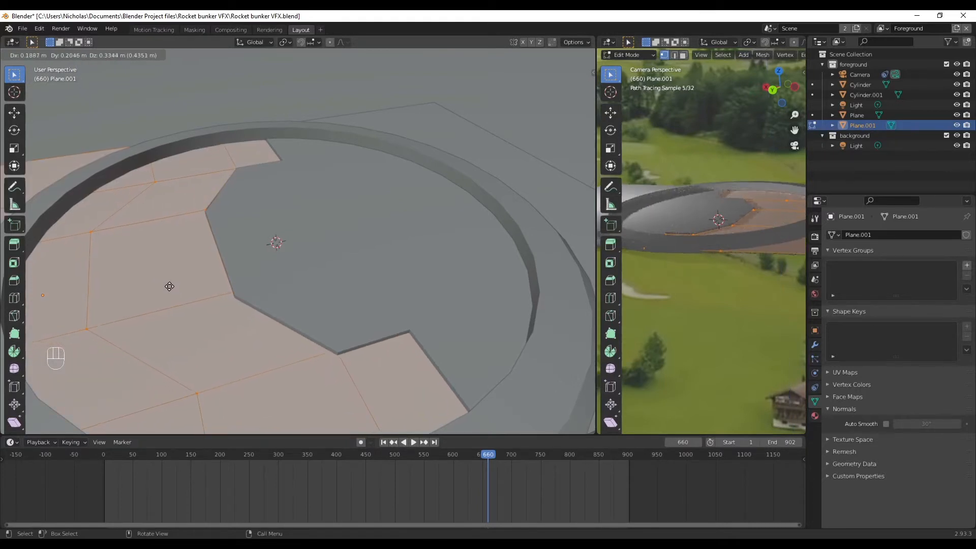
{"action": "left_click", "coordinate": [170, 285]}
{"action": "left_click", "coordinate": [26, 55]}
{"action": "left_click", "coordinate": [48, 65]}
Lower the original Plane slightly along Z to bring its top face nearly level with Plane.001, then deselect it.
{"action": "middle_click_drag", "start_coordinate": [267, 190], "coordinate": [229, 154]}
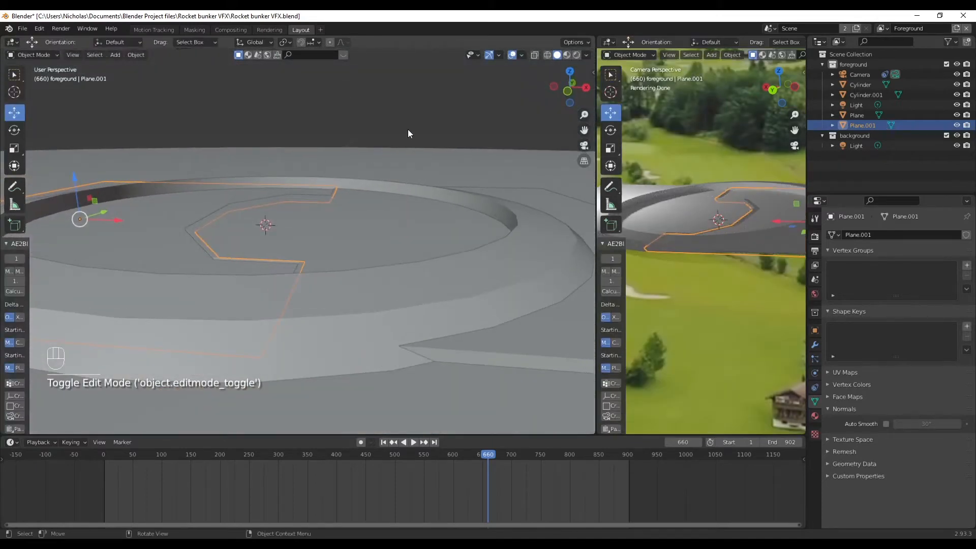
{"action": "left_click", "coordinate": [405, 130]}
{"action": "scroll", "coordinate": [300, 177], "scroll_direction": "down", "scroll_amount": 4}
{"action": "middle_click_drag", "start_coordinate": [300, 181], "coordinate": [328, 241]}
{"action": "scroll", "coordinate": [356, 204], "scroll_direction": "down", "scroll_amount": 2}
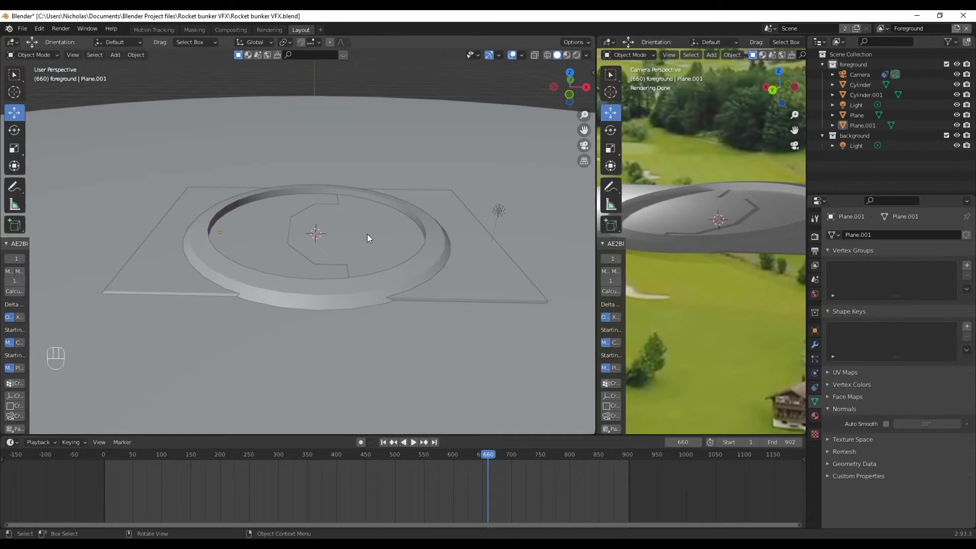
{"action": "scroll", "coordinate": [364, 230], "scroll_direction": "up", "scroll_amount": 6}
{"action": "middle_click_drag", "start_coordinate": [362, 231], "coordinate": [424, 222]}
{"action": "scroll", "coordinate": [244, 207], "scroll_direction": "up", "scroll_amount": 4}
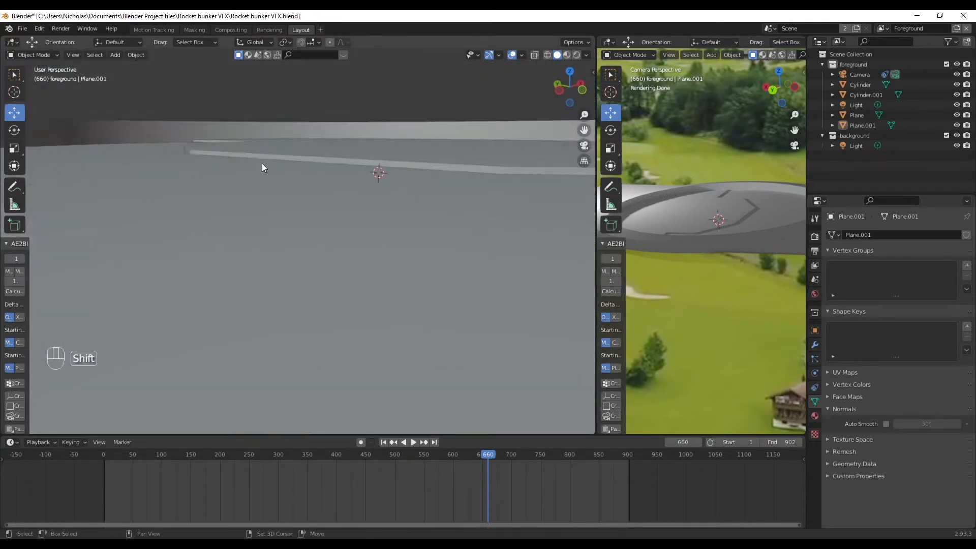
{"action": "middle_click_drag", "start_coordinate": [261, 163], "coordinate": [275, 206], "text": "shift"}
{"action": "left_click", "coordinate": [275, 206]}
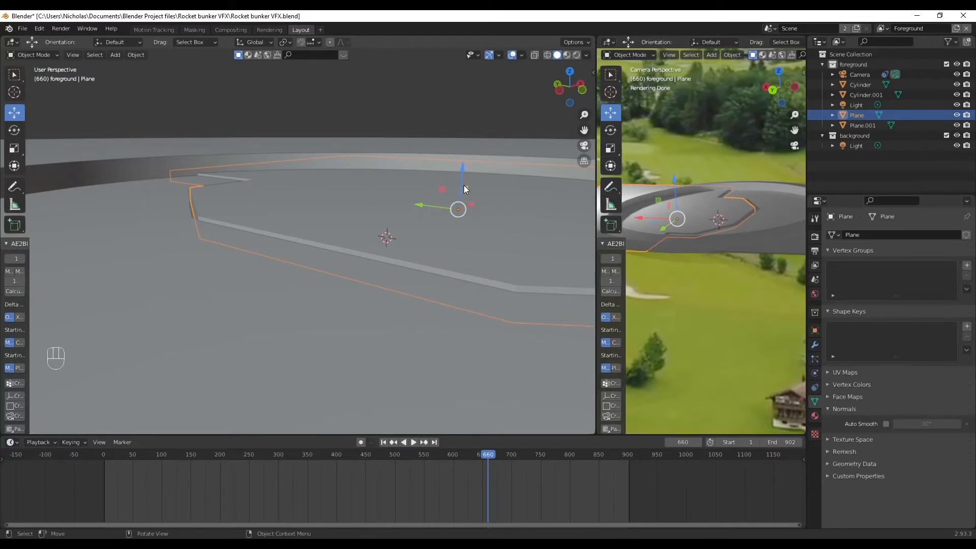
{"action": "left_click_drag", "start_coordinate": [462, 169], "coordinate": [460, 173]}
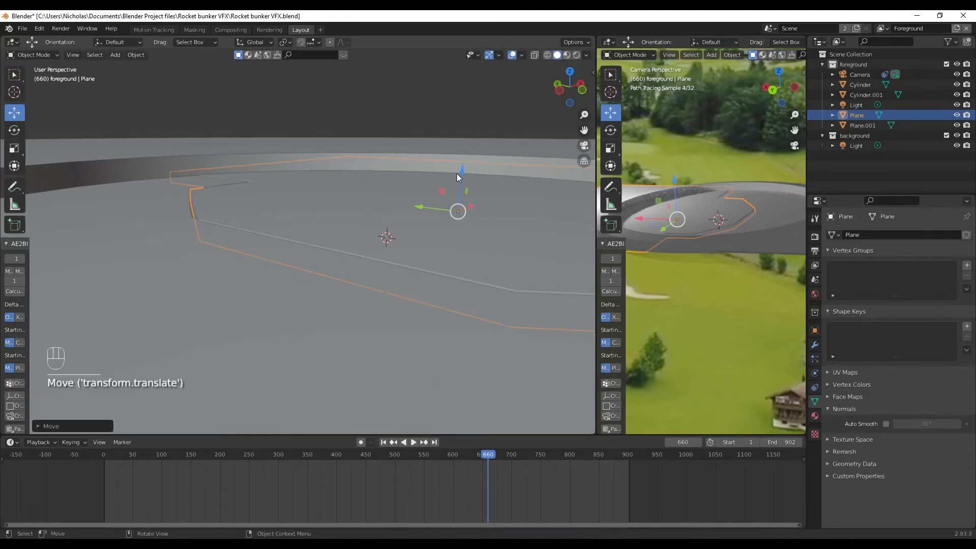
{"action": "scroll", "coordinate": [460, 170], "scroll_direction": "down", "scroll_amount": 5}
{"action": "left_click", "coordinate": [402, 97]}
Render frame 660 to check the hatch panels in the valley shot, and close the render.
{"action": "middle_click_drag", "start_coordinate": [389, 247], "coordinate": [340, 256]}
{"action": "scroll", "coordinate": [339, 256], "scroll_direction": "down", "scroll_amount": 5}
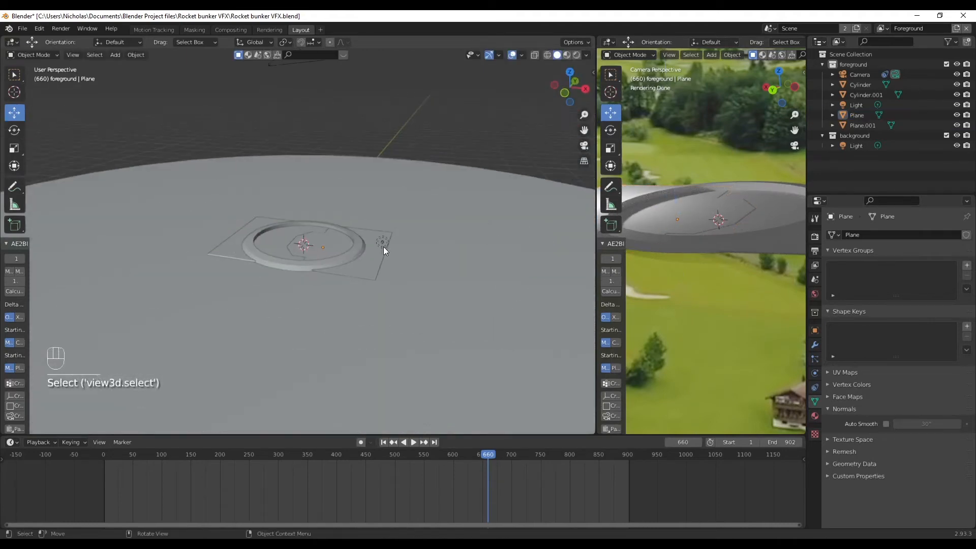
{"action": "key", "text": "F12"}
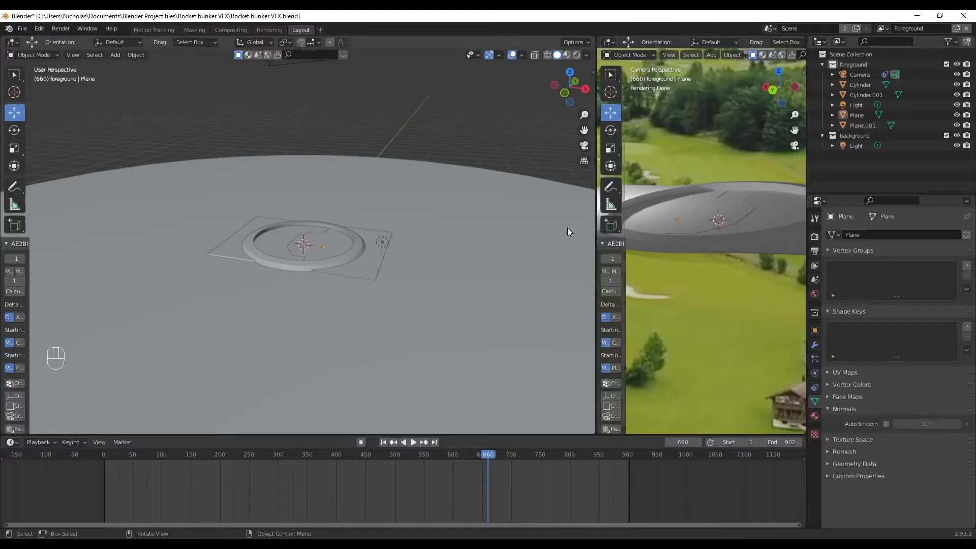
{"action": "left_click", "coordinate": [960, 18]}
Lower Plane and Plane.001 together along Z until their outer parts sit below the ground surface.
{"action": "left_click", "coordinate": [288, 264]}
{"action": "left_click", "coordinate": [229, 251], "text": "shift"}
{"action": "left_click_drag", "start_coordinate": [289, 204], "coordinate": [289, 206]}
{"action": "left_click", "coordinate": [398, 109]}
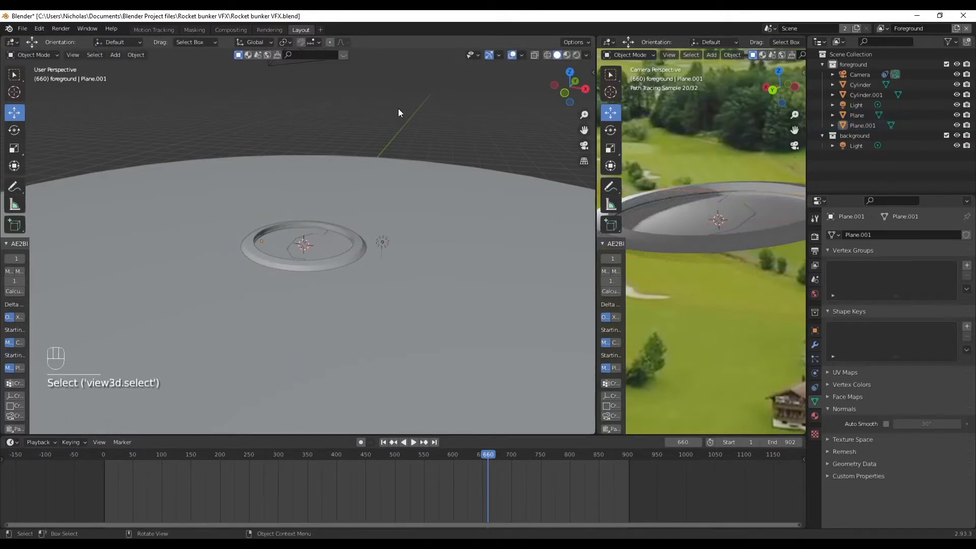
Render frame 660 again to check the lowered panels, put the render away and save the Blender file.
{"action": "key", "text": "F12"}
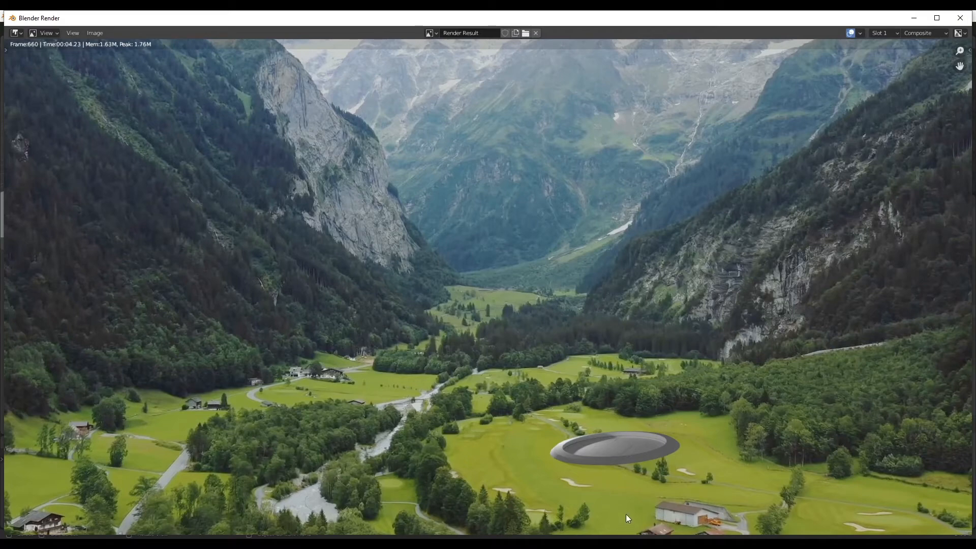
{"action": "left_click", "coordinate": [913, 20]}
{"action": "middle_click_drag", "start_coordinate": [477, 137], "coordinate": [349, 160]}
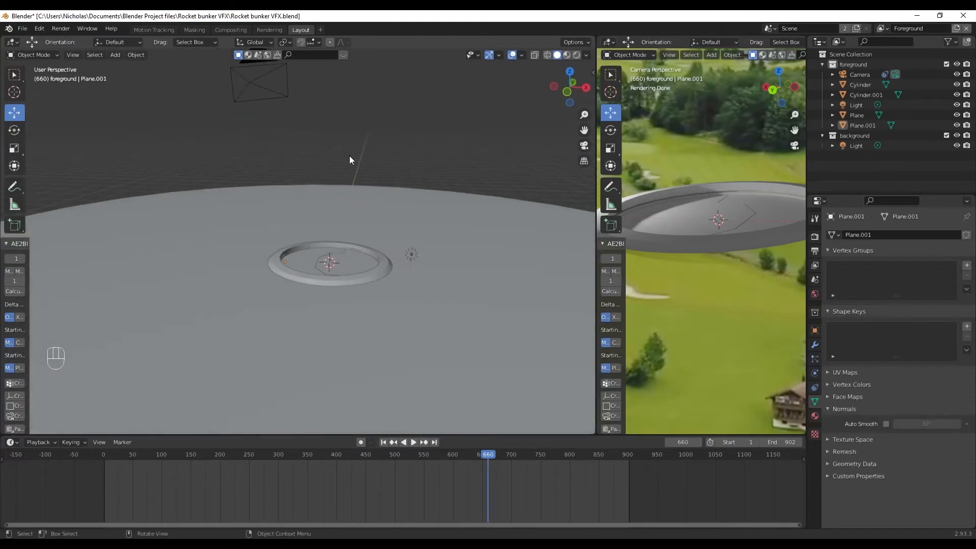
{"action": "left_click", "coordinate": [22, 29]}
{"action": "left_click", "coordinate": [32, 94]}
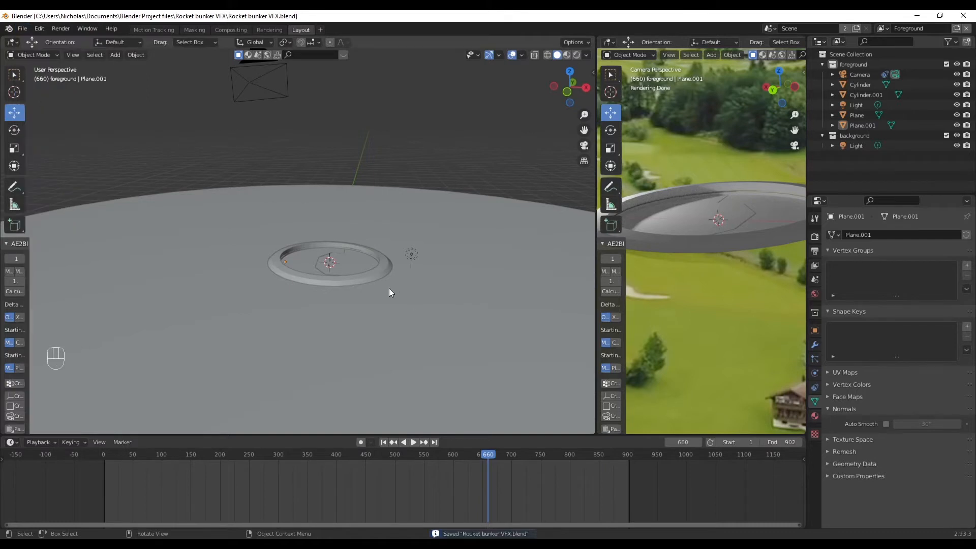
In top view, slide Plane about 12 m along +X and Plane.001 along -X to open the hatch.
{"action": "middle_click_drag", "start_coordinate": [389, 292], "coordinate": [353, 359]}
{"action": "left_click", "coordinate": [344, 249]}
{"action": "scroll", "coordinate": [370, 283], "scroll_direction": "up", "scroll_amount": 4}
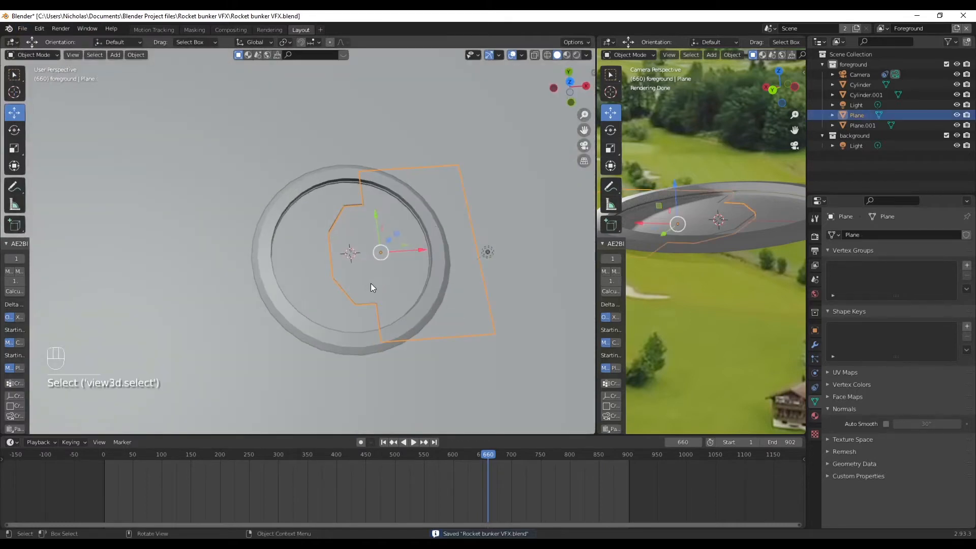
{"action": "left_click", "coordinate": [570, 83]}
{"action": "middle_click_drag", "start_coordinate": [443, 260], "coordinate": [359, 249], "text": "shift"}
{"action": "left_click_drag", "start_coordinate": [362, 247], "coordinate": [460, 248]}
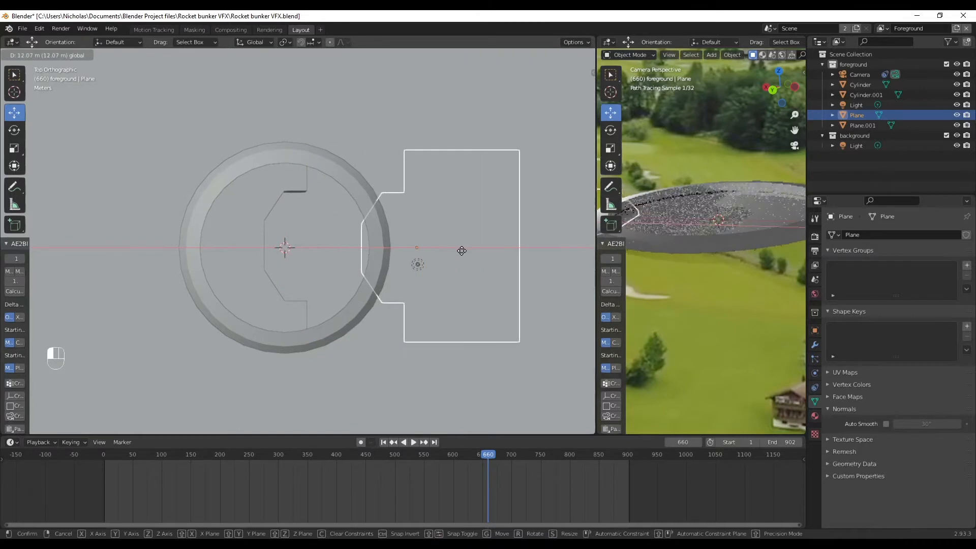
{"action": "left_click", "coordinate": [226, 246]}
{"action": "left_click_drag", "start_coordinate": [245, 247], "coordinate": [170, 248]}
{"action": "left_click", "coordinate": [401, 107]}
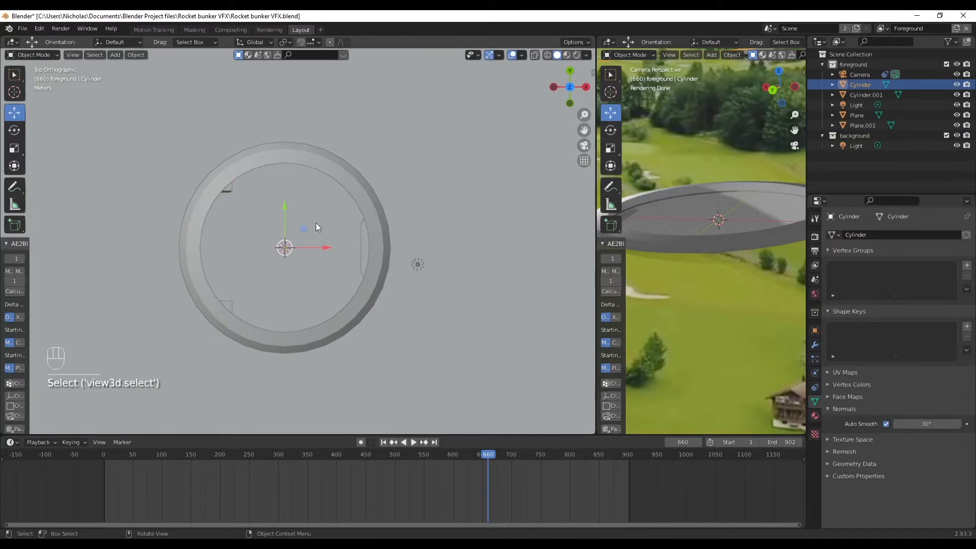
Select the shaft Cylinder.001 and enter Edit Mode on it.
{"action": "middle_click_drag", "start_coordinate": [353, 171], "coordinate": [263, 258]}
{"action": "middle_click_drag", "start_coordinate": [225, 362], "coordinate": [234, 355]}
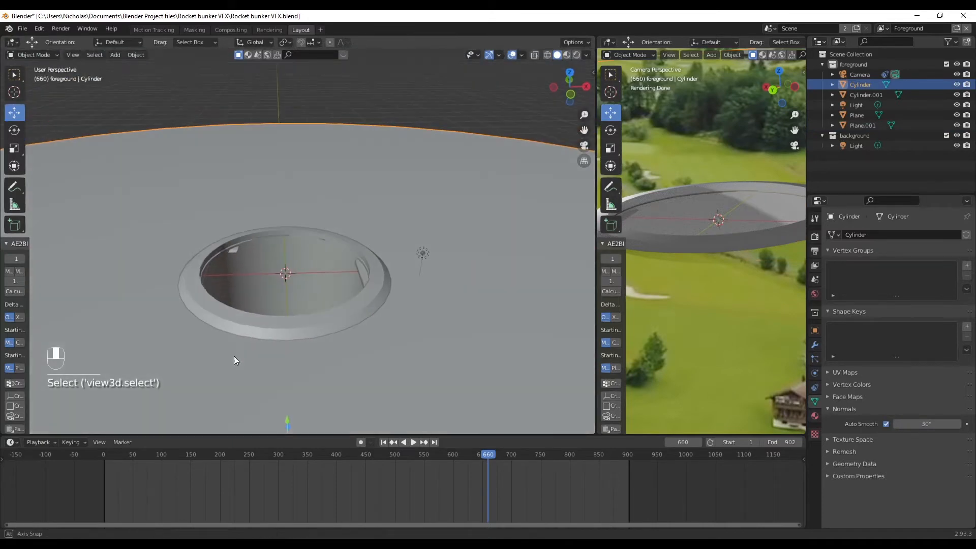
{"action": "left_click", "coordinate": [266, 258]}
{"action": "scroll", "coordinate": [231, 295], "scroll_direction": "up", "scroll_amount": 2}
{"action": "middle_click_drag", "start_coordinate": [241, 286], "coordinate": [277, 266], "text": "shift"}
{"action": "scroll", "coordinate": [278, 271], "scroll_direction": "up", "scroll_amount": 2}
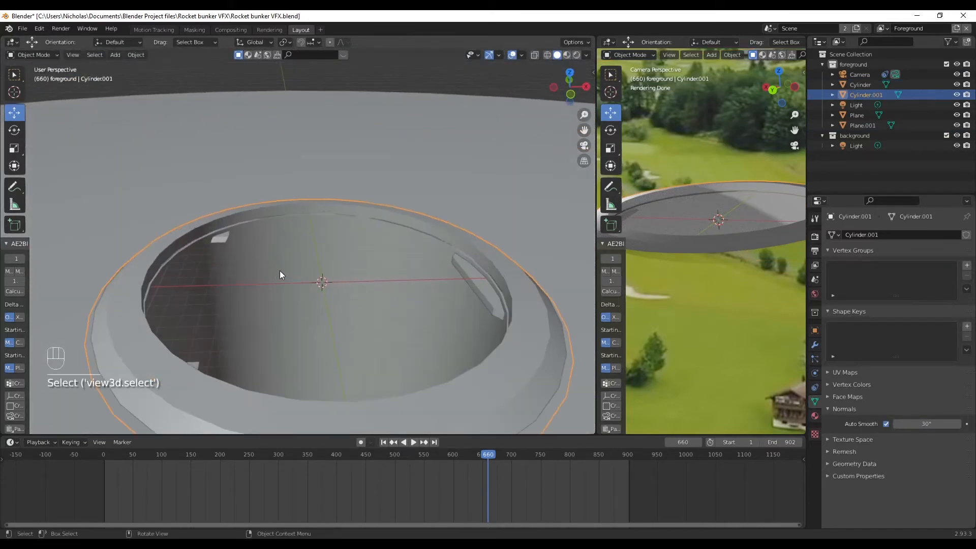
{"action": "scroll", "coordinate": [386, 279], "scroll_direction": "up", "scroll_amount": 2}
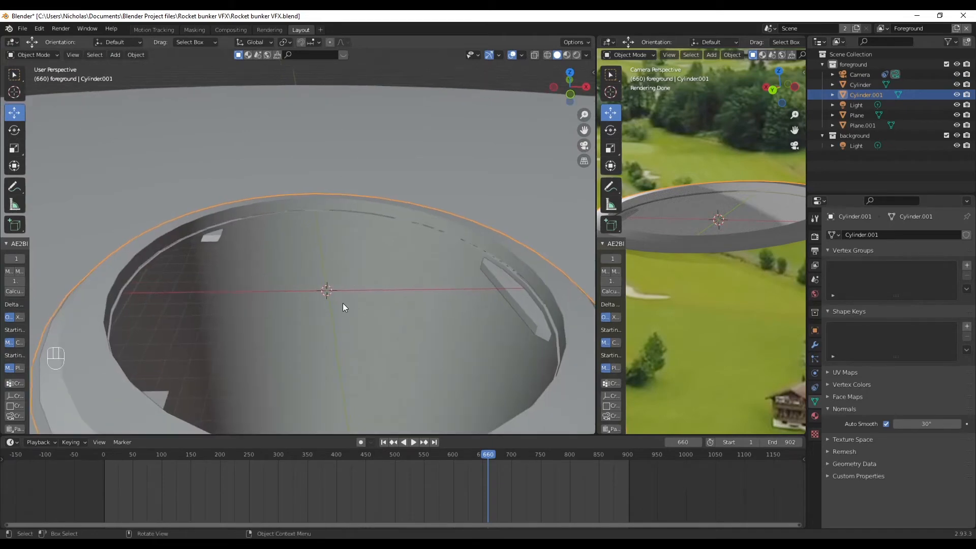
{"action": "left_click", "coordinate": [33, 54]}
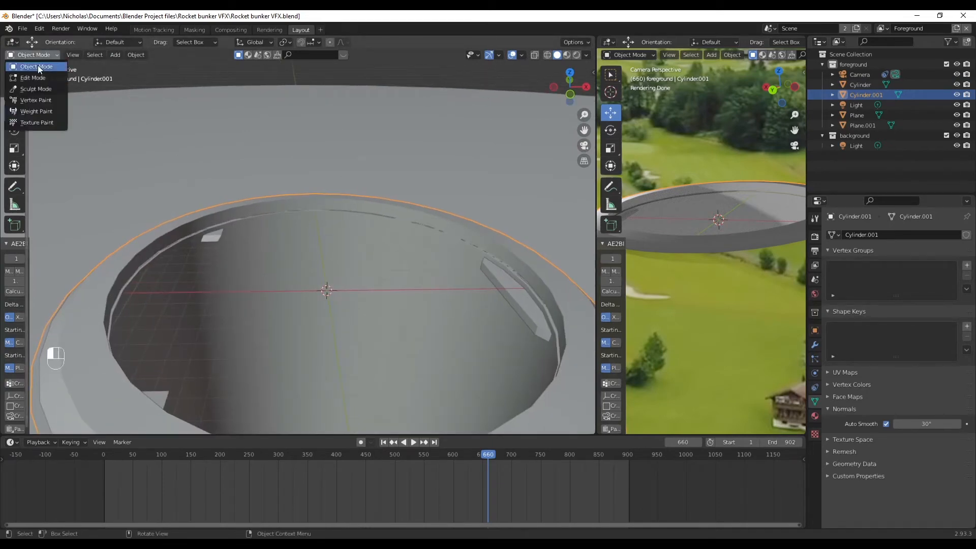
{"action": "left_click", "coordinate": [30, 76]}
In front view with X-ray on, lower the vertex rings of the shaft's inner groove about 0.8 m along Z.
{"action": "scroll", "coordinate": [296, 200], "scroll_direction": "up", "scroll_amount": 3}
{"action": "middle_click_drag", "start_coordinate": [299, 164], "coordinate": [307, 196], "text": "shift"}
{"action": "middle_click_drag", "start_coordinate": [392, 227], "coordinate": [351, 253]}
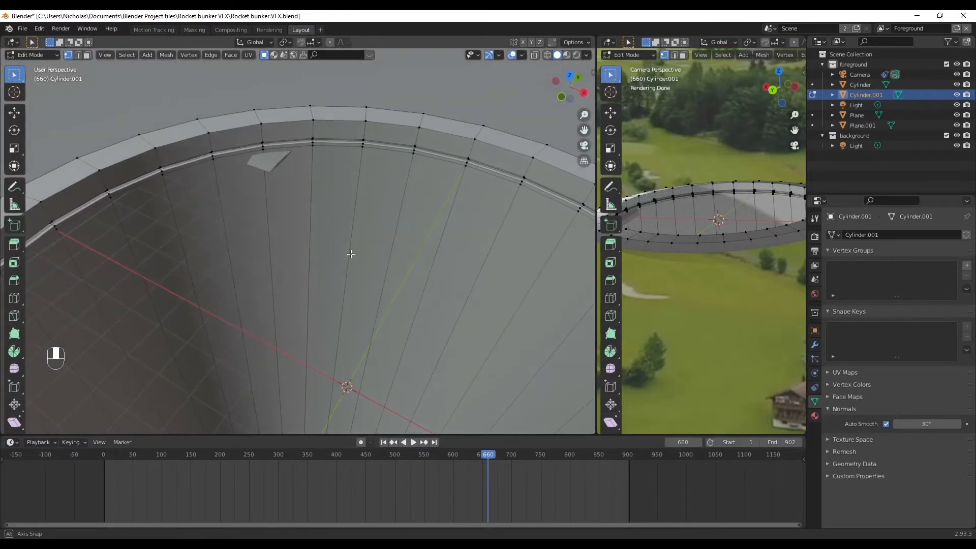
{"action": "left_click", "coordinate": [562, 97]}
{"action": "scroll", "coordinate": [304, 350], "scroll_direction": "up", "scroll_amount": 3}
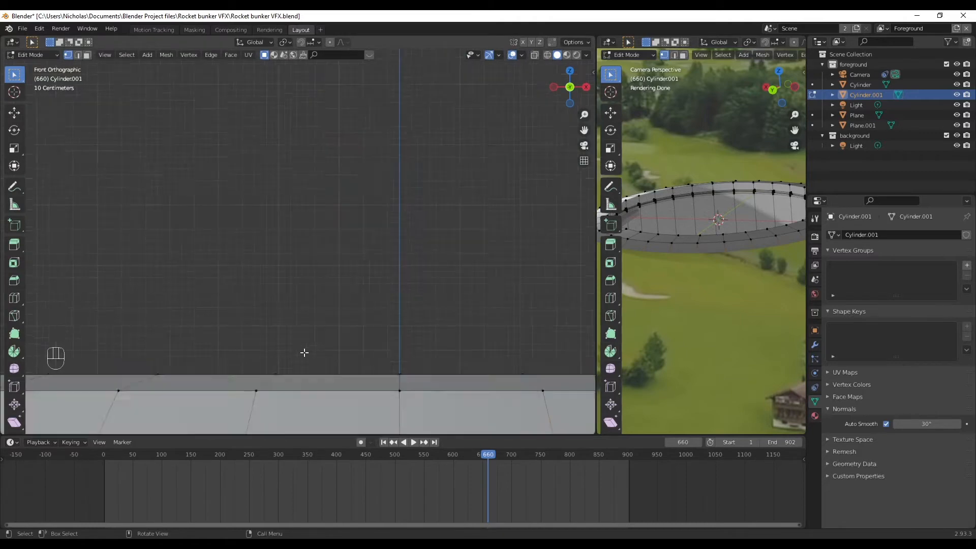
{"action": "scroll", "coordinate": [303, 350], "scroll_direction": "down", "scroll_amount": 5}
{"action": "left_click", "coordinate": [535, 54]}
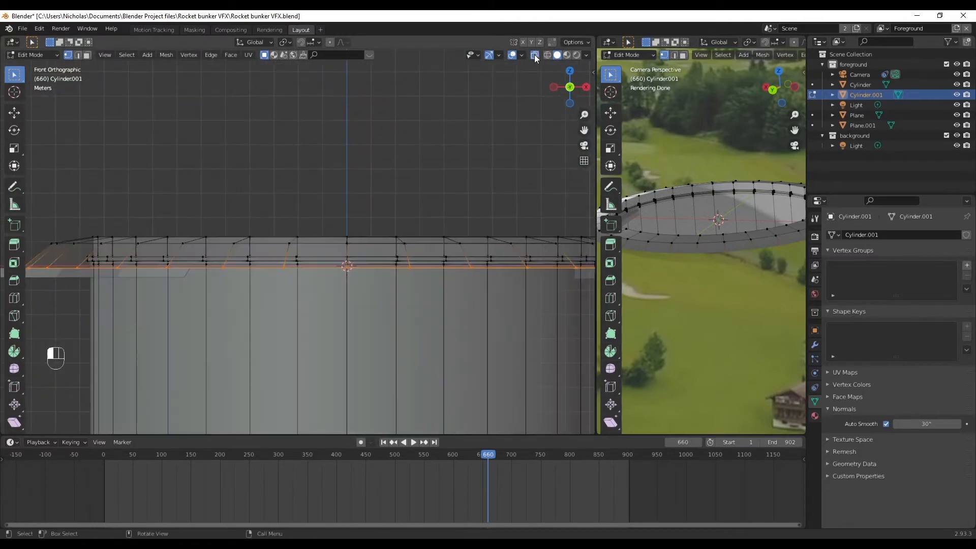
{"action": "middle_click_drag", "start_coordinate": [332, 251], "coordinate": [292, 227], "text": "shift"}
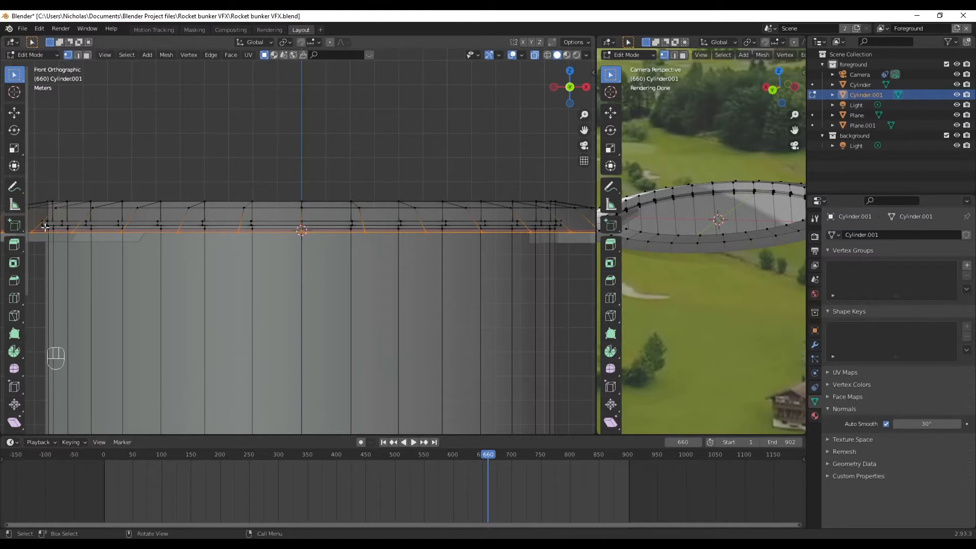
{"action": "left_click_drag", "start_coordinate": [38, 223], "coordinate": [567, 230]}
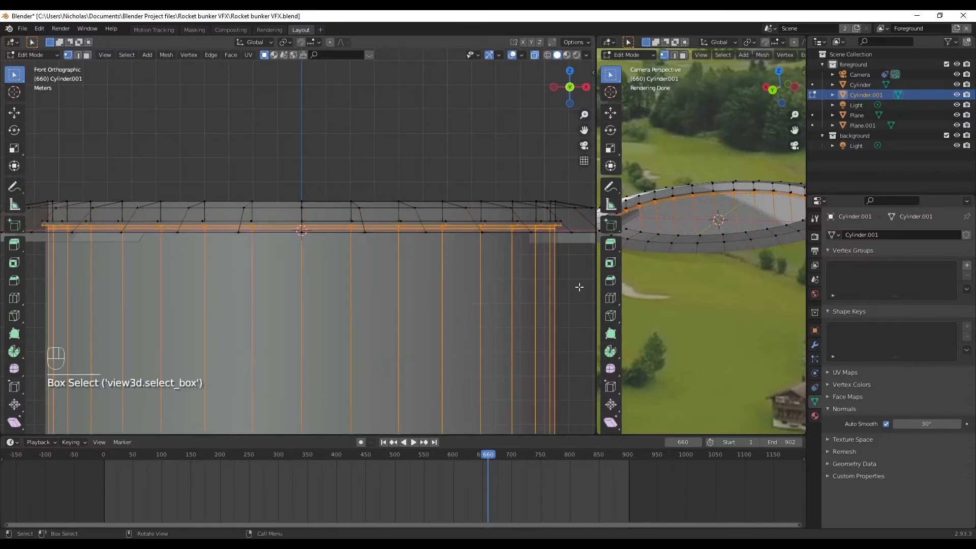
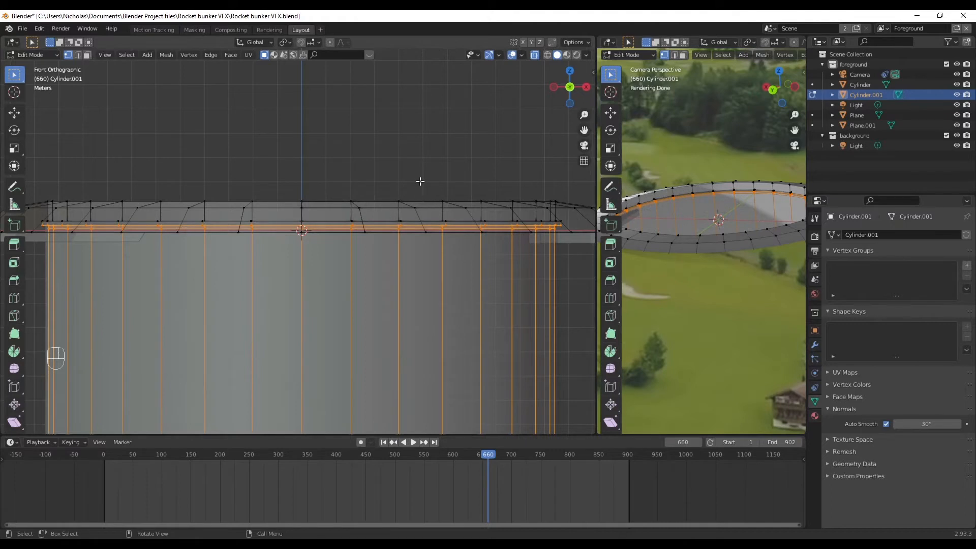
{"action": "key", "text": "g"}
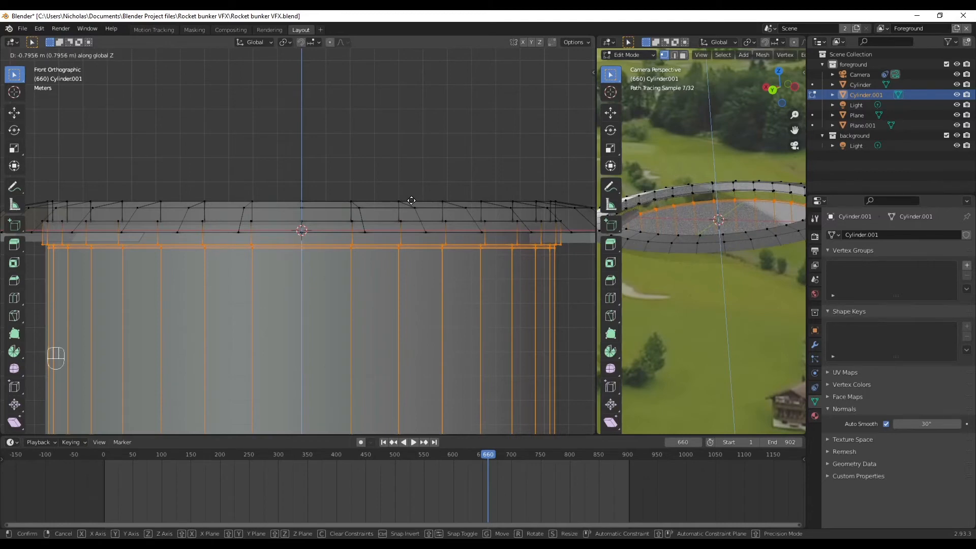
{"action": "left_click", "coordinate": [410, 199]}
Return to Object Mode, deselect the shaft and turn off the viewport's X-ray display.
{"action": "left_click", "coordinate": [18, 57]}
{"action": "left_click", "coordinate": [23, 63]}
{"action": "left_click", "coordinate": [363, 121]}
{"action": "middle_click_drag", "start_coordinate": [363, 121], "coordinate": [468, 153]}
{"action": "left_click", "coordinate": [533, 55]}
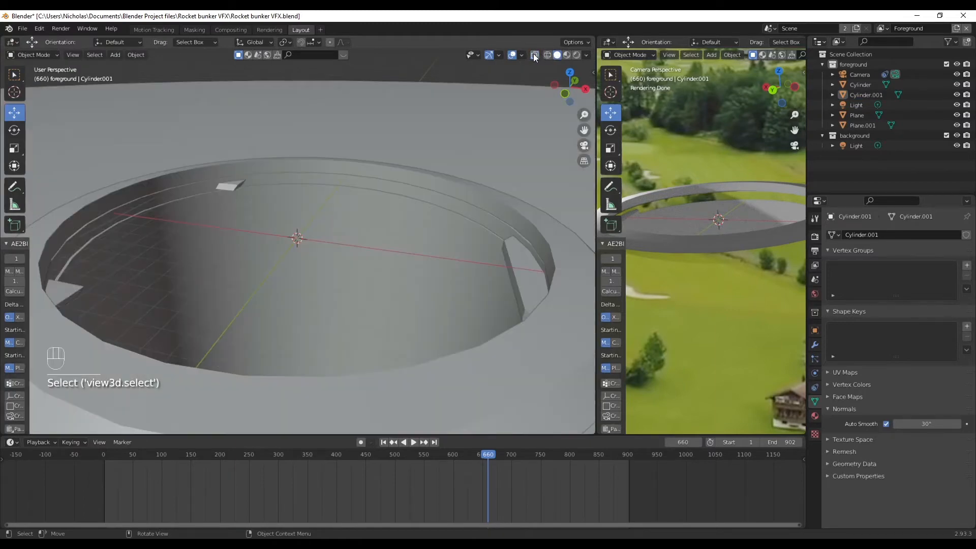
Raise Plane and Plane.001 together slightly along Z inside the shaft.
{"action": "middle_click_drag", "start_coordinate": [471, 202], "coordinate": [502, 243]}
{"action": "left_click", "coordinate": [490, 228]}
{"action": "left_click", "coordinate": [167, 203], "text": "shift"}
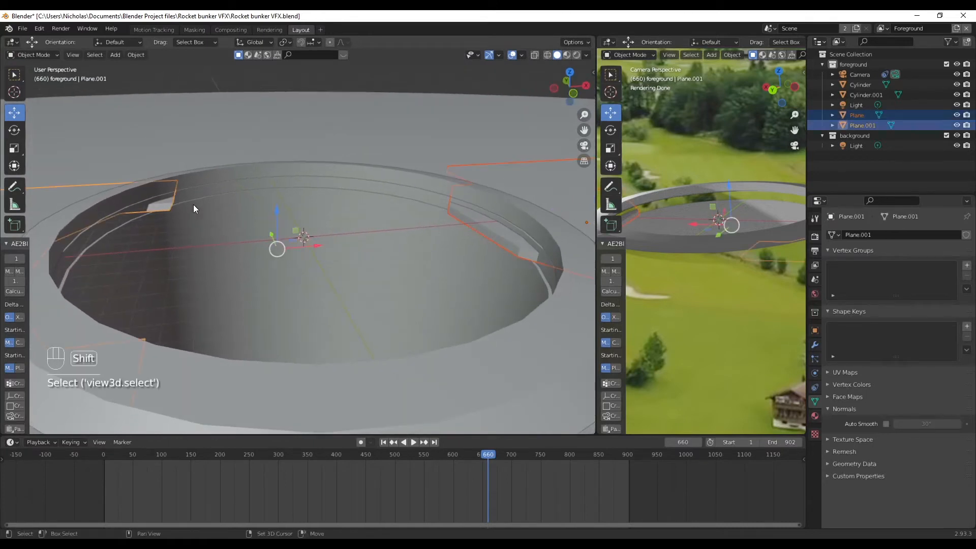
{"action": "left_click_drag", "start_coordinate": [276, 208], "coordinate": [277, 198]}
{"action": "left_click", "coordinate": [318, 183]}
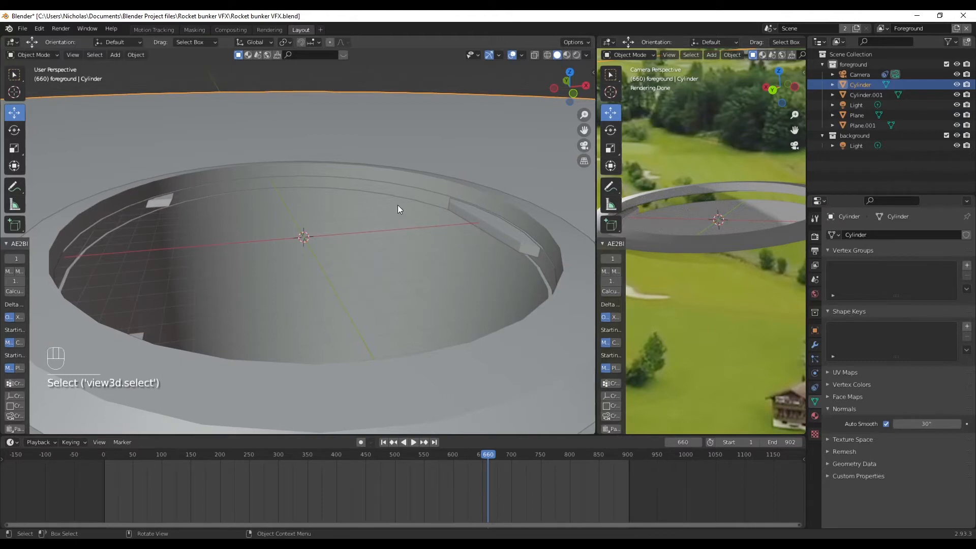
Select the shaft Cylinder.001, switch to the selection tool and hide the BlenderKit asset bar.
{"action": "left_click", "coordinate": [360, 190]}
{"action": "left_click", "coordinate": [297, 56]}
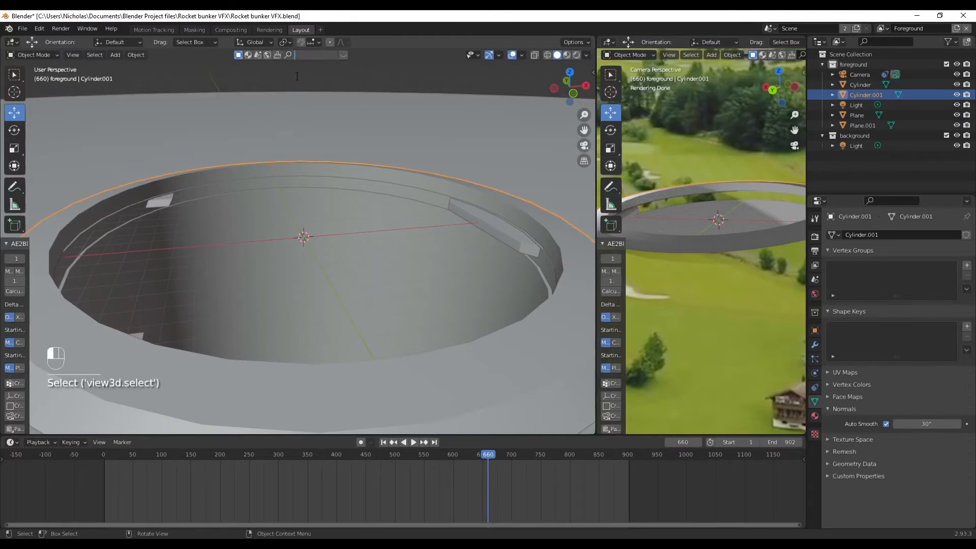
{"action": "left_click", "coordinate": [14, 75]}
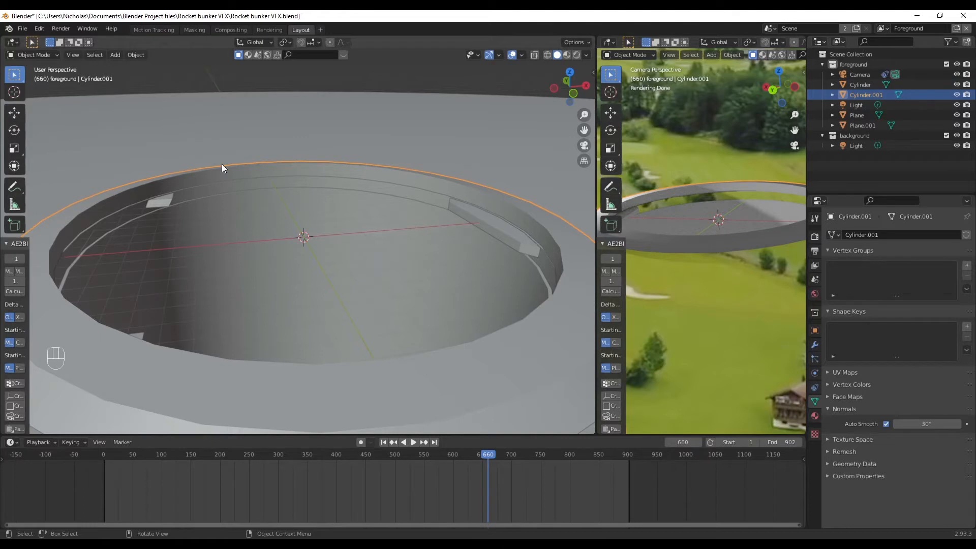
{"action": "left_click", "coordinate": [256, 211]}
{"action": "left_click", "coordinate": [37, 55]}
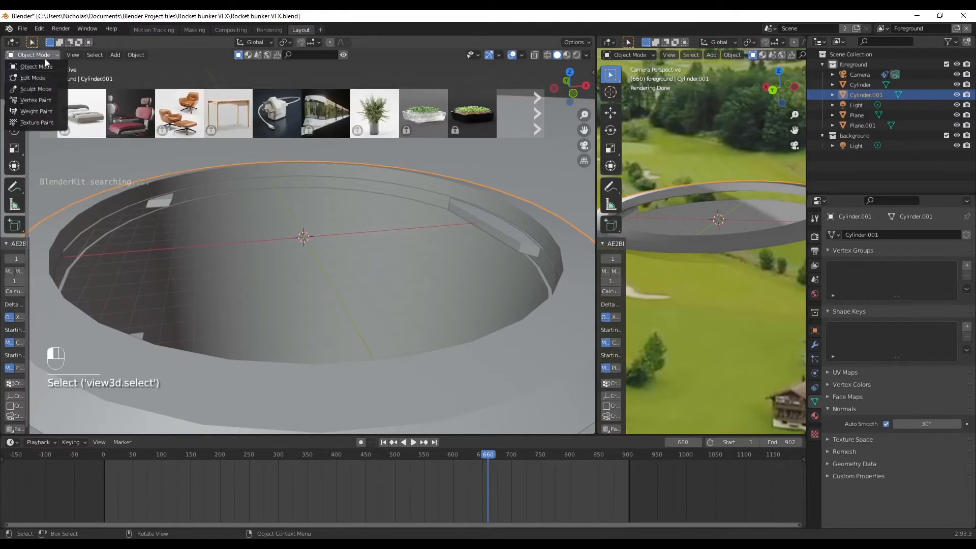
{"action": "left_click", "coordinate": [343, 56]}
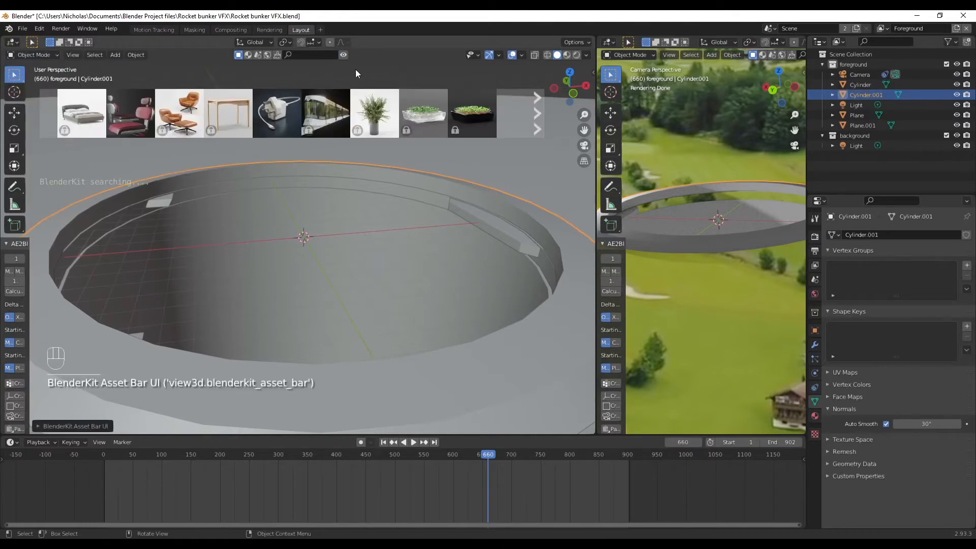
{"action": "left_click", "coordinate": [344, 54]}
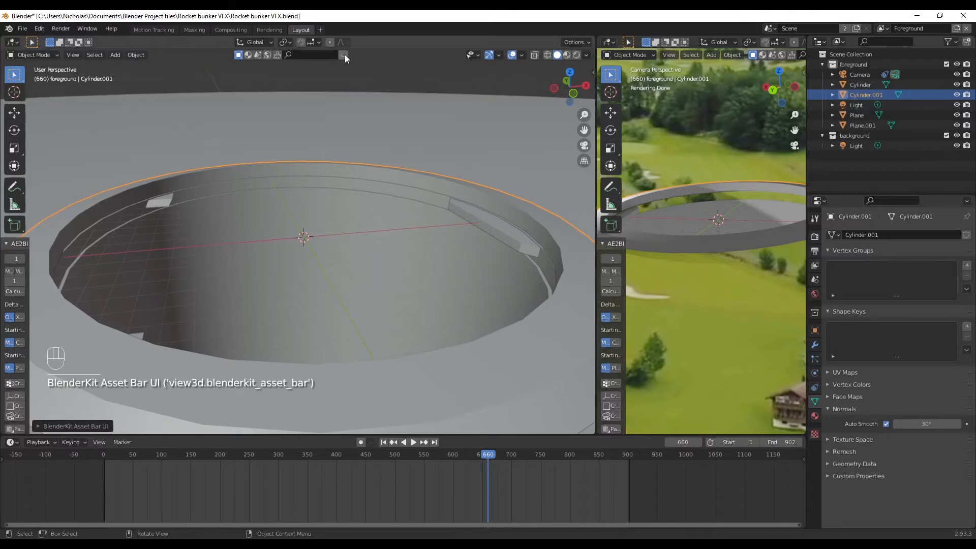
Examine the shaft's inner groove and wall in Edit Mode on Cylinder.001, and return to Object Mode.
{"action": "left_click", "coordinate": [397, 191]}
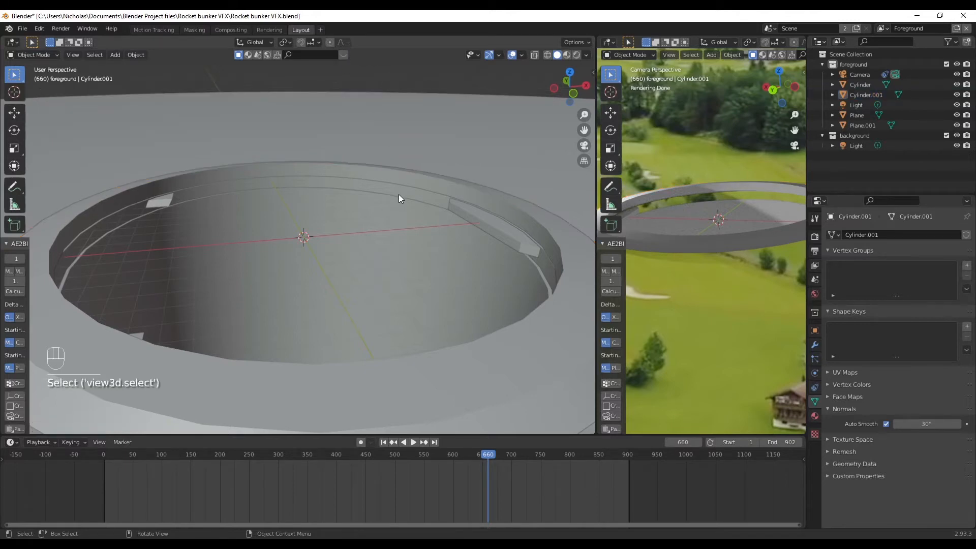
{"action": "left_click", "coordinate": [399, 188]}
{"action": "left_click", "coordinate": [234, 230]}
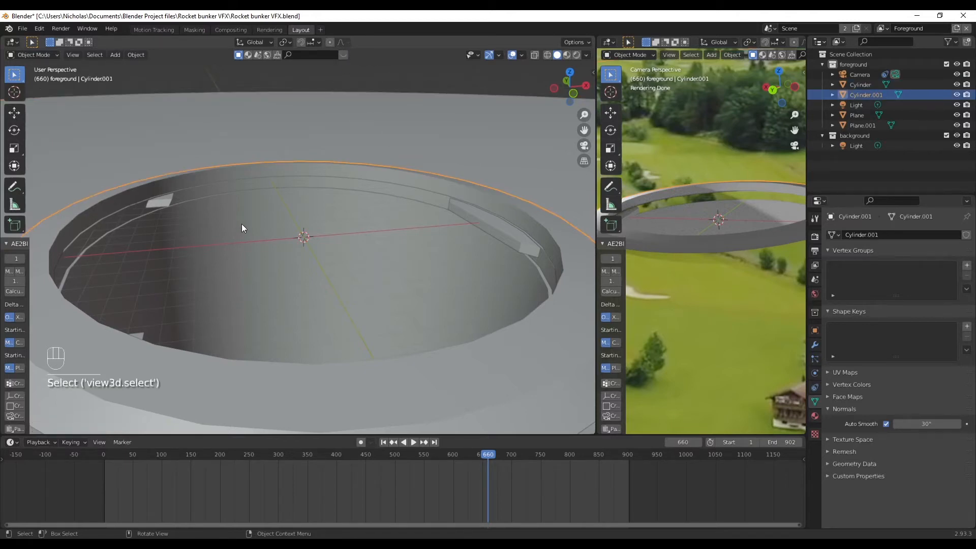
{"action": "left_click", "coordinate": [73, 211]}
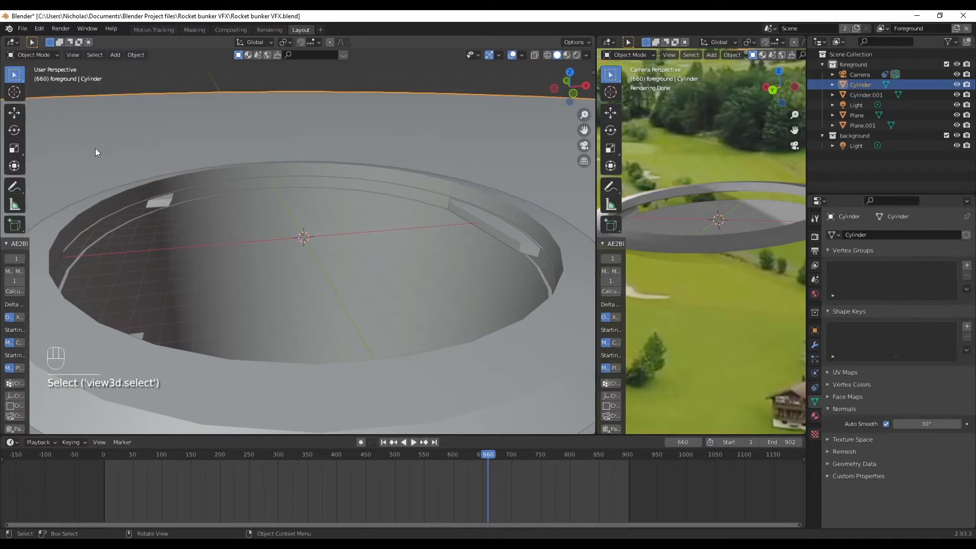
{"action": "left_click", "coordinate": [68, 224]}
{"action": "left_click", "coordinate": [54, 54]}
{"action": "left_click", "coordinate": [49, 77]}
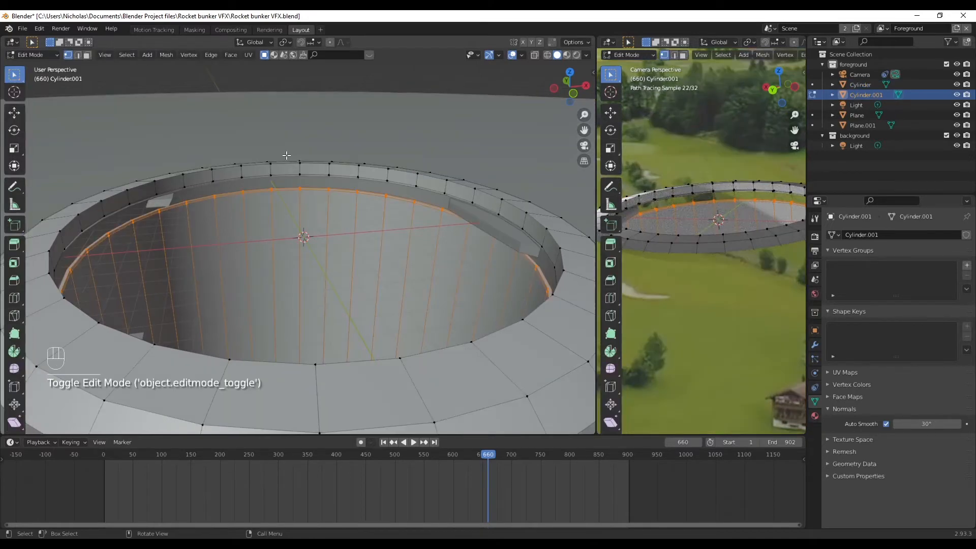
{"action": "scroll", "coordinate": [442, 235], "scroll_direction": "up", "scroll_amount": 3}
{"action": "scroll", "coordinate": [437, 172], "scroll_direction": "down", "scroll_amount": 3}
{"action": "middle_click_drag", "start_coordinate": [438, 172], "coordinate": [349, 196]}
{"action": "left_click", "coordinate": [30, 54]}
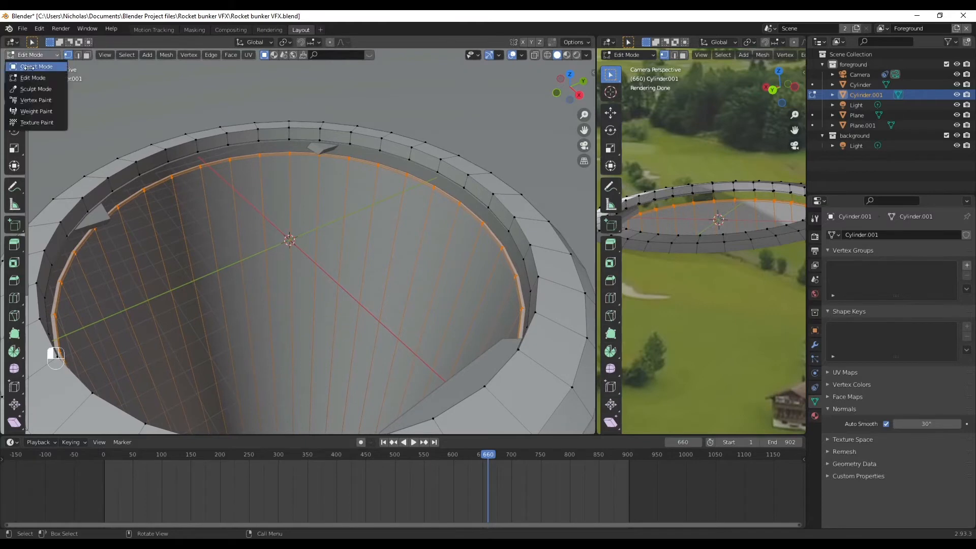
{"action": "left_click", "coordinate": [25, 67]}
Scale the ground object Cylinder by about 1.02 and lower it about 0.66 m along Z.
{"action": "left_click", "coordinate": [477, 142]}
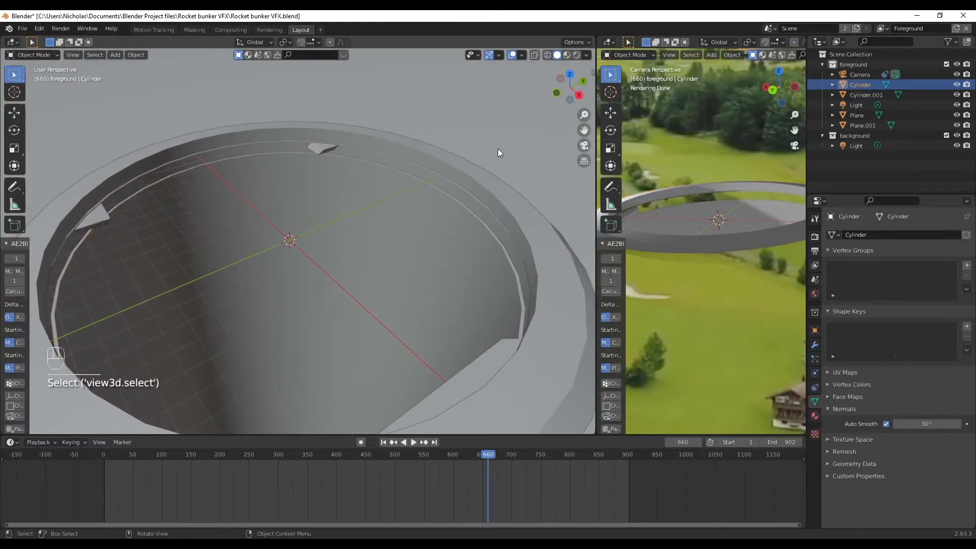
{"action": "key", "text": "s"}
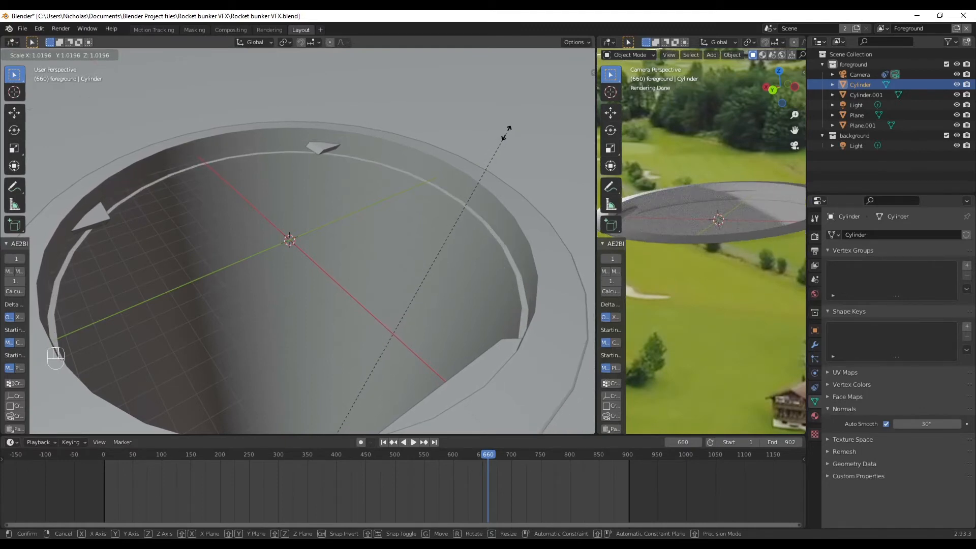
{"action": "left_click", "coordinate": [504, 135]}
{"action": "scroll", "coordinate": [426, 216], "scroll_direction": "down", "scroll_amount": 5}
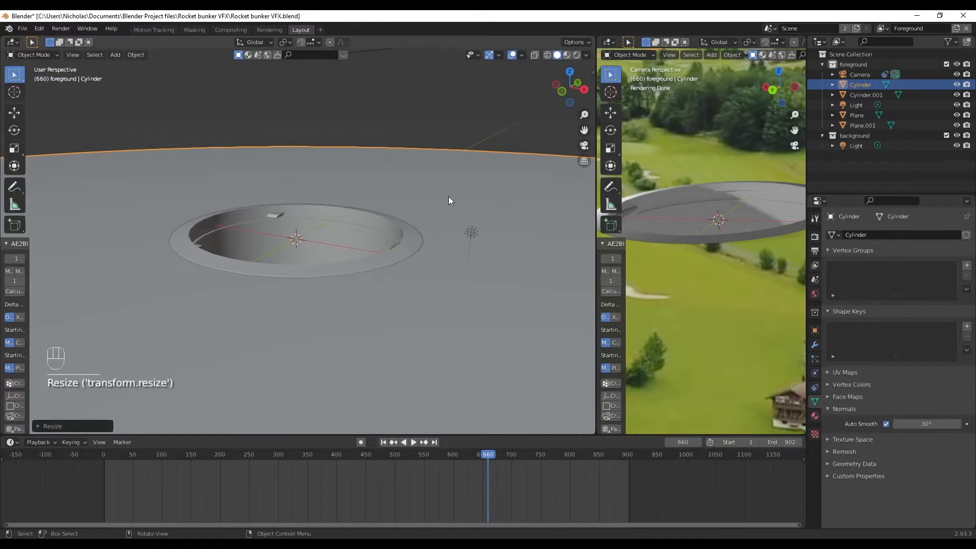
{"action": "key", "text": "g"}
{"action": "key", "text": "z"}
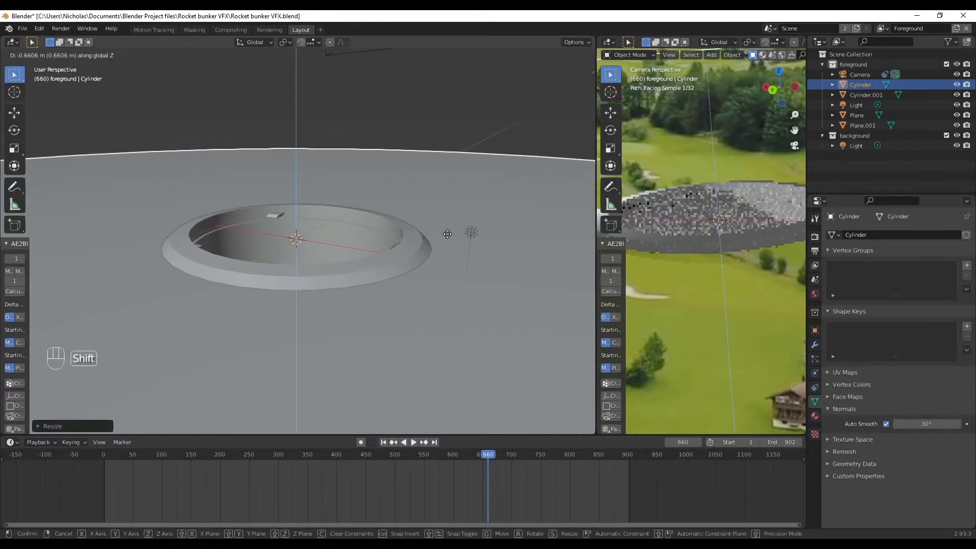
{"action": "left_click", "coordinate": [447, 233]}
Select the shaft Cylinder.001 and enter Edit Mode on its mesh.
{"action": "left_click", "coordinate": [374, 172]}
{"action": "scroll", "coordinate": [331, 217], "scroll_direction": "up", "scroll_amount": 3}
{"action": "middle_click_drag", "start_coordinate": [374, 172], "coordinate": [327, 109]}
{"action": "middle_click_drag", "start_coordinate": [323, 213], "coordinate": [318, 283], "text": "shift"}
{"action": "scroll", "coordinate": [318, 304], "scroll_direction": "up", "scroll_amount": 3}
{"action": "middle_click_drag", "start_coordinate": [319, 319], "coordinate": [272, 205], "text": "shift"}
{"action": "left_click", "coordinate": [256, 192]}
{"action": "left_click", "coordinate": [51, 58]}
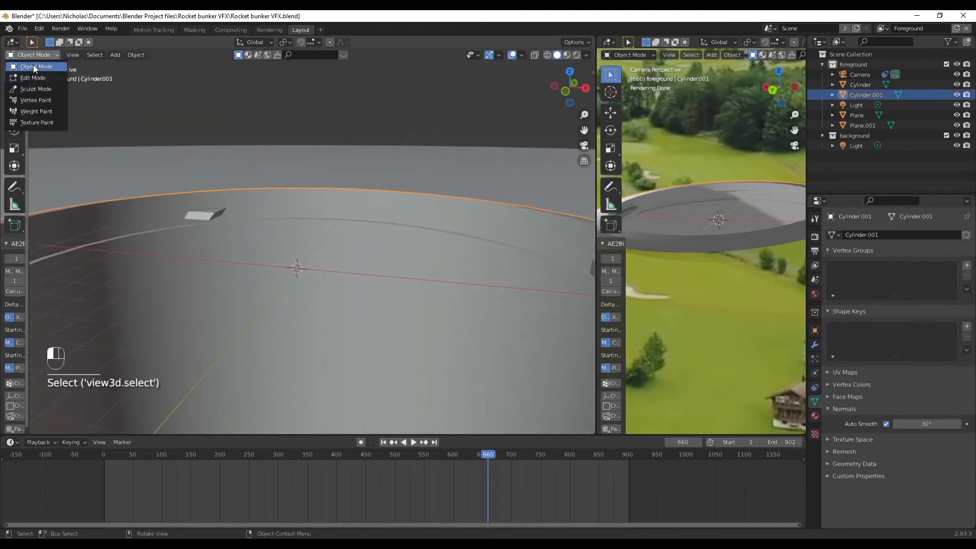
{"action": "left_click", "coordinate": [31, 77]}
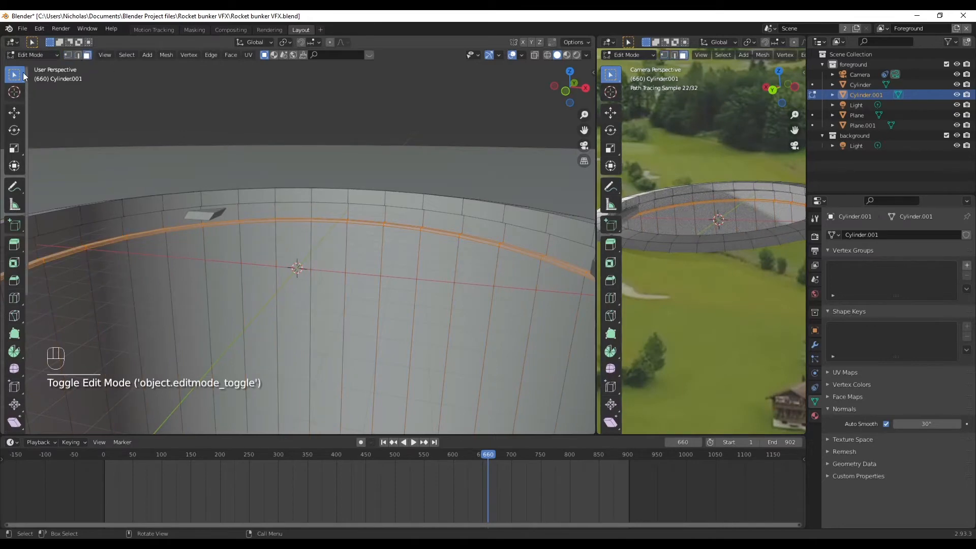
Try to select the ring of faces on the shaft's upper inner wall with Select Loops from one face.
{"action": "left_click", "coordinate": [301, 213]}
{"action": "left_click", "coordinate": [122, 55]}
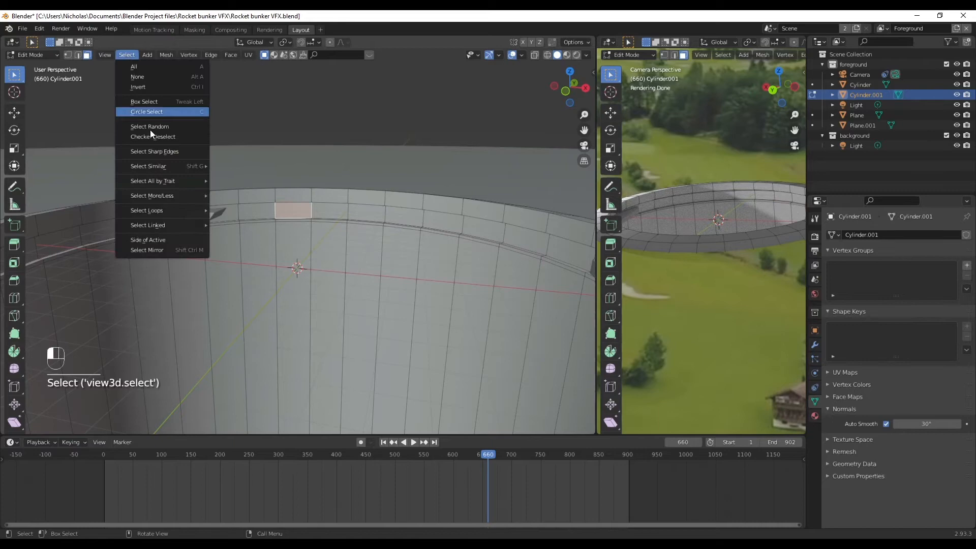
{"action": "mouse_move", "coordinate": [171, 211]}
{"action": "left_click", "coordinate": [235, 210]}
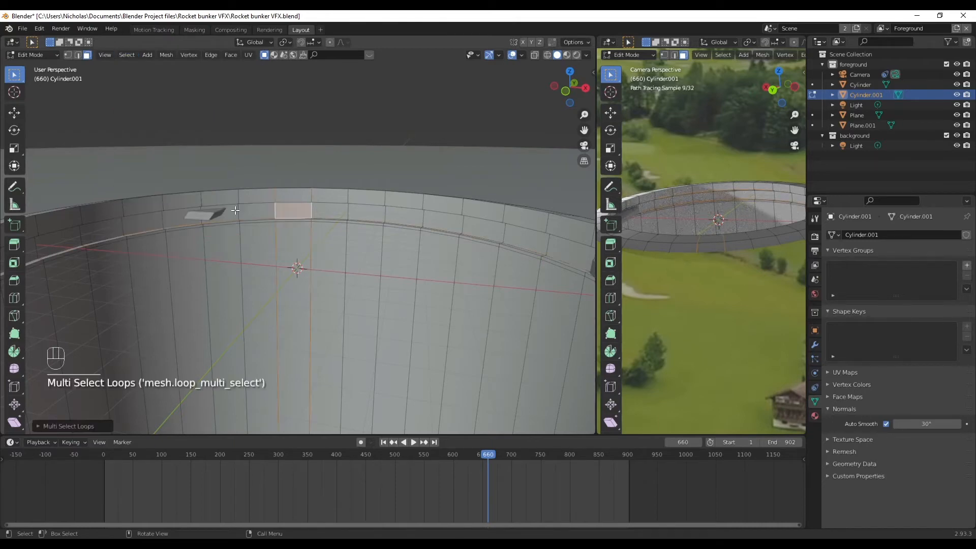
{"action": "left_click", "coordinate": [364, 124]}
Try to pick the inner wall's face ring in wireframe front view, and return to solid shading in perspective.
{"action": "middle_click_drag", "start_coordinate": [327, 213], "coordinate": [348, 223]}
{"action": "scroll", "coordinate": [362, 216], "scroll_direction": "up", "scroll_amount": 1}
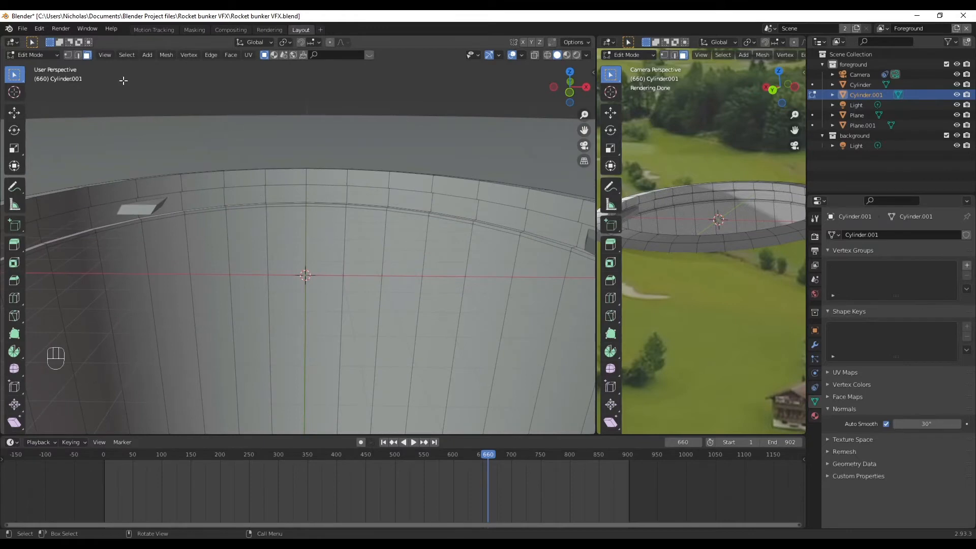
{"action": "left_click", "coordinate": [569, 92]}
{"action": "left_click", "coordinate": [547, 54]}
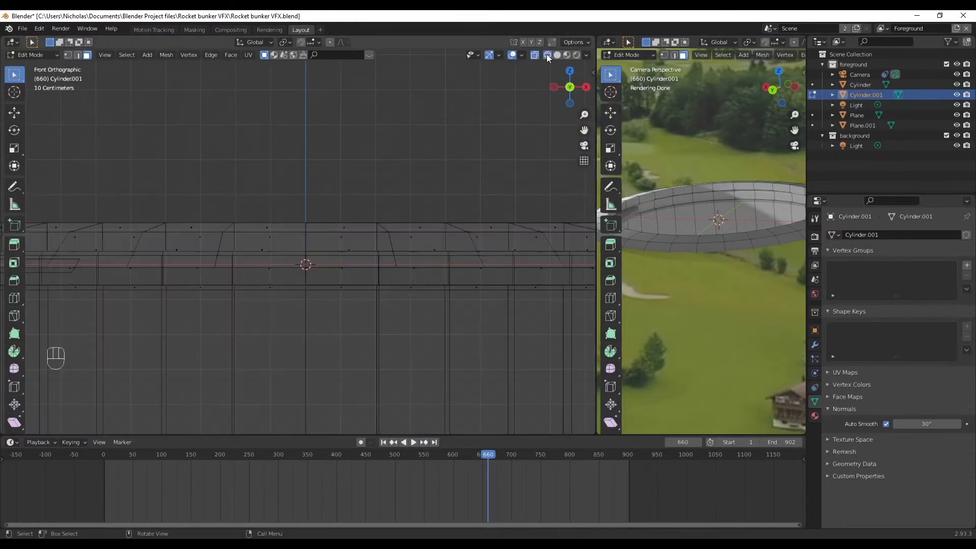
{"action": "scroll", "coordinate": [307, 264], "scroll_direction": "down", "scroll_amount": 4}
{"action": "middle_click_drag", "start_coordinate": [307, 265], "coordinate": [326, 229], "text": "shift"}
{"action": "scroll", "coordinate": [207, 216], "scroll_direction": "up", "scroll_amount": 4}
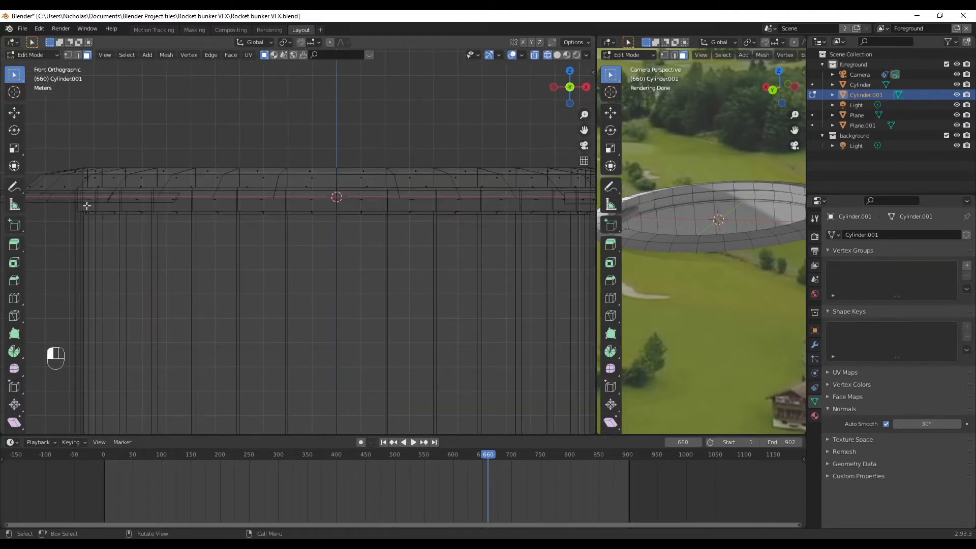
{"action": "left_click", "coordinate": [87, 210]}
{"action": "middle_click_drag", "start_coordinate": [269, 99], "coordinate": [277, 137]}
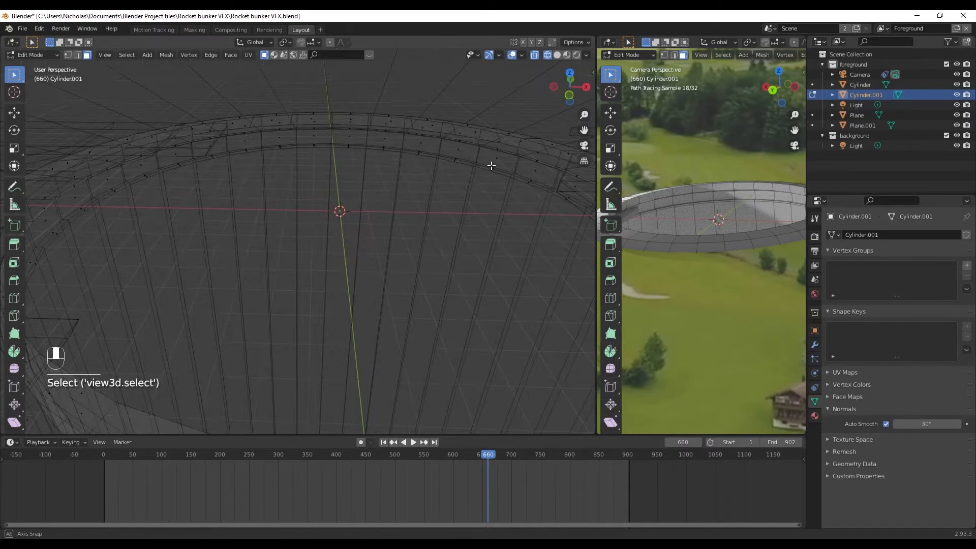
{"action": "left_click", "coordinate": [535, 55]}
{"action": "left_click", "coordinate": [555, 55]}
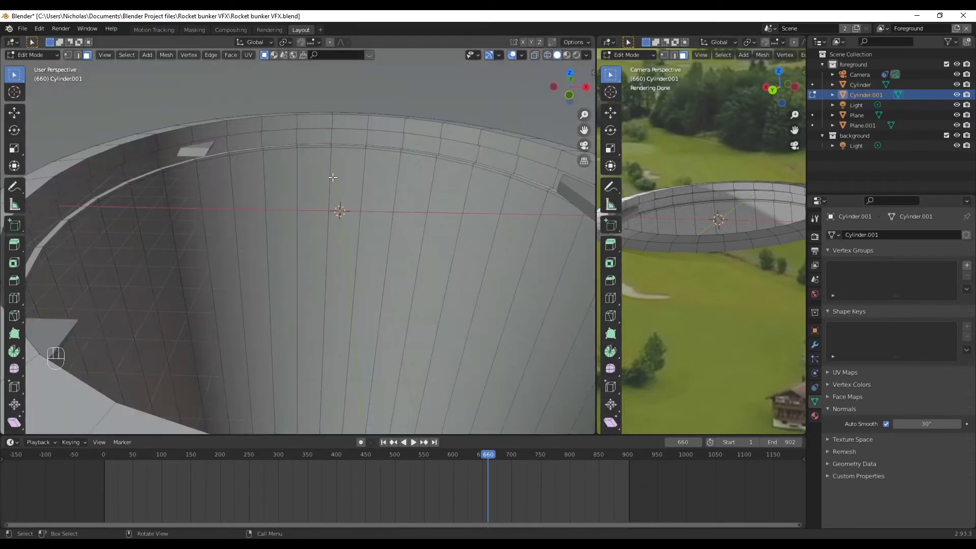
Switch to the Circle Select tool and set its radius to 12.
{"action": "scroll", "coordinate": [335, 157], "scroll_direction": "up", "scroll_amount": 2}
{"action": "middle_click_drag", "start_coordinate": [329, 150], "coordinate": [320, 268], "text": "shift"}
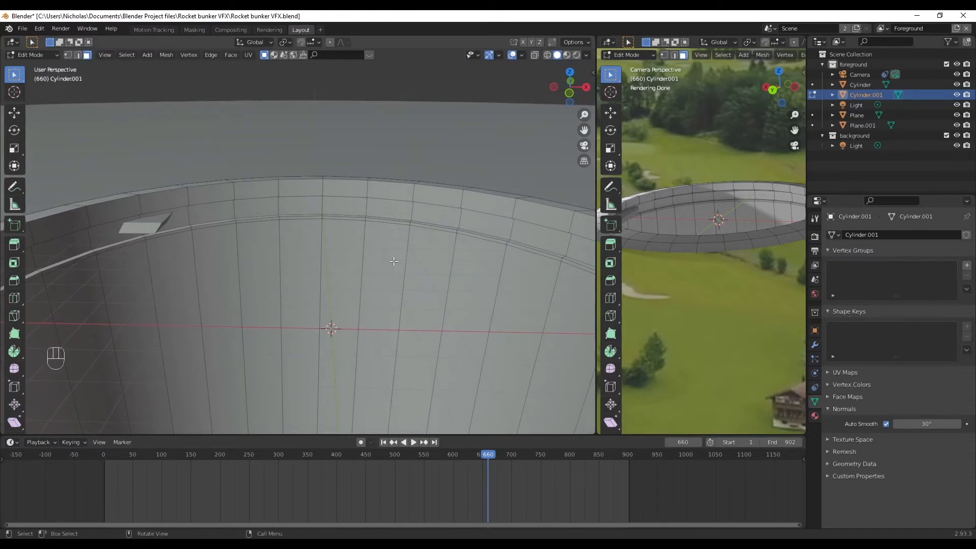
{"action": "left_click", "coordinate": [29, 56]}
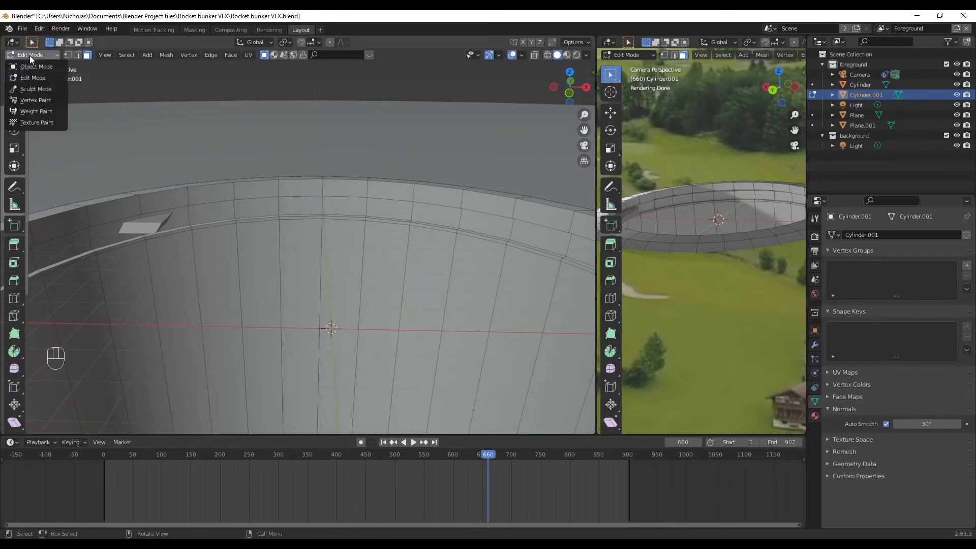
{"action": "left_click", "coordinate": [30, 56]}
{"action": "left_click_drag", "start_coordinate": [23, 68], "coordinate": [67, 121]}
{"action": "scroll", "coordinate": [328, 203], "scroll_direction": "down", "scroll_amount": 4}
{"action": "scroll", "coordinate": [324, 216], "scroll_direction": "up", "scroll_amount": 9}
{"action": "middle_click_drag", "start_coordinate": [457, 139], "coordinate": [402, 156], "text": "shift"}
{"action": "left_click_drag", "start_coordinate": [261, 181], "coordinate": [467, 179]}
{"action": "left_click", "coordinate": [457, 181]}
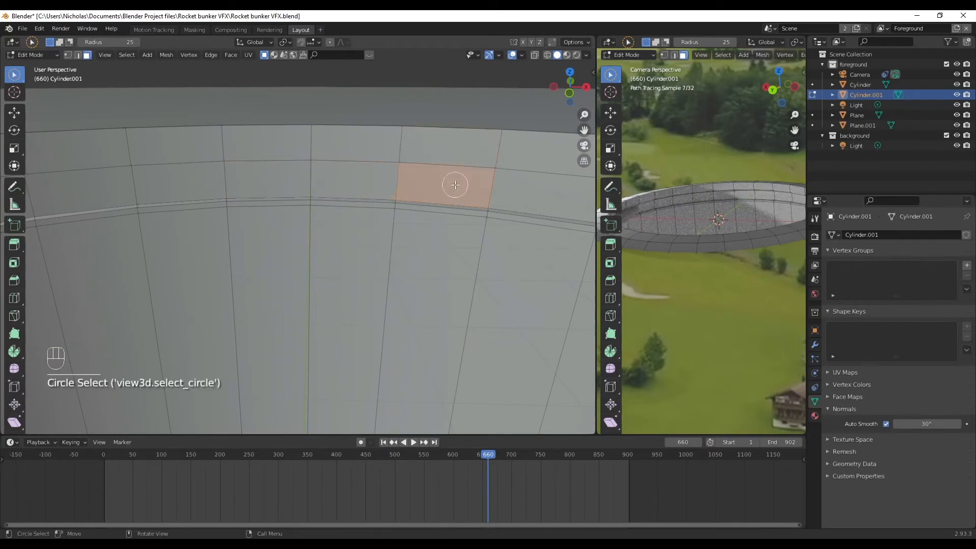
{"action": "left_click_drag", "start_coordinate": [109, 42], "coordinate": [97, 42]}
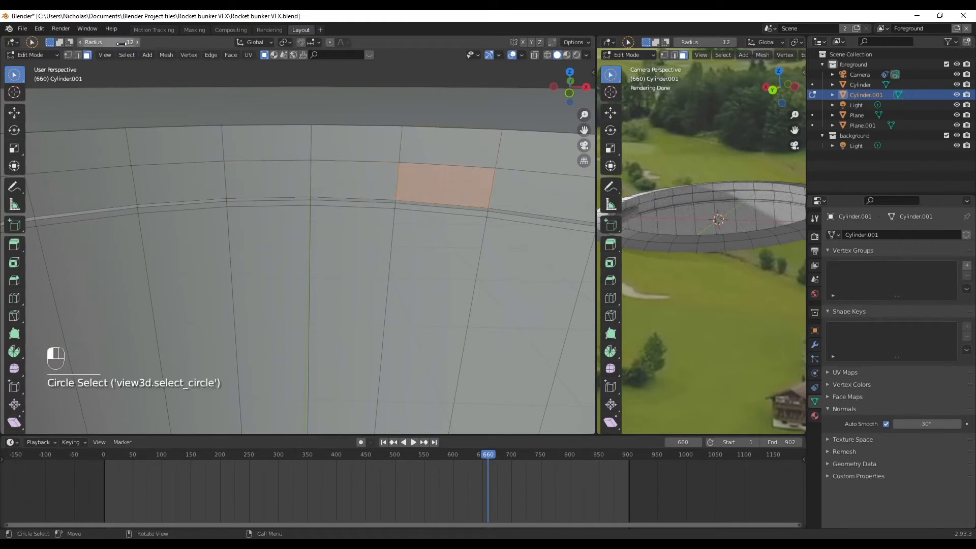
Circle-select the band of faces just above the groove all around the shaft's inner wall.
{"action": "left_click_drag", "start_coordinate": [228, 177], "coordinate": [494, 185]}
{"action": "middle_click_drag", "start_coordinate": [494, 185], "coordinate": [418, 192]}
{"action": "mouse_move", "coordinate": [175, 179]}
{"action": "left_mouse_down", "text": "shift"}
{"action": "mouse_move", "coordinate": [464, 158]}
{"action": "mouse_move", "coordinate": [509, 183]}
{"action": "left_mouse_up", "text": "shift"}
{"action": "middle_click_drag", "start_coordinate": [536, 182], "coordinate": [493, 187]}
{"action": "middle_click_drag", "start_coordinate": [419, 184], "coordinate": [476, 181]}
{"action": "left_click_drag", "start_coordinate": [393, 140], "coordinate": [517, 141], "text": "shift"}
{"action": "middle_click_drag", "start_coordinate": [454, 189], "coordinate": [303, 164]}
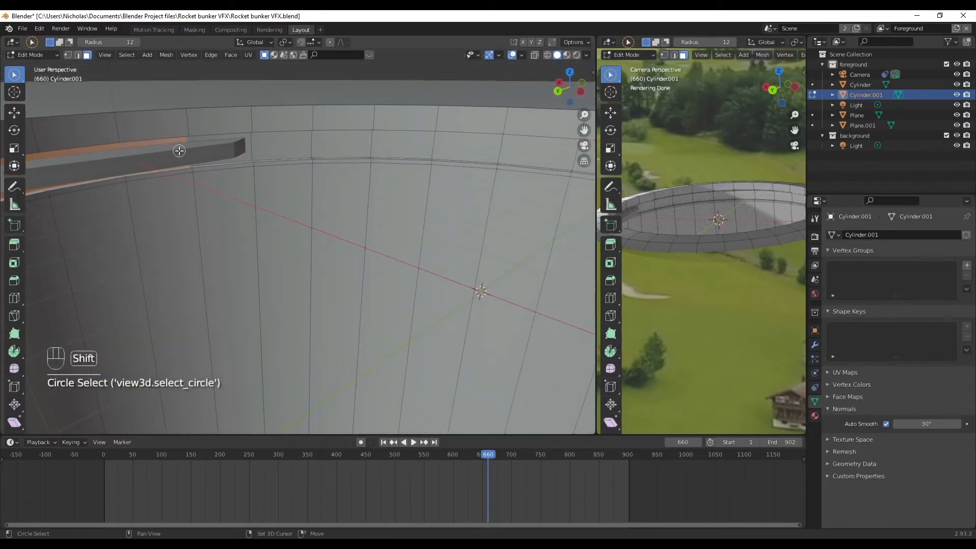
{"action": "left_click_drag", "start_coordinate": [380, 142], "coordinate": [528, 149], "text": "shift"}
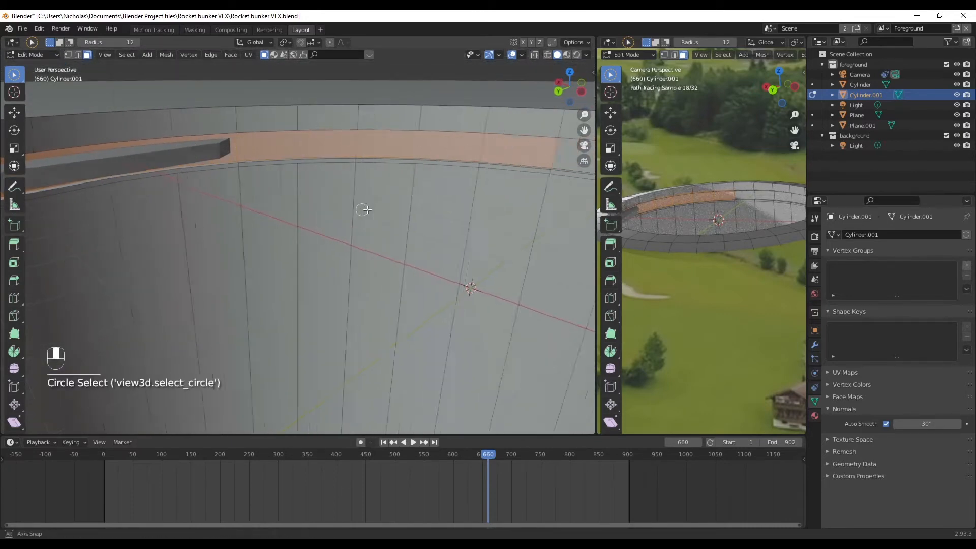
{"action": "middle_click_drag", "start_coordinate": [355, 209], "coordinate": [432, 208]}
{"action": "left_click_drag", "start_coordinate": [164, 157], "coordinate": [233, 153], "text": "shift"}
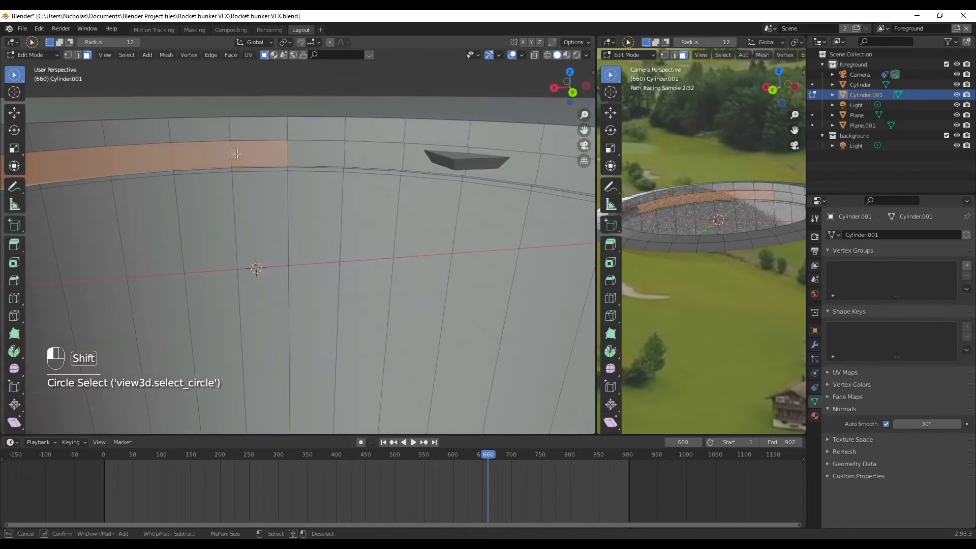
{"action": "left_click_drag", "start_coordinate": [517, 166], "coordinate": [522, 166], "text": "shift"}
{"action": "middle_click_drag", "start_coordinate": [312, 213], "coordinate": [383, 213]}
{"action": "left_click_drag", "start_coordinate": [232, 158], "coordinate": [395, 165], "text": "shift"}
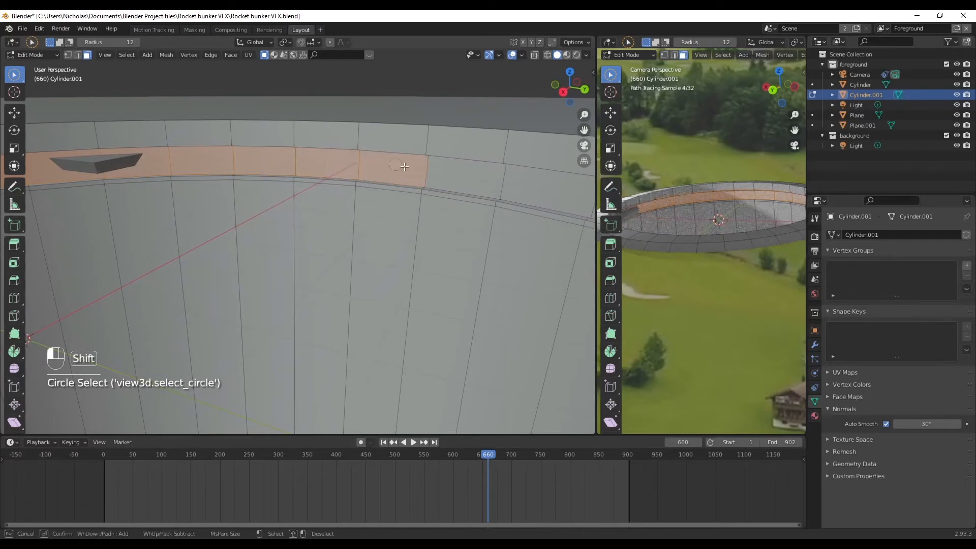
{"action": "left_click_drag", "start_coordinate": [525, 182], "coordinate": [529, 183], "text": "shift"}
{"action": "middle_click_drag", "start_coordinate": [379, 206], "coordinate": [475, 204]}
{"action": "left_click_drag", "start_coordinate": [84, 195], "coordinate": [172, 193], "text": "shift"}
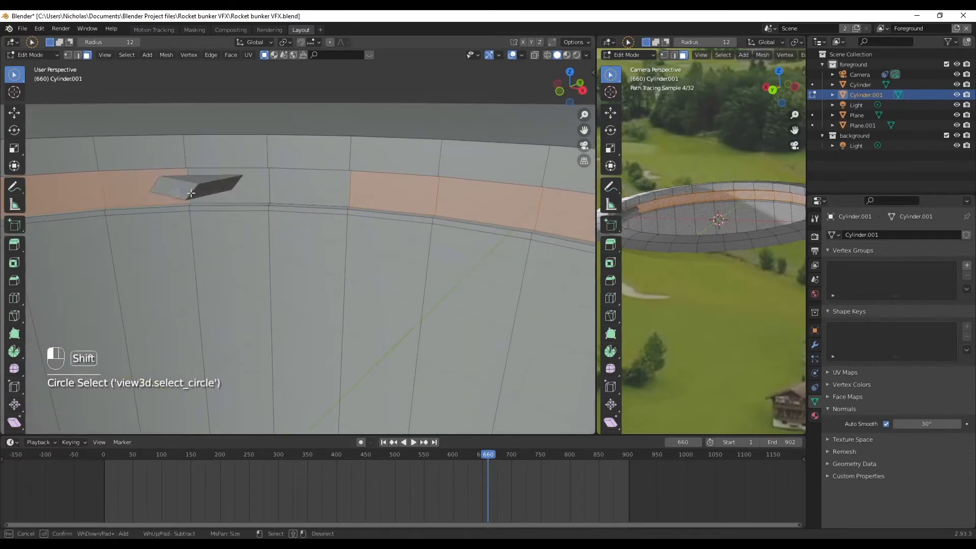
Scale the selected band of inner wall faces outward beyond the collar's outer edge to deepen the recess.
{"action": "middle_click_drag", "start_coordinate": [382, 211], "coordinate": [310, 158]}
{"action": "key", "text": "s"}
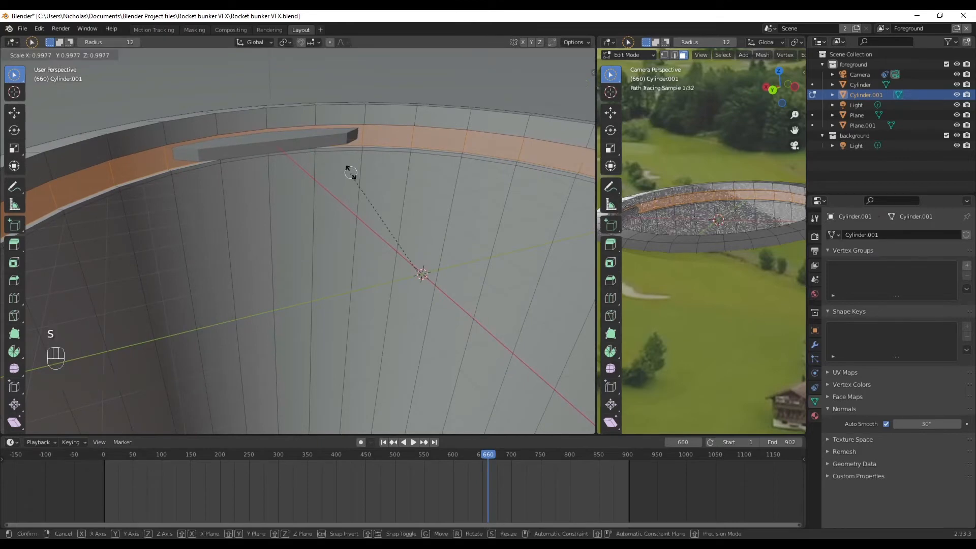
{"action": "left_click", "coordinate": [303, 176]}
{"action": "scroll", "coordinate": [380, 262], "scroll_direction": "down", "scroll_amount": 5}
Lower the outward-scaled face band slightly along Z and return to Object Mode.
{"action": "middle_click_drag", "start_coordinate": [380, 262], "coordinate": [368, 235]}
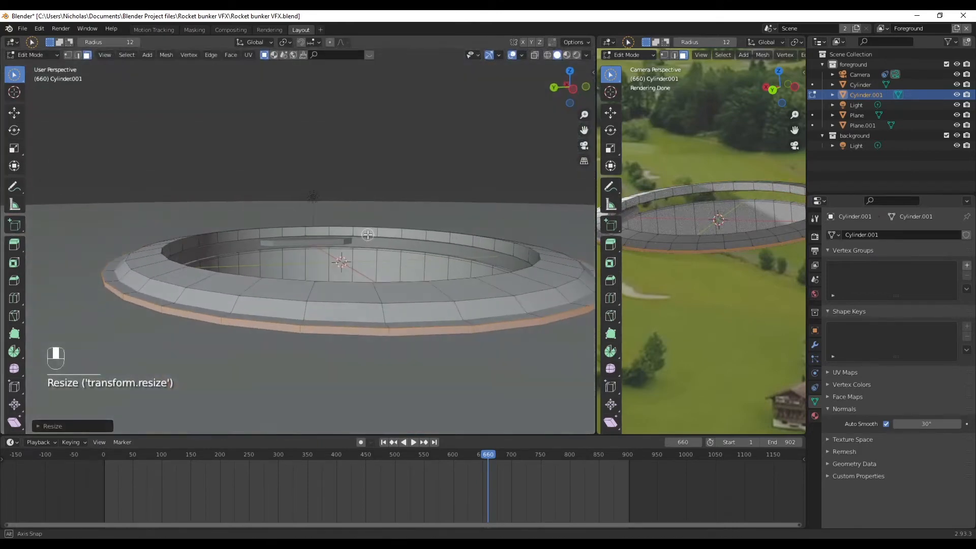
{"action": "key", "text": "g"}
{"action": "key", "text": "z"}
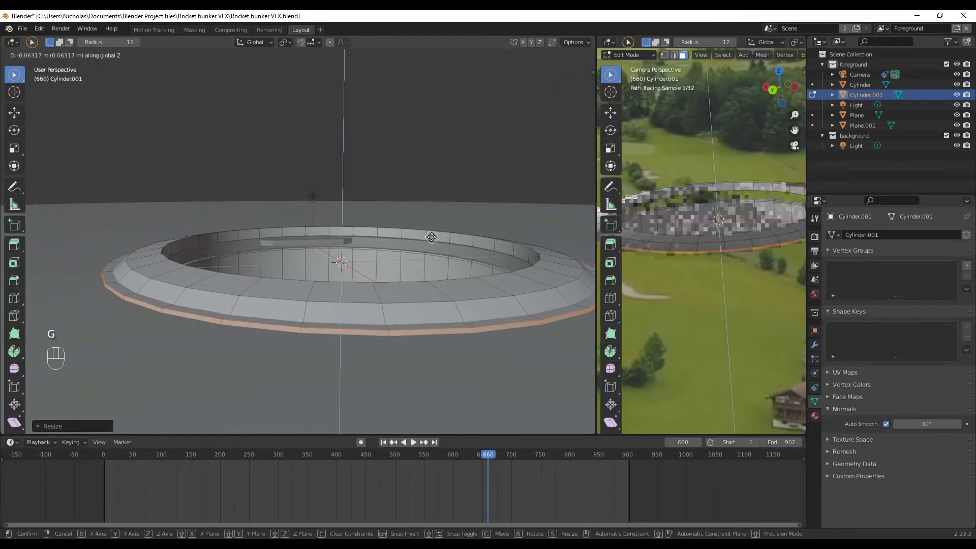
{"action": "left_click", "coordinate": [431, 246]}
{"action": "left_click", "coordinate": [51, 58]}
{"action": "left_click", "coordinate": [37, 66]}
{"action": "left_click", "coordinate": [411, 173]}
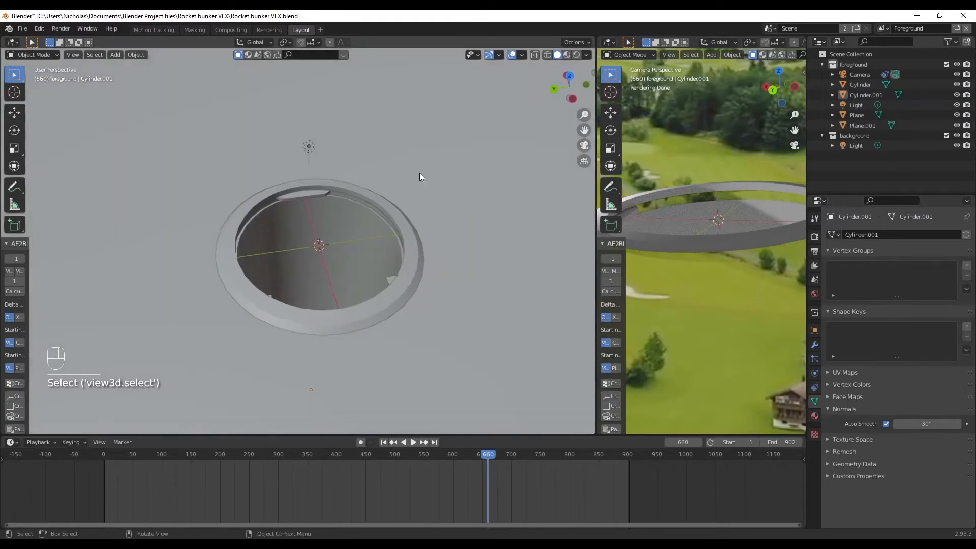
Enlarge the ground object around the collar and lower it along Z so the collar rim stands above it.
{"action": "left_click", "coordinate": [420, 174]}
{"action": "scroll", "coordinate": [449, 270], "scroll_direction": "up", "scroll_amount": 3}
{"action": "middle_click_drag", "start_coordinate": [484, 279], "coordinate": [490, 253]}
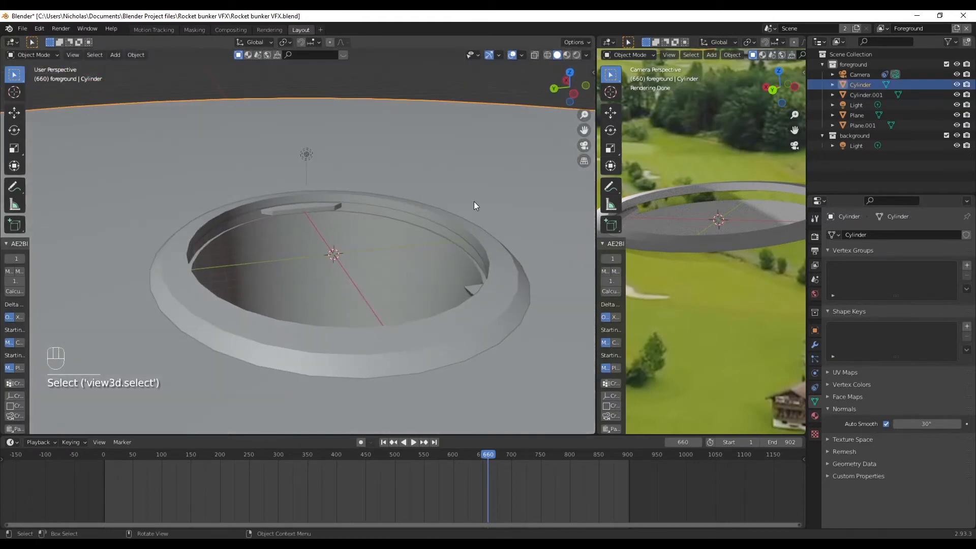
{"action": "key", "text": "s"}
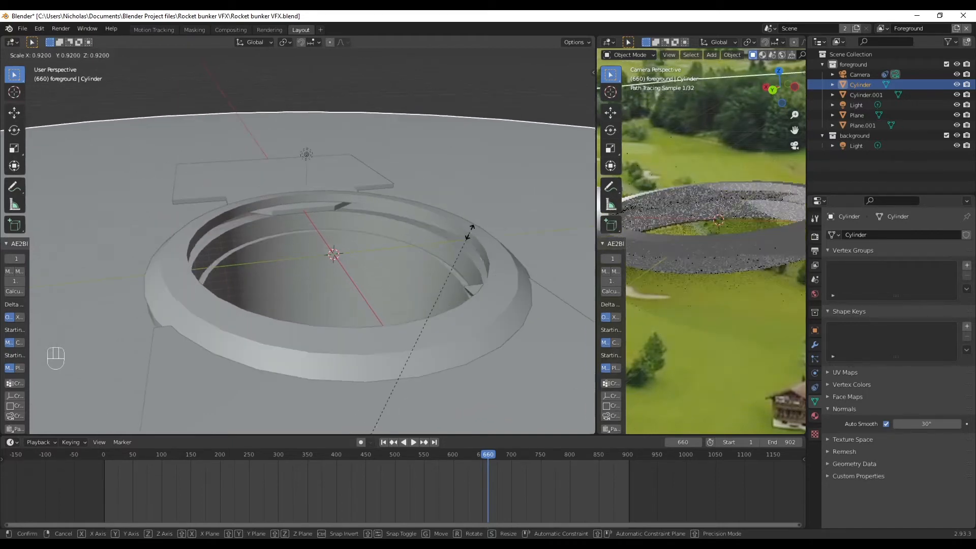
{"action": "left_click", "coordinate": [554, 222]}
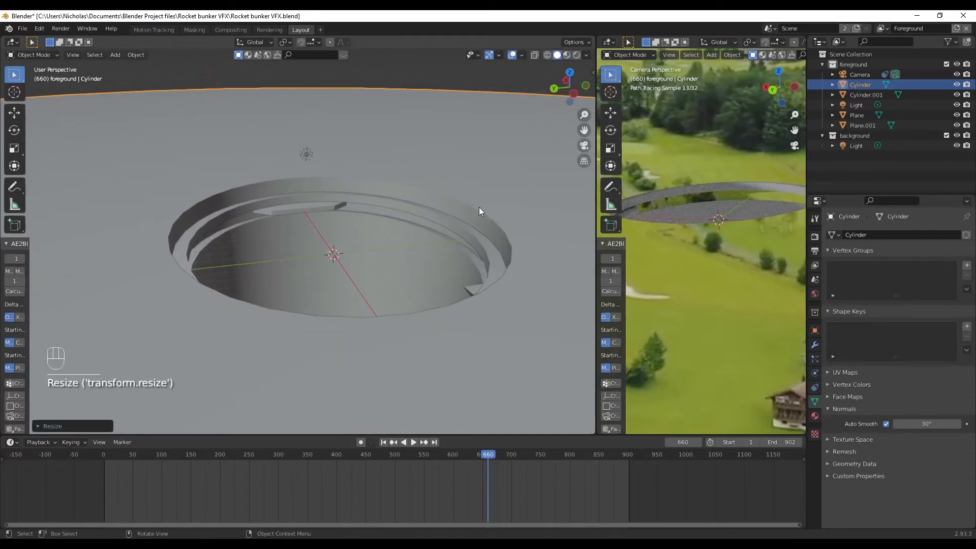
{"action": "middle_click_drag", "start_coordinate": [463, 213], "coordinate": [437, 213]}
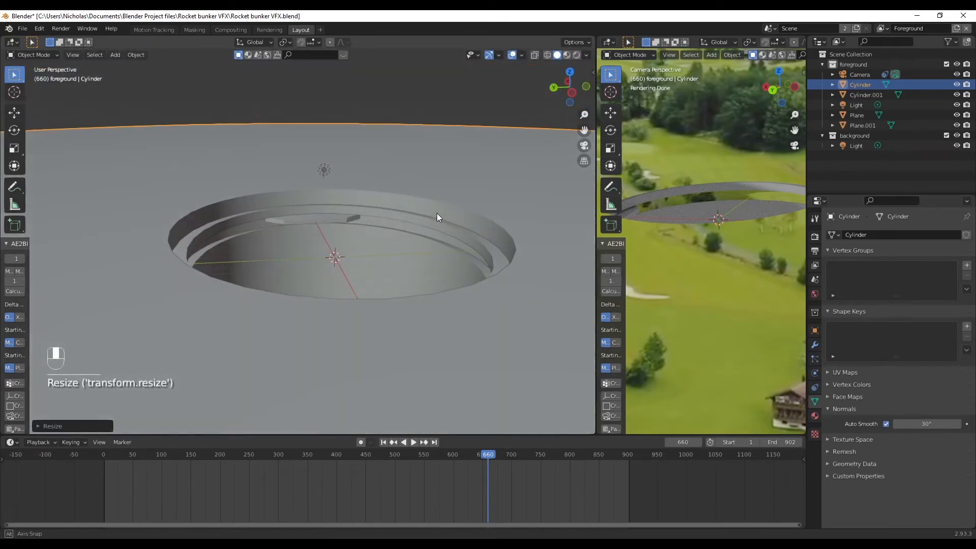
{"action": "key", "text": "g"}
{"action": "key", "text": "z"}
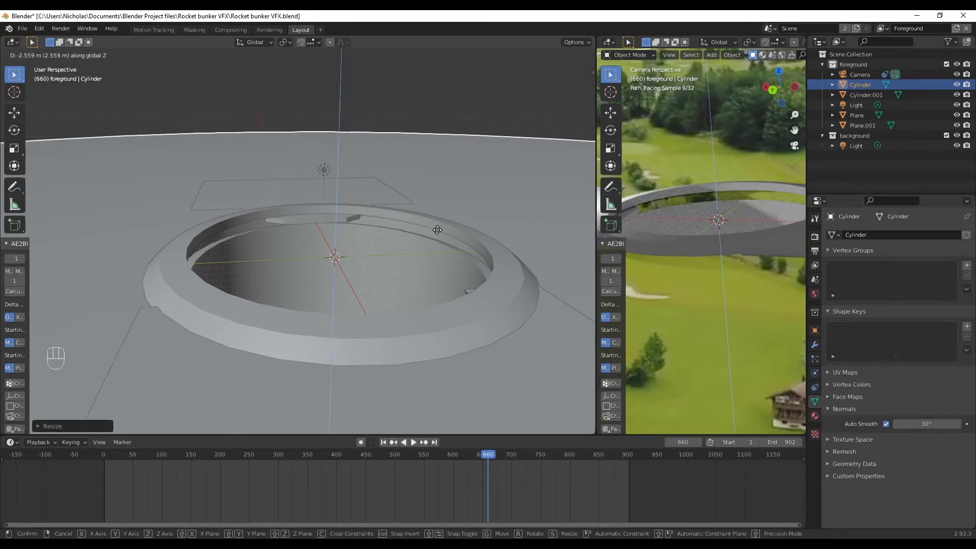
{"action": "left_click", "coordinate": [434, 228]}
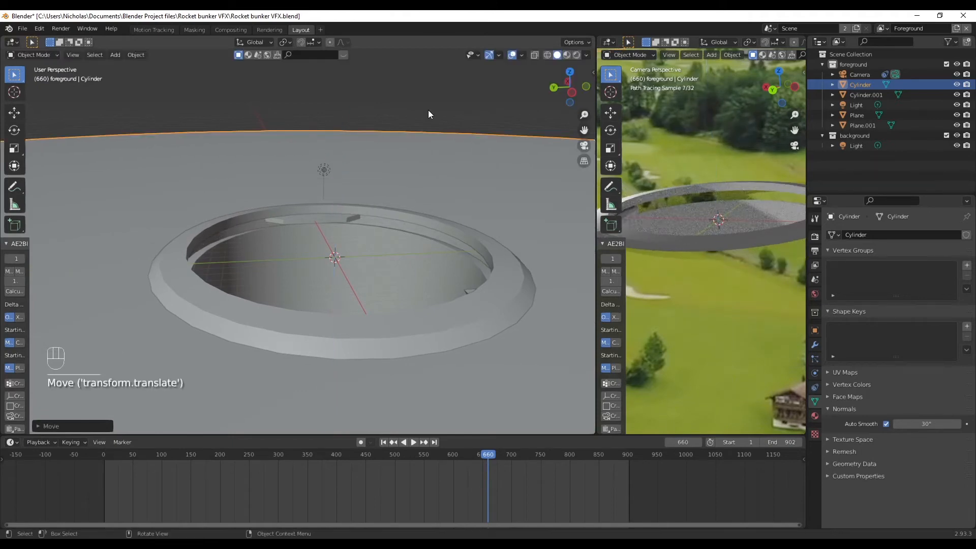
Widen the camera viewport and frame the whole bunker collar in it.
{"action": "left_click", "coordinate": [427, 115]}
{"action": "middle_click_drag", "start_coordinate": [421, 198], "coordinate": [295, 209]}
{"action": "scroll", "coordinate": [438, 227], "scroll_direction": "down", "scroll_amount": 1}
{"action": "left_click", "coordinate": [441, 147]}
{"action": "middle_click_drag", "start_coordinate": [441, 147], "coordinate": [524, 199]}
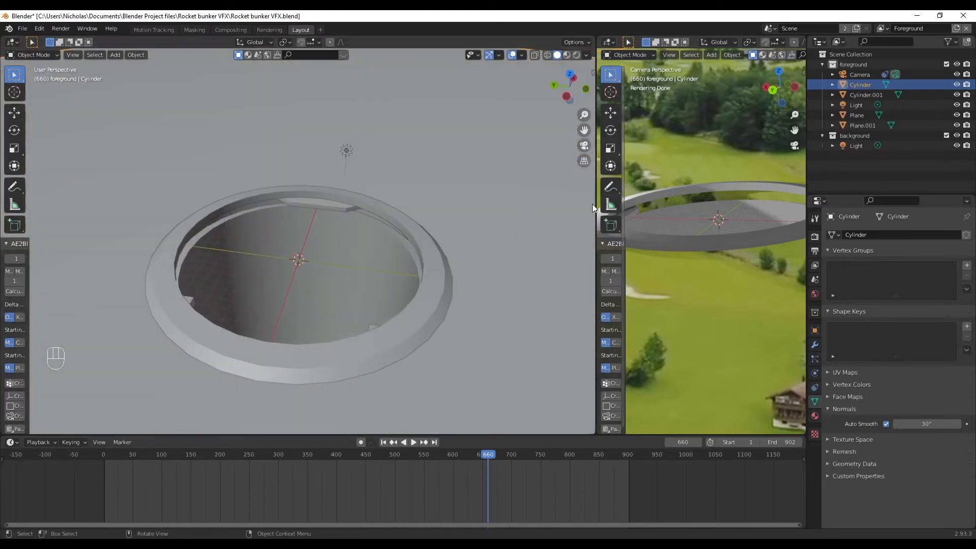
{"action": "left_click_drag", "start_coordinate": [595, 203], "coordinate": [511, 205]}
{"action": "scroll", "coordinate": [635, 197], "scroll_direction": "down", "scroll_amount": 4}
{"action": "middle_click_drag", "start_coordinate": [615, 208], "coordinate": [651, 215], "text": "shift"}
{"action": "scroll", "coordinate": [721, 217], "scroll_direction": "up", "scroll_amount": 4}
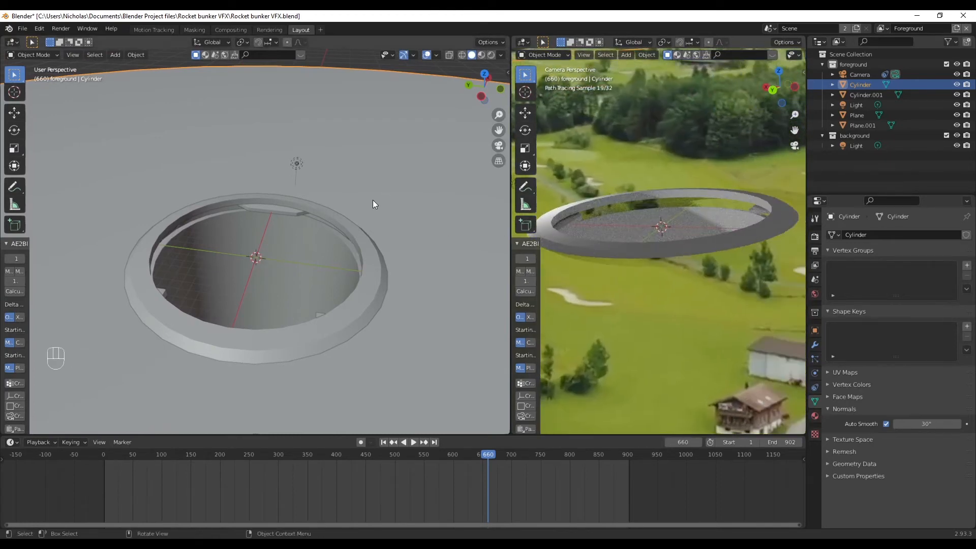
{"action": "left_click", "coordinate": [333, 224]}
{"action": "key", "text": "s"}
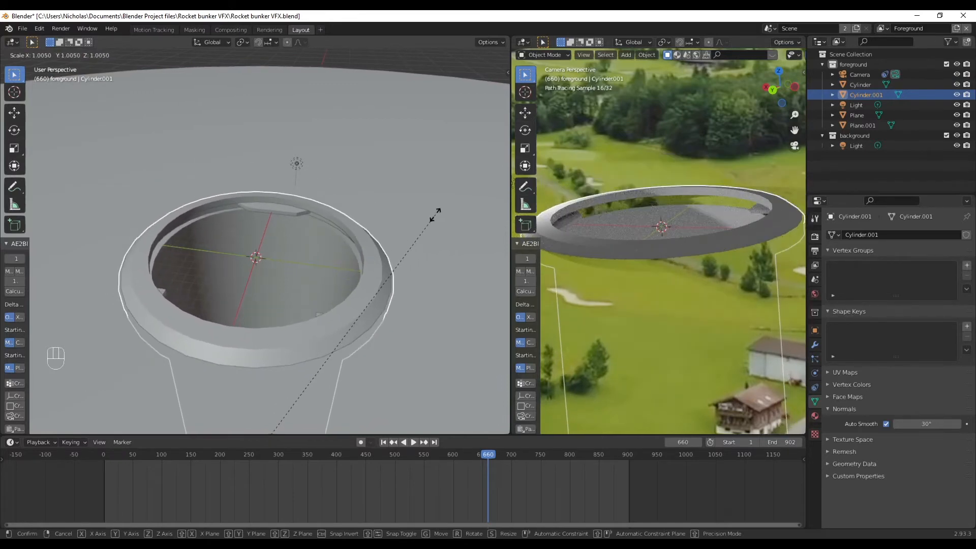
{"action": "left_click", "coordinate": [435, 216]}
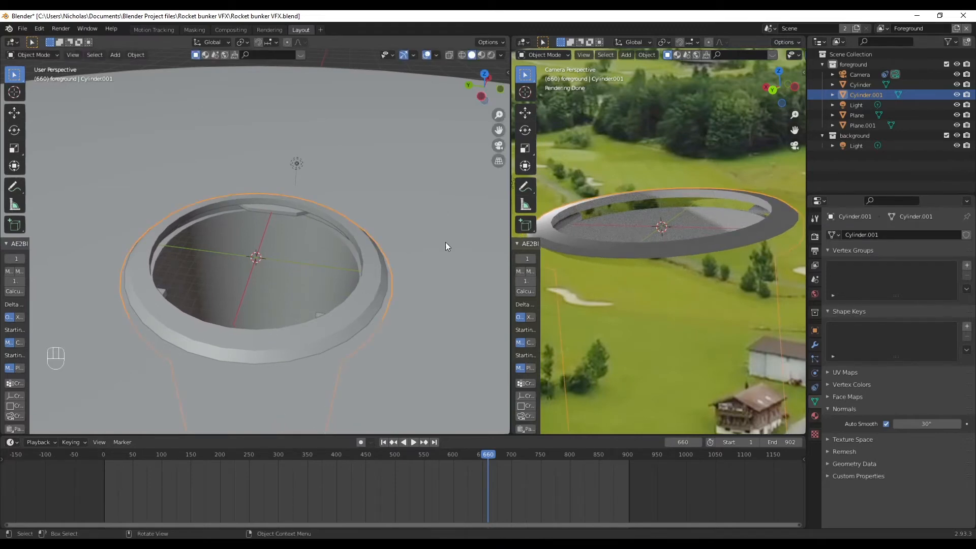
{"action": "key", "text": "s"}
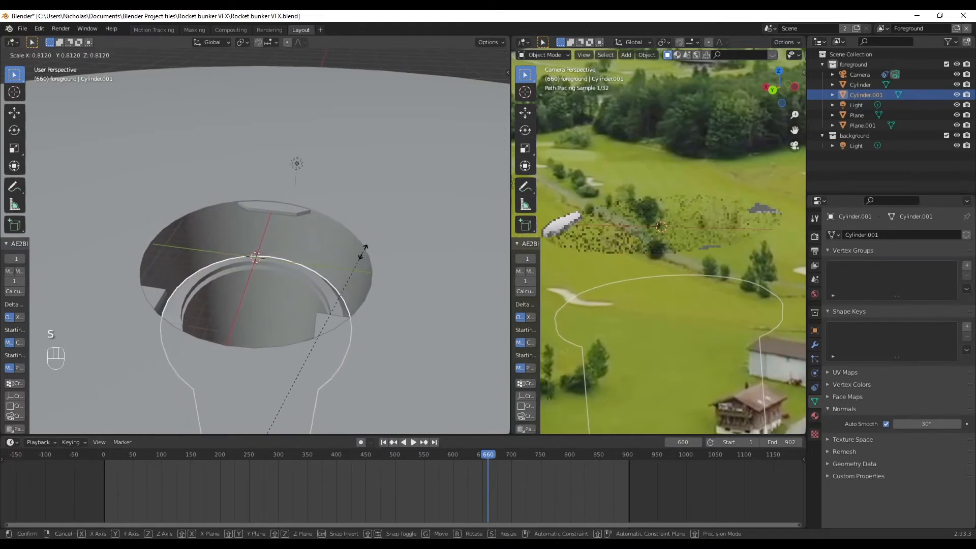
{"action": "right_click", "coordinate": [371, 249]}
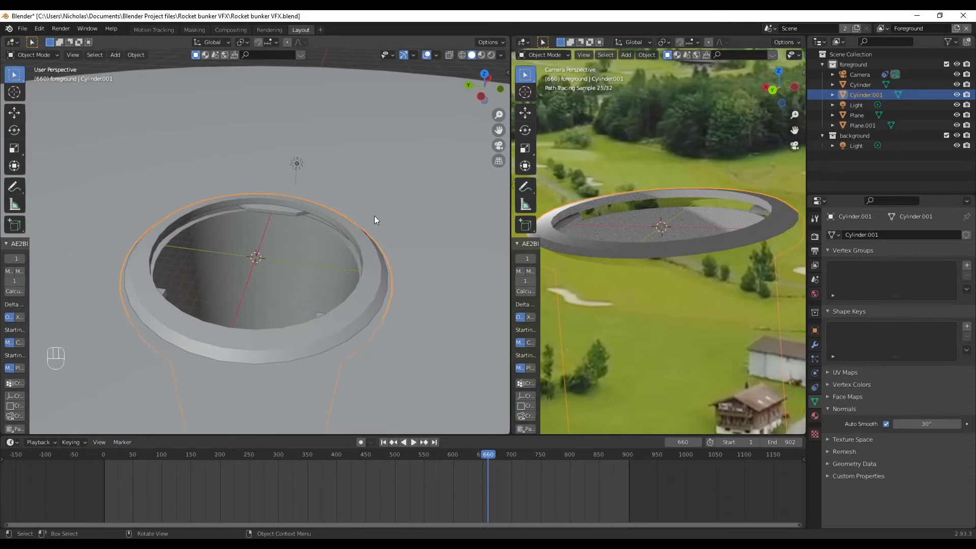
Render frame 660 to check the bunker in the valley shot, and close the render window.
{"action": "key", "text": "F11"}
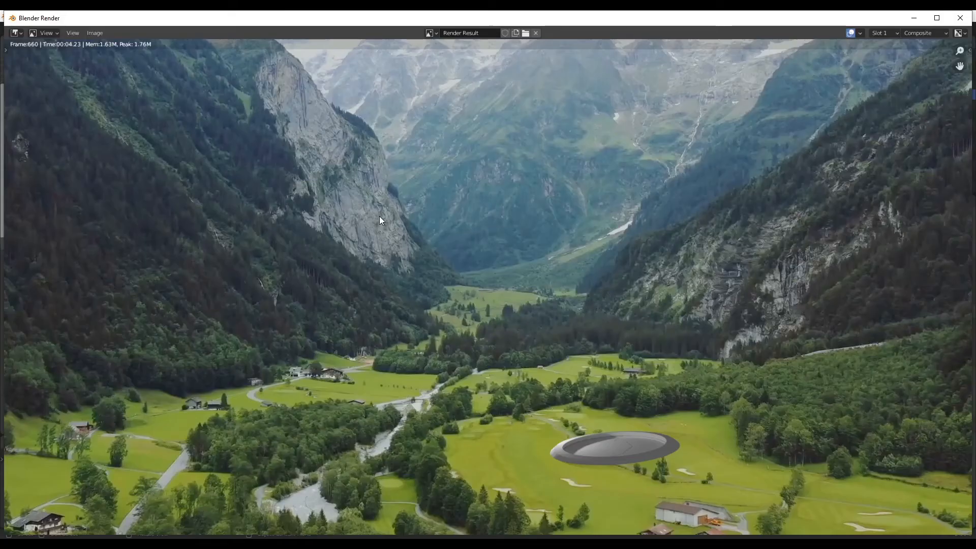
{"action": "key", "text": "F12"}
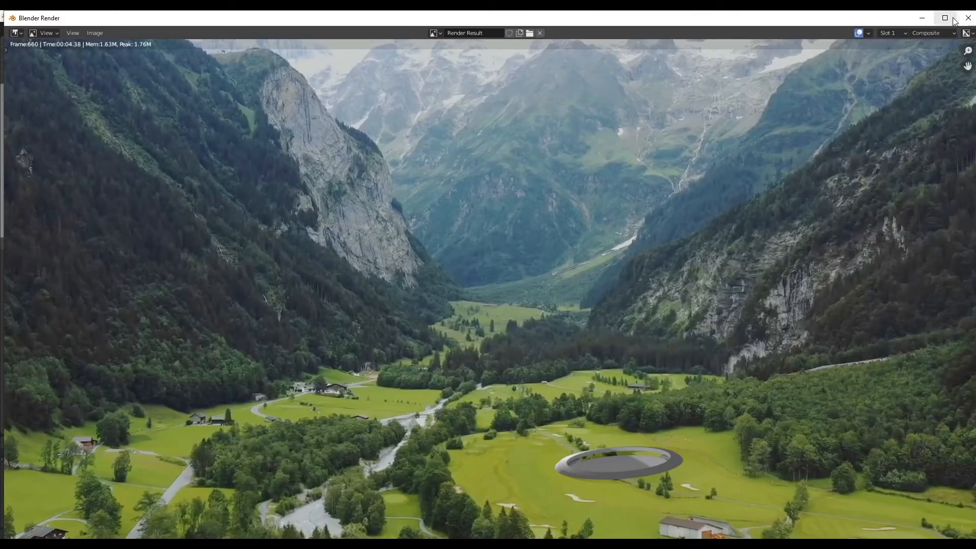
{"action": "left_click", "coordinate": [967, 18]}
Hide the ground object and inspect the shaft and collar from outside the camera view.
{"action": "middle_click_drag", "start_coordinate": [341, 266], "coordinate": [396, 180]}
{"action": "left_click", "coordinate": [373, 189]}
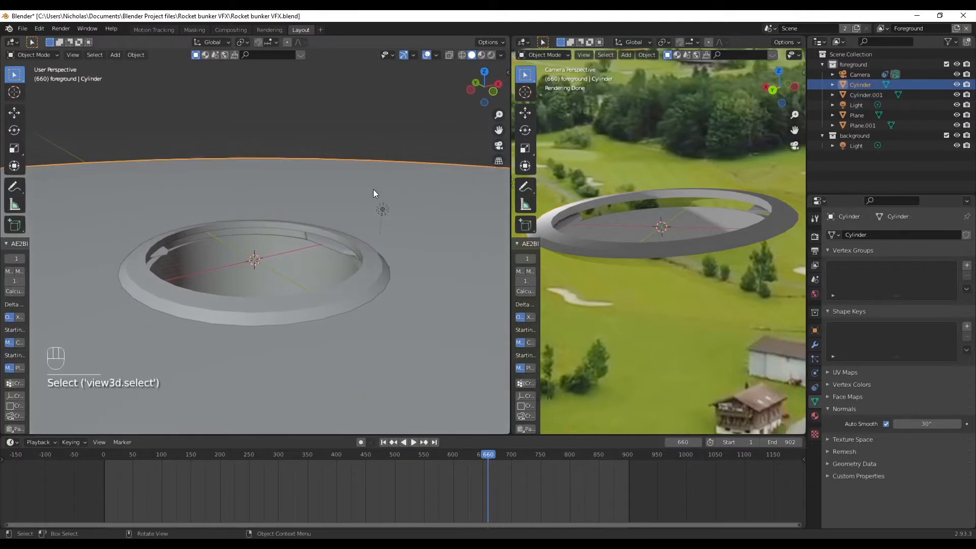
{"action": "left_click", "coordinate": [956, 85]}
{"action": "mouse_move", "coordinate": [724, 255]}
{"action": "middle_mouse_down"}
{"action": "mouse_move", "coordinate": [736, 252]}
{"action": "mouse_move", "coordinate": [734, 259]}
{"action": "middle_mouse_up"}
{"action": "scroll", "coordinate": [237, 249], "scroll_direction": "up", "scroll_amount": 2}
{"action": "middle_click_drag", "start_coordinate": [237, 249], "coordinate": [316, 300]}
Undo the ground and shaft changes back to the selected inner wall band before its outward scaling.
{"action": "key", "text": "ctrl+z"}
{"action": "key", "text": "ctrl+z"}
{"action": "key", "text": "ctrl+z"}
{"action": "key", "text": "ctrl+z"}
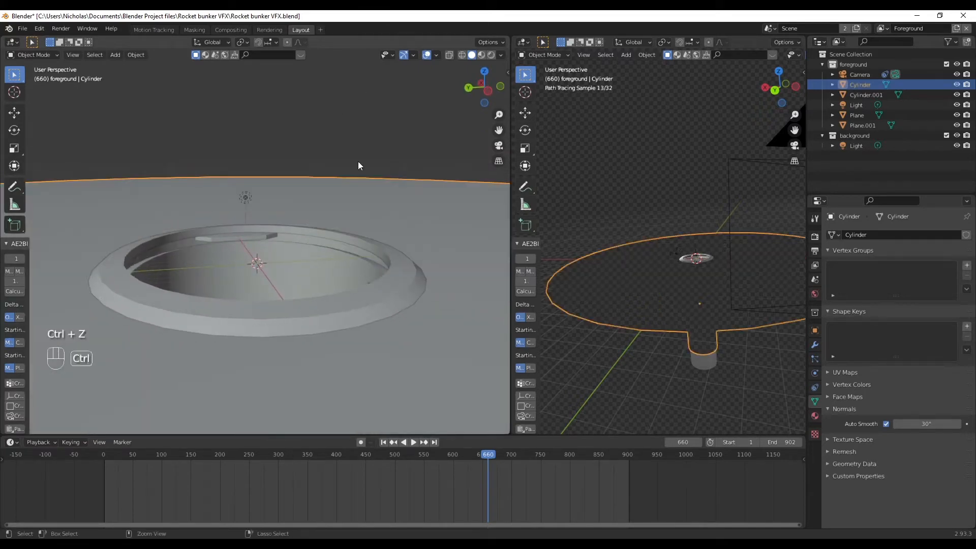
{"action": "key", "text": "ctrl+z"}
{"action": "key", "text": "ctrl+z"}
{"action": "key", "text": "ctrl+z"}
{"action": "key", "text": "ctrl+z"}
{"action": "key", "text": "ctrl+z"}
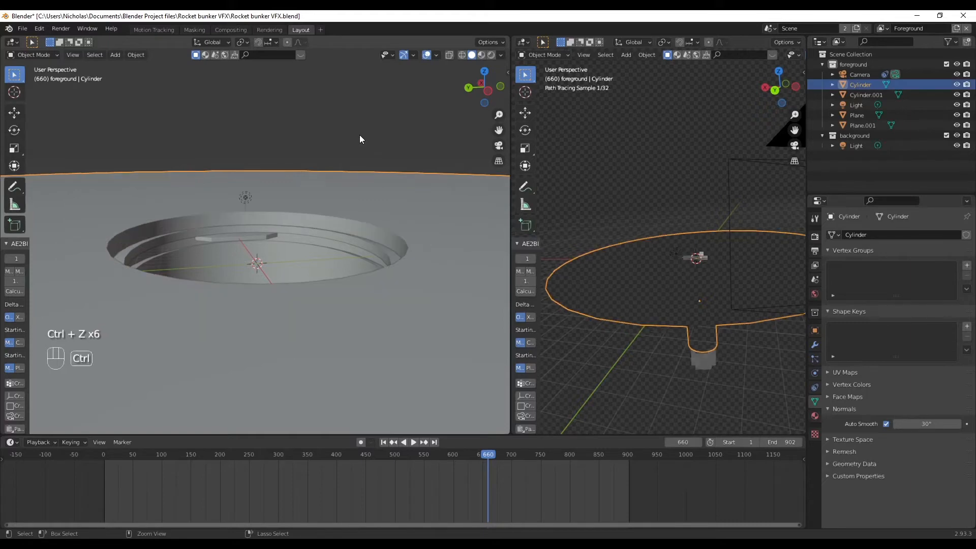
{"action": "key", "text": "ctrl+z"}
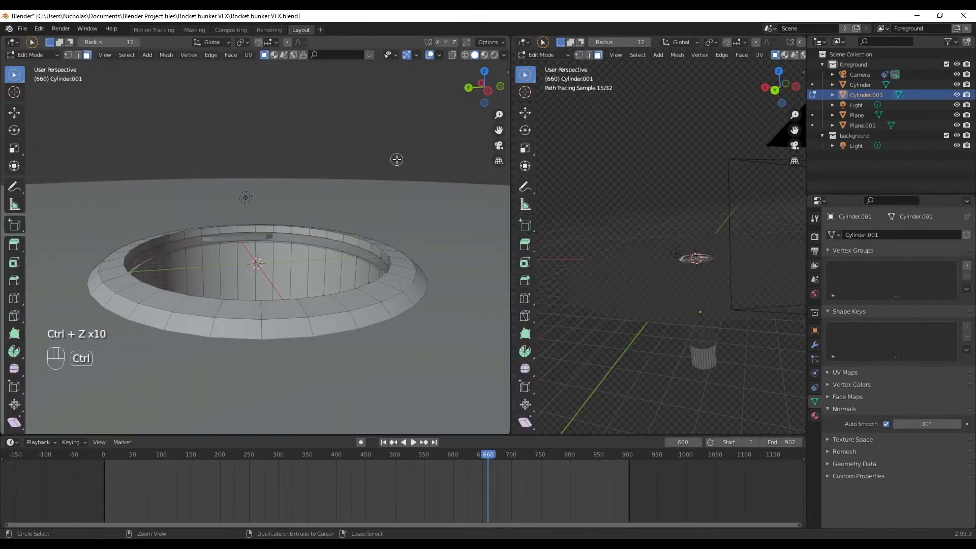
{"action": "key", "text": "ctrl+z"}
{"action": "key", "text": "ctrl+z"}
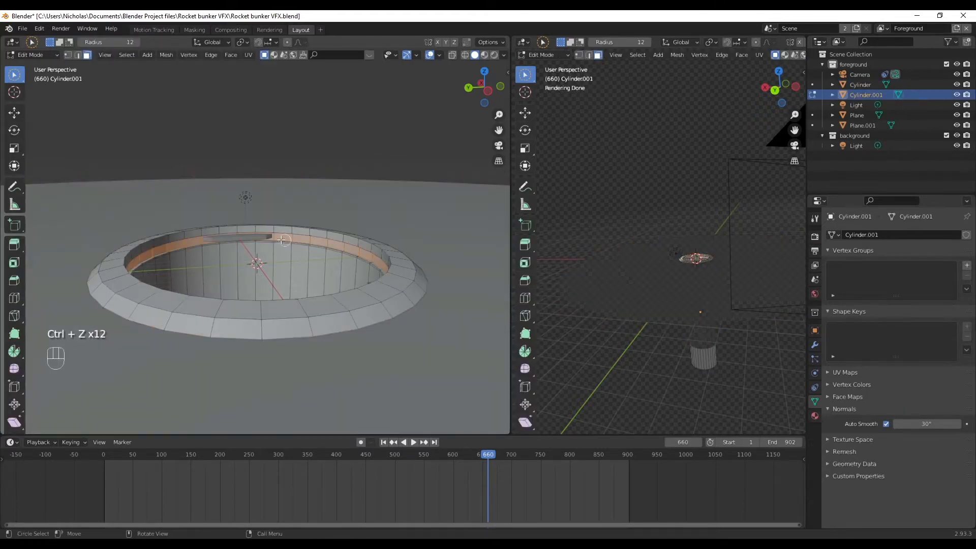
Scale the selected inner wall band outward by about 1.03 to form a shallower recess, and return to Object Mode.
{"action": "scroll", "coordinate": [286, 239], "scroll_direction": "up", "scroll_amount": 4}
{"action": "middle_click_drag", "start_coordinate": [326, 237], "coordinate": [345, 235]}
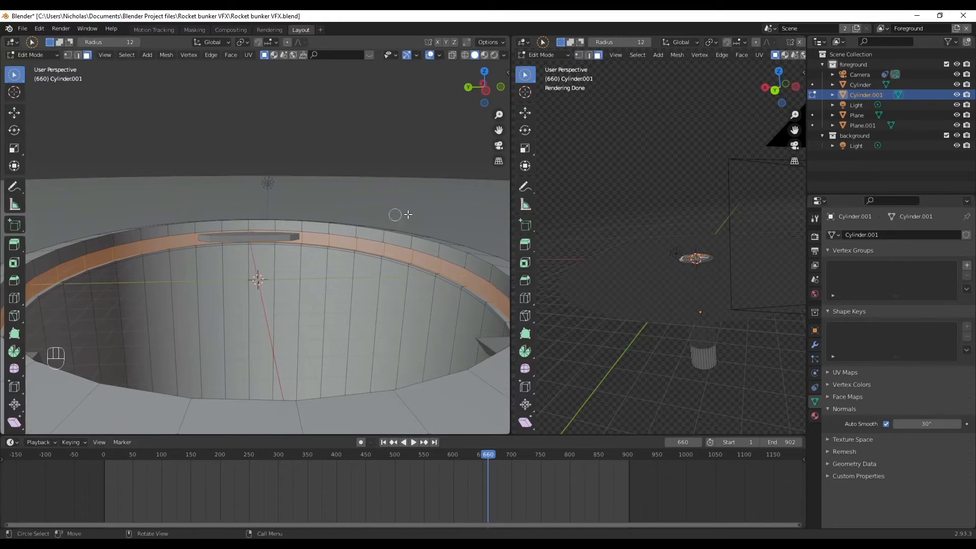
{"action": "key", "text": "s"}
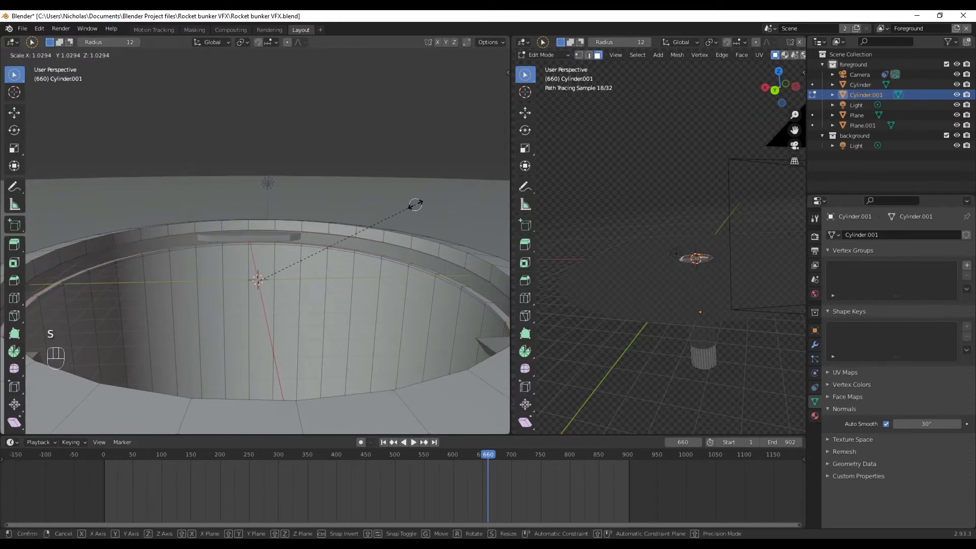
{"action": "left_click", "coordinate": [418, 203]}
{"action": "left_click", "coordinate": [50, 53]}
{"action": "left_click", "coordinate": [31, 65]}
{"action": "left_click", "coordinate": [403, 224]}
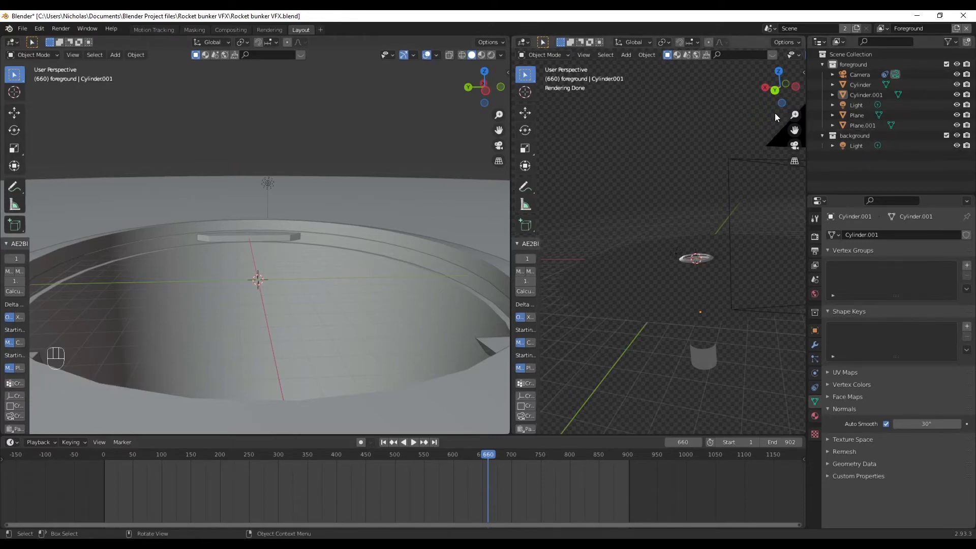
Check the scene from the side in the rendered viewport and return that viewport to the camera view.
{"action": "mouse_move", "coordinate": [569, 213]}
{"action": "middle_mouse_down"}
{"action": "mouse_move", "coordinate": [708, 228]}
{"action": "mouse_move", "coordinate": [725, 249]}
{"action": "mouse_move", "coordinate": [744, 244]}
{"action": "middle_mouse_up"}
{"action": "scroll", "coordinate": [311, 191], "scroll_direction": "down", "scroll_amount": 2}
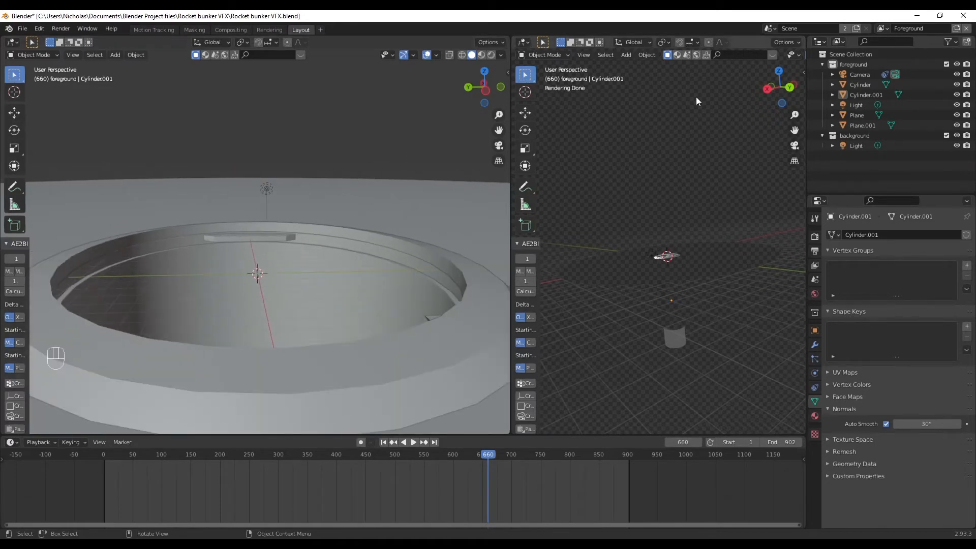
{"action": "left_click", "coordinate": [794, 146]}
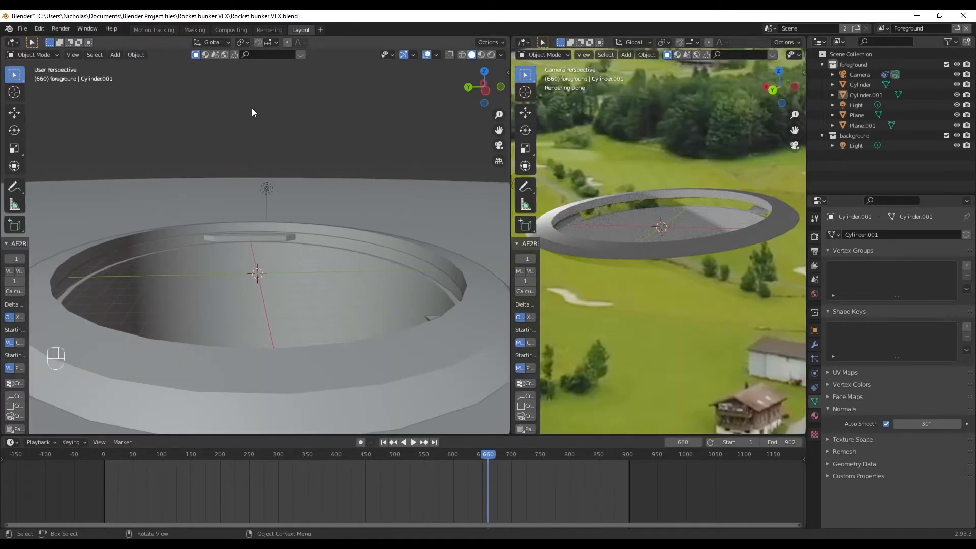
Scale up the ground object slightly and lower it along Z until the whole collar rim stands above it.
{"action": "left_click", "coordinate": [375, 195]}
{"action": "key", "text": "s"}
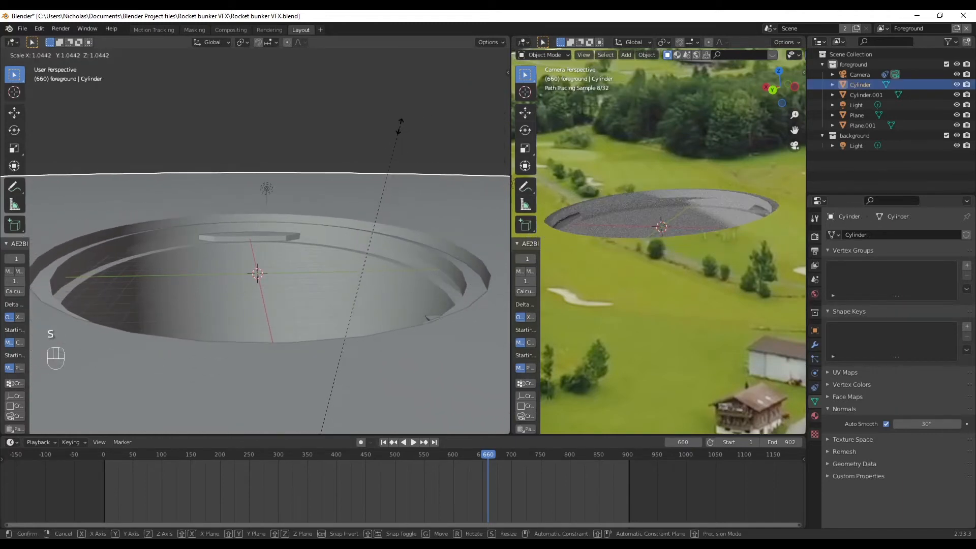
{"action": "left_click", "coordinate": [414, 117]}
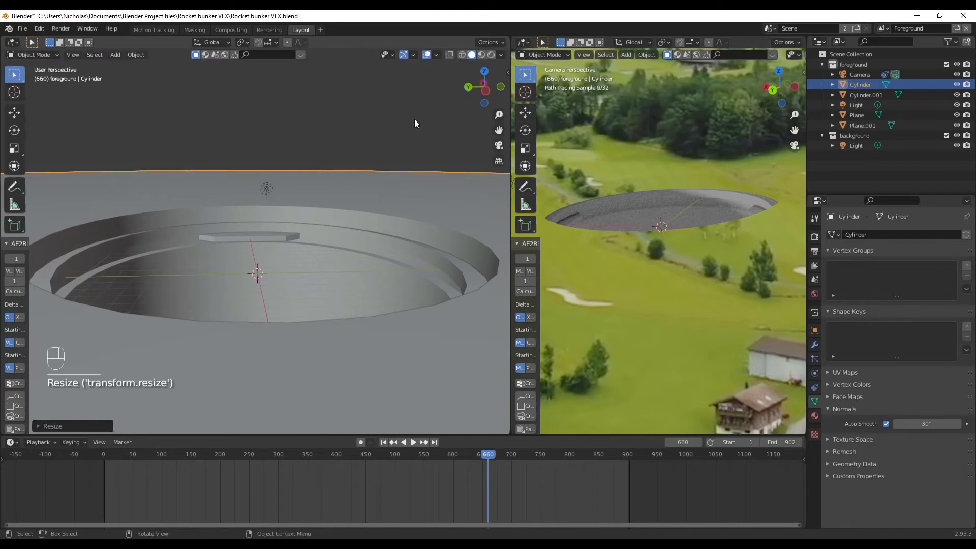
{"action": "key", "text": "g"}
{"action": "key", "text": "z"}
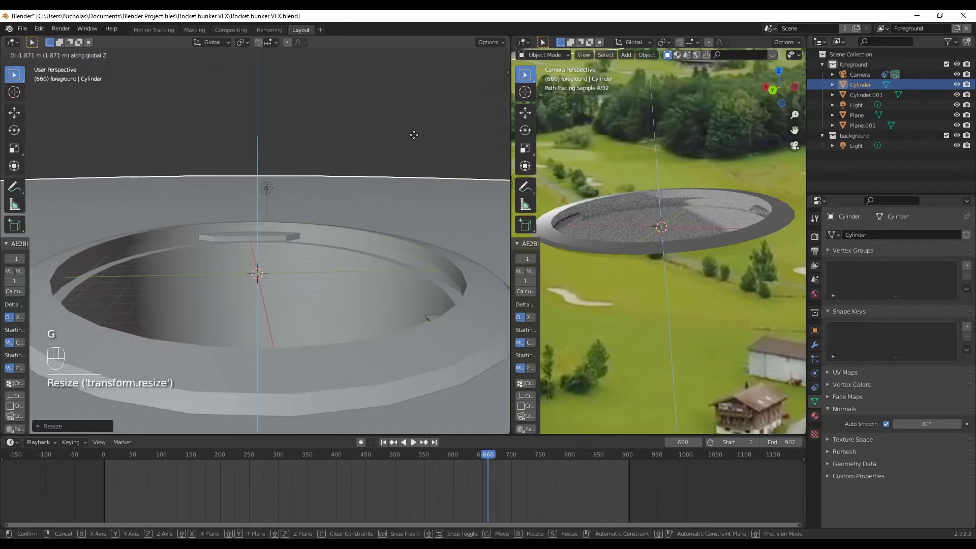
{"action": "left_click", "coordinate": [413, 140]}
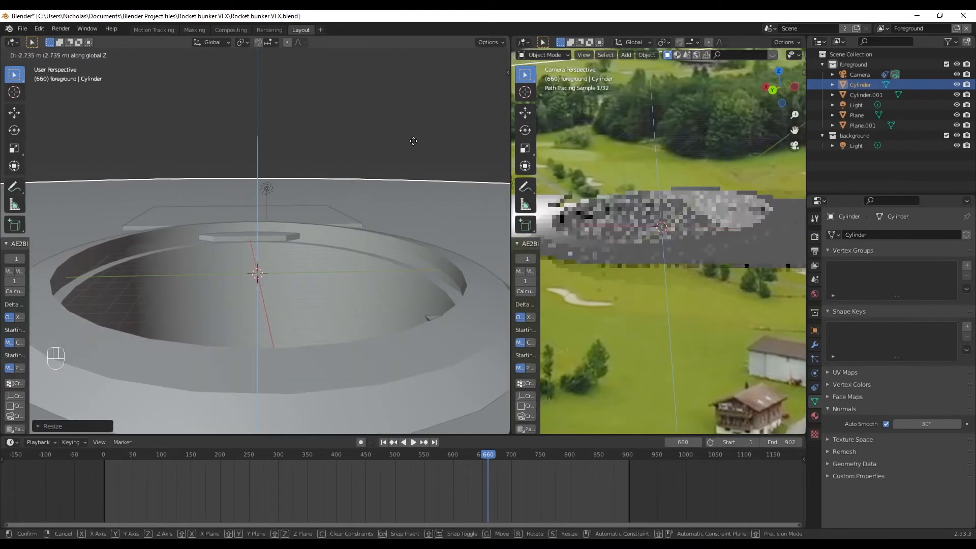
{"action": "left_click", "coordinate": [380, 149]}
Start appending from the Saturn V final blend file in the Model folder and open its Object list.
{"action": "middle_click_drag", "start_coordinate": [318, 243], "coordinate": [324, 292]}
{"action": "scroll", "coordinate": [313, 278], "scroll_direction": "down", "scroll_amount": 3}
{"action": "scroll", "coordinate": [249, 285], "scroll_direction": "down", "scroll_amount": 2}
{"action": "scroll", "coordinate": [249, 285], "scroll_direction": "down", "scroll_amount": 2}
{"action": "scroll", "coordinate": [230, 264], "scroll_direction": "up", "scroll_amount": 5}
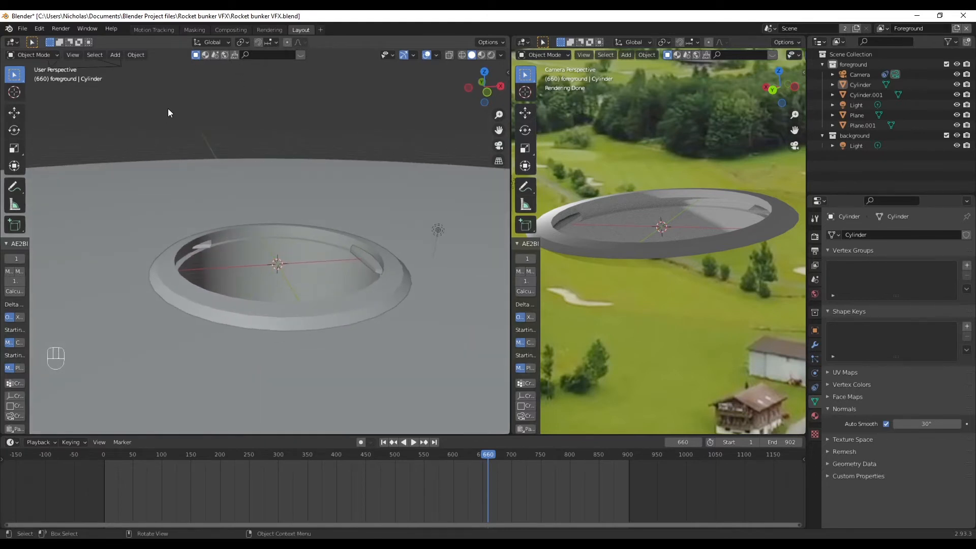
{"action": "scroll", "coordinate": [231, 132], "scroll_direction": "down", "scroll_amount": 2}
{"action": "left_click", "coordinate": [22, 28]}
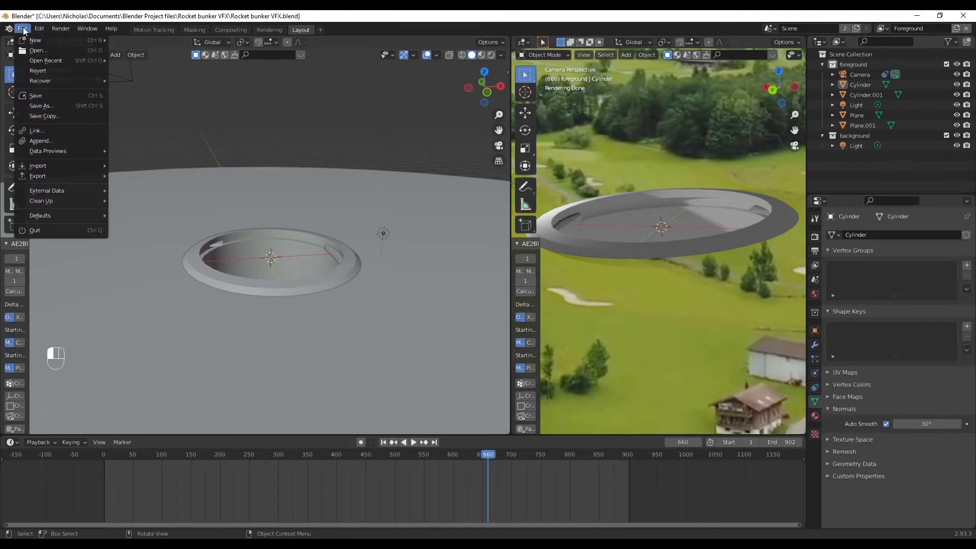
{"action": "left_click", "coordinate": [39, 141]}
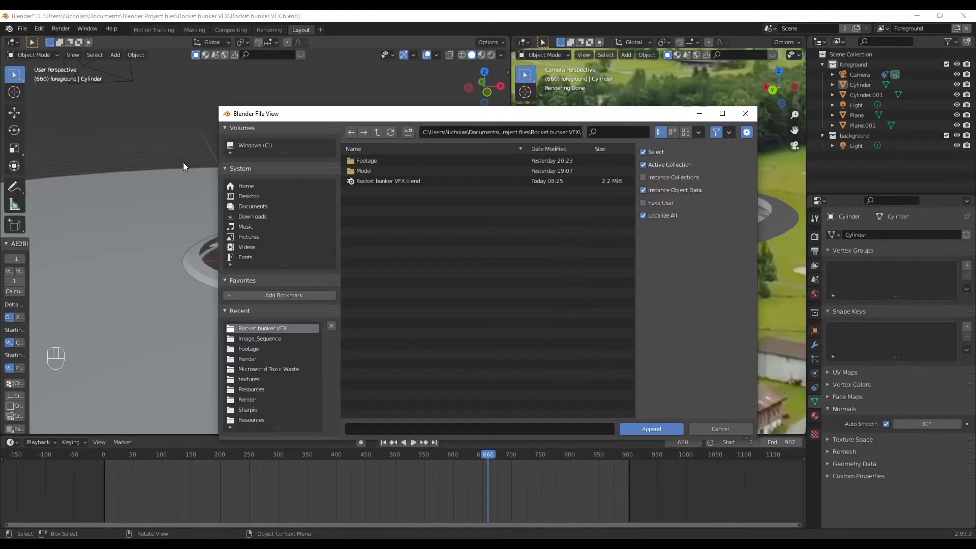
{"action": "double_click", "coordinate": [379, 170]}
{"action": "left_click", "coordinate": [378, 159]}
{"action": "left_click", "coordinate": [643, 425]}
{"action": "double_click", "coordinate": [368, 224]}
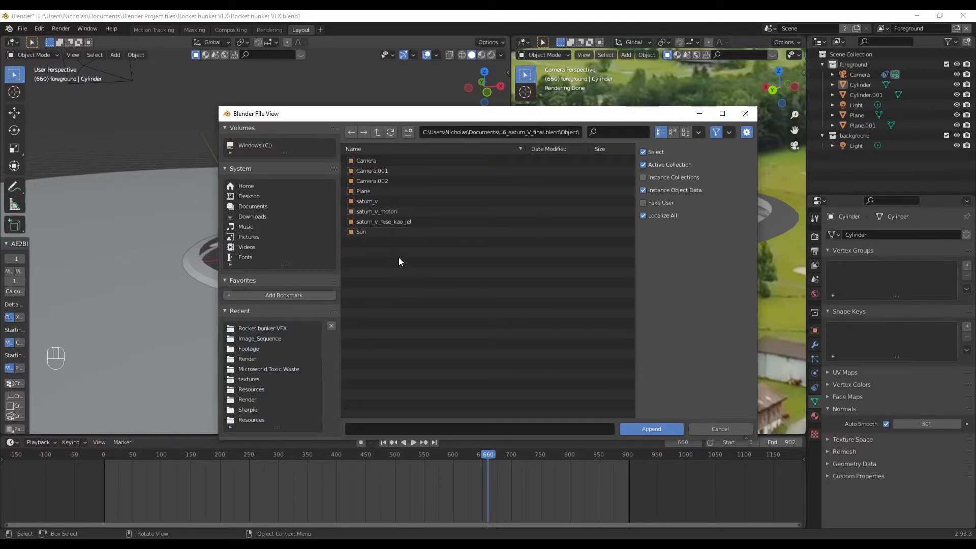
Append Plane, saturn_v, saturn_v_motori and saturn_v_rese_kao_jel, leaving out the three cameras and the Sun.
{"action": "key", "text": "a"}
{"action": "left_click", "coordinate": [378, 160], "text": "ctrl"}
{"action": "left_click", "coordinate": [379, 171], "text": "ctrl"}
{"action": "left_click", "coordinate": [373, 181], "text": "ctrl"}
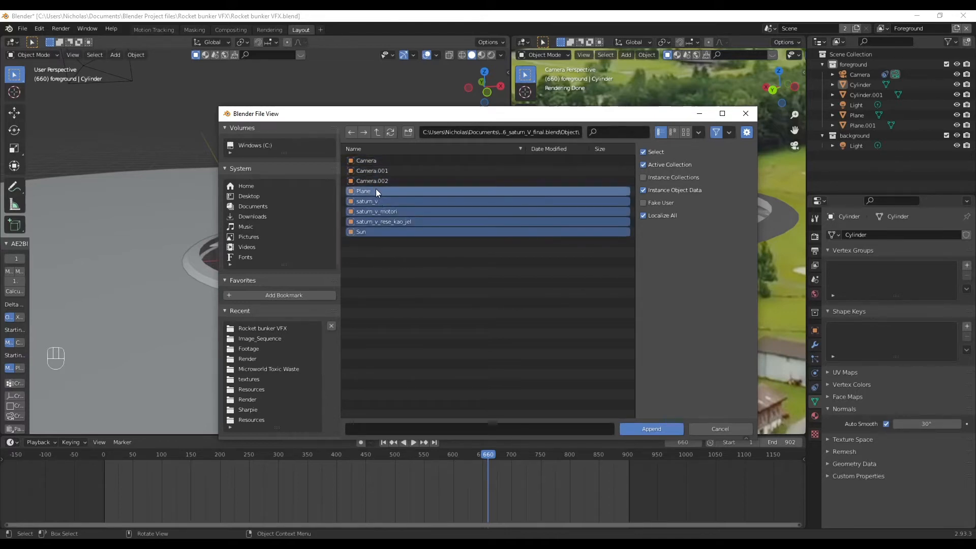
{"action": "left_click", "coordinate": [363, 231], "text": "ctrl"}
{"action": "left_click", "coordinate": [651, 428]}
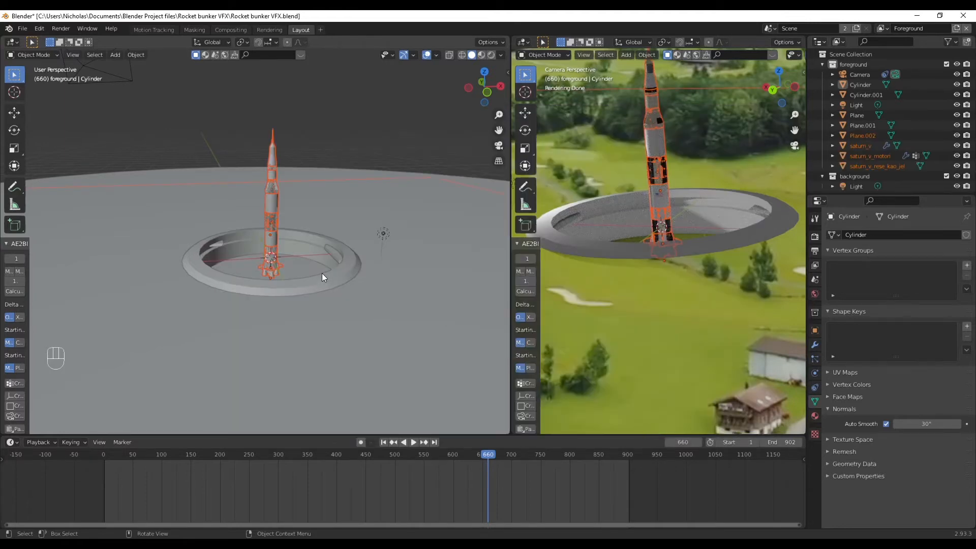
Raise the rocket above the bunker opening and delete the large plane covering the ring.
{"action": "key", "text": "g"}
{"action": "left_click", "coordinate": [330, 157]}
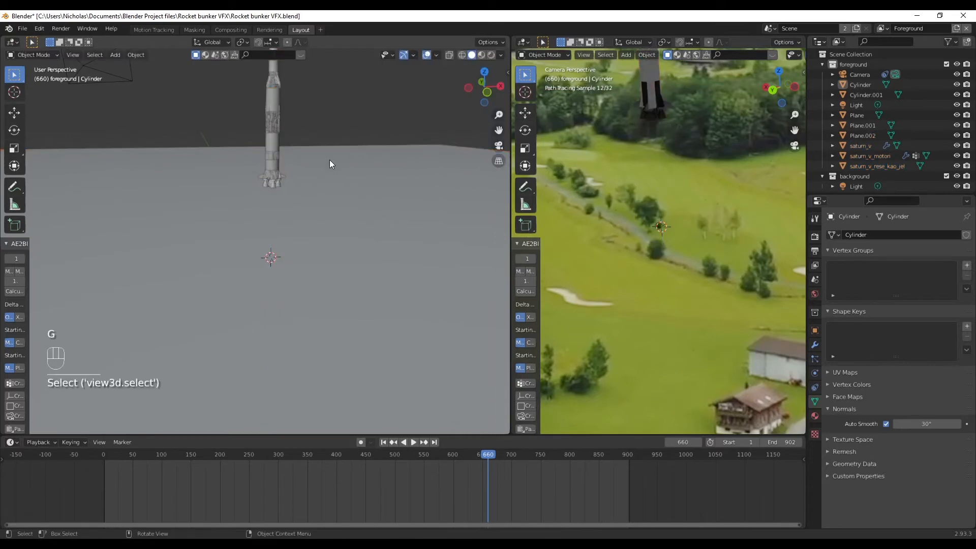
{"action": "left_click", "coordinate": [329, 161]}
{"action": "key", "text": "x"}
{"action": "left_click", "coordinate": [328, 160]}
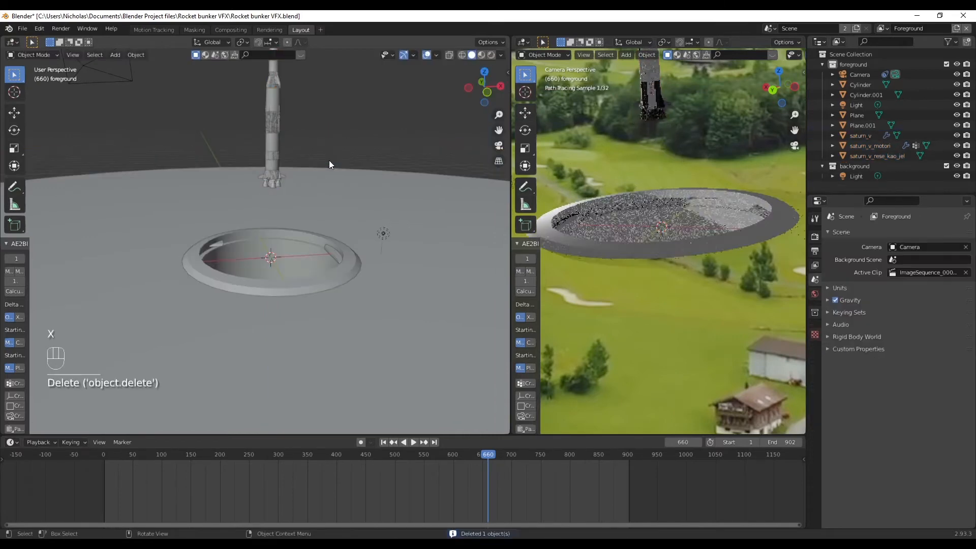
Move all three rocket parts into a new collection named Rocket.
{"action": "scroll", "coordinate": [322, 164], "scroll_direction": "down", "scroll_amount": 3}
{"action": "middle_click_drag", "start_coordinate": [319, 151], "coordinate": [352, 129]}
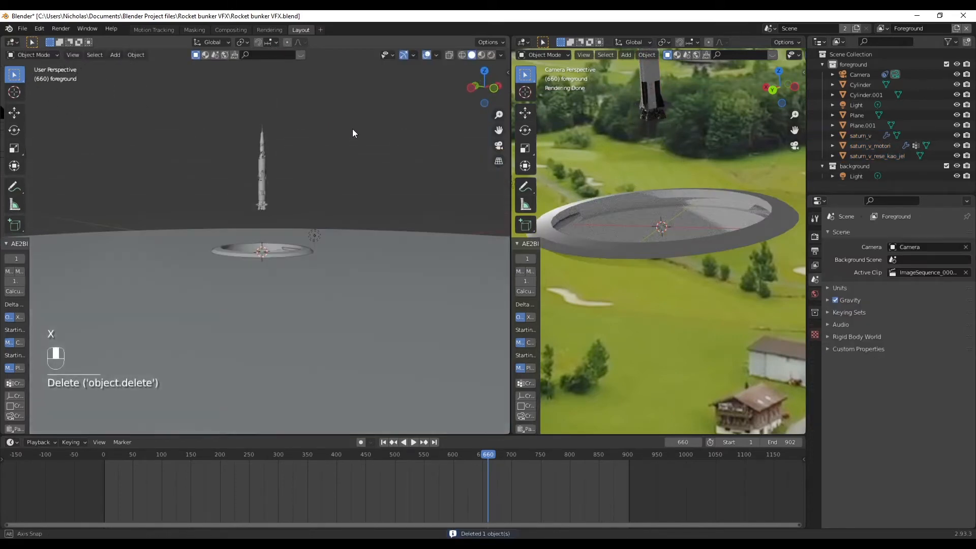
{"action": "left_click_drag", "start_coordinate": [299, 112], "coordinate": [204, 226]}
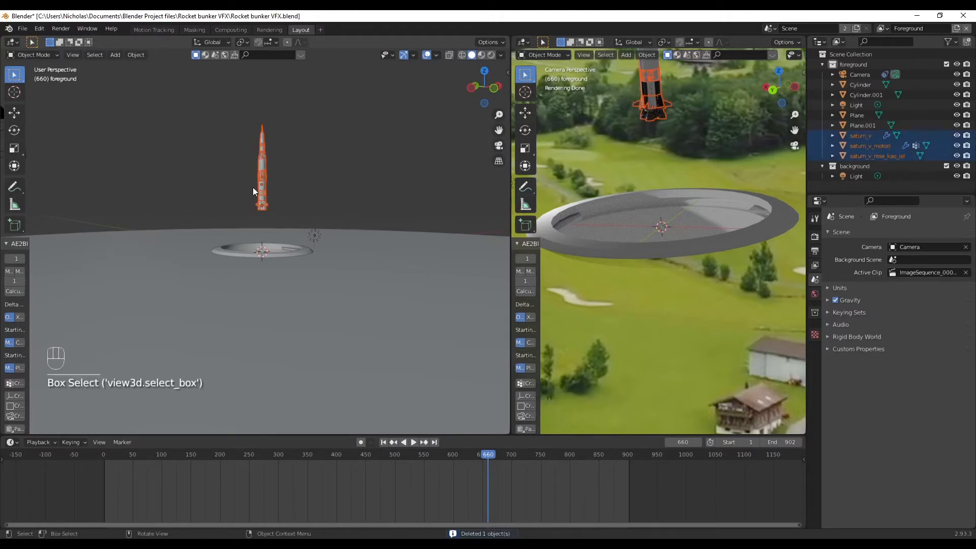
{"action": "key", "text": "n"}
{"action": "key", "text": "n"}
{"action": "key", "text": "m"}
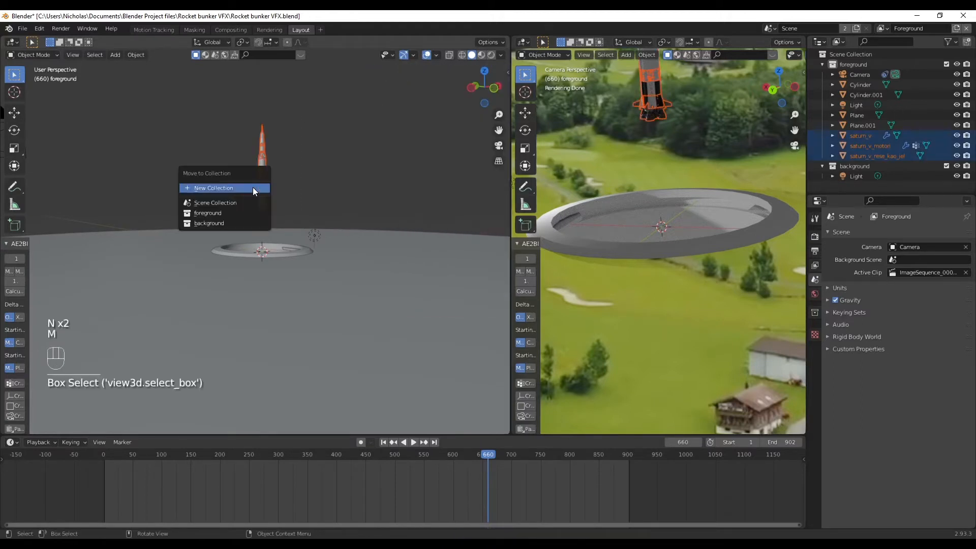
{"action": "left_click", "coordinate": [252, 188]}
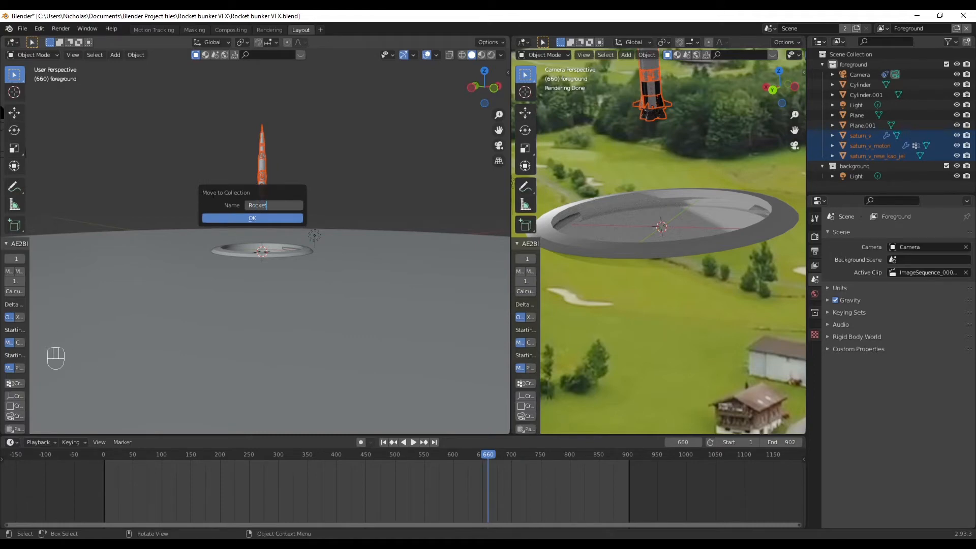
{"action": "left_click", "coordinate": [238, 217]}
{"action": "left_click", "coordinate": [282, 151]}
Add a sphere-shaped empty at the centre of the bunker.
{"action": "scroll", "coordinate": [278, 112], "scroll_direction": "up", "scroll_amount": 3}
{"action": "middle_click_drag", "start_coordinate": [311, 131], "coordinate": [327, 242], "text": "shift"}
{"action": "scroll", "coordinate": [331, 196], "scroll_direction": "up", "scroll_amount": 3}
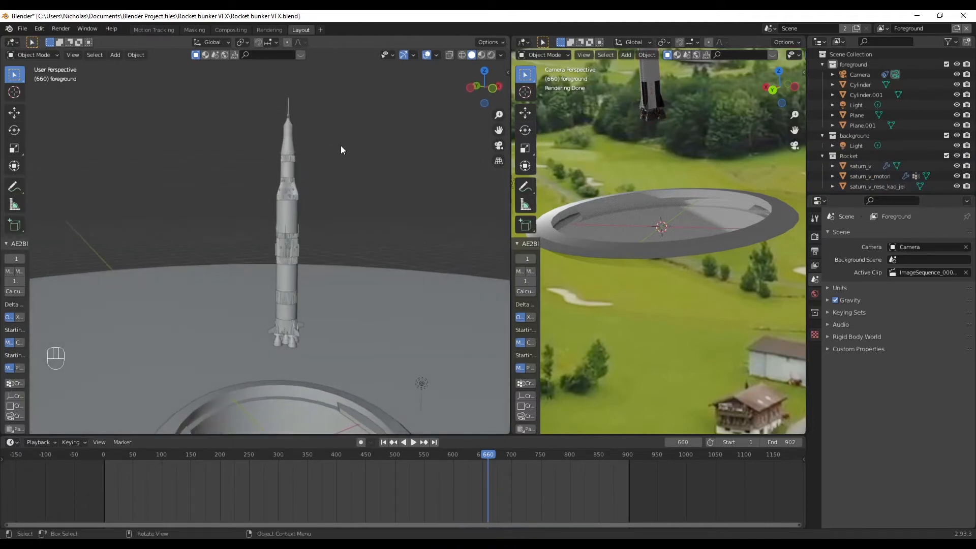
{"action": "key", "text": "shift+a"}
{"action": "mouse_move", "coordinate": [328, 93]}
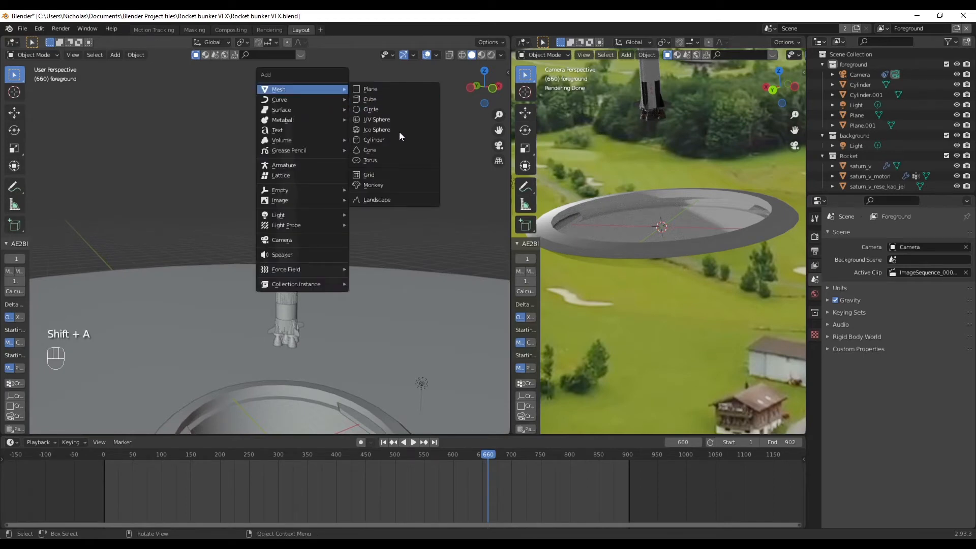
{"action": "mouse_move", "coordinate": [303, 191]}
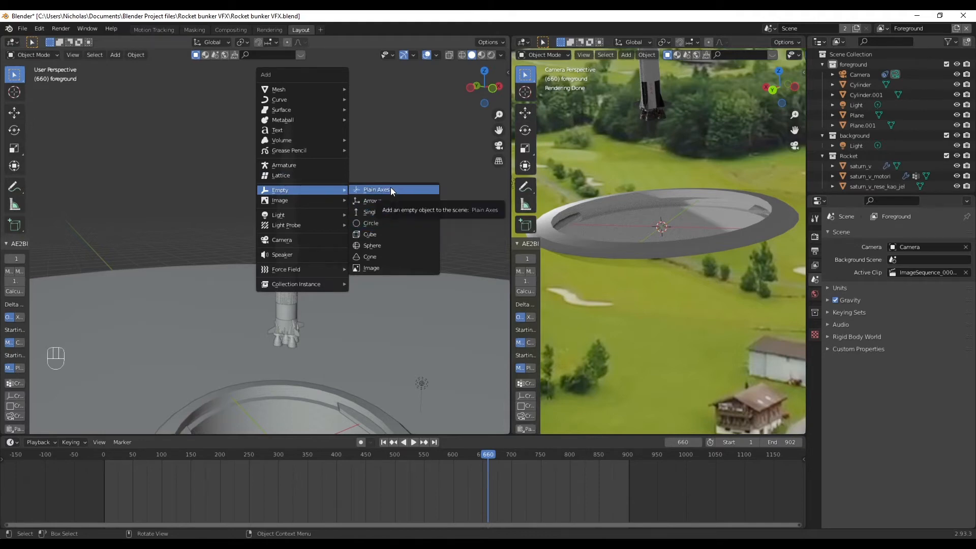
{"action": "left_click", "coordinate": [383, 245]}
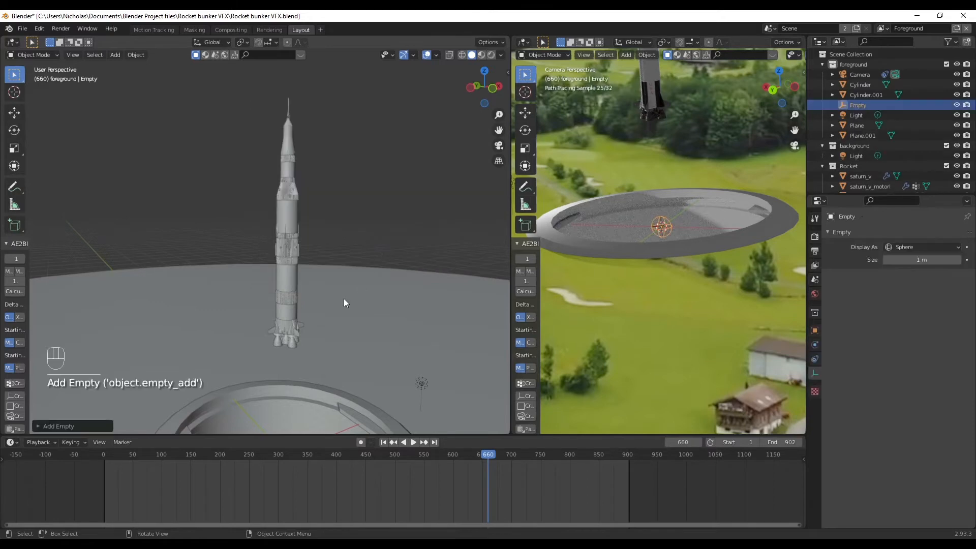
Raise the sphere empty along Z to the rocket's middle and scale it up about 2.5 times.
{"action": "key", "text": "g"}
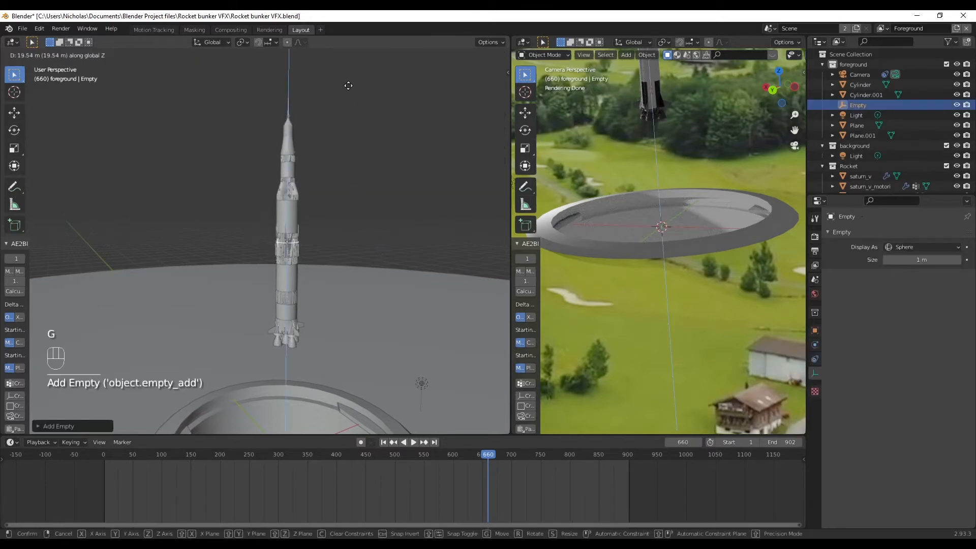
{"action": "left_click", "coordinate": [358, 138]}
{"action": "key", "text": "s"}
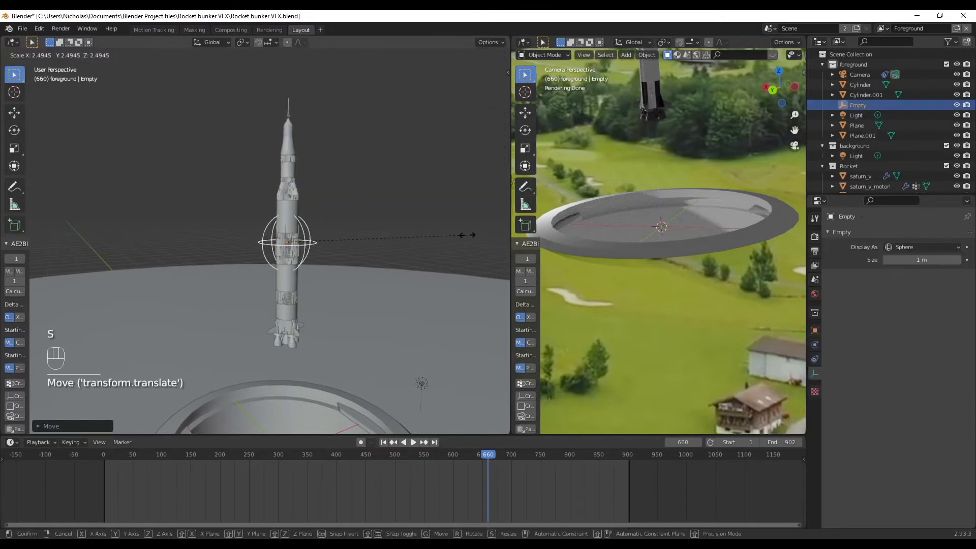
{"action": "left_click", "coordinate": [391, 133]}
{"action": "left_click", "coordinate": [389, 134]}
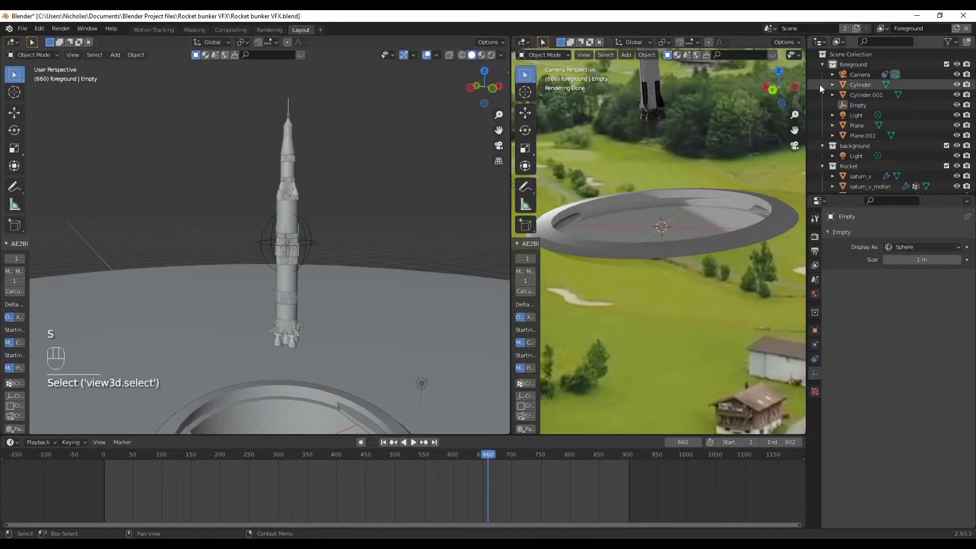
Parent all objects of the Rocket collection to the sphere empty with the Object option.
{"action": "scroll", "coordinate": [879, 132], "scroll_direction": "down", "scroll_amount": 1}
{"action": "left_click", "coordinate": [856, 154]}
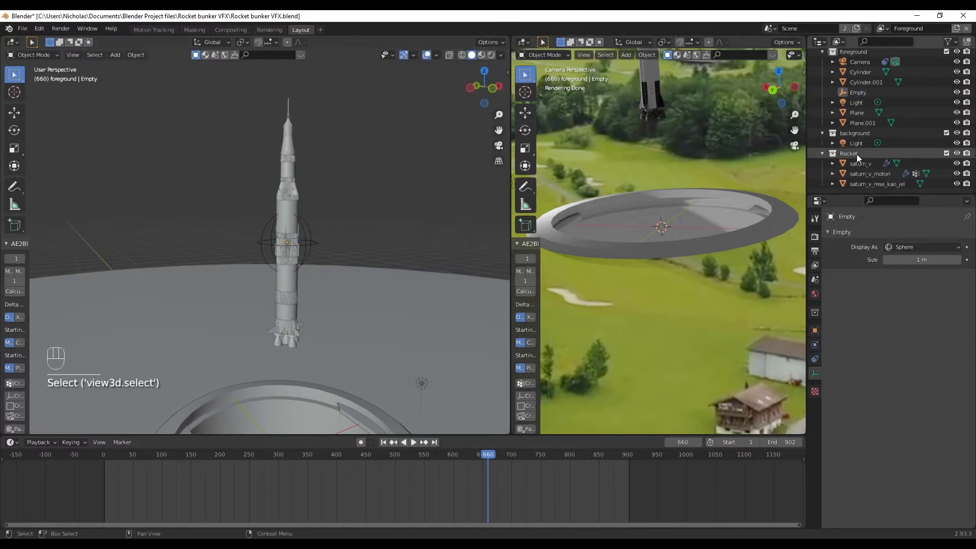
{"action": "right_click", "coordinate": [855, 156]}
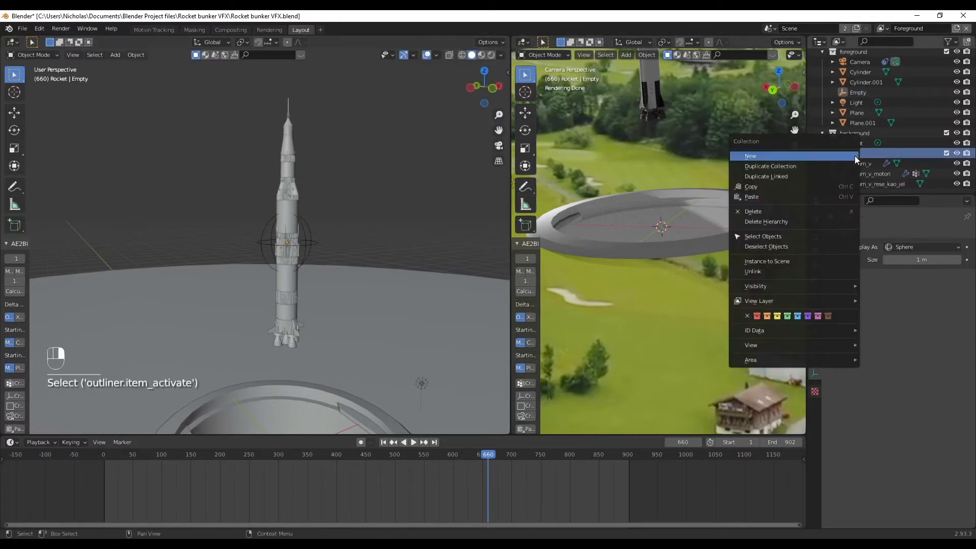
{"action": "left_click", "coordinate": [770, 236]}
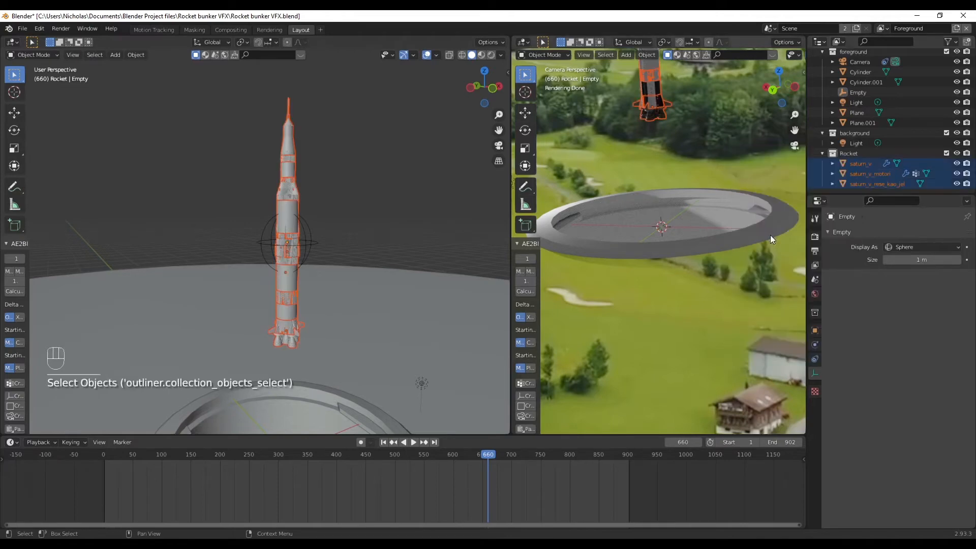
{"action": "left_click", "coordinate": [310, 229], "text": "shift"}
{"action": "key", "text": "ctrl+p"}
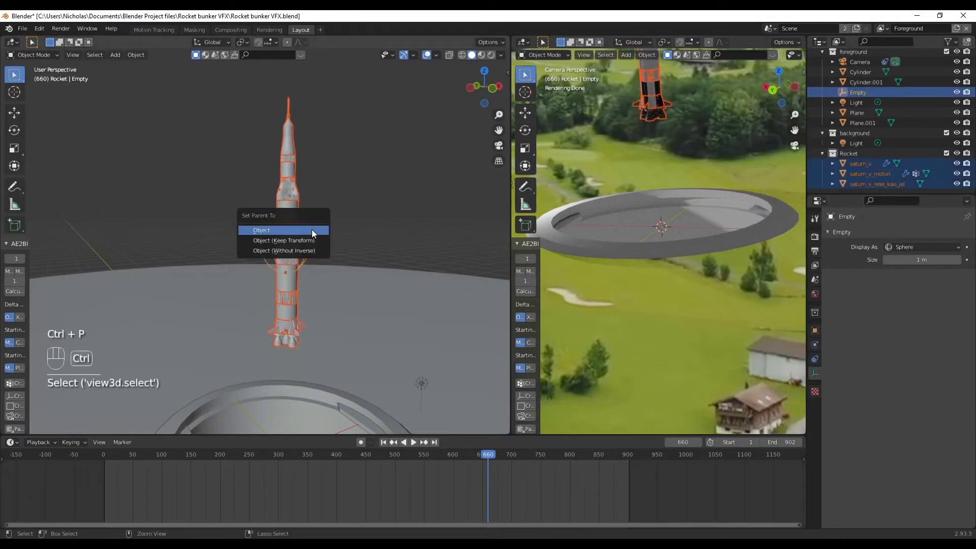
{"action": "left_click", "coordinate": [312, 231]}
{"action": "left_click", "coordinate": [338, 210]}
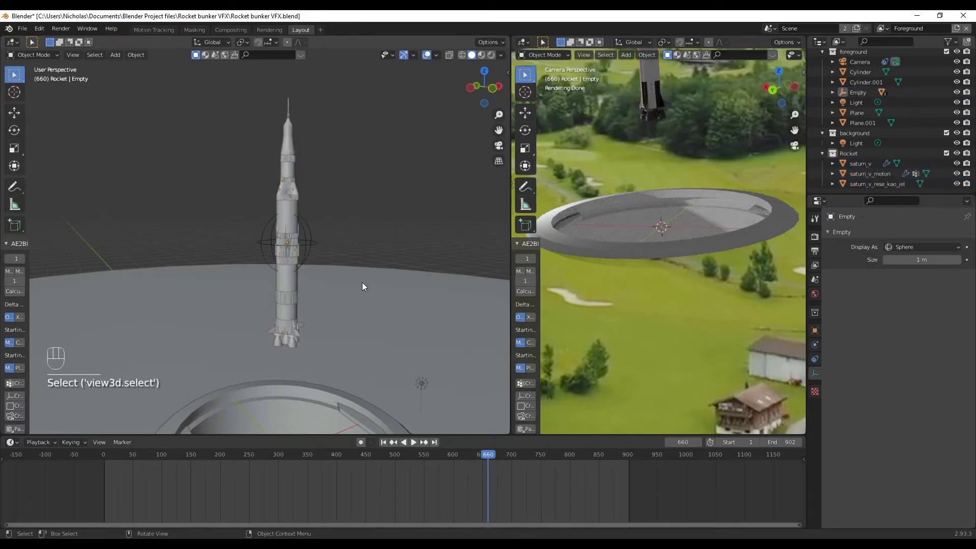
Try moving the sphere empty to test whether the rocket follows it, leaving the rocket in its original place.
{"action": "left_click", "coordinate": [316, 245]}
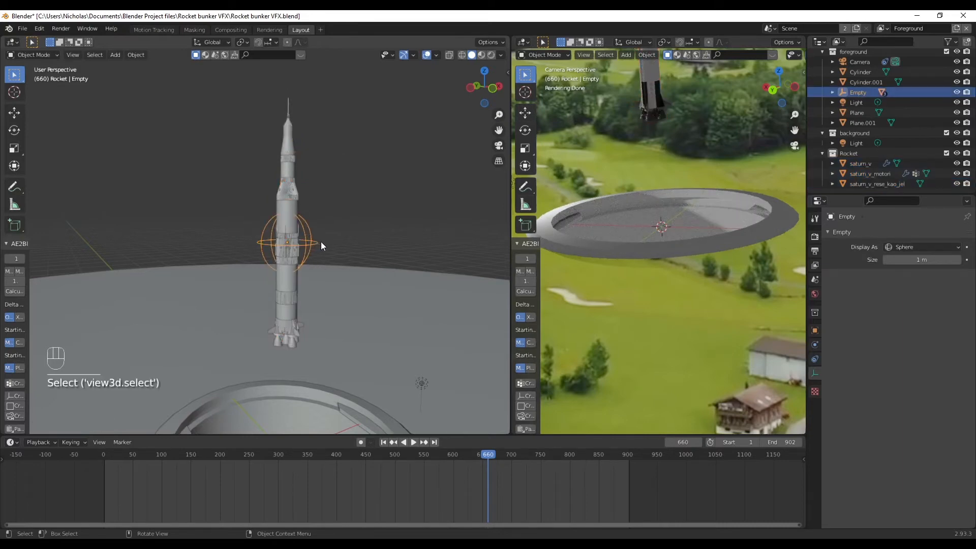
{"action": "key", "text": "g"}
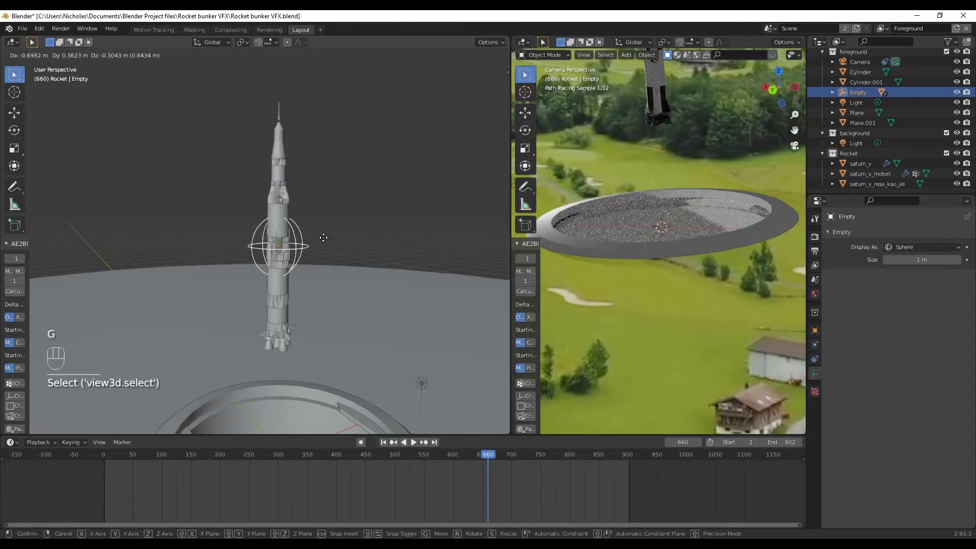
{"action": "left_click", "coordinate": [366, 158]}
{"action": "left_click", "coordinate": [367, 161]}
{"action": "middle_click_drag", "start_coordinate": [362, 145], "coordinate": [359, 175]}
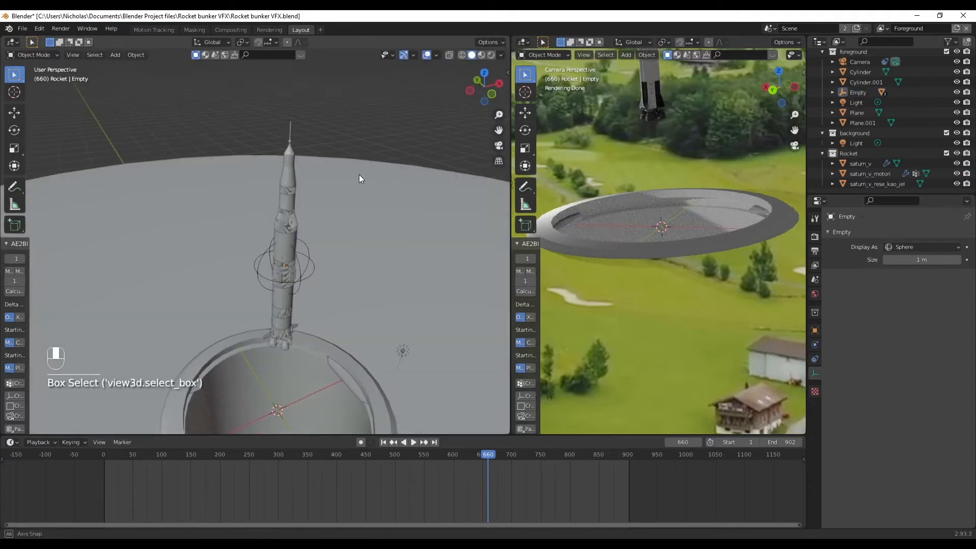
Try moving a single rocket part on its own, independently of the empty, and cancel the move.
{"action": "left_click", "coordinate": [292, 186]}
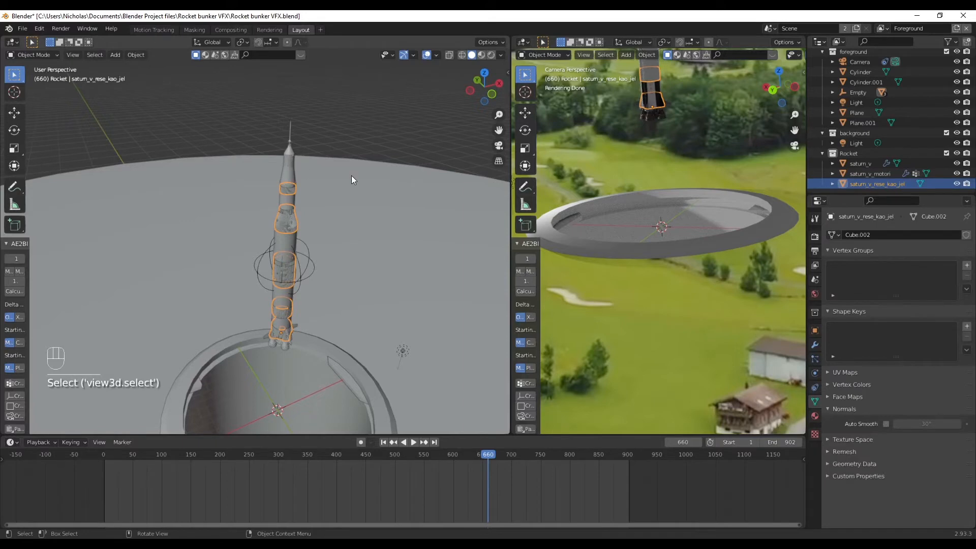
{"action": "key", "text": "g"}
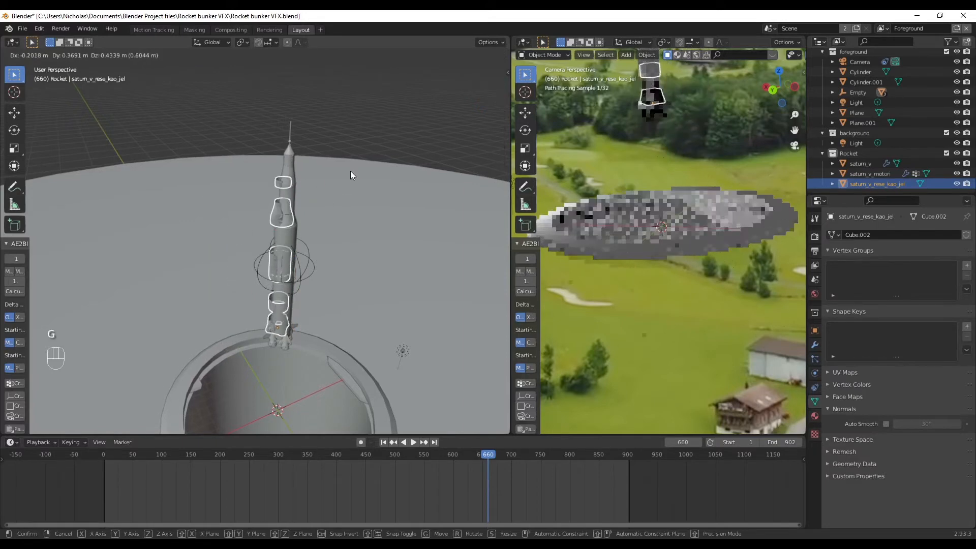
{"action": "right_click", "coordinate": [350, 170]}
{"action": "left_click", "coordinate": [362, 125]}
{"action": "middle_click_drag", "start_coordinate": [352, 293], "coordinate": [349, 271]}
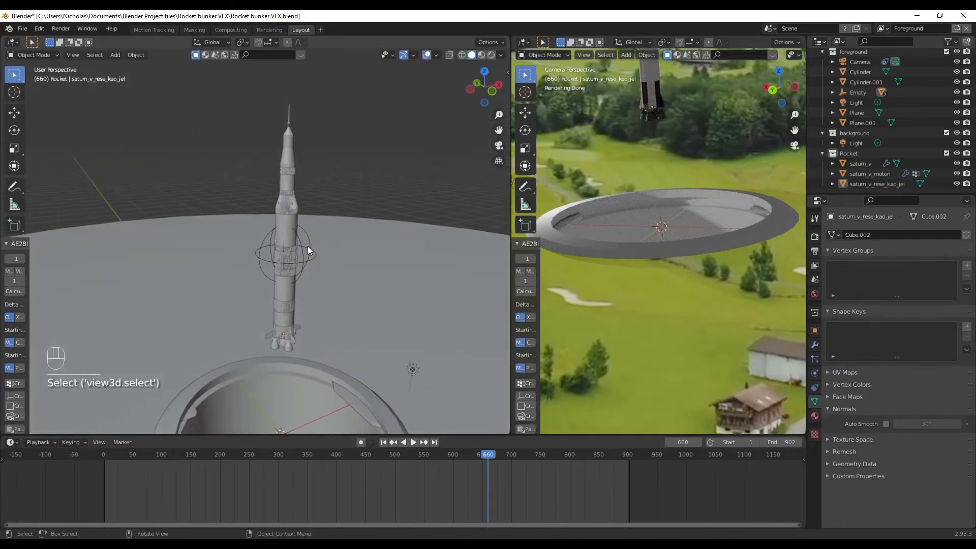
Lower the rocket into the bunker using its sphere empty, and move the empty to the Rocket collection.
{"action": "left_click", "coordinate": [308, 249]}
{"action": "scroll", "coordinate": [310, 246], "scroll_direction": "down", "scroll_amount": 5}
{"action": "key", "text": "g"}
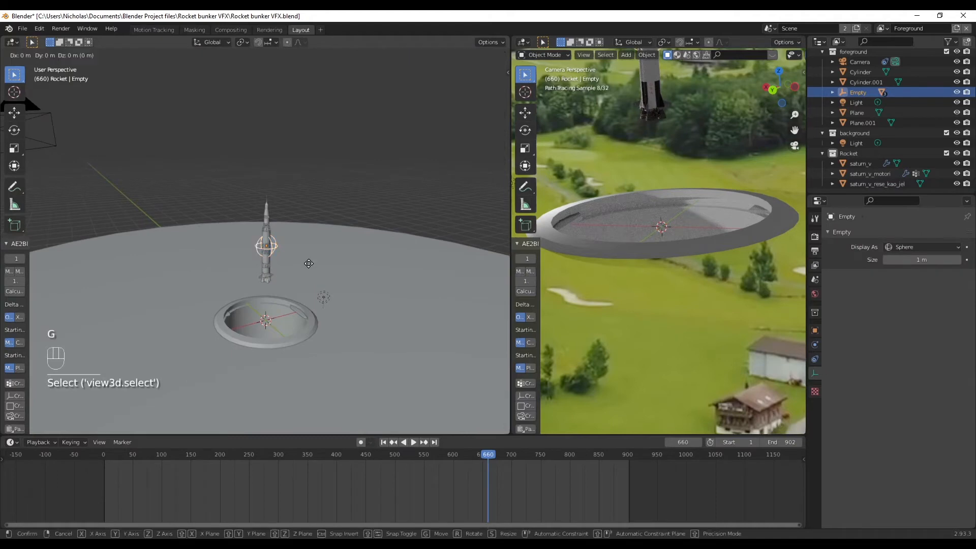
{"action": "left_click", "coordinate": [324, 335]}
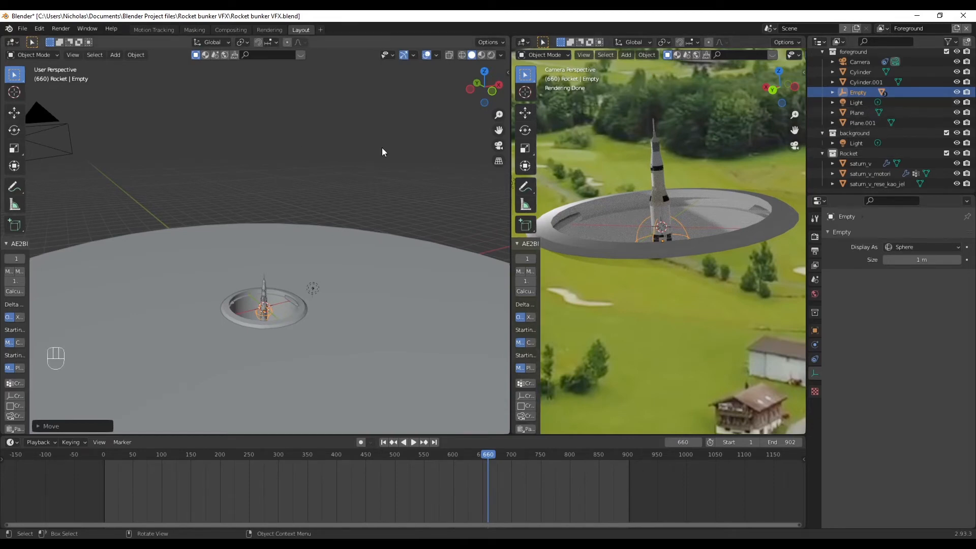
{"action": "key", "text": "m"}
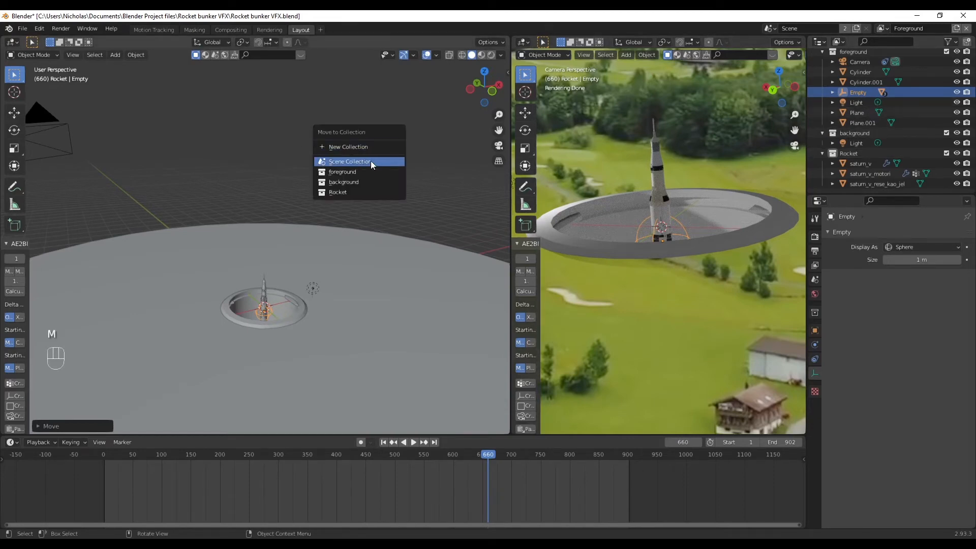
{"action": "left_click", "coordinate": [349, 192]}
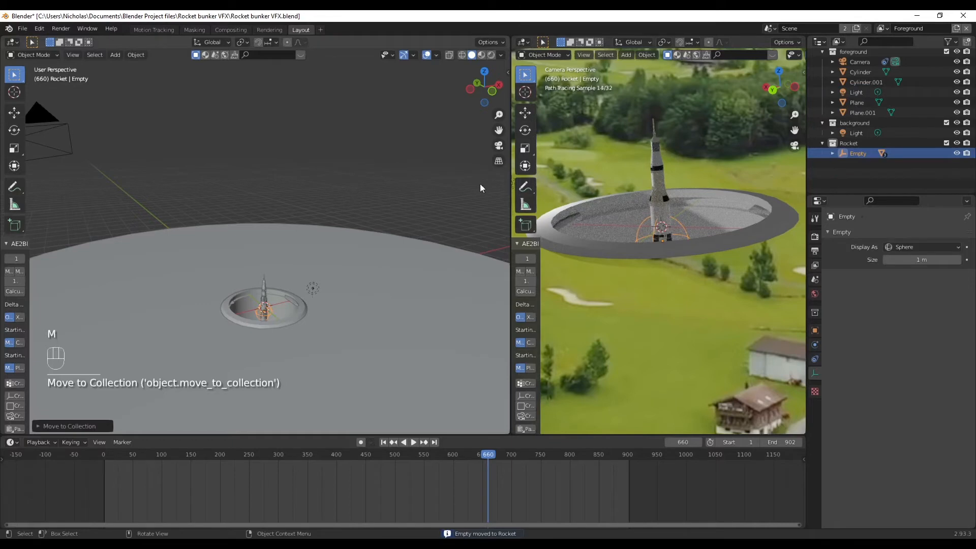
Select all objects in the Rocket collection and scale the rocket up inside the bunker.
{"action": "left_click", "coordinate": [846, 147]}
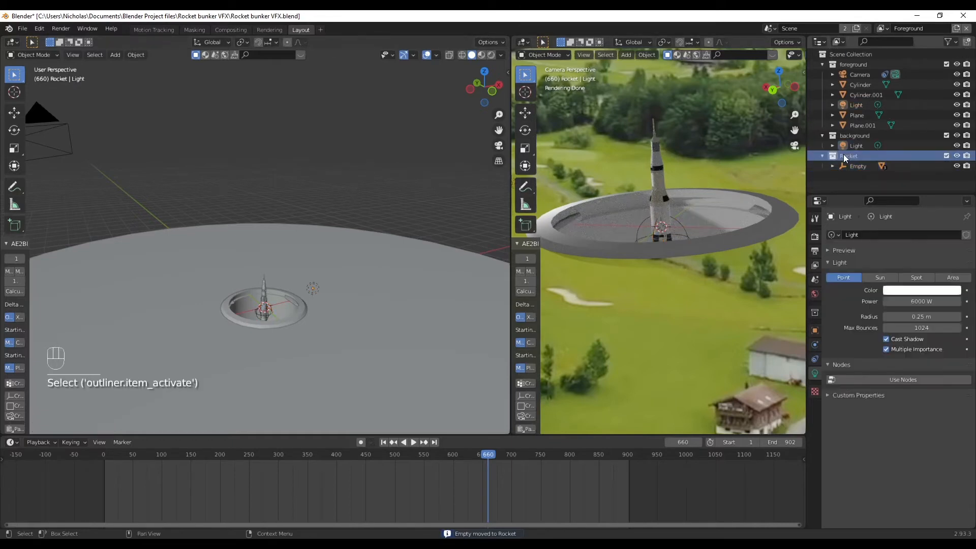
{"action": "right_click", "coordinate": [844, 155]}
{"action": "left_click", "coordinate": [770, 155]}
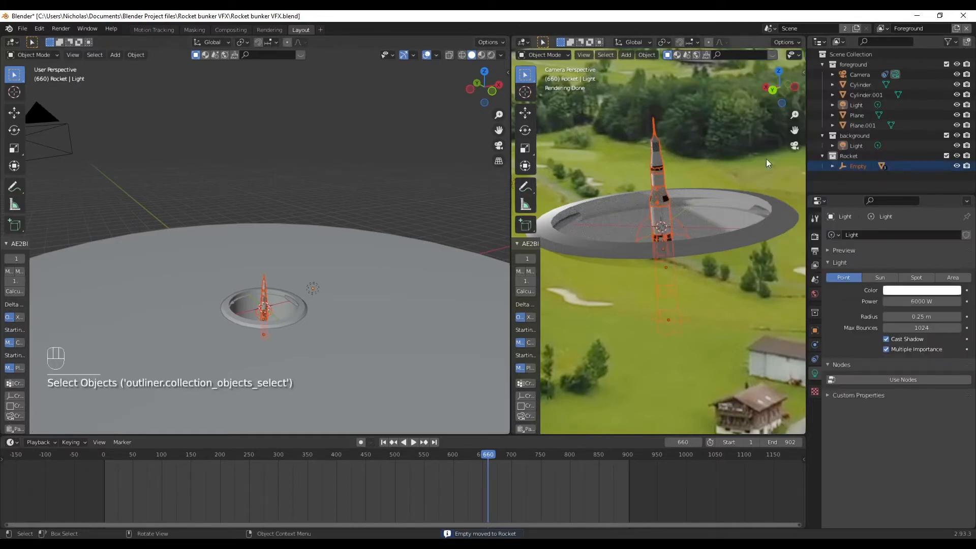
{"action": "key", "text": "s"}
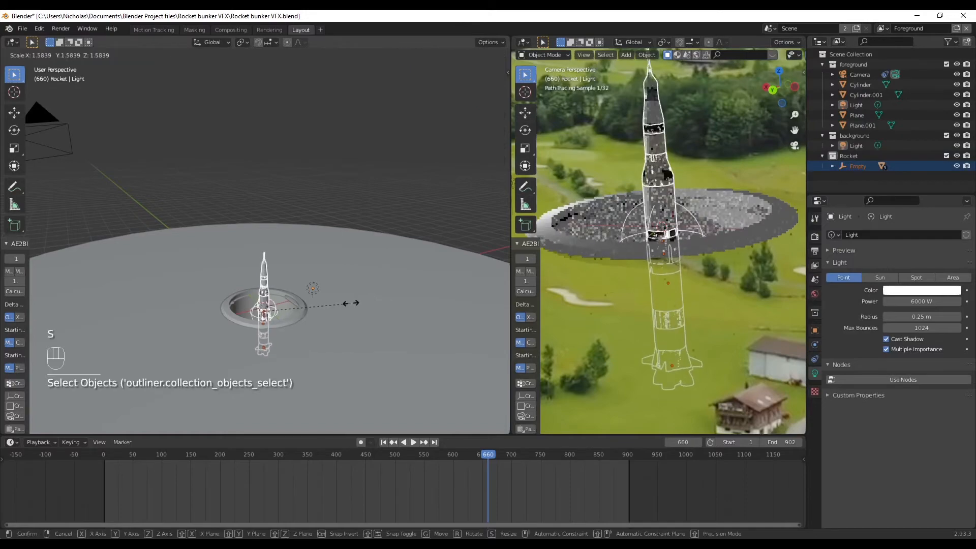
{"action": "left_click", "coordinate": [447, 287]}
{"action": "scroll", "coordinate": [453, 289], "scroll_direction": "down", "scroll_amount": 2}
{"action": "scroll", "coordinate": [664, 282], "scroll_direction": "down", "scroll_amount": 4}
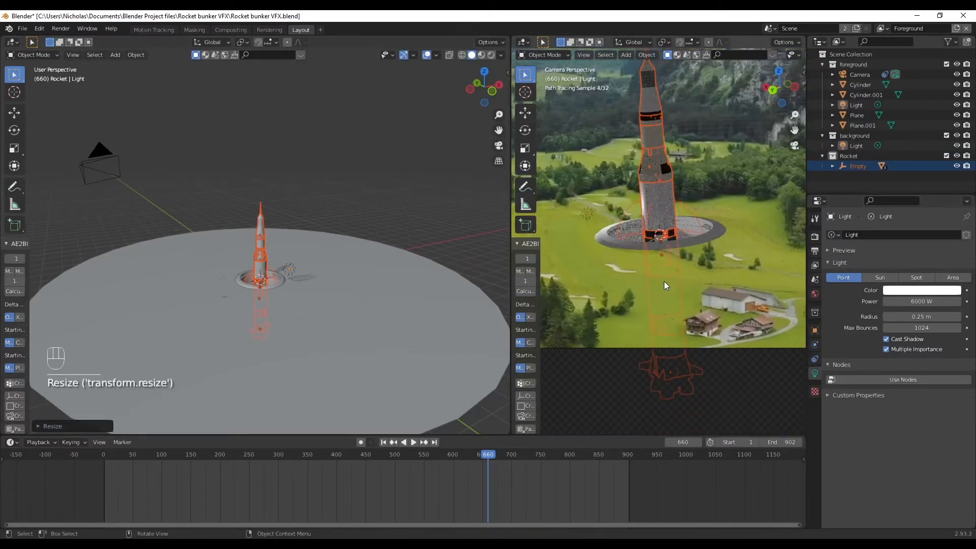
{"action": "left_click", "coordinate": [376, 179]}
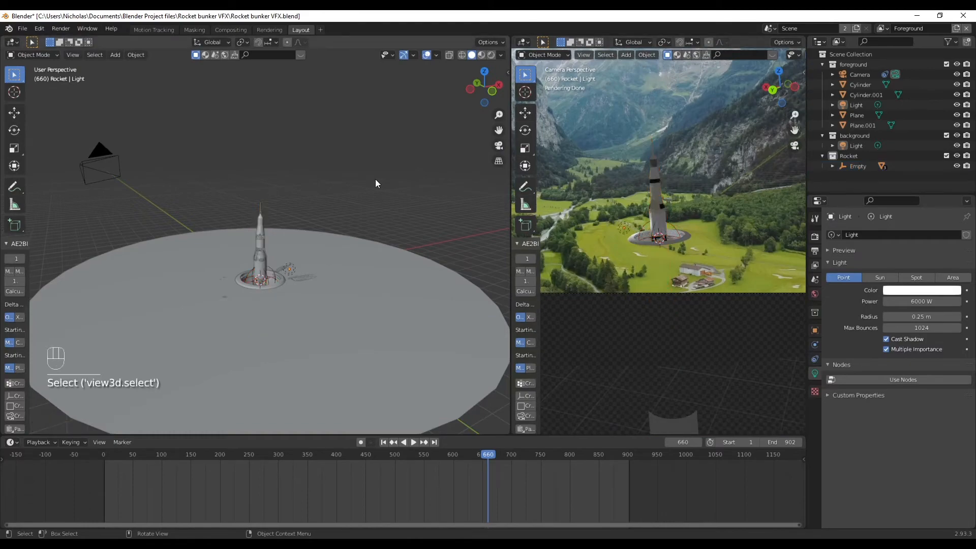
Render frame 660 and examine the rocket's size and placement in the whole image.
{"action": "key", "text": "F12"}
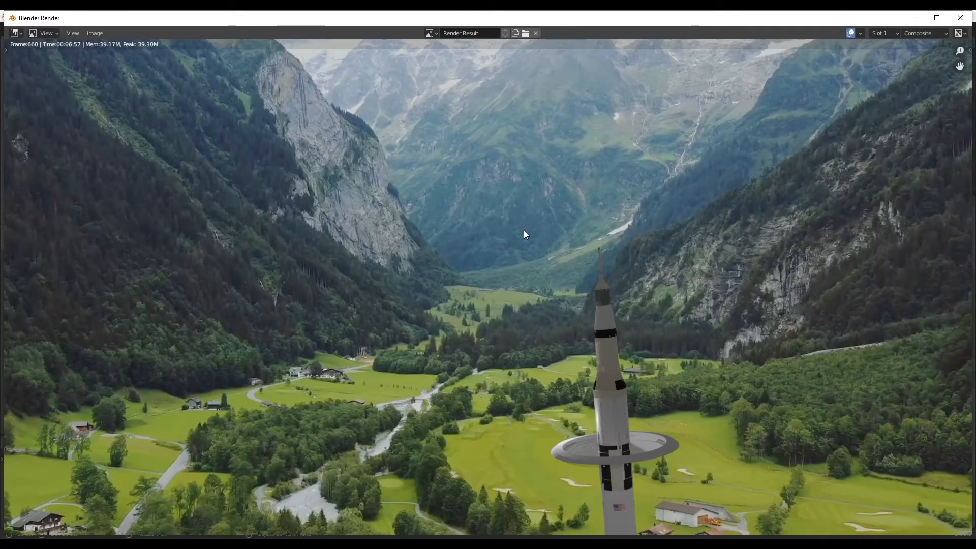
{"action": "scroll", "coordinate": [524, 230], "scroll_direction": "down", "scroll_amount": 2}
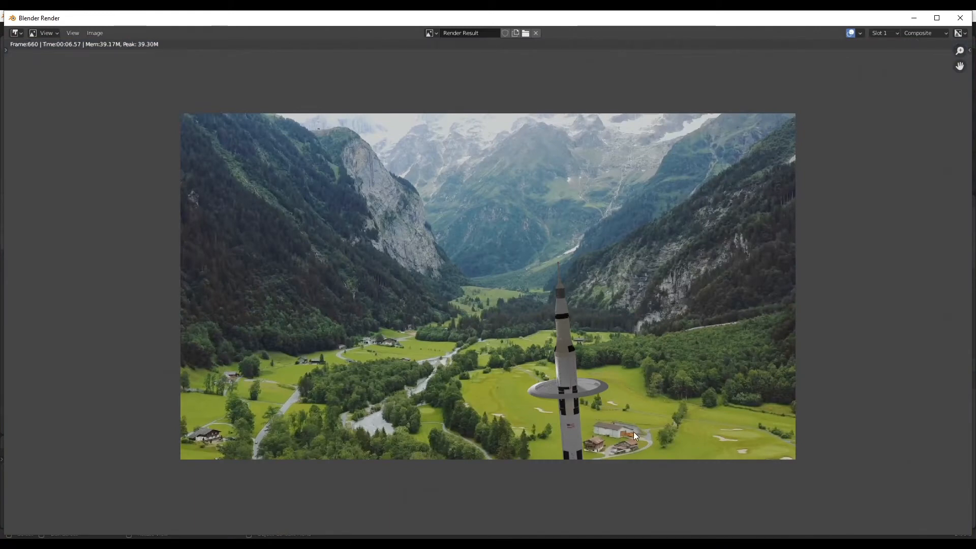
Examine the rendered frame around the rocket base and bunker rim, close up and in the whole image, and leave the render.
{"action": "scroll", "coordinate": [592, 426], "scroll_direction": "up", "scroll_amount": 1}
{"action": "scroll", "coordinate": [592, 426], "scroll_direction": "down", "scroll_amount": 1}
{"action": "scroll", "coordinate": [566, 407], "scroll_direction": "up", "scroll_amount": 3}
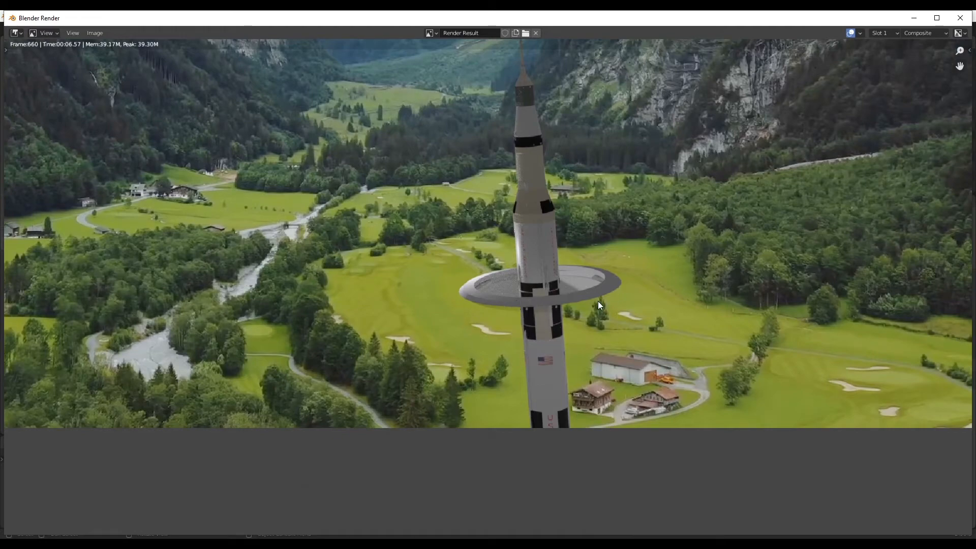
{"action": "scroll", "coordinate": [702, 322], "scroll_direction": "down", "scroll_amount": 2}
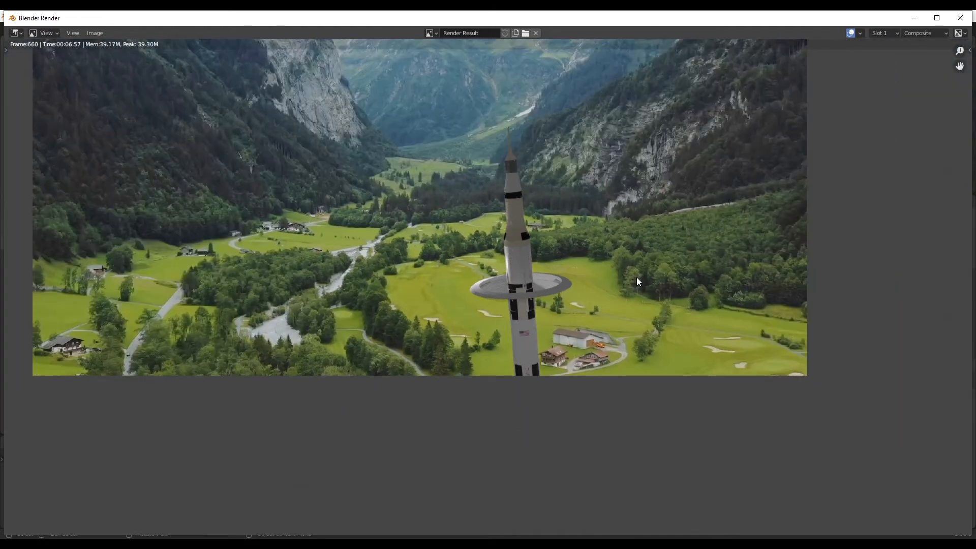
{"action": "middle_click_drag", "start_coordinate": [676, 278], "coordinate": [639, 370]}
{"action": "scroll", "coordinate": [639, 370], "scroll_direction": "up", "scroll_amount": 1}
{"action": "middle_click_drag", "start_coordinate": [521, 368], "coordinate": [607, 364]}
{"action": "scroll", "coordinate": [607, 363], "scroll_direction": "down", "scroll_amount": 1}
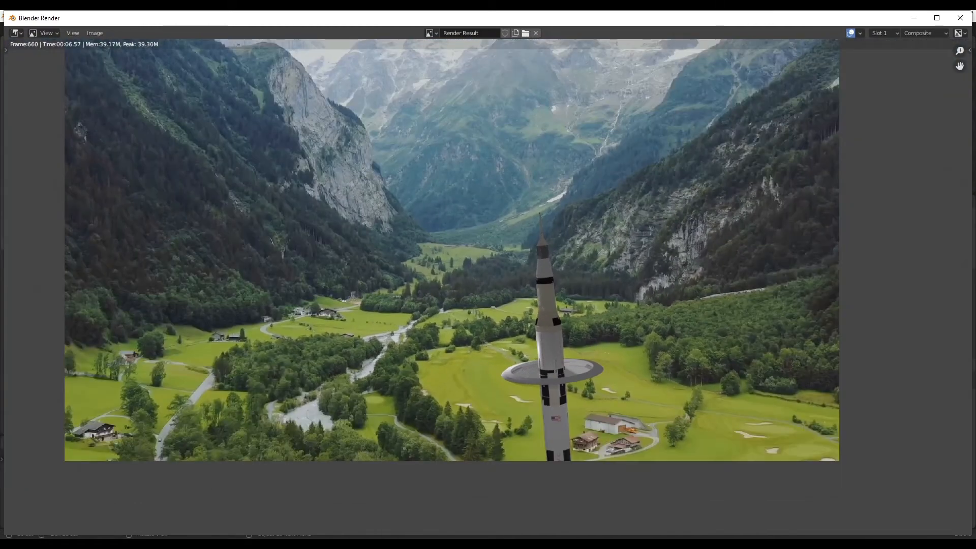
{"action": "key", "text": "Escape"}
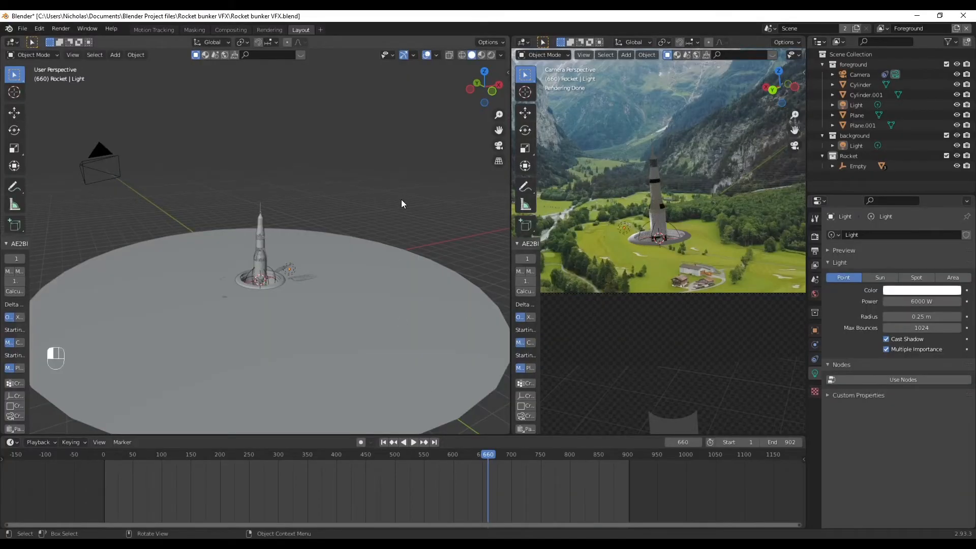
Try scaling up the bunker cylinder around the rocket by about 1.05, and undo it.
{"action": "middle_click_drag", "start_coordinate": [378, 296], "coordinate": [294, 229]}
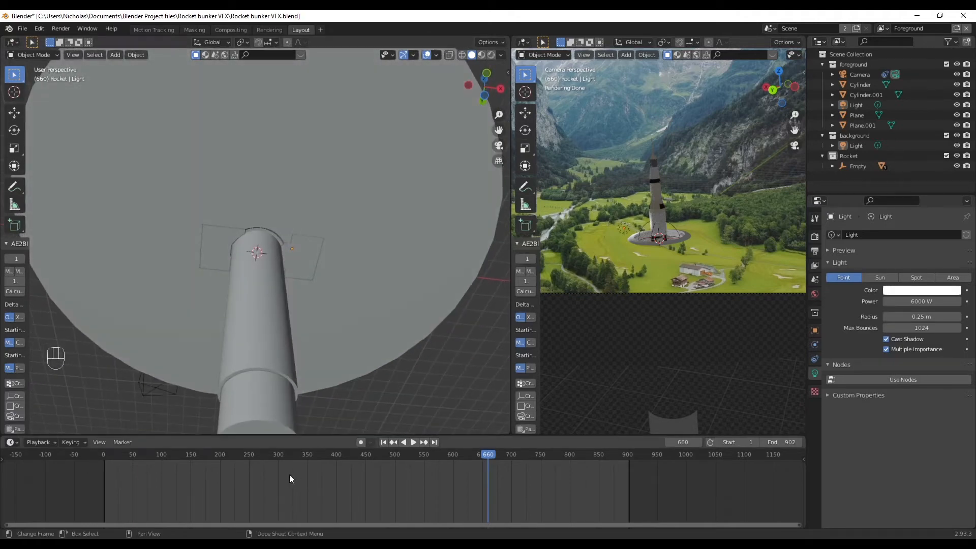
{"action": "left_click", "coordinate": [251, 394]}
{"action": "middle_click_drag", "start_coordinate": [252, 393], "coordinate": [338, 315]}
{"action": "key", "text": "s"}
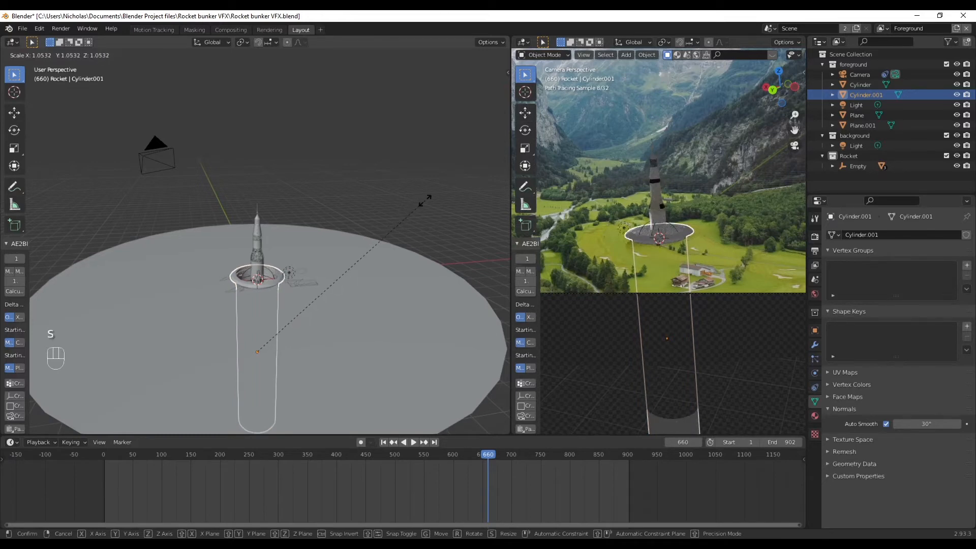
{"action": "left_click", "coordinate": [419, 201]}
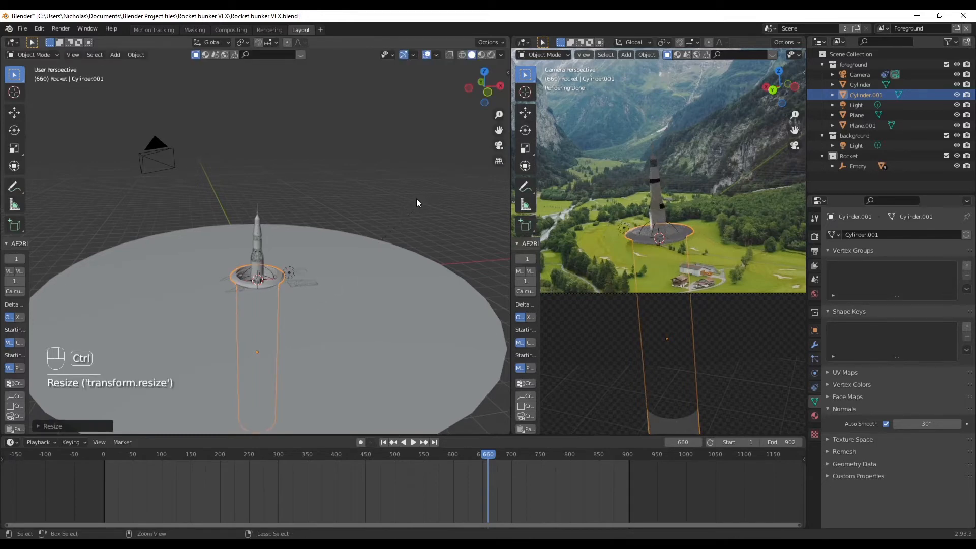
{"action": "key", "text": "ctrl+z"}
Scale the large ground disk up by about 1.05 and lower it slightly along Z beneath the bunker rim.
{"action": "left_click", "coordinate": [401, 255]}
{"action": "key", "text": "s"}
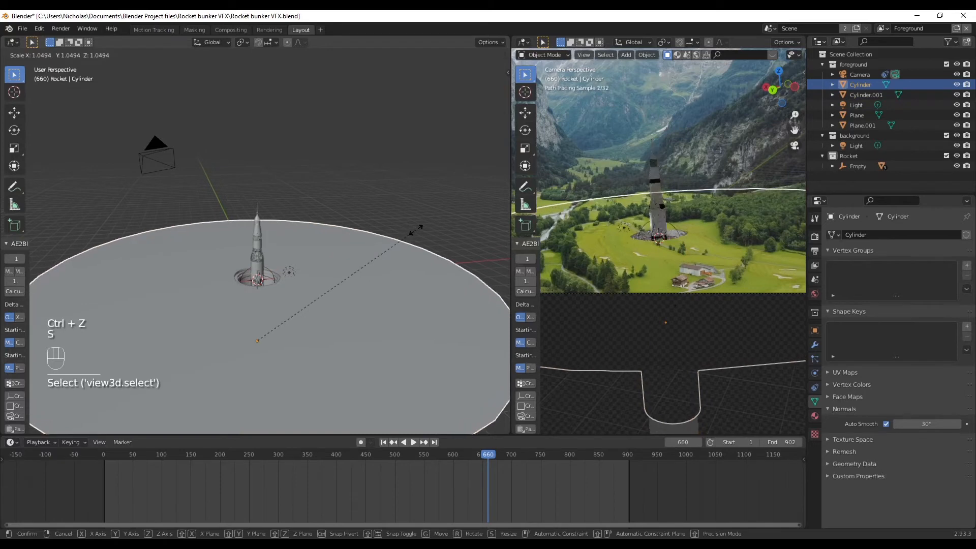
{"action": "left_click", "coordinate": [416, 230]}
{"action": "key", "text": "g"}
{"action": "key", "text": "z"}
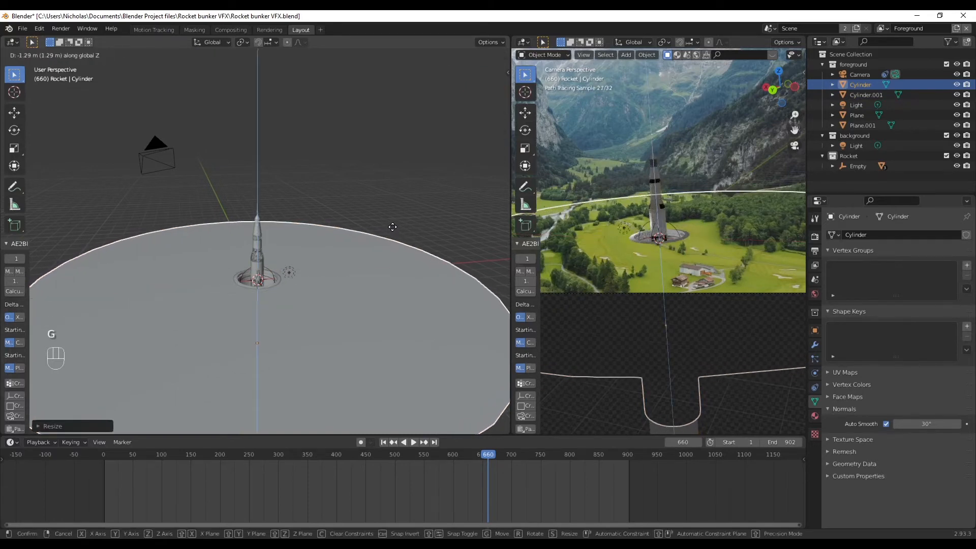
{"action": "left_click", "coordinate": [393, 208]}
{"action": "left_click", "coordinate": [392, 204]}
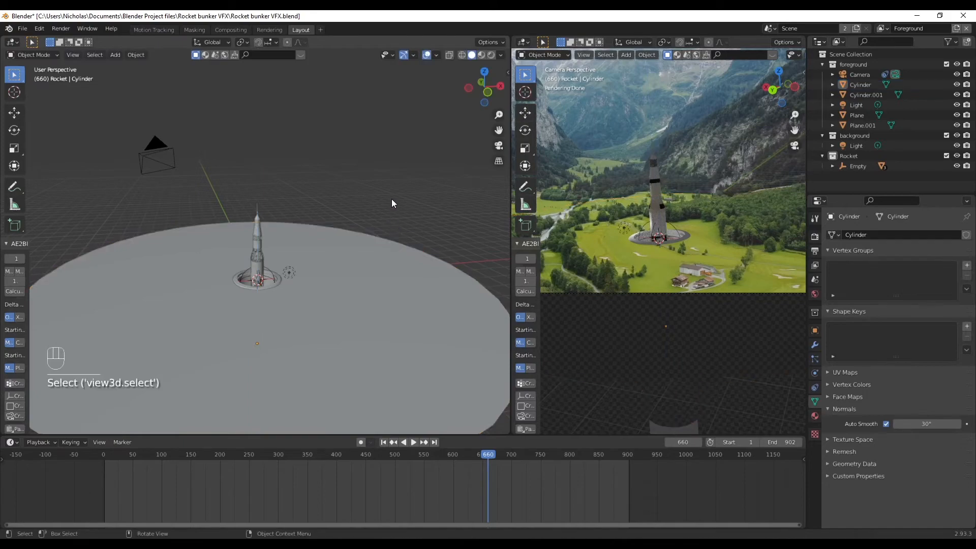
Render frame 660 and examine how the ground disk masks the rocket below the bunker rim.
{"action": "key", "text": "F12"}
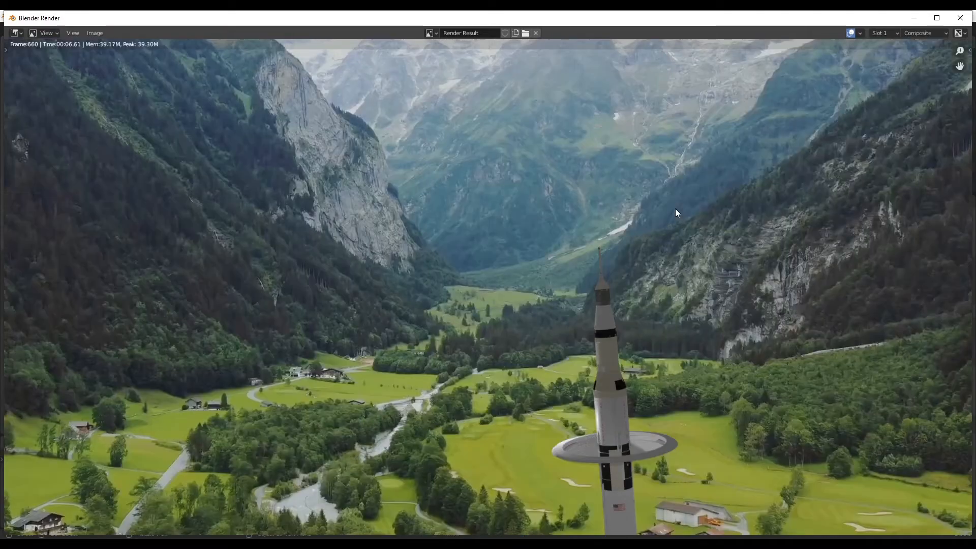
{"action": "scroll", "coordinate": [688, 206], "scroll_direction": "down", "scroll_amount": 1}
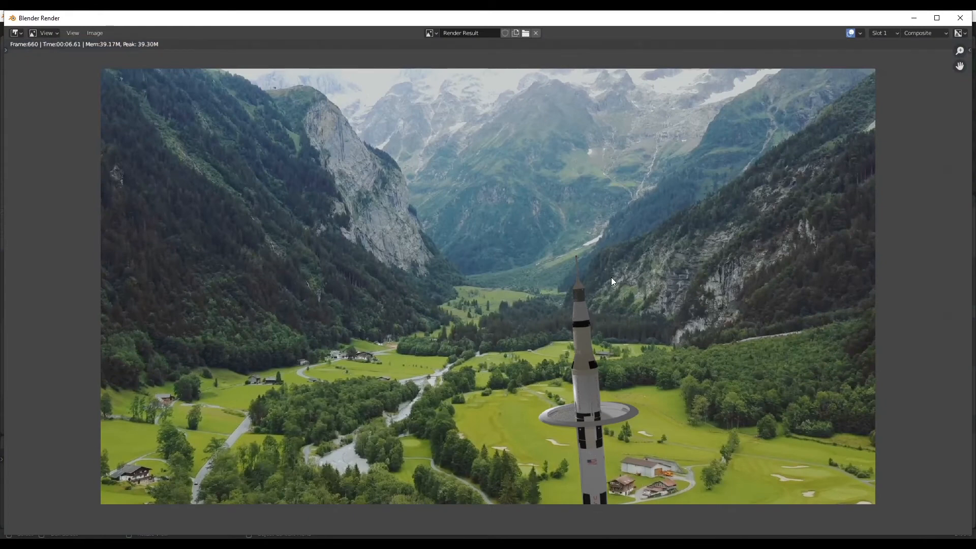
{"action": "left_click", "coordinate": [960, 18]}
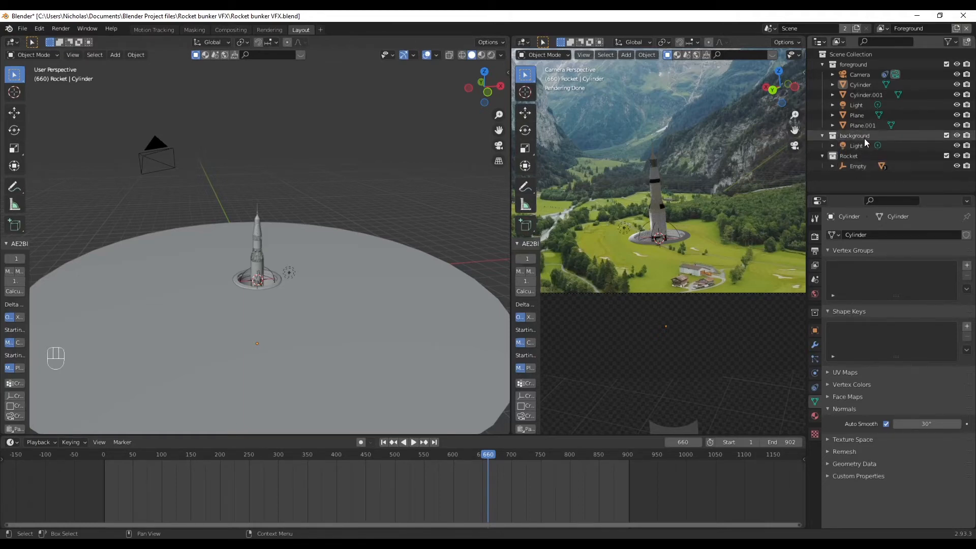
Nest the Rocket collection inside the foreground collection, and re-render frame 660 to check the rocket's masking.
{"action": "left_click", "coordinate": [822, 156]}
{"action": "left_click_drag", "start_coordinate": [843, 155], "coordinate": [852, 63]}
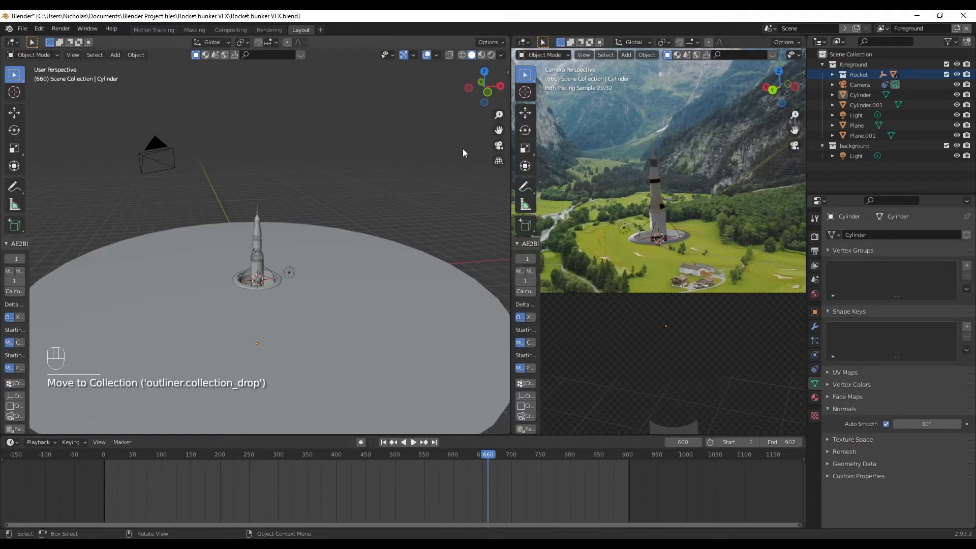
{"action": "key", "text": "F12"}
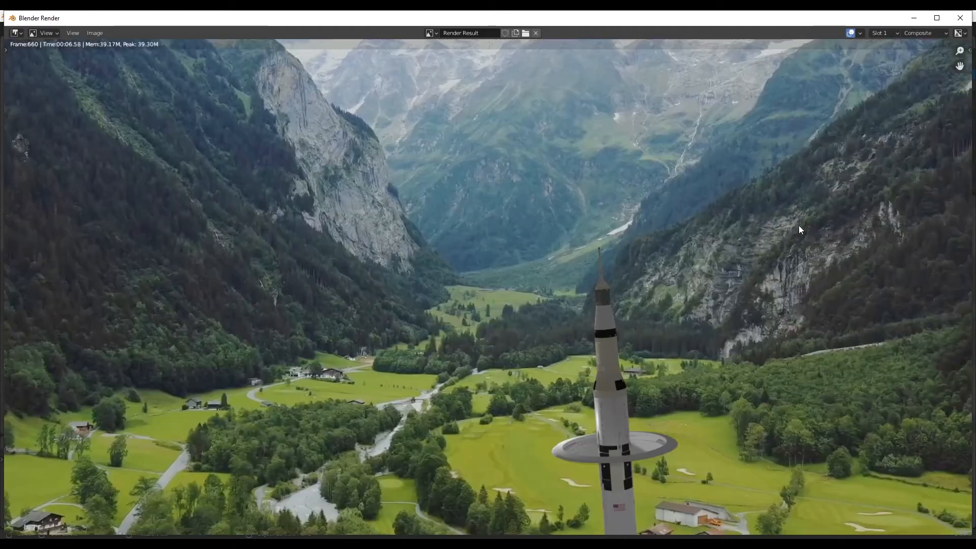
{"action": "scroll", "coordinate": [799, 225], "scroll_direction": "down", "scroll_amount": 4}
{"action": "scroll", "coordinate": [615, 413], "scroll_direction": "up", "scroll_amount": 3}
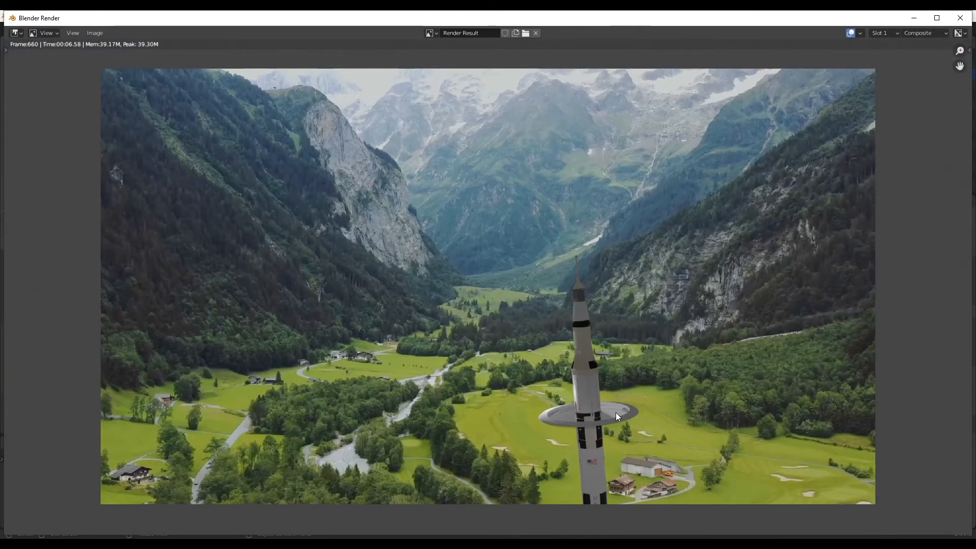
{"action": "left_click", "coordinate": [960, 17]}
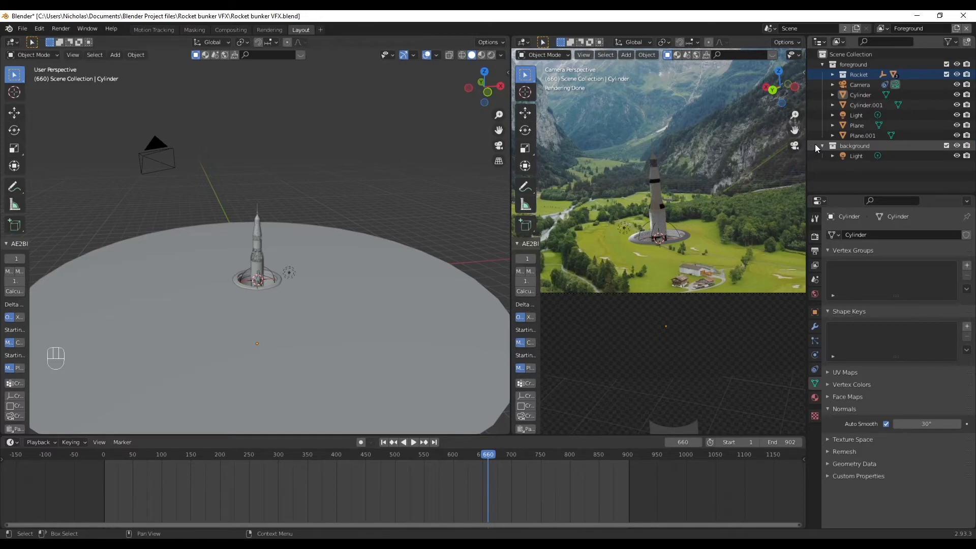
{"action": "left_click", "coordinate": [833, 75]}
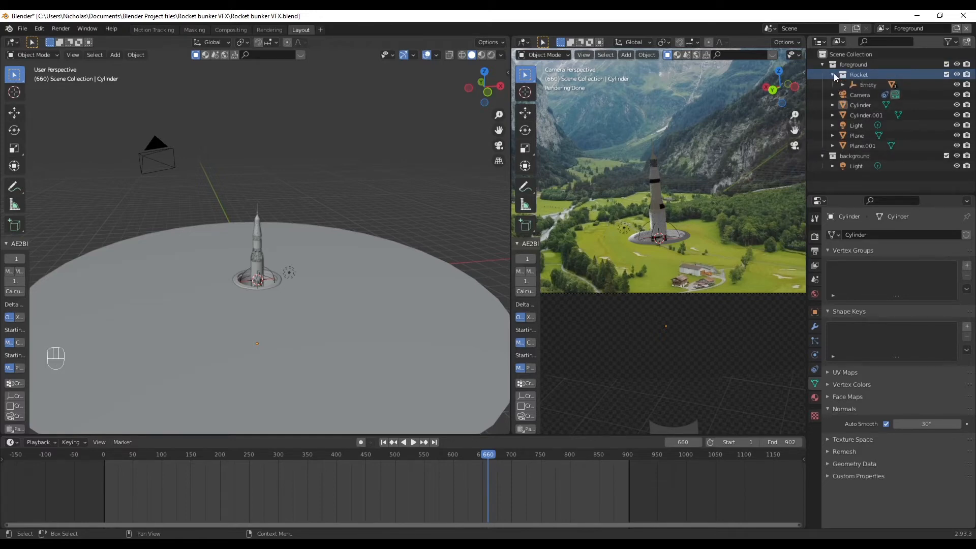
{"action": "left_click", "coordinate": [834, 74]}
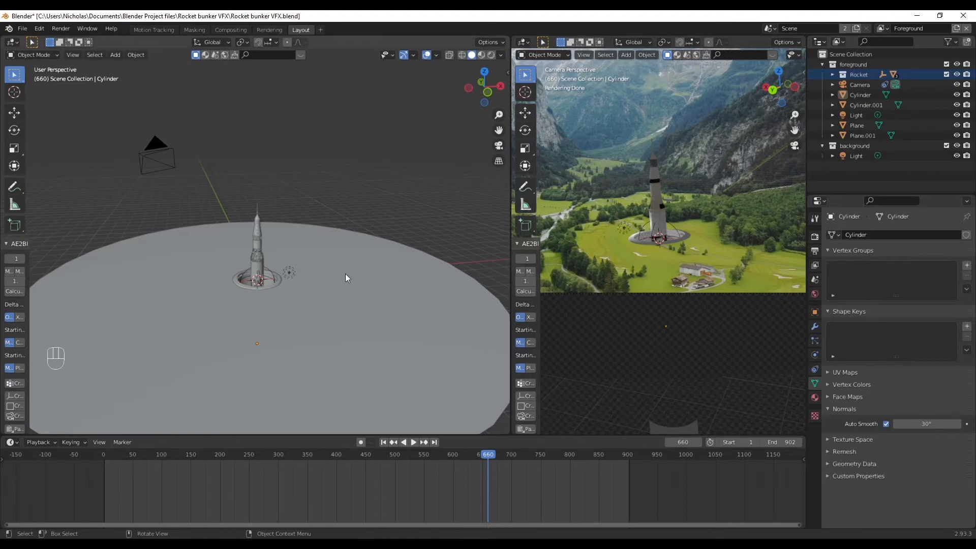
In Edit Mode, extrude the ground disk's flat faces about 113.5 m downwards along Z, and return to Object Mode.
{"action": "mouse_move", "coordinate": [368, 302]}
{"action": "middle_mouse_down"}
{"action": "mouse_move", "coordinate": [388, 316]}
{"action": "mouse_move", "coordinate": [374, 366]}
{"action": "mouse_move", "coordinate": [375, 233]}
{"action": "mouse_move", "coordinate": [366, 324]}
{"action": "mouse_move", "coordinate": [385, 296]}
{"action": "mouse_move", "coordinate": [376, 292]}
{"action": "middle_mouse_up"}
{"action": "scroll", "coordinate": [378, 290], "scroll_direction": "down", "scroll_amount": 4}
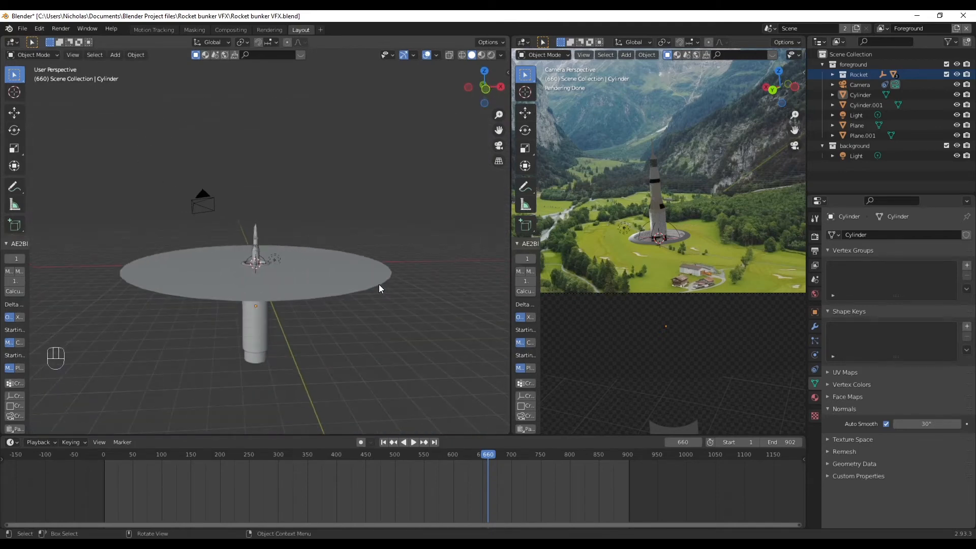
{"action": "scroll", "coordinate": [236, 263], "scroll_direction": "up", "scroll_amount": 3}
{"action": "middle_click_drag", "start_coordinate": [235, 264], "coordinate": [359, 305]}
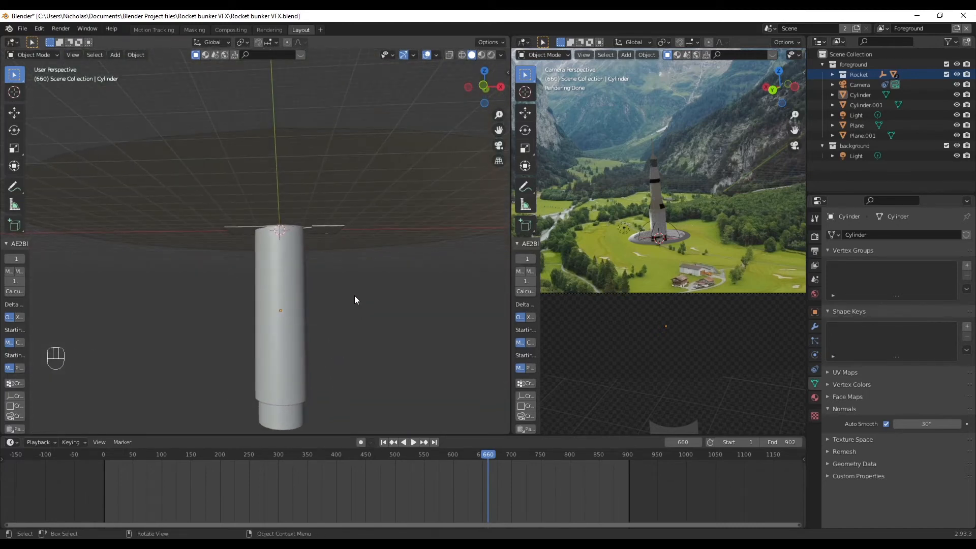
{"action": "left_click", "coordinate": [409, 151]}
{"action": "left_click", "coordinate": [33, 55]}
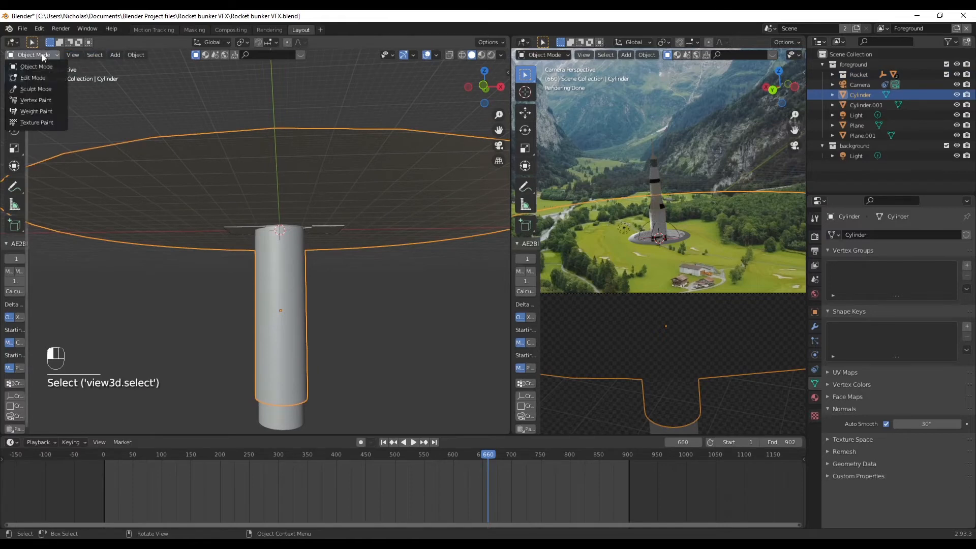
{"action": "left_click", "coordinate": [30, 78]}
{"action": "mouse_move", "coordinate": [199, 152]}
{"action": "left_mouse_down"}
{"action": "mouse_move", "coordinate": [338, 152]}
{"action": "mouse_move", "coordinate": [401, 224]}
{"action": "mouse_move", "coordinate": [379, 252]}
{"action": "mouse_move", "coordinate": [138, 245]}
{"action": "mouse_move", "coordinate": [157, 254]}
{"action": "left_mouse_up"}
{"action": "middle_click_drag", "start_coordinate": [188, 250], "coordinate": [318, 224]}
{"action": "mouse_move", "coordinate": [238, 134]}
{"action": "left_mouse_down", "text": "shift"}
{"action": "mouse_move", "coordinate": [163, 240]}
{"action": "mouse_move", "coordinate": [178, 262]}
{"action": "left_mouse_up", "text": "shift"}
{"action": "middle_click_drag", "start_coordinate": [285, 217], "coordinate": [351, 252]}
{"action": "key", "text": "e"}
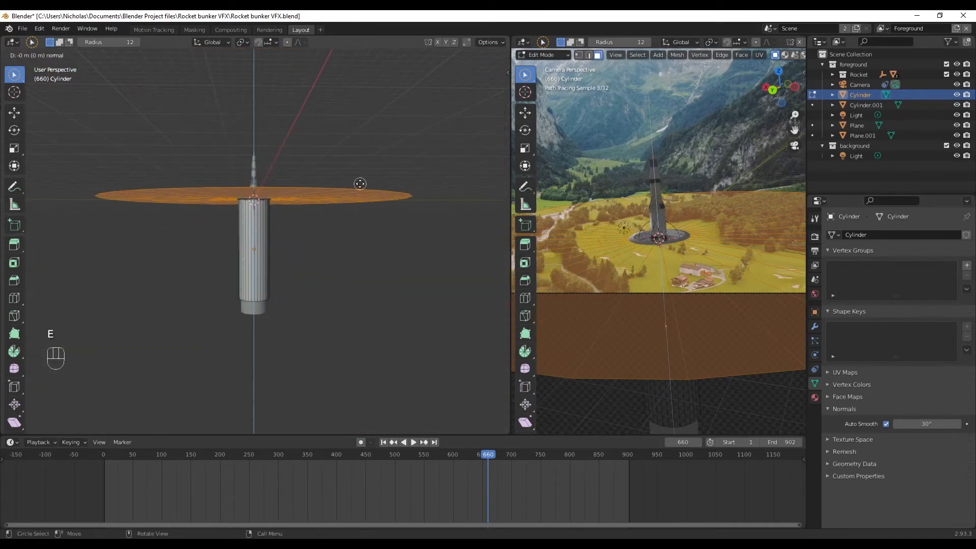
{"action": "key", "text": "z"}
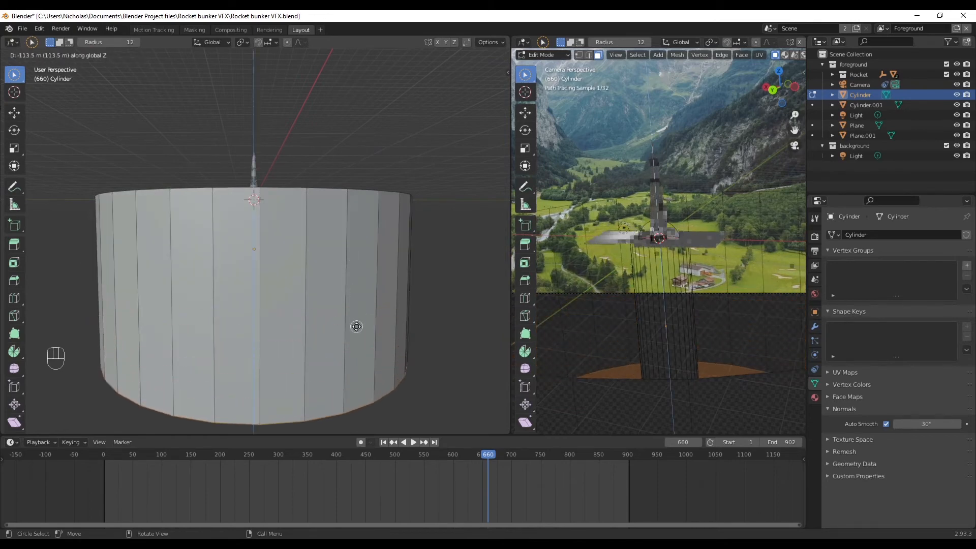
{"action": "left_click", "coordinate": [355, 345]}
{"action": "left_click", "coordinate": [51, 70]}
{"action": "left_click", "coordinate": [323, 108]}
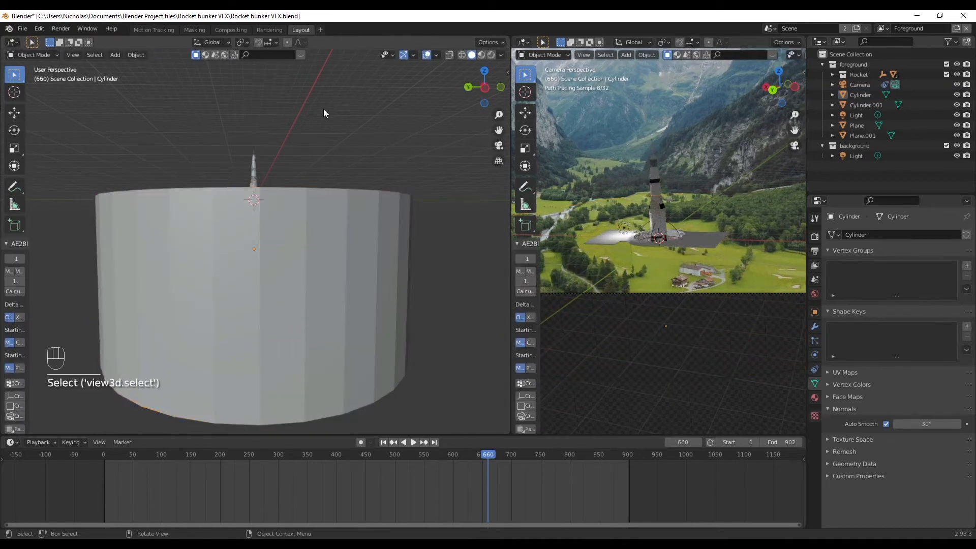
Inspect the extruded ground from above and start a render of frame 660 to check how it masks the bunker.
{"action": "middle_click_drag", "start_coordinate": [323, 109], "coordinate": [330, 160]}
{"action": "scroll", "coordinate": [285, 203], "scroll_direction": "up", "scroll_amount": 3}
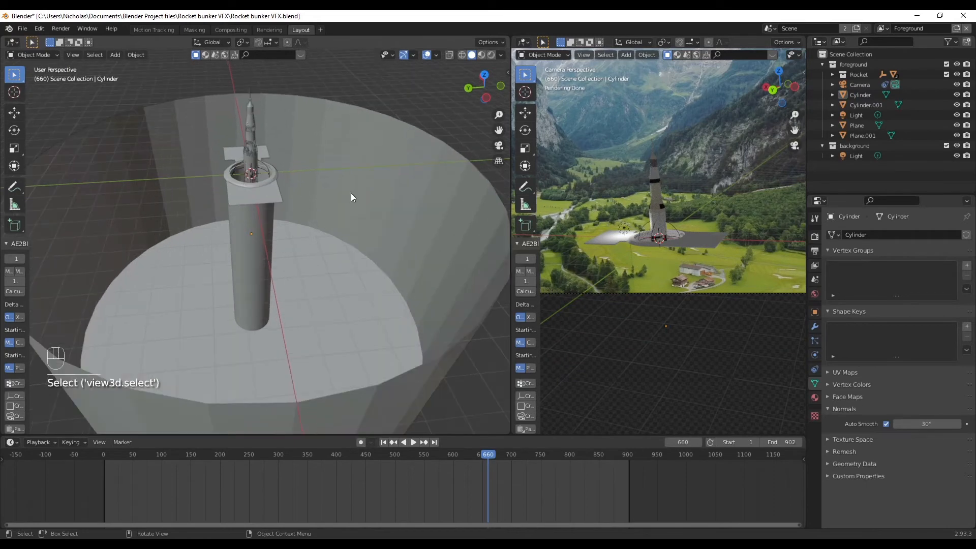
{"action": "middle_click_drag", "start_coordinate": [361, 111], "coordinate": [354, 248]}
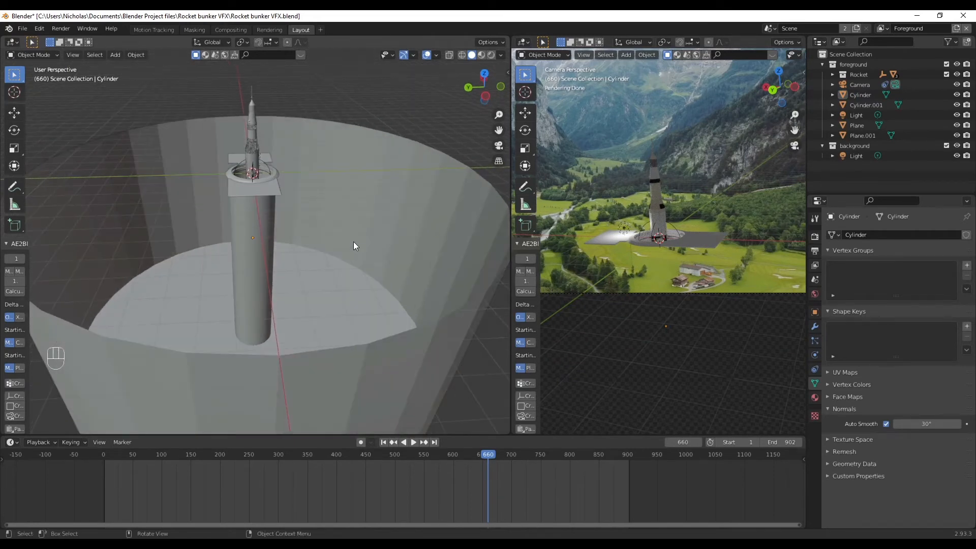
{"action": "key", "text": "F12"}
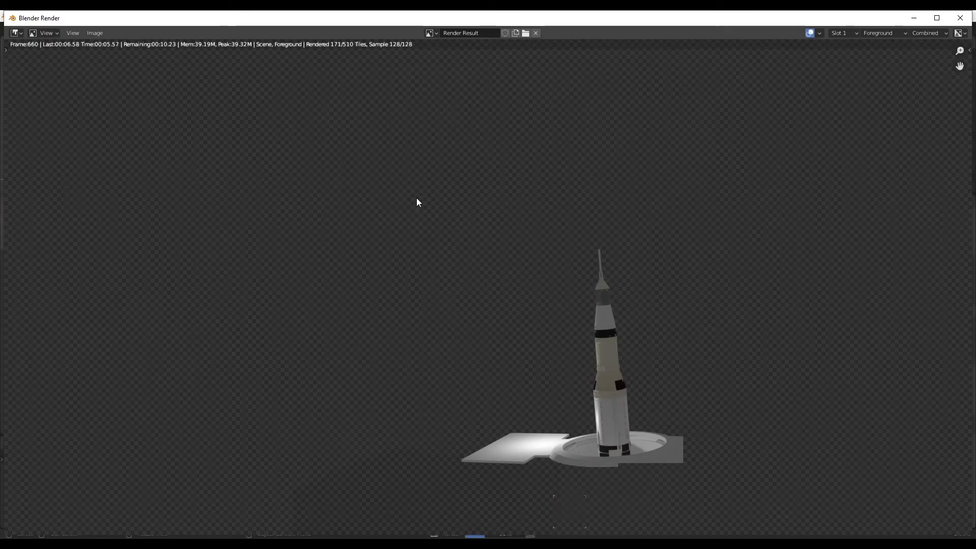
{"action": "left_click", "coordinate": [960, 18]}
Rotate the extruded ground cylinder 180 degrees about the X axis.
{"action": "mouse_move", "coordinate": [289, 280]}
{"action": "middle_mouse_down"}
{"action": "mouse_move", "coordinate": [289, 248]}
{"action": "mouse_move", "coordinate": [288, 277]}
{"action": "middle_mouse_up"}
{"action": "scroll", "coordinate": [289, 277], "scroll_direction": "down", "scroll_amount": 2}
{"action": "middle_click_drag", "start_coordinate": [309, 194], "coordinate": [311, 242], "text": "shift"}
{"action": "mouse_move", "coordinate": [311, 242]}
{"action": "middle_mouse_down"}
{"action": "mouse_move", "coordinate": [312, 217]}
{"action": "mouse_move", "coordinate": [312, 310]}
{"action": "mouse_move", "coordinate": [307, 120]}
{"action": "mouse_move", "coordinate": [314, 254]}
{"action": "middle_mouse_up"}
{"action": "scroll", "coordinate": [314, 254], "scroll_direction": "down", "scroll_amount": 2}
{"action": "left_click", "coordinate": [326, 233]}
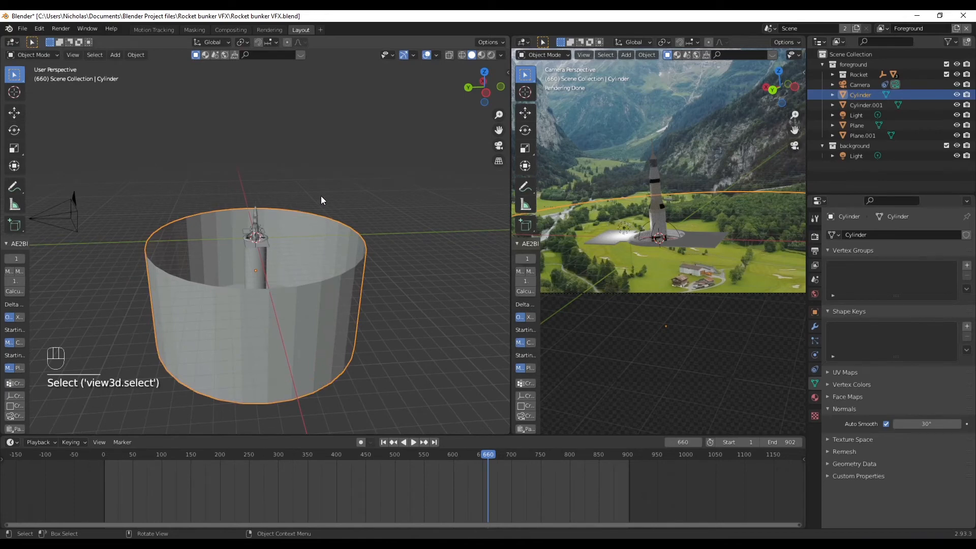
{"action": "key", "text": "r"}
{"action": "type", "text": "x"}
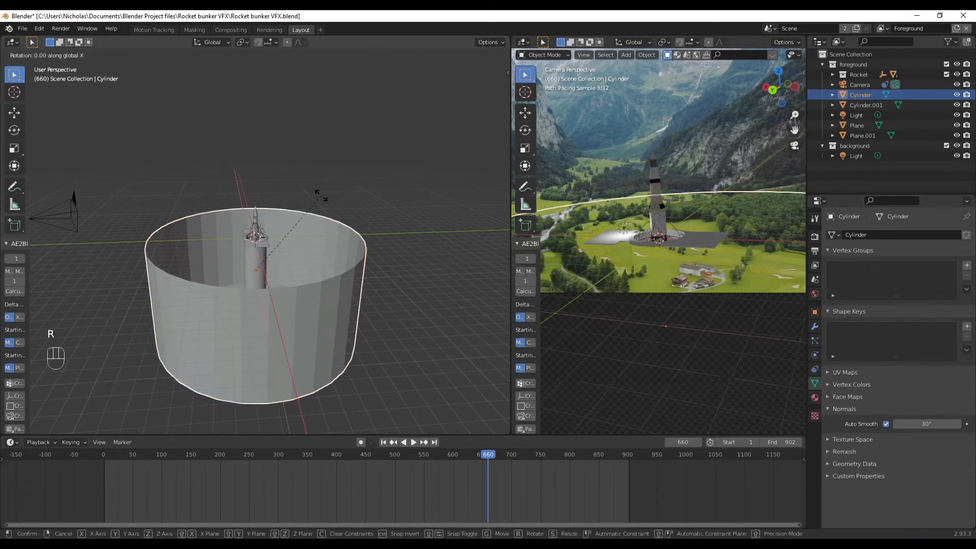
{"action": "type", "text": "180"}
{"action": "key", "text": "Return"}
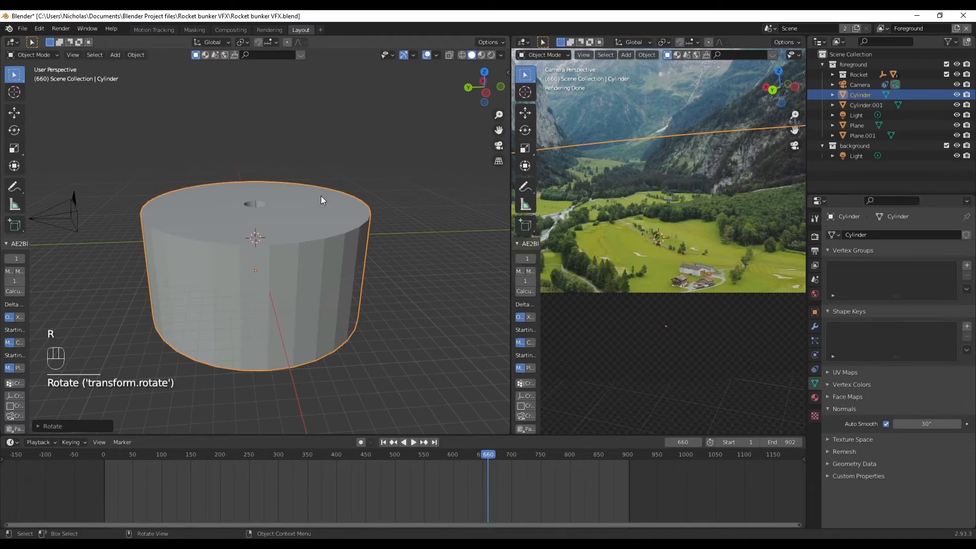
Move the flipped ground cylinder along Z until its closed face sits just beneath the bunker rim.
{"action": "key", "text": "g"}
{"action": "key", "text": "z"}
{"action": "left_click", "coordinate": [300, 227]}
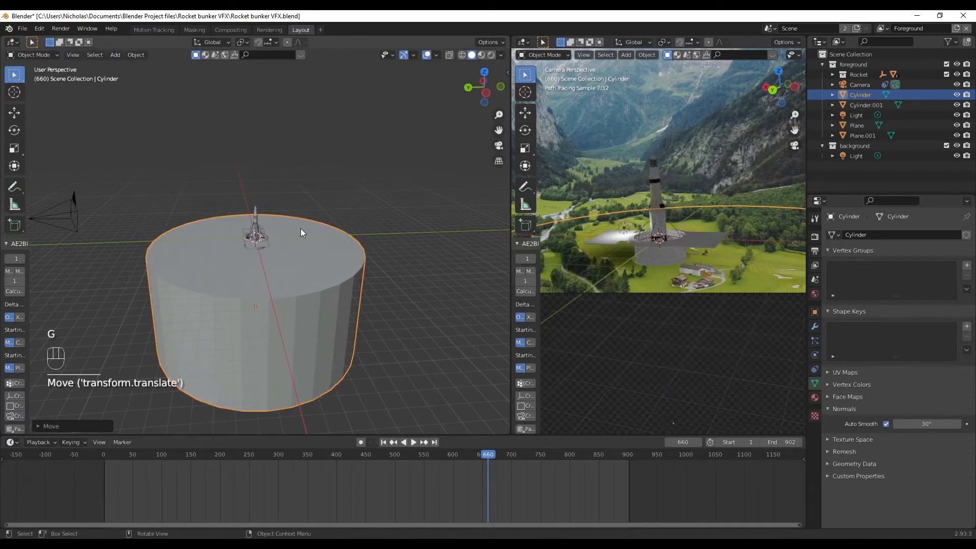
{"action": "scroll", "coordinate": [269, 227], "scroll_direction": "up", "scroll_amount": 6}
{"action": "key", "text": "g"}
{"action": "key", "text": "z"}
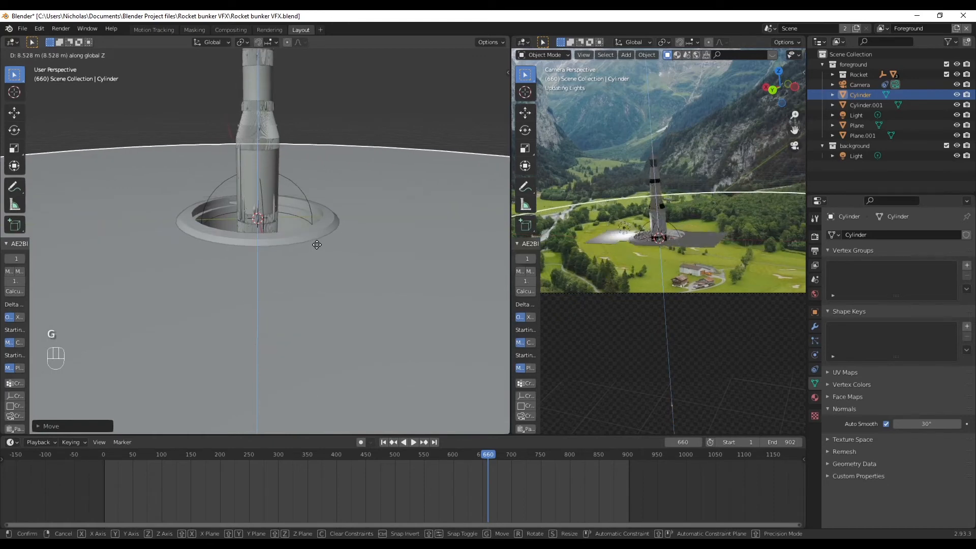
{"action": "left_click", "coordinate": [317, 244]}
Deselect the ground, render frame 660 again and examine the rocket's visibility below the bunker rim in the whole image.
{"action": "left_click", "coordinate": [377, 106]}
{"action": "key", "text": "F12"}
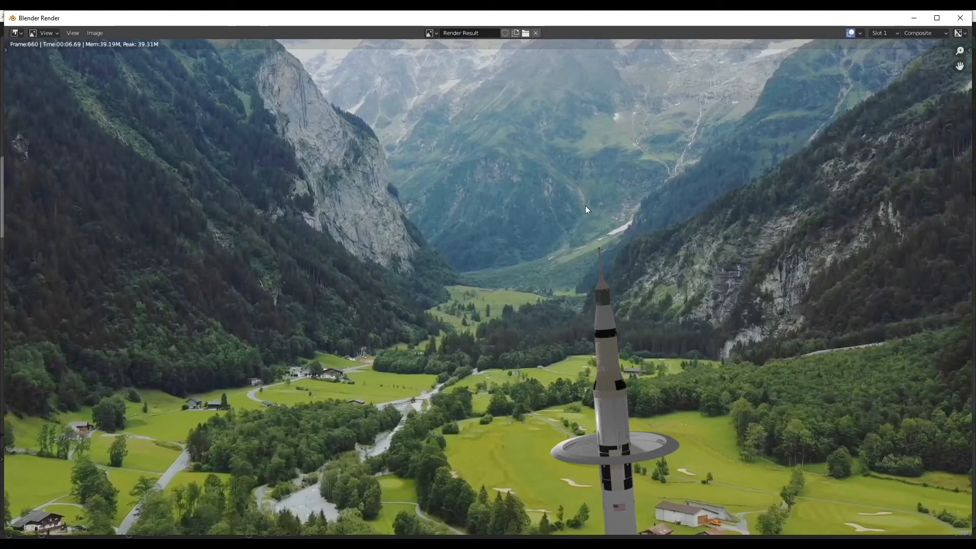
{"action": "scroll", "coordinate": [604, 201], "scroll_direction": "down", "scroll_amount": 1}
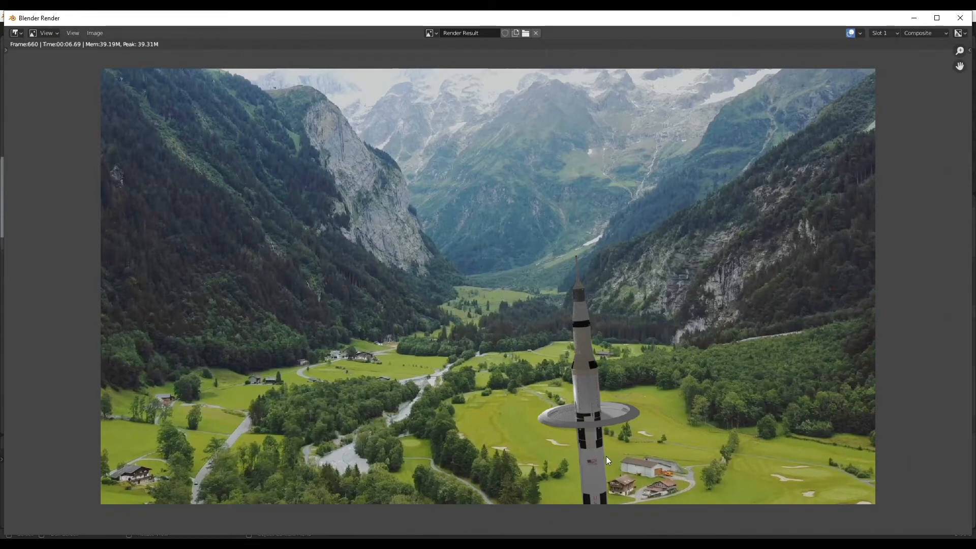
Close the render, inspect the ground cylinder around the bunker and delete it.
{"action": "left_click", "coordinate": [960, 17]}
{"action": "middle_click_drag", "start_coordinate": [376, 114], "coordinate": [328, 347]}
{"action": "scroll", "coordinate": [325, 345], "scroll_direction": "down", "scroll_amount": 3}
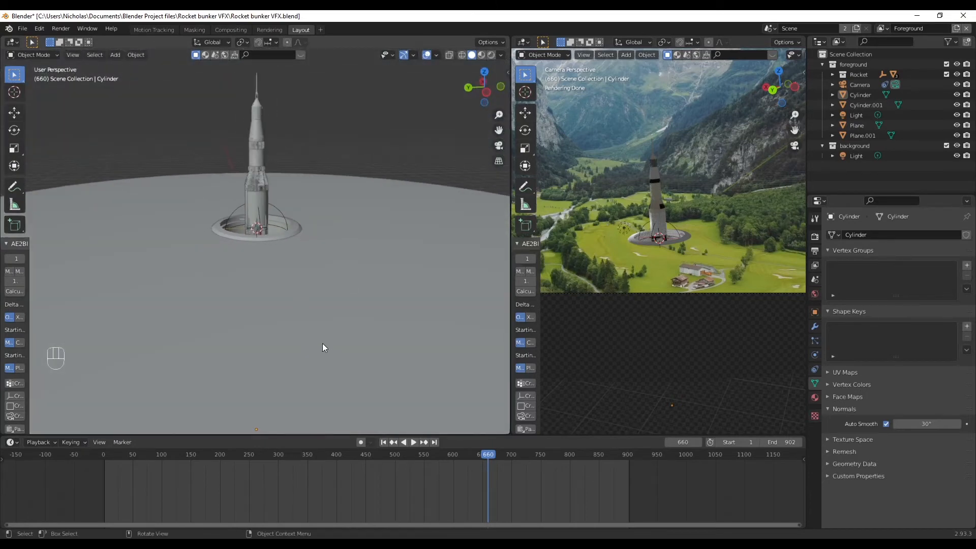
{"action": "middle_click_drag", "start_coordinate": [401, 280], "coordinate": [391, 312]}
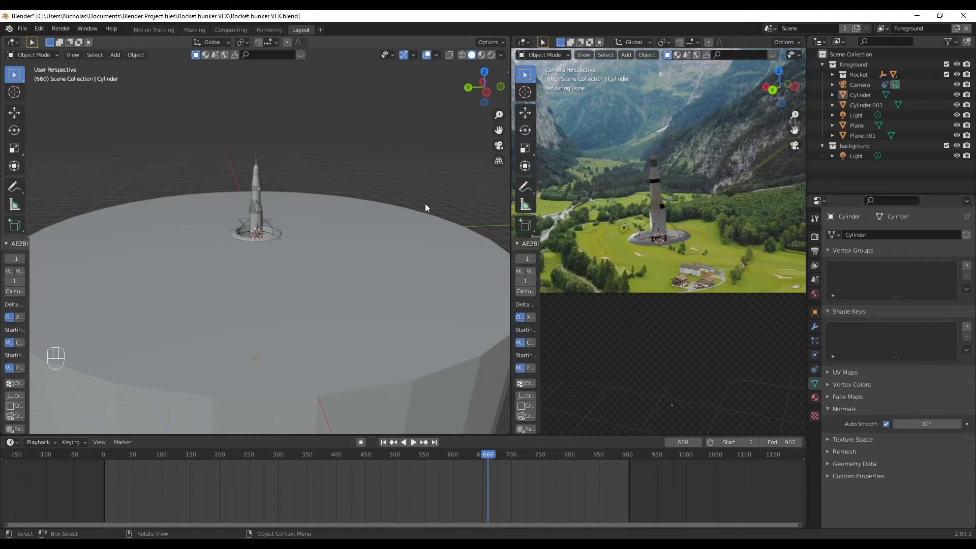
{"action": "mouse_move", "coordinate": [303, 291]}
{"action": "middle_mouse_down"}
{"action": "mouse_move", "coordinate": [282, 209]}
{"action": "mouse_move", "coordinate": [285, 293]}
{"action": "middle_mouse_up"}
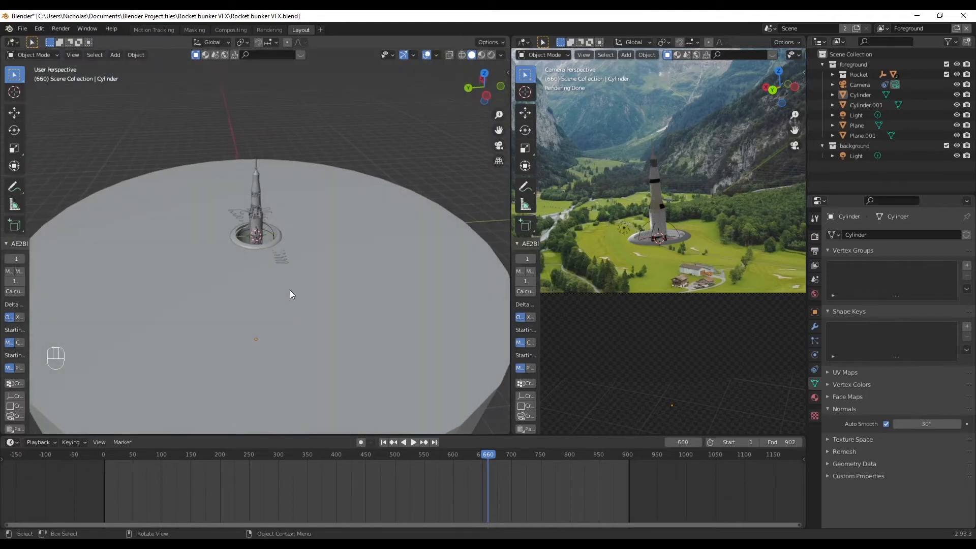
{"action": "scroll", "coordinate": [261, 234], "scroll_direction": "up", "scroll_amount": 6}
{"action": "scroll", "coordinate": [345, 241], "scroll_direction": "down", "scroll_amount": 3}
{"action": "middle_click_drag", "start_coordinate": [364, 241], "coordinate": [368, 320]}
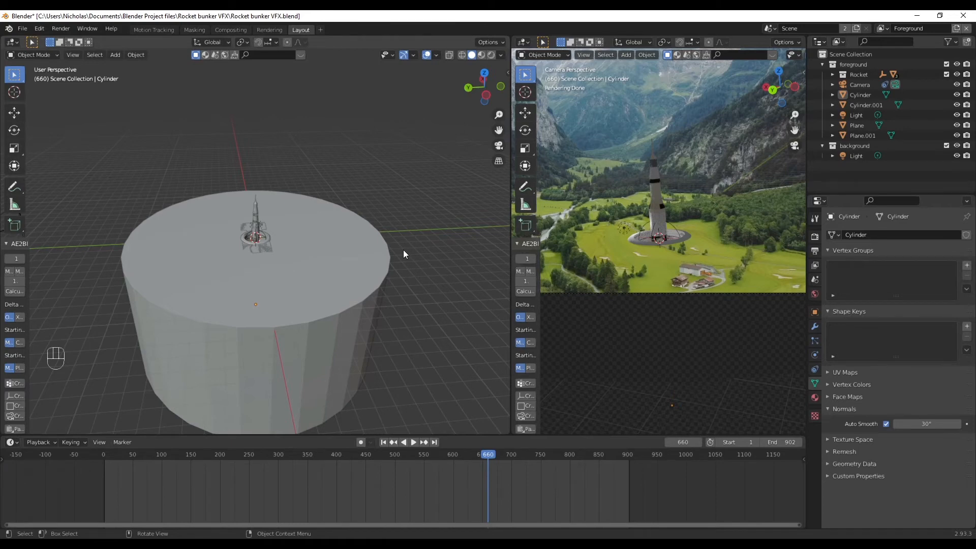
{"action": "middle_click_drag", "start_coordinate": [401, 252], "coordinate": [393, 327]}
{"action": "left_click", "coordinate": [313, 290]}
{"action": "key", "text": "x"}
{"action": "left_click", "coordinate": [327, 287]}
Add a mesh plane at the rocket's base and scale it up uniformly to about 241 as the new ground.
{"action": "middle_click_drag", "start_coordinate": [327, 288], "coordinate": [283, 291]}
{"action": "key", "text": "shift+a"}
{"action": "mouse_move", "coordinate": [274, 129]}
{"action": "left_click", "coordinate": [315, 129]}
{"action": "key", "text": "s"}
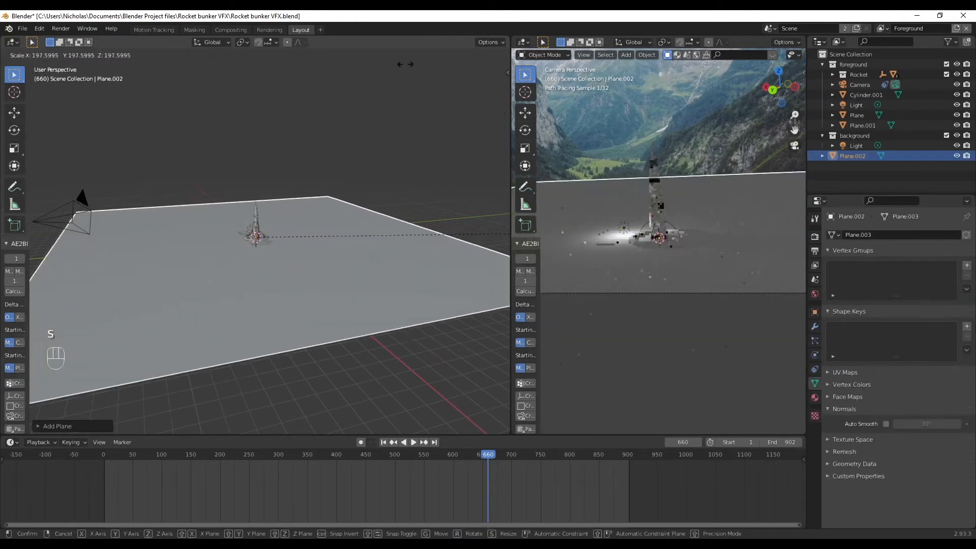
{"action": "left_click", "coordinate": [354, 74]}
Raise the new ground plane about 0.36 m along Z to sit within the bunker rim.
{"action": "scroll", "coordinate": [292, 236], "scroll_direction": "up", "scroll_amount": 8}
{"action": "scroll", "coordinate": [291, 234], "scroll_direction": "up", "scroll_amount": 2}
{"action": "middle_click_drag", "start_coordinate": [367, 184], "coordinate": [369, 245], "text": "shift"}
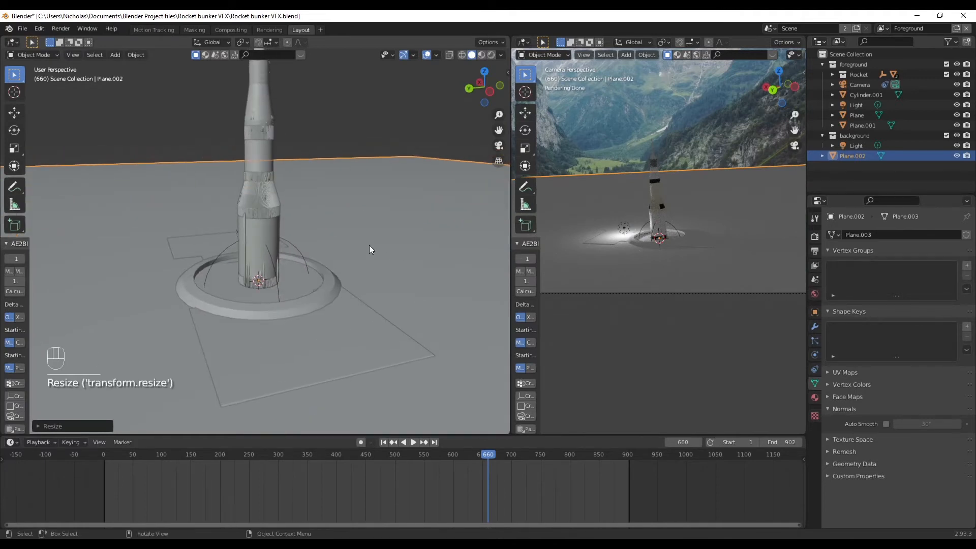
{"action": "key", "text": "g"}
{"action": "key", "text": "z"}
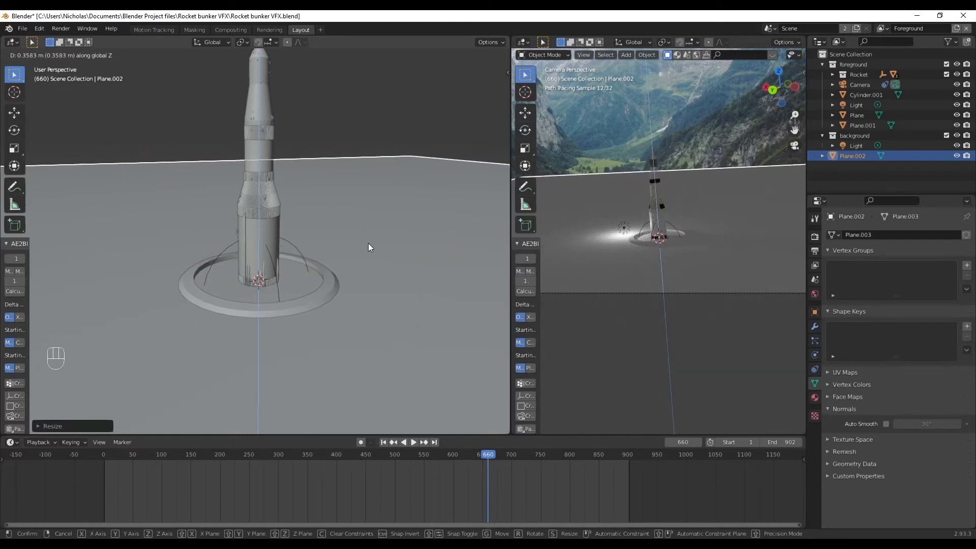
{"action": "left_click", "coordinate": [367, 245]}
Make the ground plane a shadow catcher and render frame 660 to check how it masks the rocket.
{"action": "left_click", "coordinate": [814, 314]}
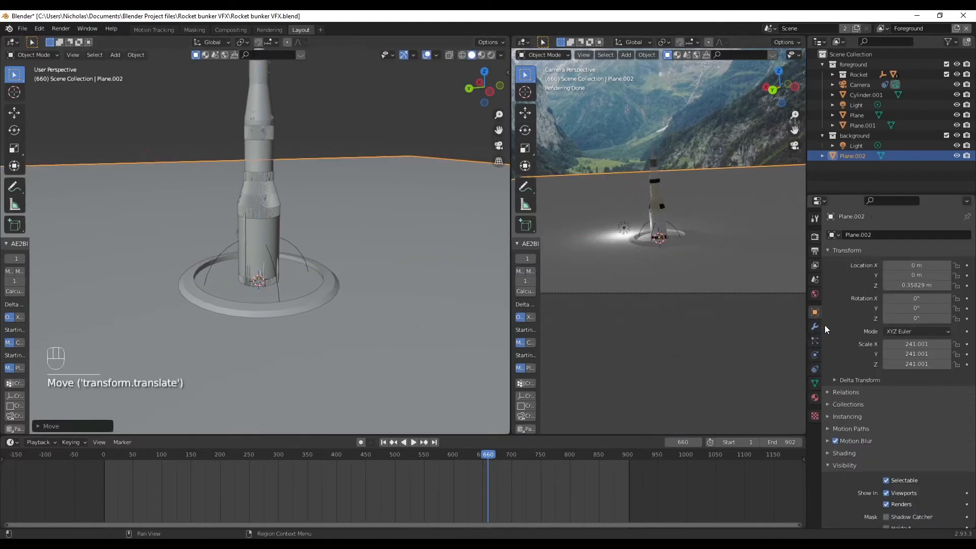
{"action": "scroll", "coordinate": [895, 495], "scroll_direction": "down", "scroll_amount": 4}
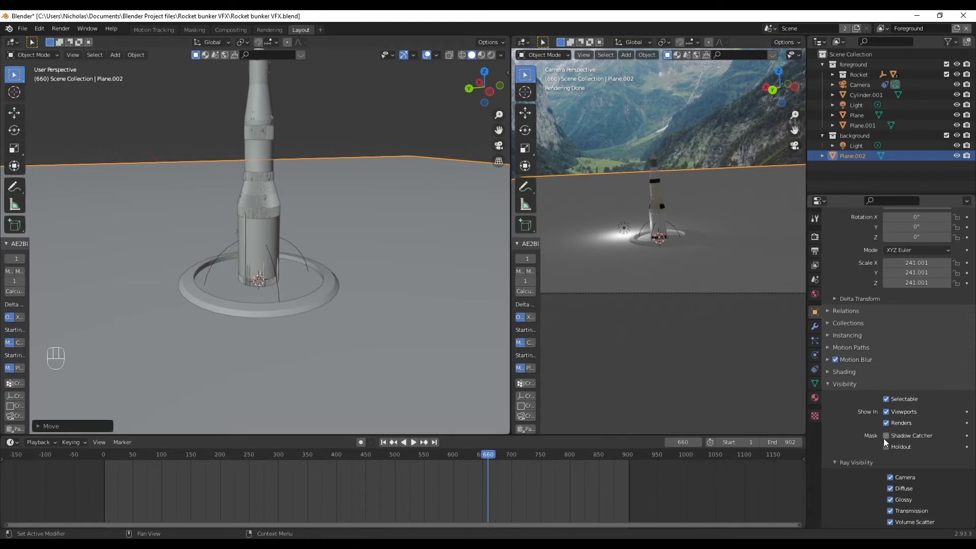
{"action": "left_click", "coordinate": [886, 435]}
{"action": "left_click", "coordinate": [367, 121]}
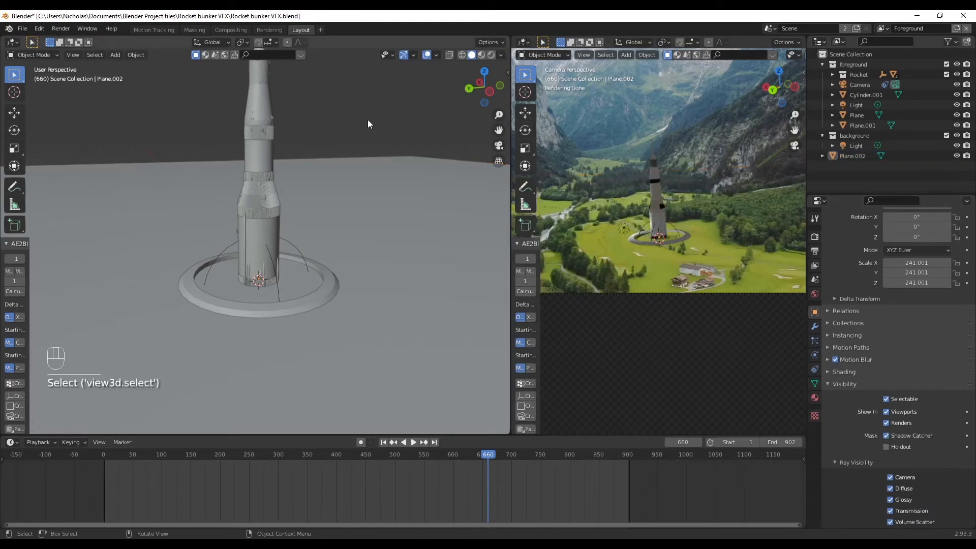
{"action": "key", "text": "F12"}
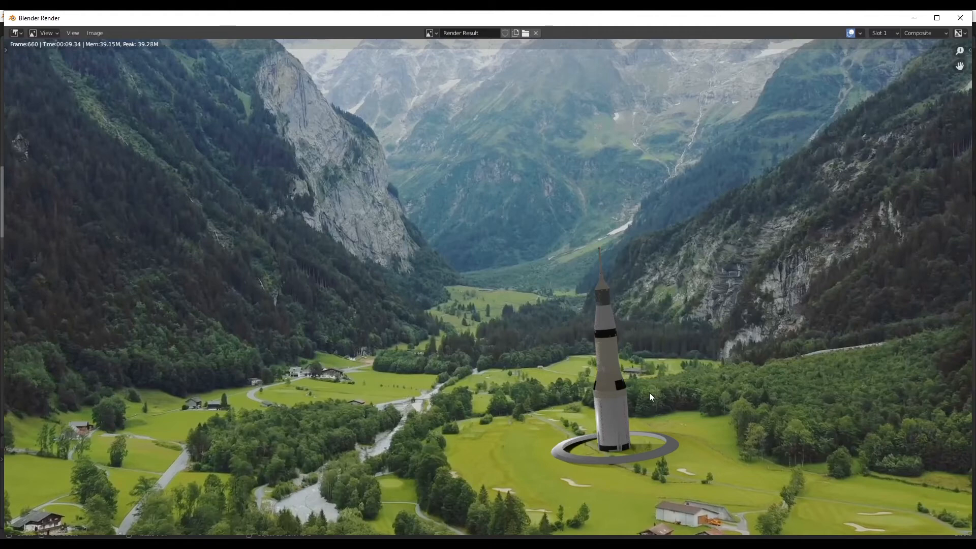
{"action": "left_click", "coordinate": [964, 19]}
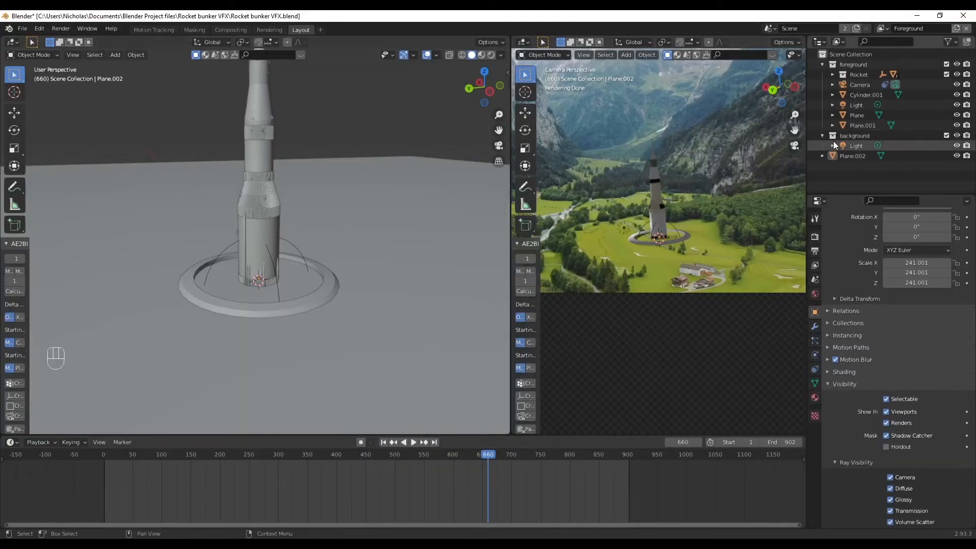
{"action": "left_click", "coordinate": [861, 155]}
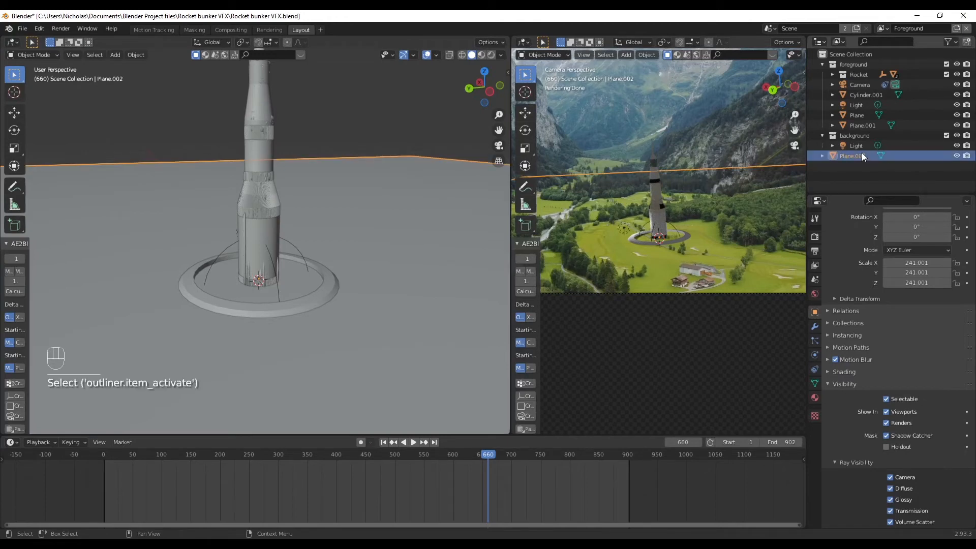
{"action": "key", "text": "m"}
{"action": "mouse_move", "coordinate": [822, 178]}
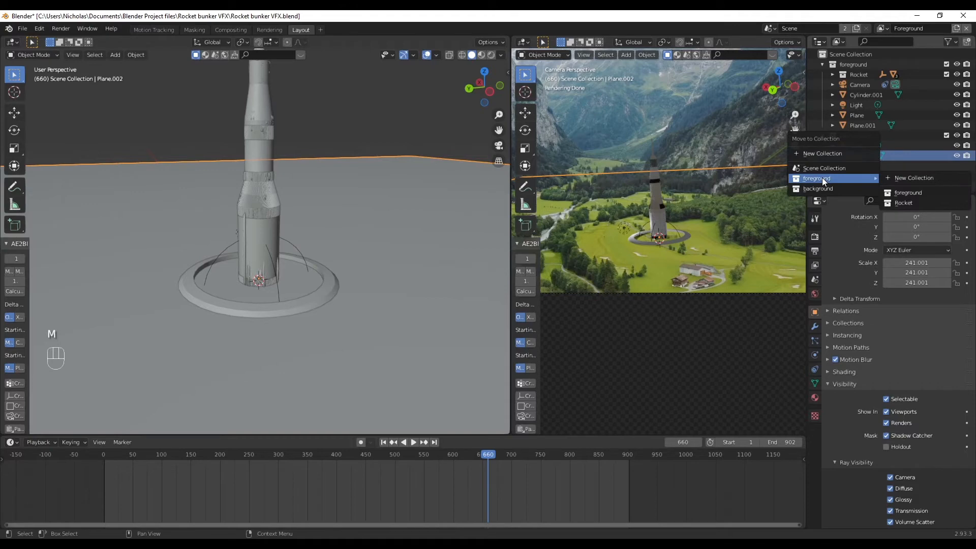
{"action": "left_click", "coordinate": [312, 140]}
Add a mesh cylinder at the rocket's base and scale it uniformly to about 10.9, nearly filling the bunker rim.
{"action": "mouse_move", "coordinate": [312, 139]}
{"action": "middle_mouse_down"}
{"action": "mouse_move", "coordinate": [324, 357]}
{"action": "mouse_move", "coordinate": [304, 140]}
{"action": "middle_mouse_up"}
{"action": "key", "text": "shift+a"}
{"action": "mouse_move", "coordinate": [305, 139]}
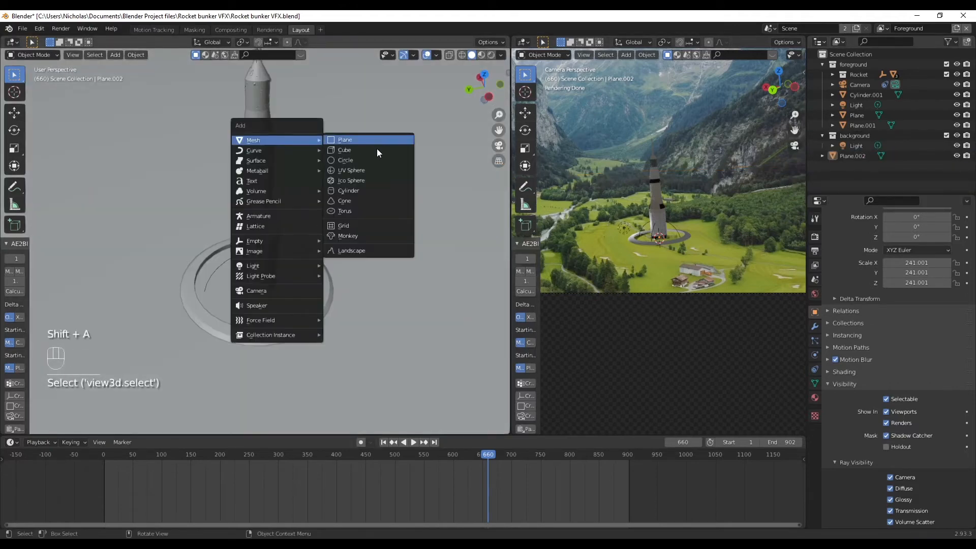
{"action": "left_click", "coordinate": [360, 190]}
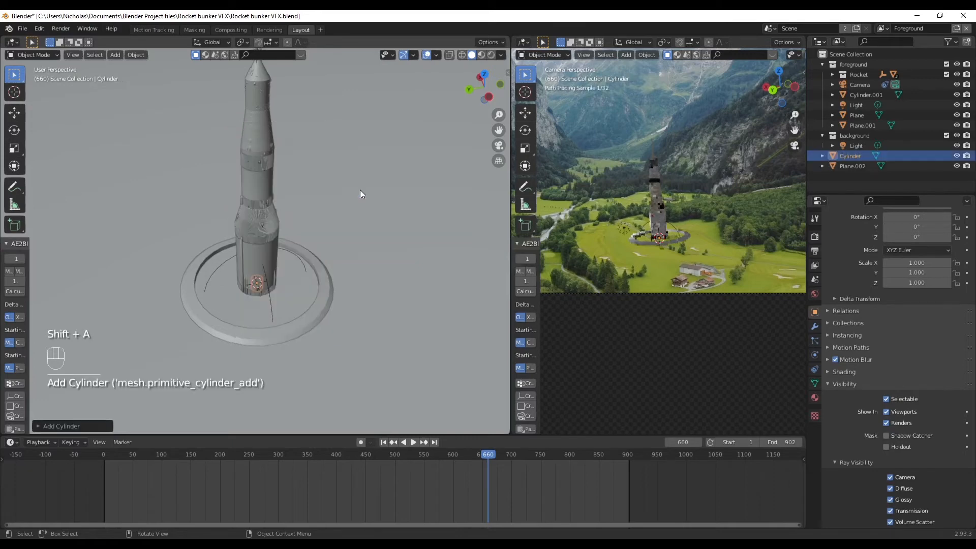
{"action": "key", "text": "s"}
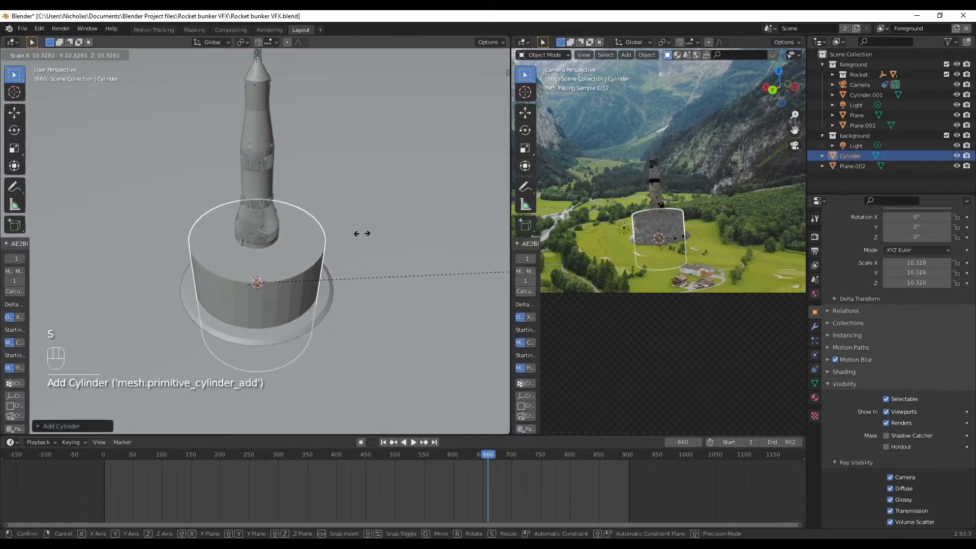
{"action": "left_click", "coordinate": [424, 230]}
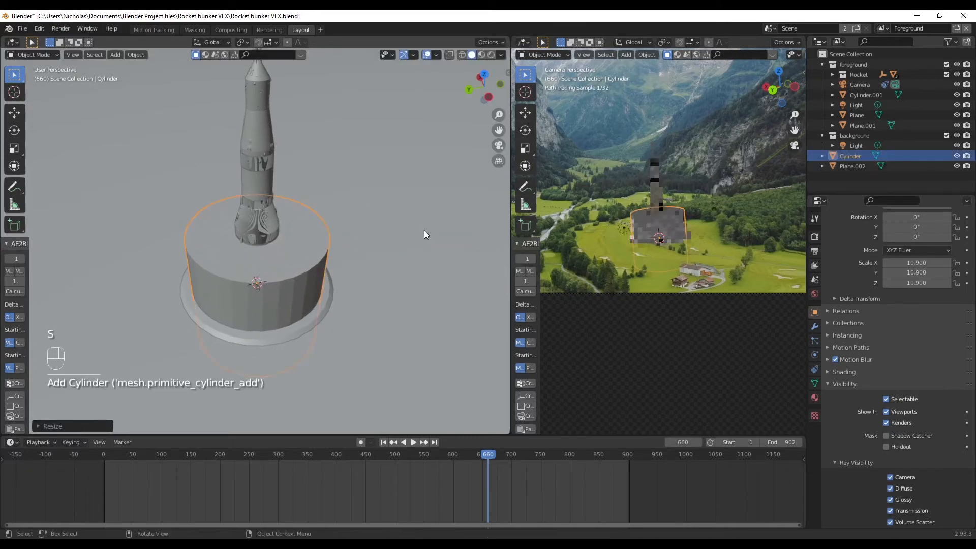
Add a Boolean modifier in Difference mode to the ground plane.
{"action": "left_click", "coordinate": [419, 271], "text": "shift"}
{"action": "left_click", "coordinate": [814, 325]}
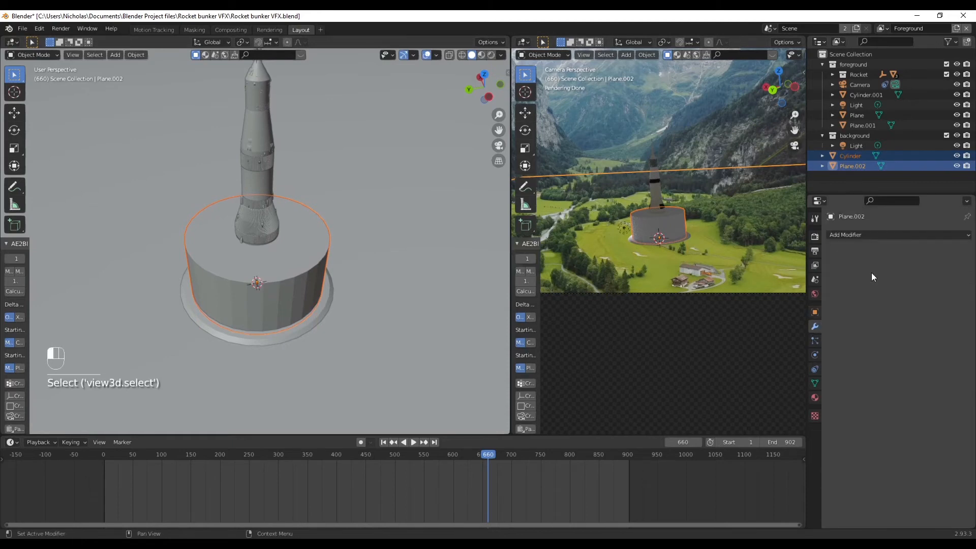
{"action": "left_click", "coordinate": [895, 236]}
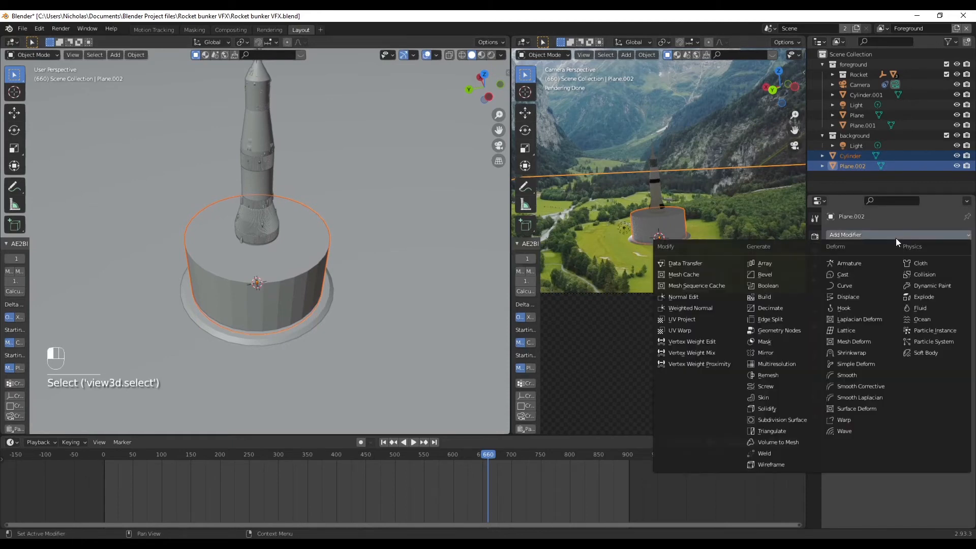
{"action": "left_click", "coordinate": [775, 286]}
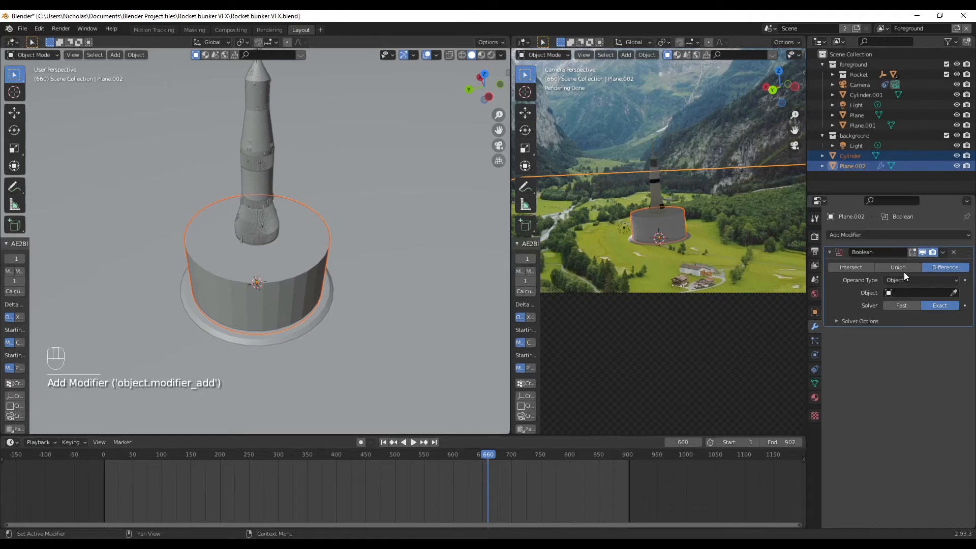
Try to pick the new cylinder as the Boolean's cutting object and toggle its viewport visibility.
{"action": "left_click", "coordinate": [954, 293]}
{"action": "left_click", "coordinate": [451, 285]}
{"action": "left_click", "coordinate": [270, 236]}
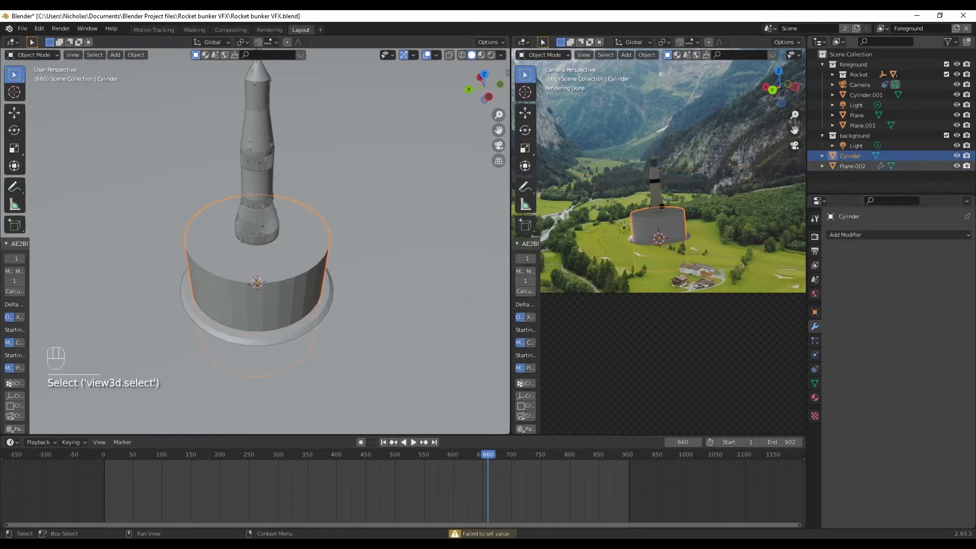
{"action": "left_click", "coordinate": [956, 156]}
{"action": "left_click", "coordinate": [957, 156]}
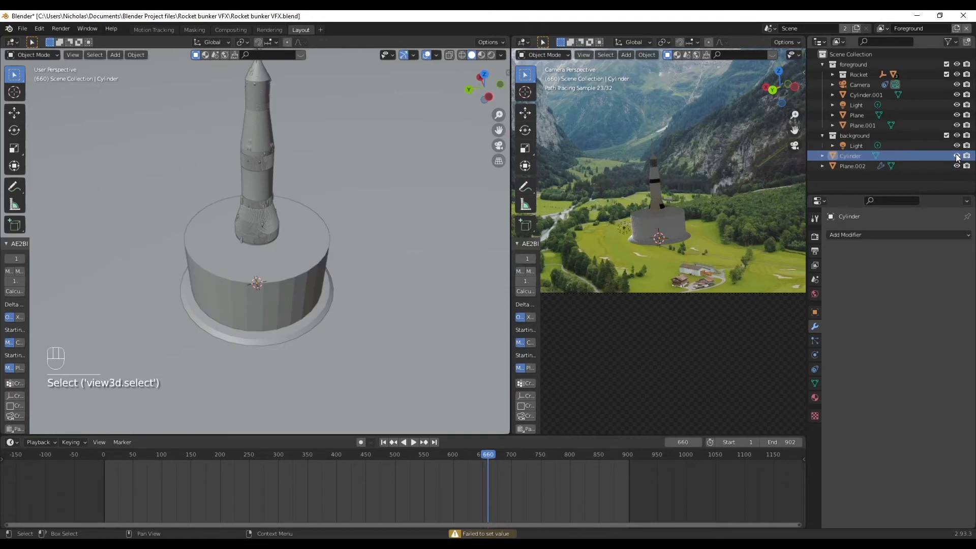
Set the cylinder as the ground plane's Boolean object and hide the cylinder in the viewport.
{"action": "left_click", "coordinate": [422, 250]}
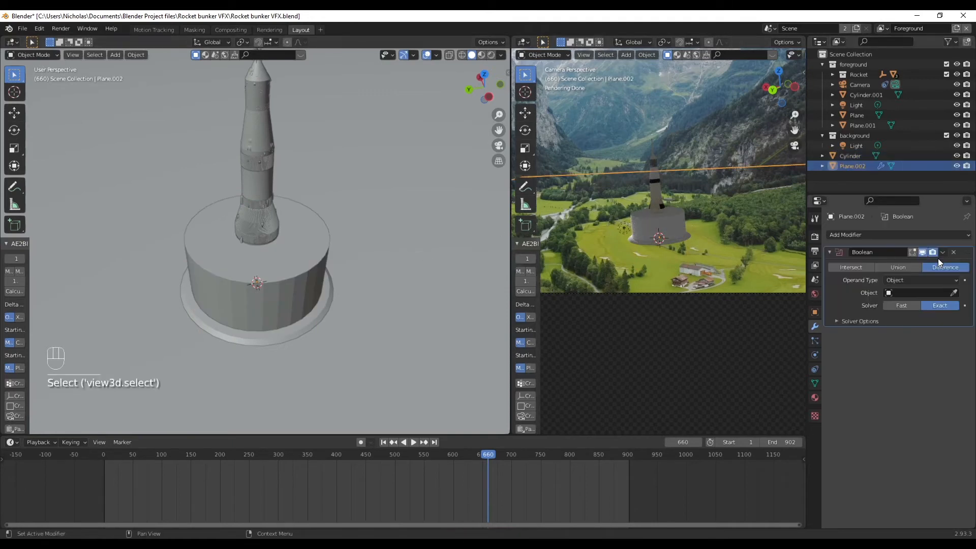
{"action": "left_click", "coordinate": [954, 293]}
{"action": "left_click", "coordinate": [323, 222]}
{"action": "left_click", "coordinate": [323, 237]}
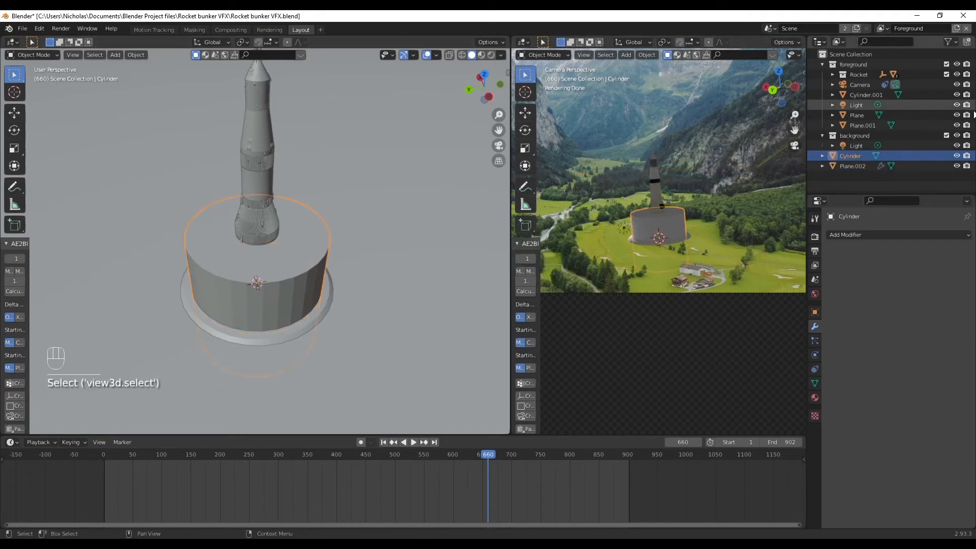
{"action": "left_click", "coordinate": [956, 156]}
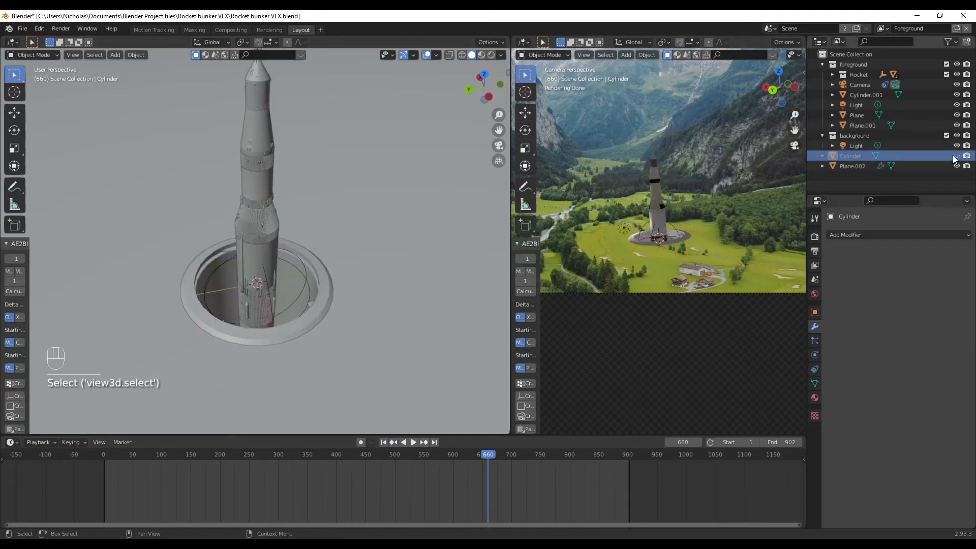
Exclude the cutting cylinder from renders, then render frame 660 and examine the rocket inside the ground opening.
{"action": "key", "text": "F12"}
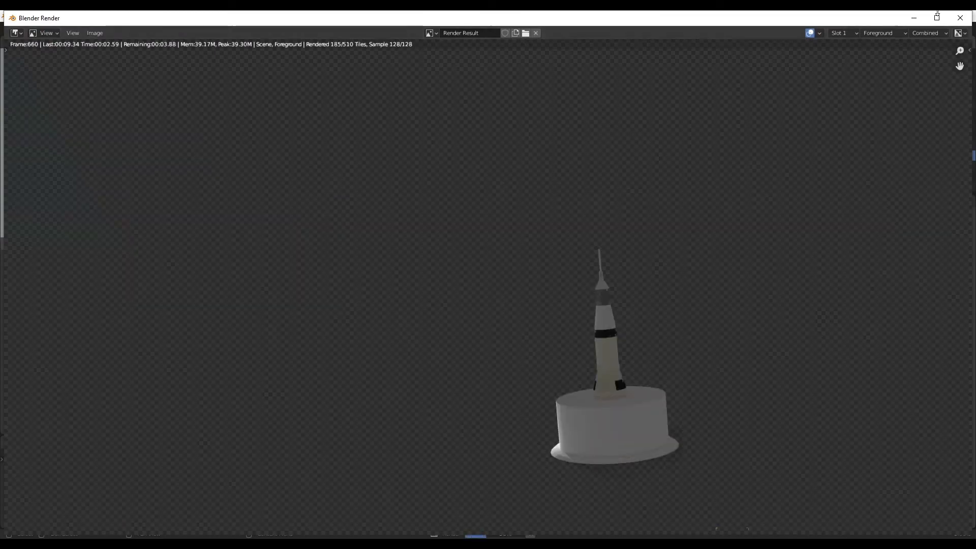
{"action": "left_click", "coordinate": [960, 18]}
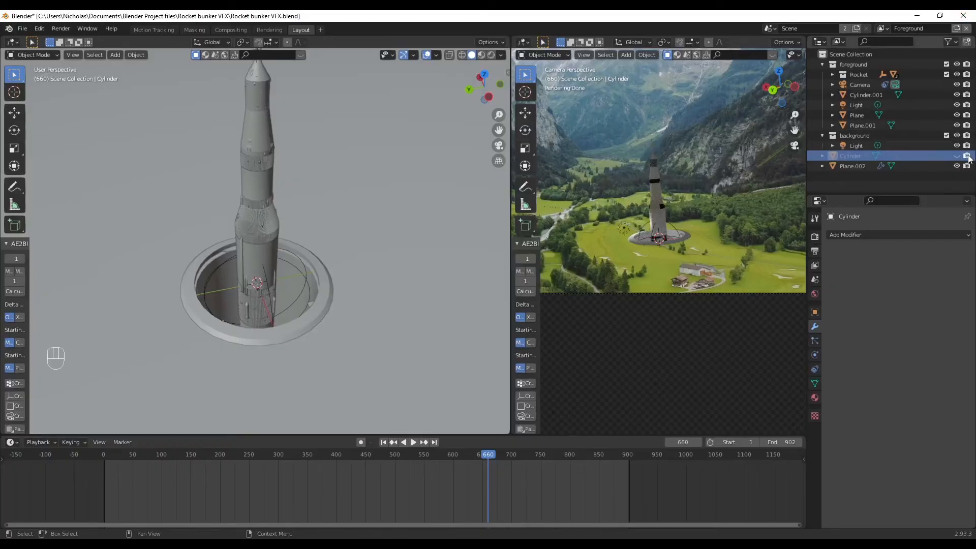
{"action": "key", "text": "F12"}
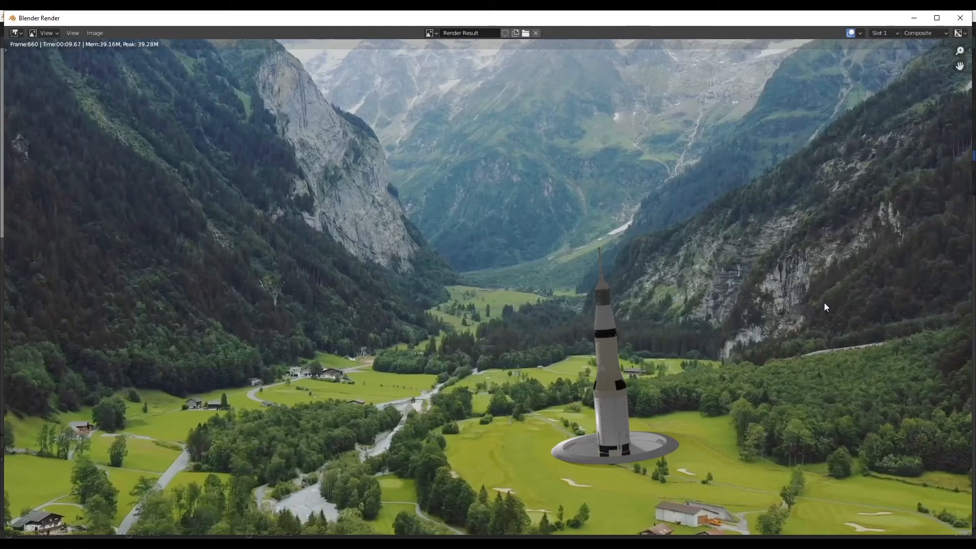
{"action": "scroll", "coordinate": [690, 309], "scroll_direction": "down", "scroll_amount": 1}
{"action": "scroll", "coordinate": [650, 381], "scroll_direction": "up", "scroll_amount": 3}
{"action": "scroll", "coordinate": [488, 353], "scroll_direction": "down", "scroll_amount": 2}
{"action": "middle_click_drag", "start_coordinate": [637, 403], "coordinate": [549, 389]}
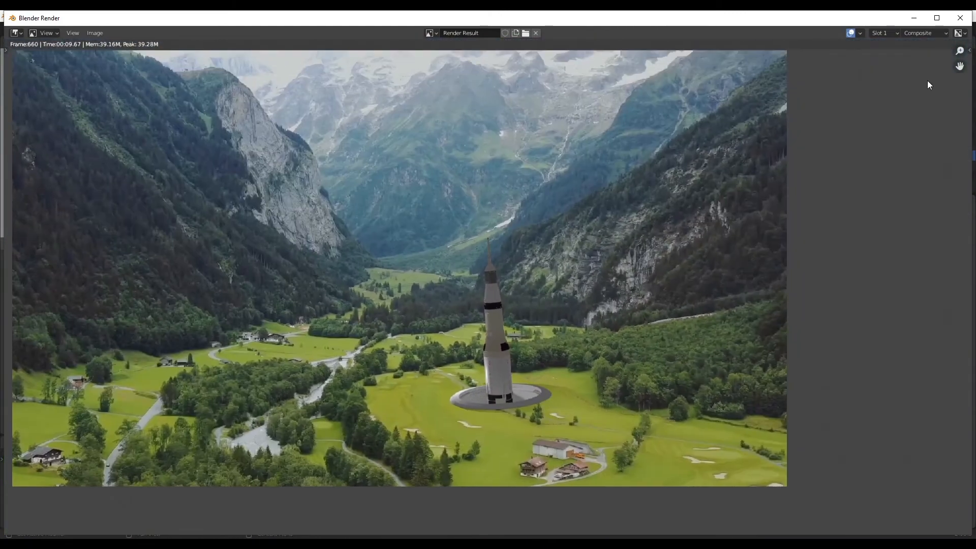
{"action": "left_click", "coordinate": [960, 17]}
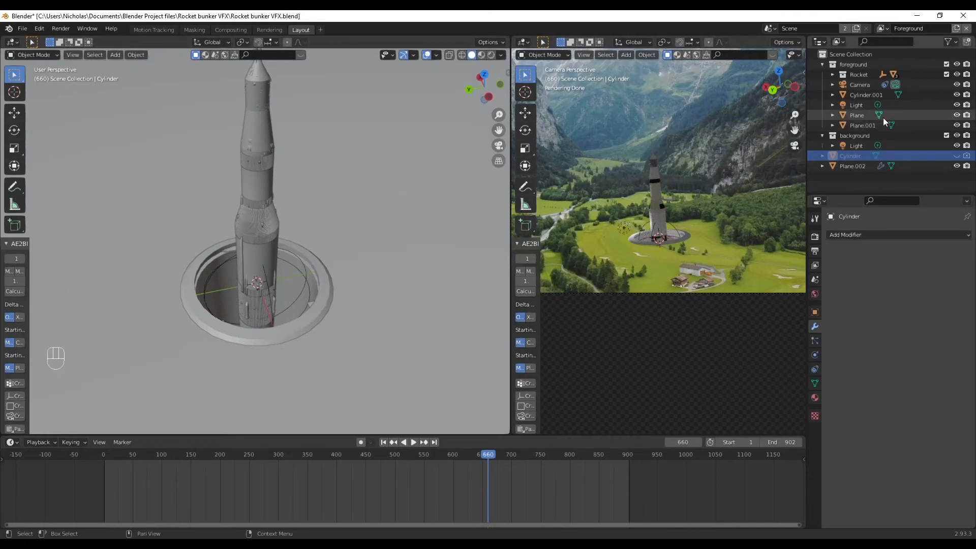
Switch to the Background view layer and clear the object selection.
{"action": "left_click", "coordinate": [886, 28]}
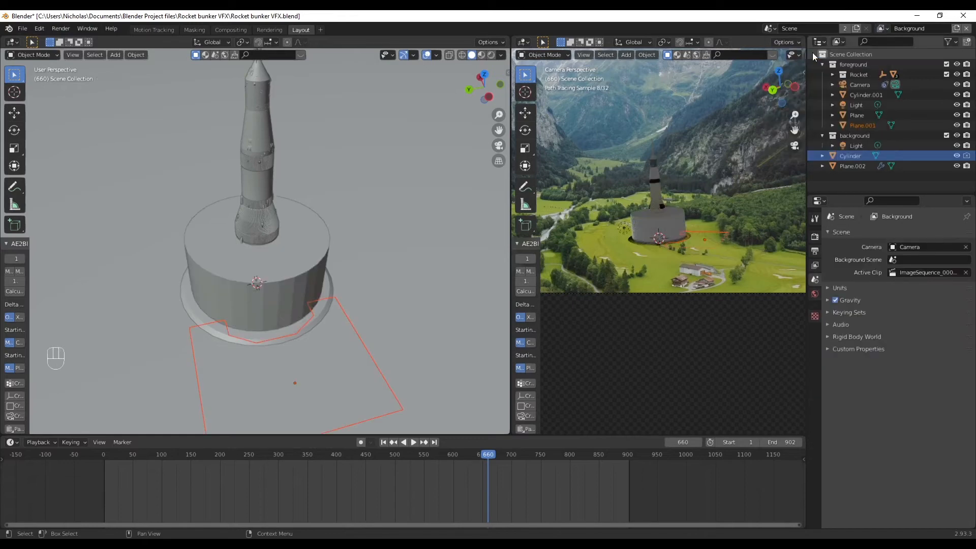
{"action": "left_click", "coordinate": [866, 179]}
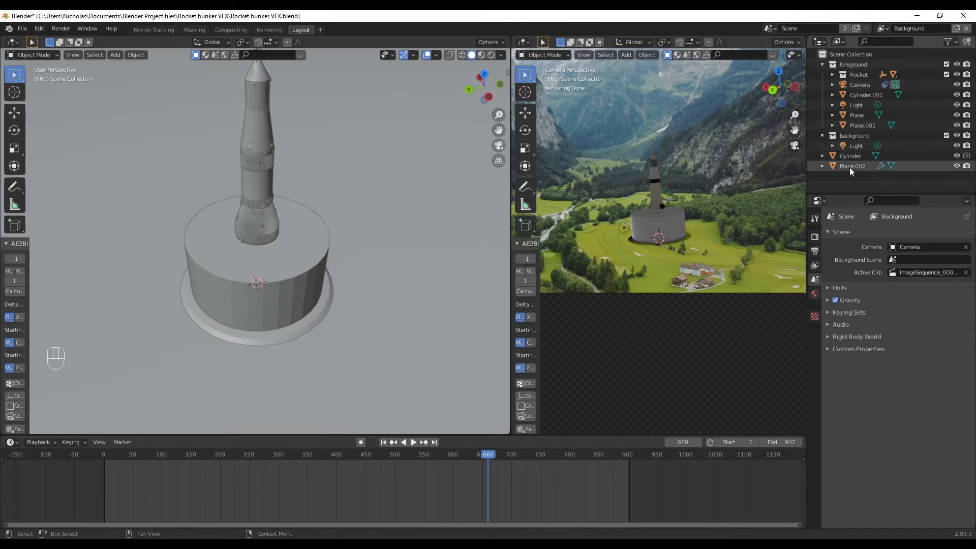
{"action": "left_click", "coordinate": [837, 136]}
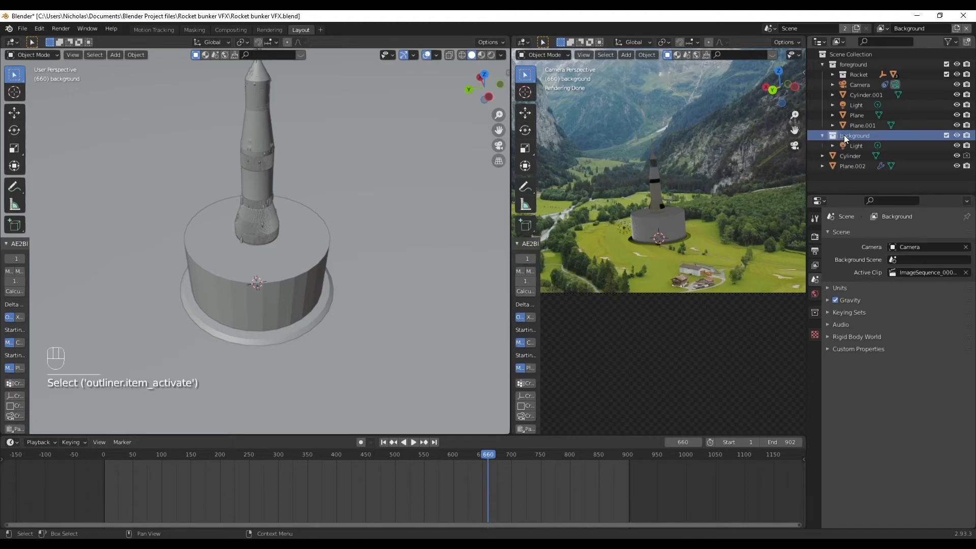
{"action": "right_click", "coordinate": [844, 136]}
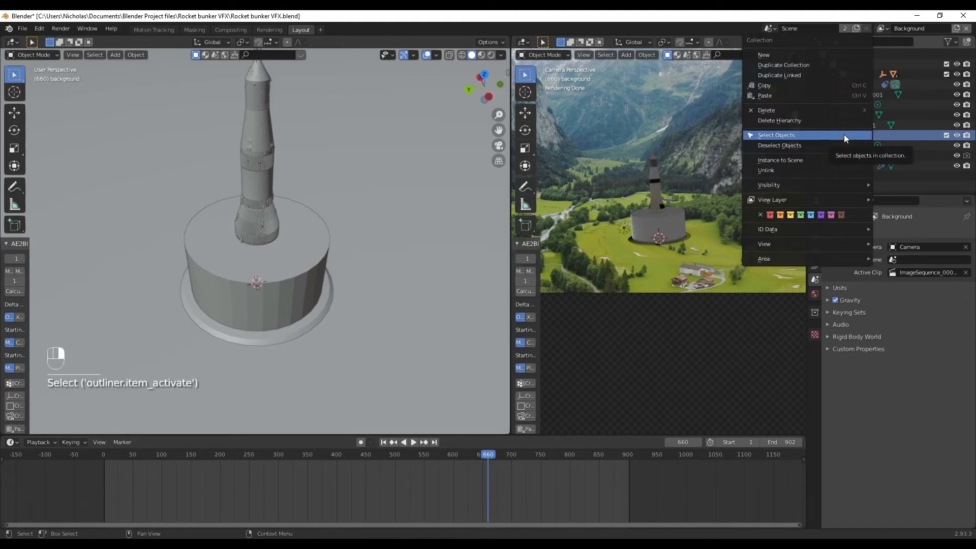
{"action": "left_click", "coordinate": [879, 183]}
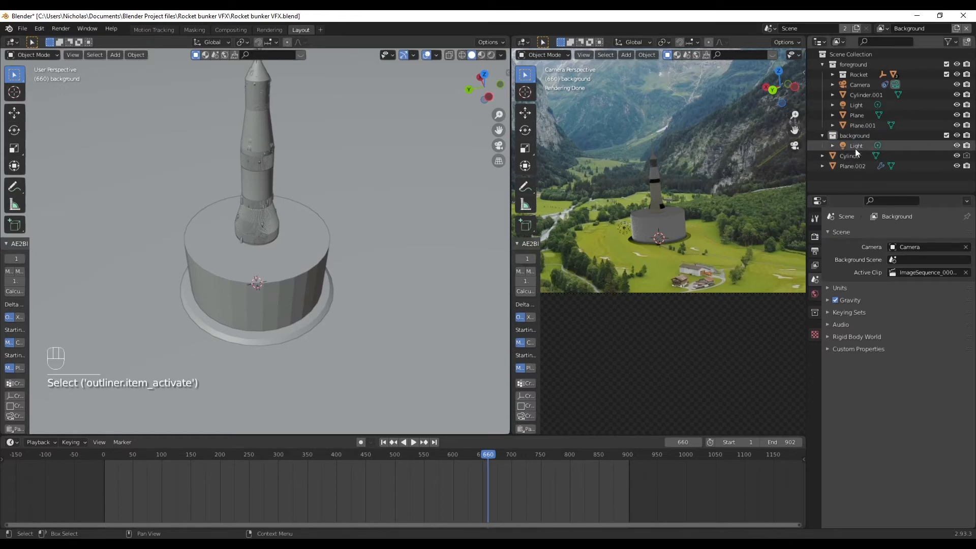
Move the background collection's Light together with Cylinder and Plane.002 into the foreground collection.
{"action": "left_click", "coordinate": [854, 146]}
{"action": "left_click", "coordinate": [852, 164], "text": "shift"}
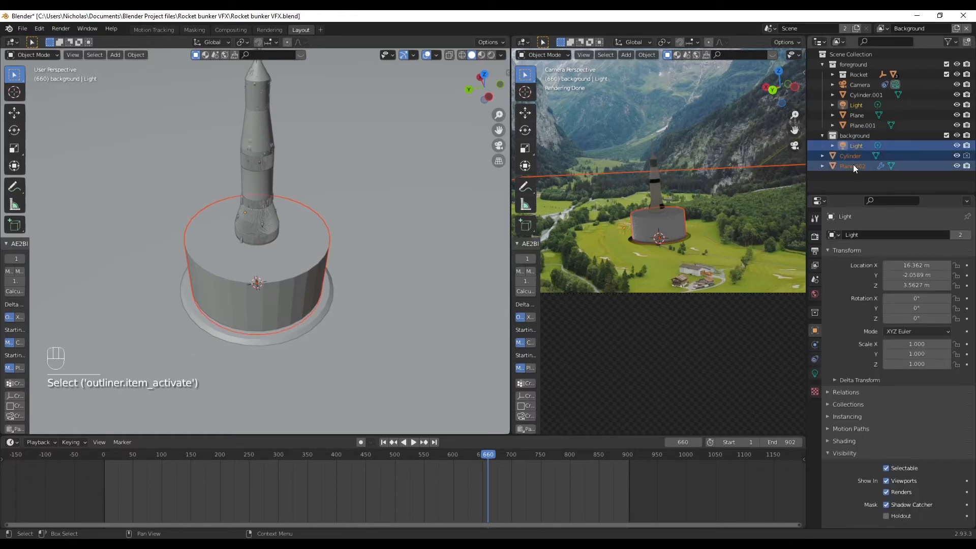
{"action": "key", "text": "m"}
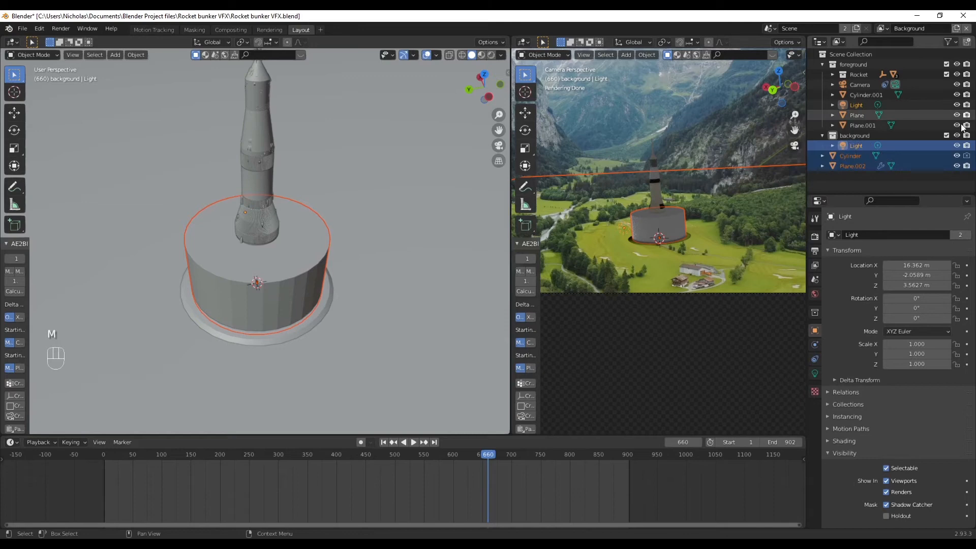
{"action": "key", "text": "m"}
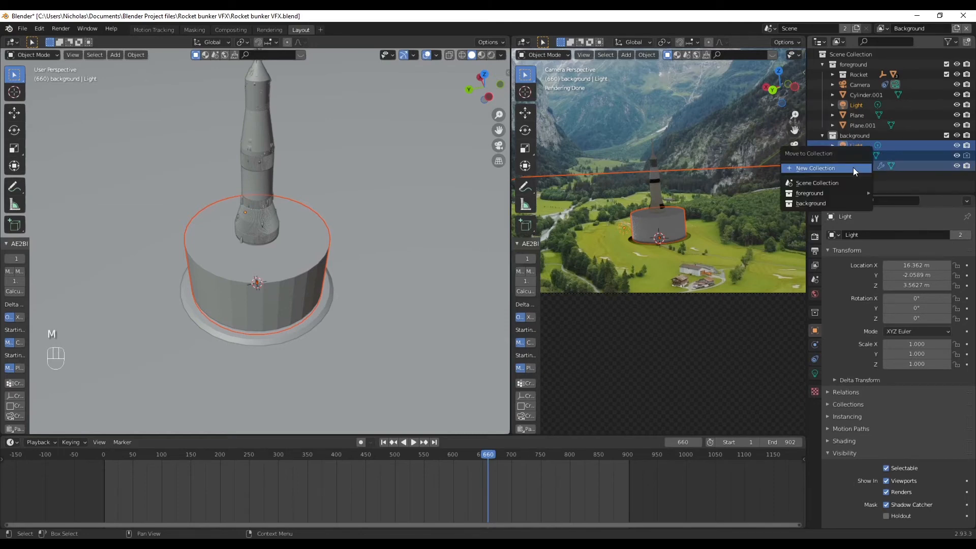
{"action": "mouse_move", "coordinate": [813, 193]}
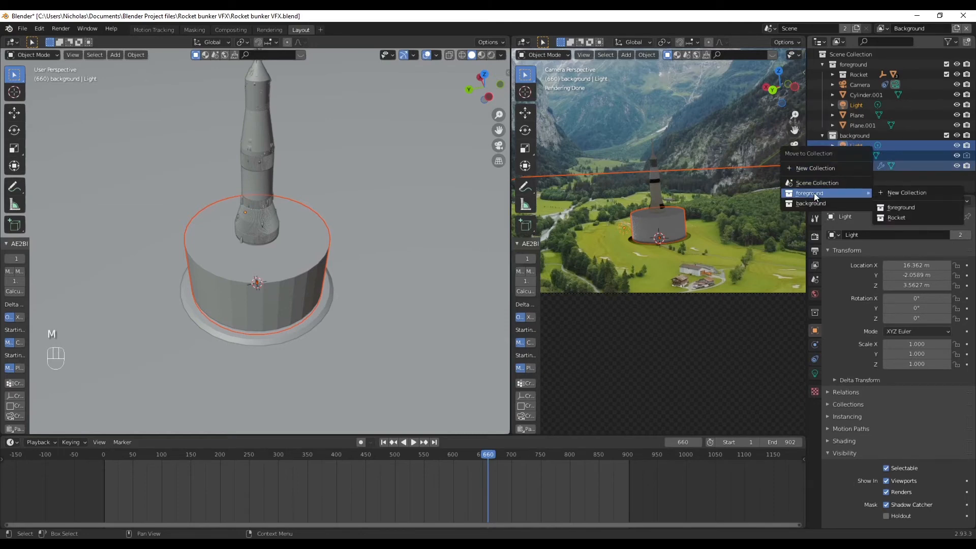
{"action": "left_click", "coordinate": [897, 207]}
{"action": "left_click", "coordinate": [898, 179]}
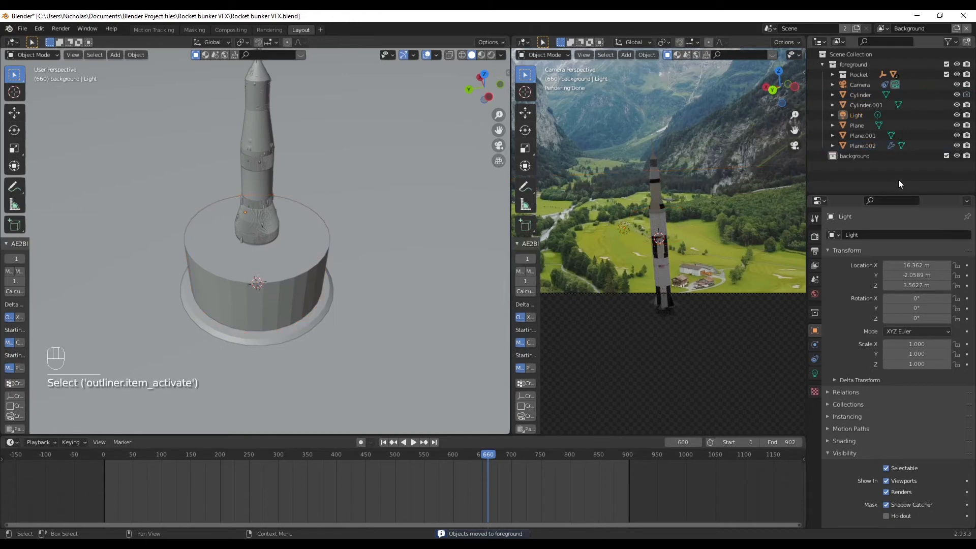
Remove the Background view layer and delete the emptied background collection.
{"action": "left_click", "coordinate": [870, 156]}
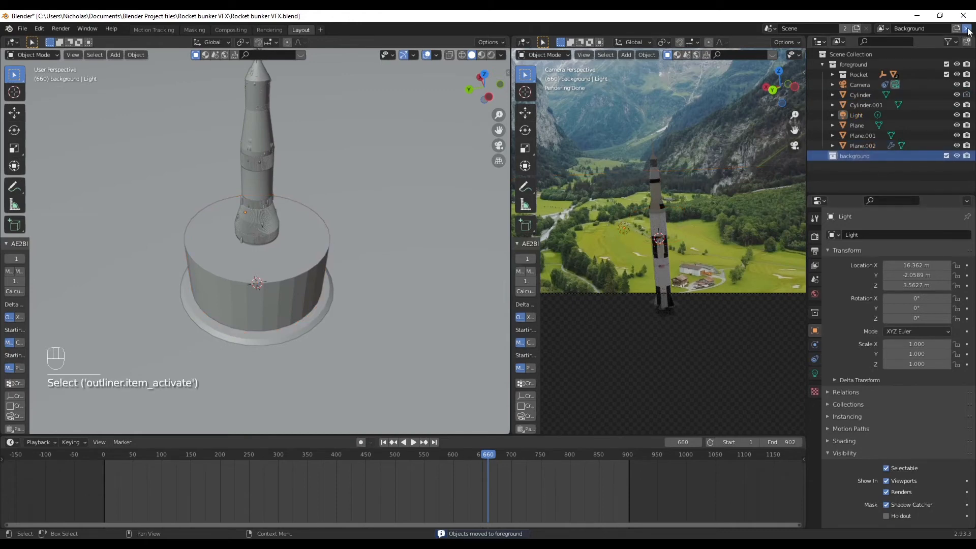
{"action": "left_click", "coordinate": [965, 28]}
{"action": "left_click", "coordinate": [855, 157]}
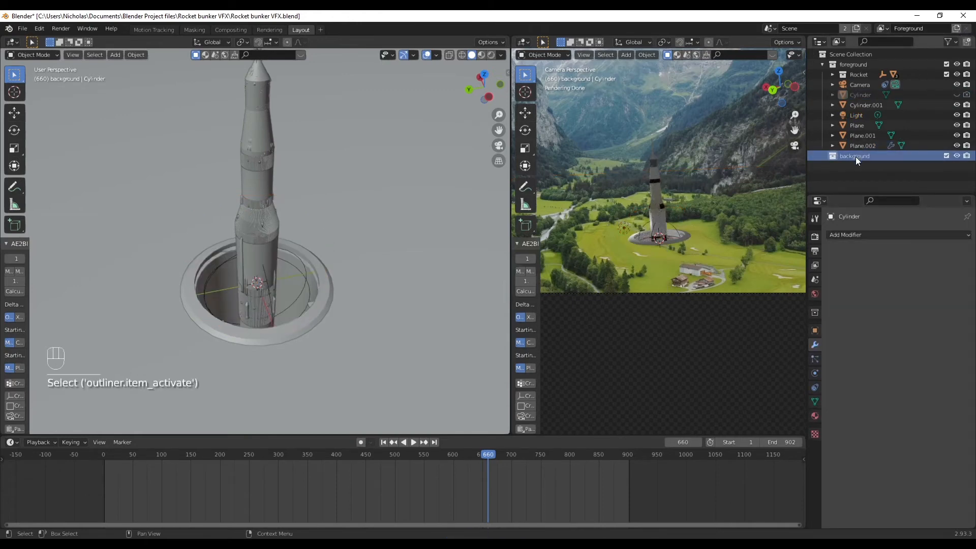
{"action": "right_click", "coordinate": [855, 156]}
{"action": "left_click", "coordinate": [825, 131]}
{"action": "left_click", "coordinate": [858, 168]}
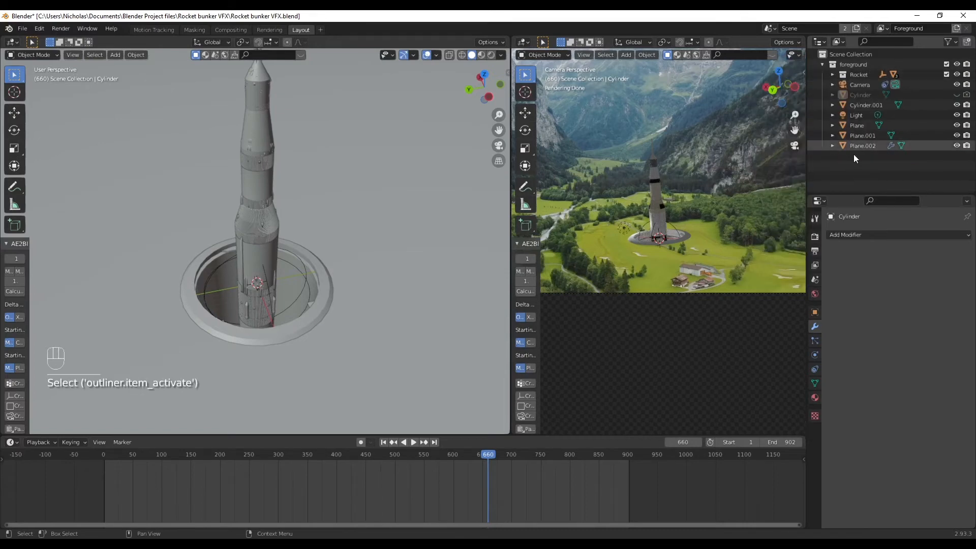
Render frame 660, examine the rocket and bunker composited over the valley footage, and close the render.
{"action": "key", "text": "F12"}
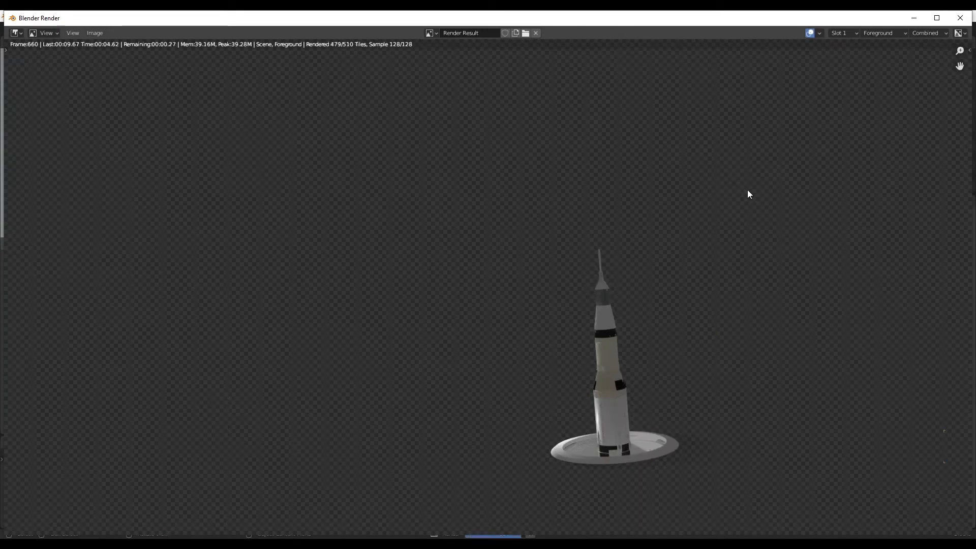
{"action": "scroll", "coordinate": [651, 392], "scroll_direction": "down", "scroll_amount": 2}
{"action": "scroll", "coordinate": [636, 410], "scroll_direction": "up", "scroll_amount": 1}
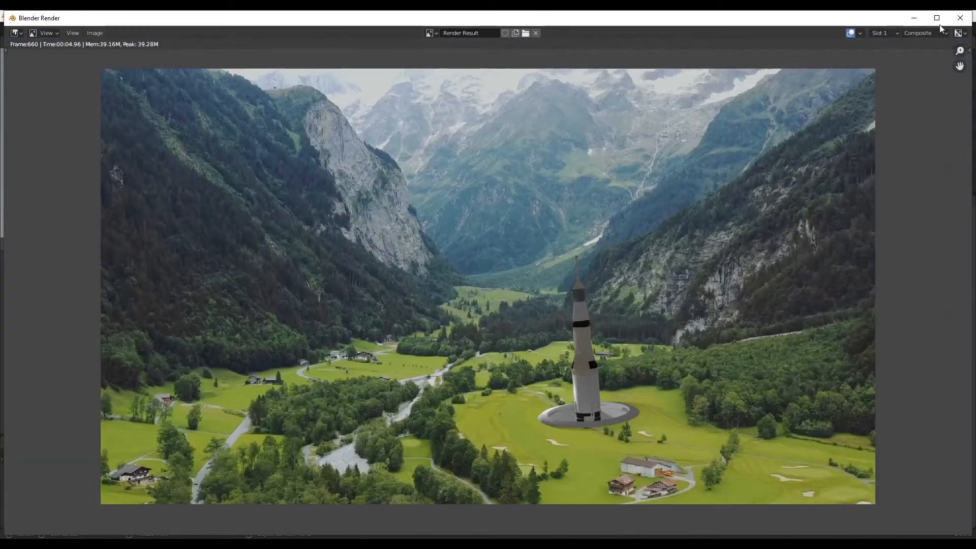
{"action": "scroll", "coordinate": [605, 362], "scroll_direction": "up", "scroll_amount": 1}
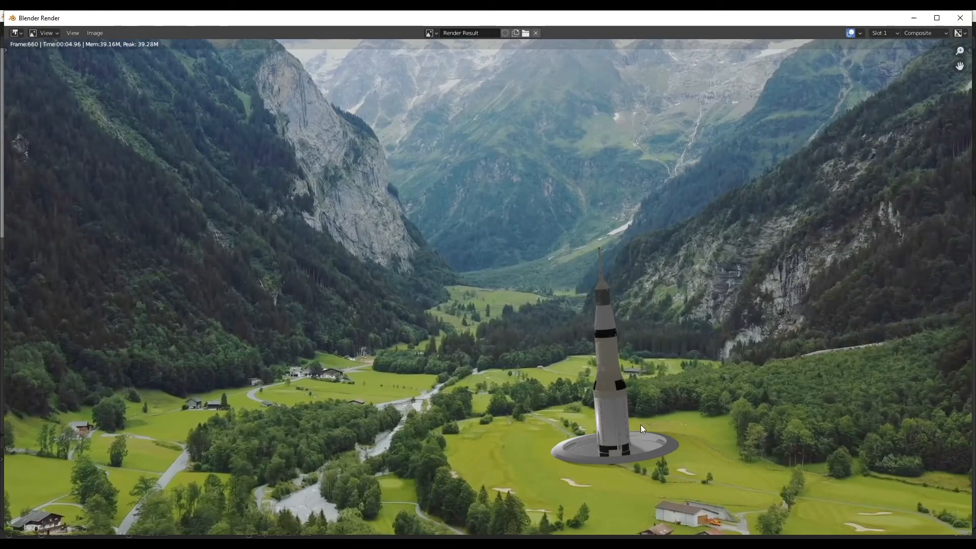
{"action": "left_click", "coordinate": [960, 18]}
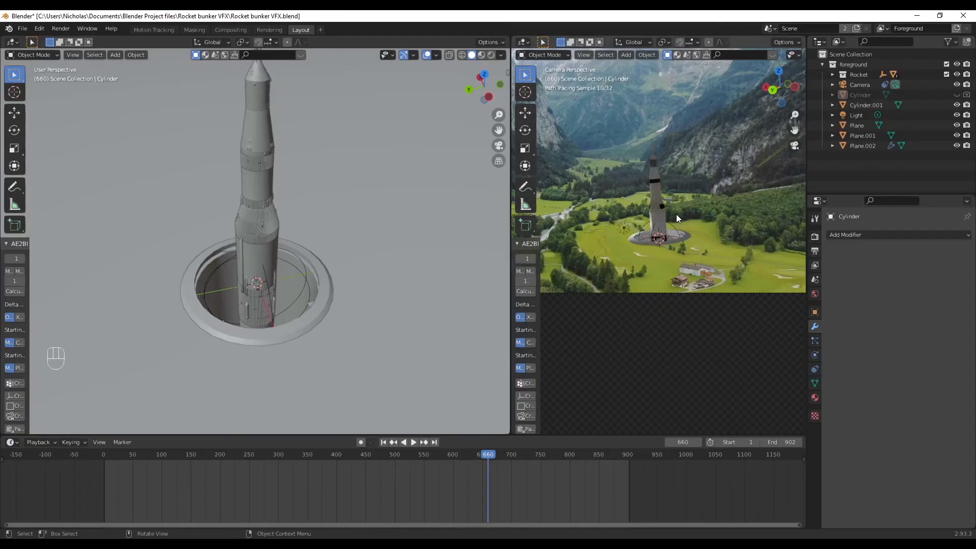
Widen the camera viewport and fit the camera view inside it.
{"action": "left_click_drag", "start_coordinate": [511, 338], "coordinate": [328, 339]}
{"action": "key", "text": "Home"}
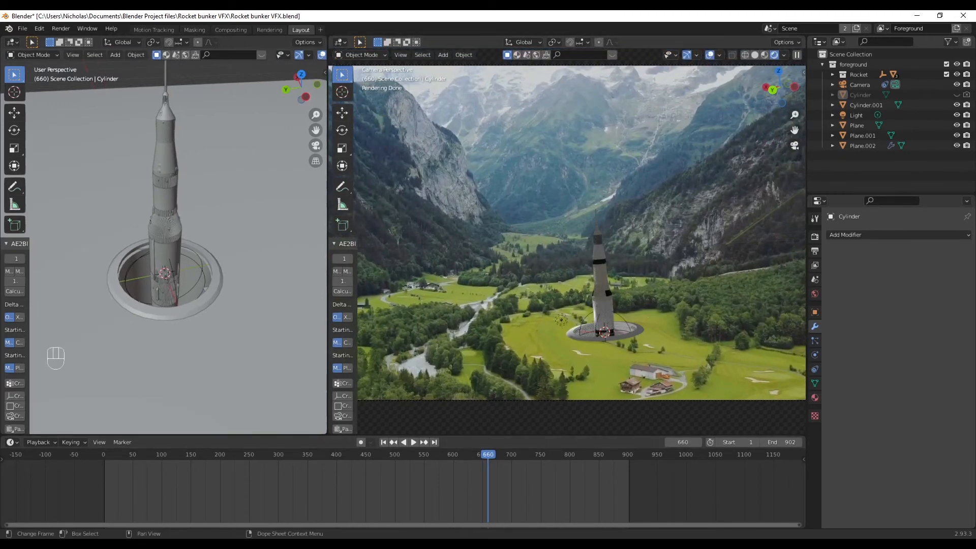
Switch to Chrome and open the Poly Haven website.
{"action": "left_click_drag", "start_coordinate": [0, 326], "coordinate": [168, 11]}
{"action": "left_click", "coordinate": [224, 35]}
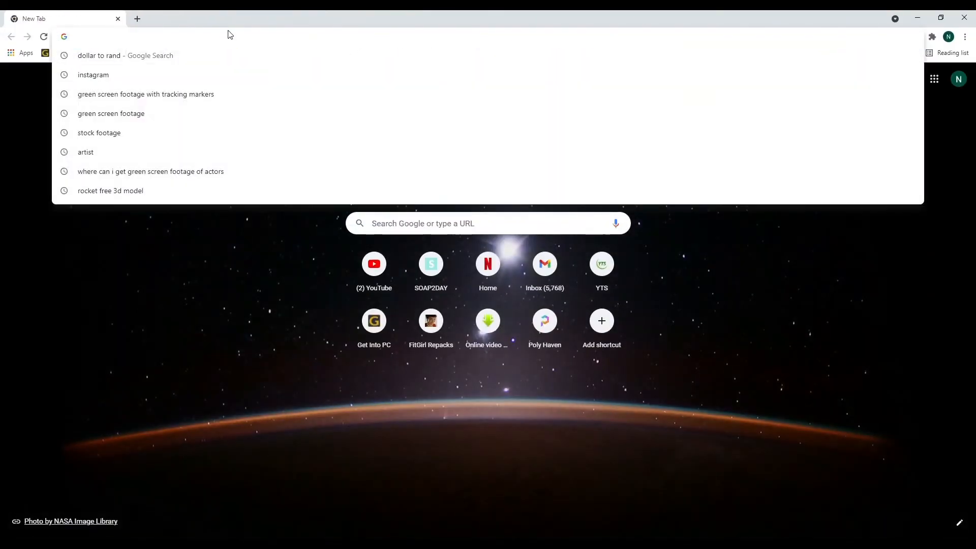
{"action": "type", "text": "poly"}
{"action": "key", "text": "Return"}
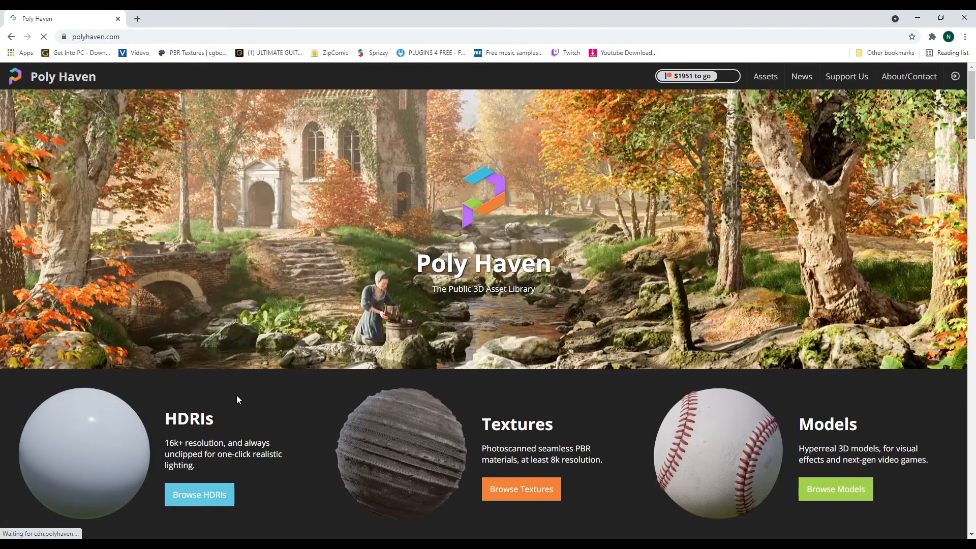
Browse Poly Haven's HDRIs and narrow them to Skies > Overcast.
{"action": "left_click", "coordinate": [203, 492]}
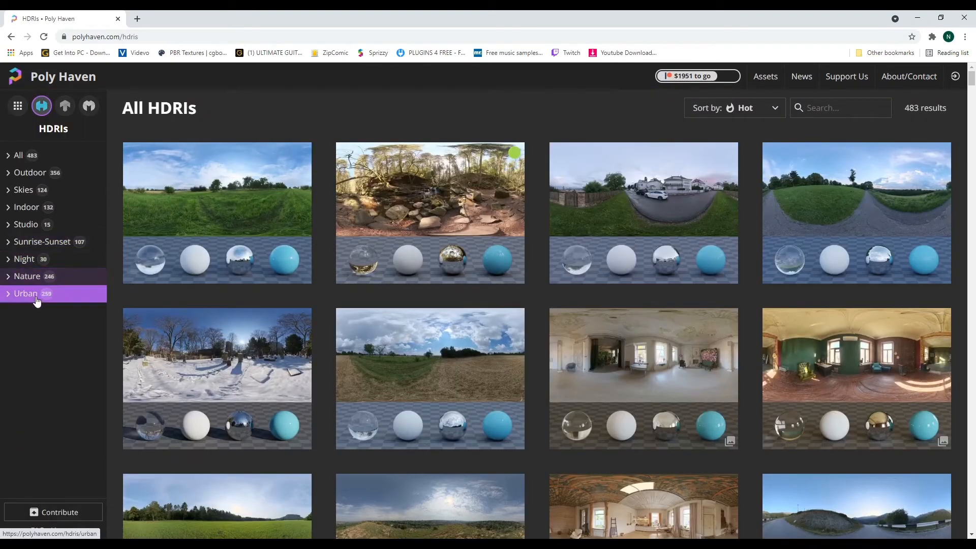
{"action": "left_click", "coordinate": [29, 192]}
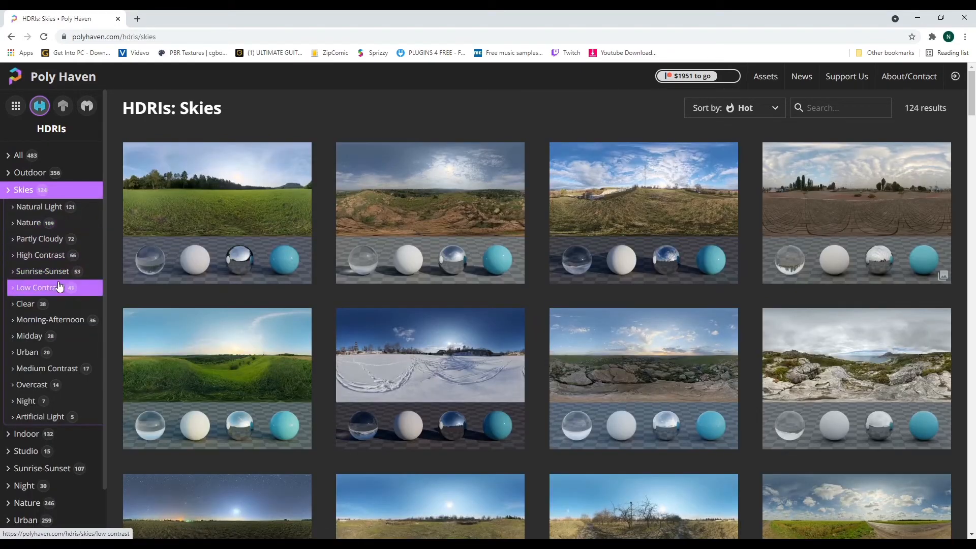
{"action": "left_click", "coordinate": [48, 385]}
Compare the valley footage's lighting in Blender with the overcast HDRIs and look through the whole list.
{"action": "left_click_drag", "start_coordinate": [396, 19], "coordinate": [426, 10]}
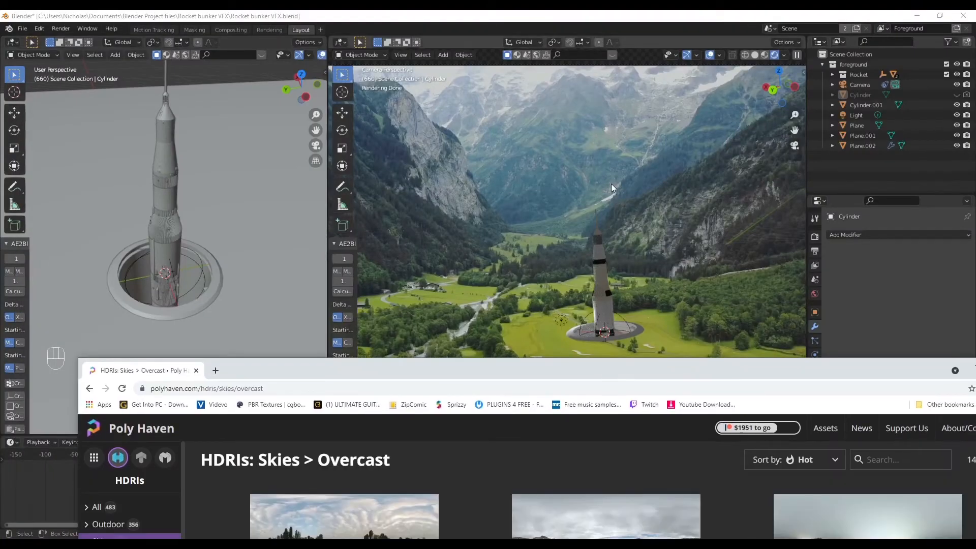
{"action": "scroll", "coordinate": [612, 184], "scroll_direction": "down", "scroll_amount": 3}
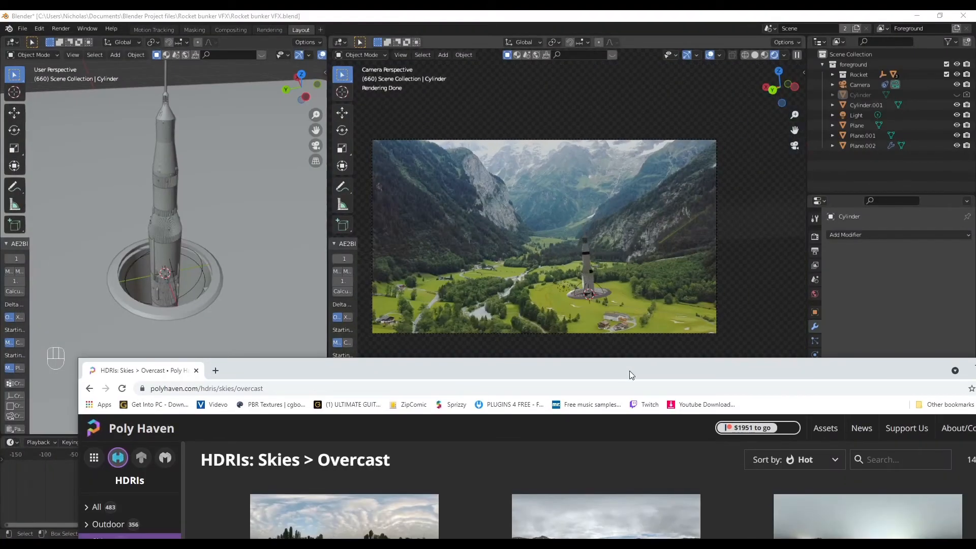
{"action": "left_click_drag", "start_coordinate": [629, 375], "coordinate": [557, 10]}
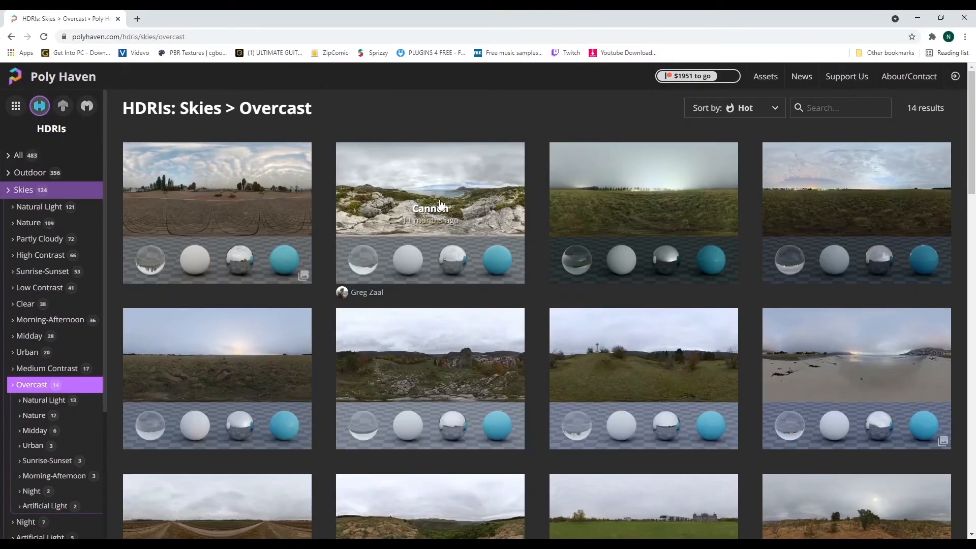
{"action": "scroll", "coordinate": [505, 260], "scroll_direction": "down", "scroll_amount": 8}
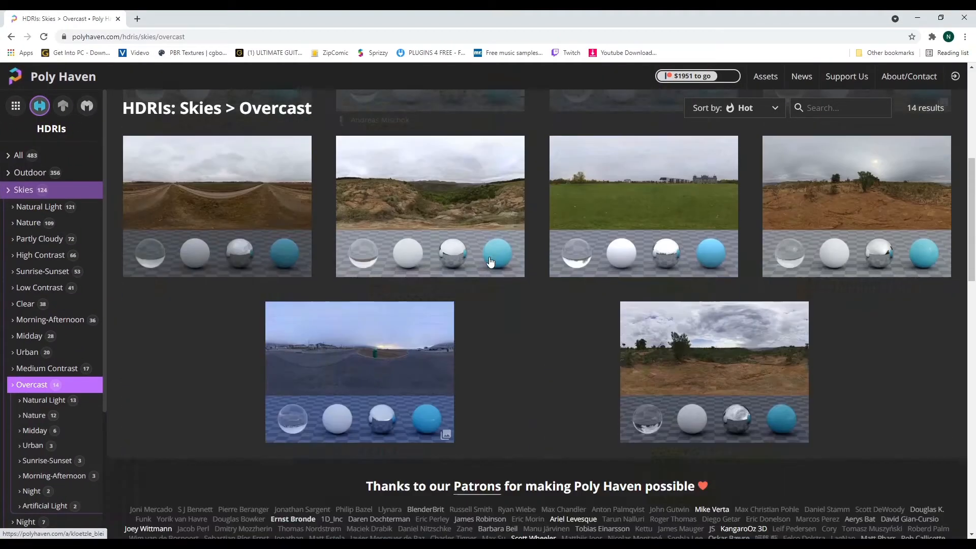
{"action": "scroll", "coordinate": [489, 257], "scroll_direction": "up", "scroll_amount": 5}
{"action": "scroll", "coordinate": [497, 272], "scroll_direction": "up", "scroll_amount": 3}
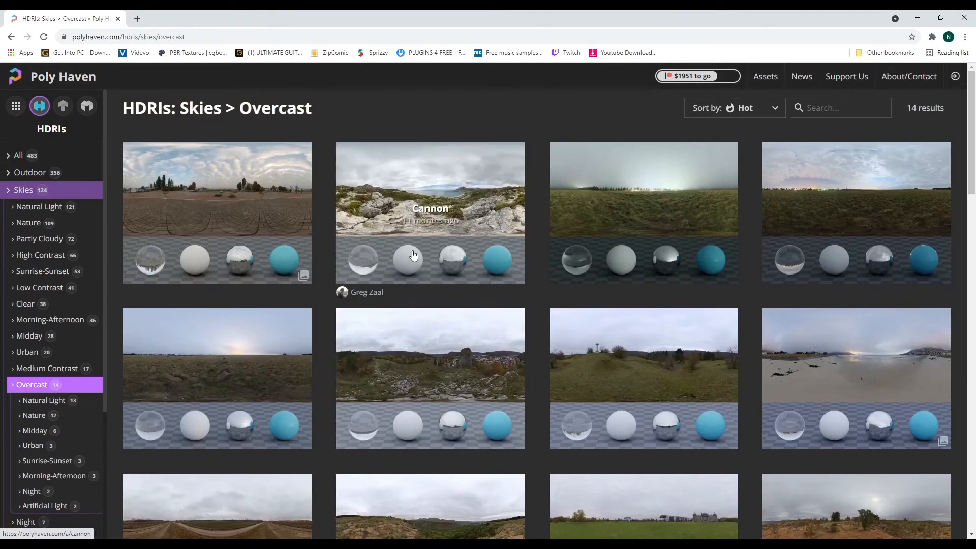
Download the Cannon HDRI at 4K resolution in HDR format.
{"action": "left_click", "coordinate": [497, 271]}
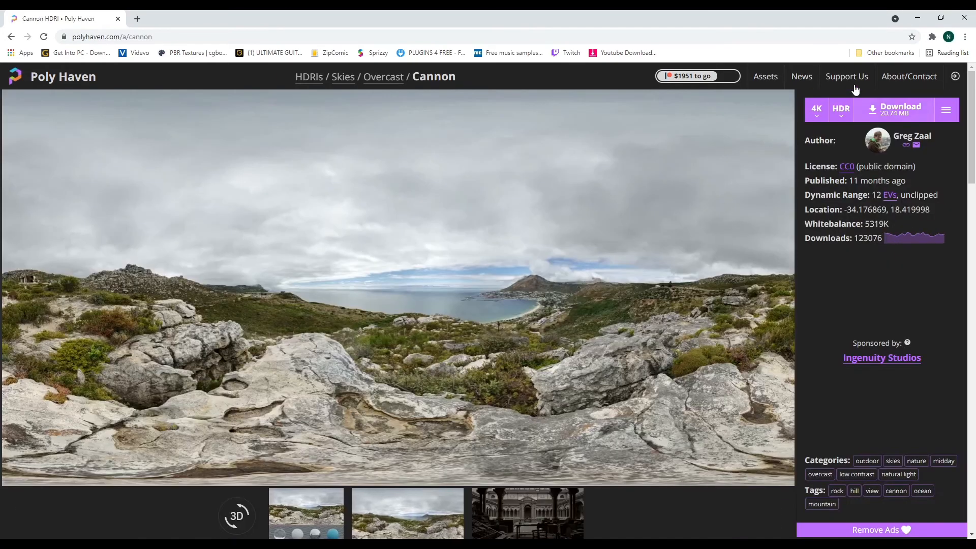
{"action": "left_click", "coordinate": [817, 121]}
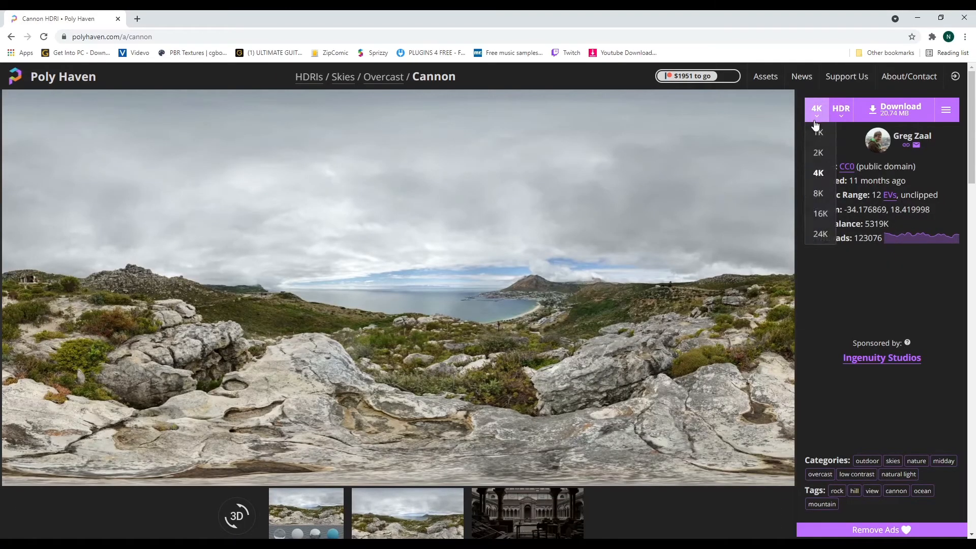
{"action": "left_click", "coordinate": [818, 172]}
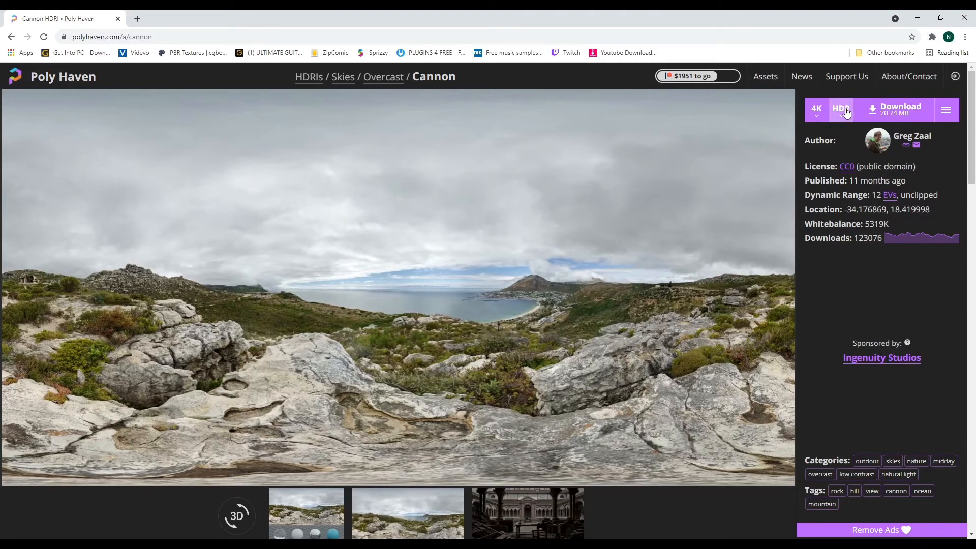
{"action": "left_click", "coordinate": [878, 112]}
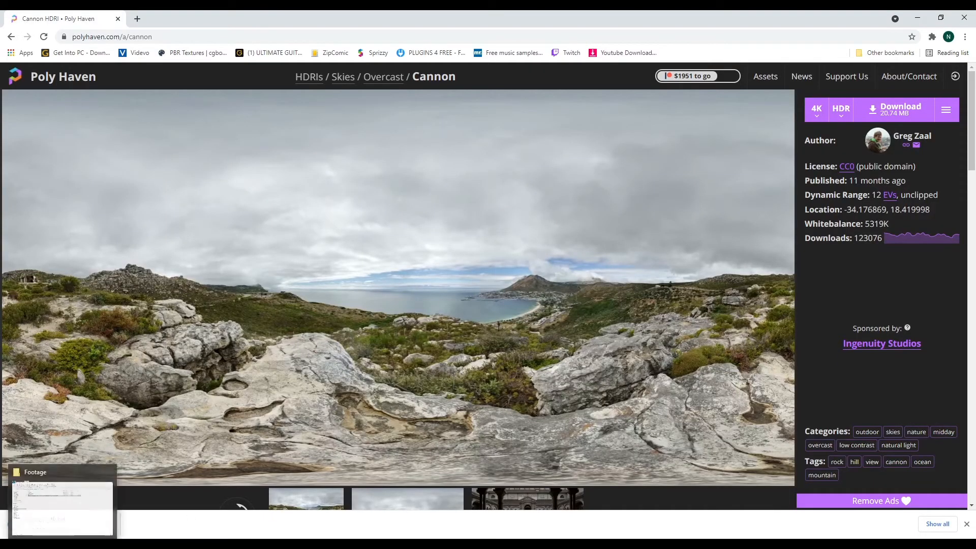
Switch to File Explorer and copy cannon_4k.hdr from the Downloads folder.
{"action": "left_click", "coordinate": [63, 546]}
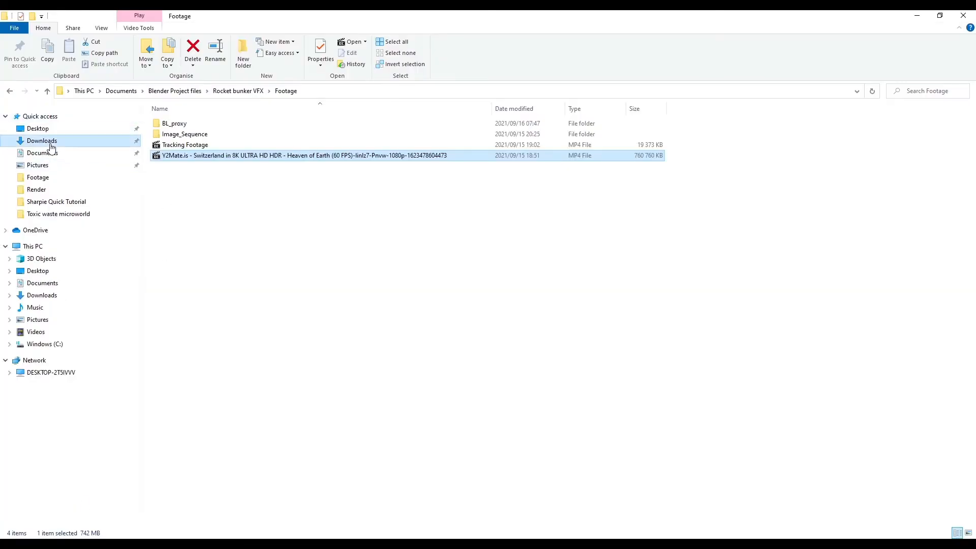
{"action": "left_click", "coordinate": [47, 142]}
{"action": "left_click", "coordinate": [187, 140]}
{"action": "key", "text": "ctrl+c"}
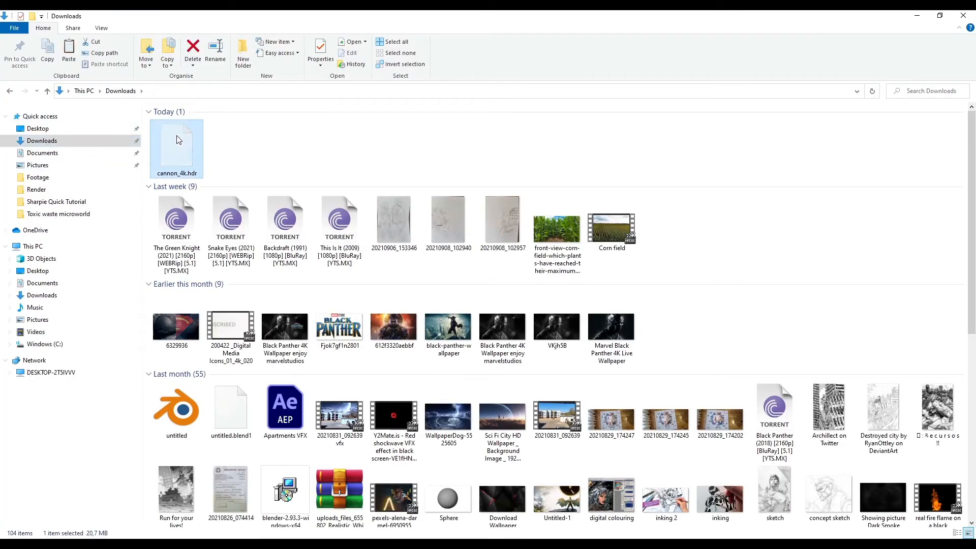
Create a folder named HDRI inside the Rocket bunker VFX project folder and paste cannon_4k.hdr into it.
{"action": "left_click", "coordinate": [10, 91]}
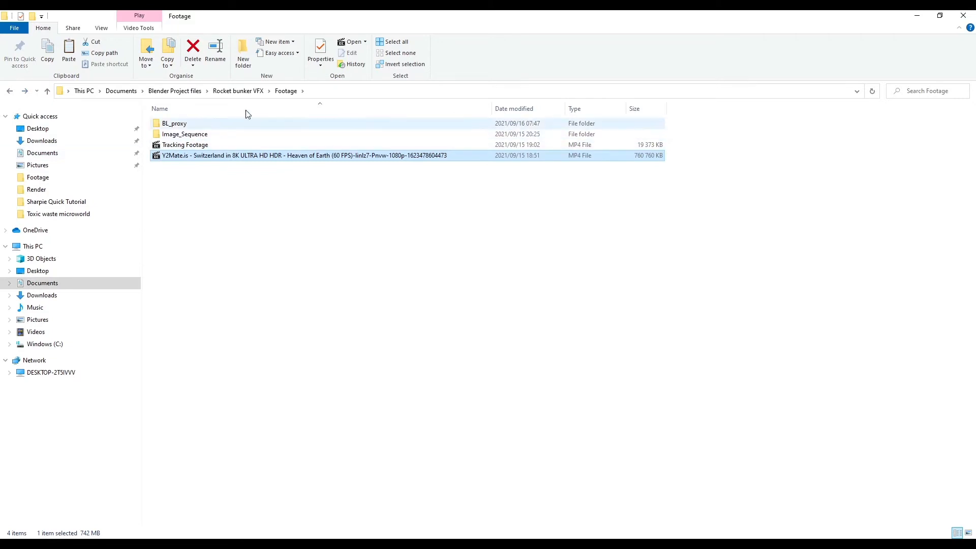
{"action": "left_click", "coordinate": [225, 94]}
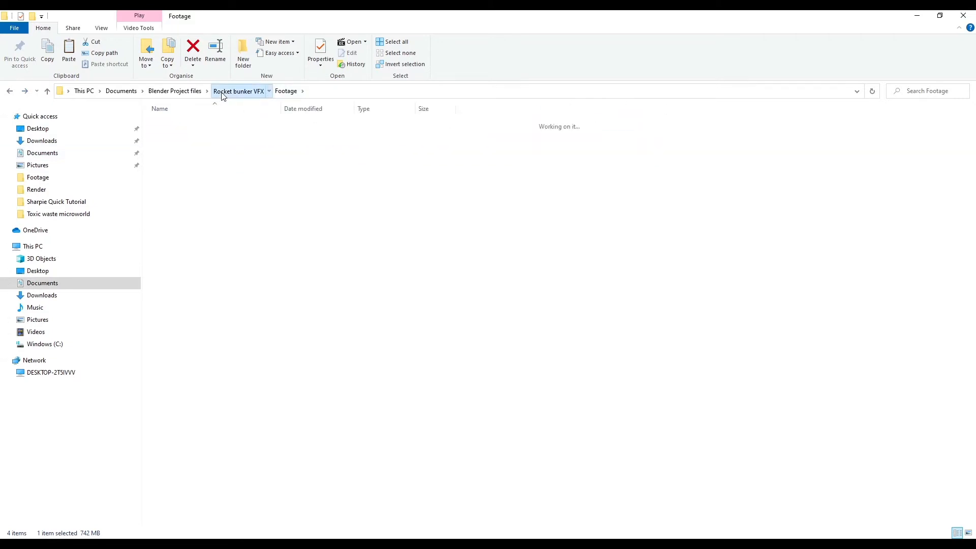
{"action": "left_click", "coordinate": [209, 222]}
{"action": "left_click", "coordinate": [241, 53]}
{"action": "type", "text": "HD"}
{"action": "key", "text": "Return"}
{"action": "key", "text": "Return"}
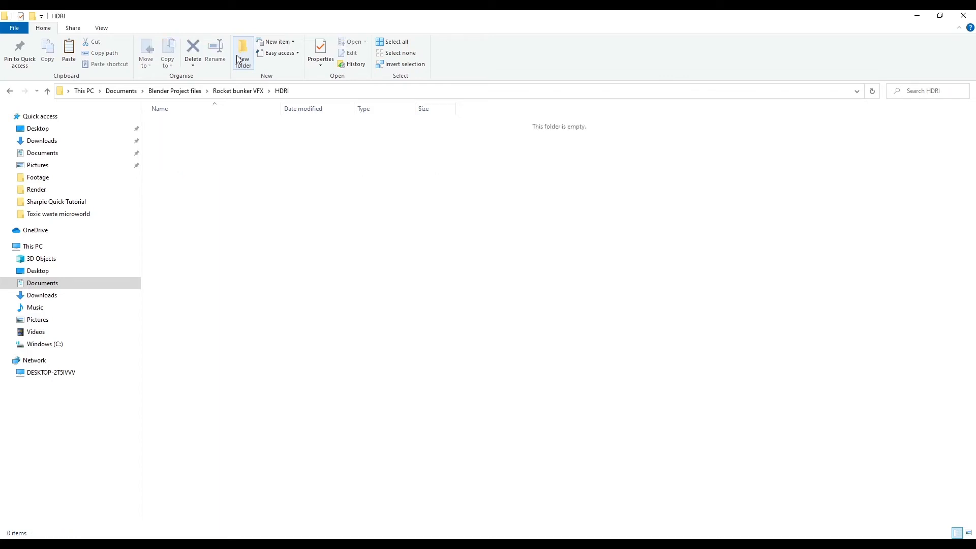
{"action": "key", "text": "ctrl+v"}
{"action": "left_click", "coordinate": [401, 431]}
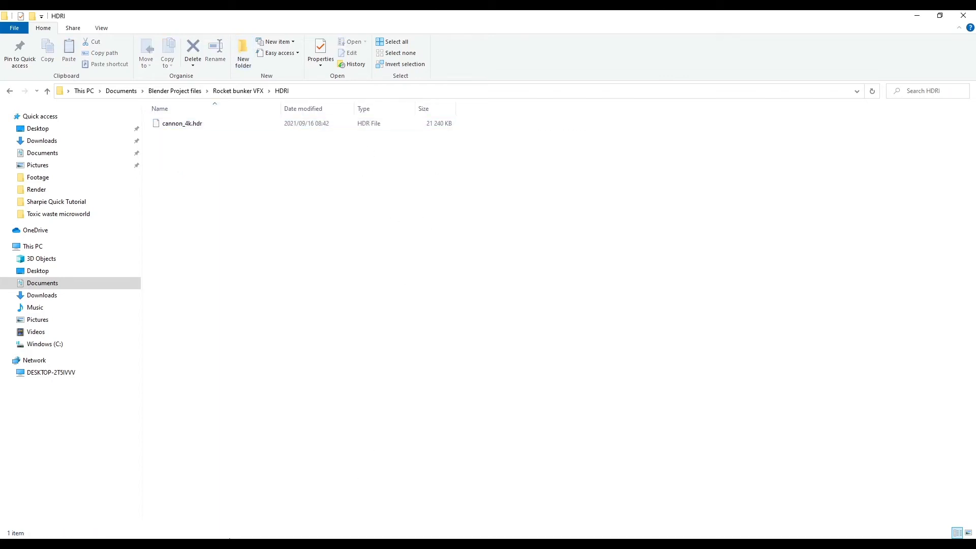
Switch to Blender and load cannon_4k.hdr from the HDRI folder as an Environment Texture for the world background color.
{"action": "mouse_move", "coordinate": [237, 544]}
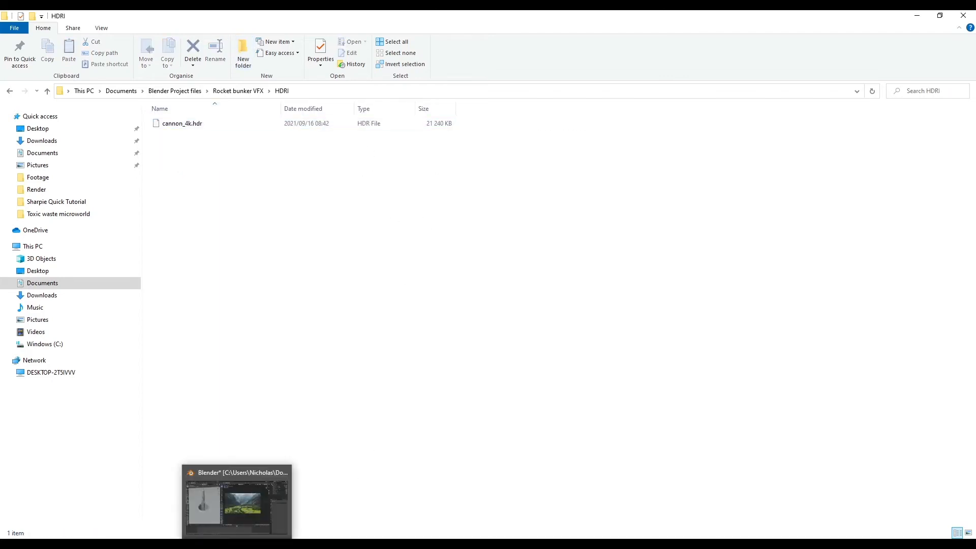
{"action": "left_click", "coordinate": [237, 491]}
{"action": "scroll", "coordinate": [598, 265], "scroll_direction": "up", "scroll_amount": 1}
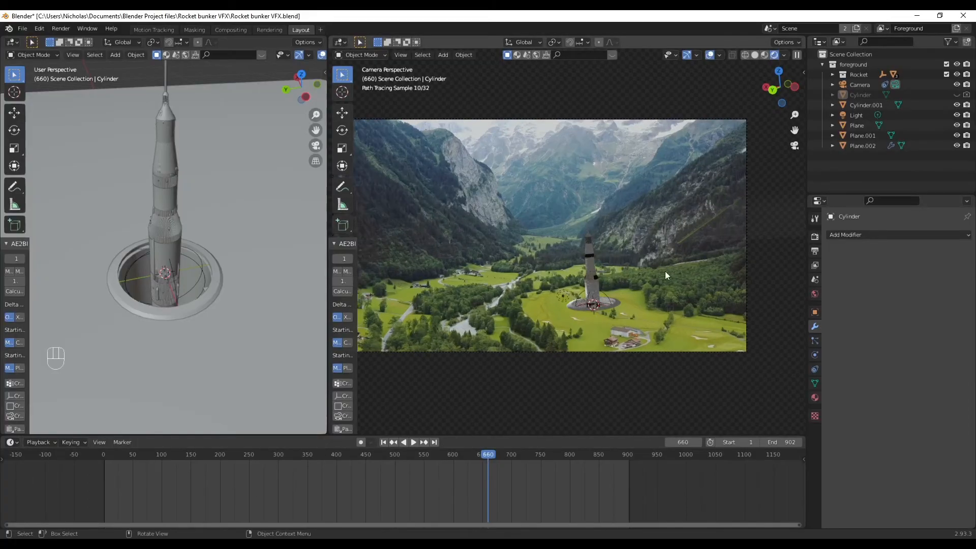
{"action": "left_click", "coordinate": [816, 293]}
{"action": "left_click", "coordinate": [887, 296]}
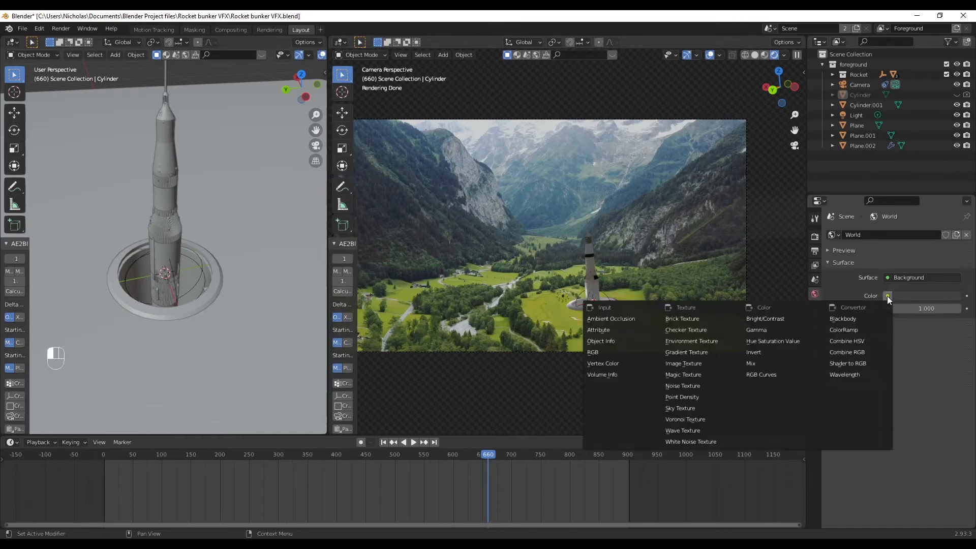
{"action": "left_click", "coordinate": [698, 343]}
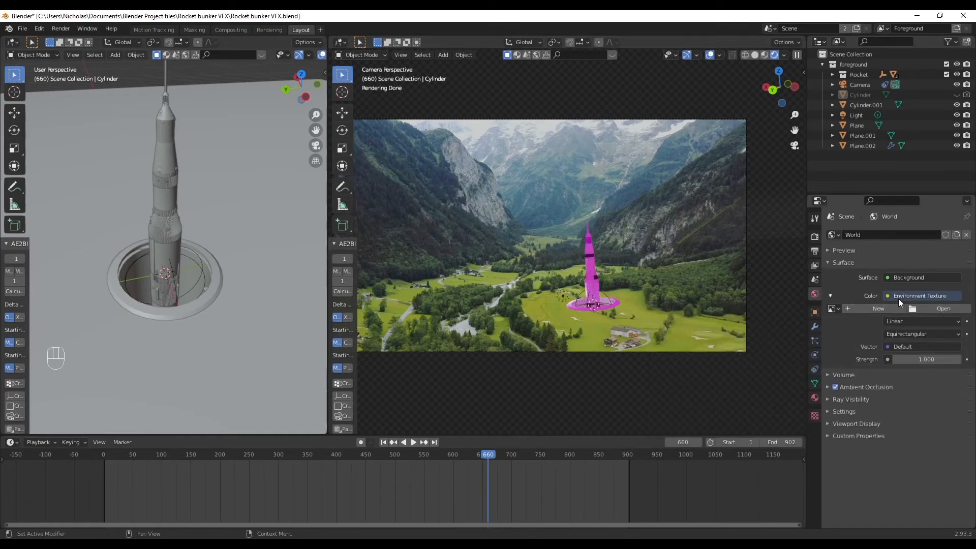
{"action": "left_click", "coordinate": [931, 311]}
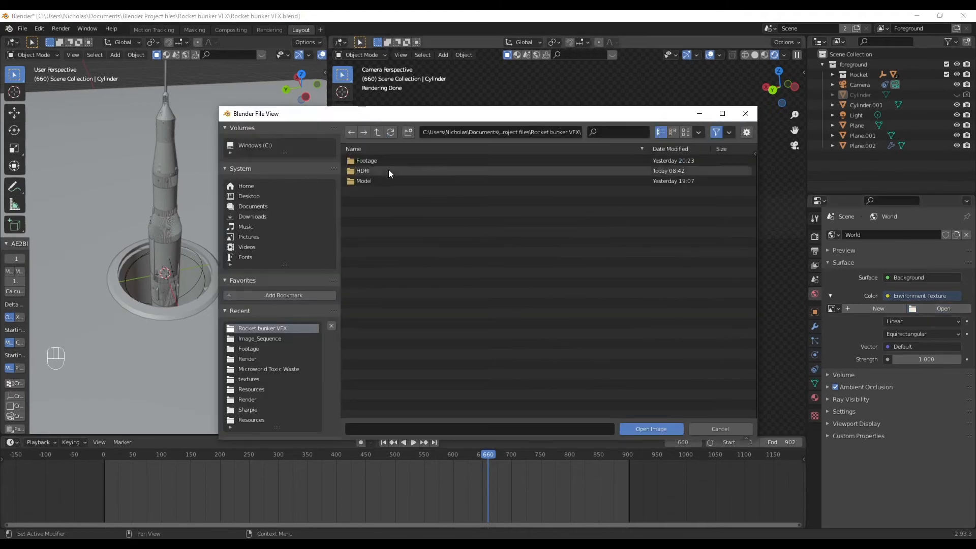
{"action": "double_click", "coordinate": [364, 169]}
{"action": "double_click", "coordinate": [371, 160]}
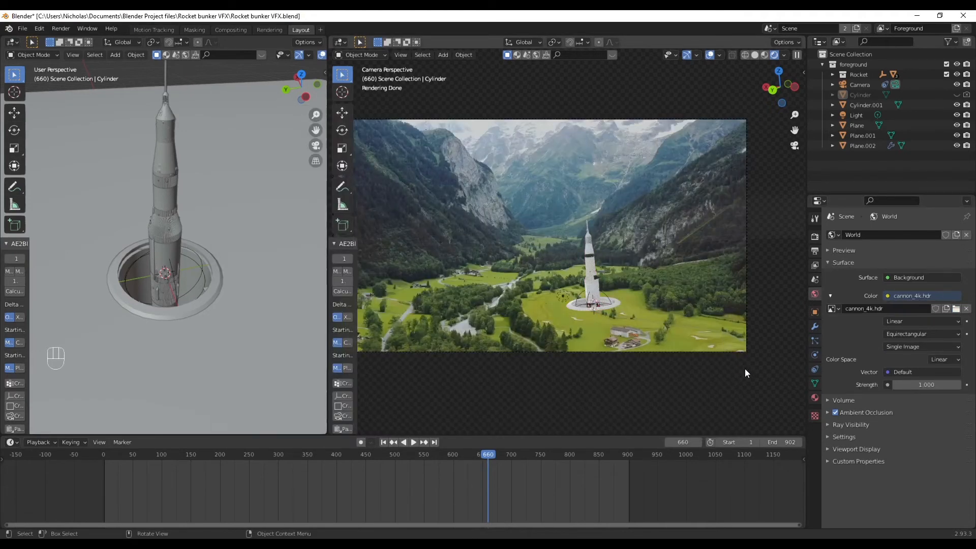
Delete the scene's Light object and render the current frame to examine the rocket under the HDRI lighting.
{"action": "left_click", "coordinate": [857, 116]}
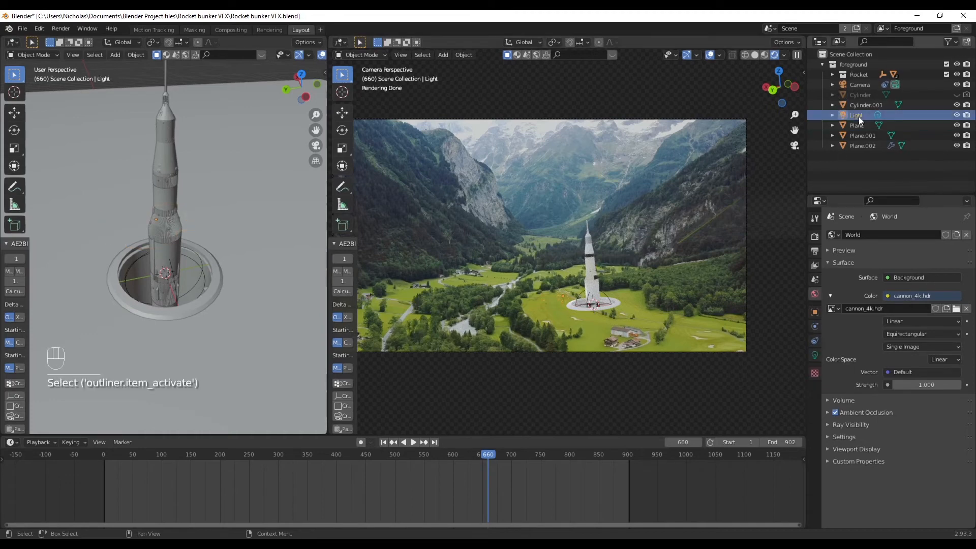
{"action": "key", "text": "x"}
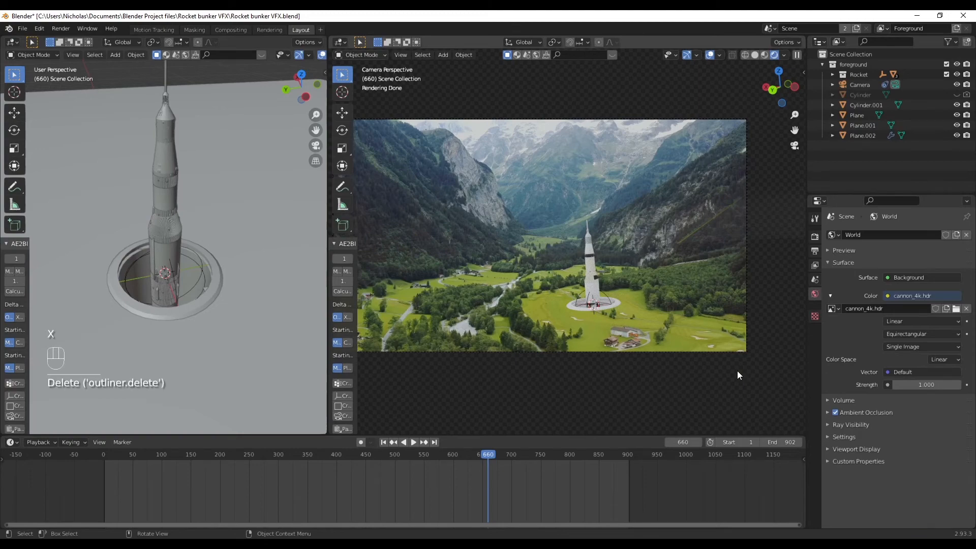
{"action": "key", "text": "F12"}
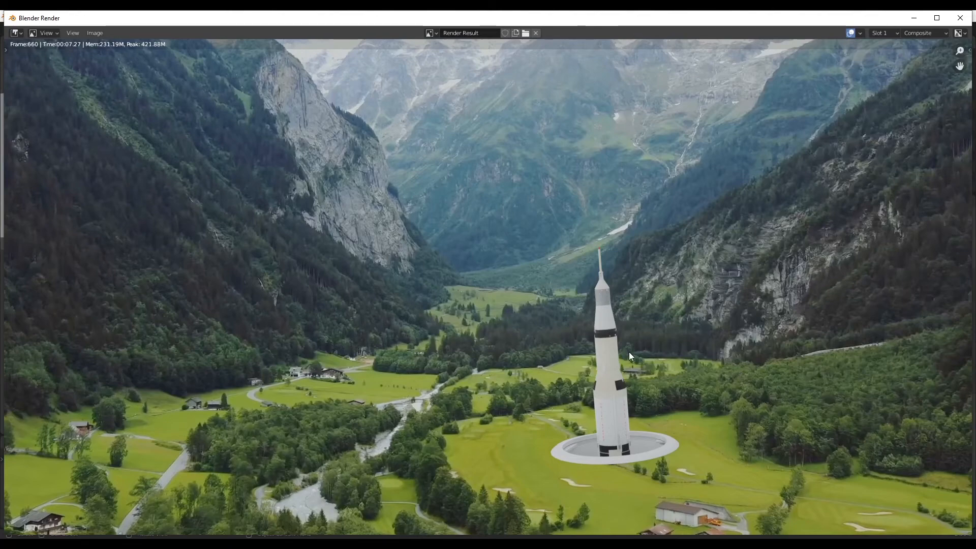
{"action": "scroll", "coordinate": [629, 352], "scroll_direction": "down", "scroll_amount": 1}
{"action": "scroll", "coordinate": [645, 373], "scroll_direction": "up", "scroll_amount": 2}
{"action": "scroll", "coordinate": [657, 395], "scroll_direction": "down", "scroll_amount": 2}
{"action": "scroll", "coordinate": [651, 390], "scroll_direction": "up", "scroll_amount": 1}
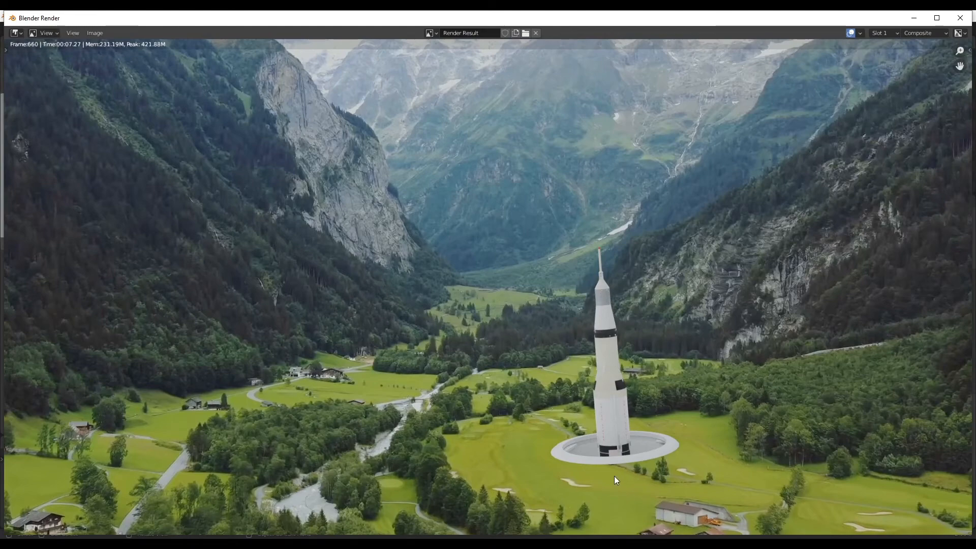
{"action": "left_click", "coordinate": [960, 17]}
Set the world background strength to 0.8, reduce it to 0.6, and check the rocket's brightness against the footage in camera view.
{"action": "left_click", "coordinate": [926, 385]}
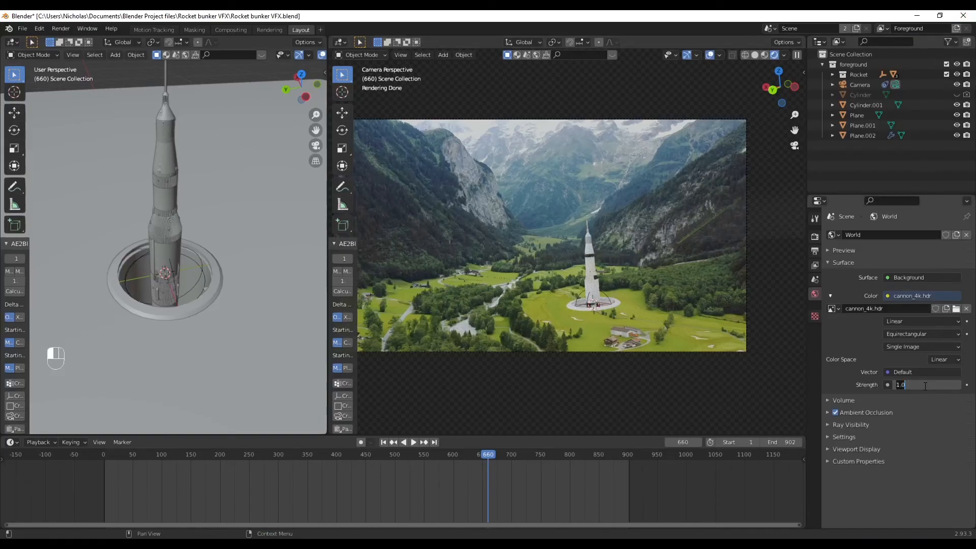
{"action": "type", "text": ".8"}
{"action": "key", "text": "Return"}
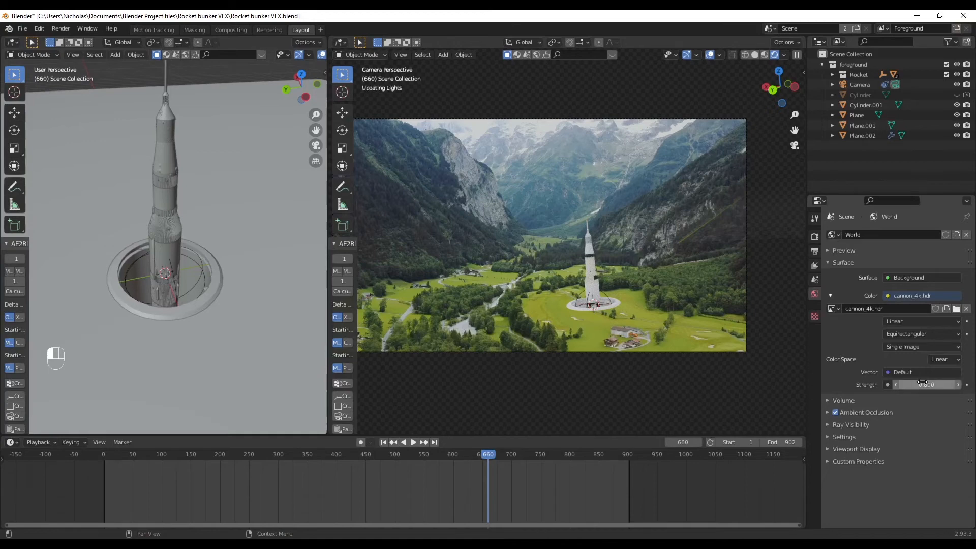
{"action": "left_click", "coordinate": [922, 384]}
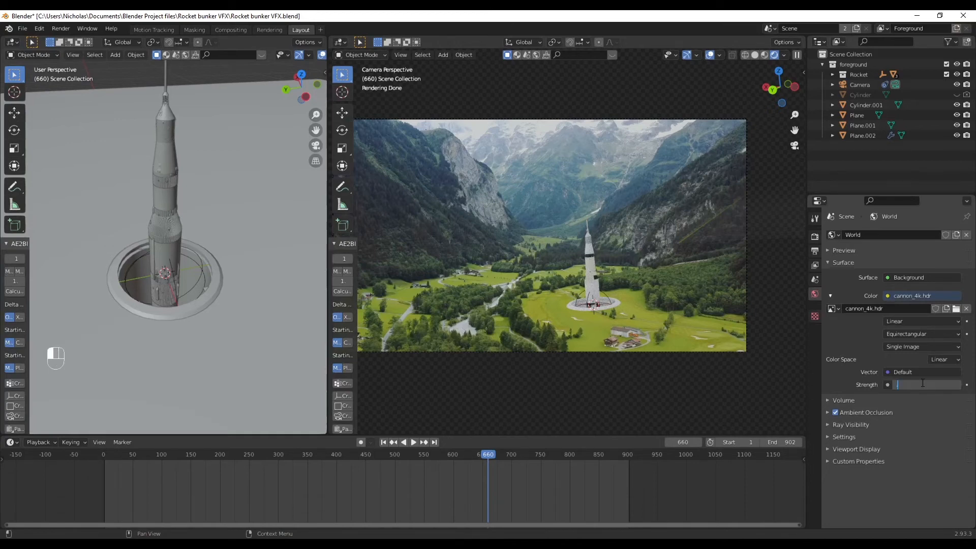
{"action": "type", "text": ".6"}
{"action": "key", "text": "Return"}
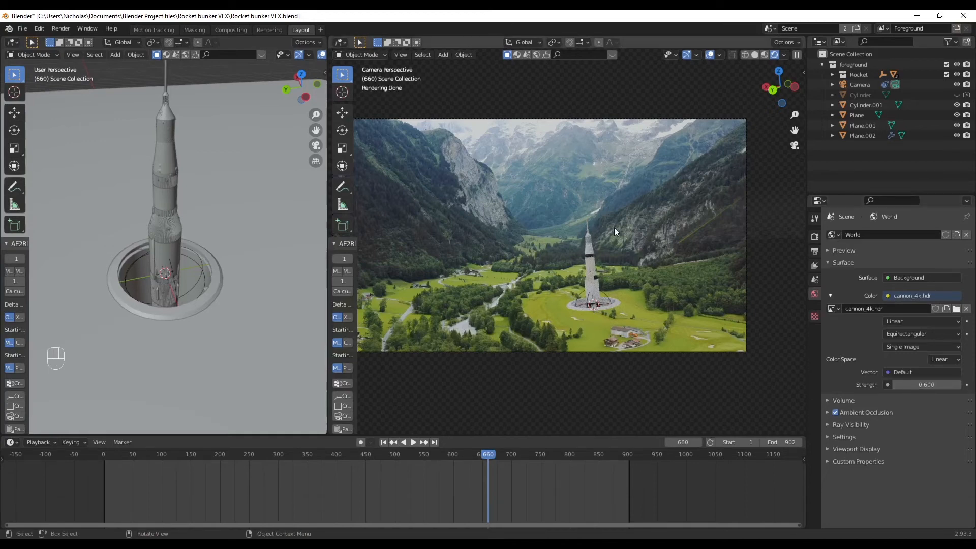
{"action": "middle_click_drag", "start_coordinate": [722, 267], "coordinate": [702, 285]}
{"action": "left_click", "coordinate": [796, 147]}
{"action": "middle_click_drag", "start_coordinate": [648, 258], "coordinate": [633, 266]}
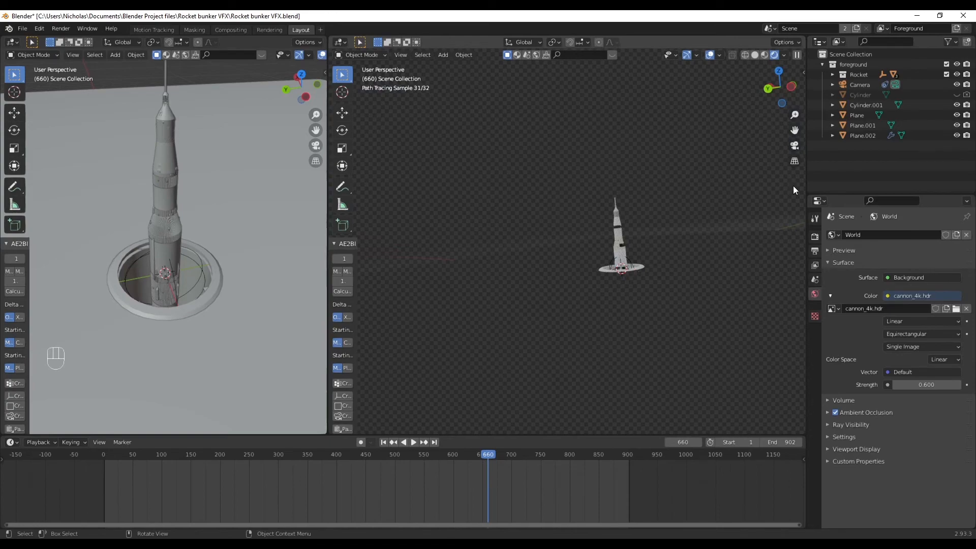
{"action": "left_click", "coordinate": [795, 146]}
{"action": "middle_click_drag", "start_coordinate": [654, 366], "coordinate": [642, 304], "text": "shift"}
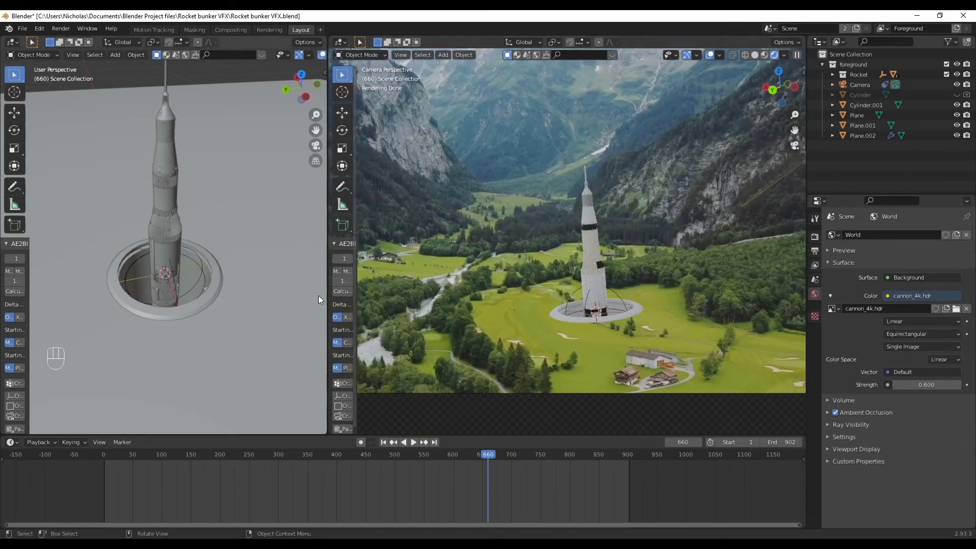
Join the two 3D viewports into one, keeping the solid-shaded perspective view.
{"action": "right_click", "coordinate": [326, 285]}
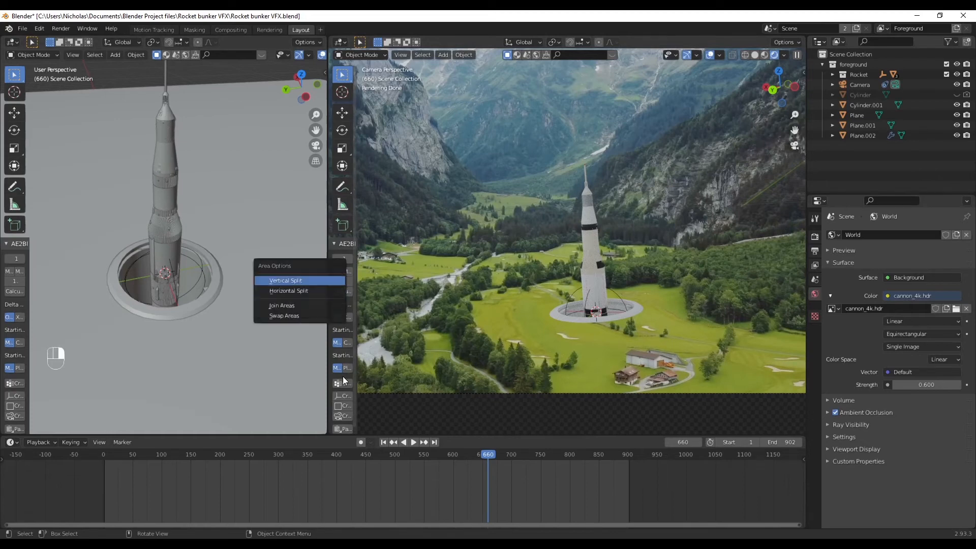
{"action": "right_click", "coordinate": [327, 364]}
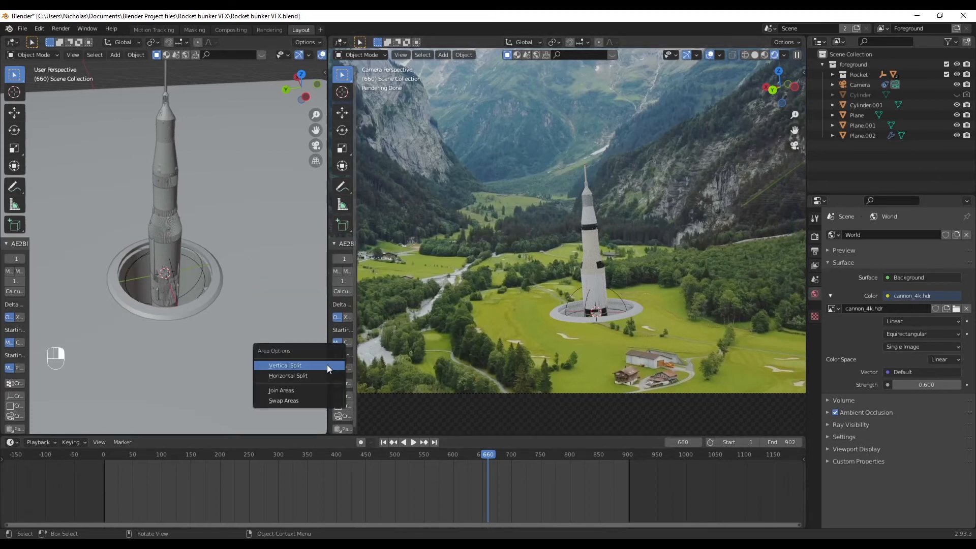
{"action": "left_click", "coordinate": [285, 391]}
{"action": "left_click", "coordinate": [568, 386]}
{"action": "middle_click_drag", "start_coordinate": [556, 388], "coordinate": [643, 156]}
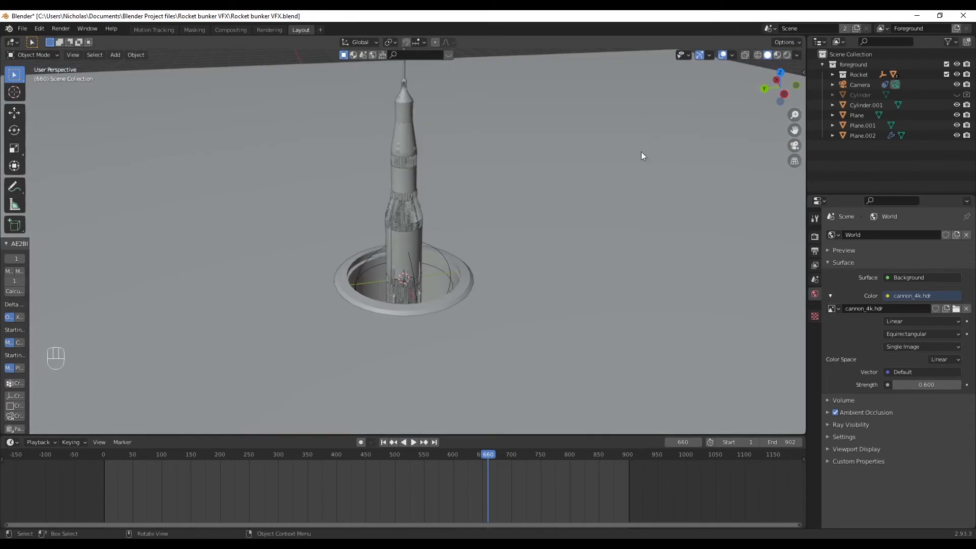
Add a Shading workspace and show its 3D viewport in rendered shading, framed on the bunker opening.
{"action": "left_click", "coordinate": [321, 29]}
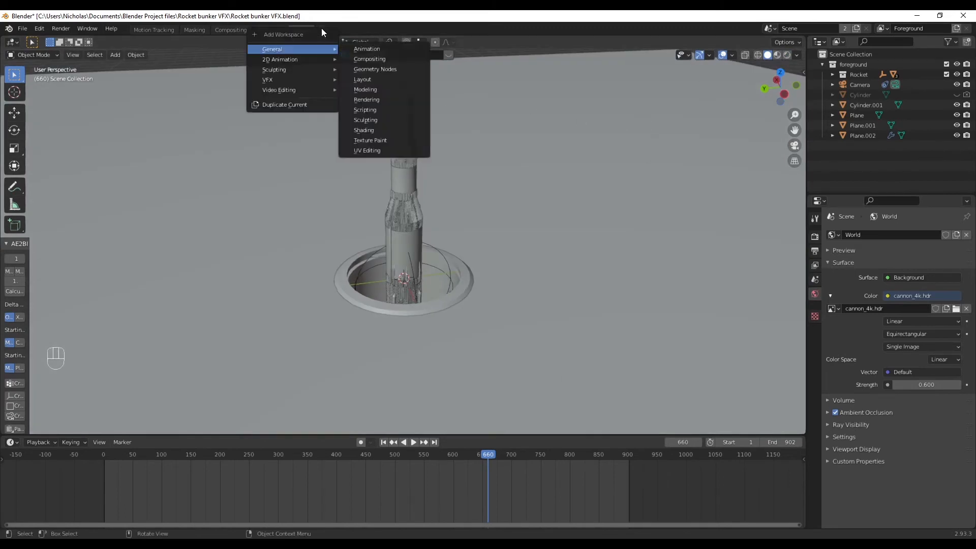
{"action": "mouse_move", "coordinate": [310, 49]}
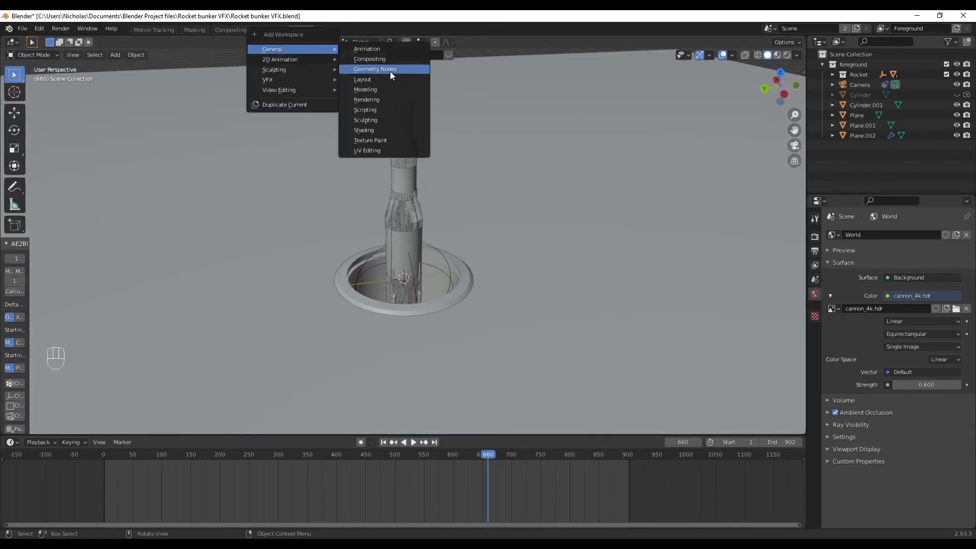
{"action": "left_click", "coordinate": [378, 129]}
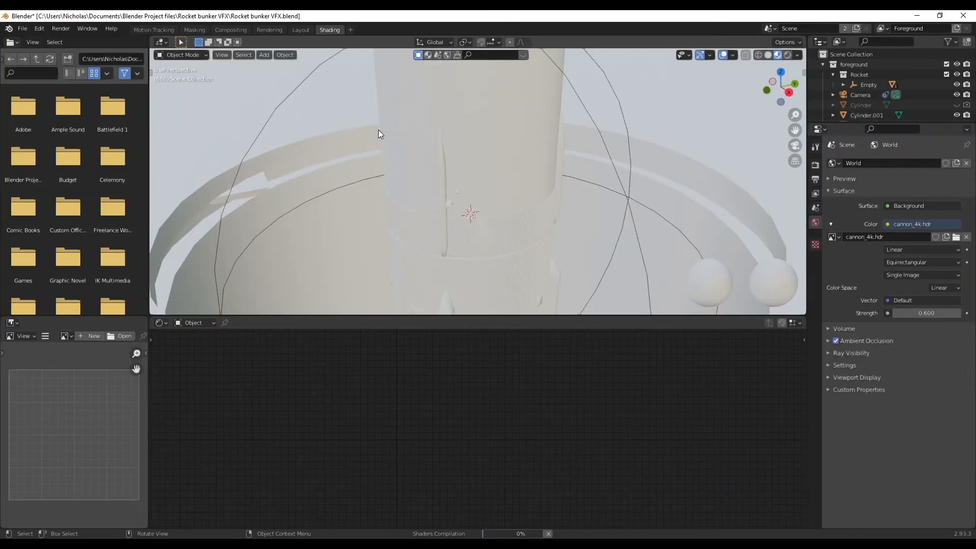
{"action": "scroll", "coordinate": [623, 212], "scroll_direction": "down", "scroll_amount": 3}
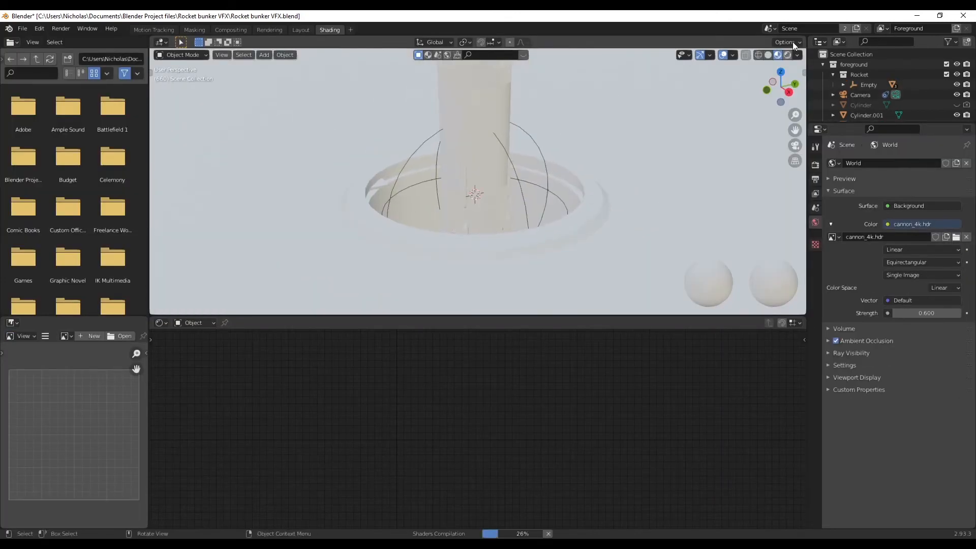
{"action": "left_click", "coordinate": [788, 54]}
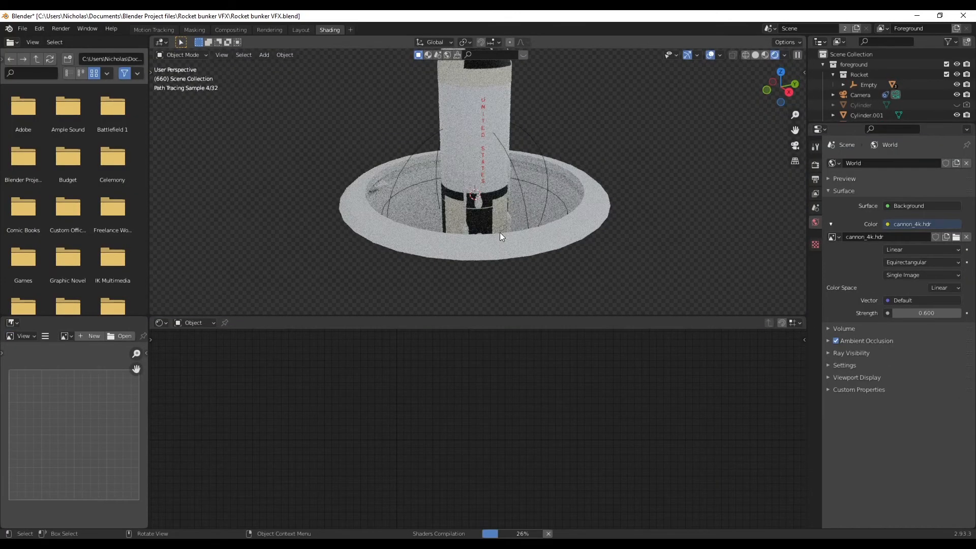
{"action": "scroll", "coordinate": [499, 232], "scroll_direction": "up", "scroll_amount": 3}
{"action": "scroll", "coordinate": [548, 244], "scroll_direction": "down", "scroll_amount": 1}
{"action": "middle_click_drag", "start_coordinate": [548, 243], "coordinate": [483, 228]}
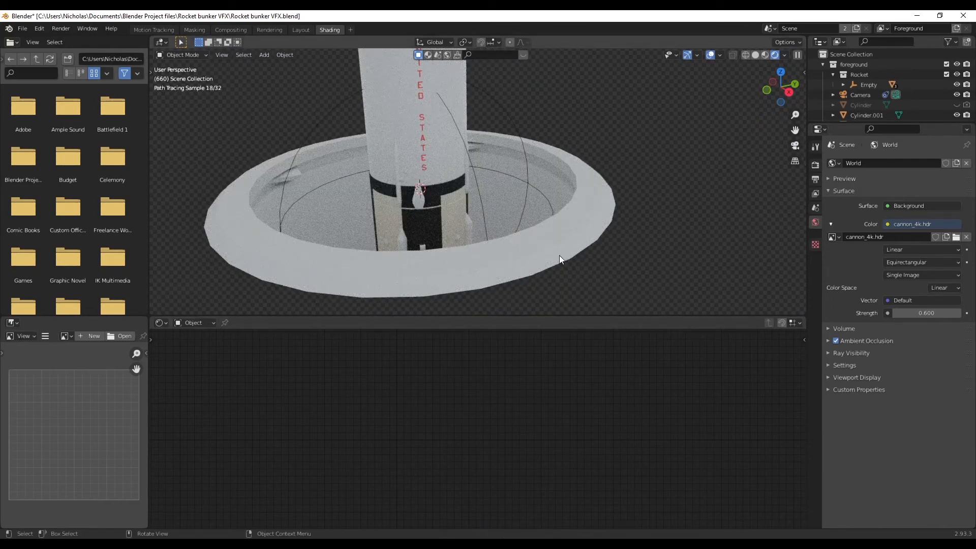
Select the bunker cylinder around the rocket and bring up the BlenderKit asset search options.
{"action": "left_click", "coordinate": [605, 199]}
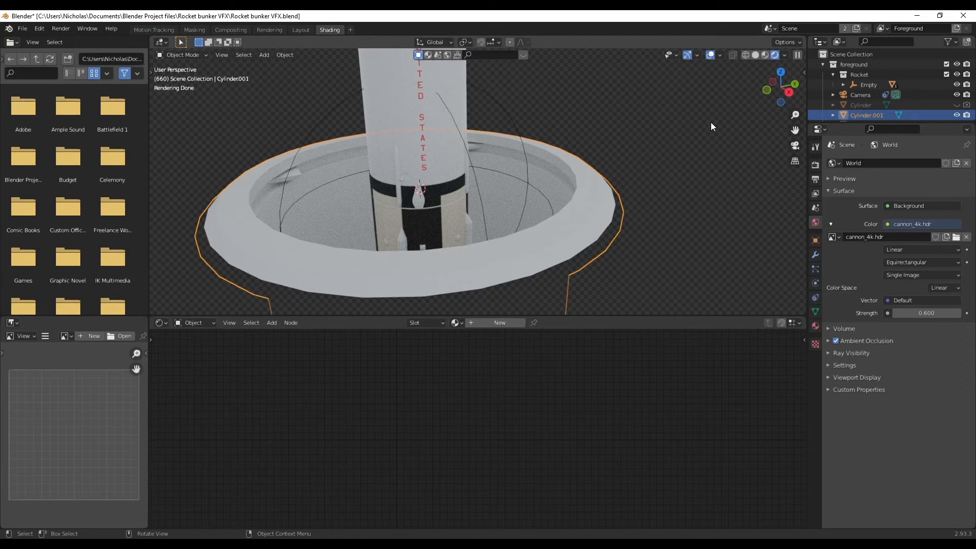
{"action": "key", "text": "n"}
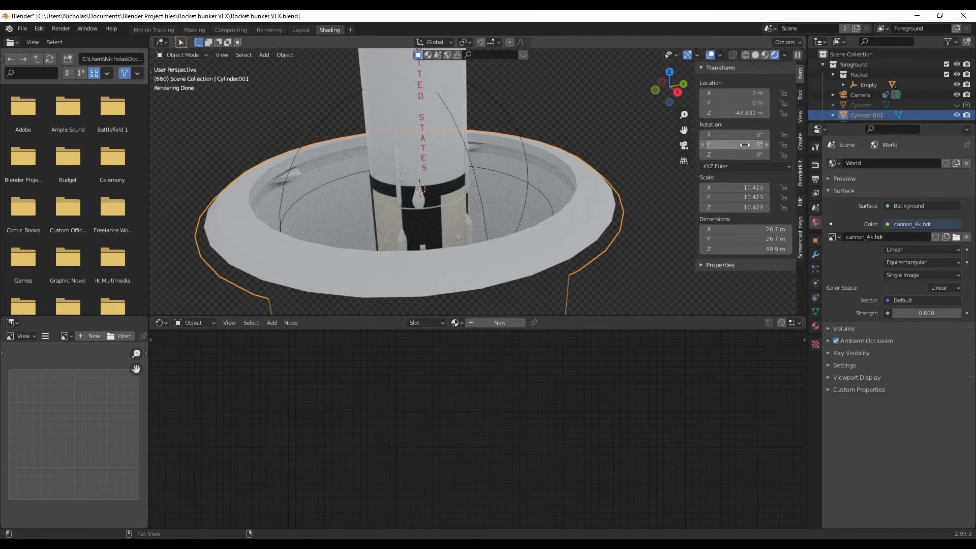
{"action": "left_click", "coordinate": [801, 172]}
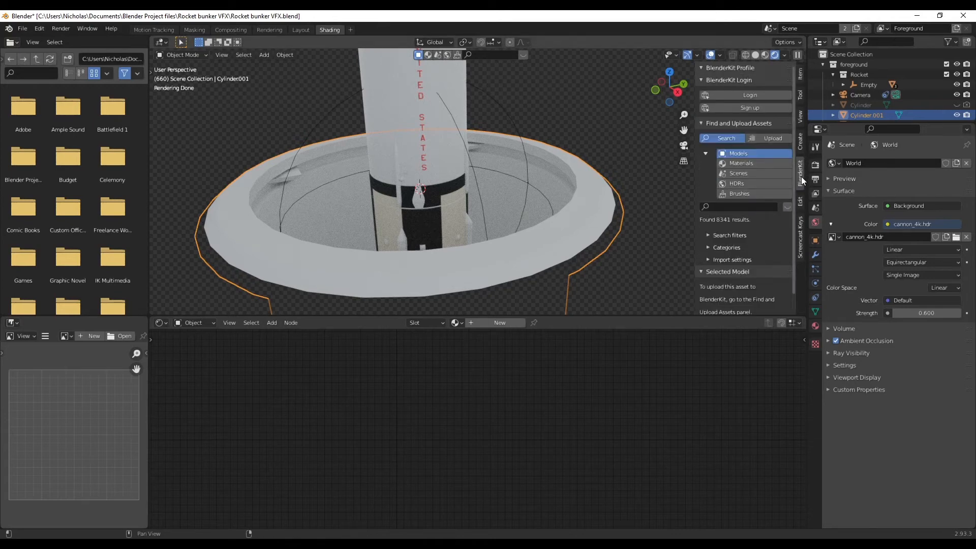
Check in the add-on preferences that BlenderKit Online Asset Library is enabled, and close the preferences.
{"action": "left_click", "coordinate": [38, 29]}
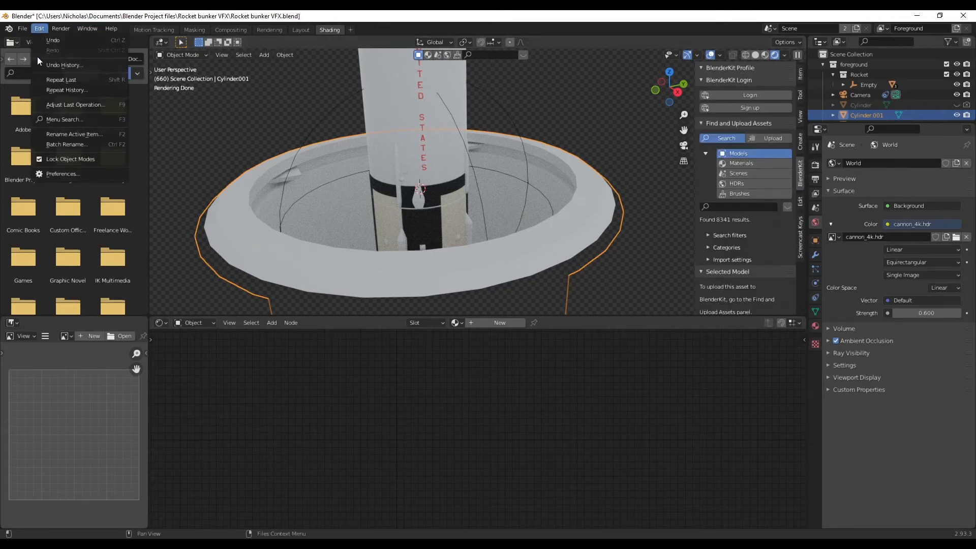
{"action": "left_click", "coordinate": [71, 173]}
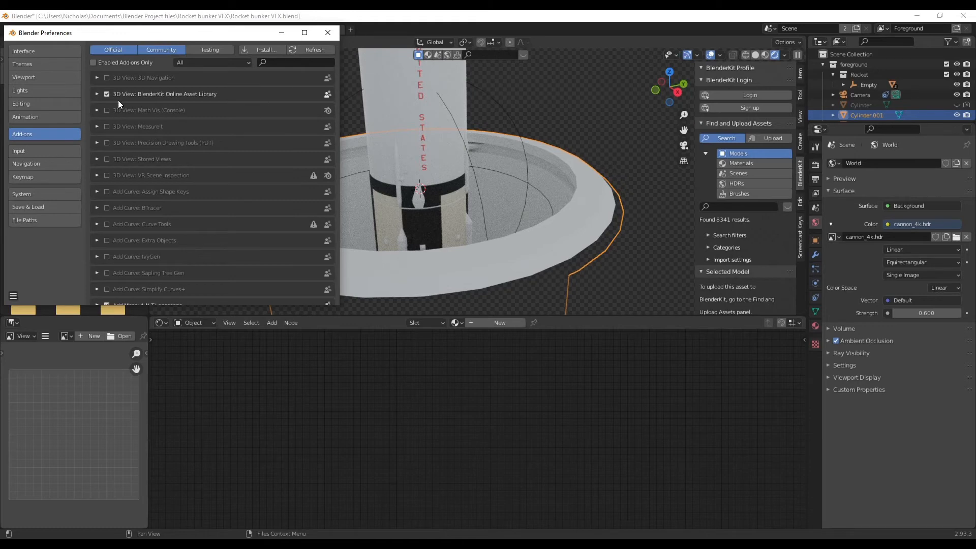
{"action": "left_click", "coordinate": [328, 32]}
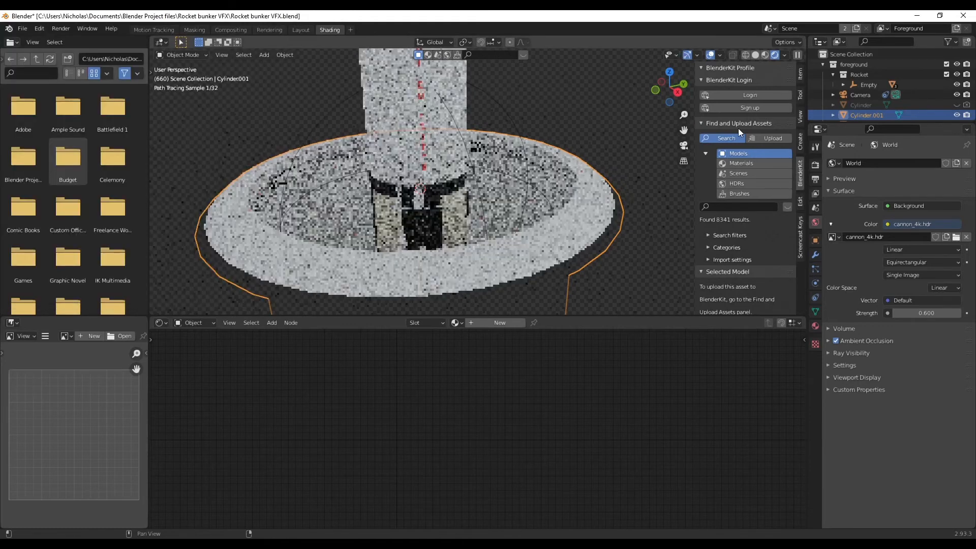
Switch the BlenderKit search to materials and show the results in the viewport's asset bar.
{"action": "left_click", "coordinate": [740, 162]}
{"action": "left_click", "coordinate": [524, 55]}
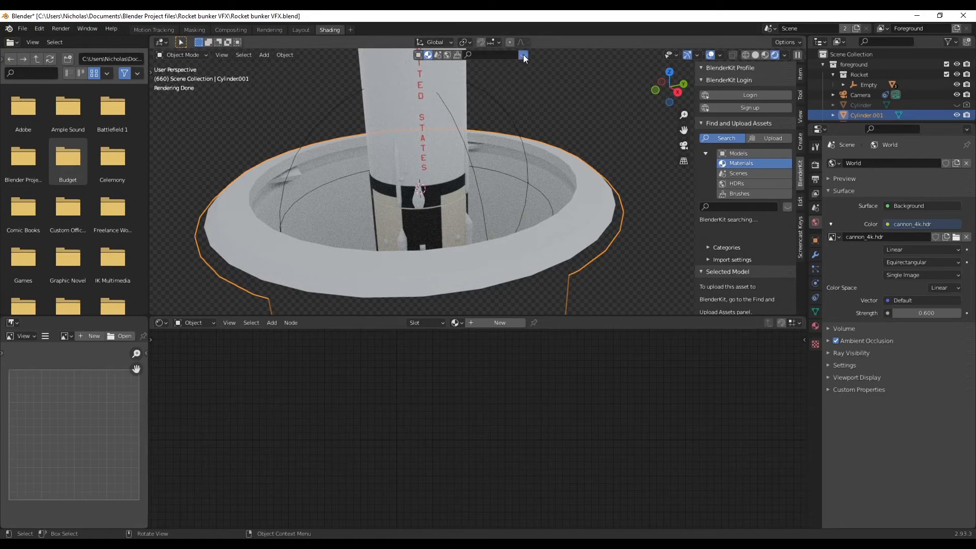
{"action": "mouse_move", "coordinate": [510, 120]}
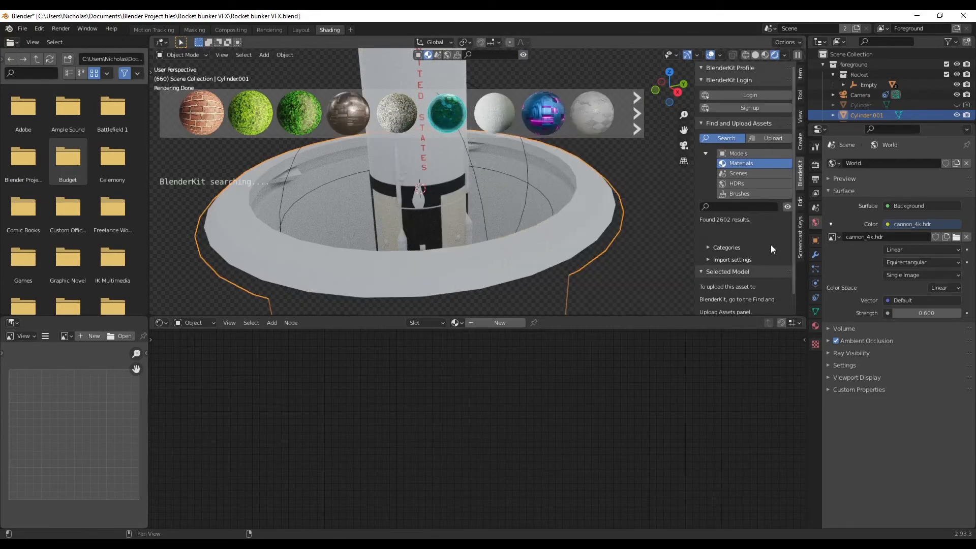
{"action": "scroll", "coordinate": [721, 246], "scroll_direction": "down", "scroll_amount": 1}
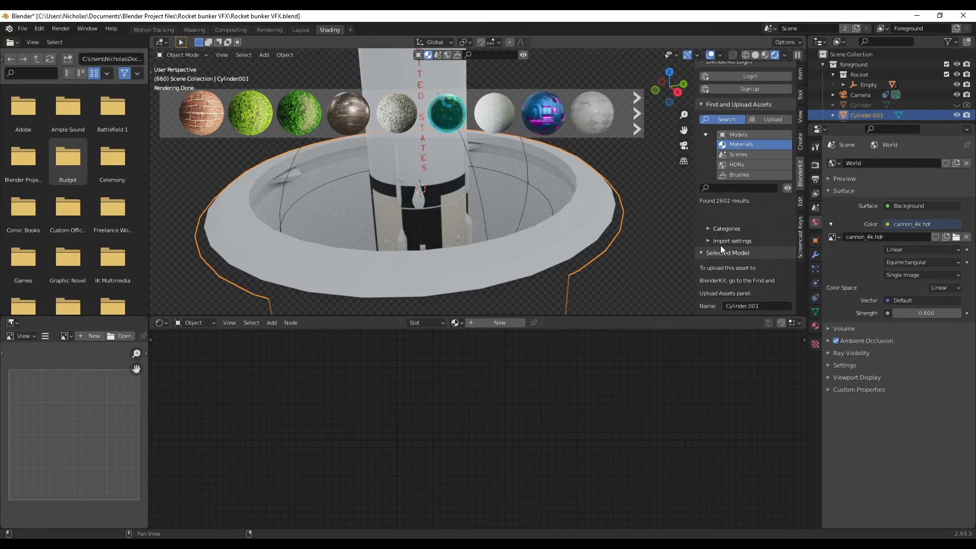
Filter the BlenderKit materials to the metal category and browse the results as far as Scifi Panels 14.
{"action": "left_click", "coordinate": [709, 230]}
{"action": "scroll", "coordinate": [740, 232], "scroll_direction": "down", "scroll_amount": 8}
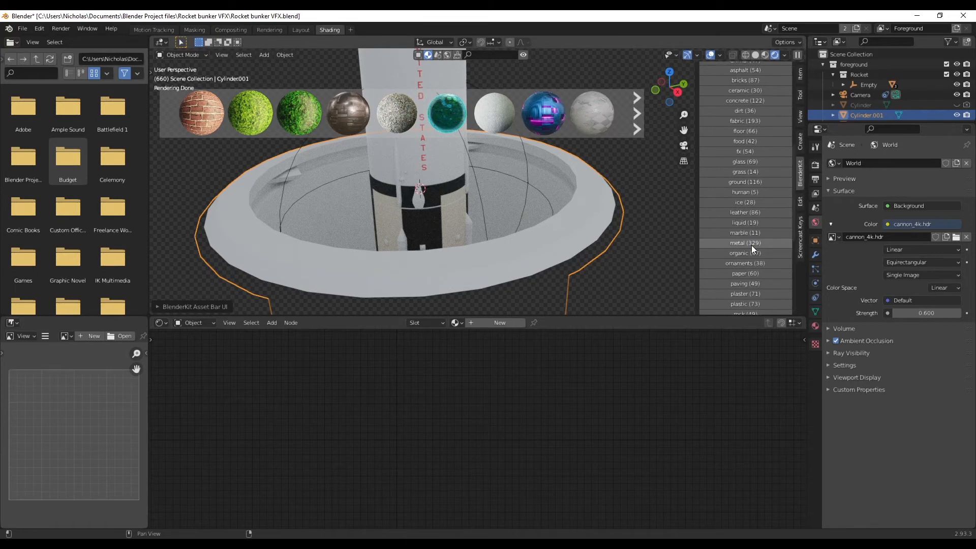
{"action": "left_click", "coordinate": [752, 244]}
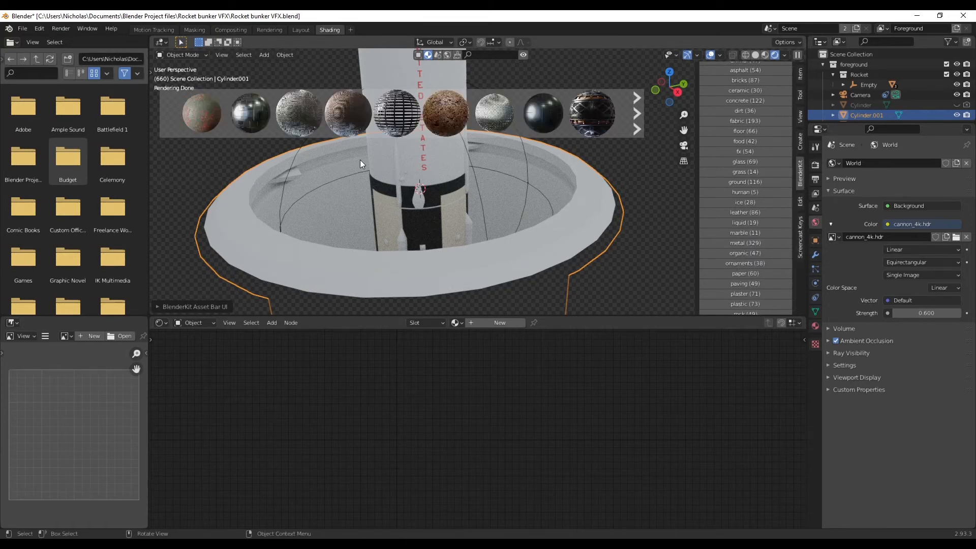
{"action": "mouse_move", "coordinate": [570, 118]}
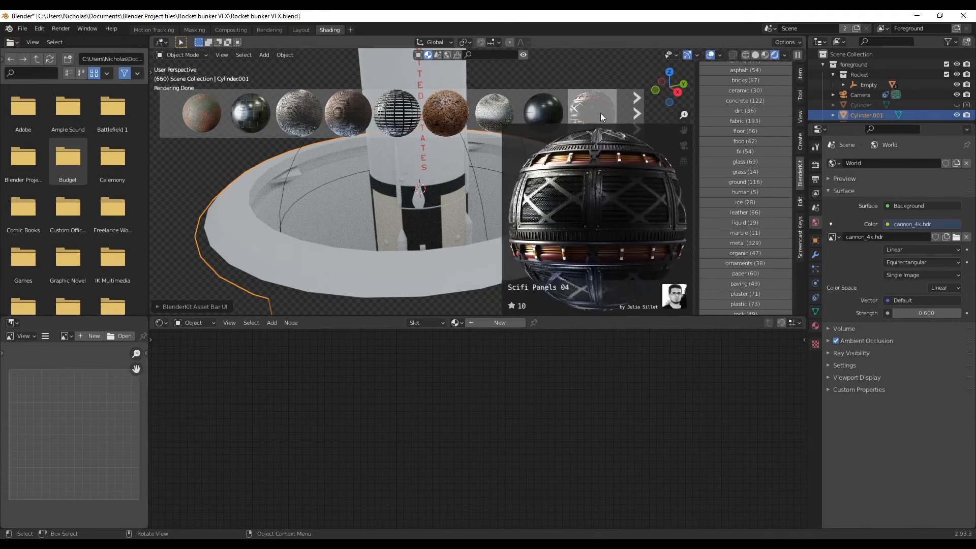
{"action": "left_click", "coordinate": [639, 112]}
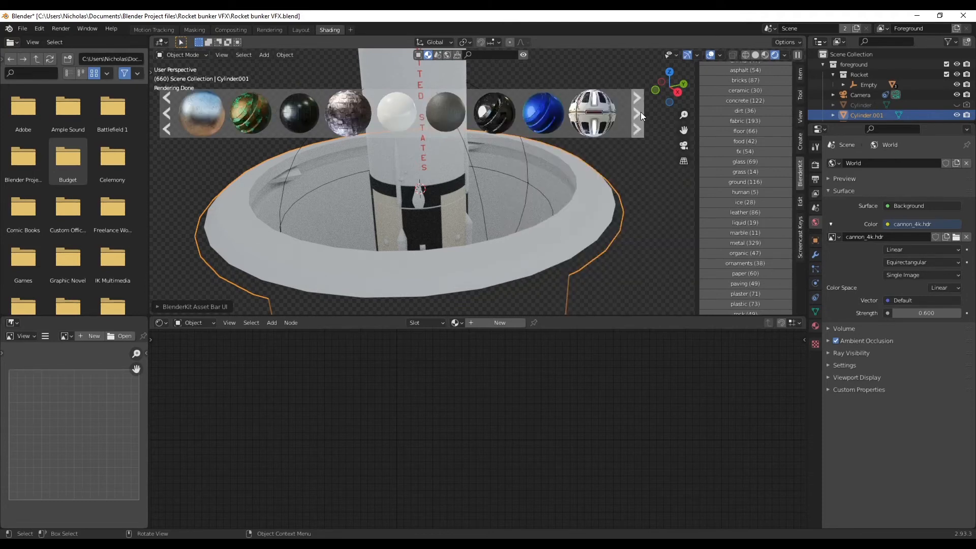
{"action": "mouse_move", "coordinate": [607, 112]}
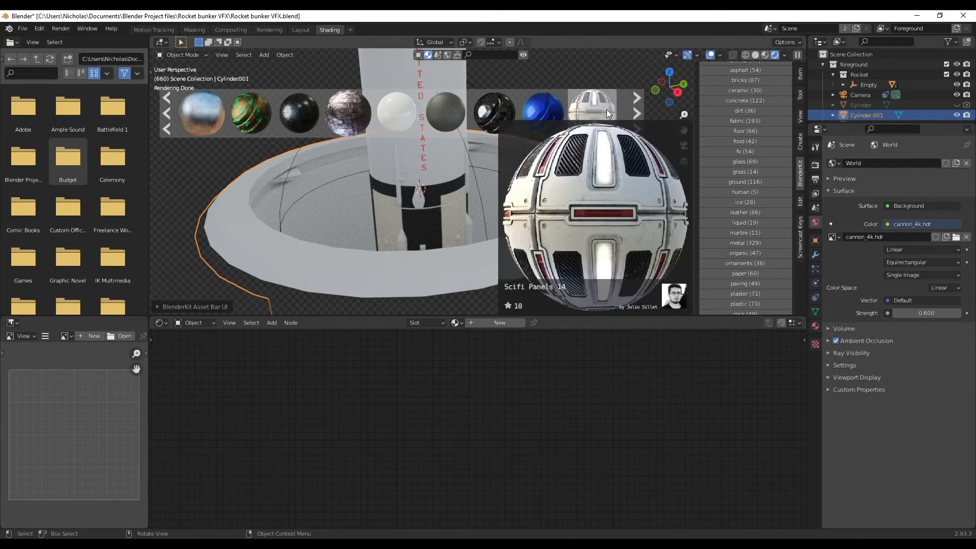
Slide the two hatch door planes, Plane.001 and Plane, inward along X so they partly cover the bunker opening.
{"action": "left_click", "coordinate": [282, 175]}
{"action": "middle_click_drag", "start_coordinate": [309, 225], "coordinate": [387, 226]}
{"action": "scroll", "coordinate": [386, 227], "scroll_direction": "down", "scroll_amount": 4}
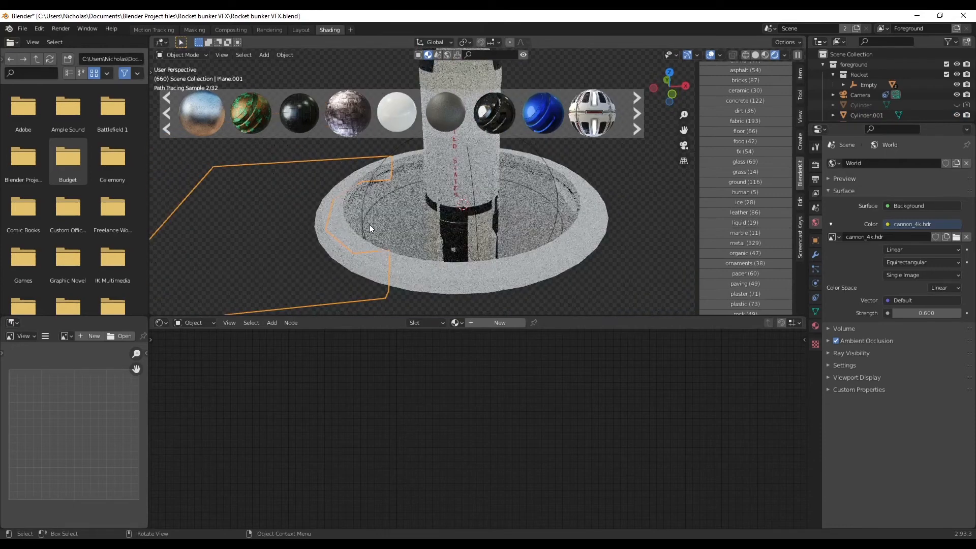
{"action": "left_click", "coordinate": [152, 73]}
{"action": "left_click", "coordinate": [163, 113]}
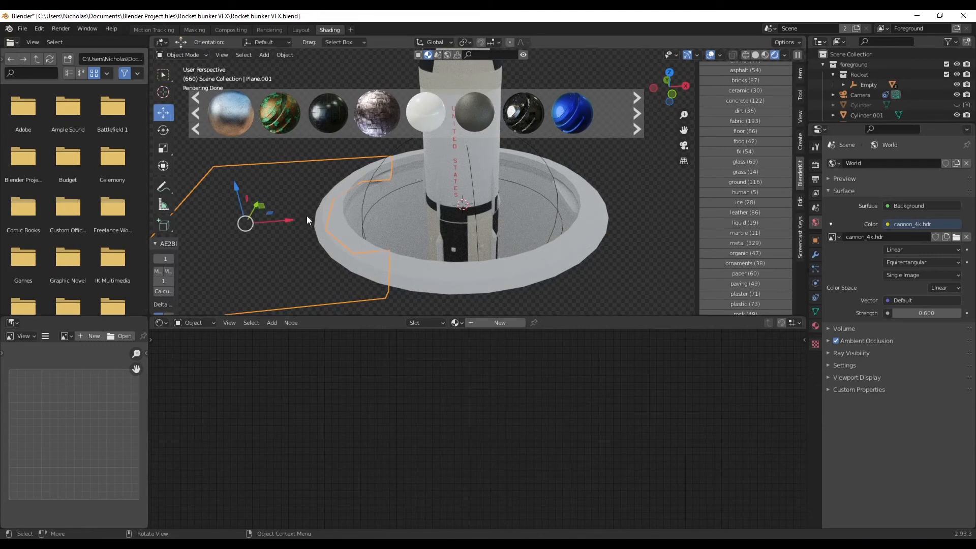
{"action": "left_click_drag", "start_coordinate": [293, 223], "coordinate": [368, 217]}
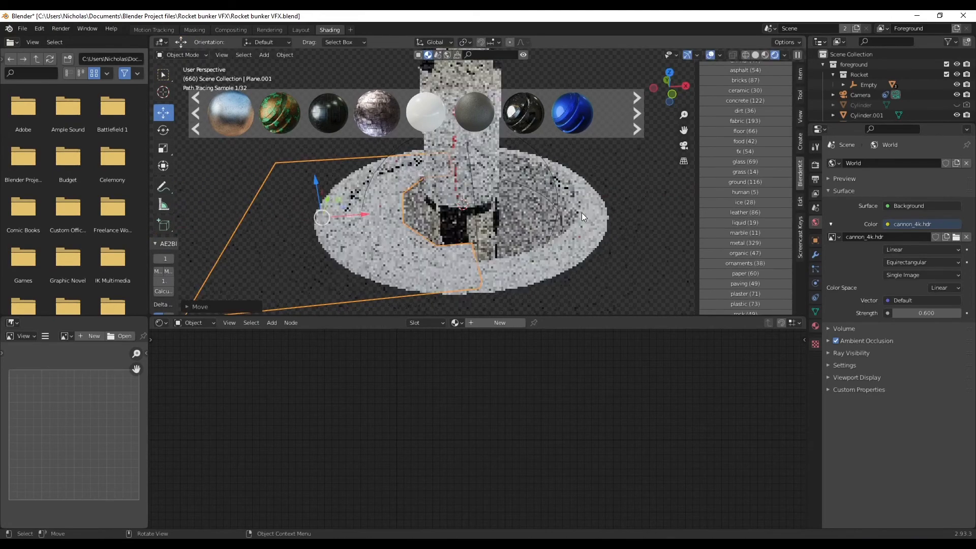
{"action": "left_click", "coordinate": [571, 196]}
{"action": "left_click_drag", "start_coordinate": [668, 197], "coordinate": [543, 227]}
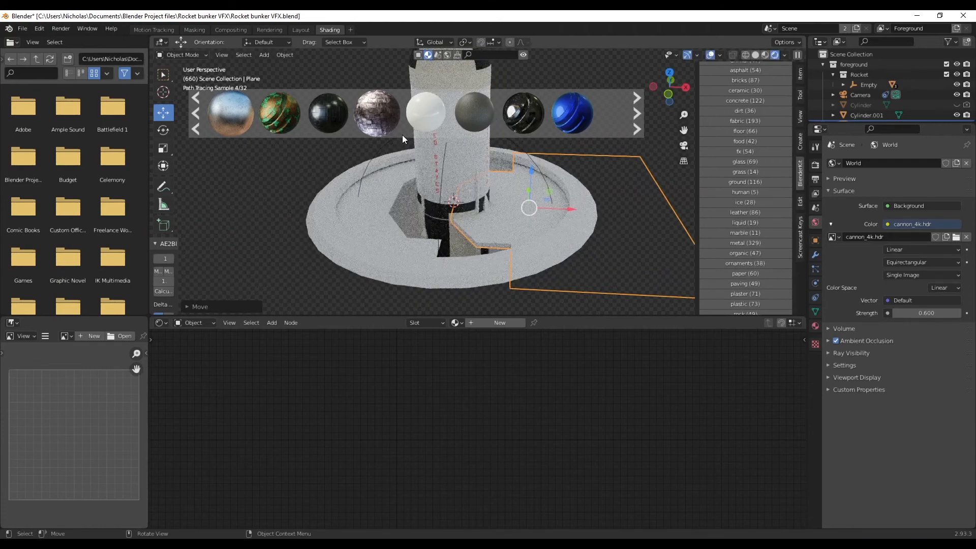
Apply the BlenderKit material Scifi Panels 14 to both hatch doors.
{"action": "left_click", "coordinate": [638, 108]}
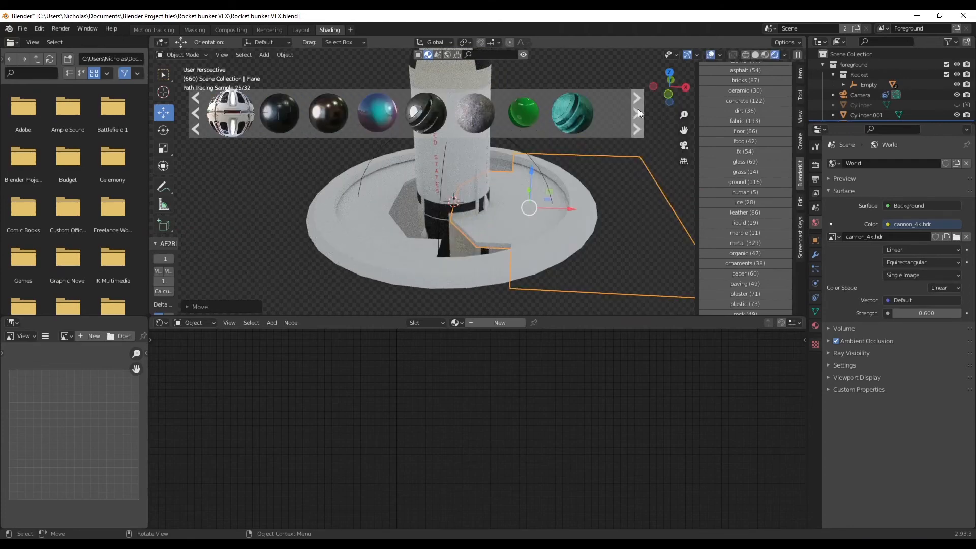
{"action": "left_click_drag", "start_coordinate": [224, 114], "coordinate": [352, 214]}
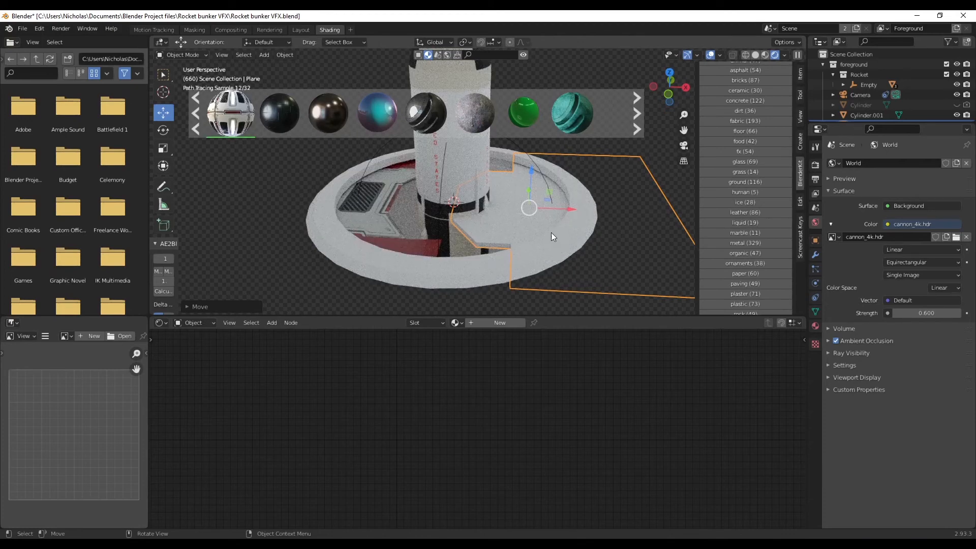
{"action": "left_click_drag", "start_coordinate": [243, 105], "coordinate": [492, 239]}
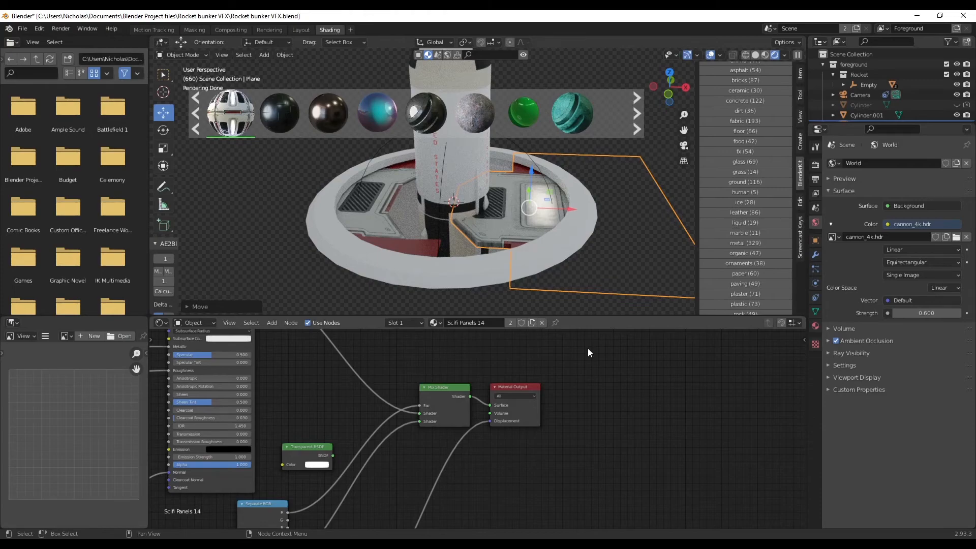
Hide the Rocket collection and slide both hatch doors along X until they meet over the bunker opening.
{"action": "mouse_move", "coordinate": [600, 233]}
{"action": "middle_mouse_down"}
{"action": "mouse_move", "coordinate": [596, 270]}
{"action": "mouse_move", "coordinate": [650, 262]}
{"action": "middle_mouse_up"}
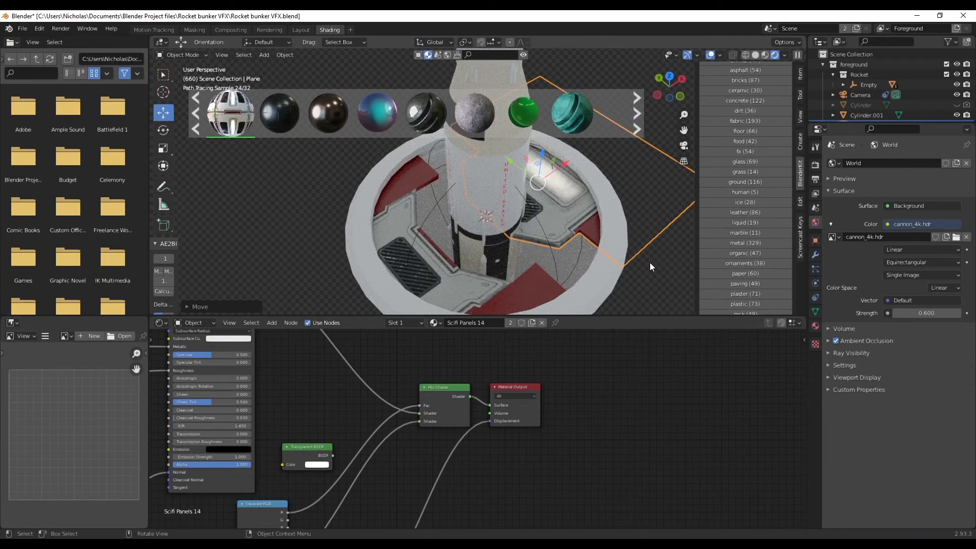
{"action": "scroll", "coordinate": [897, 102], "scroll_direction": "down", "scroll_amount": 3}
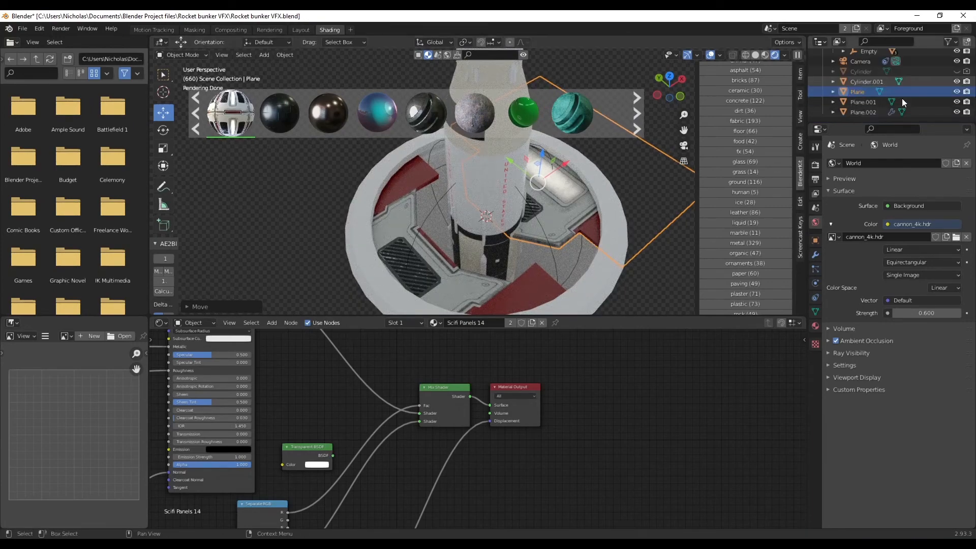
{"action": "scroll", "coordinate": [965, 82], "scroll_direction": "up", "scroll_amount": 3}
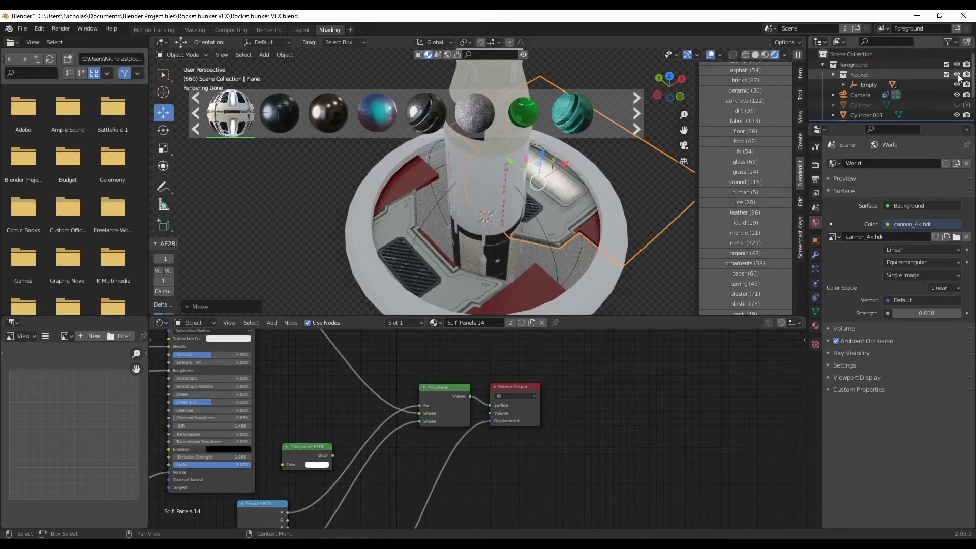
{"action": "left_click", "coordinate": [956, 75]}
{"action": "left_click_drag", "start_coordinate": [570, 165], "coordinate": [554, 175]}
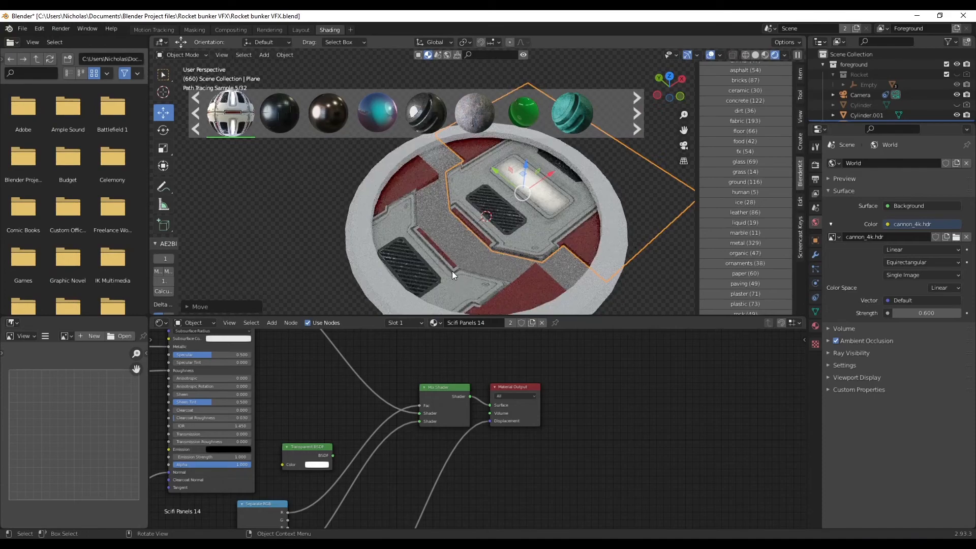
{"action": "left_click", "coordinate": [458, 251]}
{"action": "left_click_drag", "start_coordinate": [406, 273], "coordinate": [438, 243]}
Put the Plane.001 door in Edit Mode with all its geometry selected, and change the image editor into a UV Editor.
{"action": "left_click", "coordinate": [175, 56]}
{"action": "left_click", "coordinate": [179, 80]}
{"action": "left_click", "coordinate": [397, 54]}
{"action": "key", "text": "a"}
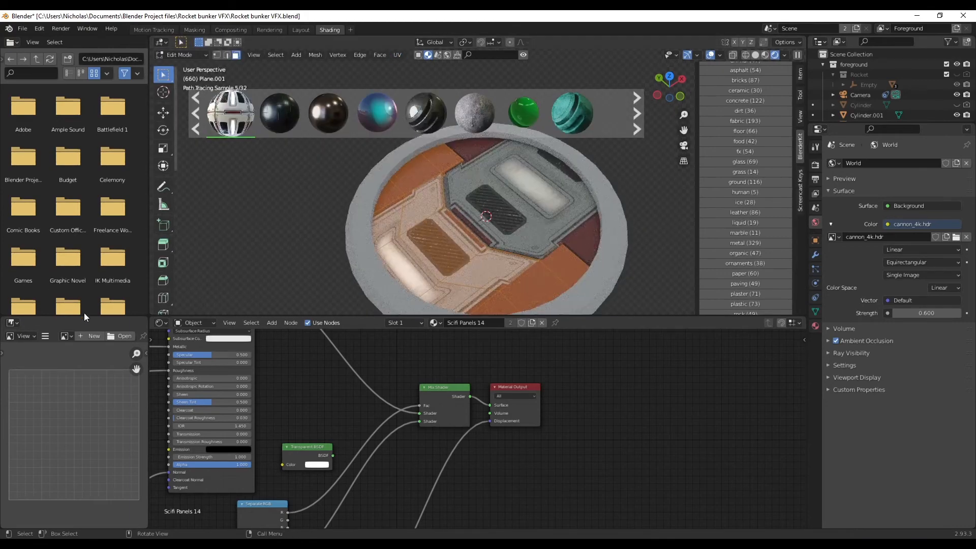
{"action": "left_click", "coordinate": [14, 324]}
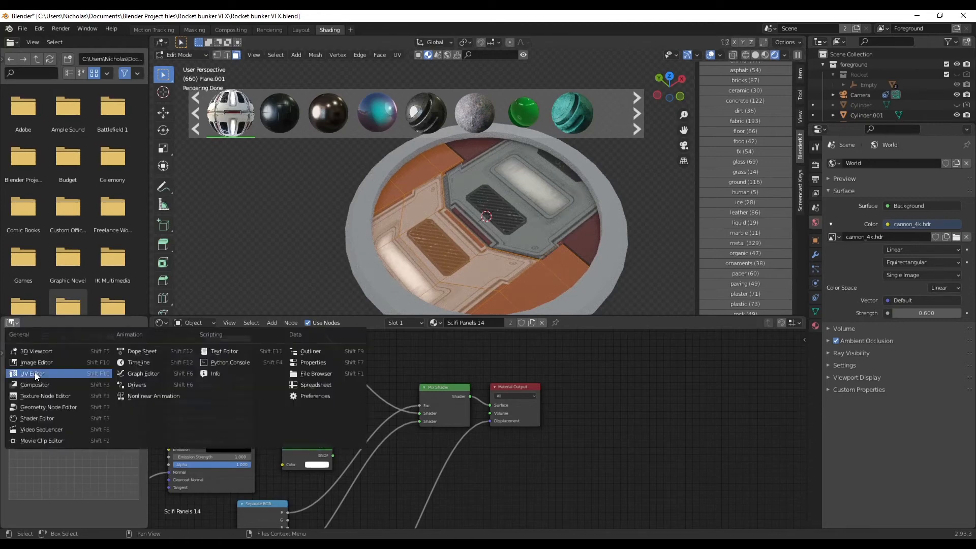
{"action": "left_click", "coordinate": [35, 373]}
{"action": "scroll", "coordinate": [68, 409], "scroll_direction": "down", "scroll_amount": 5}
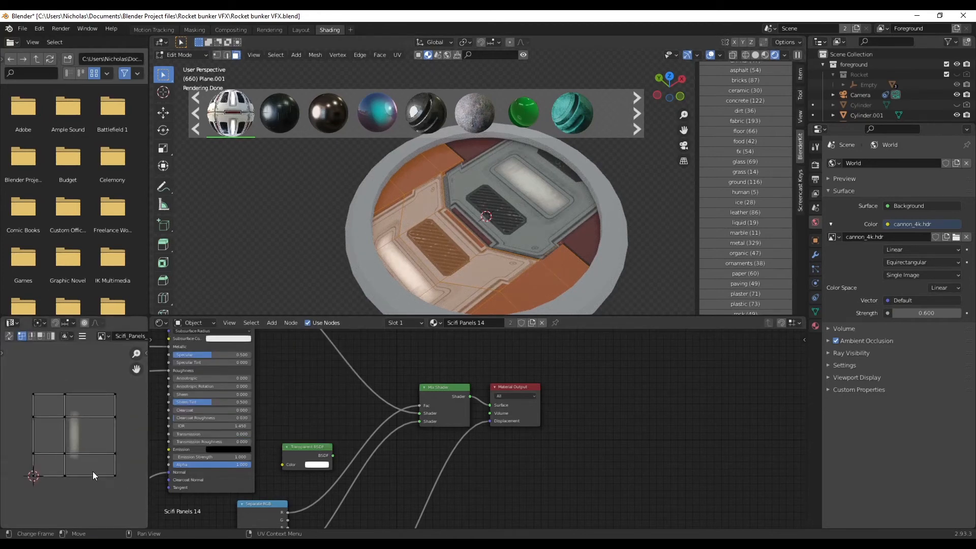
Unwrap the Plane.001 door with Smart UV Project, using a 66° angle limit and zero island margin.
{"action": "left_click", "coordinate": [396, 56]}
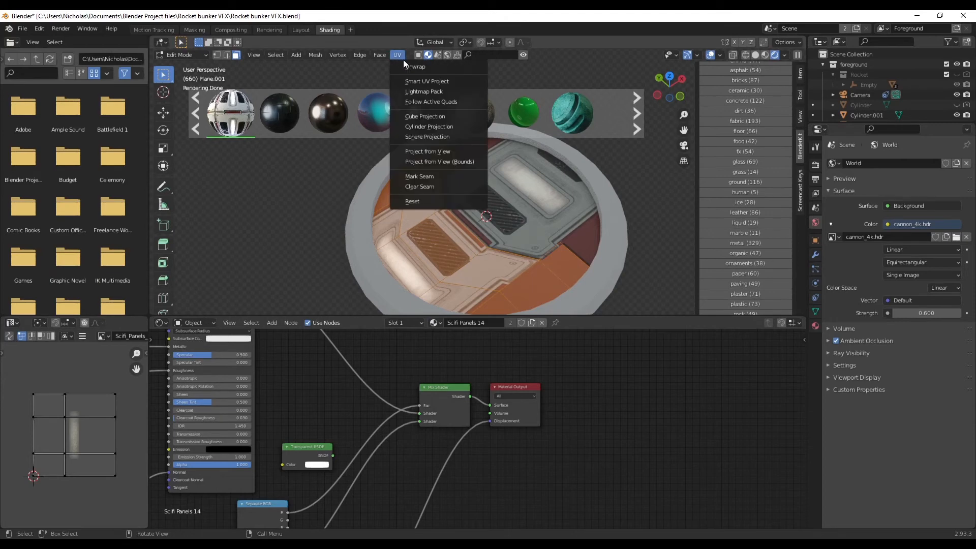
{"action": "left_click", "coordinate": [430, 82]}
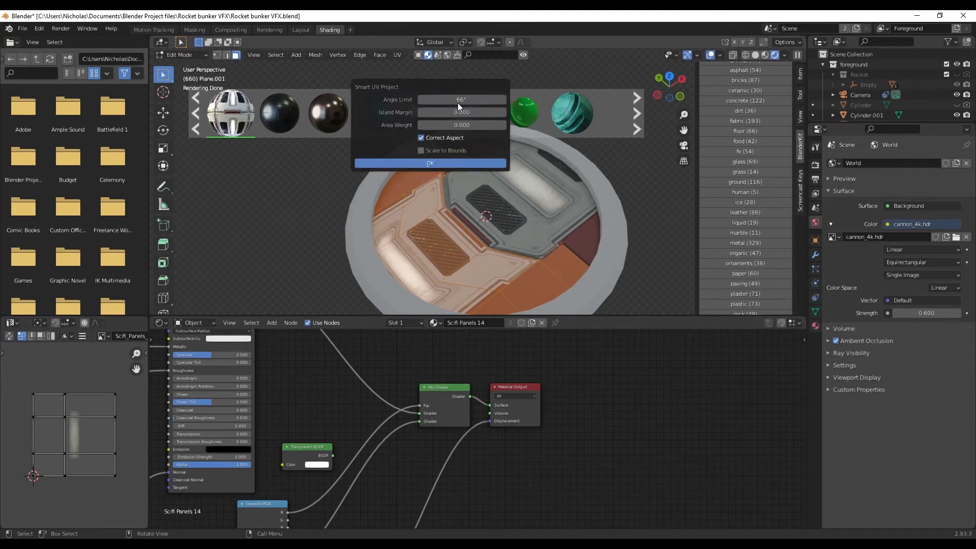
{"action": "left_click", "coordinate": [447, 161]}
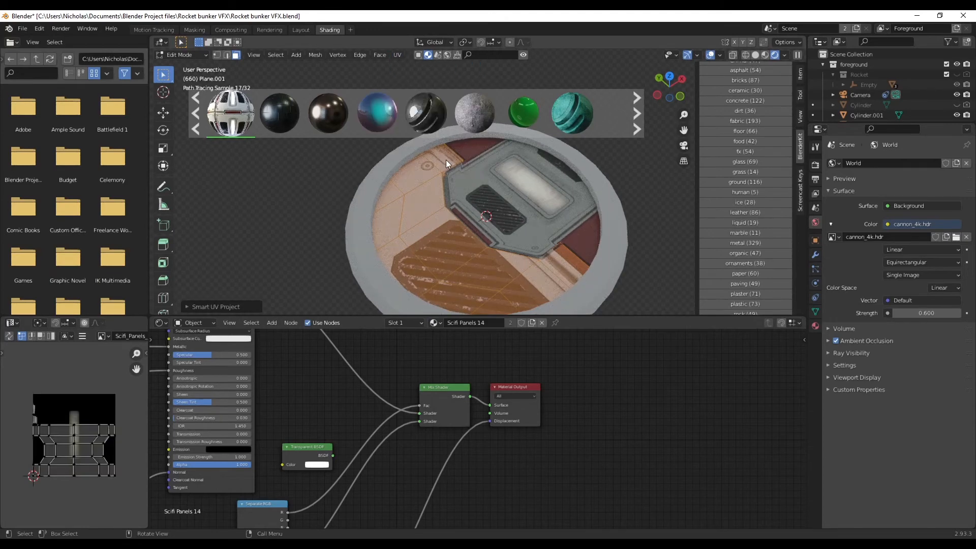
Scale all UVs of the Plane.001 door by about 1.56 and shift them about 0.087 in X and 0.217 in Y.
{"action": "key", "text": "a"}
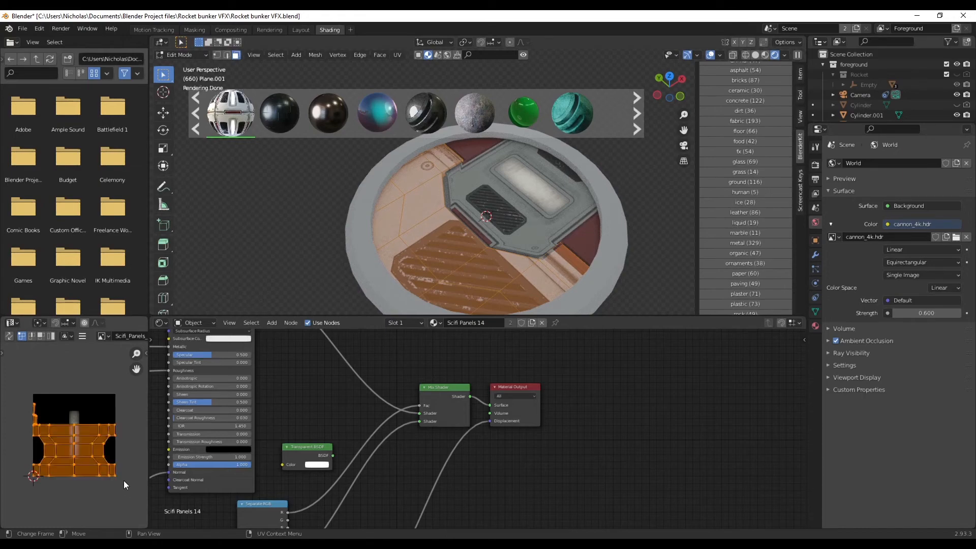
{"action": "key", "text": "s"}
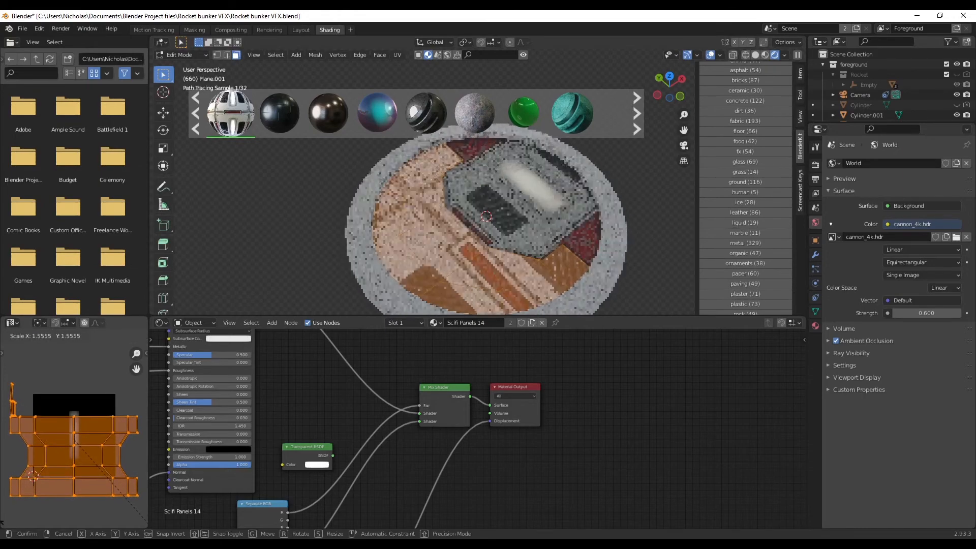
{"action": "left_click", "coordinate": [6, 525]}
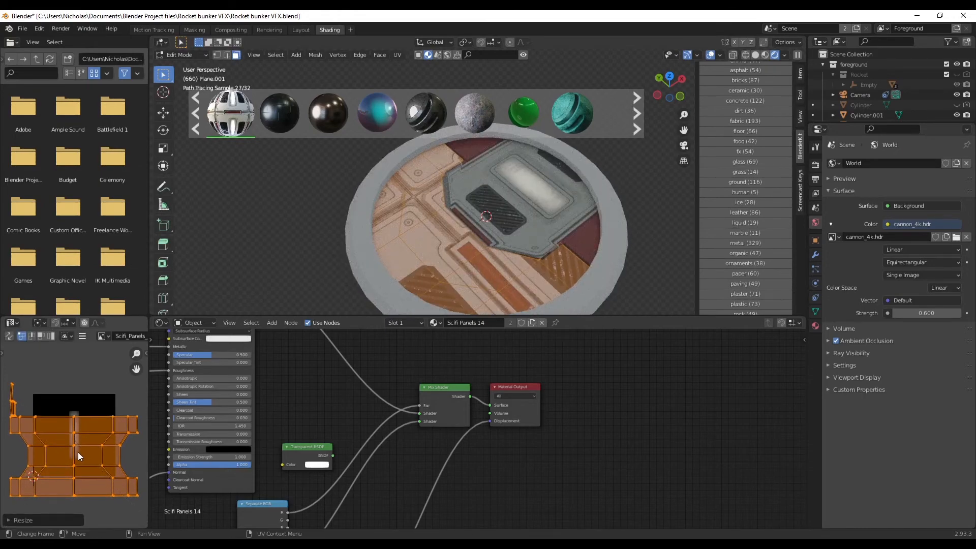
{"action": "key", "text": "g"}
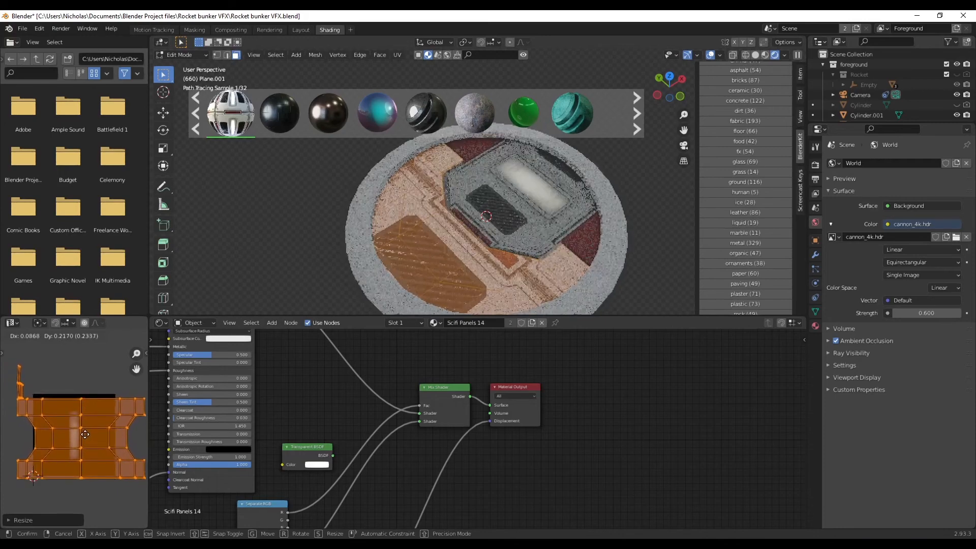
{"action": "left_click", "coordinate": [86, 434]}
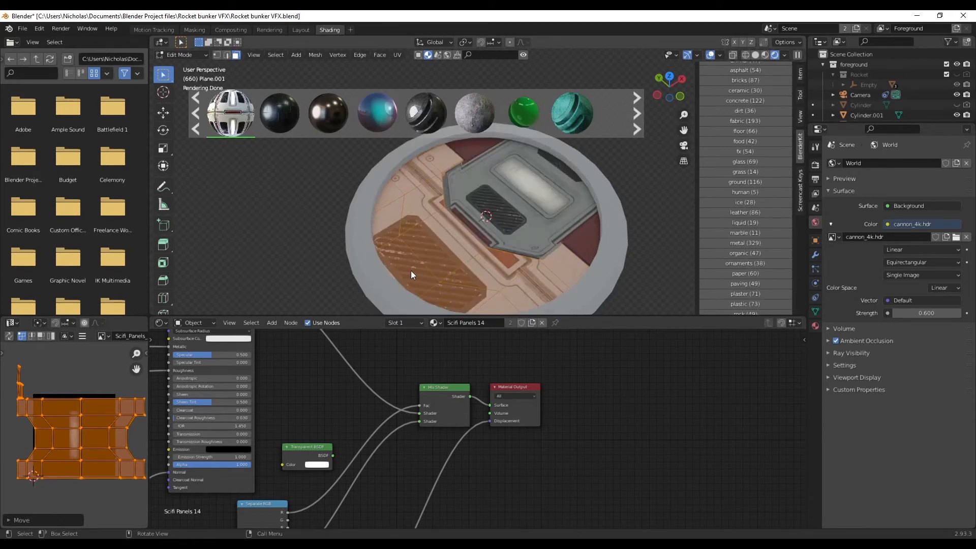
Leave Edit Mode on Plane.001, then edit the other door, Plane, and unwrap it with Smart UV Project at the default settings.
{"action": "left_click", "coordinate": [188, 56]}
{"action": "left_click", "coordinate": [189, 62]}
{"action": "left_click", "coordinate": [512, 190]}
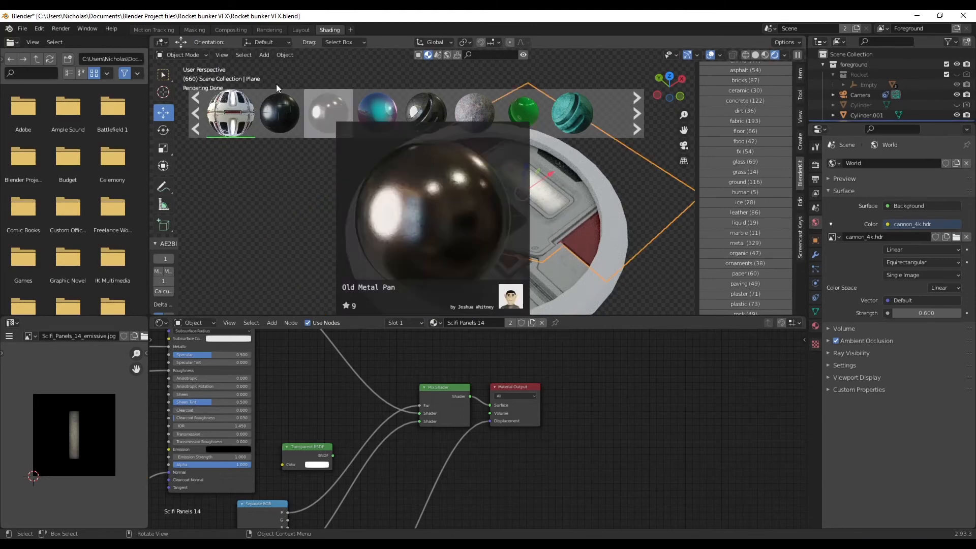
{"action": "left_click", "coordinate": [178, 55]}
{"action": "left_click", "coordinate": [187, 79]}
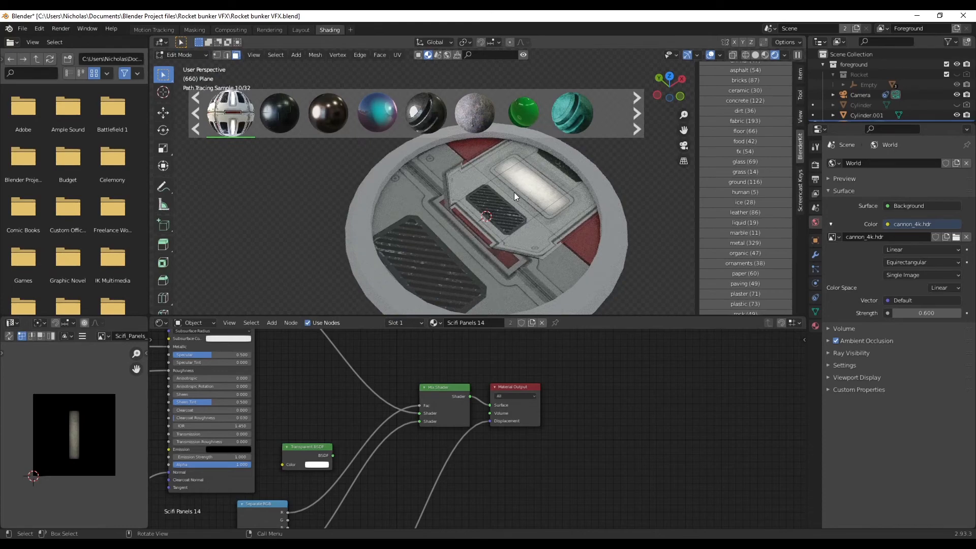
{"action": "left_click", "coordinate": [399, 55]}
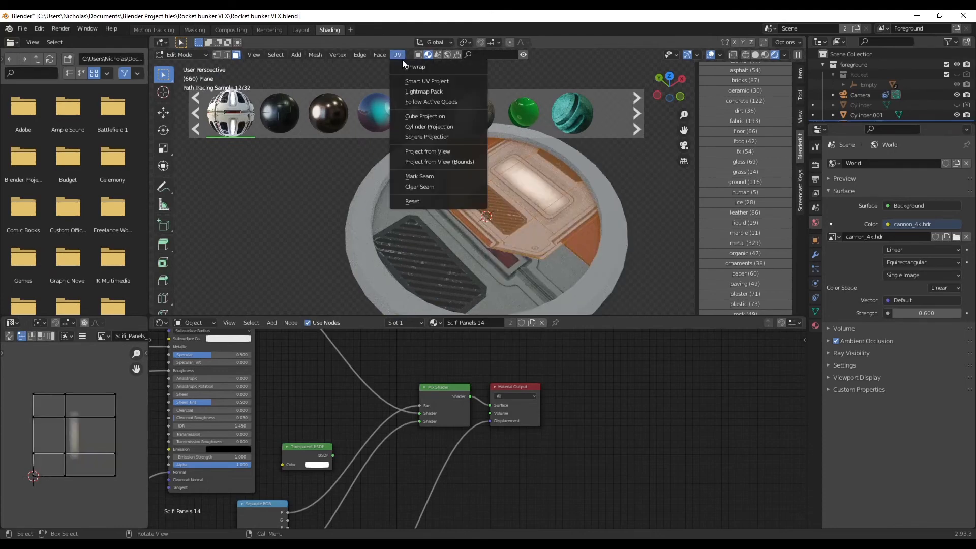
{"action": "left_click", "coordinate": [428, 81]}
{"action": "left_click", "coordinate": [433, 162]}
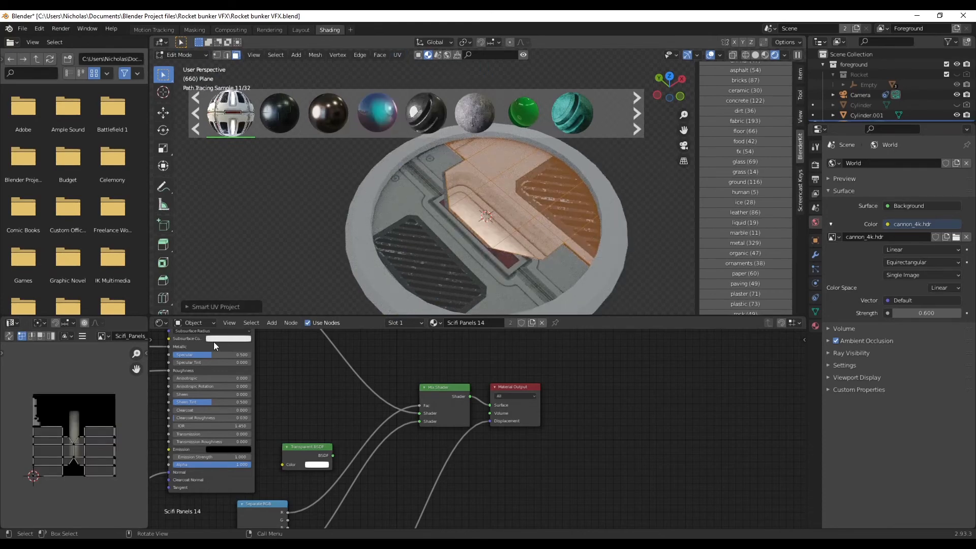
Select all UVs of the Plane door, shift them slightly, and scale them up so the panel texture appears smaller.
{"action": "key", "text": "a"}
{"action": "key", "text": "g"}
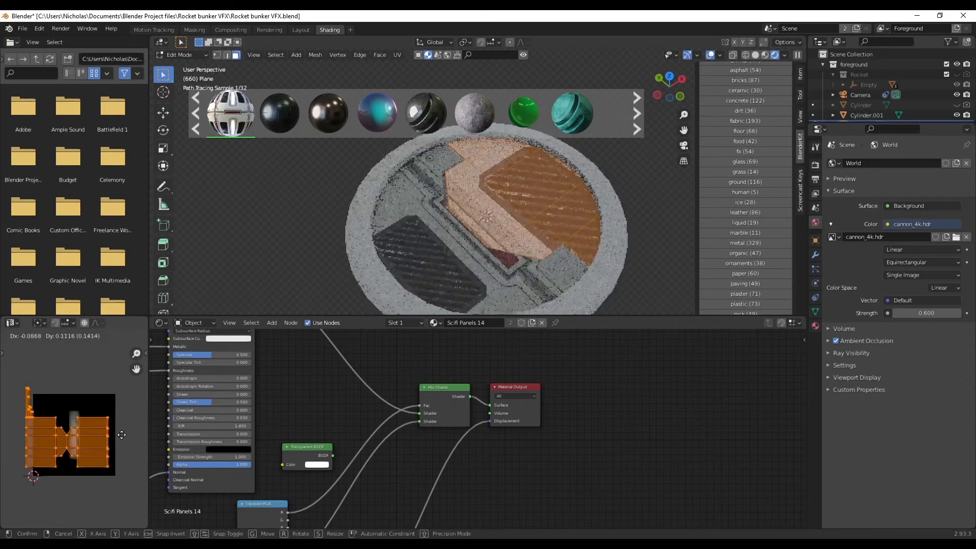
{"action": "left_click", "coordinate": [119, 434]}
{"action": "key", "text": "s"}
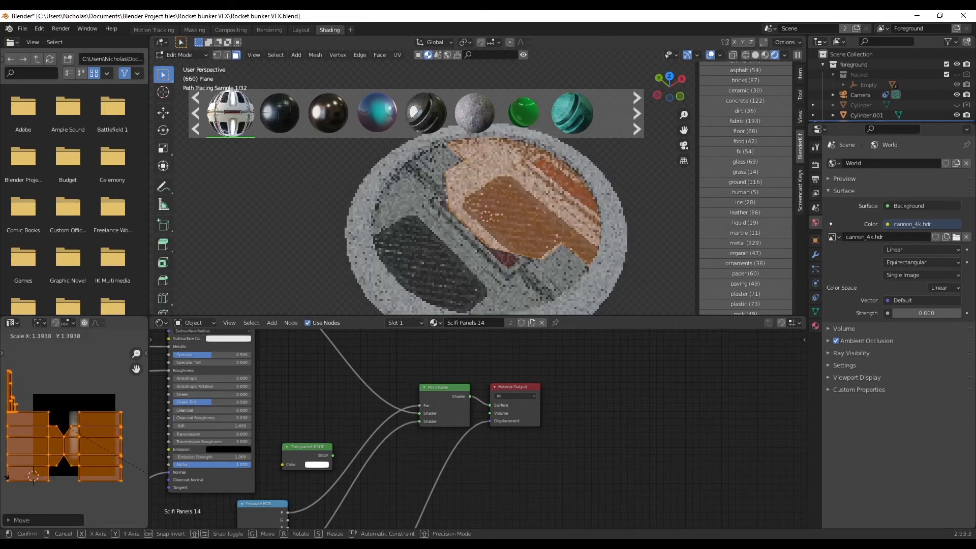
{"action": "left_click", "coordinate": [9, 494]}
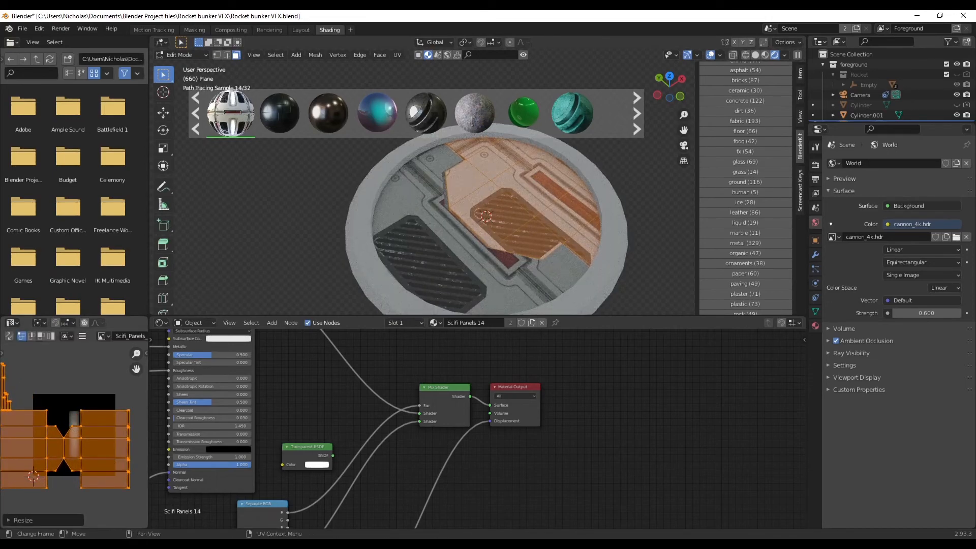
Reposition the Plane door's UVs so the dark grille sits mid-door, finishing with a shift of about -0.434 in X and 0.143 in Y.
{"action": "key", "text": "g"}
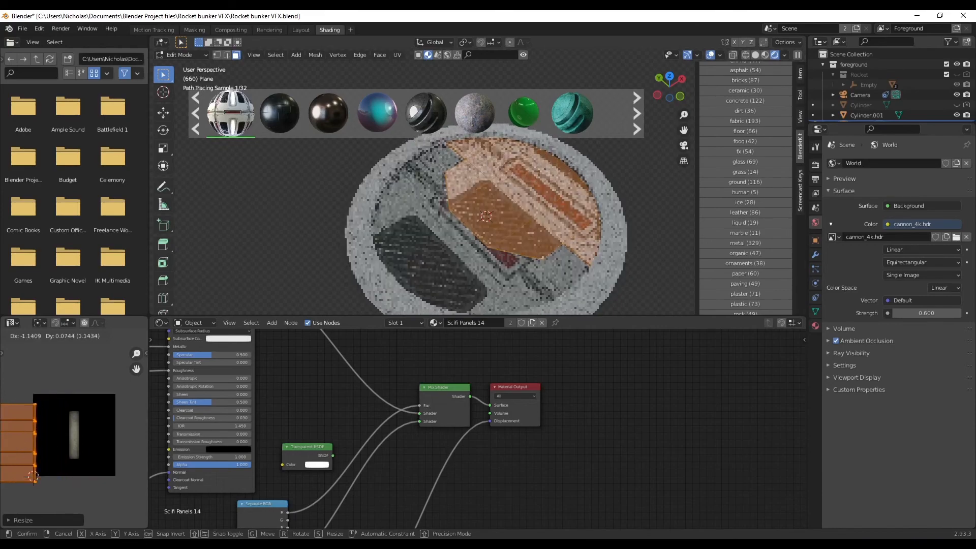
{"action": "left_click", "coordinate": [27, 442]}
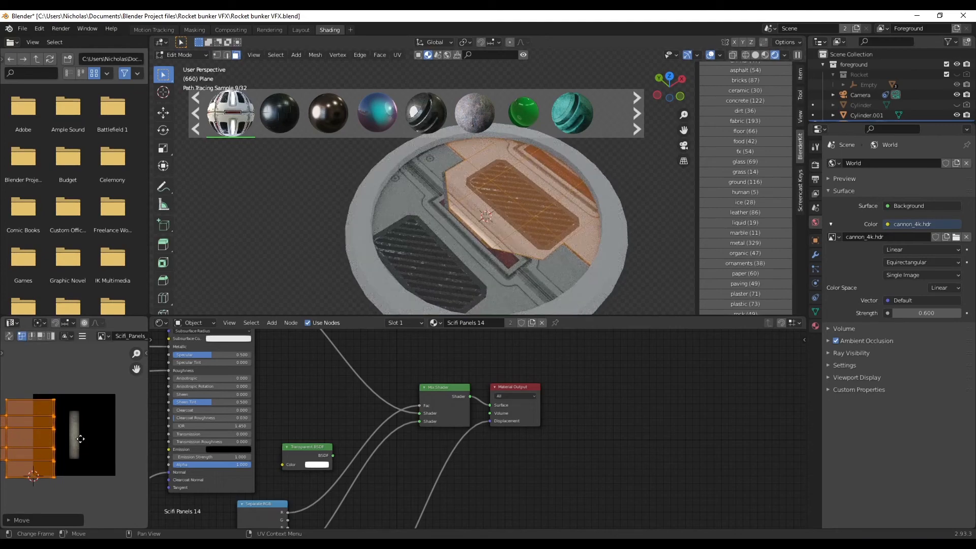
{"action": "key", "text": "g"}
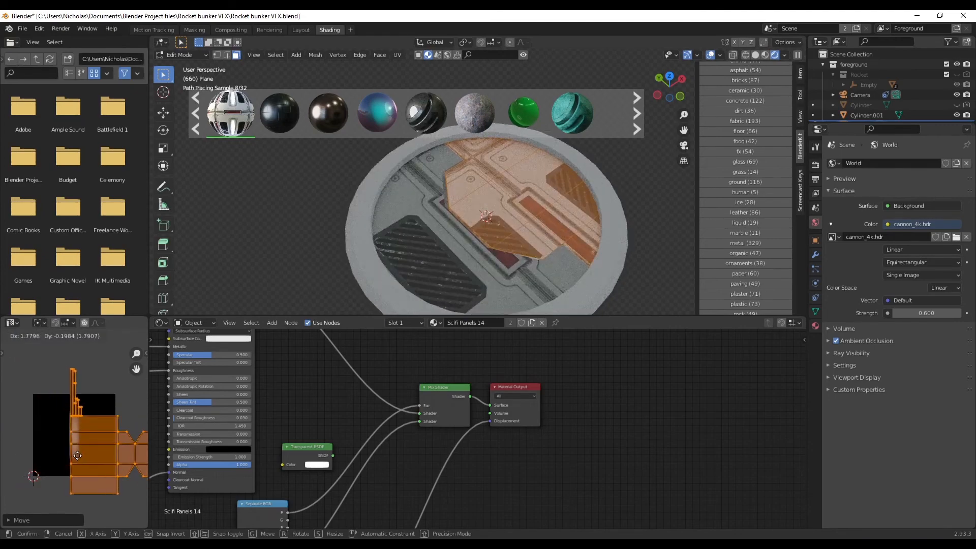
{"action": "left_click", "coordinate": [54, 451]}
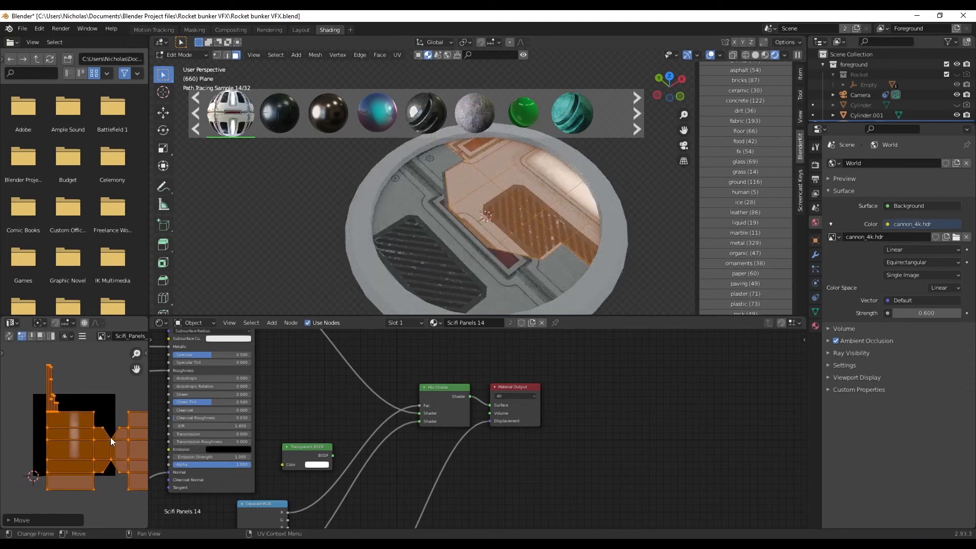
{"action": "key", "text": "g"}
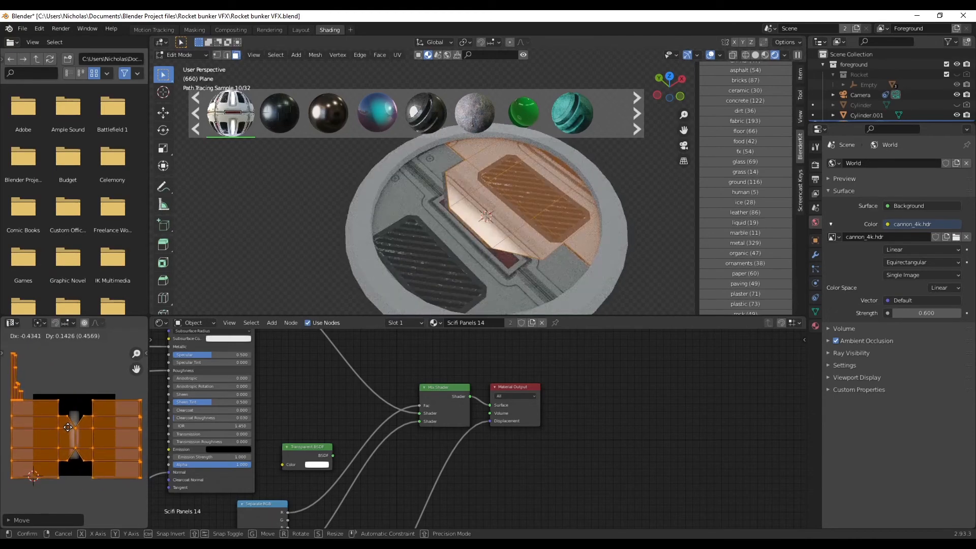
{"action": "left_click", "coordinate": [68, 427]}
Return the Plane door to Object Mode, render frame 660 to check the hatch in the valley footage, and close the render.
{"action": "left_click", "coordinate": [179, 56]}
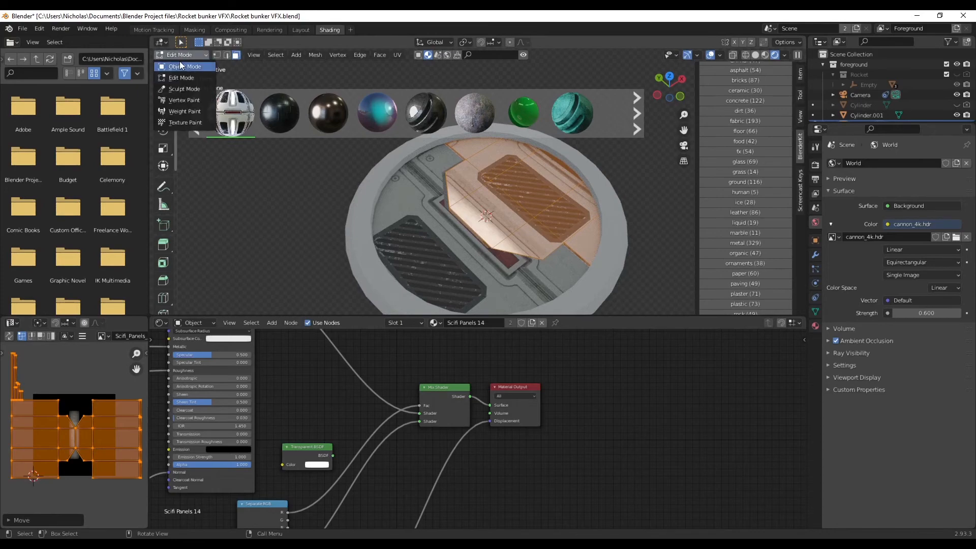
{"action": "left_click", "coordinate": [180, 66]}
{"action": "left_click", "coordinate": [617, 275]}
{"action": "mouse_move", "coordinate": [617, 275]}
{"action": "middle_mouse_down"}
{"action": "mouse_move", "coordinate": [483, 273]}
{"action": "mouse_move", "coordinate": [485, 258]}
{"action": "mouse_move", "coordinate": [621, 276]}
{"action": "middle_mouse_up"}
{"action": "key", "text": "F12"}
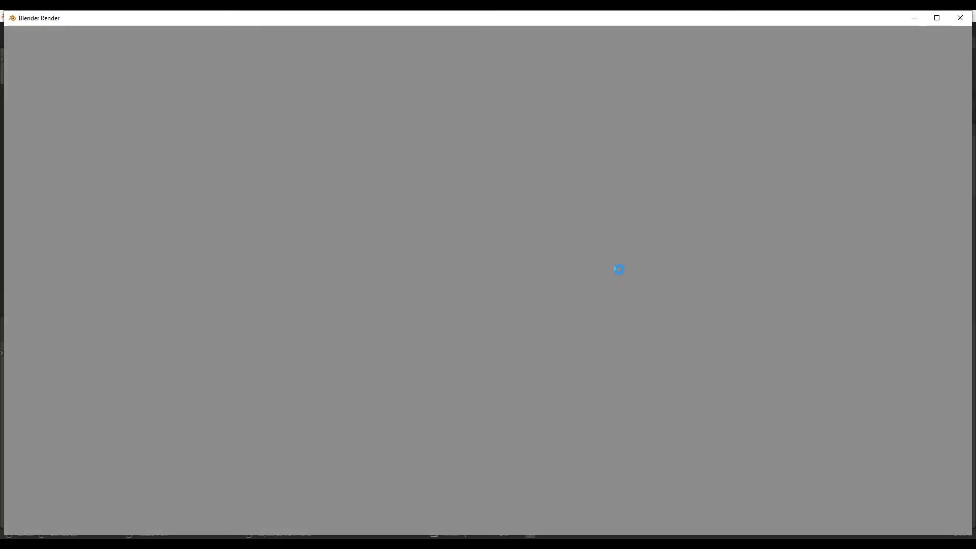
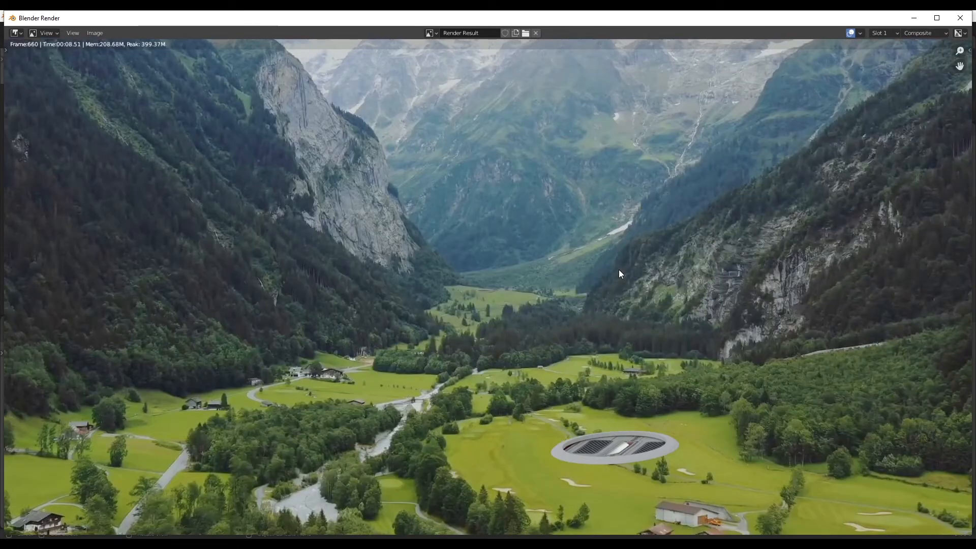
{"action": "left_click", "coordinate": [960, 18]}
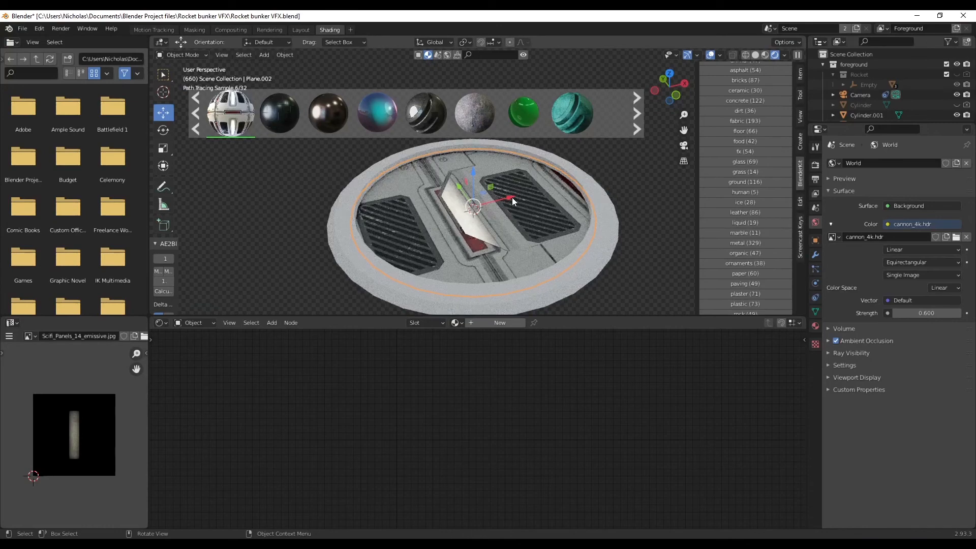
{"action": "left_click_drag", "start_coordinate": [512, 197], "coordinate": [519, 195]}
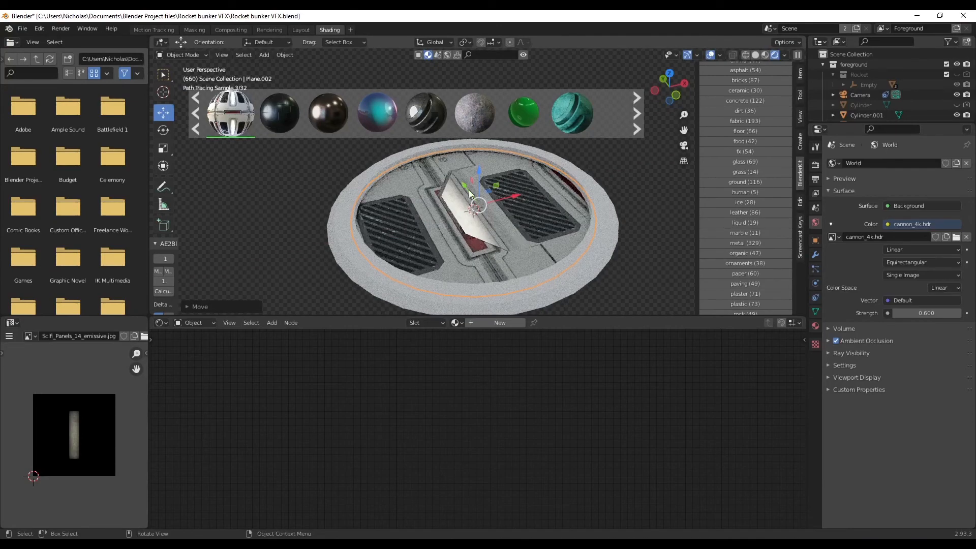
{"action": "left_click", "coordinate": [540, 225]}
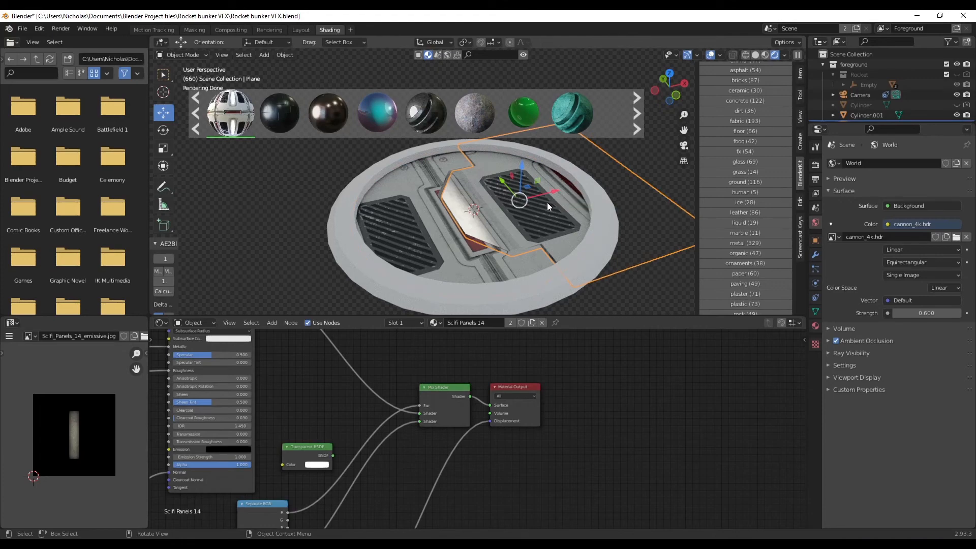
{"action": "left_click", "coordinate": [547, 202], "text": "ctrl"}
Slide the Plane and Plane.001 doors apart along X to open the hatch, and make the Rocket collection visible.
{"action": "left_click", "coordinate": [547, 202]}
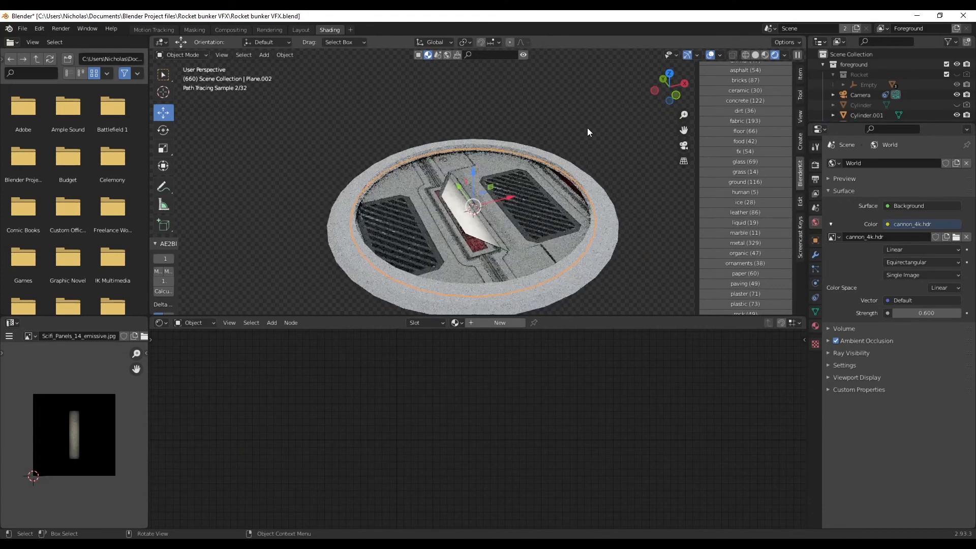
{"action": "left_click_drag", "start_coordinate": [553, 191], "coordinate": [634, 170]}
{"action": "left_click", "coordinate": [405, 251]}
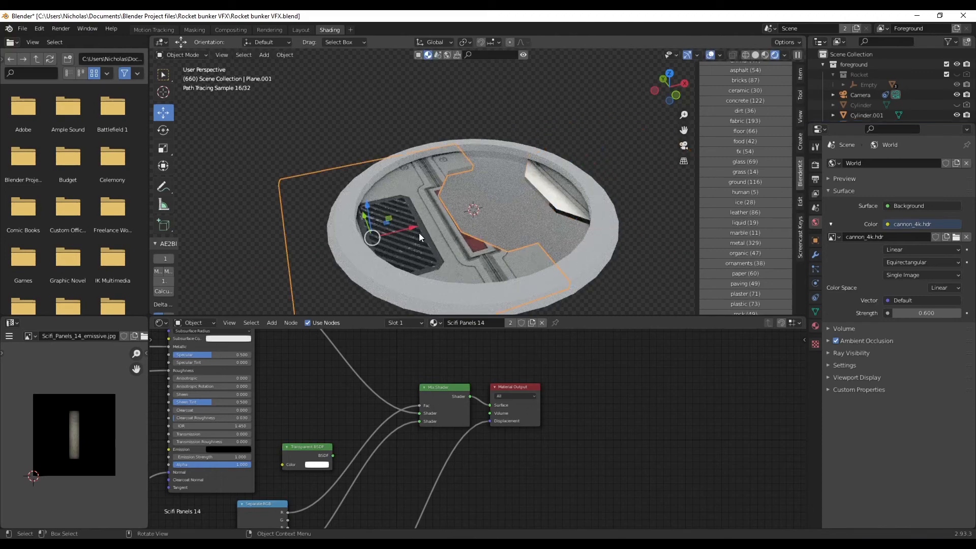
{"action": "left_click_drag", "start_coordinate": [413, 229], "coordinate": [334, 248]}
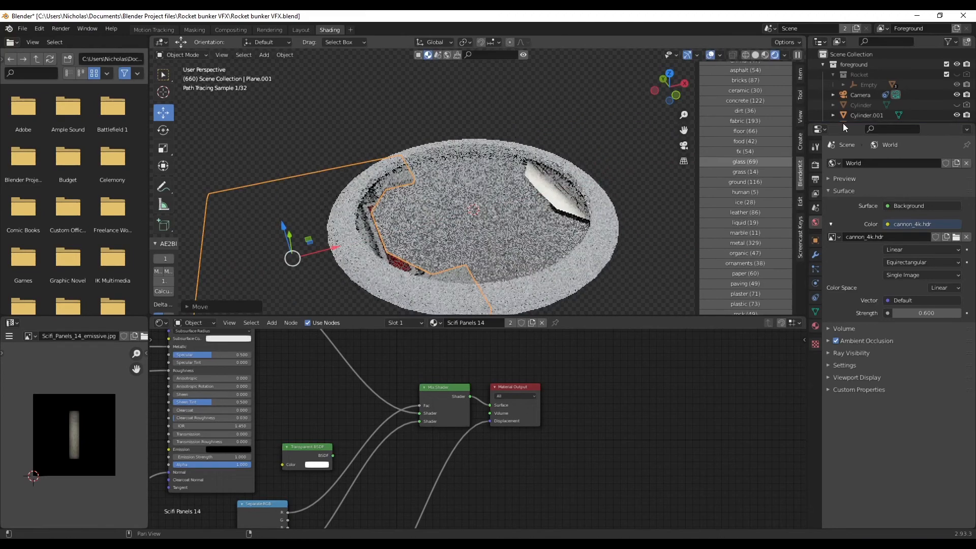
{"action": "left_click", "coordinate": [956, 75]}
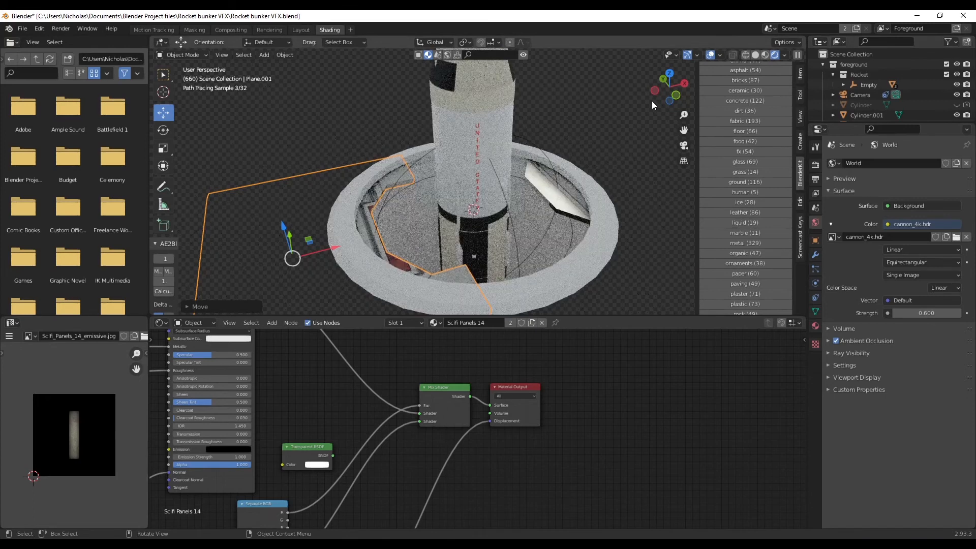
Select the Cylinder.001 bunker and bring up concrete materials in the BlenderKit asset bar.
{"action": "left_click", "coordinate": [617, 116]}
{"action": "left_click", "coordinate": [597, 253]}
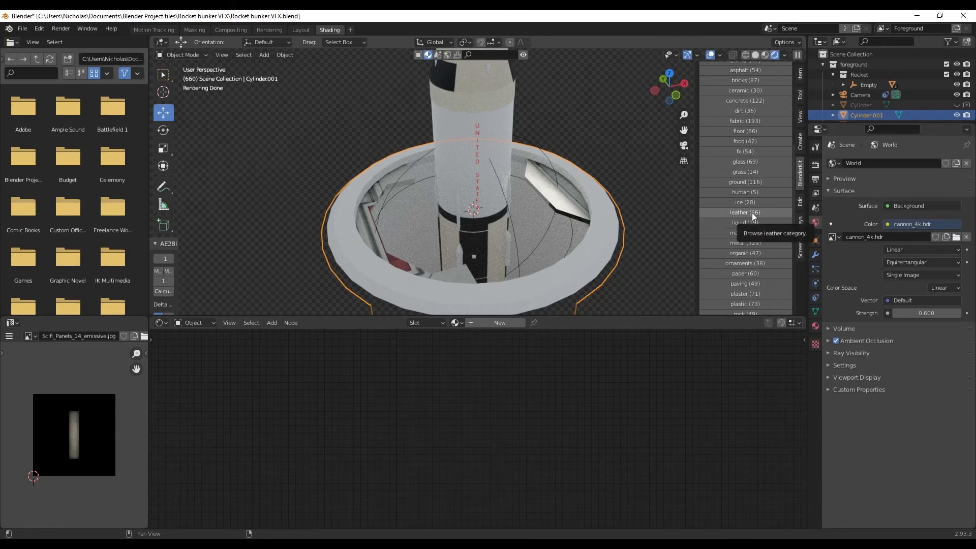
{"action": "left_click", "coordinate": [742, 243]}
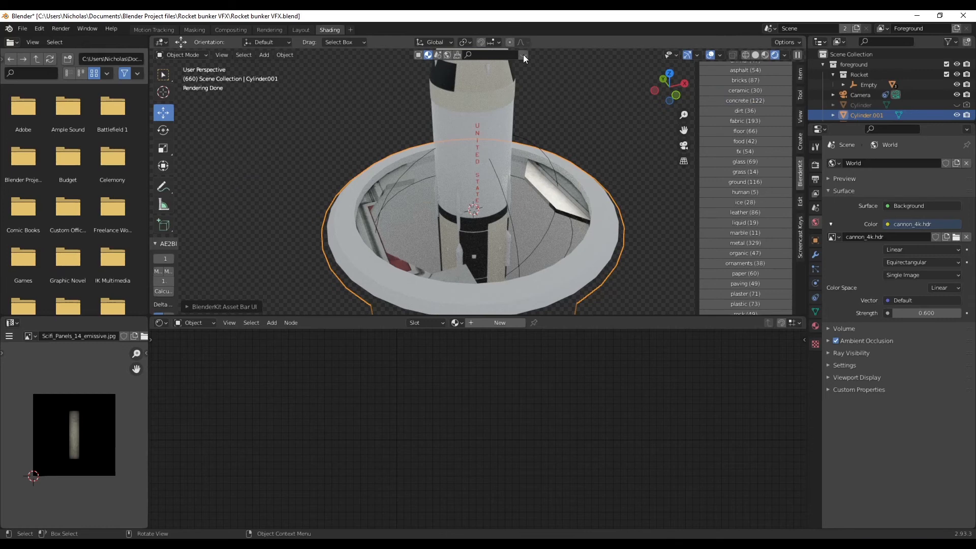
{"action": "left_click", "coordinate": [523, 54]}
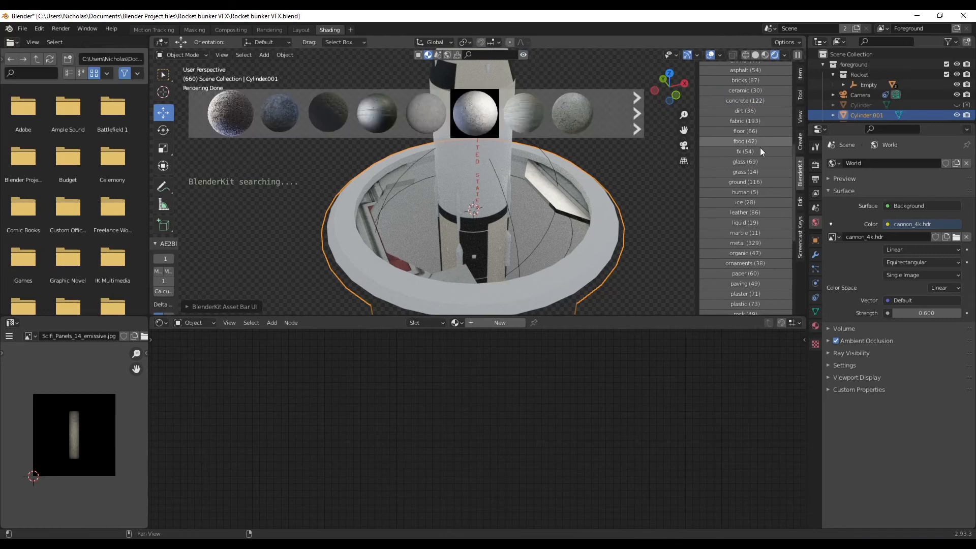
Try Dirty eroded concrete on the bunker, and apply the External Concrete Cladding material to it.
{"action": "mouse_move", "coordinate": [291, 120]}
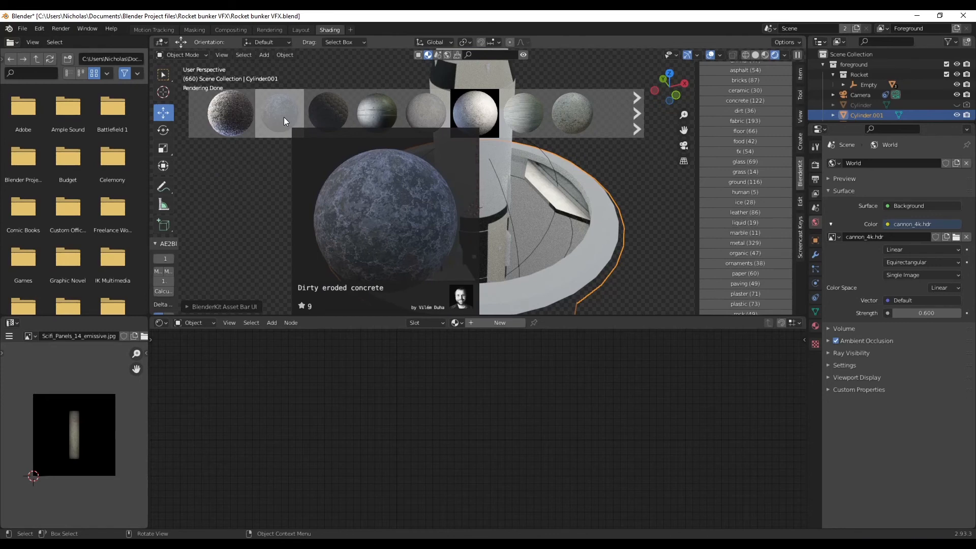
{"action": "left_click_drag", "start_coordinate": [285, 117], "coordinate": [356, 269]}
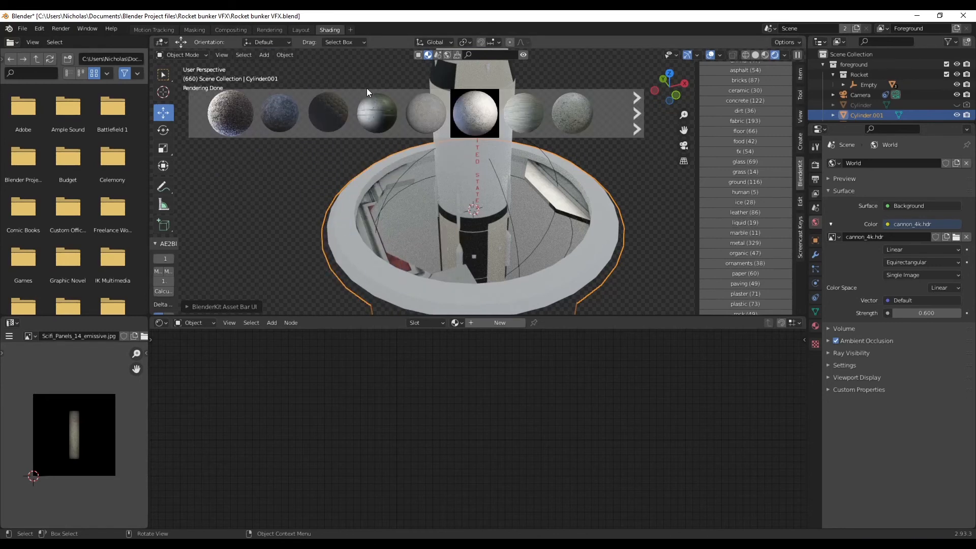
{"action": "left_click_drag", "start_coordinate": [373, 114], "coordinate": [352, 253]}
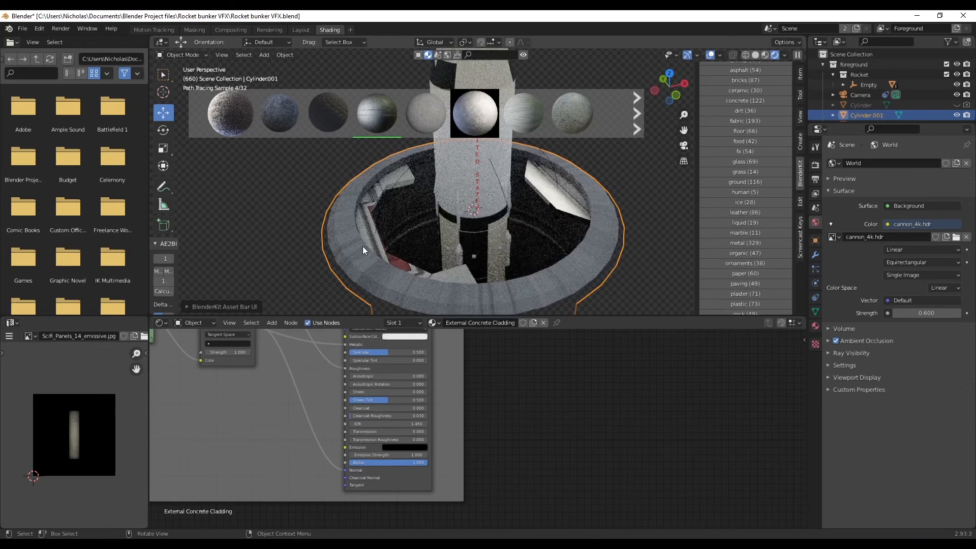
Unwrap all of the Cylinder.001 bunker with Smart UV Project at a 66° angle limit and zero island margin, and return to Object Mode.
{"action": "left_click", "coordinate": [183, 55]}
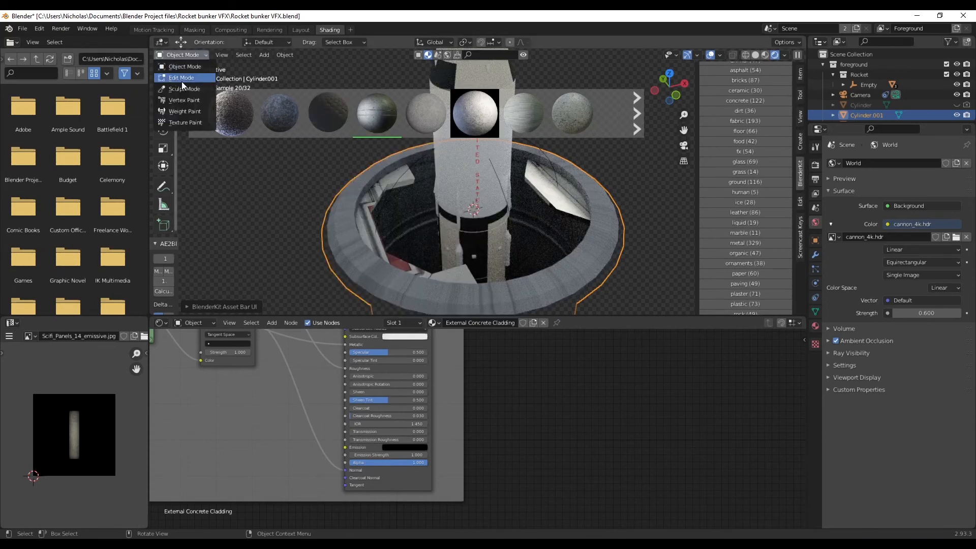
{"action": "left_click", "coordinate": [172, 78]}
{"action": "key", "text": "a"}
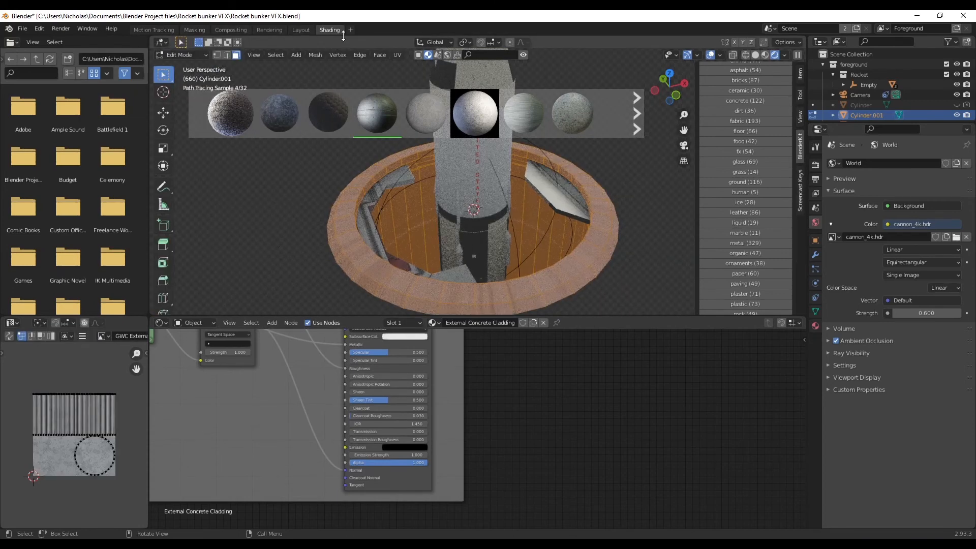
{"action": "left_click", "coordinate": [399, 55]}
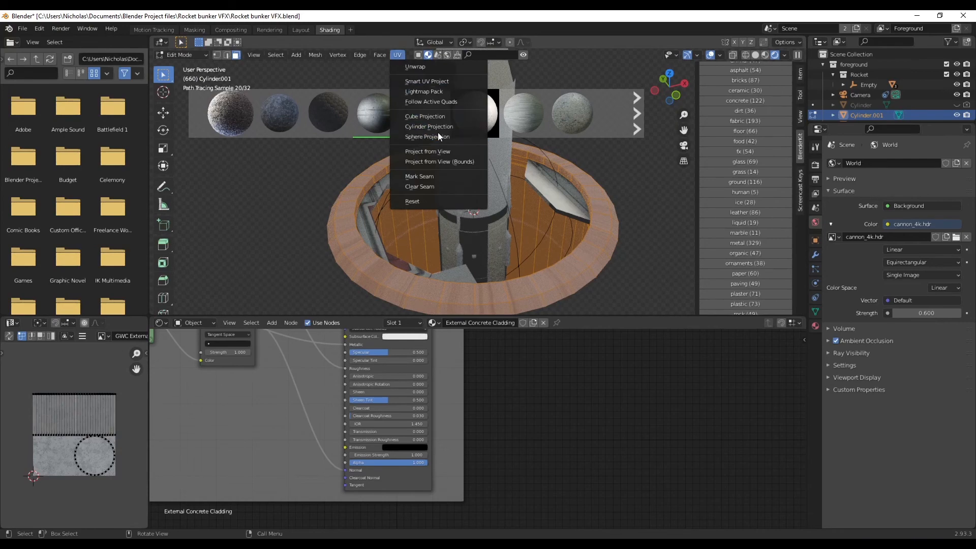
{"action": "left_click", "coordinate": [423, 82]}
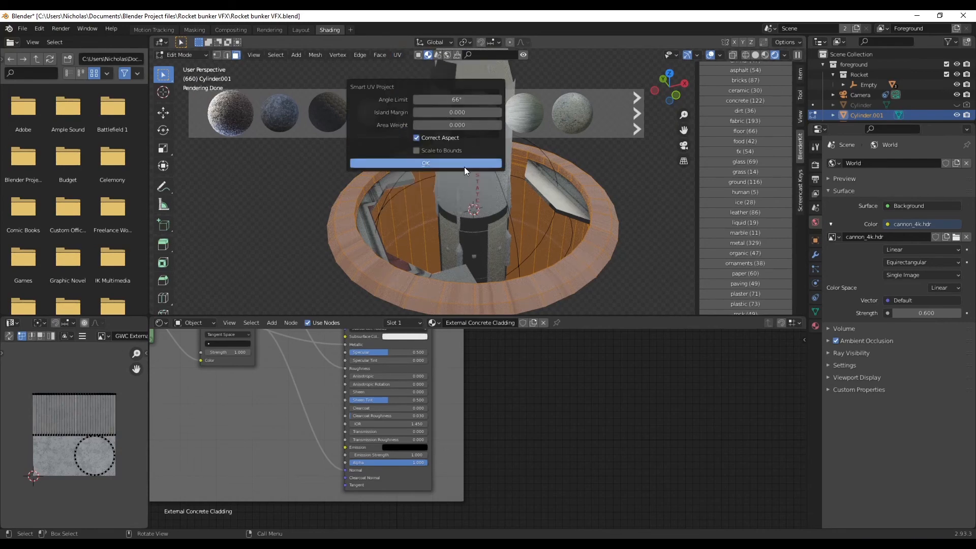
{"action": "left_click", "coordinate": [464, 162]}
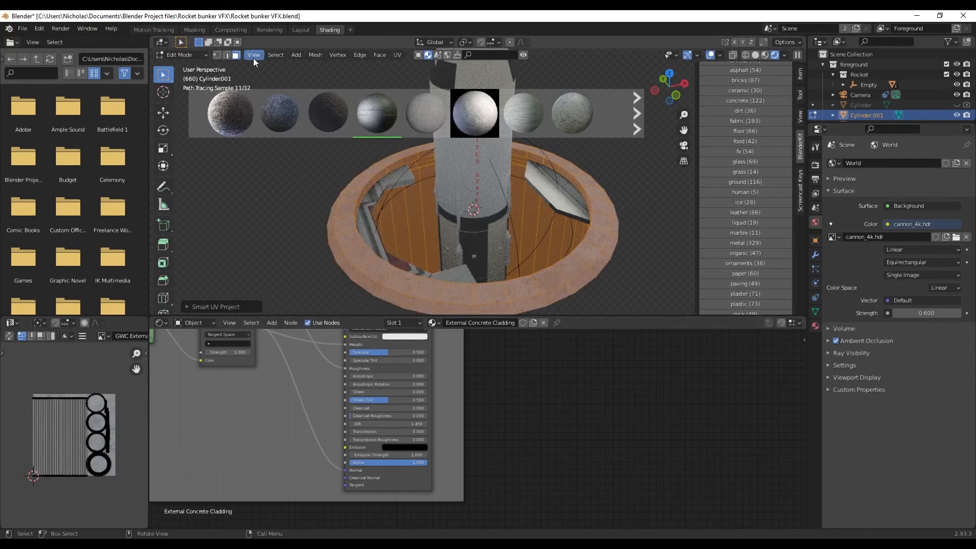
{"action": "left_click", "coordinate": [205, 54]}
{"action": "left_click", "coordinate": [197, 62]}
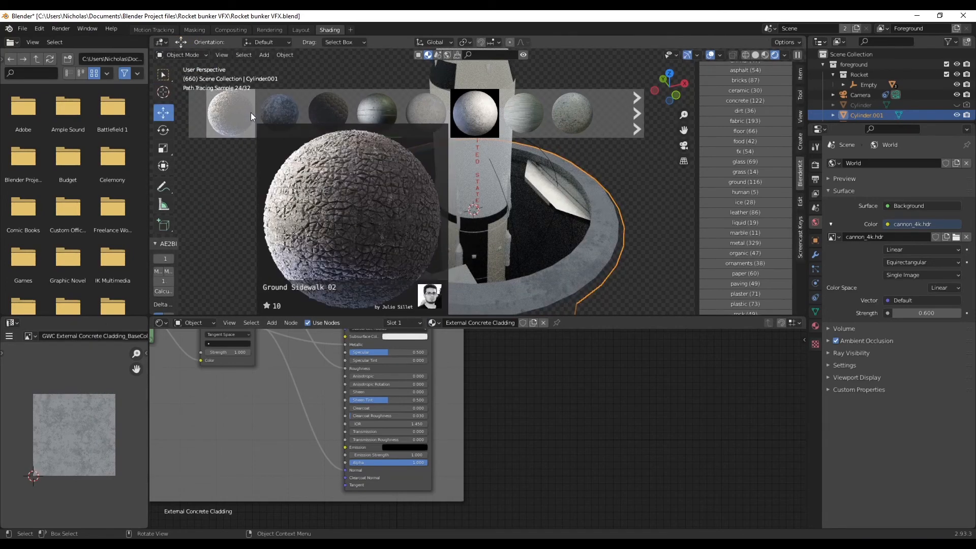
Compare the concrete materials in the BlenderKit asset bar and apply Dirty eroded concrete to the Cylinder.001 bunker.
{"action": "mouse_move", "coordinate": [278, 111]}
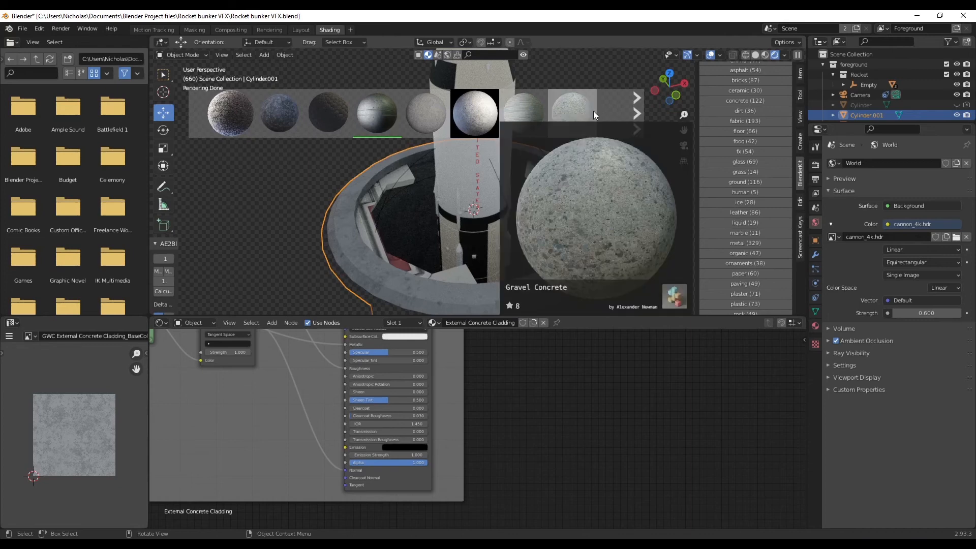
{"action": "left_click", "coordinate": [639, 112]}
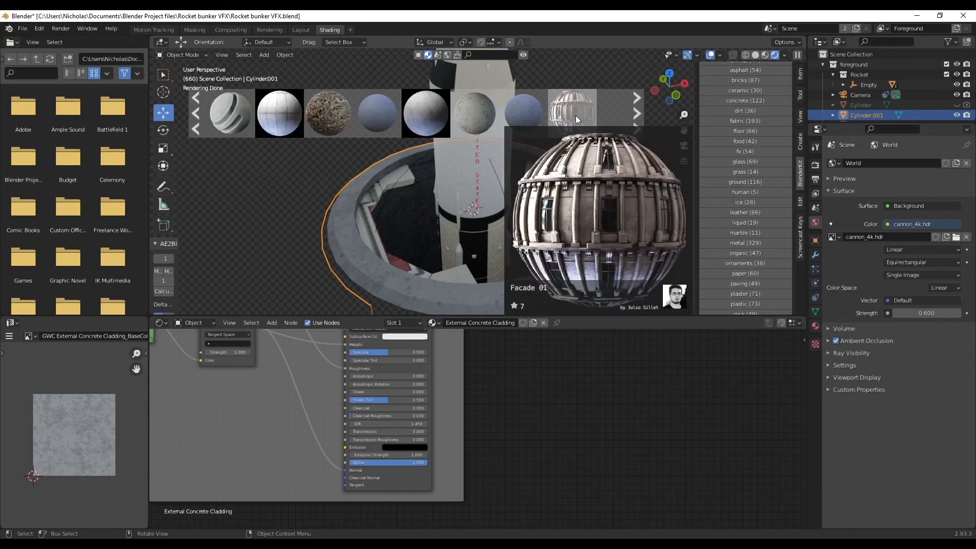
{"action": "mouse_move", "coordinate": [359, 118]}
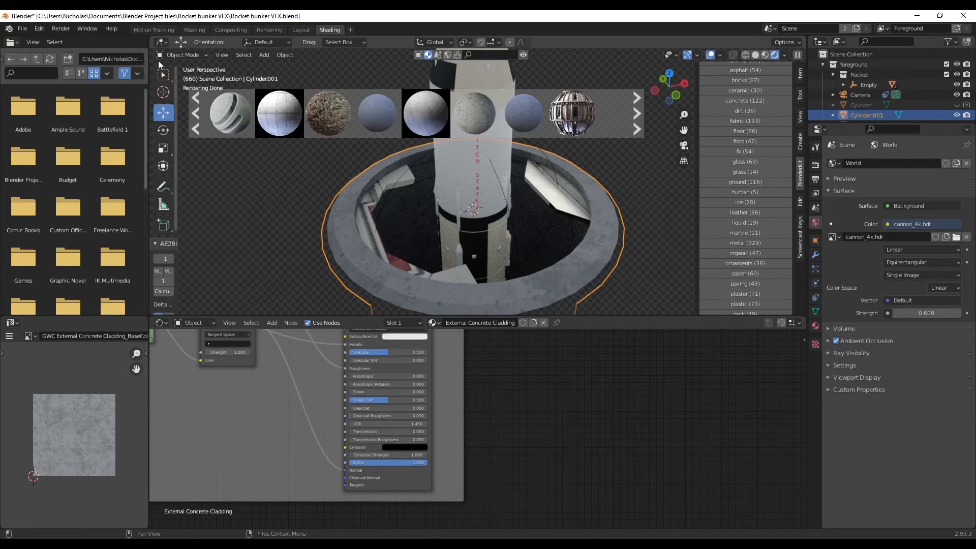
{"action": "left_click", "coordinate": [197, 116]}
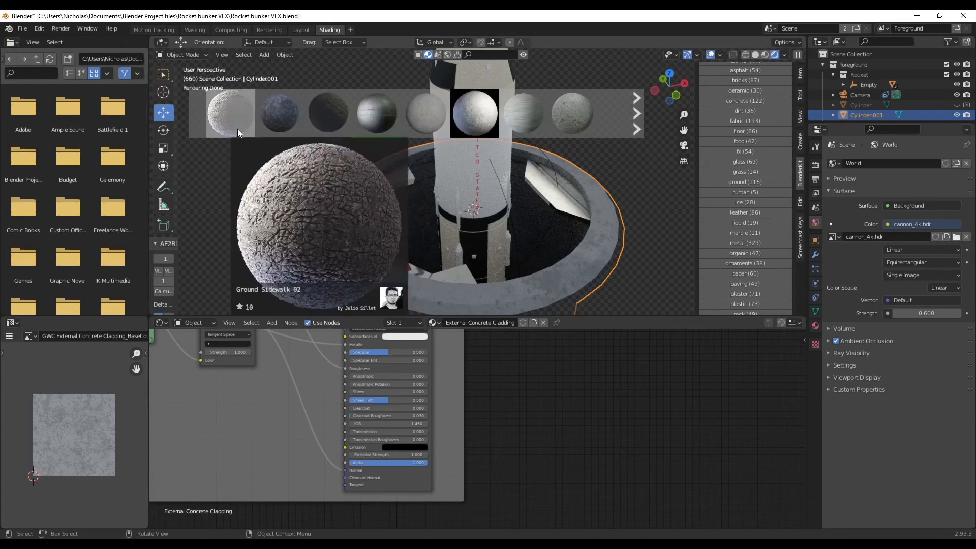
{"action": "mouse_move", "coordinate": [282, 123]}
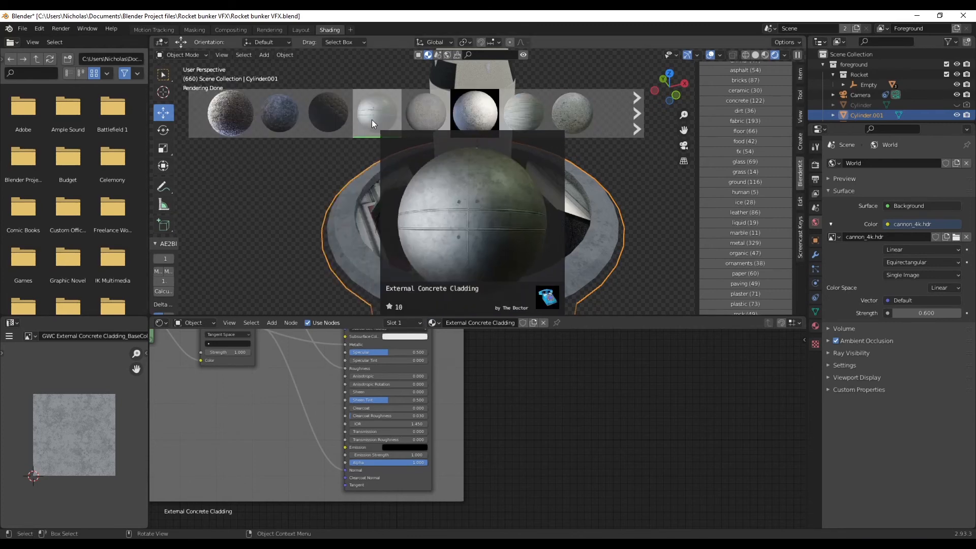
{"action": "left_click_drag", "start_coordinate": [263, 117], "coordinate": [353, 270]}
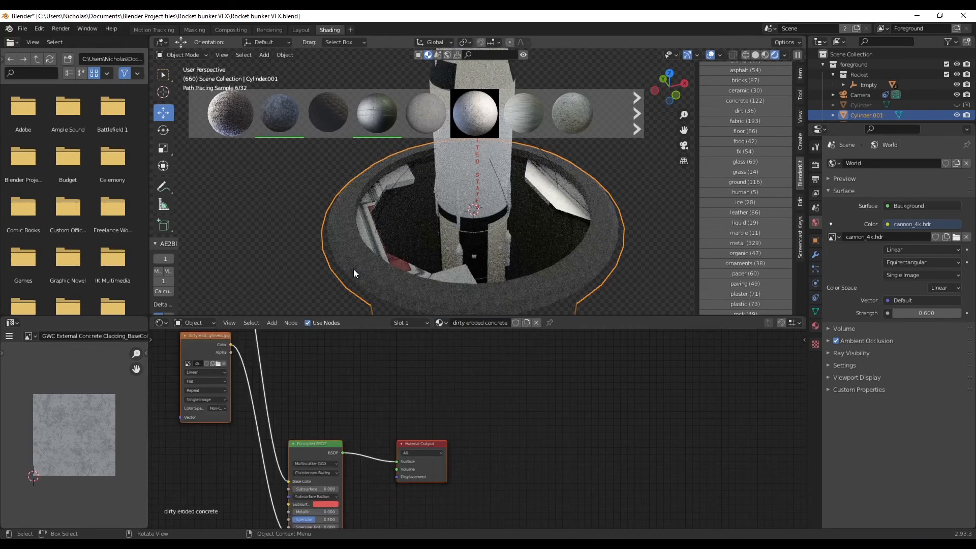
Put the Cylinder.001 bunker in Edit Mode and scale all of its UVs down to about half size.
{"action": "left_click", "coordinate": [190, 55]}
{"action": "left_click", "coordinate": [183, 78]}
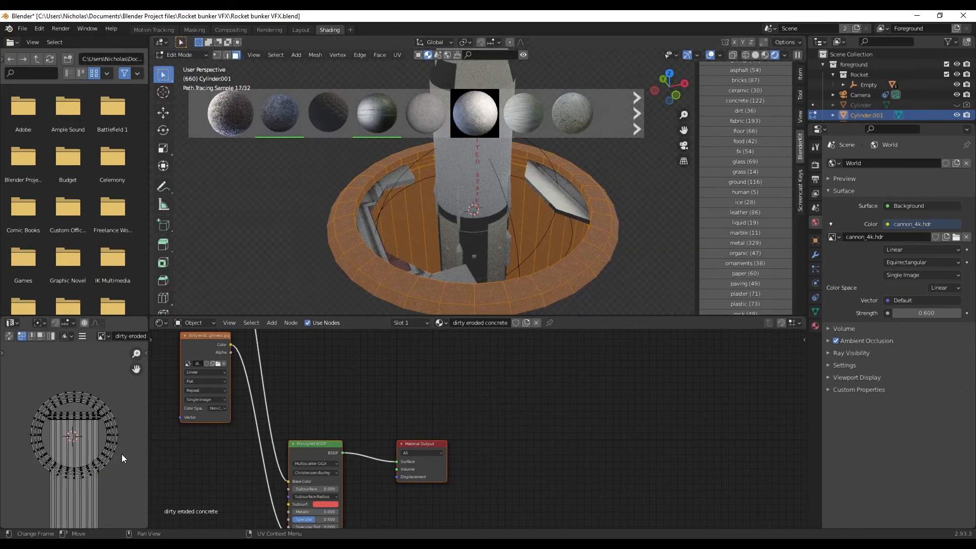
{"action": "key", "text": "a"}
{"action": "key", "text": "s"}
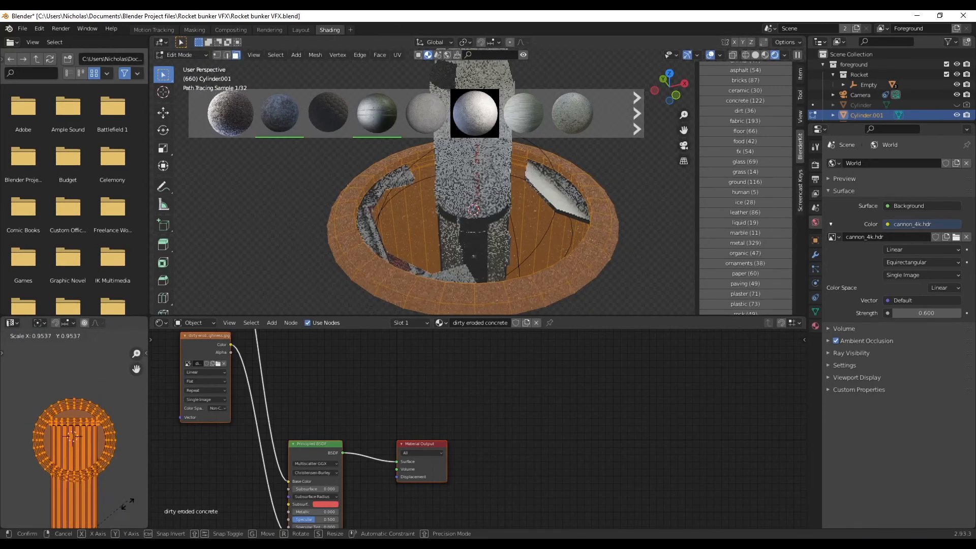
{"action": "left_click", "coordinate": [132, 527]}
{"action": "key", "text": "s"}
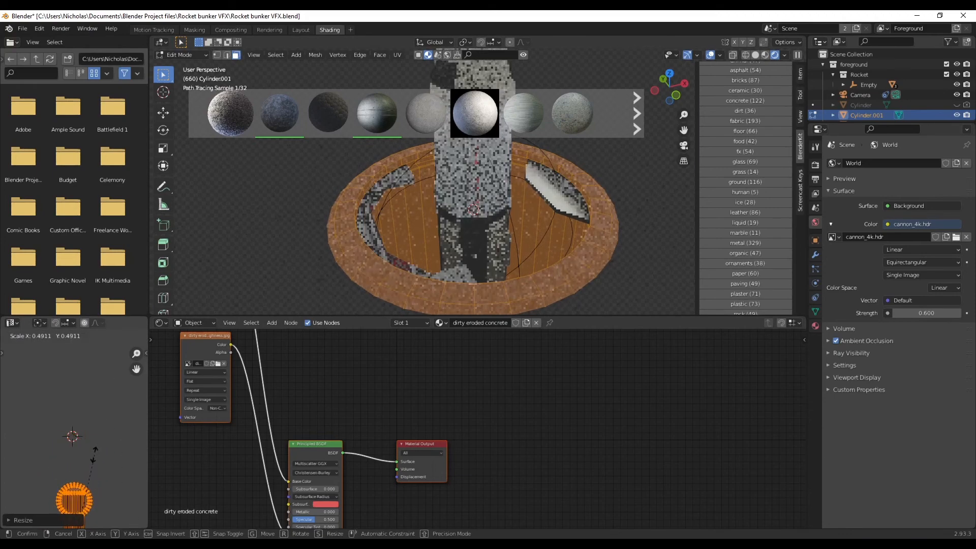
{"action": "left_click", "coordinate": [91, 479]}
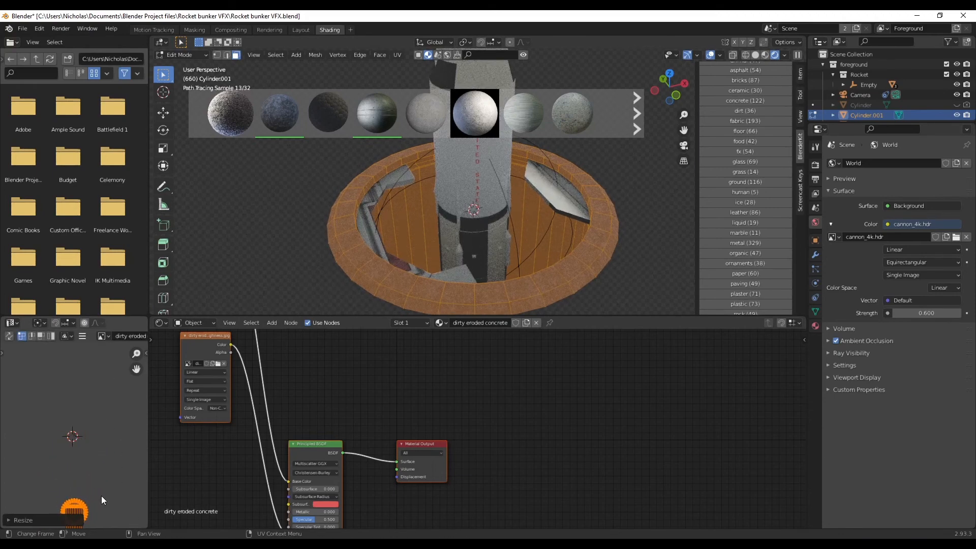
Move the bunker's UVs up, scale them down again to about 0.3, and return to Object Mode.
{"action": "key", "text": "g"}
{"action": "left_click", "coordinate": [101, 381]}
{"action": "key", "text": "s"}
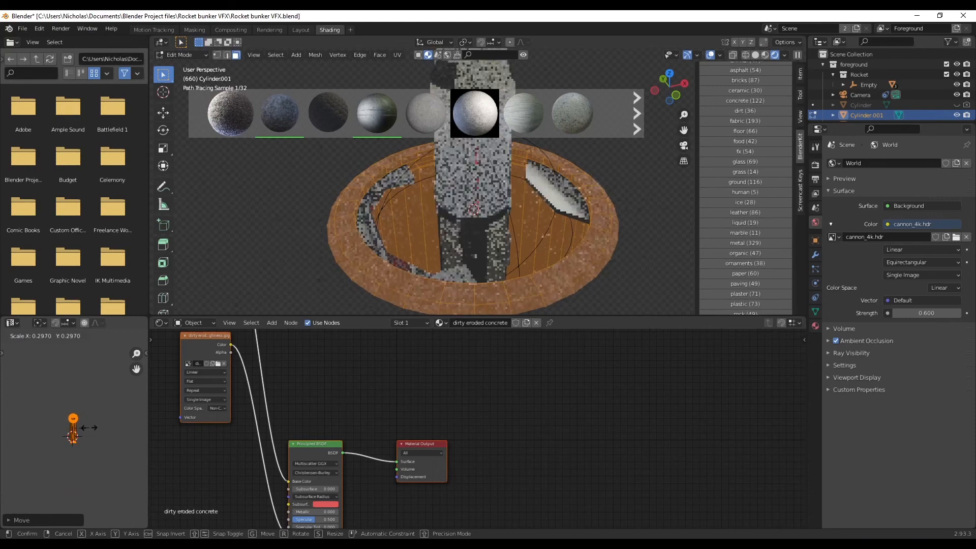
{"action": "left_click", "coordinate": [89, 428]}
{"action": "left_click", "coordinate": [188, 54]}
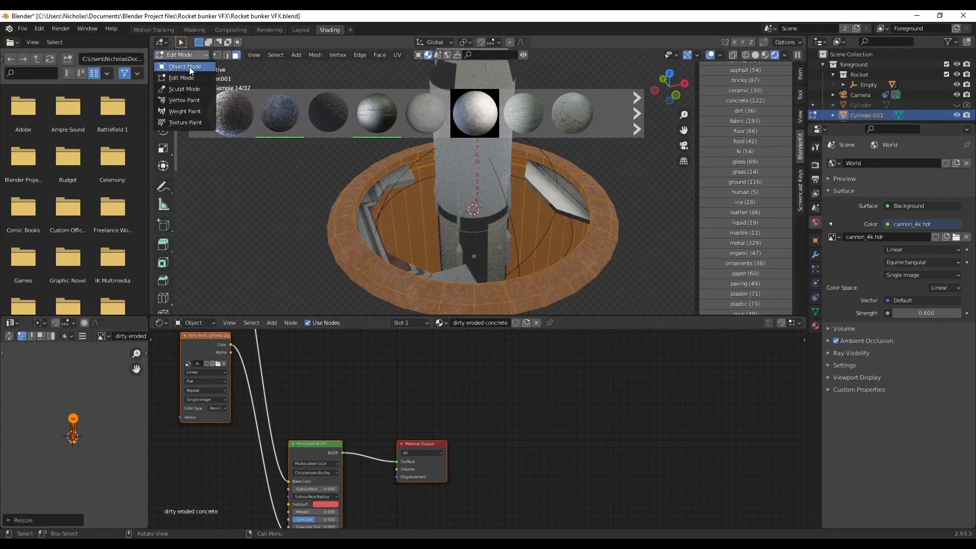
{"action": "left_click", "coordinate": [189, 66]}
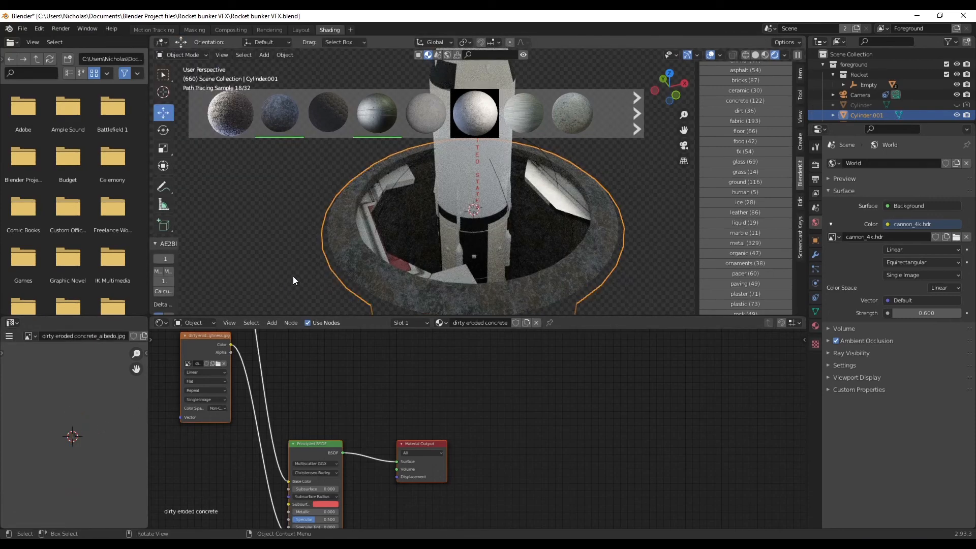
Render the current frame to check the bunker in the valley footage, and look through more concrete materials in the asset bar.
{"action": "key", "text": "F12"}
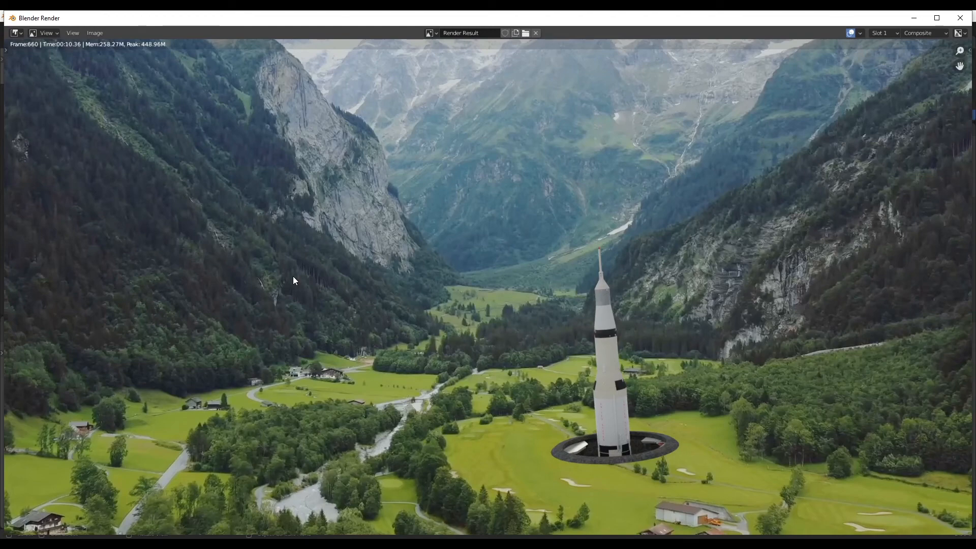
{"action": "left_click", "coordinate": [960, 18]}
{"action": "mouse_move", "coordinate": [407, 121]}
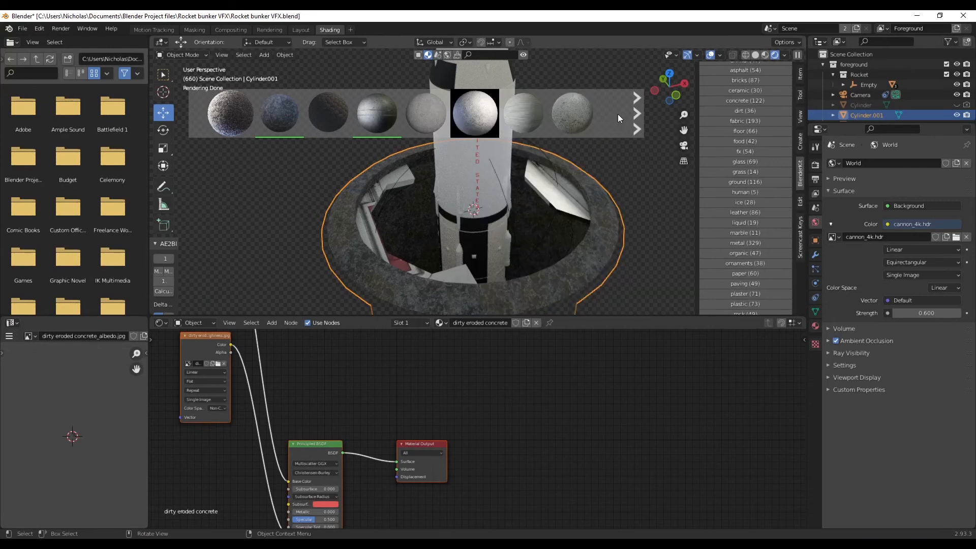
{"action": "left_click", "coordinate": [636, 113]}
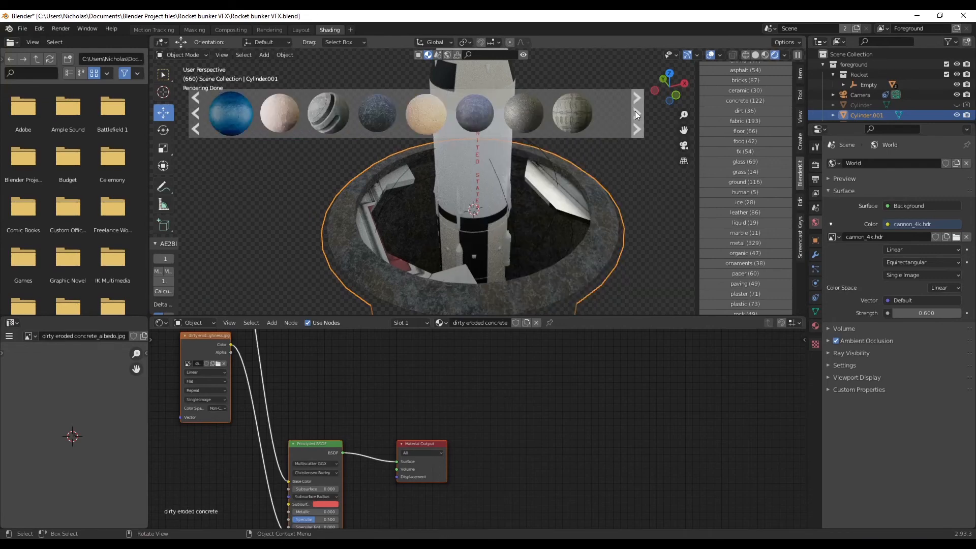
{"action": "left_click", "coordinate": [635, 112]}
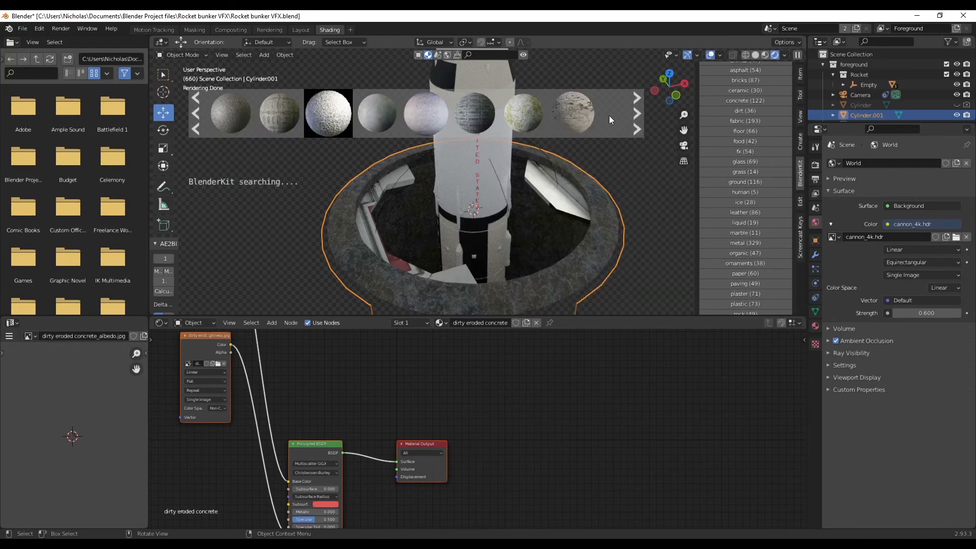
{"action": "mouse_move", "coordinate": [511, 115]}
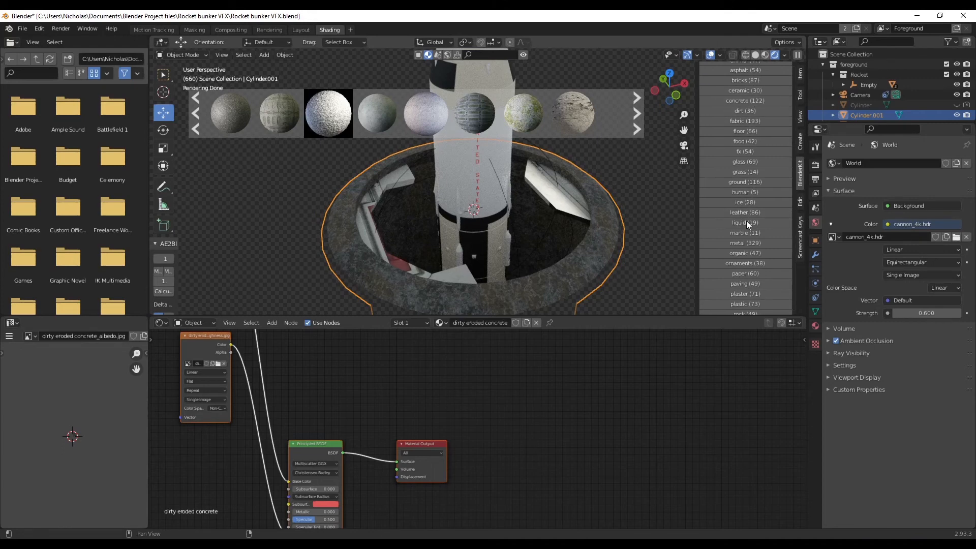
List the metal category in BlenderKit and examine its materials page by page, previewing candidates for the bunker.
{"action": "left_click", "coordinate": [746, 242]}
{"action": "left_click", "coordinate": [746, 242]}
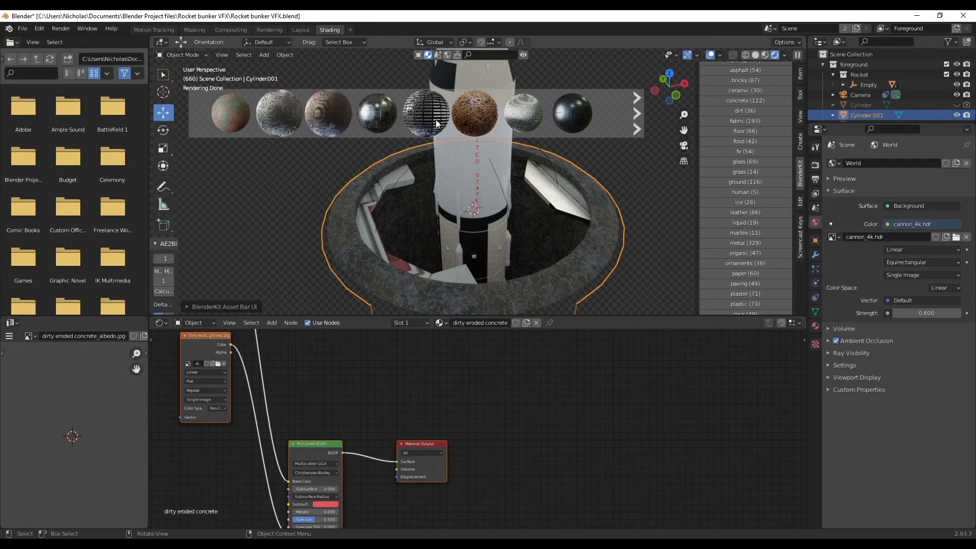
{"action": "mouse_move", "coordinate": [258, 110]}
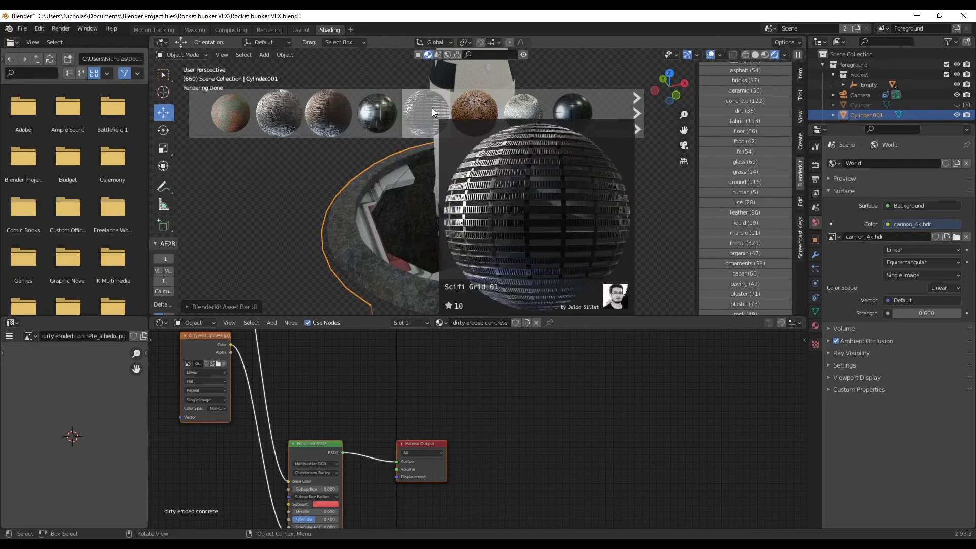
{"action": "mouse_move", "coordinate": [471, 108]}
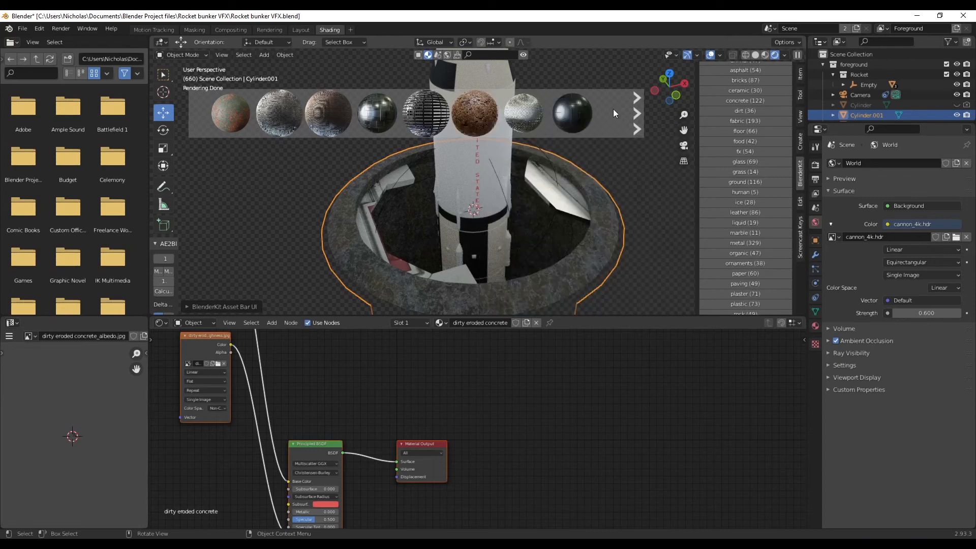
{"action": "left_click", "coordinate": [642, 113]}
{"action": "mouse_move", "coordinate": [417, 113]}
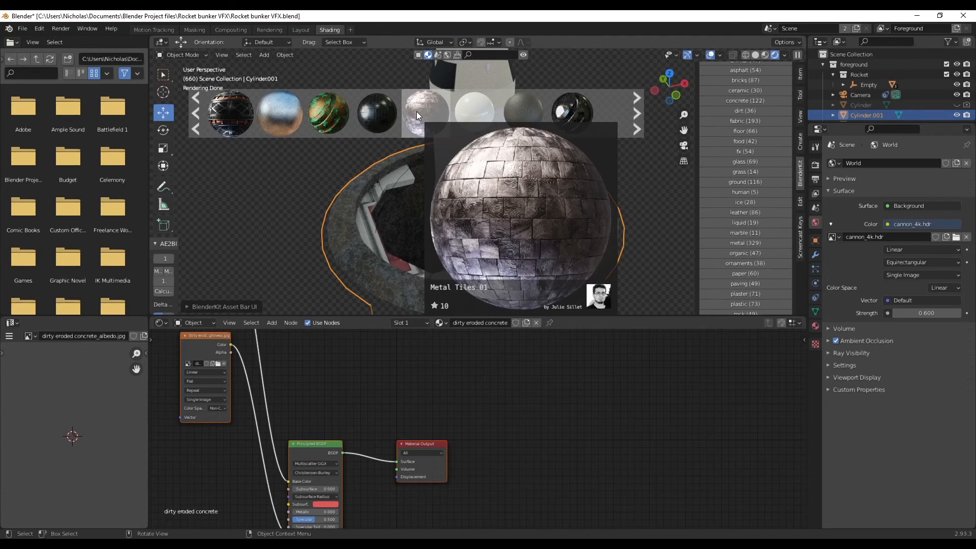
{"action": "mouse_move", "coordinate": [247, 108]}
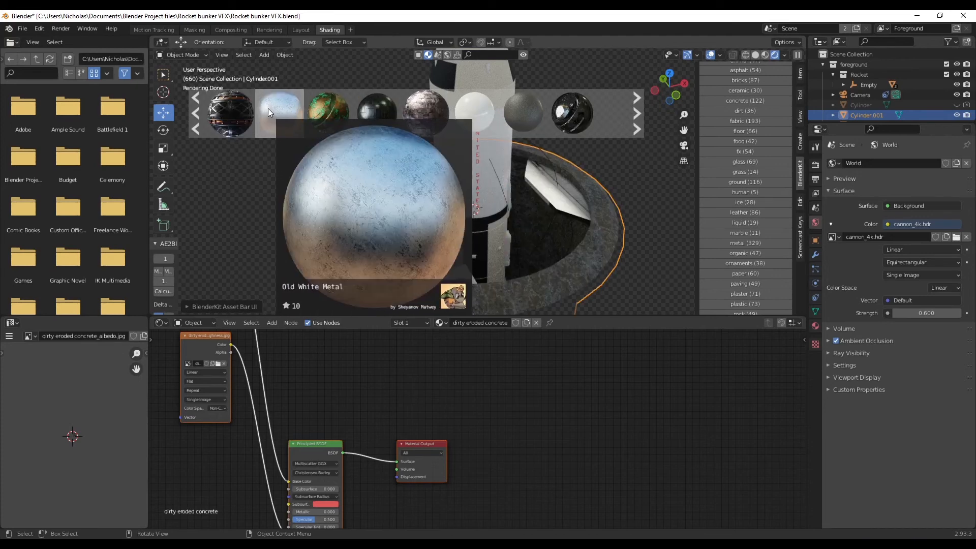
{"action": "left_click", "coordinate": [641, 109]}
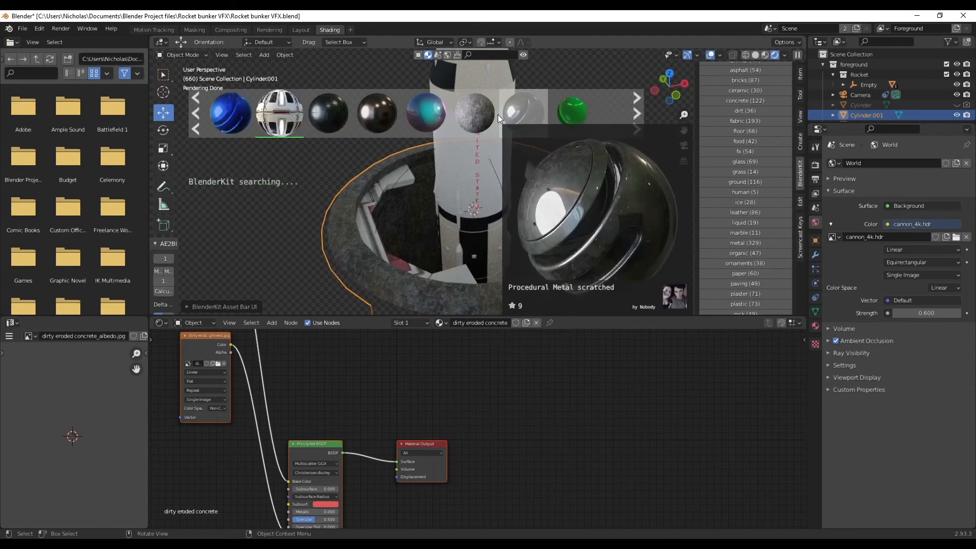
{"action": "mouse_move", "coordinate": [316, 111]}
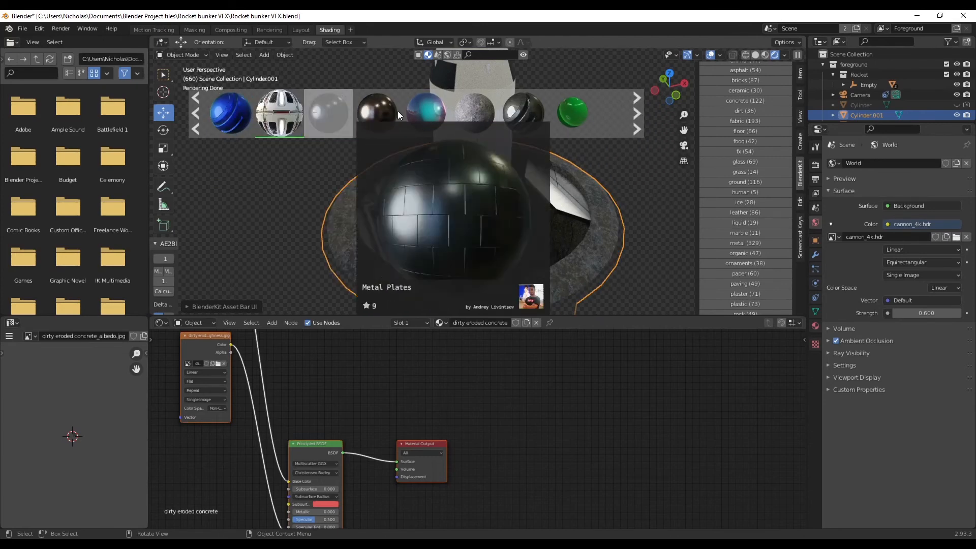
{"action": "left_click", "coordinate": [636, 112]}
{"action": "mouse_move", "coordinate": [568, 116]}
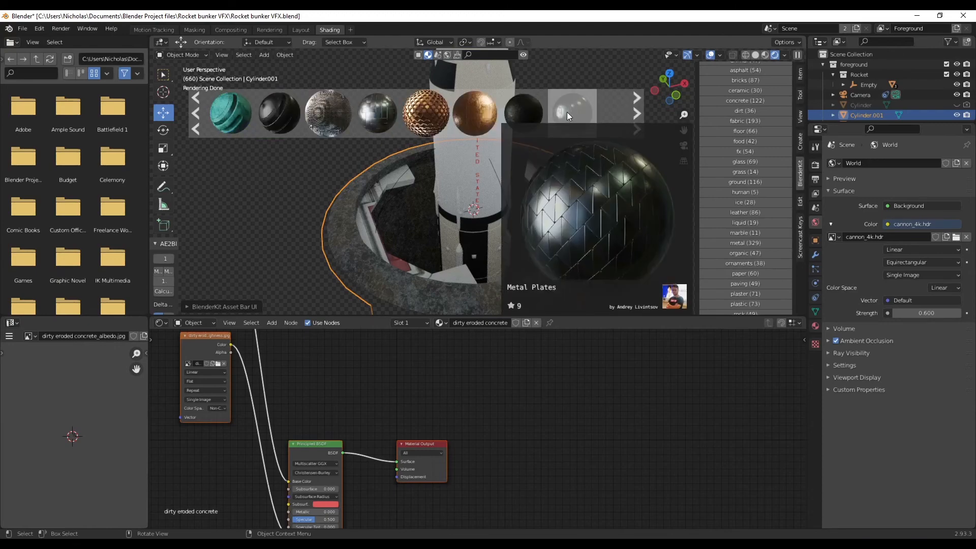
{"action": "mouse_move", "coordinate": [295, 113]}
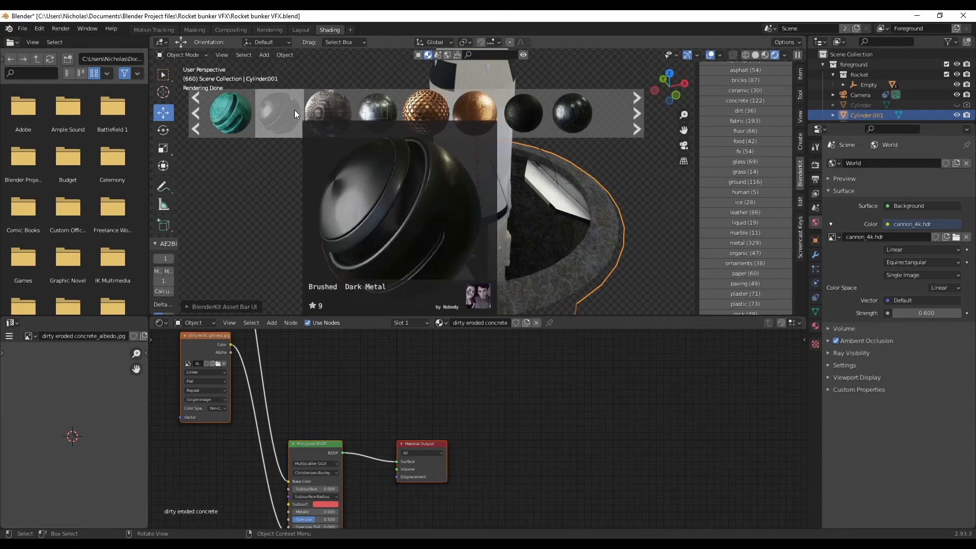
{"action": "left_click", "coordinate": [638, 113]}
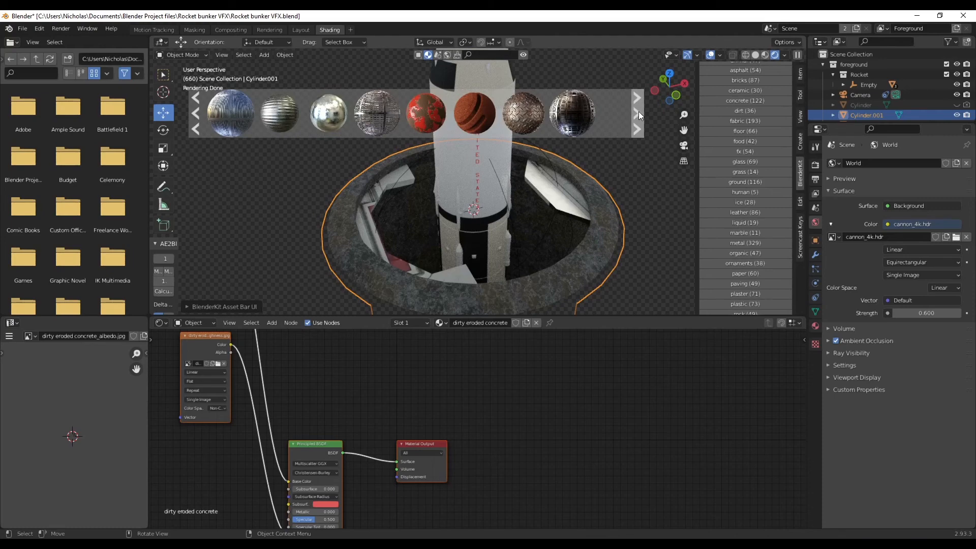
{"action": "mouse_move", "coordinate": [566, 112]}
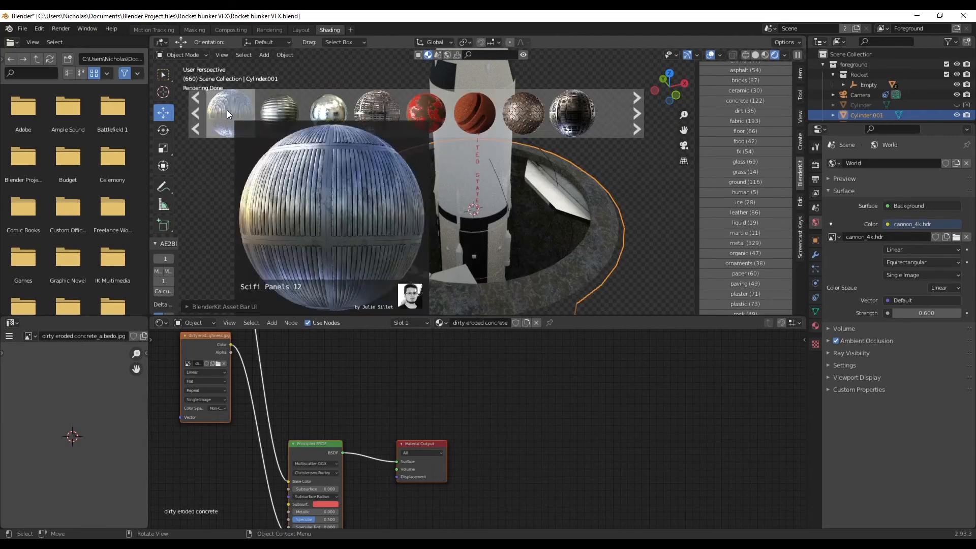
{"action": "left_click", "coordinate": [636, 113]}
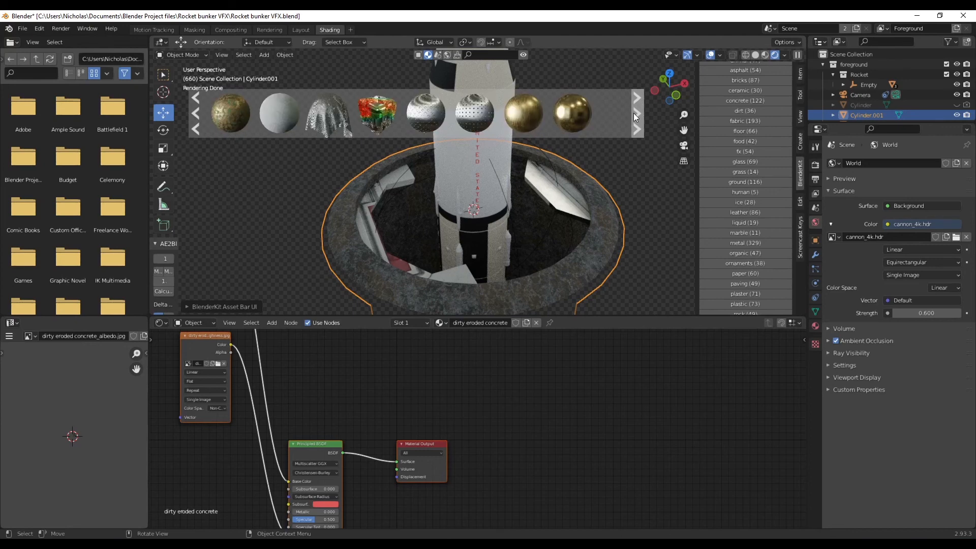
{"action": "left_click", "coordinate": [636, 116]}
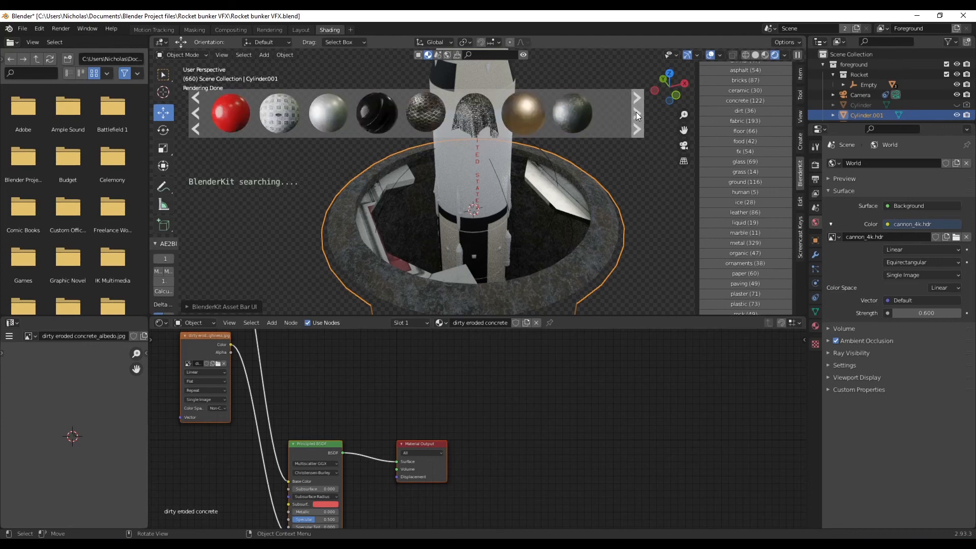
{"action": "left_click", "coordinate": [637, 116]}
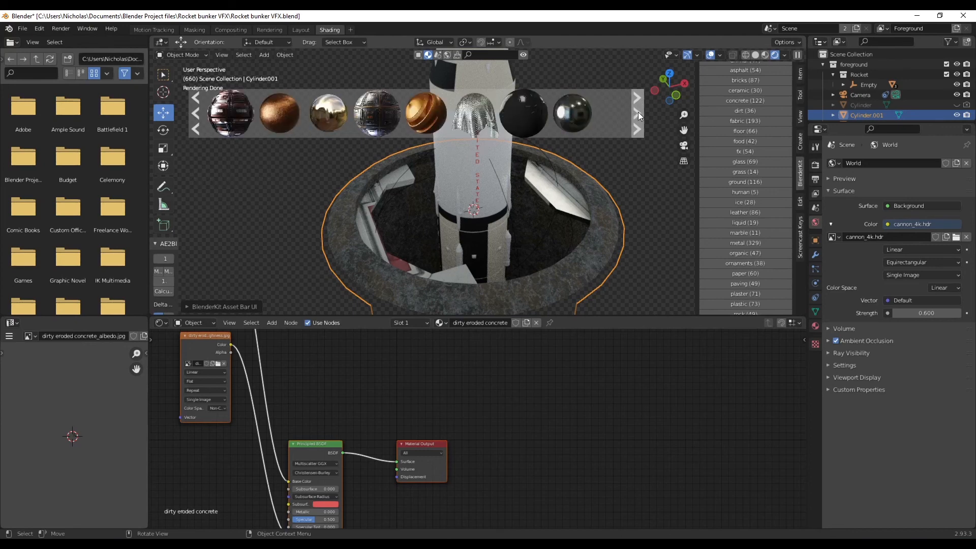
{"action": "left_click", "coordinate": [640, 116]}
Return to the earlier metal results and apply the Scifi Panels 04 material to the Cylinder.001 bunker.
{"action": "left_click", "coordinate": [196, 115]}
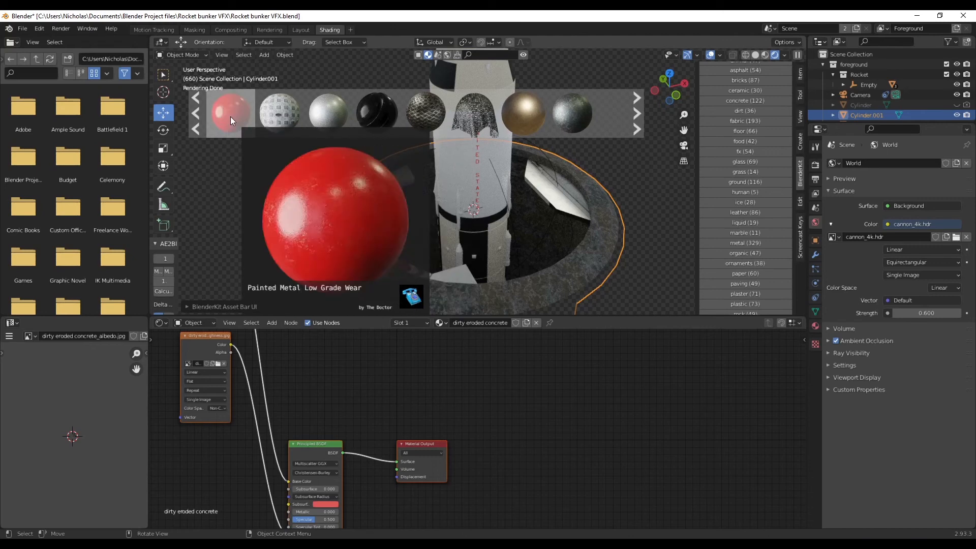
{"action": "left_click", "coordinate": [195, 112]}
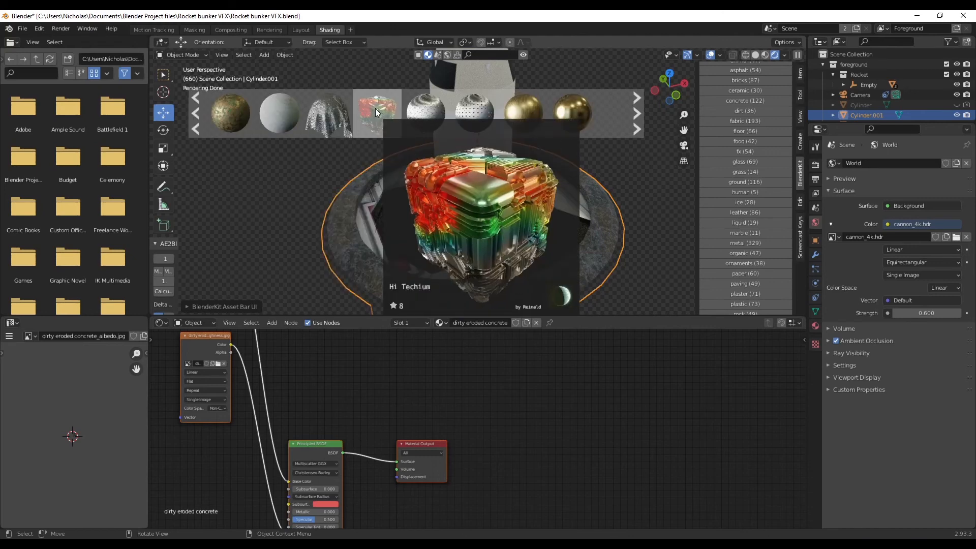
{"action": "left_click", "coordinate": [193, 105]}
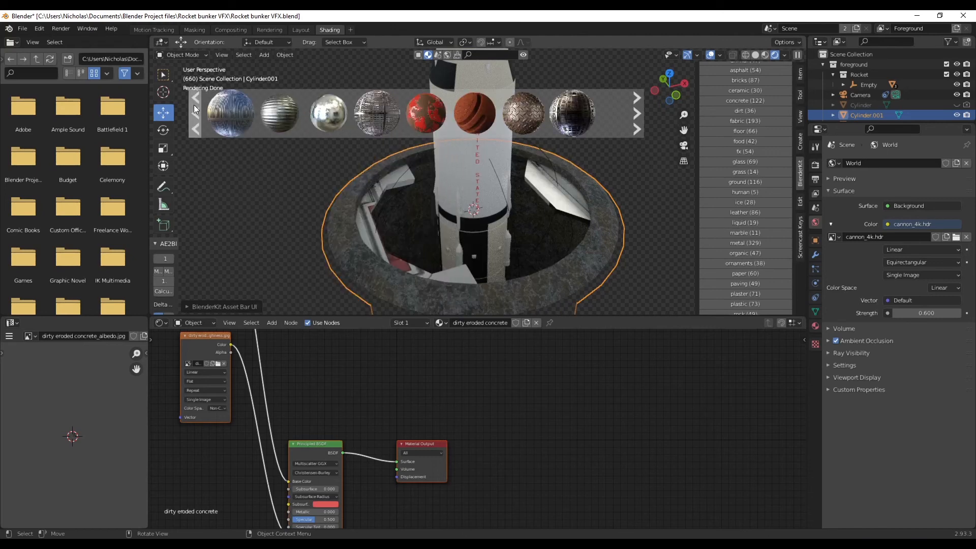
{"action": "left_click", "coordinate": [193, 105]}
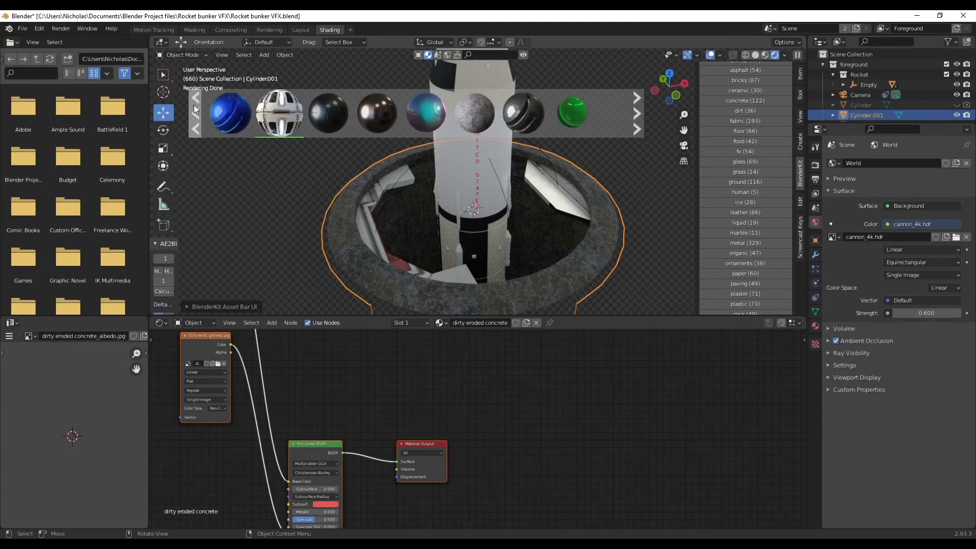
{"action": "left_click", "coordinate": [194, 104]}
{"action": "left_click", "coordinate": [194, 105]}
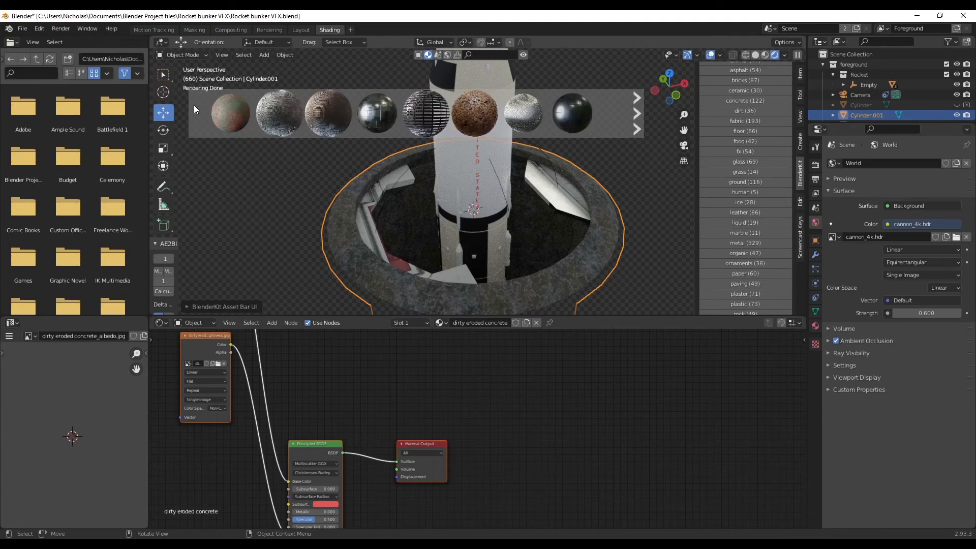
{"action": "left_click", "coordinate": [637, 107]}
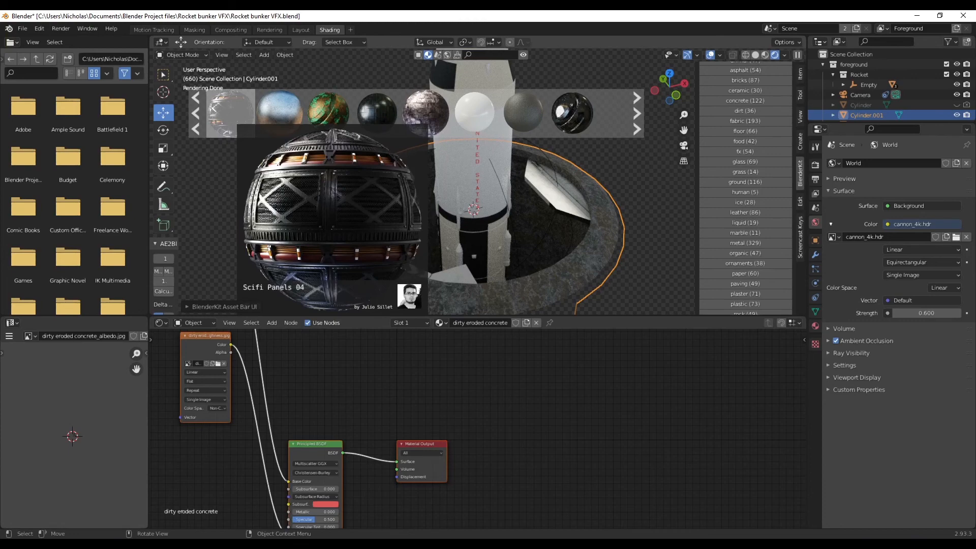
{"action": "left_click_drag", "start_coordinate": [230, 117], "coordinate": [349, 257]}
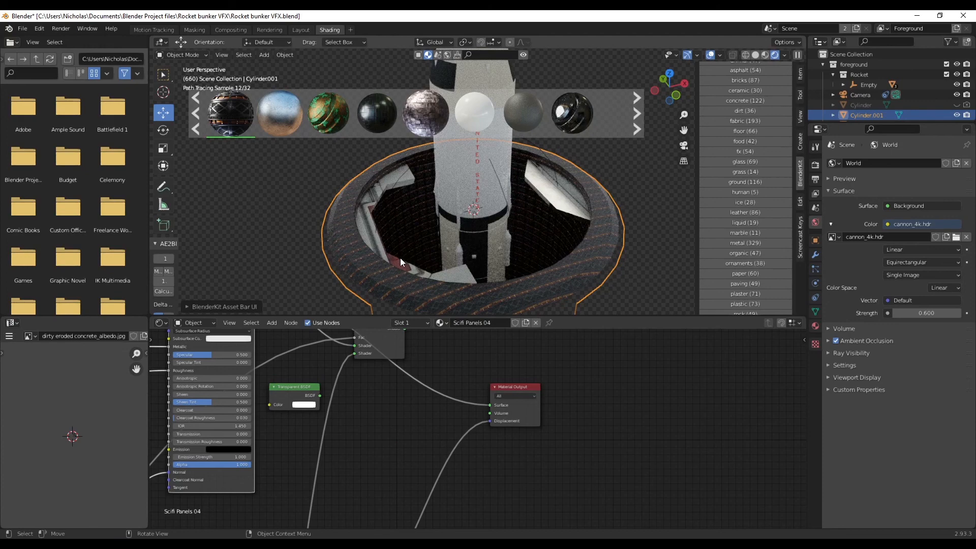
Scale all of the Cylinder.001 bunker's UVs down to well under half size in Edit Mode and return to Object Mode.
{"action": "left_click", "coordinate": [170, 56]}
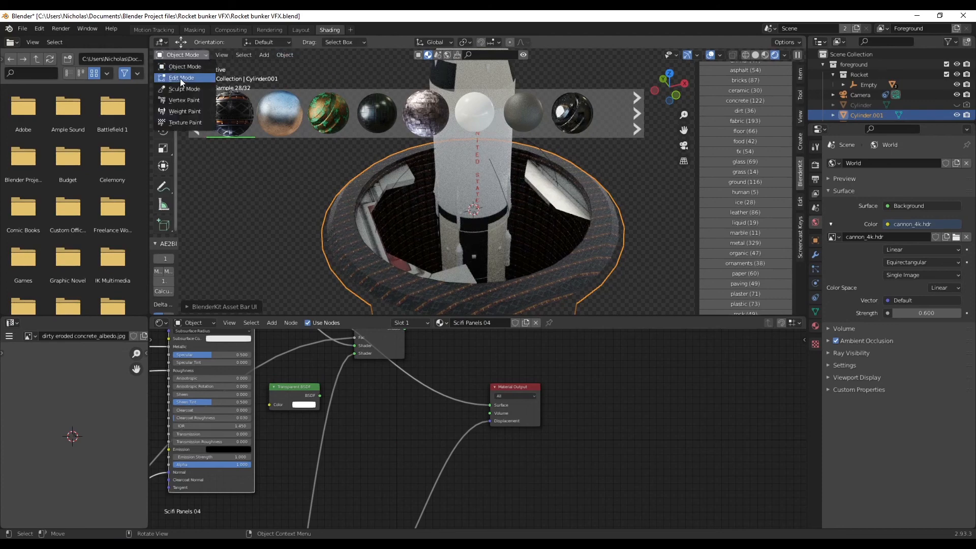
{"action": "left_click", "coordinate": [179, 78]}
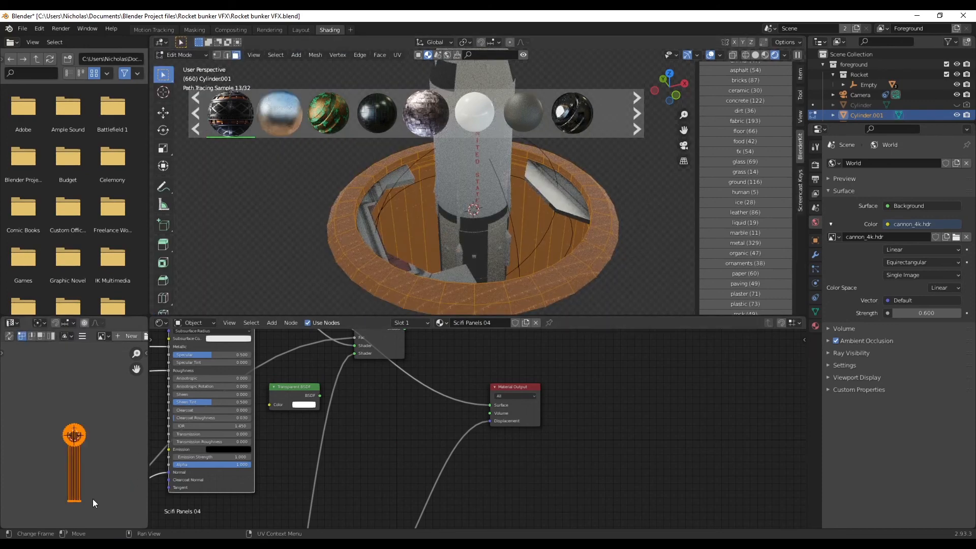
{"action": "key", "text": "s"}
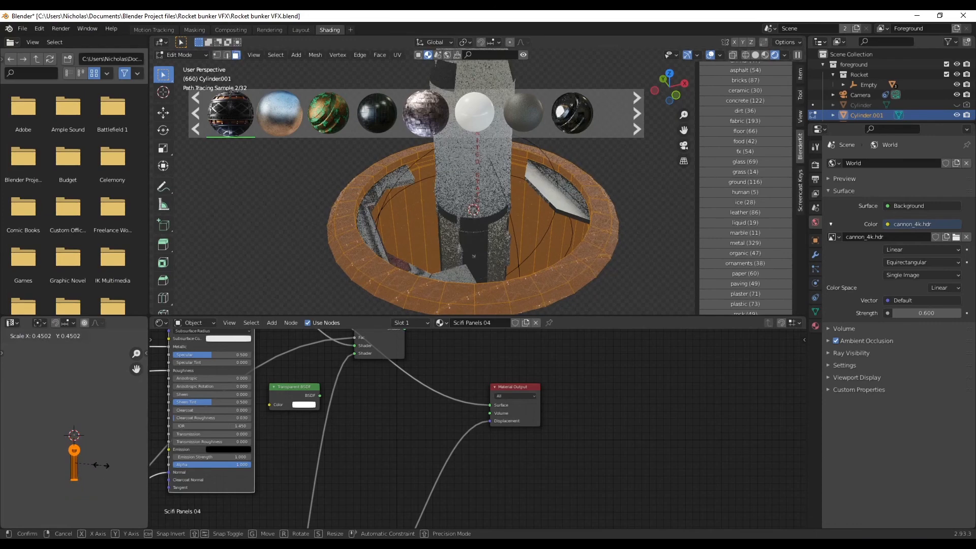
{"action": "left_click", "coordinate": [66, 450]}
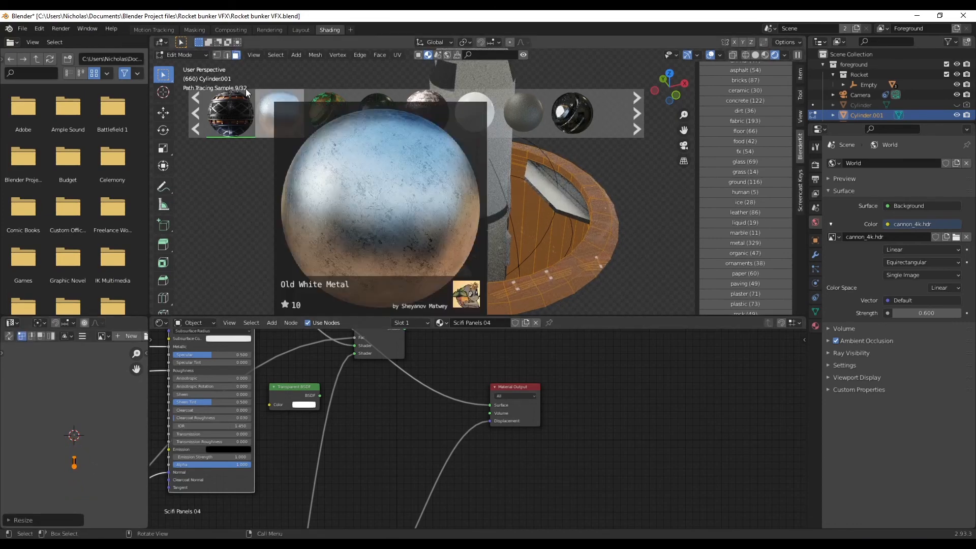
{"action": "left_click", "coordinate": [187, 54]}
{"action": "left_click", "coordinate": [186, 63]}
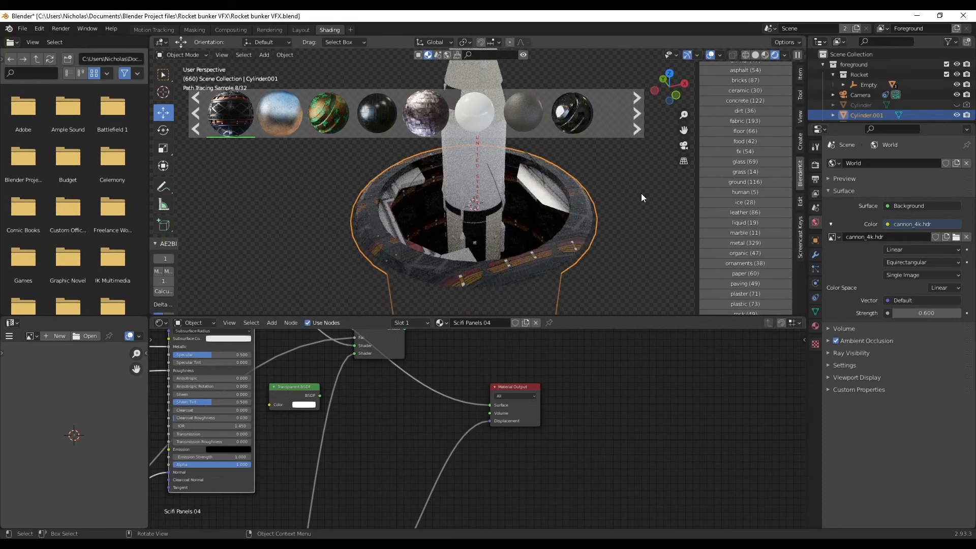
Render the current frame, inspect the panelled bunker and rocket up close against the valley footage, and close the render.
{"action": "key", "text": "F12"}
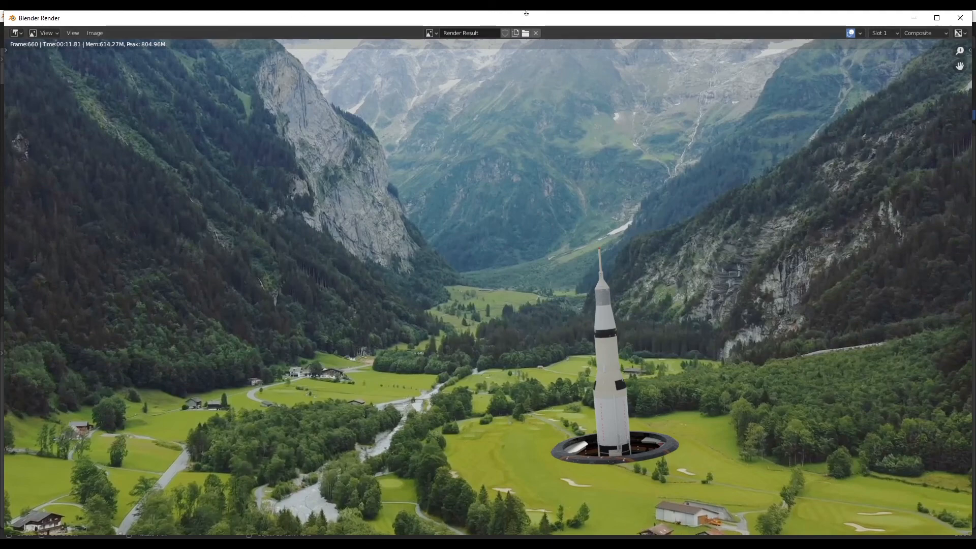
{"action": "scroll", "coordinate": [386, 306], "scroll_direction": "down", "scroll_amount": 1}
{"action": "scroll", "coordinate": [386, 307], "scroll_direction": "up", "scroll_amount": 1}
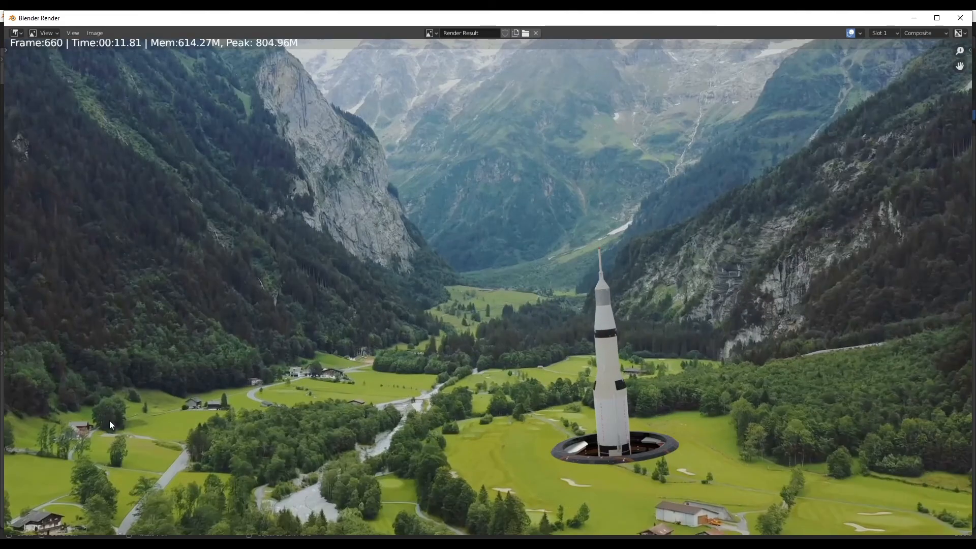
{"action": "scroll", "coordinate": [346, 466], "scroll_direction": "down", "scroll_amount": 1}
{"action": "scroll", "coordinate": [656, 473], "scroll_direction": "up", "scroll_amount": 3}
{"action": "middle_click_drag", "start_coordinate": [738, 478], "coordinate": [465, 366]}
{"action": "scroll", "coordinate": [461, 417], "scroll_direction": "up", "scroll_amount": 1}
{"action": "middle_click_drag", "start_coordinate": [456, 431], "coordinate": [455, 461]}
{"action": "scroll", "coordinate": [414, 410], "scroll_direction": "down", "scroll_amount": 2}
{"action": "middle_click_drag", "start_coordinate": [432, 374], "coordinate": [506, 410]}
{"action": "scroll", "coordinate": [447, 392], "scroll_direction": "down", "scroll_amount": 1}
{"action": "scroll", "coordinate": [599, 440], "scroll_direction": "down", "scroll_amount": 2}
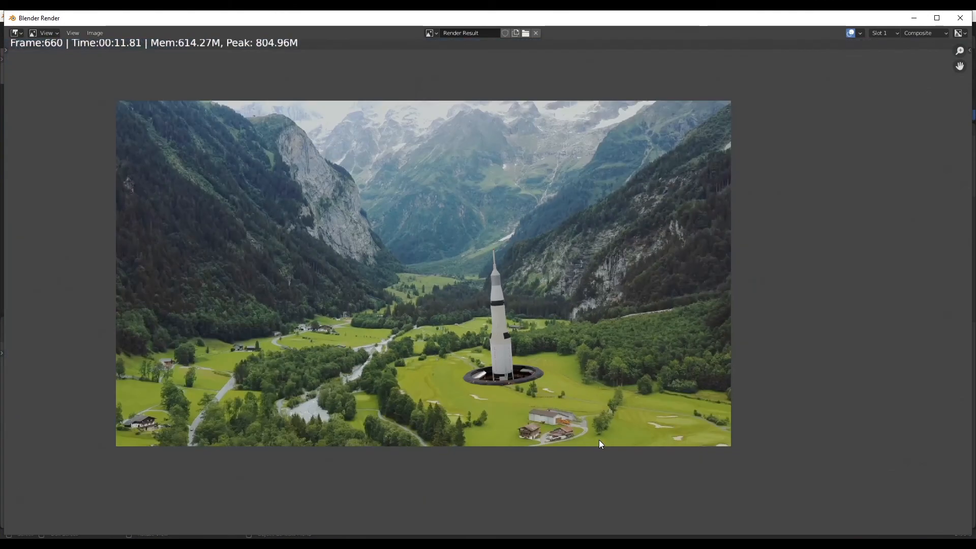
{"action": "scroll", "coordinate": [626, 415], "scroll_direction": "up", "scroll_amount": 1}
{"action": "middle_click_drag", "start_coordinate": [626, 416], "coordinate": [626, 429]}
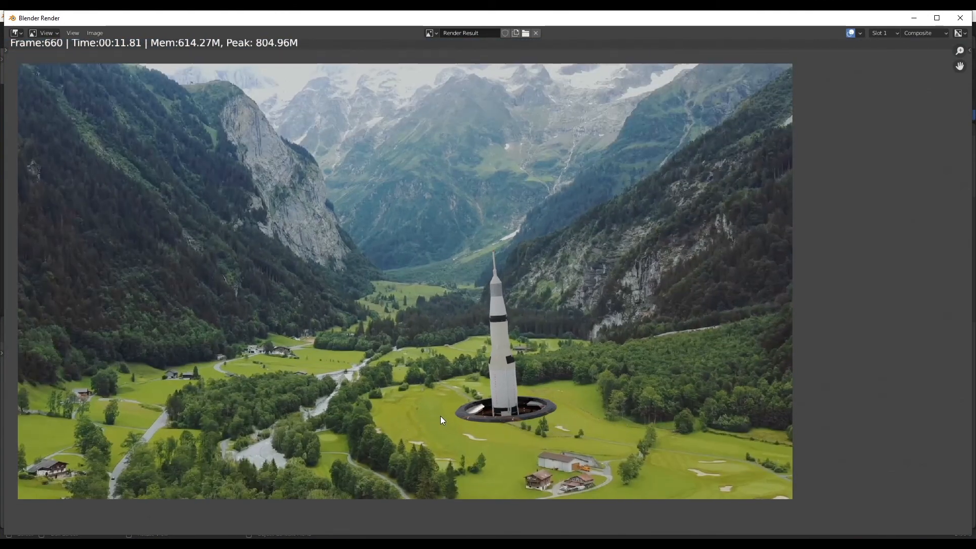
{"action": "left_click", "coordinate": [960, 18]}
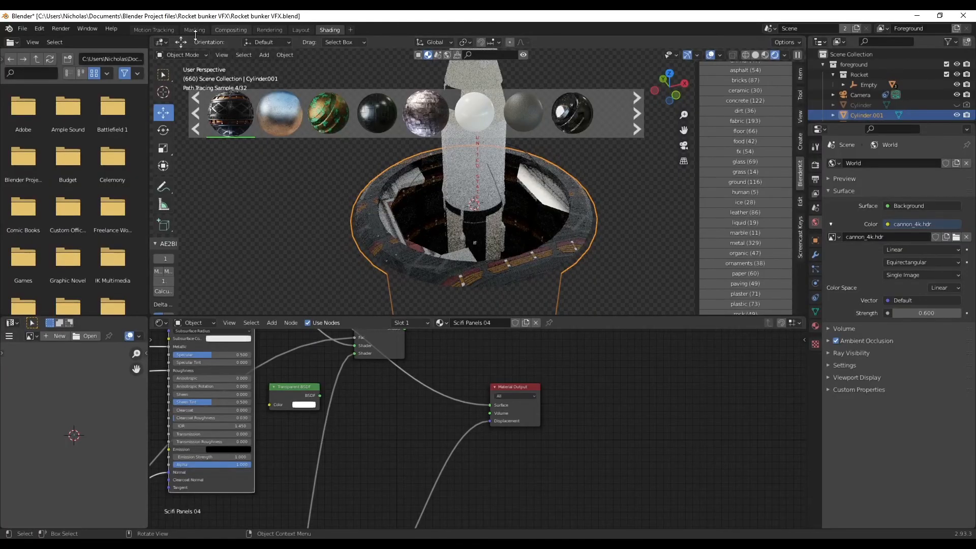
Show the scene through the camera in the Layout workspace with the bunker deselected and the whole camera frame in view.
{"action": "left_click", "coordinate": [305, 29]}
{"action": "scroll", "coordinate": [457, 137], "scroll_direction": "down", "scroll_amount": 5}
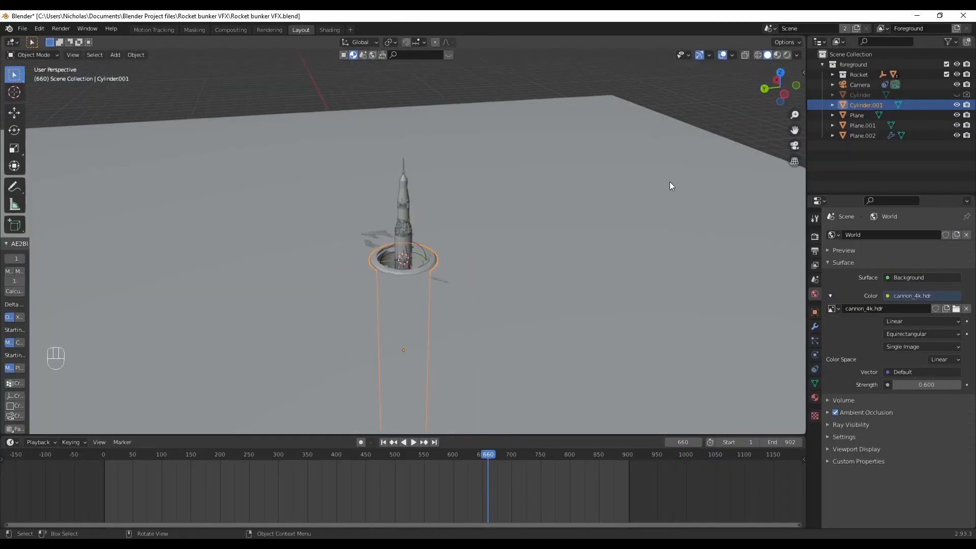
{"action": "left_click", "coordinate": [795, 146]}
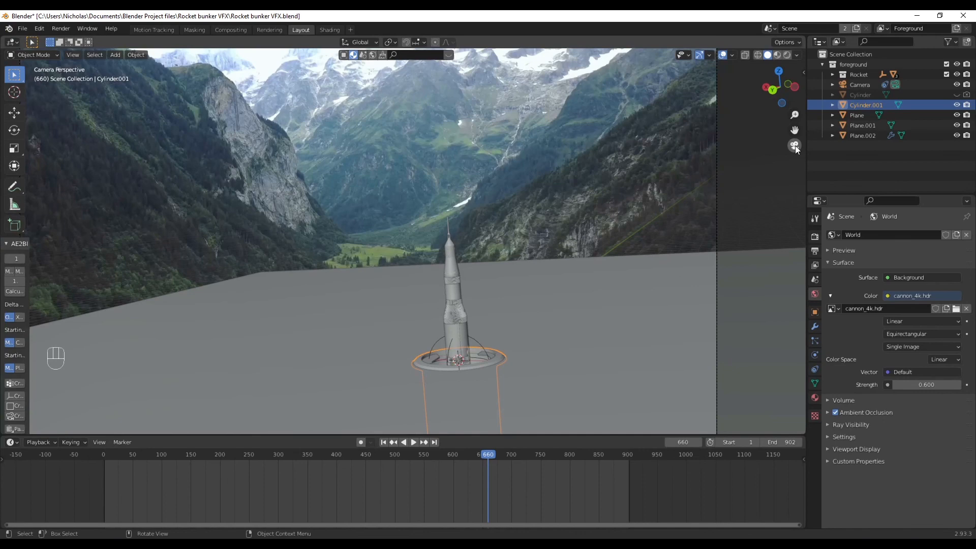
{"action": "left_click", "coordinate": [736, 185]}
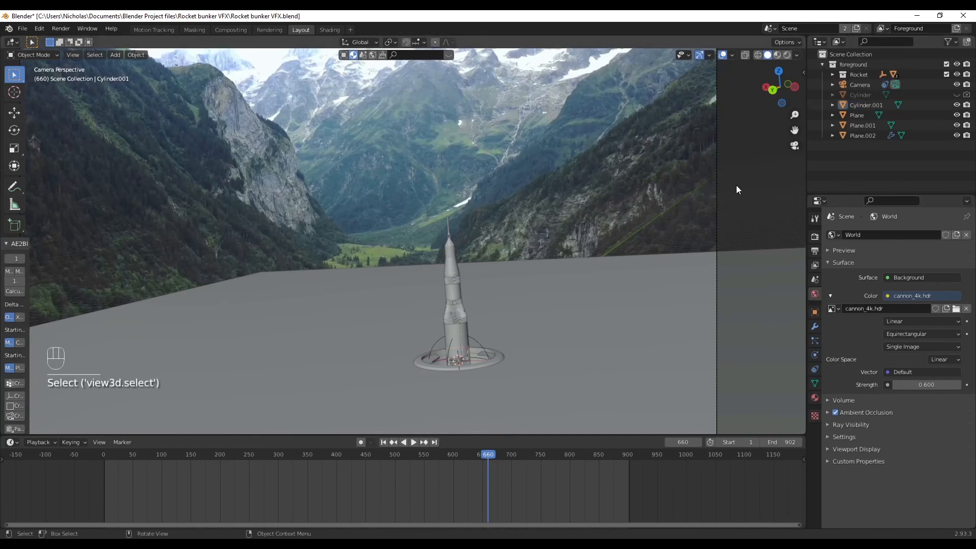
{"action": "scroll", "coordinate": [736, 186], "scroll_direction": "down", "scroll_amount": 5}
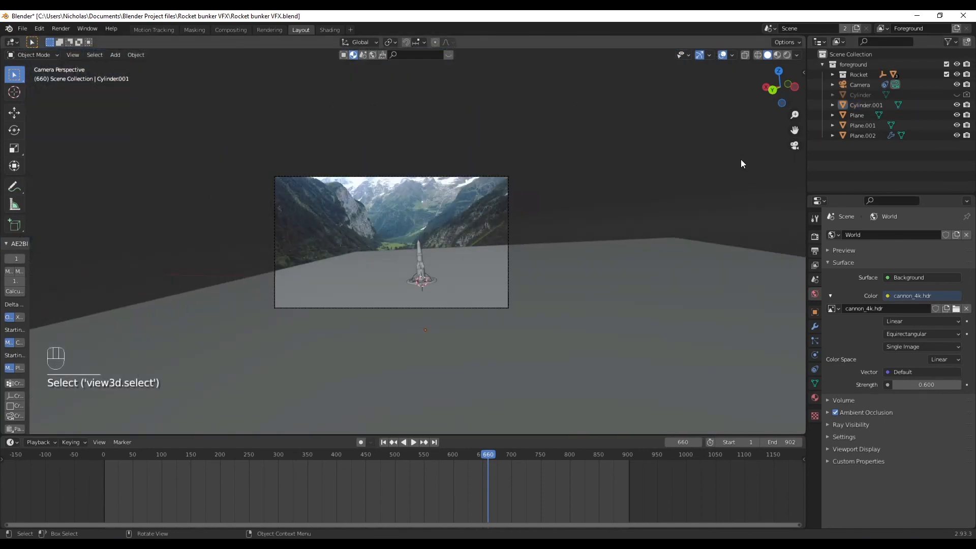
Box-select the camera, rocket, Cylinder.001 and the planes together, and show the viewport in rendered shading with the Move tool active.
{"action": "left_click_drag", "start_coordinate": [740, 159], "coordinate": [93, 374]}
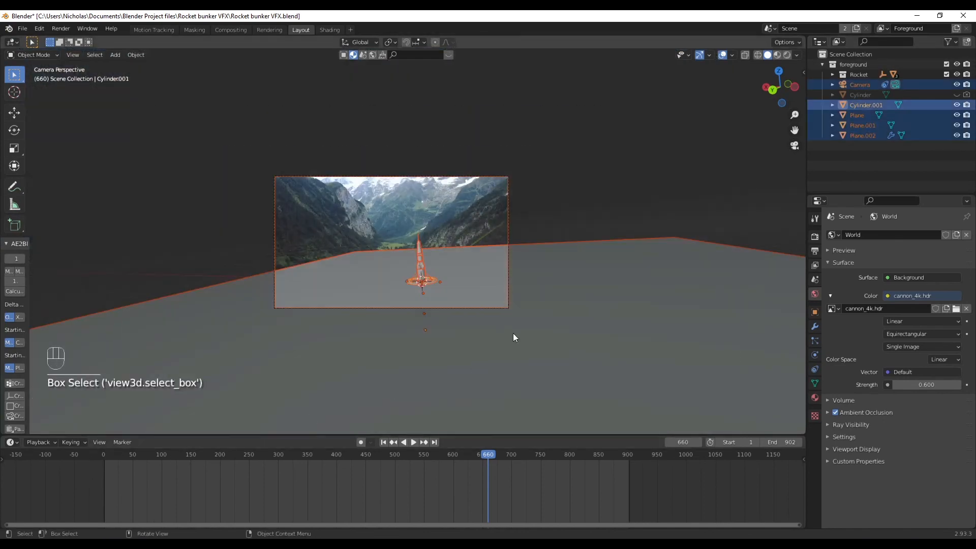
{"action": "left_click", "coordinate": [560, 338], "text": "shift"}
{"action": "left_click", "coordinate": [569, 277], "text": "shift"}
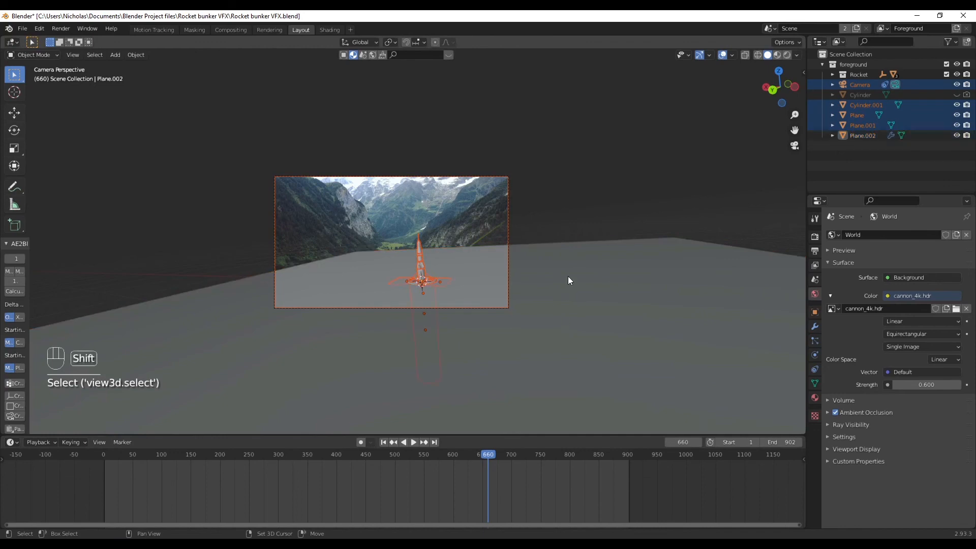
{"action": "scroll", "coordinate": [428, 299], "scroll_direction": "up", "scroll_amount": 4}
{"action": "left_click", "coordinate": [731, 175]}
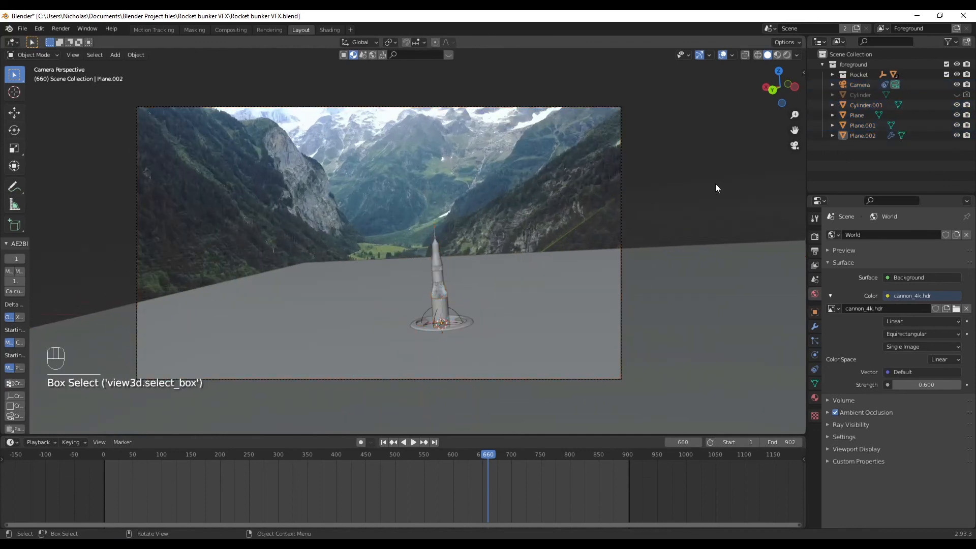
{"action": "left_click_drag", "start_coordinate": [727, 175], "coordinate": [248, 340]}
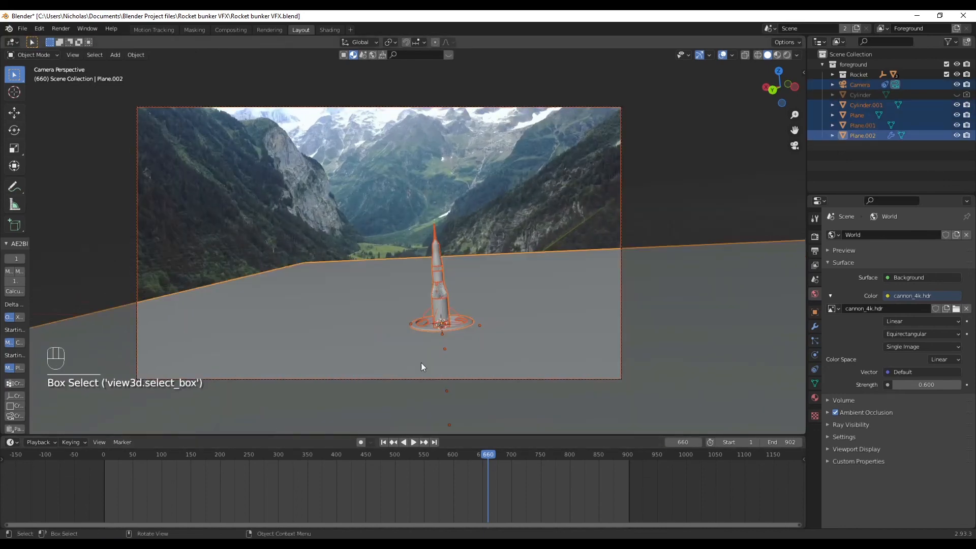
{"action": "left_click", "coordinate": [787, 55]}
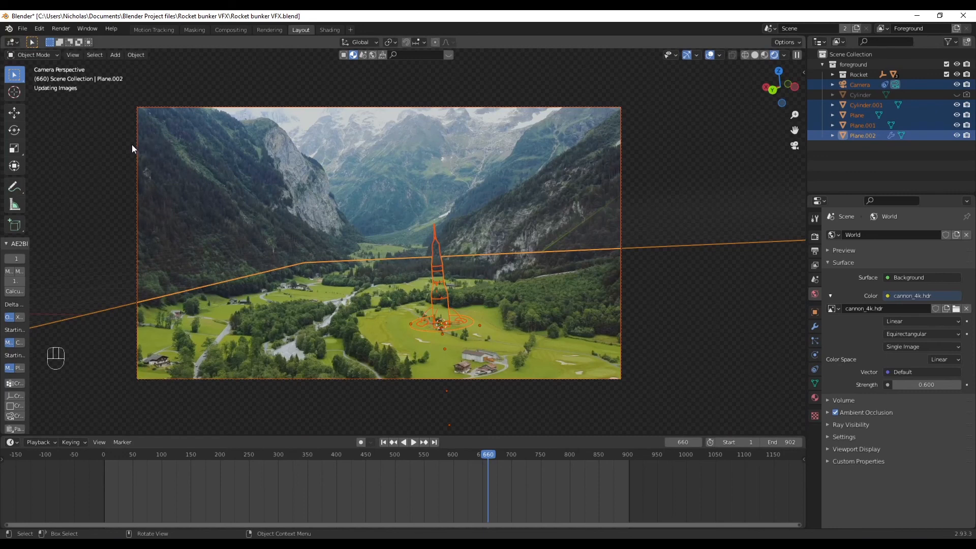
{"action": "left_click", "coordinate": [14, 116]}
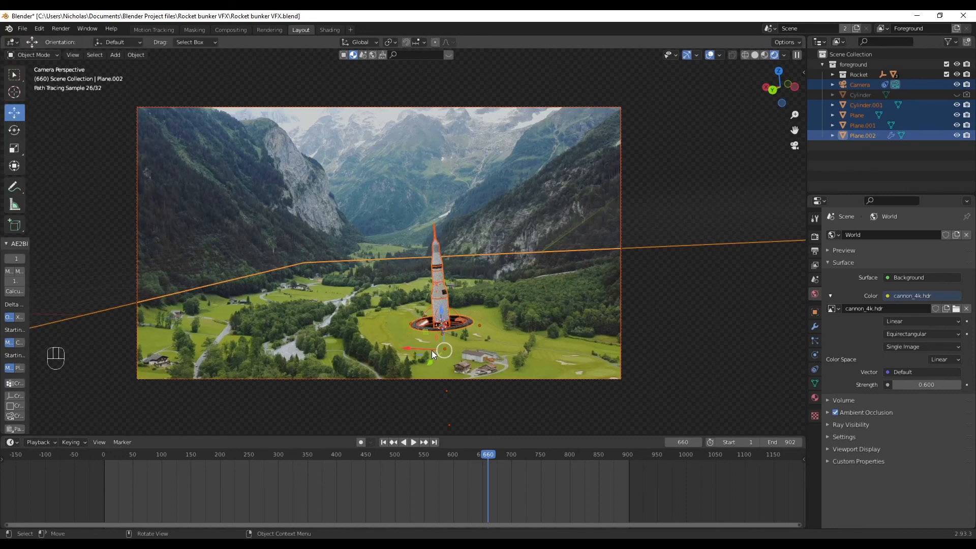
Try moving the whole selection including the camera along the global X axis, undo it and deselect everything.
{"action": "key", "text": "g"}
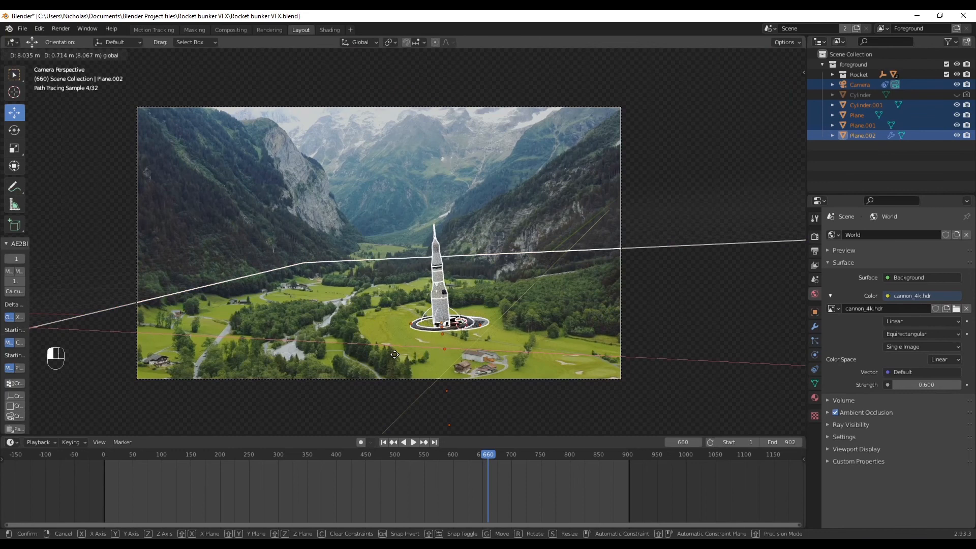
{"action": "left_click", "coordinate": [487, 361]}
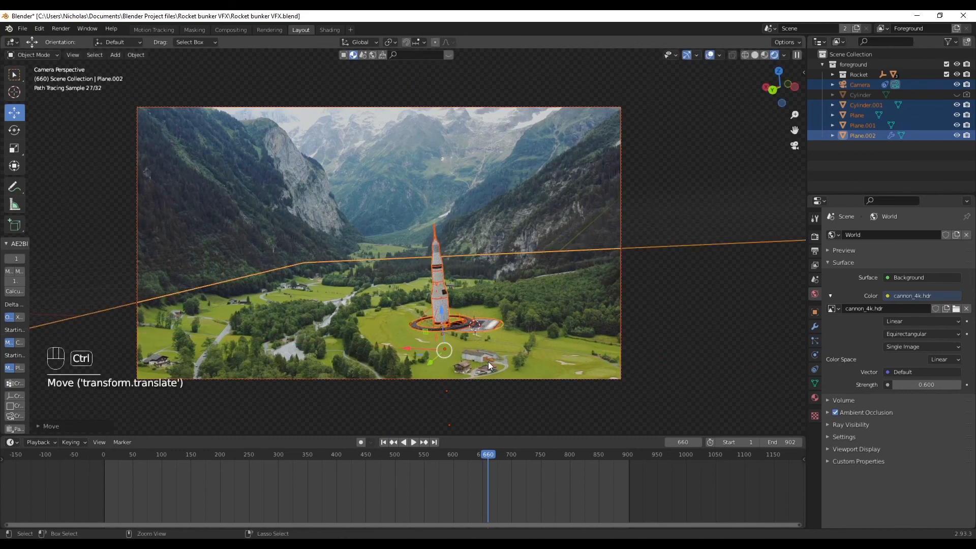
{"action": "key", "text": "ctrl+z"}
{"action": "left_click", "coordinate": [691, 156]}
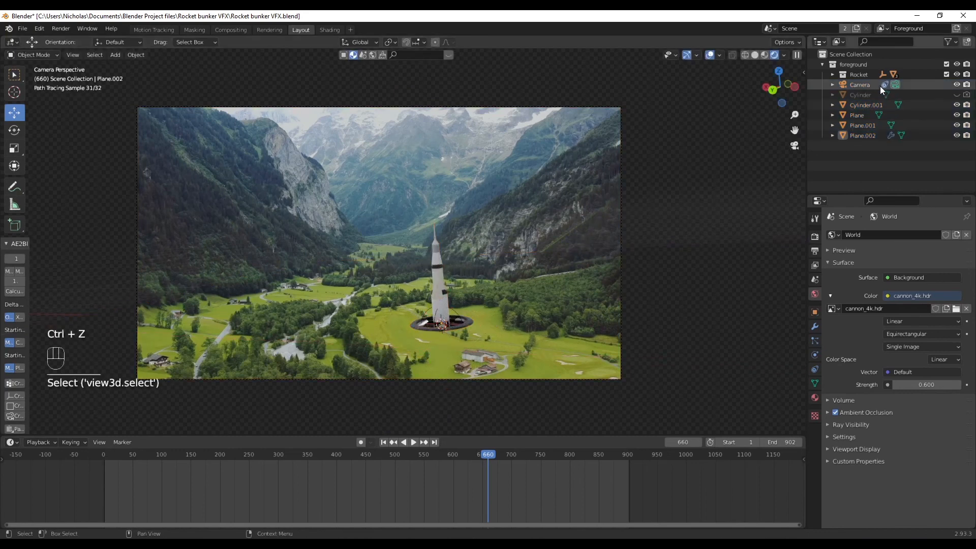
Move the Camera out of the foreground collection into the Scene Collection.
{"action": "left_click", "coordinate": [852, 94]}
{"action": "left_click", "coordinate": [852, 84]}
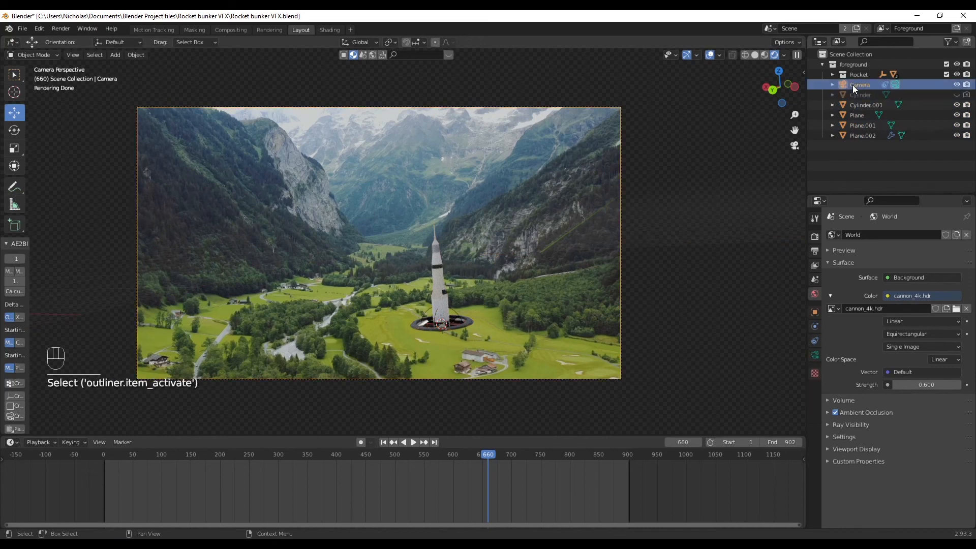
{"action": "key", "text": "m"}
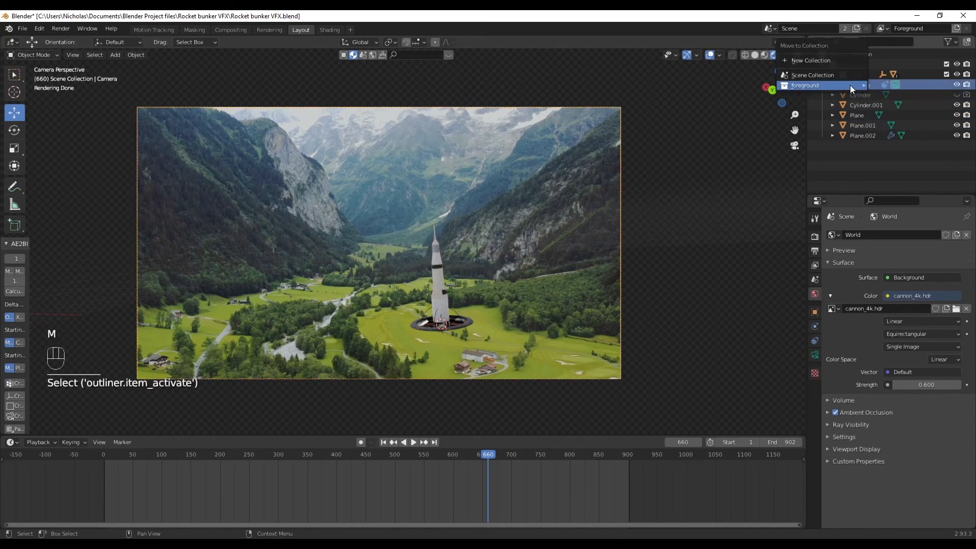
{"action": "mouse_move", "coordinate": [850, 84]}
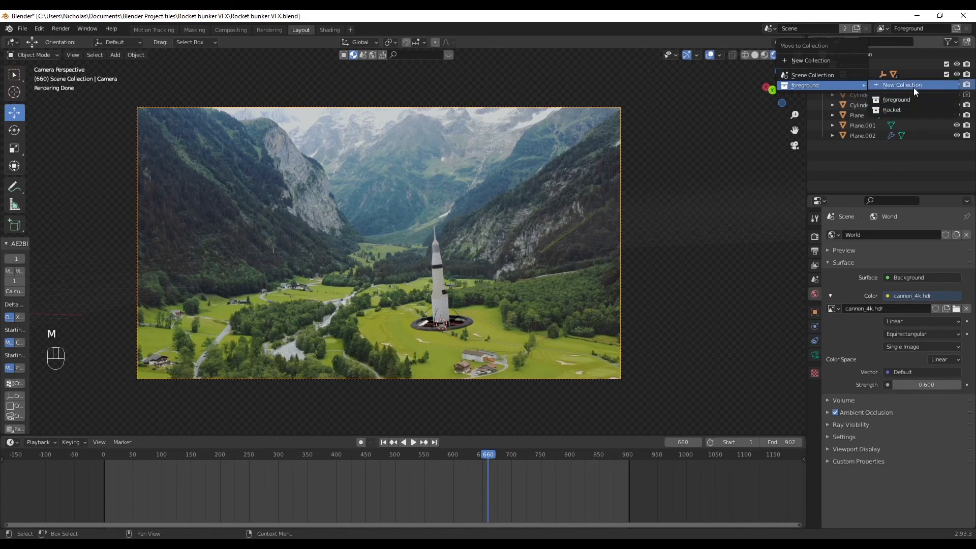
{"action": "left_click", "coordinate": [903, 100]}
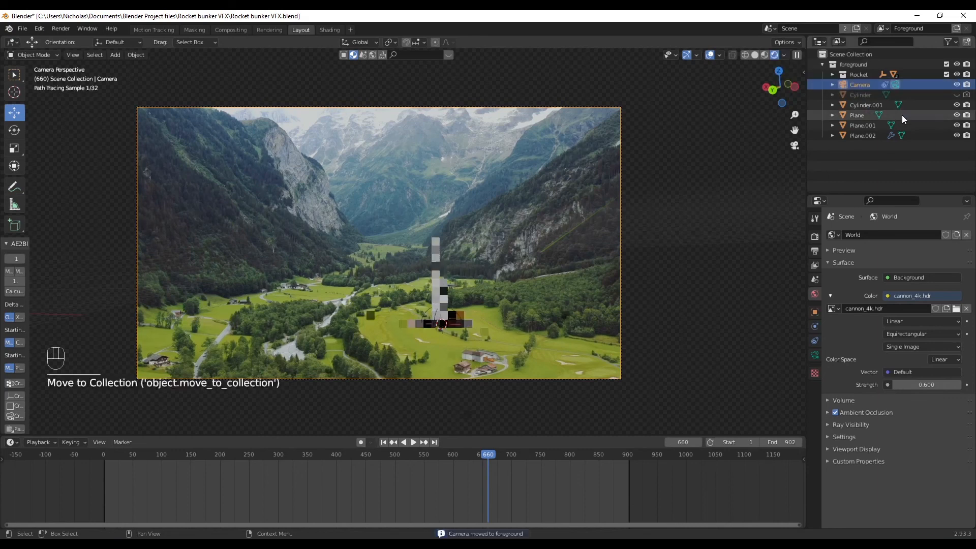
{"action": "left_click", "coordinate": [898, 165]}
{"action": "left_click_drag", "start_coordinate": [861, 83], "coordinate": [855, 55]}
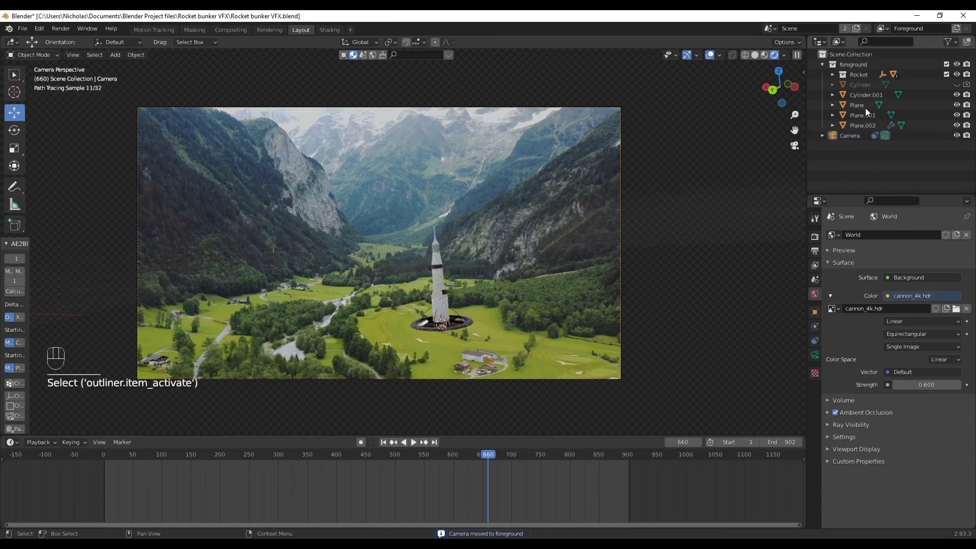
Try shifting everything from the Rocket collection through Plane.002 along X towards the river, and undo the move.
{"action": "left_click", "coordinate": [858, 72]}
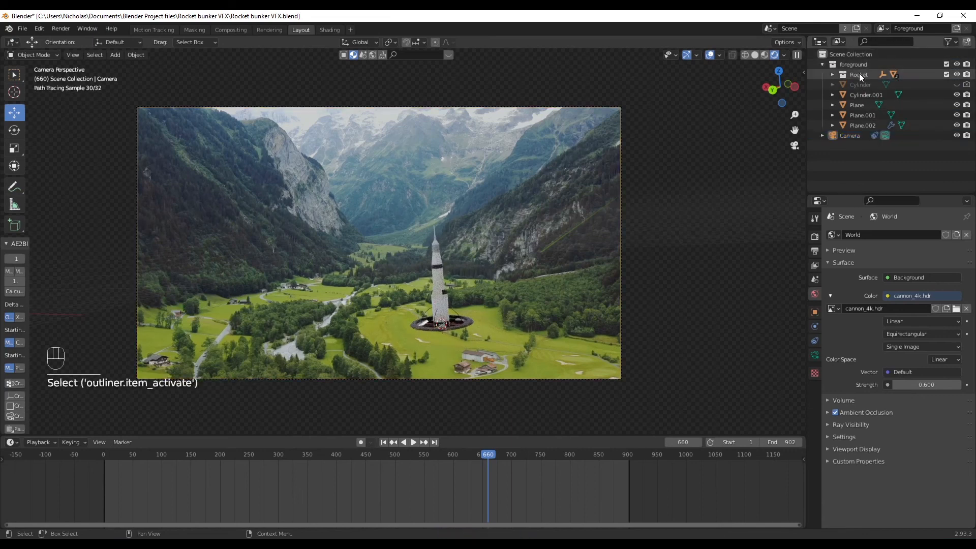
{"action": "left_click", "coordinate": [860, 125], "text": "shift"}
{"action": "left_click_drag", "start_coordinate": [405, 347], "coordinate": [367, 346]}
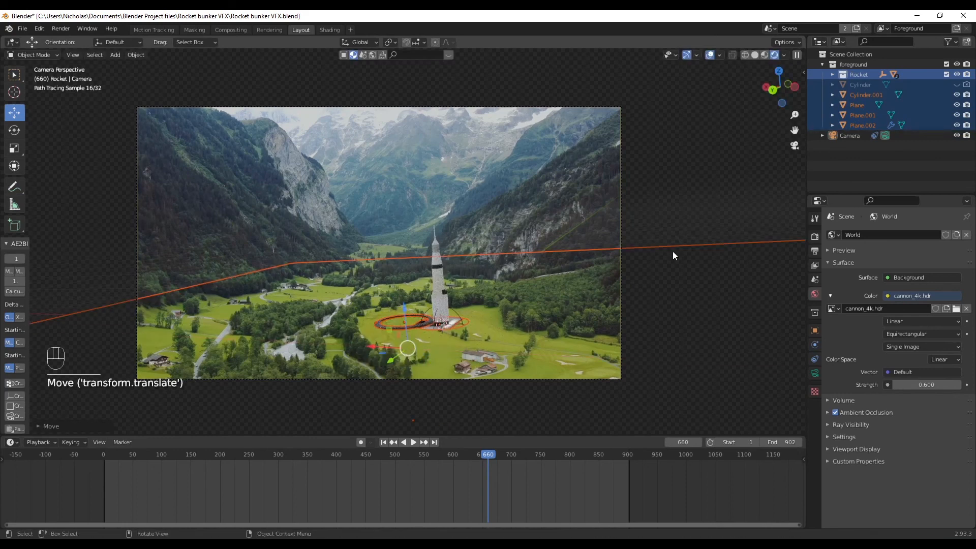
{"action": "key", "text": "ctrl+z"}
{"action": "left_click", "coordinate": [868, 84]}
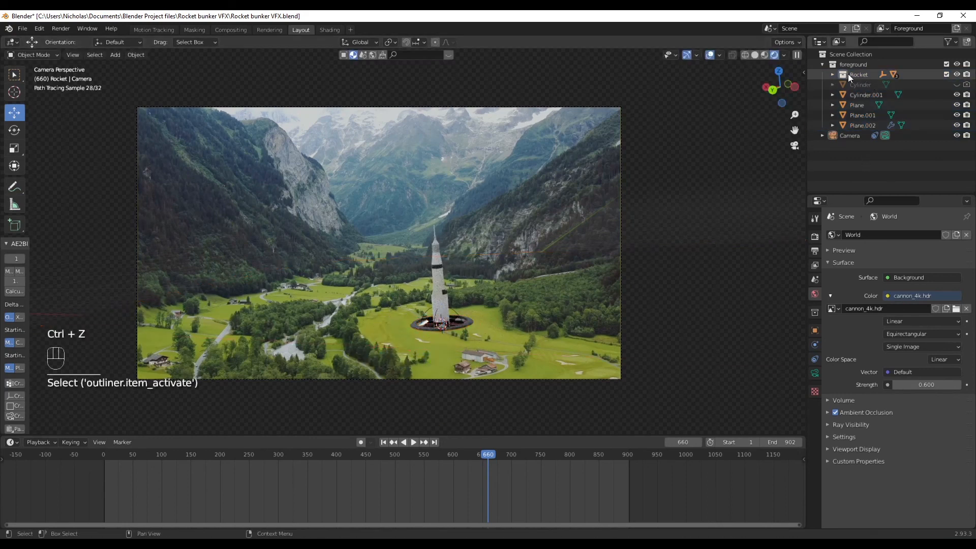
Select all objects in the Rocket collection and add Cylinder, Cylinder.001, Plane, Plane.001 and Plane.002 to the selection.
{"action": "left_click", "coordinate": [847, 74]}
{"action": "right_click", "coordinate": [851, 72]}
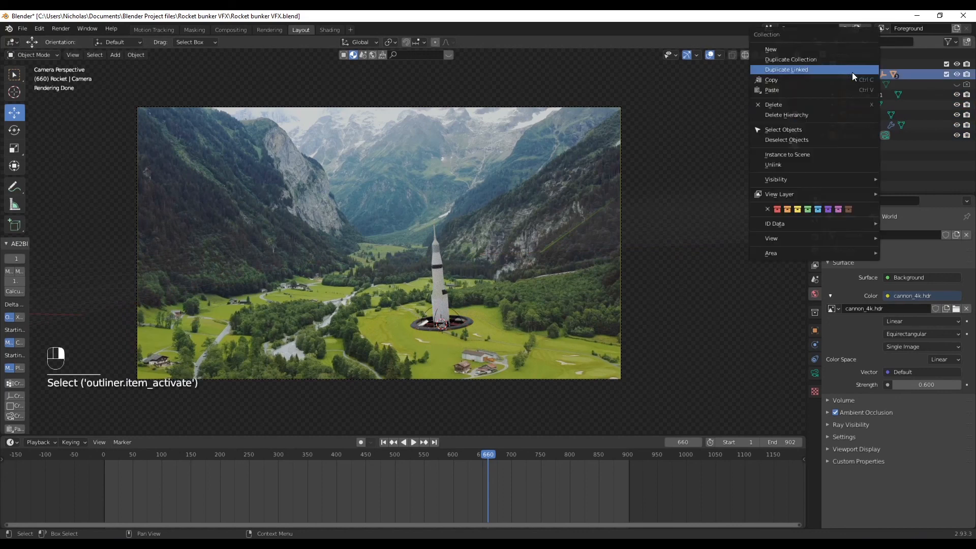
{"action": "left_click", "coordinate": [784, 137]}
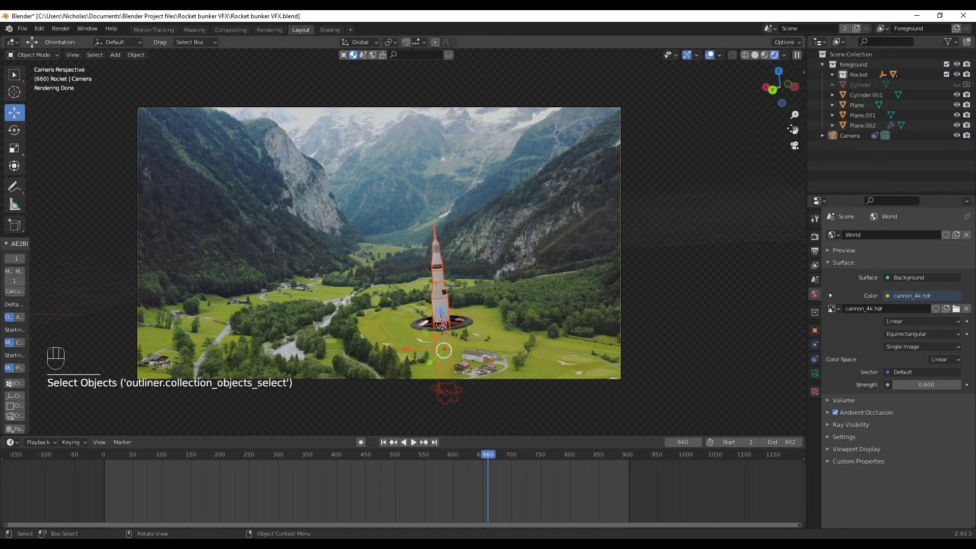
{"action": "key", "text": "ctrl"}
{"action": "left_click", "coordinate": [869, 86], "text": "ctrl"}
{"action": "left_click", "coordinate": [867, 97], "text": "ctrl"}
{"action": "left_click", "coordinate": [862, 104], "text": "ctrl"}
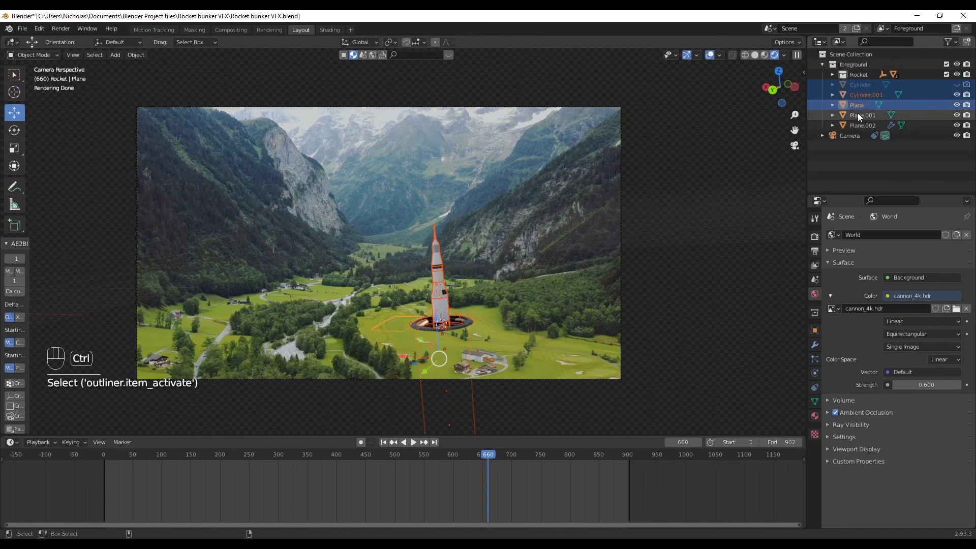
{"action": "left_click", "coordinate": [858, 115], "text": "ctrl"}
{"action": "left_click", "coordinate": [853, 125], "text": "ctrl"}
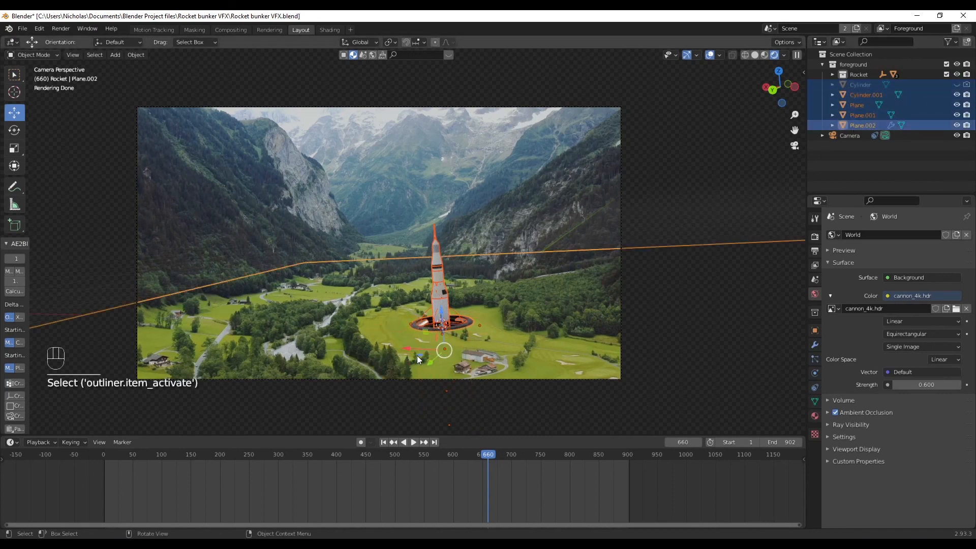
Try moving the rocket, bunker and planes about 18 m towards the river, check the placement, undo the move and deselect all.
{"action": "key", "text": "g"}
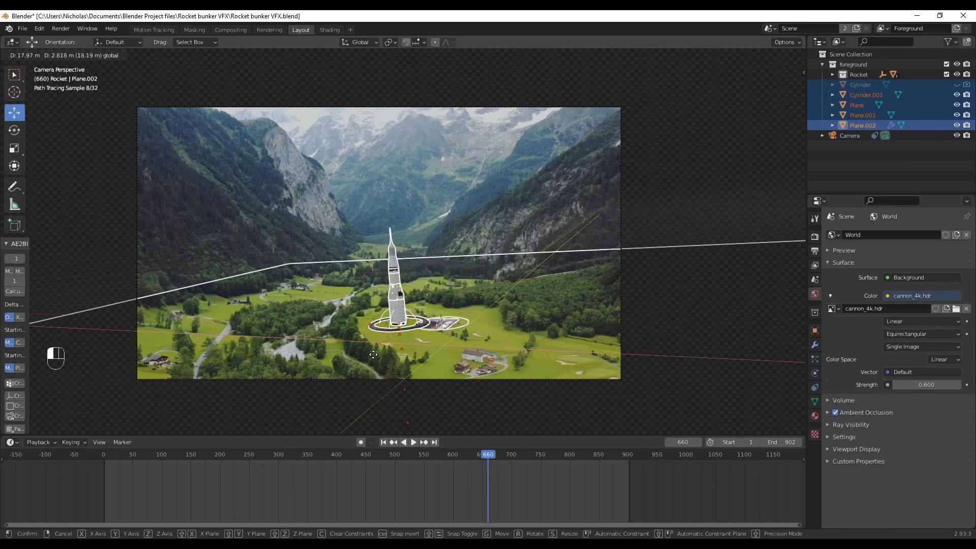
{"action": "left_click", "coordinate": [373, 354]}
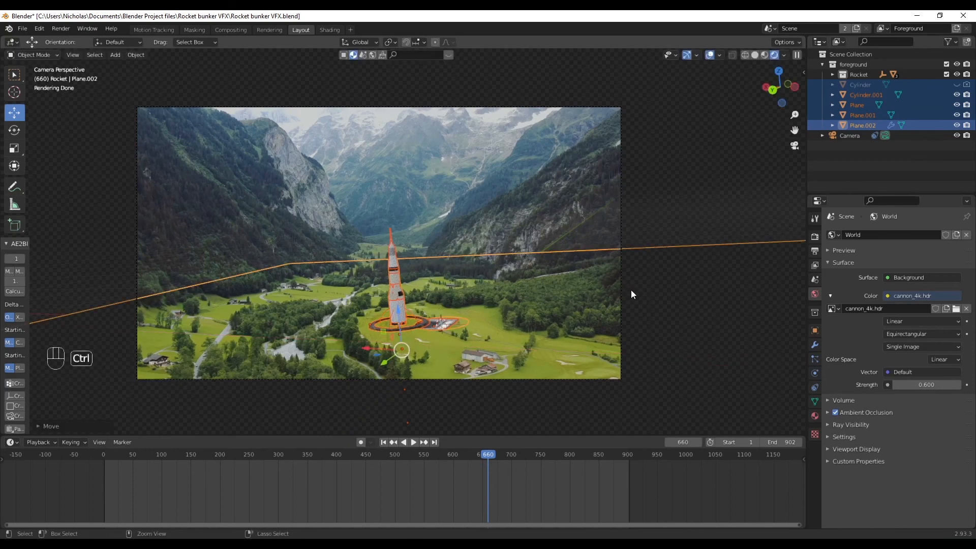
{"action": "scroll", "coordinate": [455, 358], "scroll_direction": "up", "scroll_amount": 5}
{"action": "middle_click_drag", "start_coordinate": [507, 380], "coordinate": [509, 231], "text": "shift"}
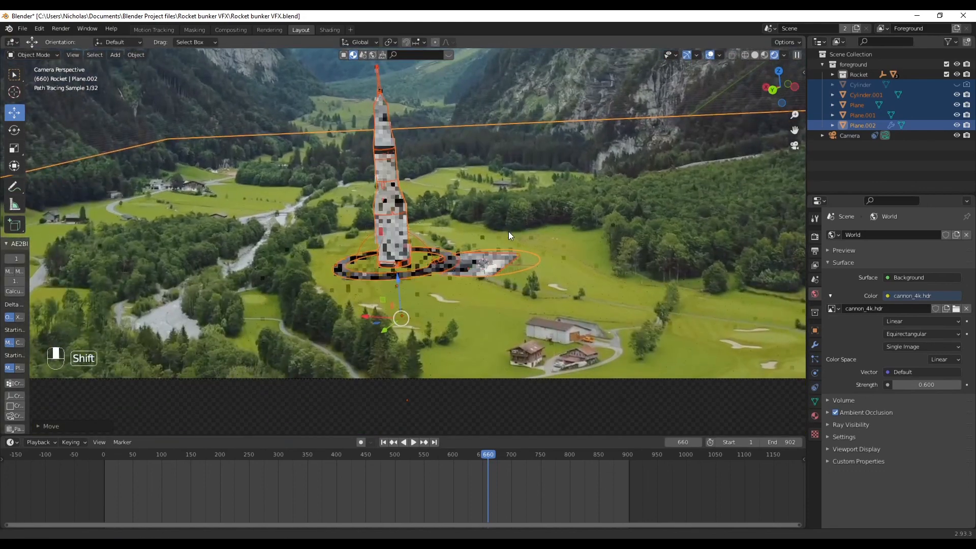
{"action": "key", "text": "ctrl+z"}
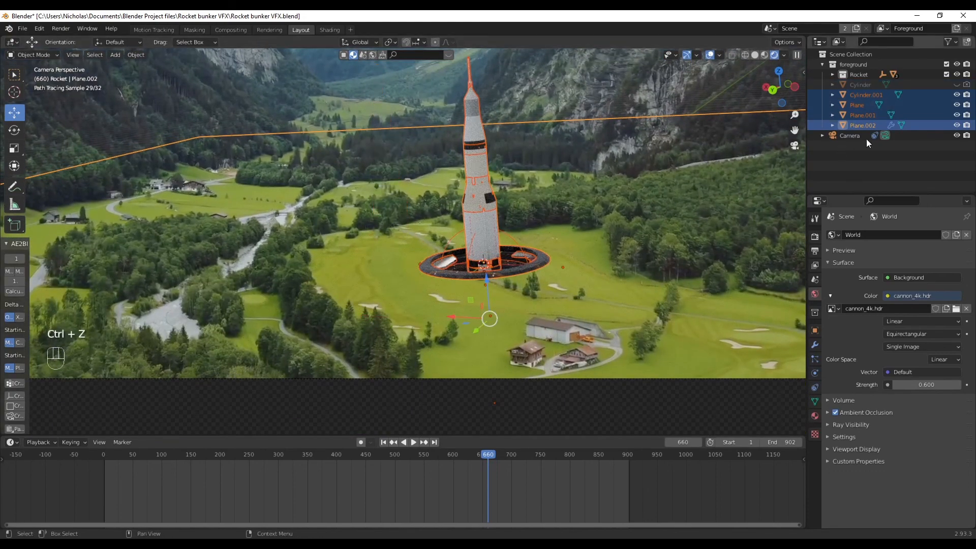
{"action": "left_click", "coordinate": [873, 185]}
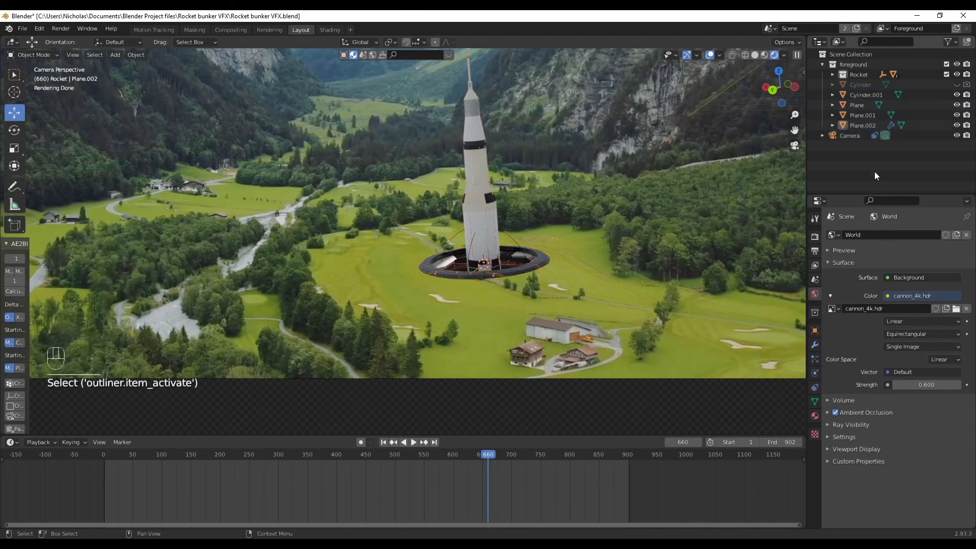
Select all objects of the foreground collection, try moving them along X towards the river, and undo the move.
{"action": "left_click", "coordinate": [837, 63]}
{"action": "right_click", "coordinate": [838, 63]}
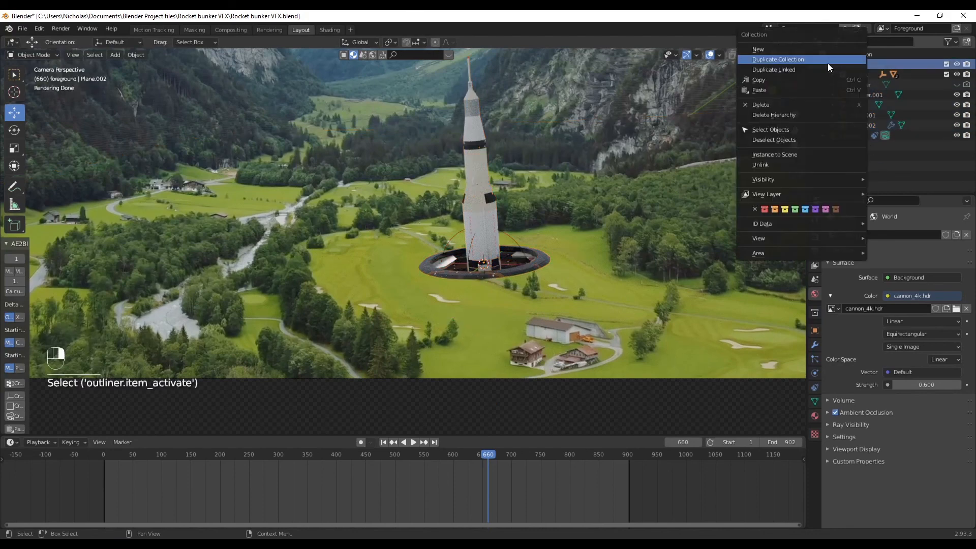
{"action": "left_click", "coordinate": [780, 129]}
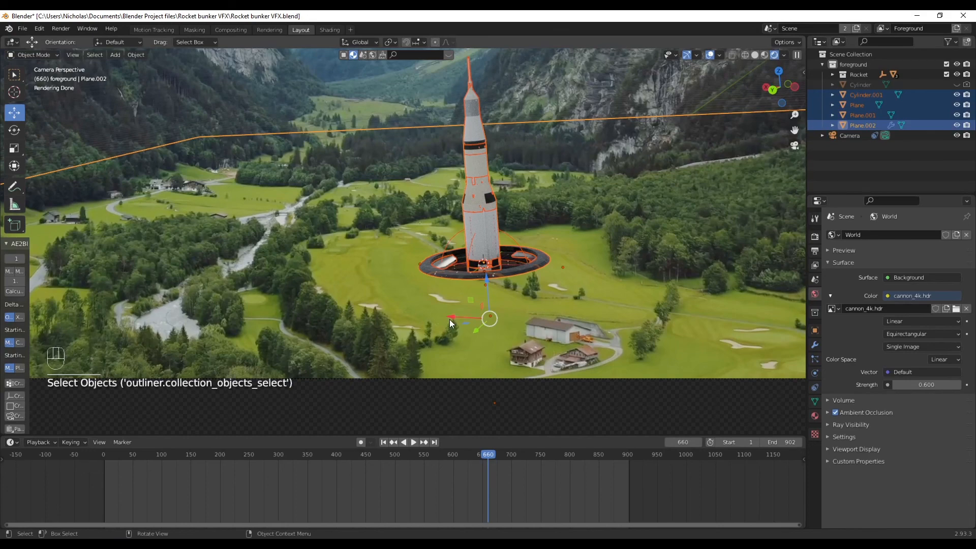
{"action": "key", "text": "g"}
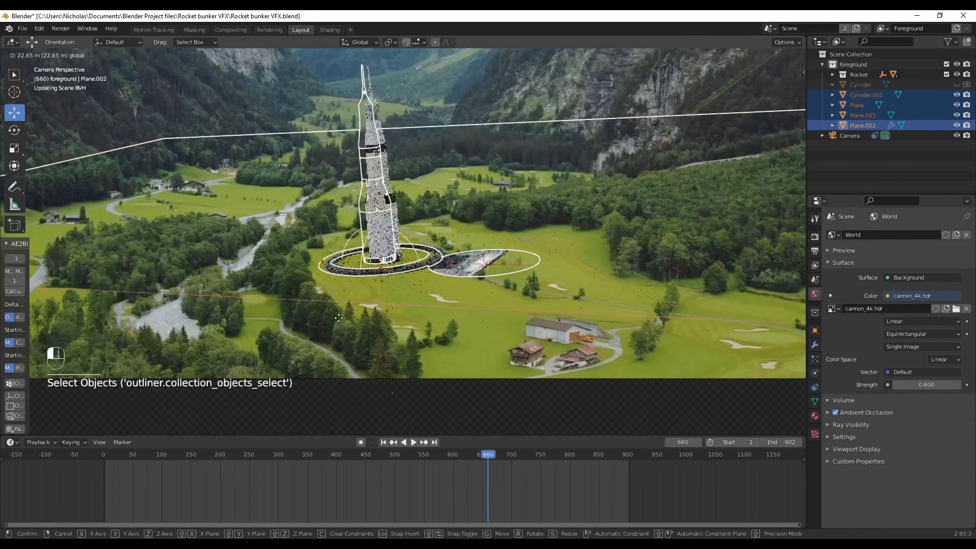
{"action": "left_click", "coordinate": [339, 318]}
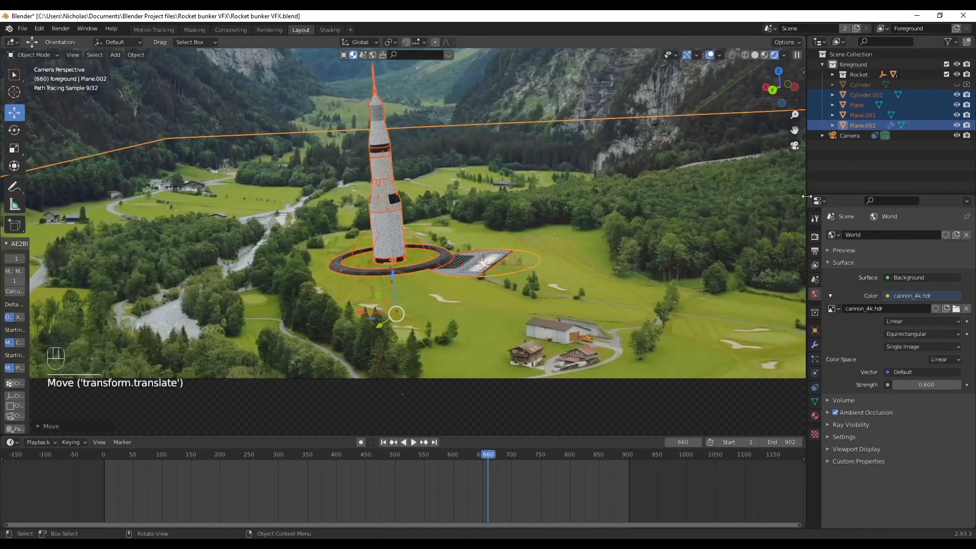
{"action": "key", "text": "ctrl+z"}
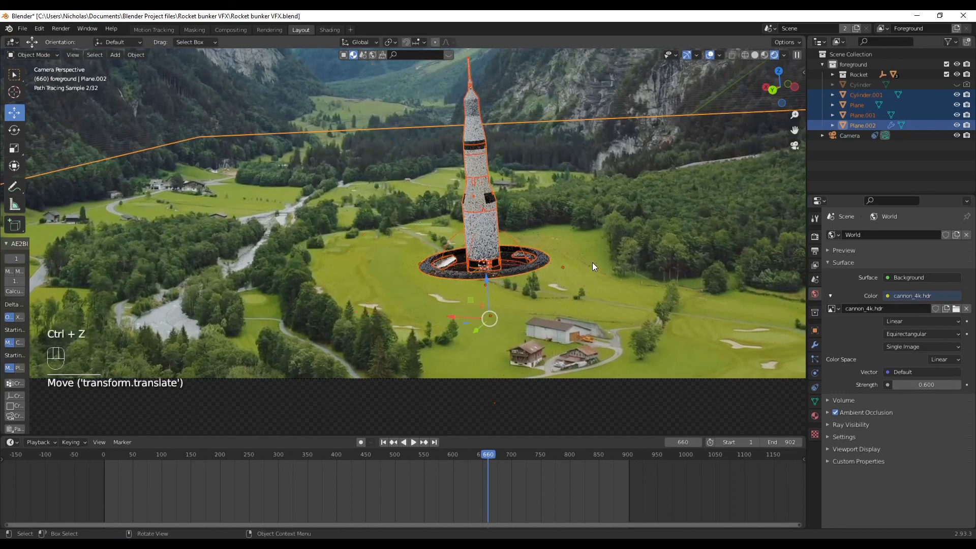
Box-select the whole scene with the camera, add the hidden Cylinder, try moving everything towards the river, and undo the move.
{"action": "scroll", "coordinate": [673, 145], "scroll_direction": "down", "scroll_amount": 3}
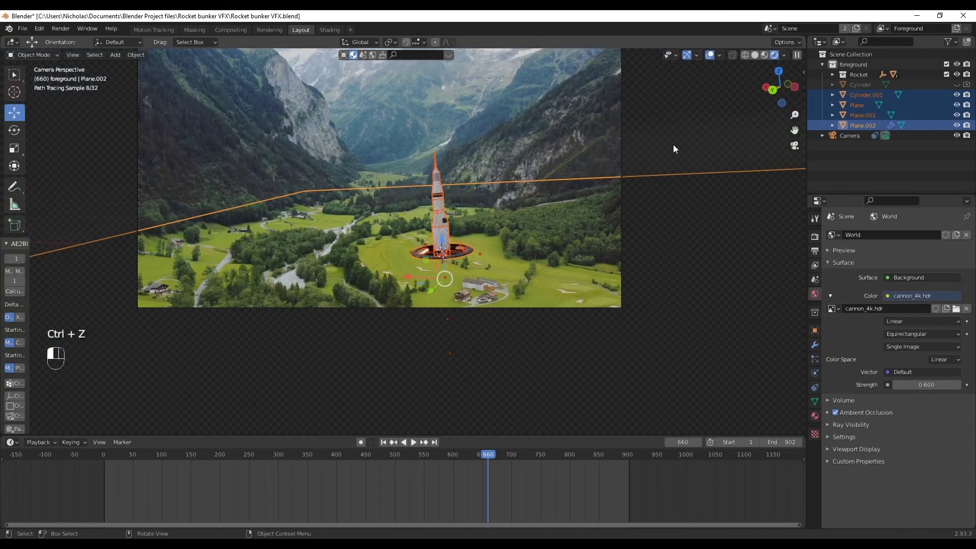
{"action": "left_click", "coordinate": [673, 145]}
{"action": "left_click_drag", "start_coordinate": [693, 137], "coordinate": [244, 381]}
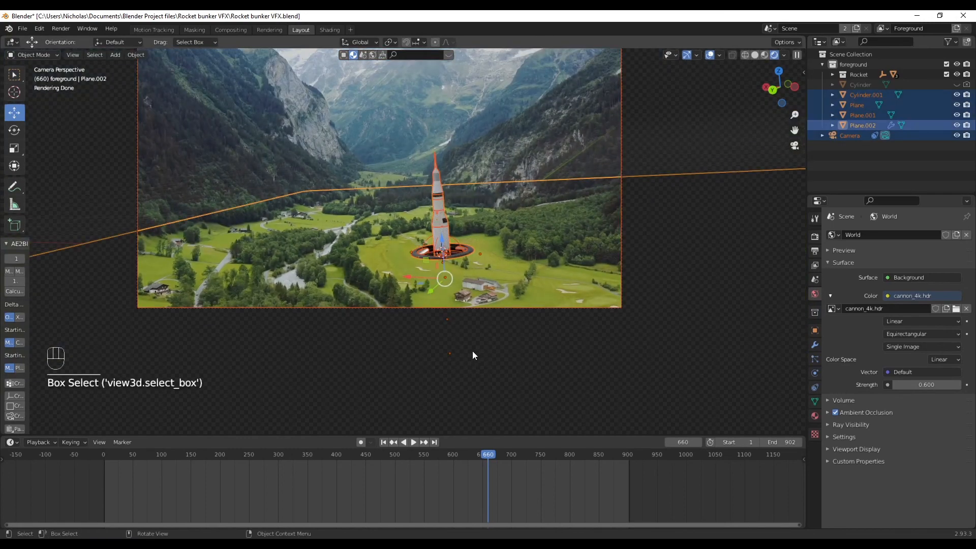
{"action": "scroll", "coordinate": [501, 263], "scroll_direction": "up", "scroll_amount": 2}
{"action": "left_click", "coordinate": [864, 85], "text": "ctrl"}
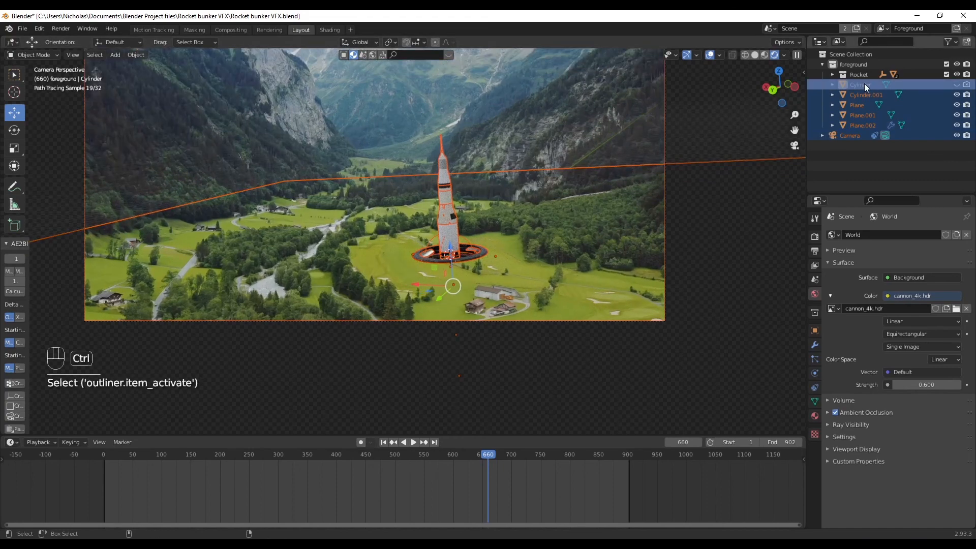
{"action": "left_click_drag", "start_coordinate": [425, 290], "coordinate": [401, 298]}
{"action": "key", "text": "ctrl+z"}
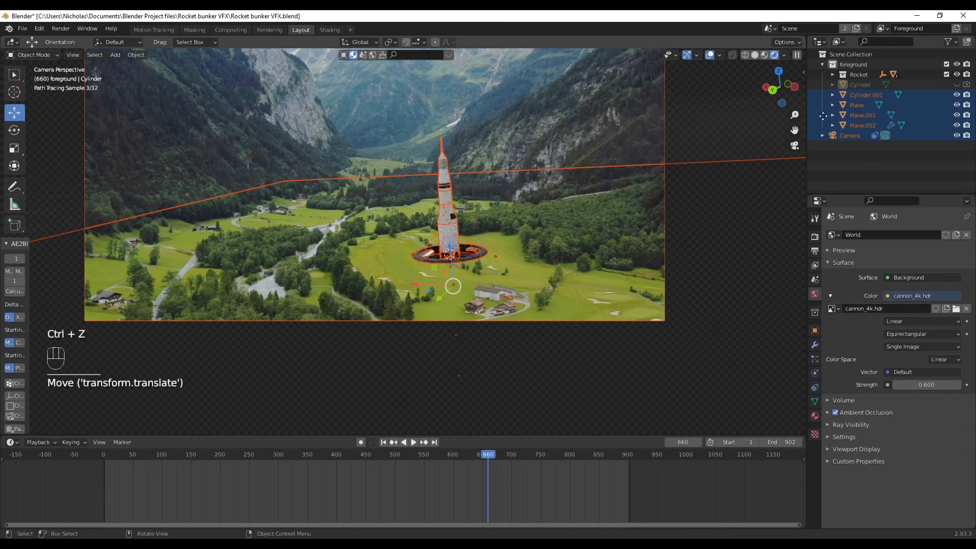
Remove the camera from the selection, try moving the rocket, bunker and planes towards the river, and undo the move.
{"action": "left_click", "coordinate": [851, 136], "text": "ctrl"}
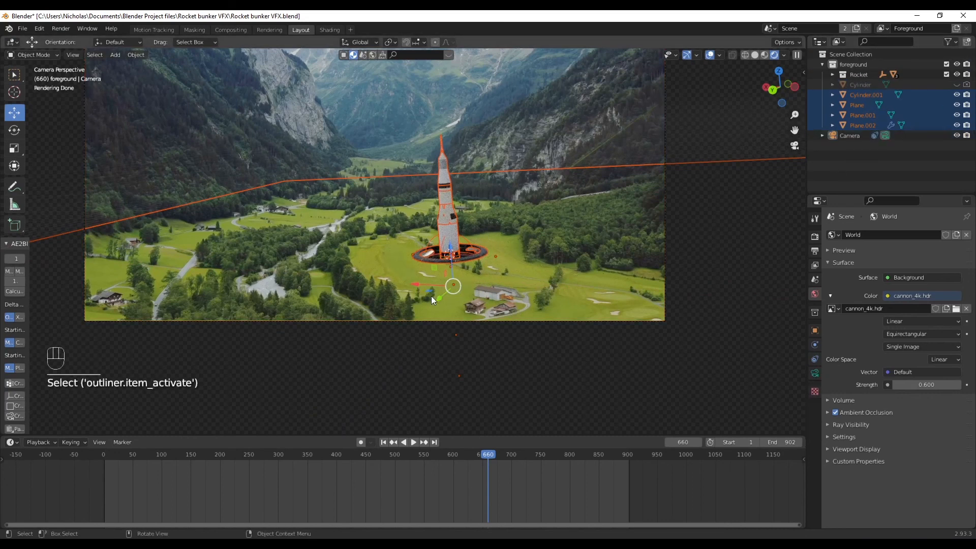
{"action": "left_click_drag", "start_coordinate": [428, 291], "coordinate": [376, 293]}
{"action": "key", "text": "ctrl+z"}
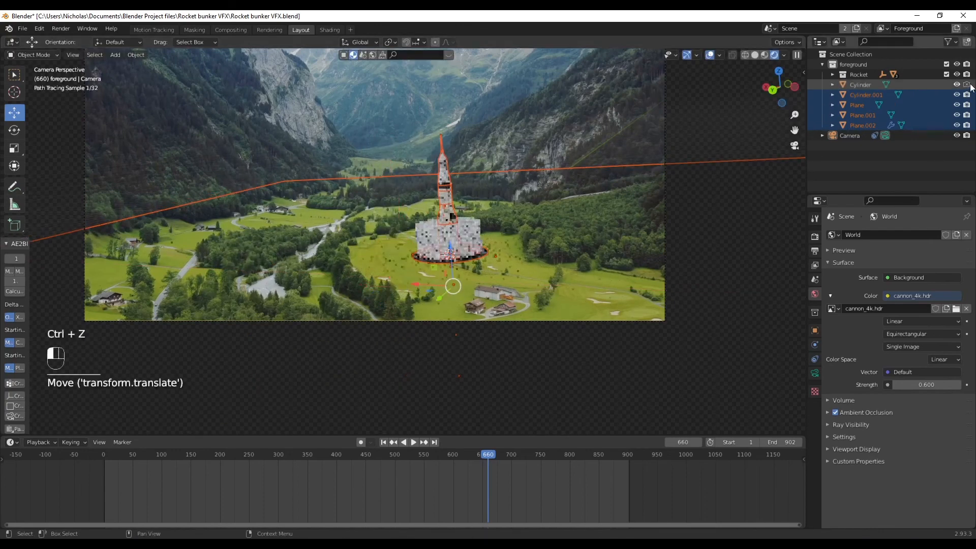
Box-select the whole scene including Cylinder, exclude the camera, move everything about 15 m across the ground towards the farm buildings, and clear the selection.
{"action": "left_click", "coordinate": [705, 148]}
{"action": "left_click_drag", "start_coordinate": [717, 136], "coordinate": [197, 407]}
{"action": "left_click", "coordinate": [848, 137], "text": "ctrl"}
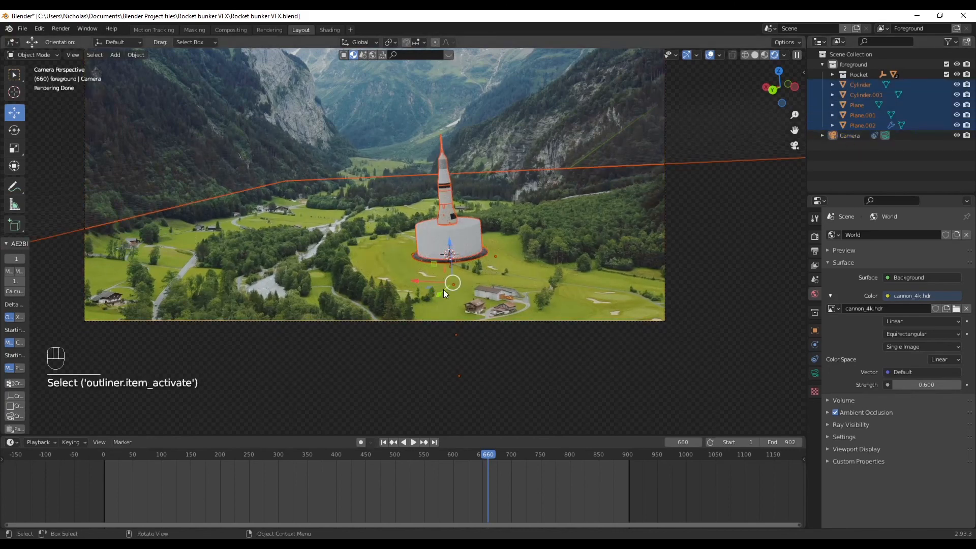
{"action": "left_click_drag", "start_coordinate": [430, 287], "coordinate": [391, 291]}
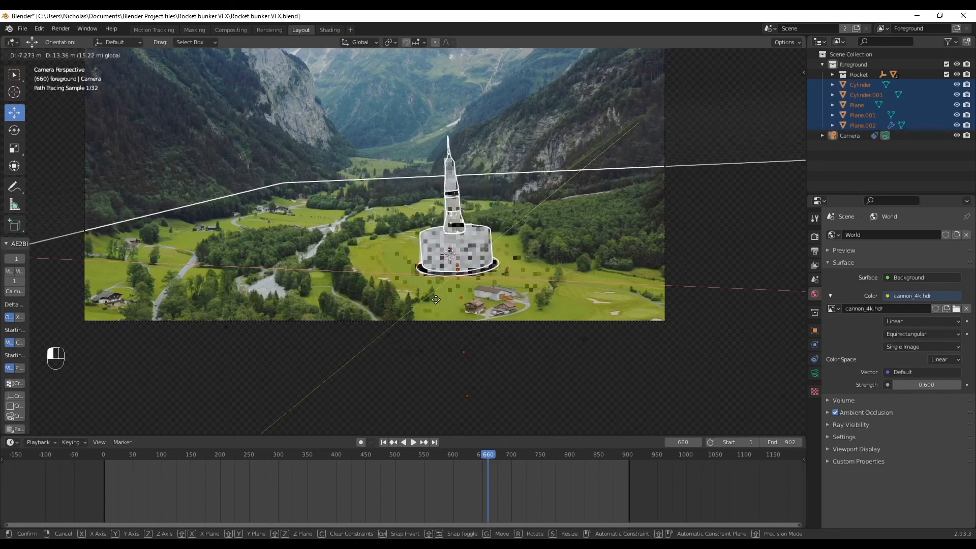
{"action": "left_click", "coordinate": [435, 298]}
{"action": "left_click", "coordinate": [533, 268]}
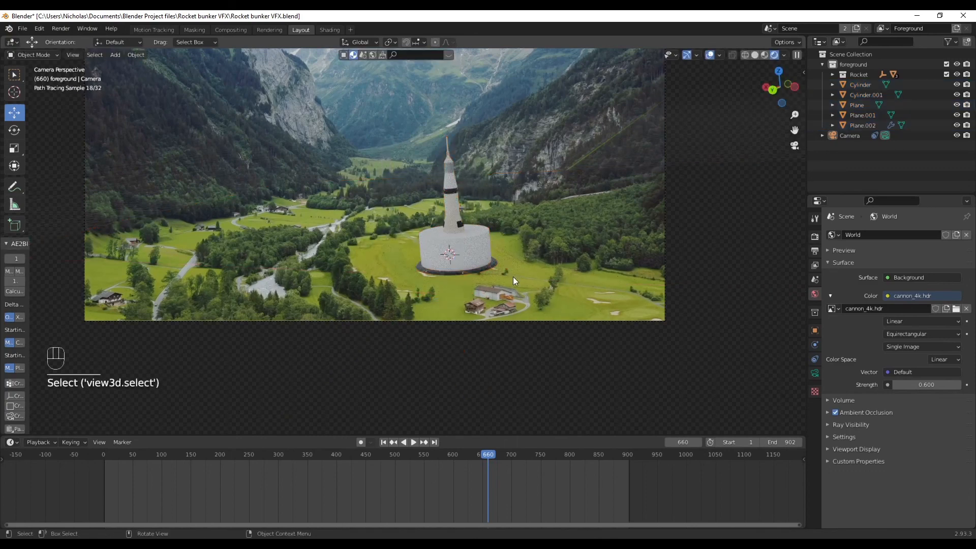
Hide the Cylinder covering the rocket's base and render frame 660 to check the new placement, closing the render afterwards.
{"action": "left_click", "coordinate": [471, 246]}
{"action": "left_click", "coordinate": [956, 84]}
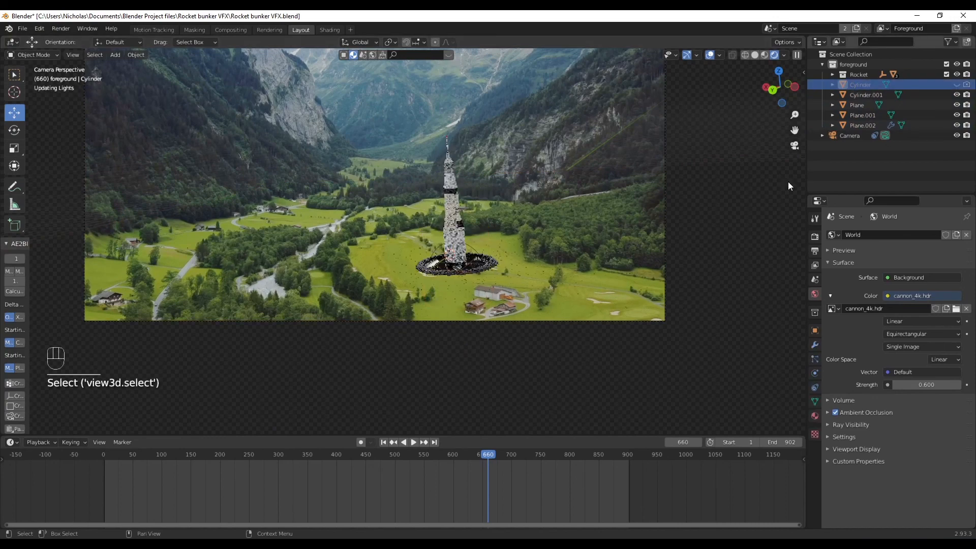
{"action": "key", "text": "F12"}
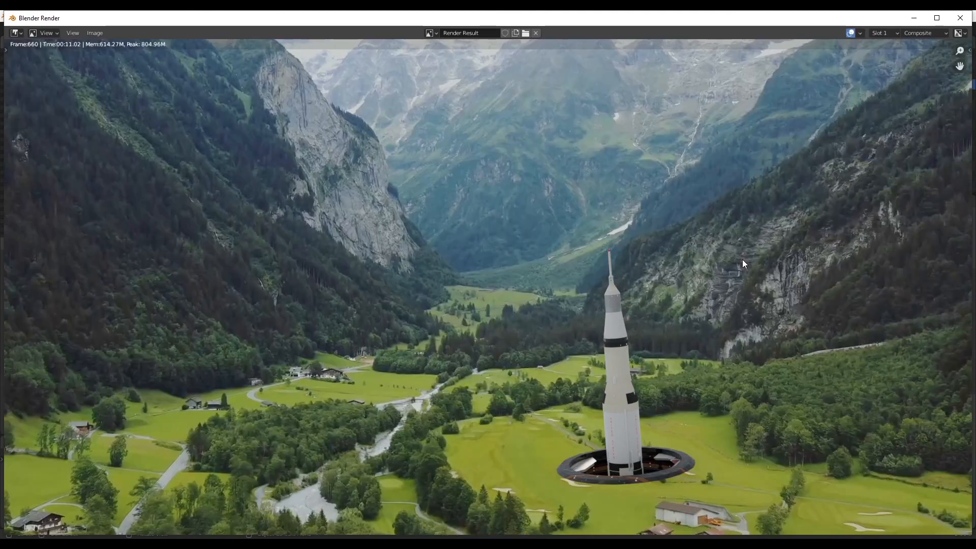
{"action": "left_click", "coordinate": [959, 18]}
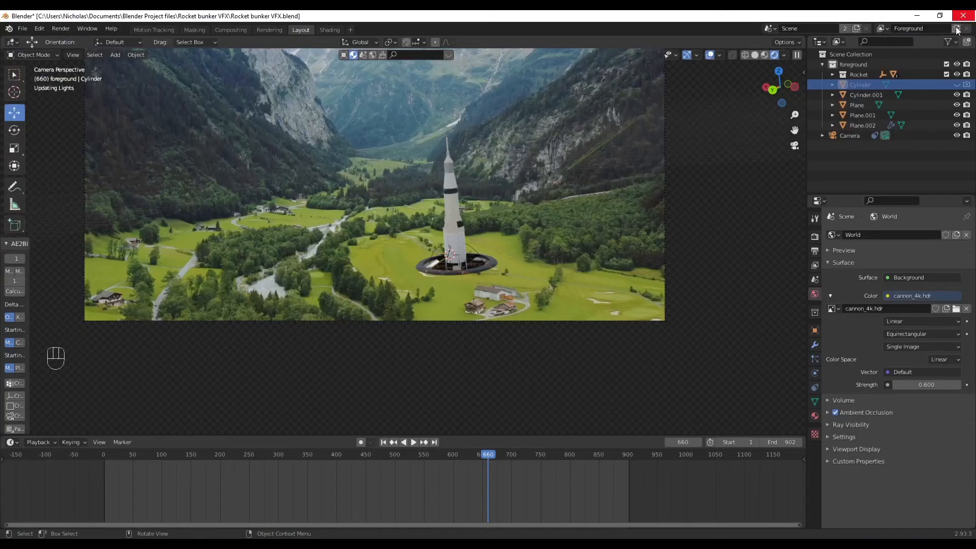
Examine the tile size in the Cycles performance settings of the render properties.
{"action": "left_click", "coordinate": [813, 237]}
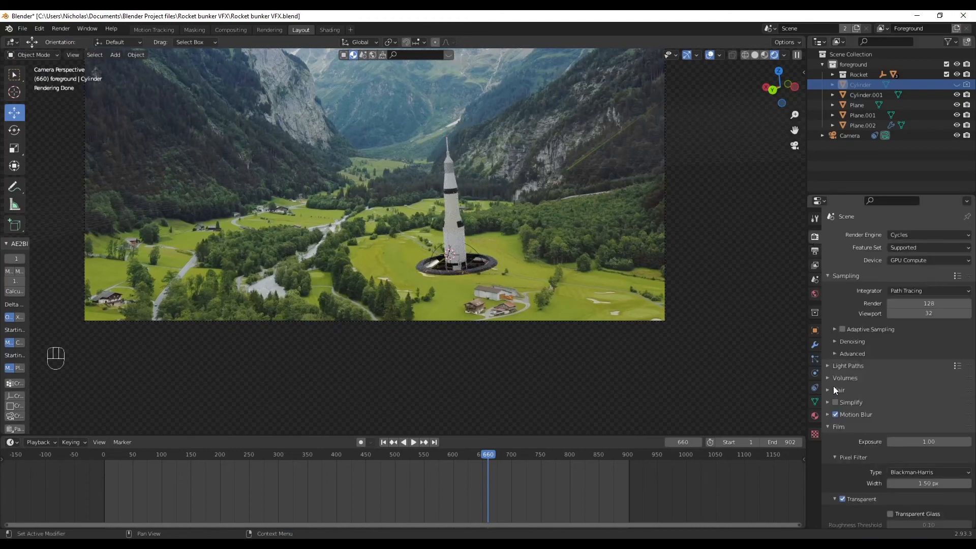
{"action": "scroll", "coordinate": [844, 358], "scroll_direction": "down", "scroll_amount": 2}
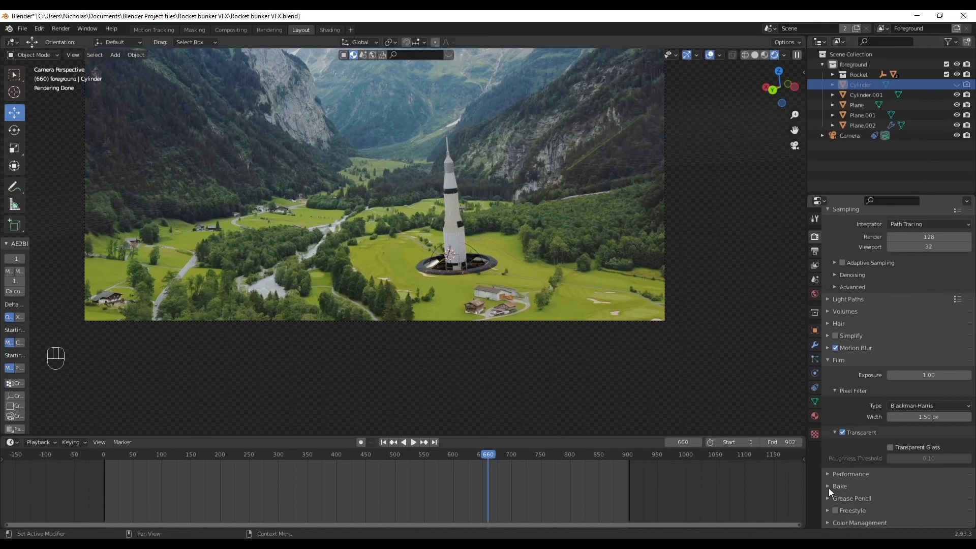
{"action": "left_click", "coordinate": [829, 497]}
{"action": "scroll", "coordinate": [889, 472], "scroll_direction": "down", "scroll_amount": 5}
{"action": "left_click", "coordinate": [927, 440]}
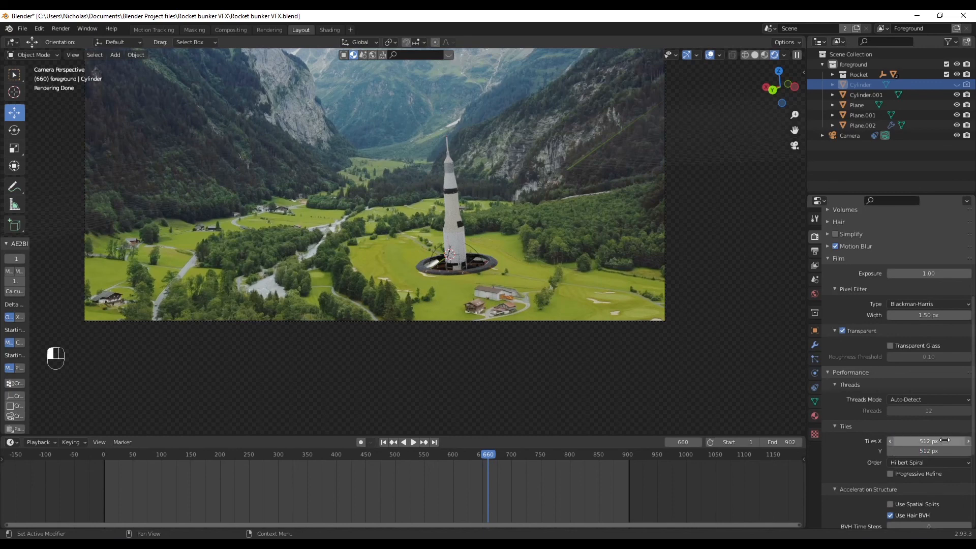
Render frame 660 again, inspect the whole composited image, and close the render window.
{"action": "key", "text": "F12"}
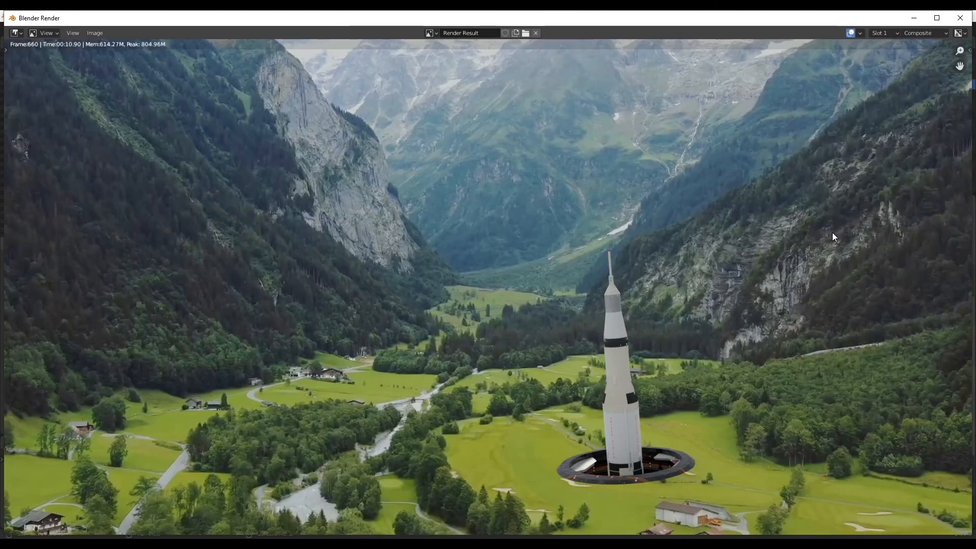
{"action": "scroll", "coordinate": [664, 340], "scroll_direction": "up", "scroll_amount": 2}
{"action": "scroll", "coordinate": [667, 339], "scroll_direction": "down", "scroll_amount": 1}
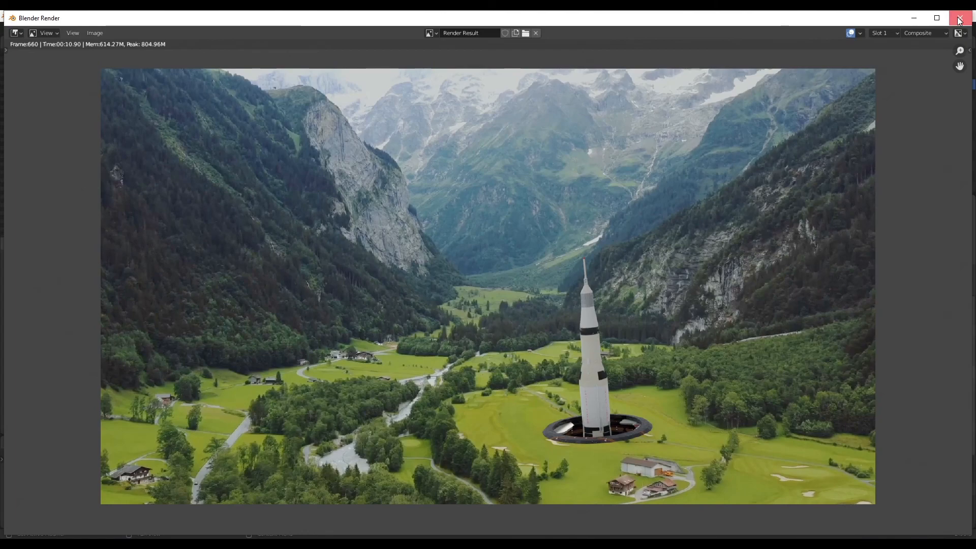
{"action": "left_click", "coordinate": [959, 20]}
Clear the selection, switch the viewport to solid shading, and play the camera animation from frame 1.
{"action": "left_click", "coordinate": [653, 278]}
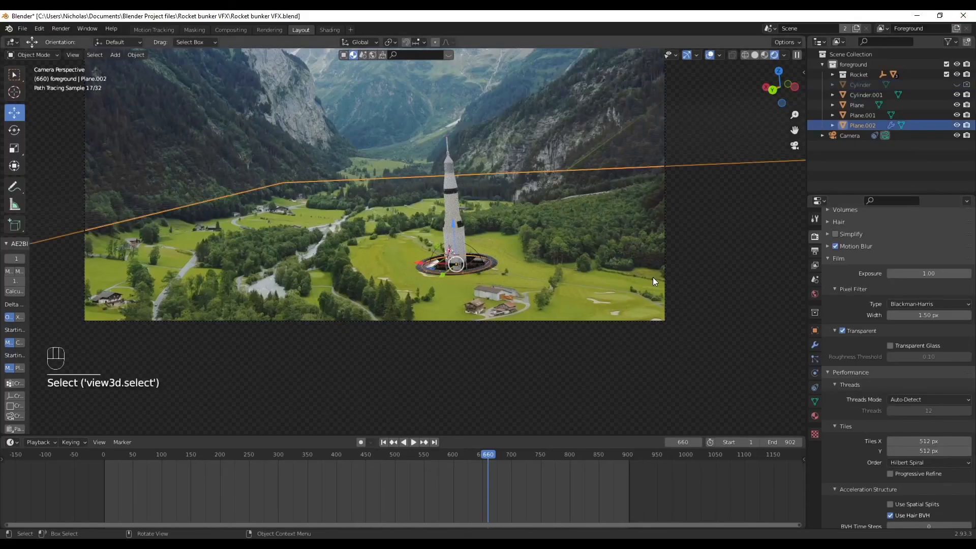
{"action": "middle_click_drag", "start_coordinate": [550, 356], "coordinate": [623, 401], "text": "shift"}
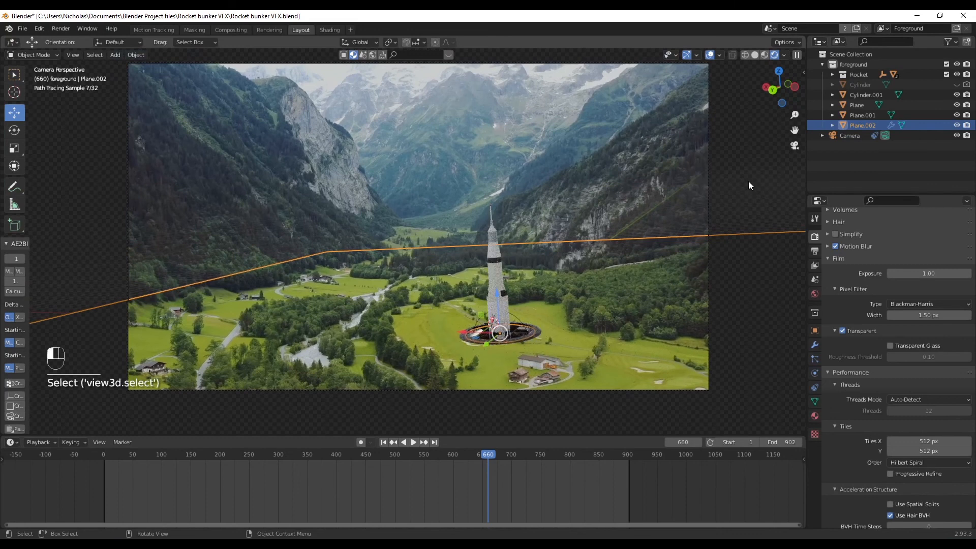
{"action": "left_click", "coordinate": [749, 181]}
{"action": "middle_click_drag", "start_coordinate": [708, 257], "coordinate": [705, 269], "text": "shift"}
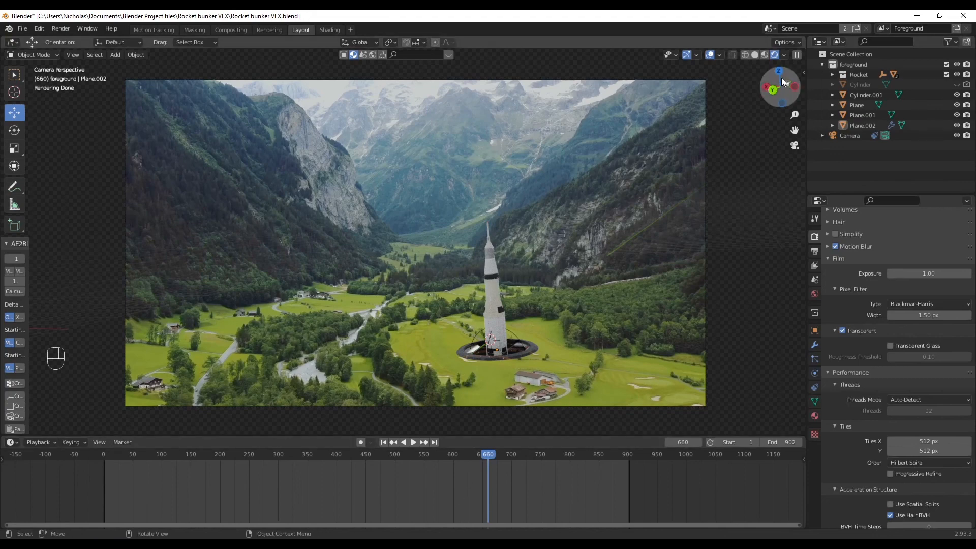
{"action": "left_click", "coordinate": [755, 55]}
{"action": "left_click", "coordinate": [383, 442]}
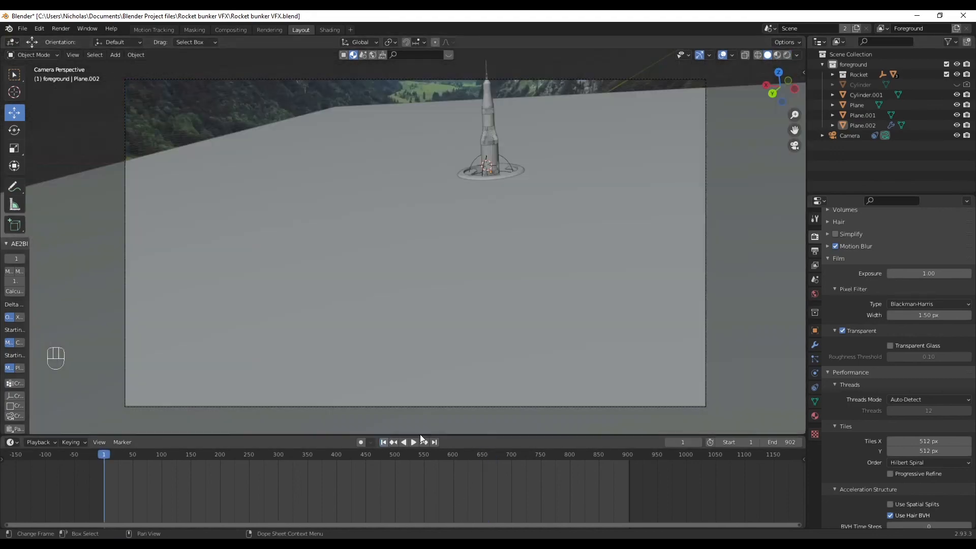
{"action": "scroll", "coordinate": [617, 306], "scroll_direction": "down", "scroll_amount": 2}
{"action": "key", "text": "space"}
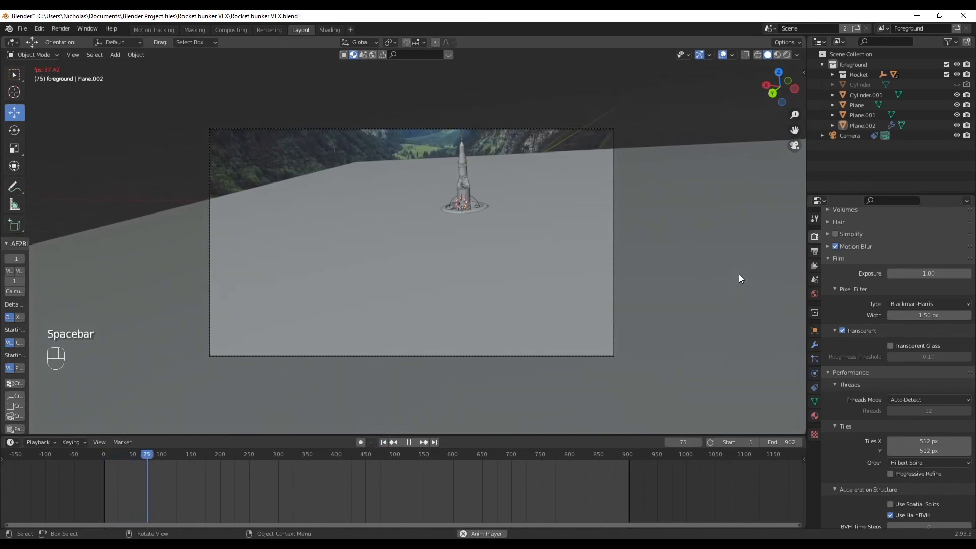